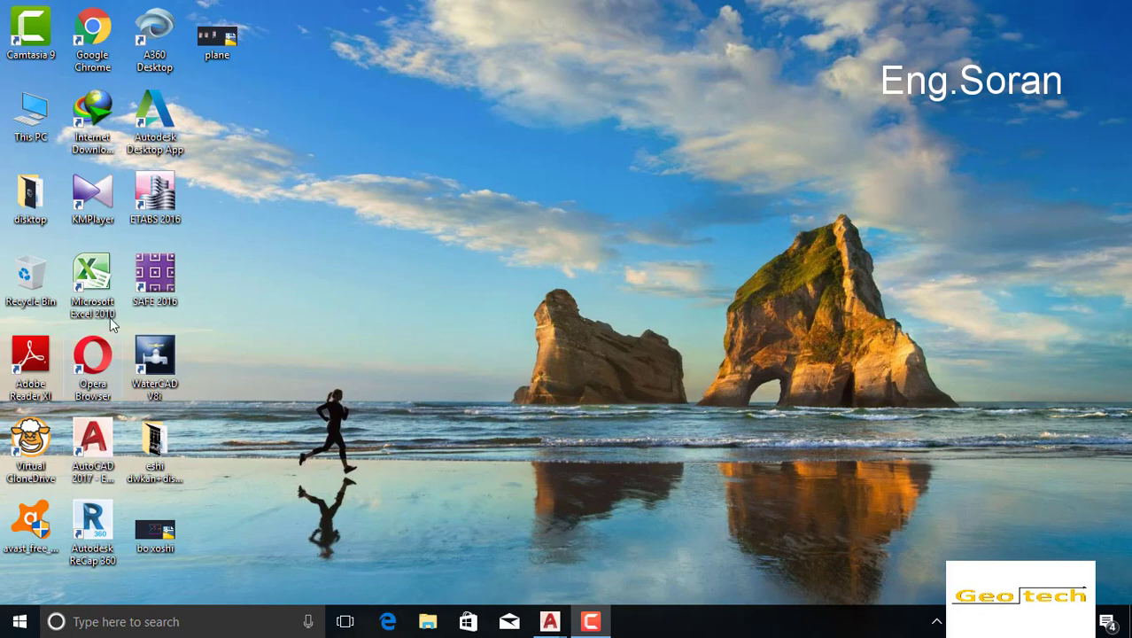
Step: Launch ETABS 2016, maximize its window, and leave it minimized
{"action": "double_click", "coordinate": [154, 213]}
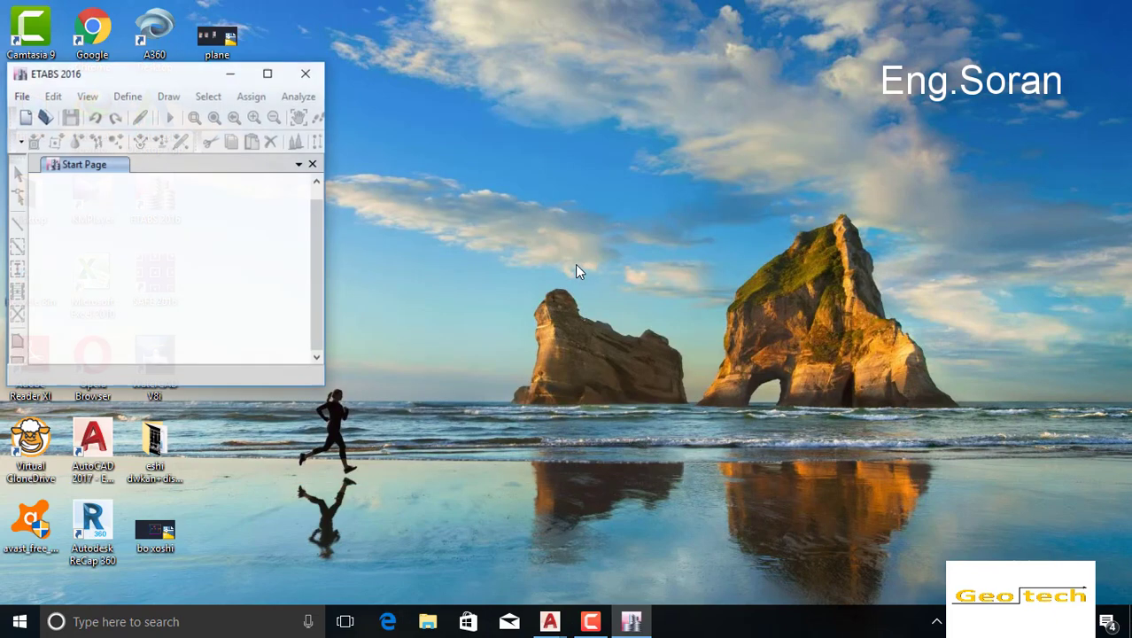
{"action": "left_click", "coordinate": [268, 74]}
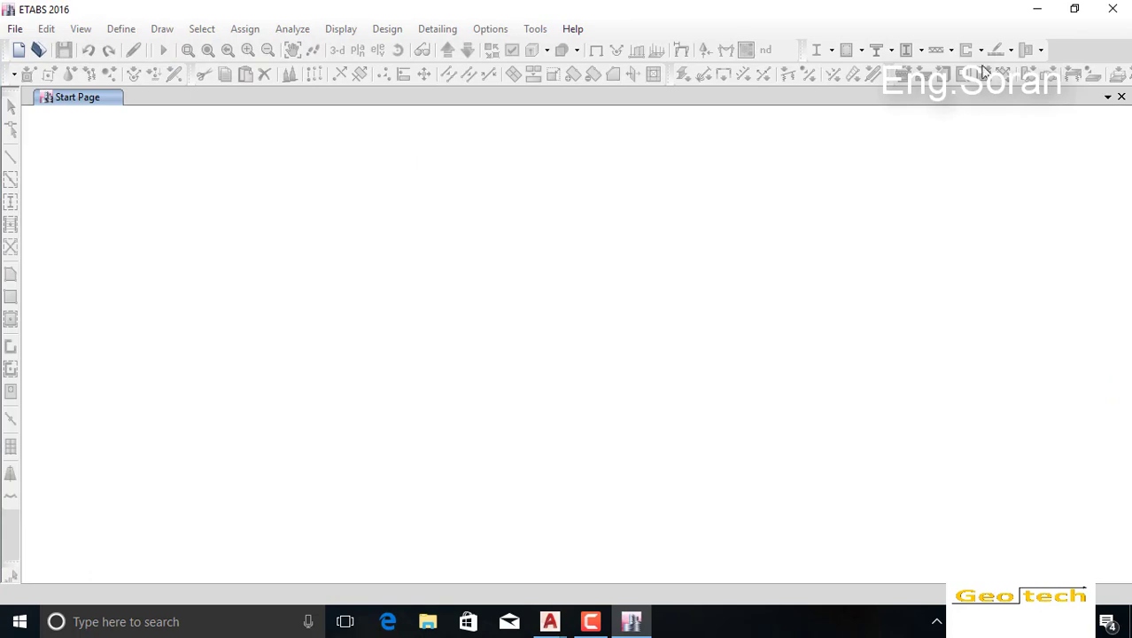
{"action": "left_click", "coordinate": [1034, 10]}
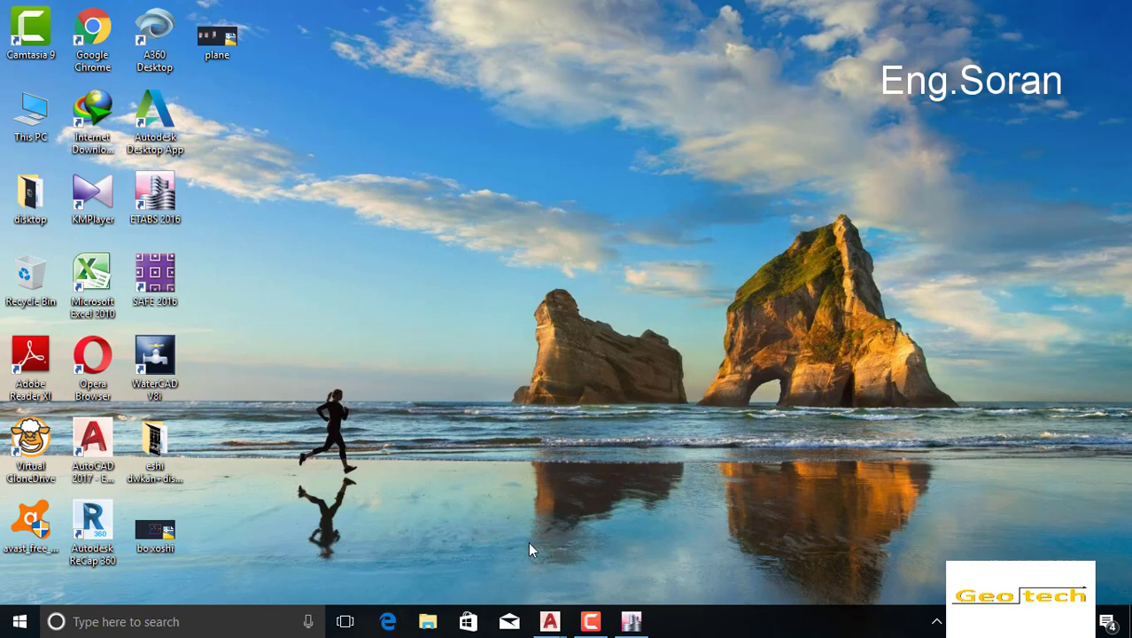
{"action": "left_click", "coordinate": [629, 622]}
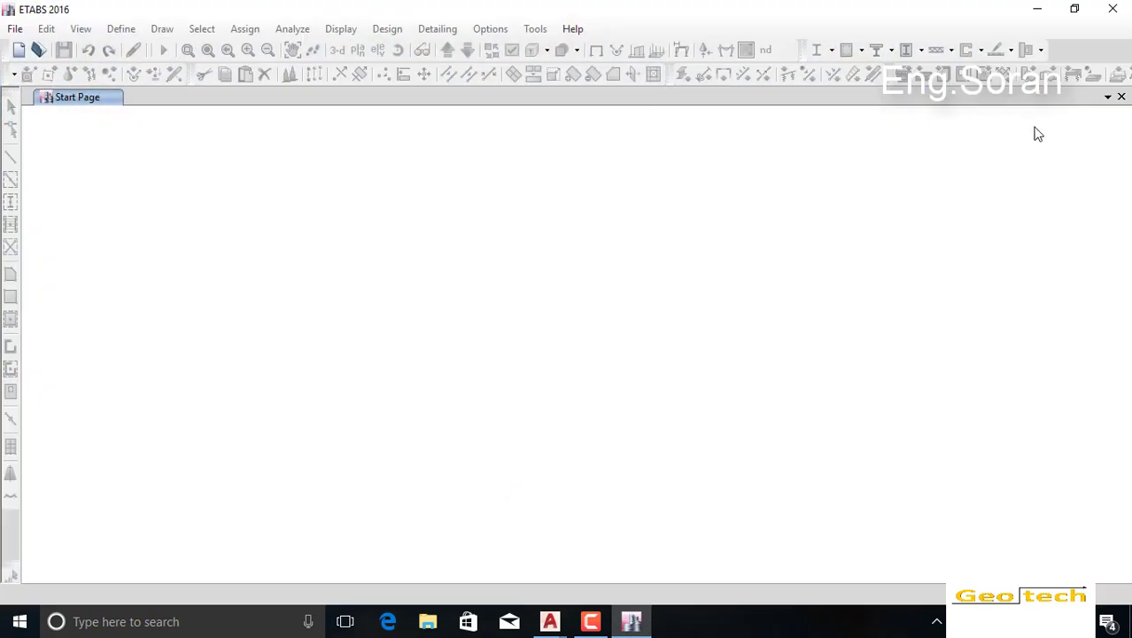
{"action": "left_click", "coordinate": [1036, 10]}
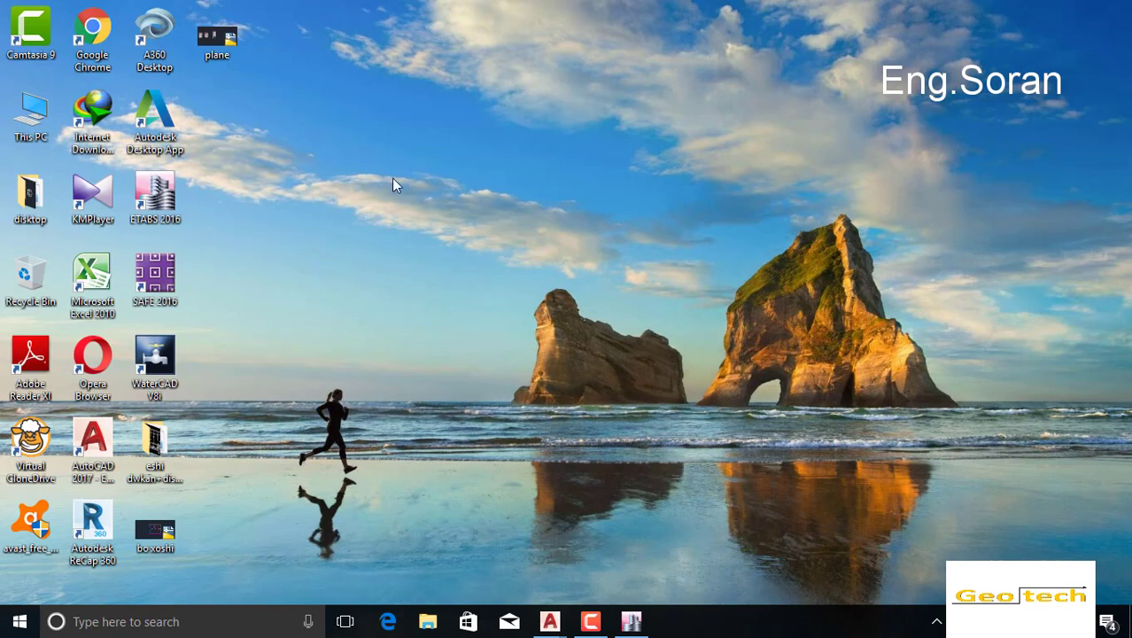
Step: Switch to plane.dwg in AutoCAD and look over the roof, second, first and ground floor plans
{"action": "mouse_move", "coordinate": [550, 622]}
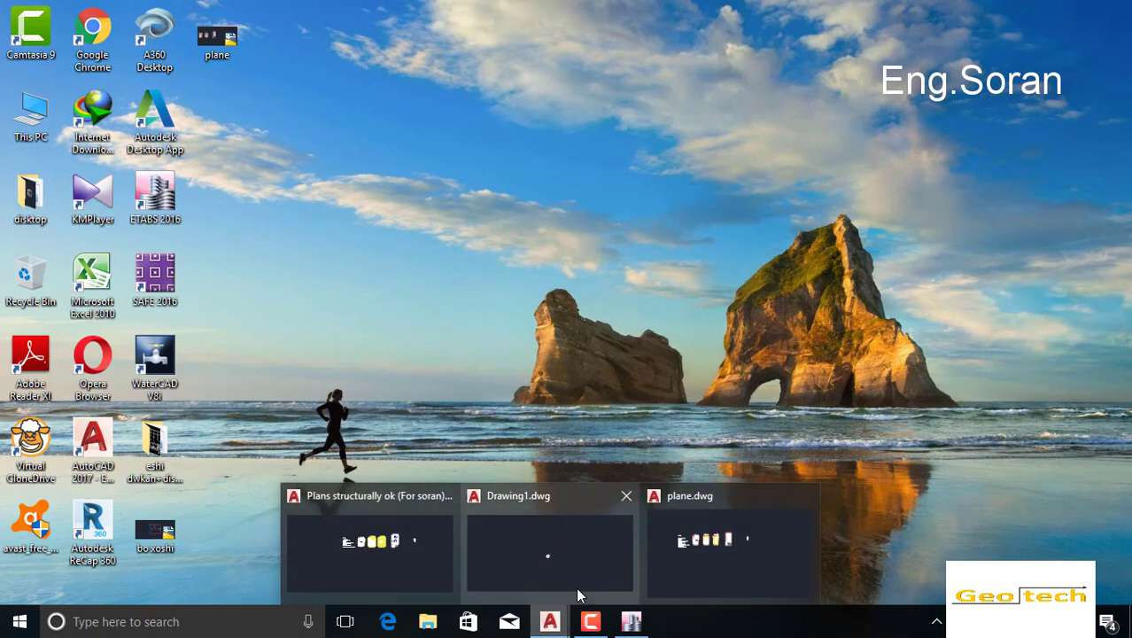
{"action": "left_click", "coordinate": [671, 565]}
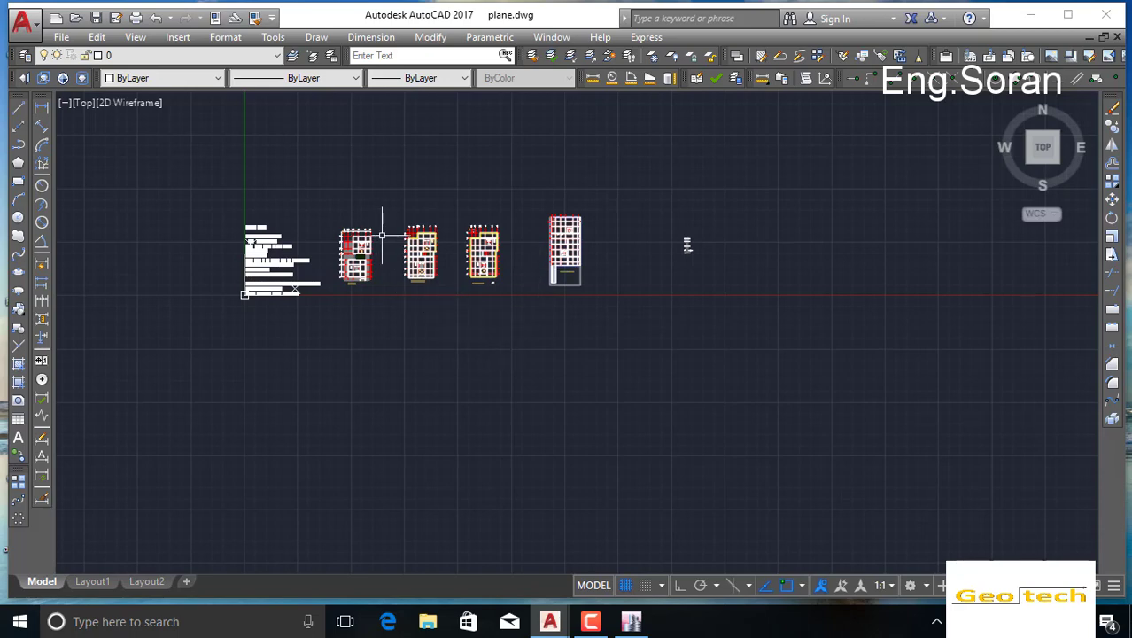
{"action": "scroll", "coordinate": [447, 226], "scroll_direction": "up", "scroll_amount": 6}
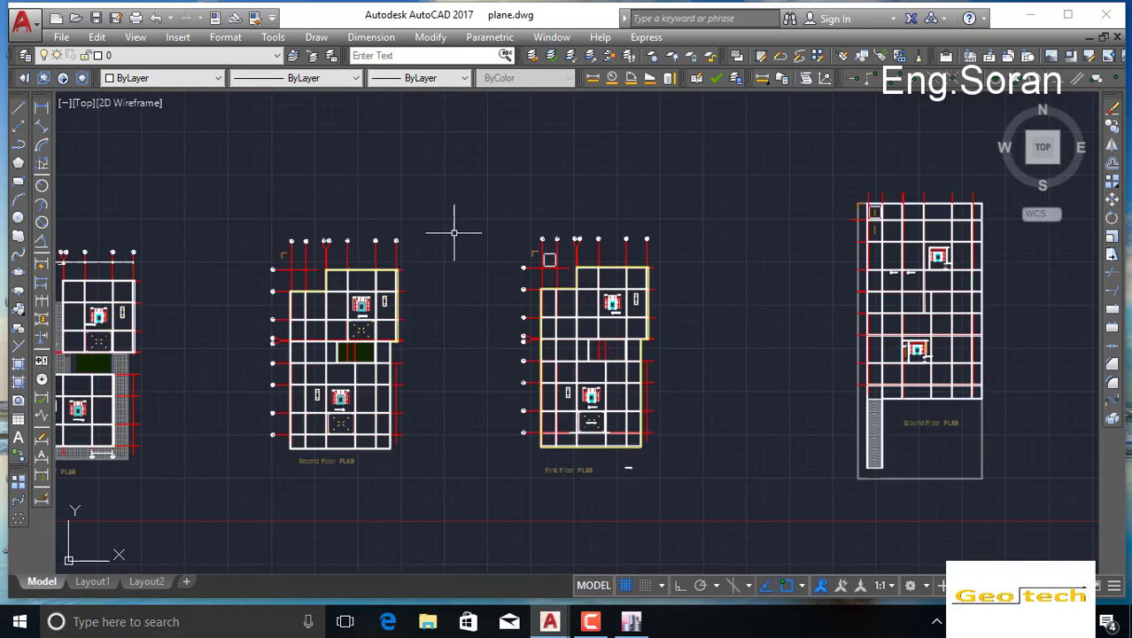
{"action": "scroll", "coordinate": [563, 260], "scroll_direction": "up", "scroll_amount": 2}
{"action": "scroll", "coordinate": [549, 257], "scroll_direction": "down", "scroll_amount": 4}
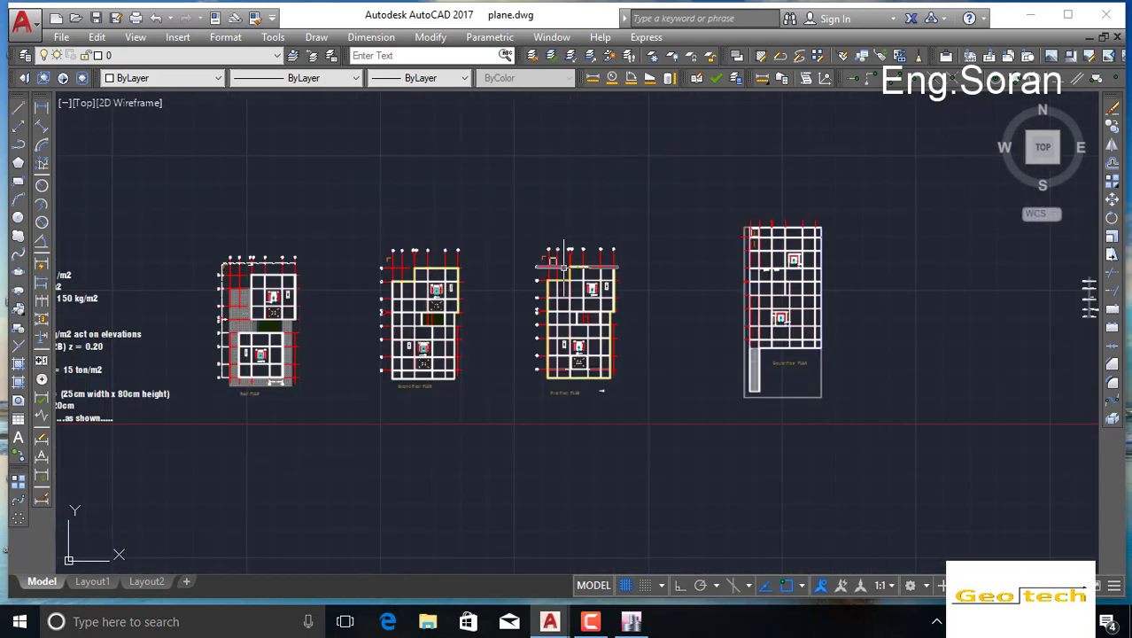
{"action": "middle_click_drag", "start_coordinate": [353, 298], "coordinate": [435, 269]}
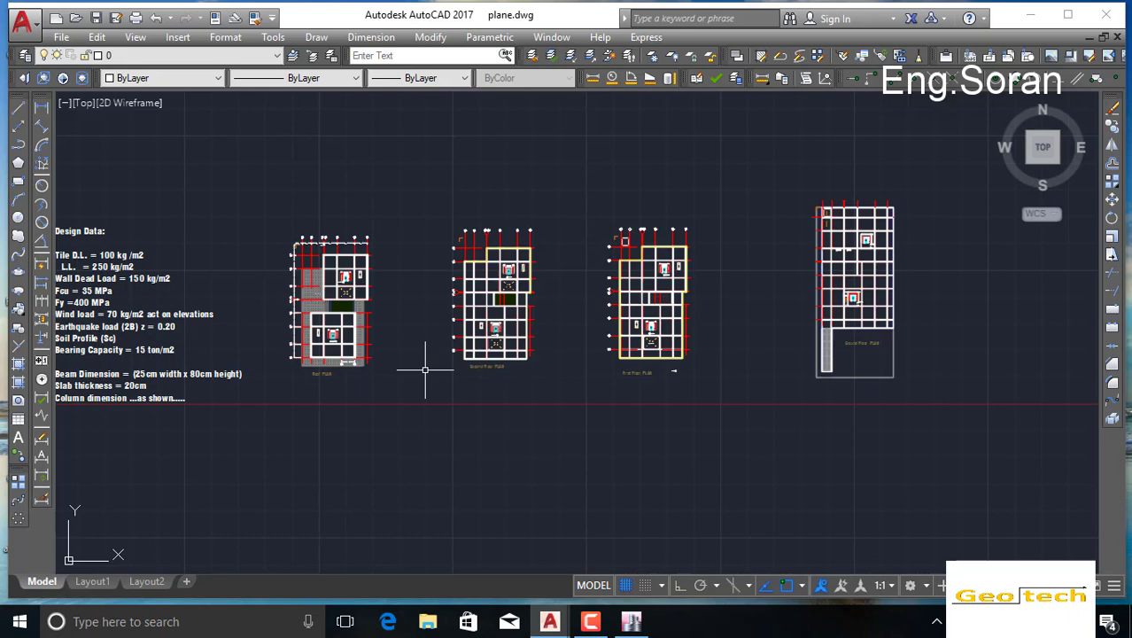
{"action": "scroll", "coordinate": [426, 370], "scroll_direction": "down", "scroll_amount": 3}
{"action": "scroll", "coordinate": [373, 389], "scroll_direction": "up", "scroll_amount": 3}
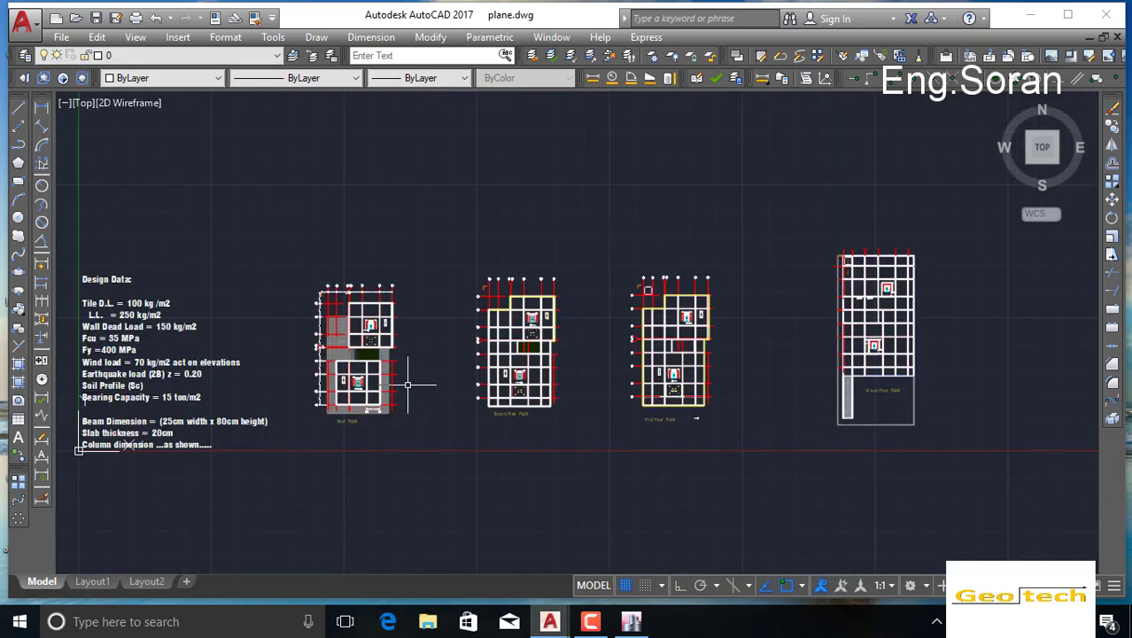
{"action": "middle_click_drag", "start_coordinate": [441, 387], "coordinate": [417, 358]}
{"action": "middle_click_drag", "start_coordinate": [549, 375], "coordinate": [482, 366]}
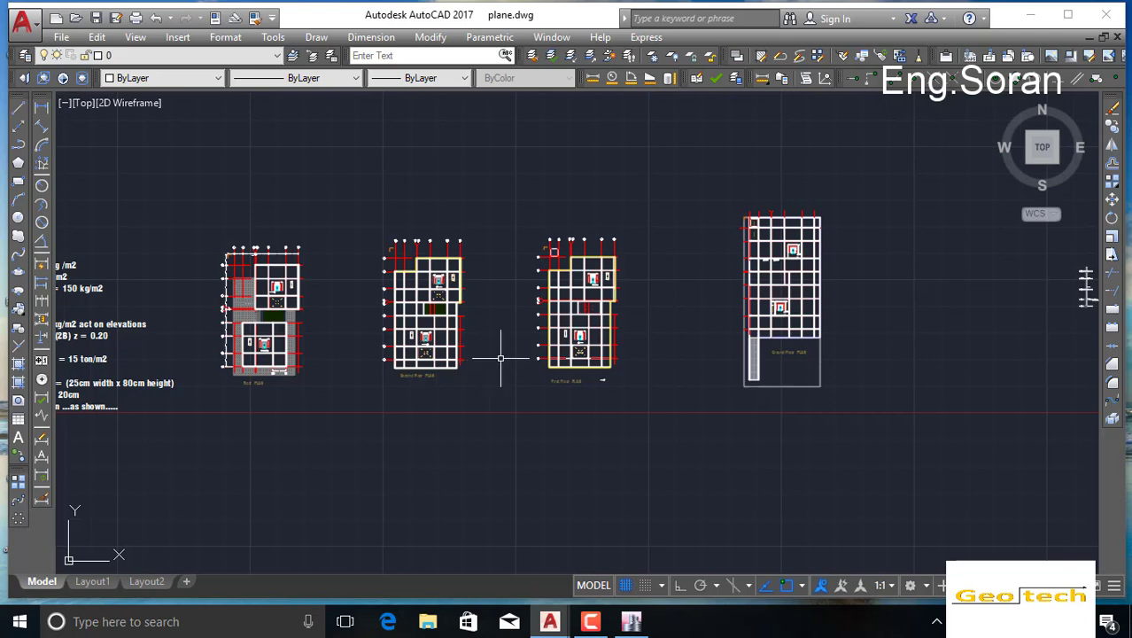
{"action": "middle_click_drag", "start_coordinate": [501, 357], "coordinate": [525, 352]}
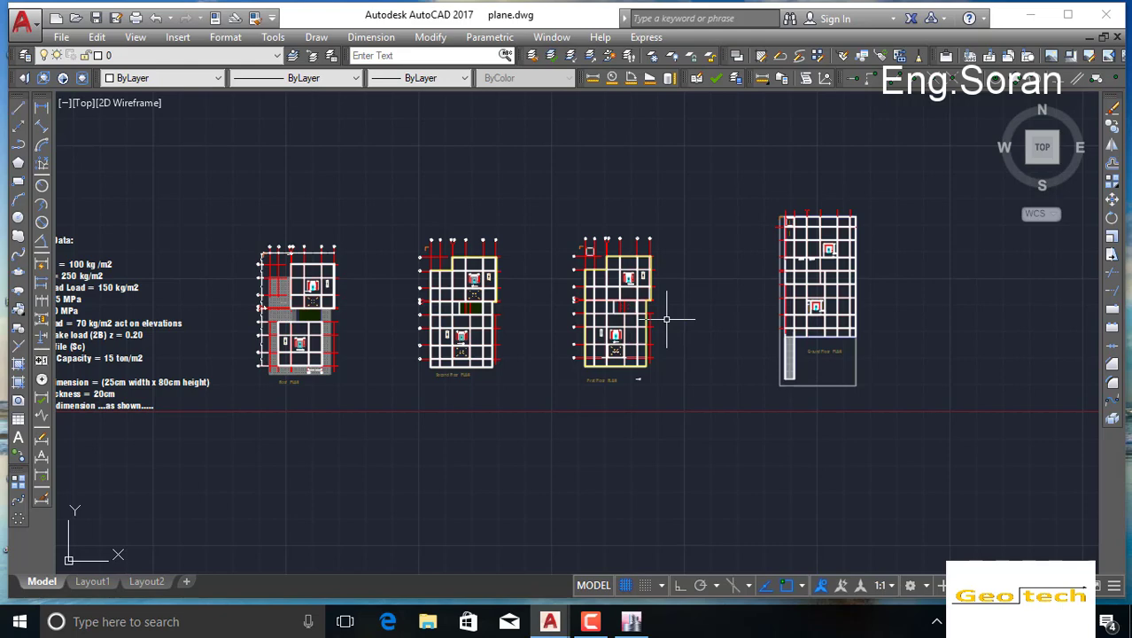
Step: Compare the outlines and grid layouts of the ground, first, second and roof floor plans
{"action": "middle_click_drag", "start_coordinate": [753, 324], "coordinate": [435, 278]}
{"action": "scroll", "coordinate": [472, 280], "scroll_direction": "down", "scroll_amount": 4}
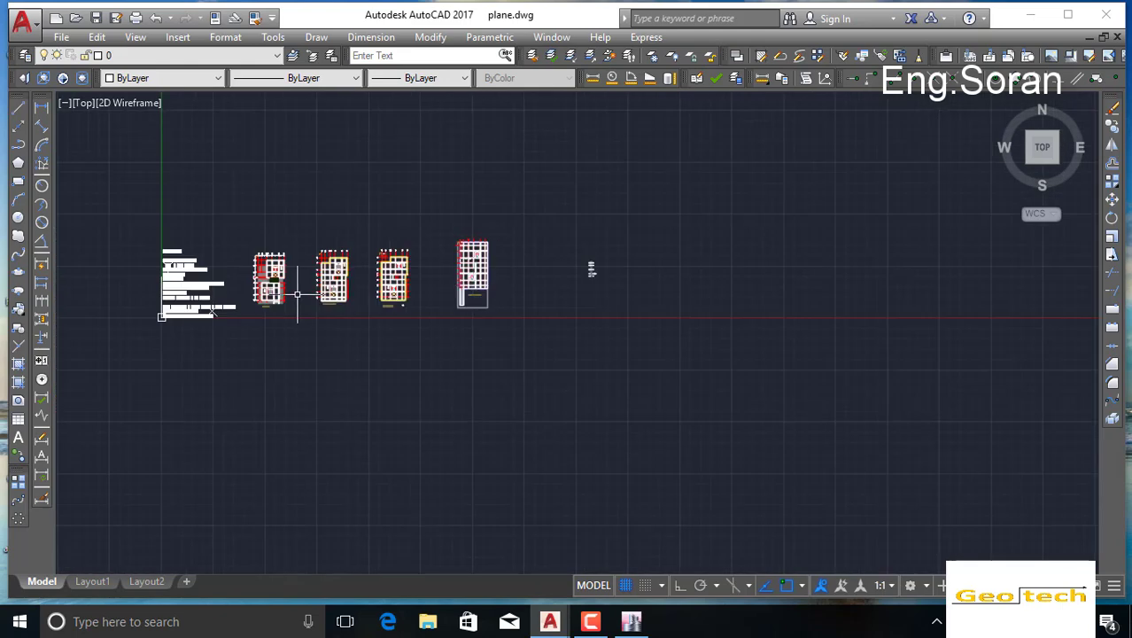
{"action": "middle_click_drag", "start_coordinate": [275, 292], "coordinate": [331, 310]}
{"action": "scroll", "coordinate": [327, 299], "scroll_direction": "up", "scroll_amount": 6}
{"action": "mouse_move", "coordinate": [405, 323]}
{"action": "middle_mouse_down"}
{"action": "mouse_move", "coordinate": [659, 335]}
{"action": "mouse_move", "coordinate": [474, 322]}
{"action": "middle_mouse_up"}
{"action": "mouse_move", "coordinate": [683, 333]}
{"action": "middle_mouse_down"}
{"action": "mouse_move", "coordinate": [560, 331]}
{"action": "mouse_move", "coordinate": [682, 318]}
{"action": "mouse_move", "coordinate": [636, 321]}
{"action": "middle_mouse_up"}
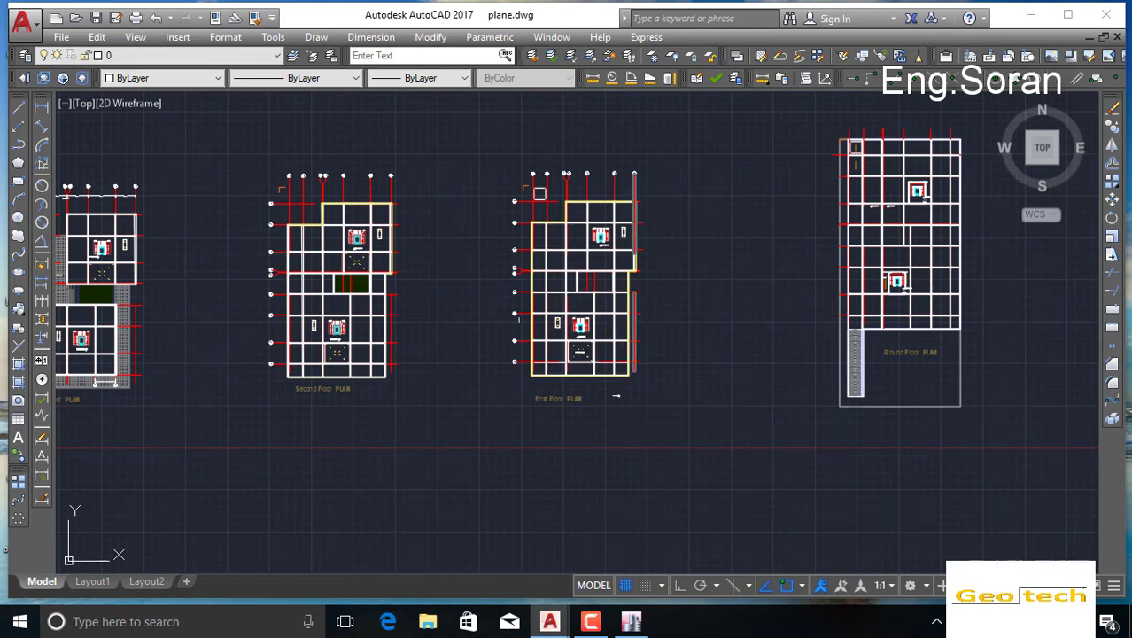
{"action": "mouse_move", "coordinate": [625, 358]}
{"action": "middle_mouse_down"}
{"action": "mouse_move", "coordinate": [753, 361]}
{"action": "mouse_move", "coordinate": [578, 373]}
{"action": "middle_mouse_up"}
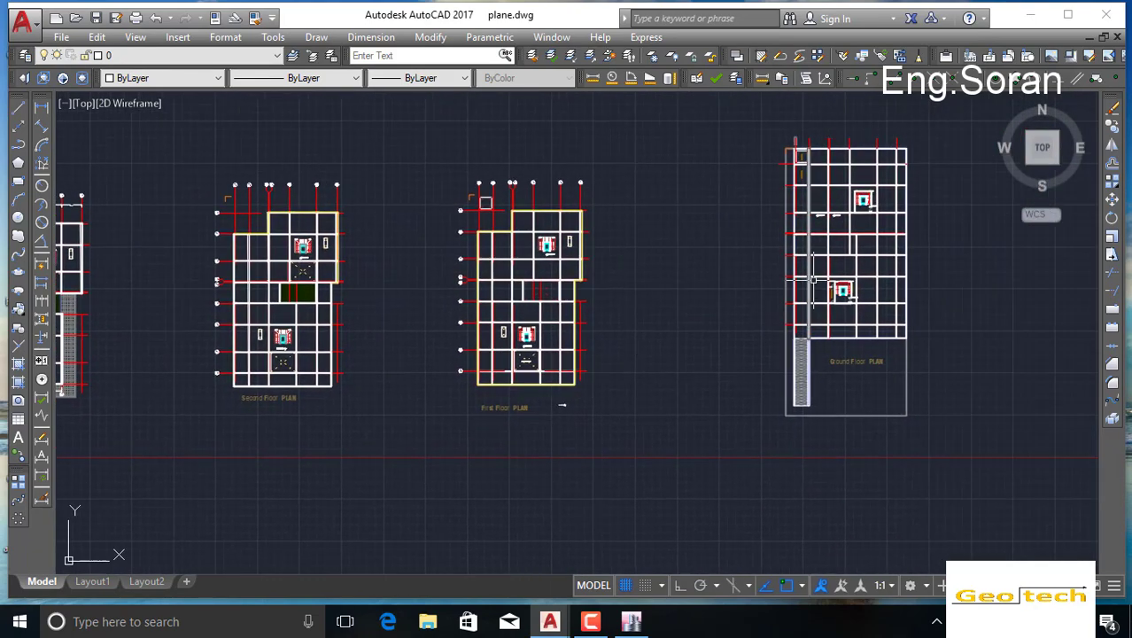
{"action": "middle_click_drag", "start_coordinate": [666, 308], "coordinate": [687, 321]}
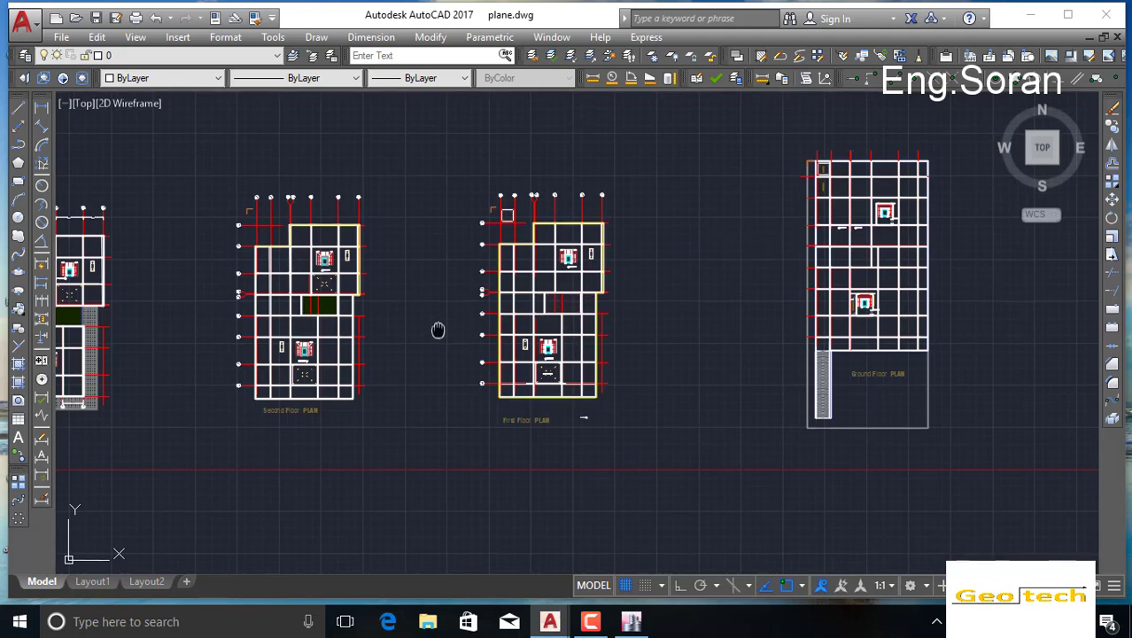
{"action": "middle_click_drag", "start_coordinate": [439, 329], "coordinate": [554, 321]}
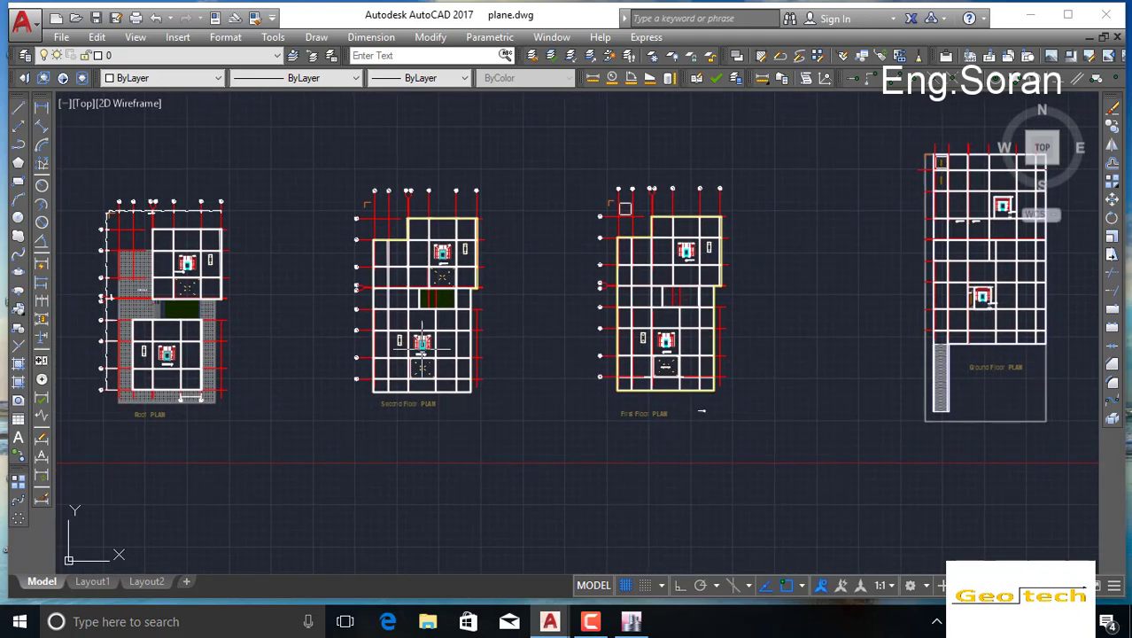
{"action": "middle_click_drag", "start_coordinate": [318, 354], "coordinate": [426, 368]}
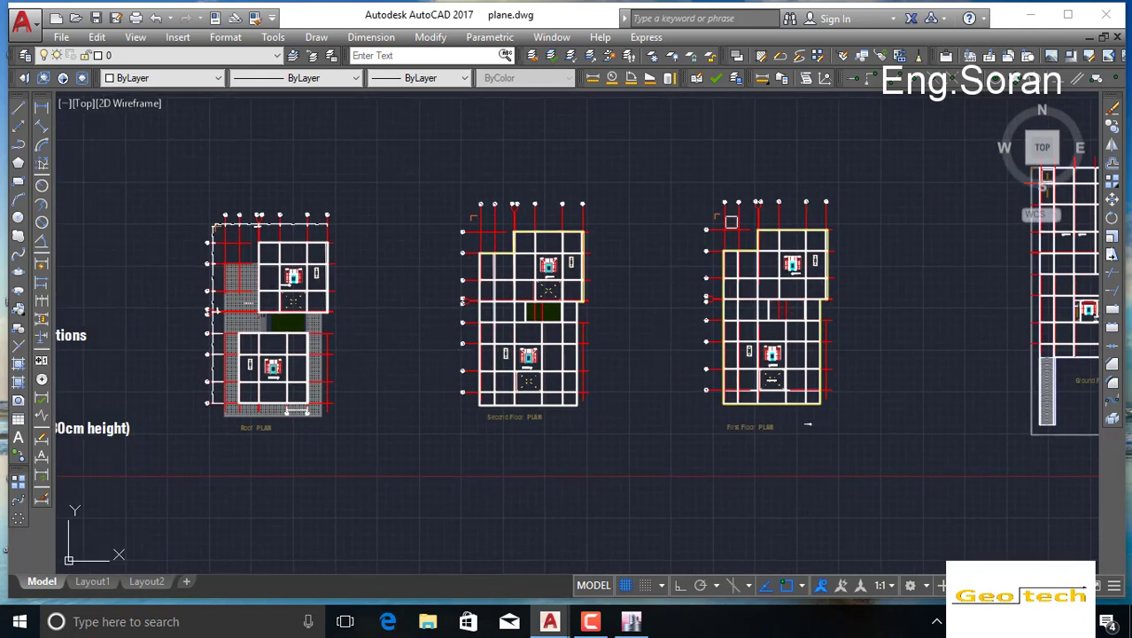
{"action": "middle_click_drag", "start_coordinate": [359, 356], "coordinate": [366, 352]}
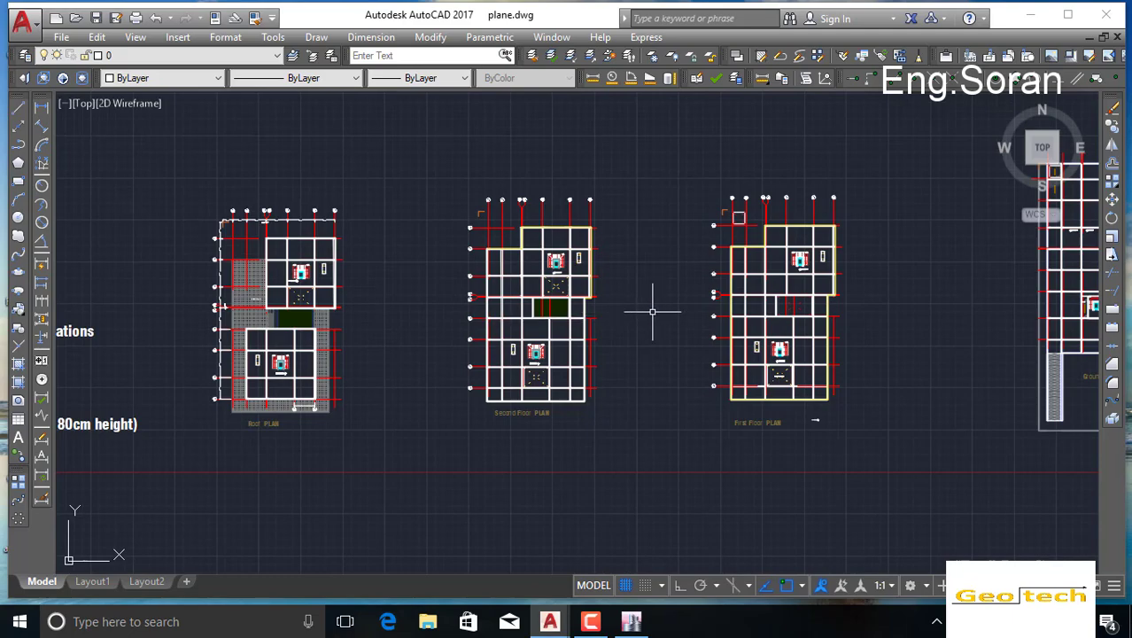
Step: Read the Design Data notes on loads, material strengths and member dimensions beside the roof plan
{"action": "middle_click_drag", "start_coordinate": [310, 358], "coordinate": [673, 358]}
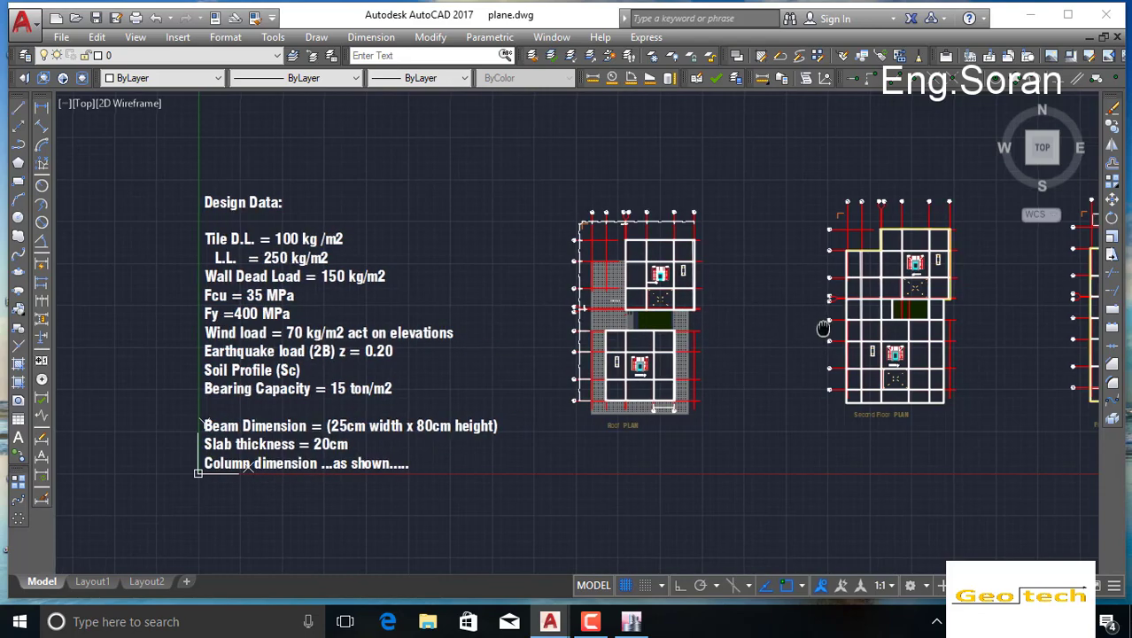
{"action": "middle_click_drag", "start_coordinate": [824, 323], "coordinate": [689, 342]}
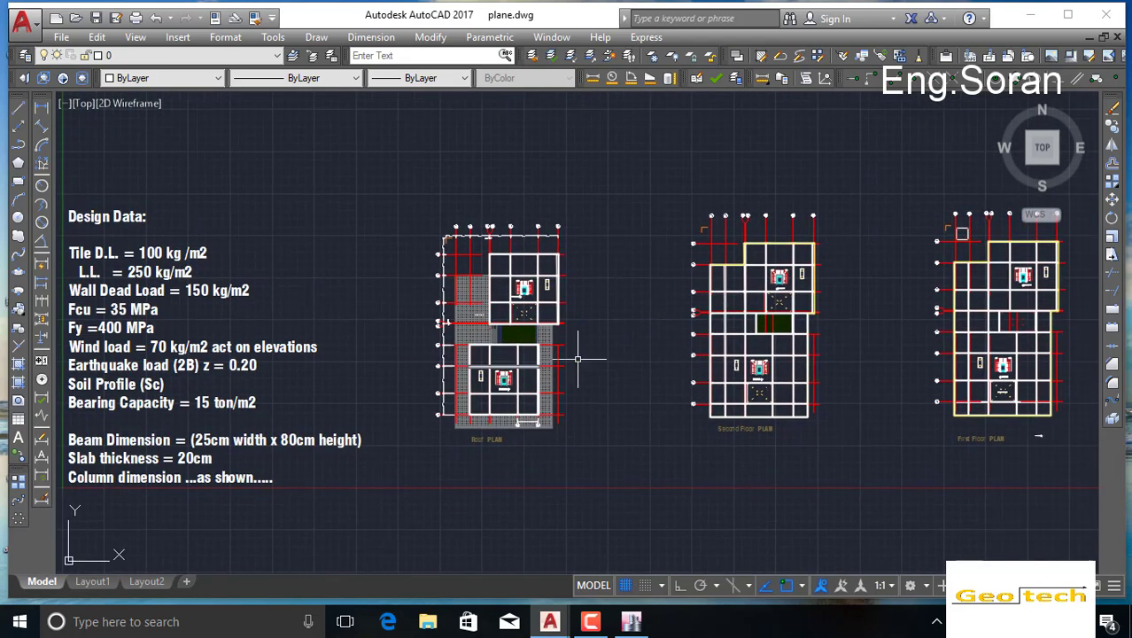
{"action": "middle_click_drag", "start_coordinate": [304, 331], "coordinate": [508, 320]}
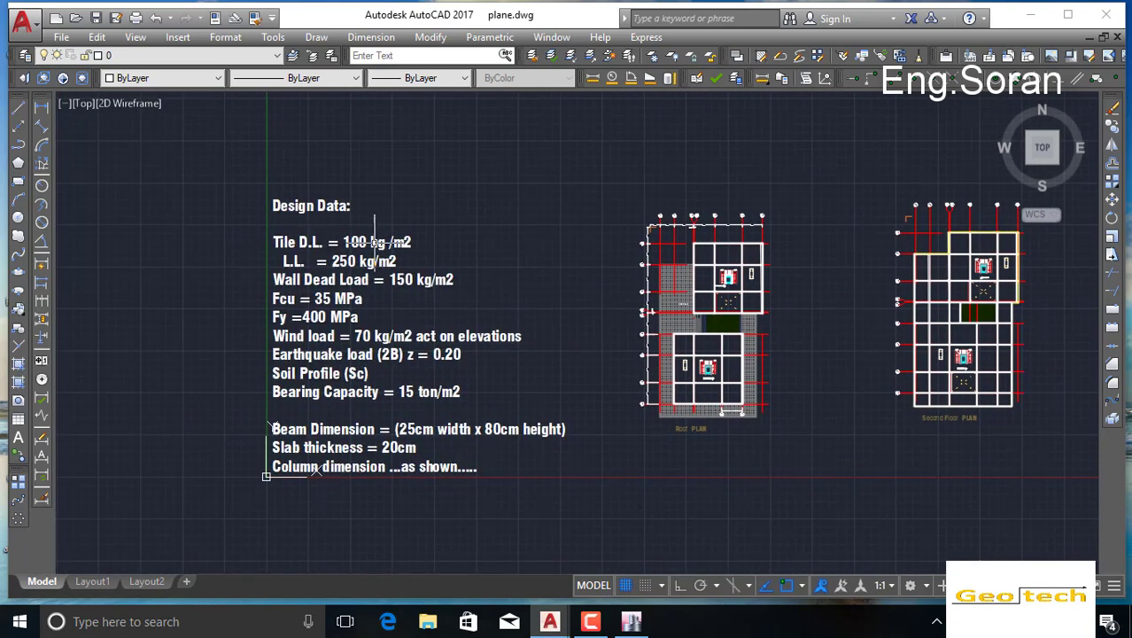
{"action": "mouse_move", "coordinate": [518, 303]}
{"action": "middle_mouse_down"}
{"action": "mouse_move", "coordinate": [291, 303]}
{"action": "mouse_move", "coordinate": [209, 289]}
{"action": "middle_mouse_up"}
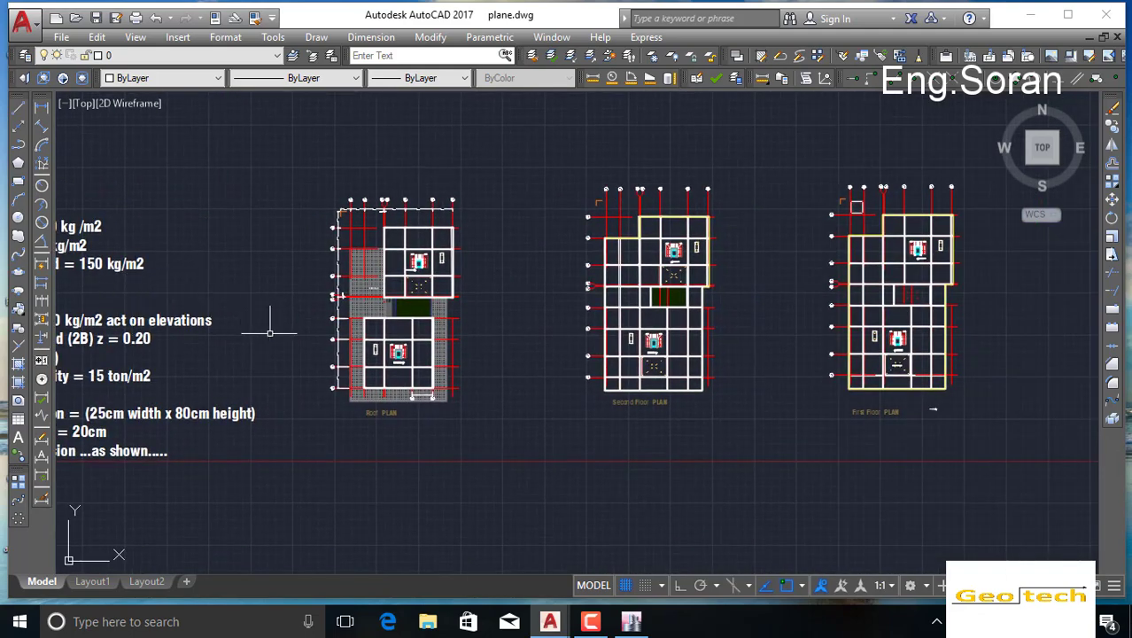
Step: Examine the columns and beams along grid line B of the second floor plan up close
{"action": "scroll", "coordinate": [611, 259], "scroll_direction": "up", "scroll_amount": 10}
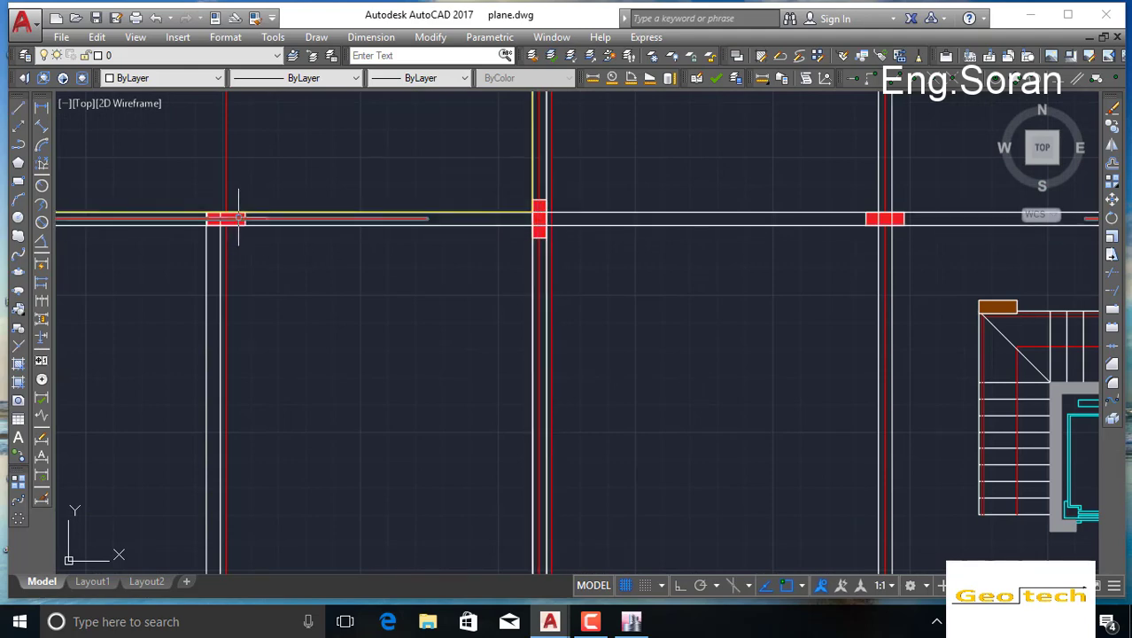
{"action": "scroll", "coordinate": [586, 283], "scroll_direction": "down", "scroll_amount": 5}
{"action": "scroll", "coordinate": [649, 320], "scroll_direction": "up", "scroll_amount": 3}
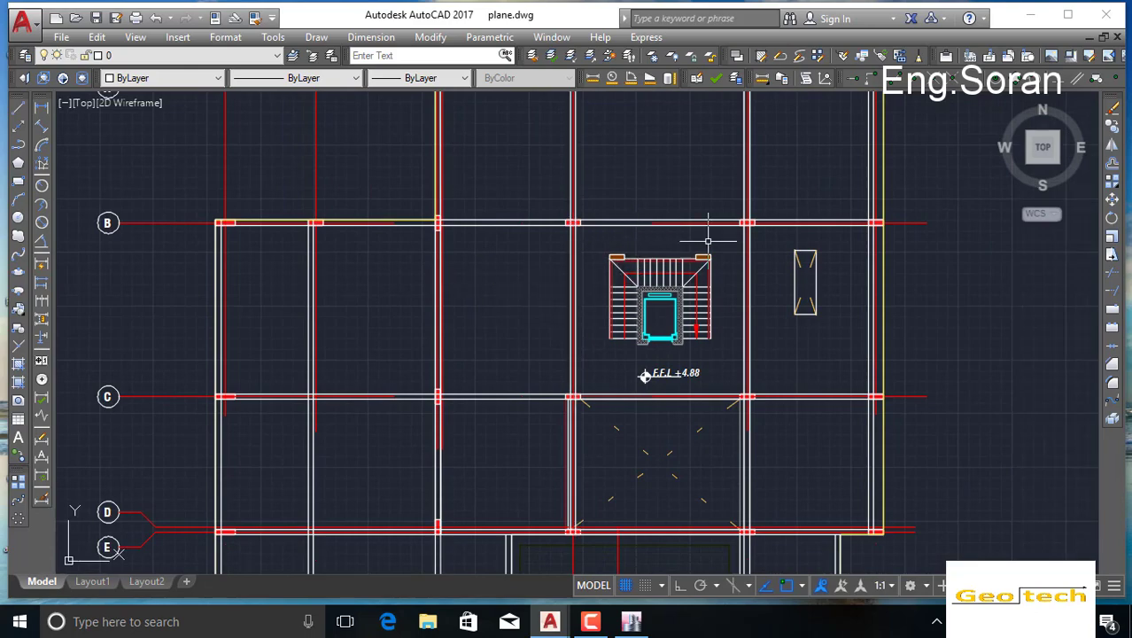
{"action": "scroll", "coordinate": [753, 232], "scroll_direction": "up", "scroll_amount": 4}
{"action": "scroll", "coordinate": [761, 258], "scroll_direction": "down", "scroll_amount": 4}
{"action": "middle_click_drag", "start_coordinate": [776, 289], "coordinate": [662, 278]}
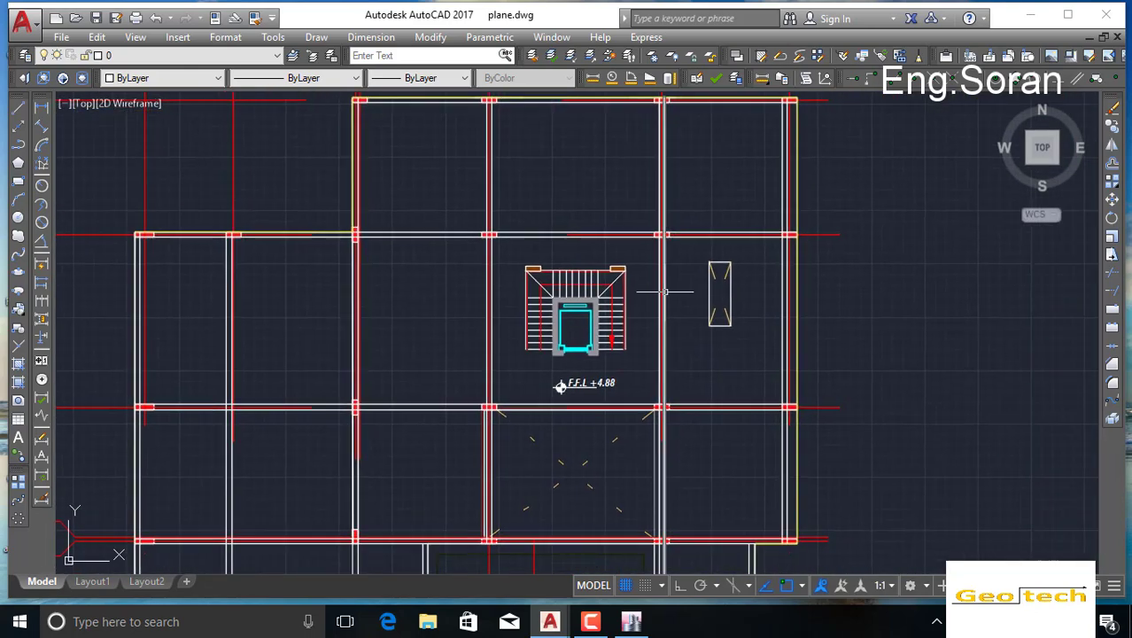
{"action": "scroll", "coordinate": [688, 236], "scroll_direction": "up", "scroll_amount": 6}
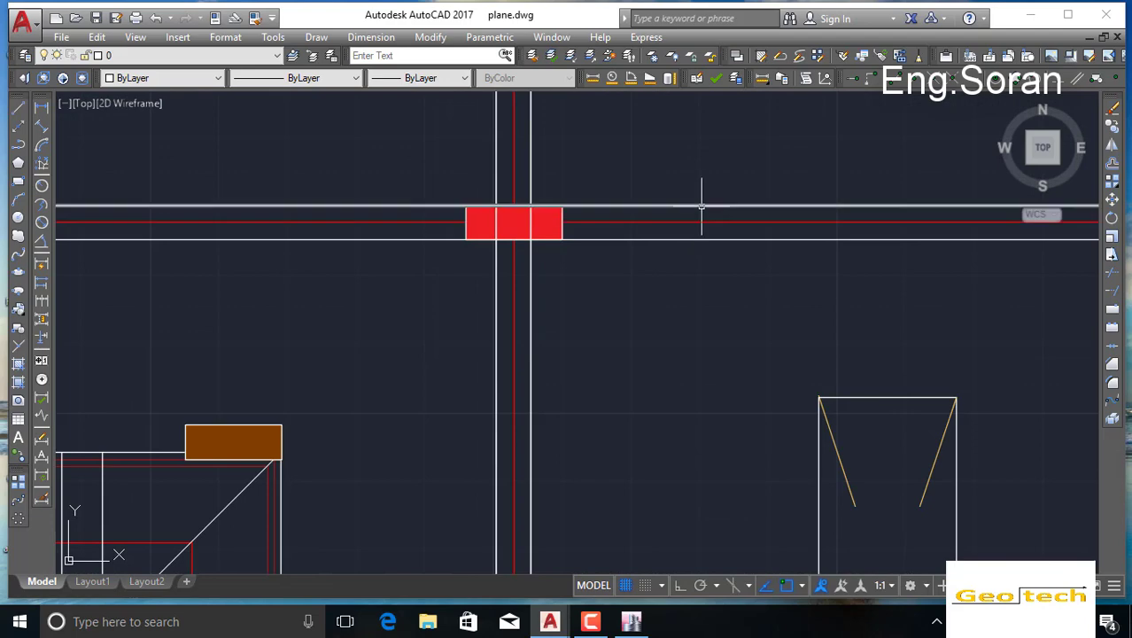
{"action": "scroll", "coordinate": [546, 239], "scroll_direction": "down", "scroll_amount": 8}
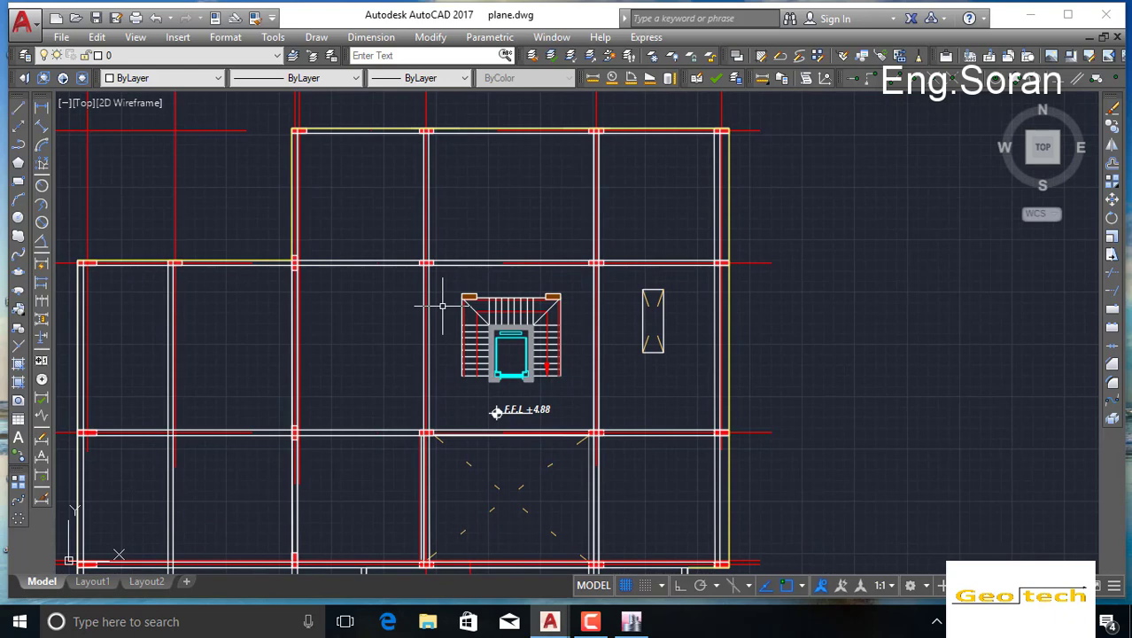
Step: Inspect the columns and beams around the upper stair and elevator core of the second floor plan
{"action": "scroll", "coordinate": [441, 304], "scroll_direction": "down", "scroll_amount": 4}
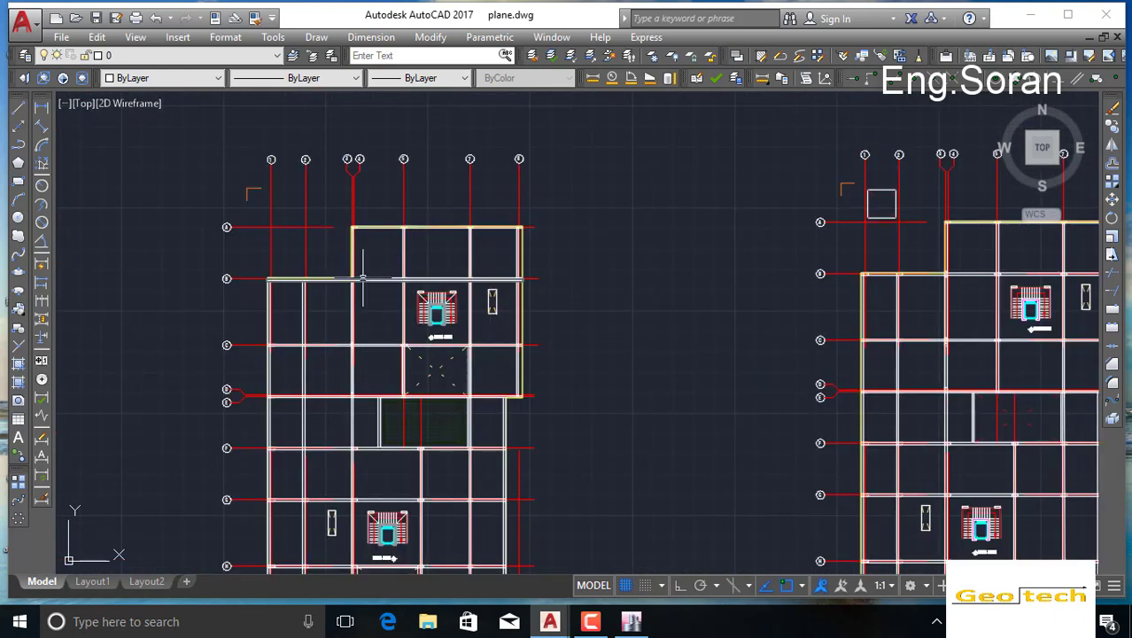
{"action": "scroll", "coordinate": [335, 291], "scroll_direction": "up", "scroll_amount": 5}
{"action": "scroll", "coordinate": [586, 226], "scroll_direction": "up", "scroll_amount": 7}
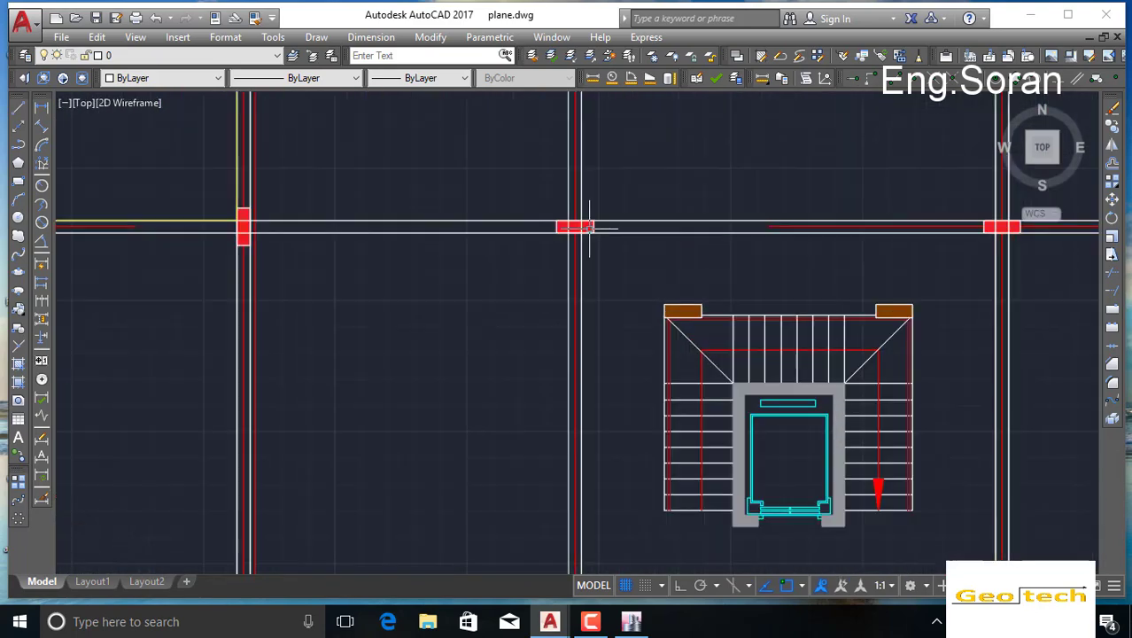
{"action": "scroll", "coordinate": [584, 254], "scroll_direction": "down", "scroll_amount": 8}
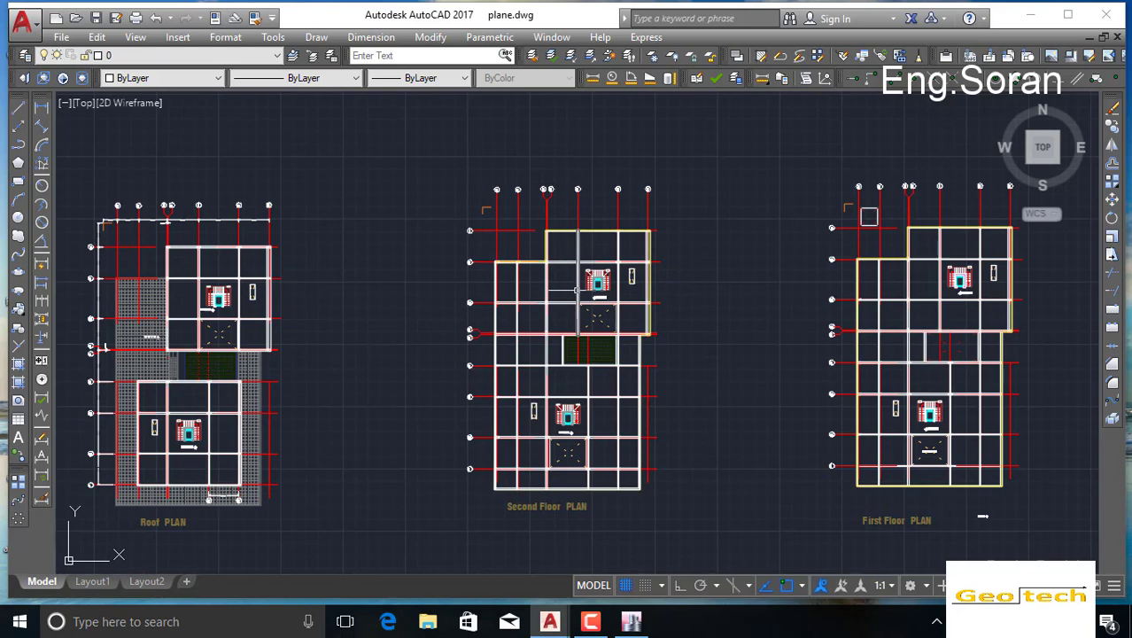
{"action": "middle_click_drag", "start_coordinate": [677, 314], "coordinate": [561, 295]}
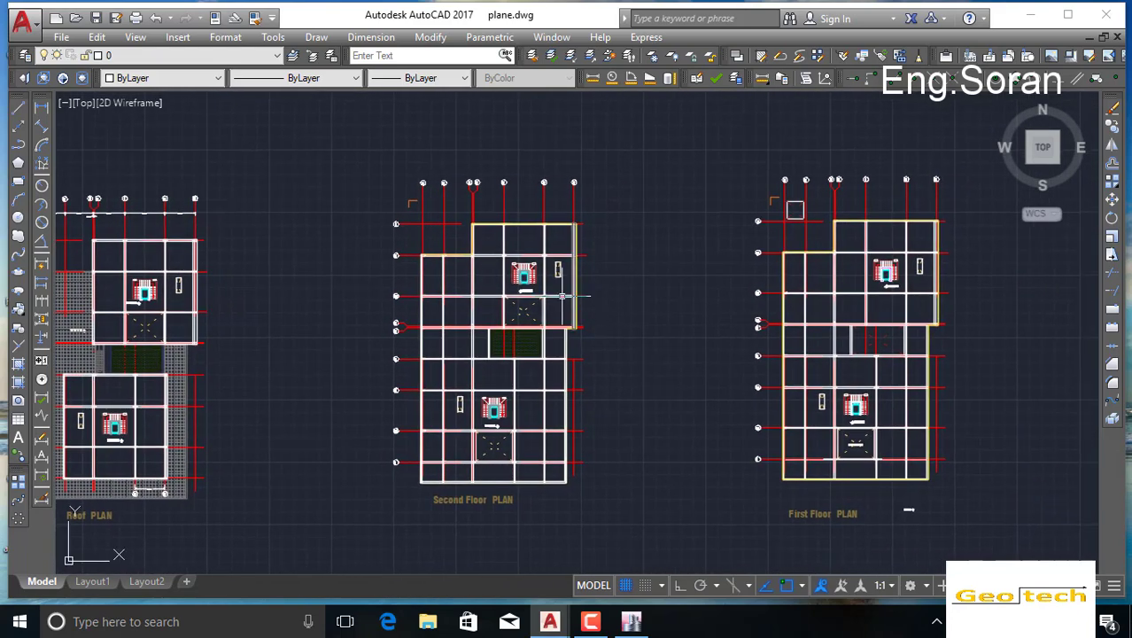
{"action": "scroll", "coordinate": [492, 263], "scroll_direction": "up", "scroll_amount": 2}
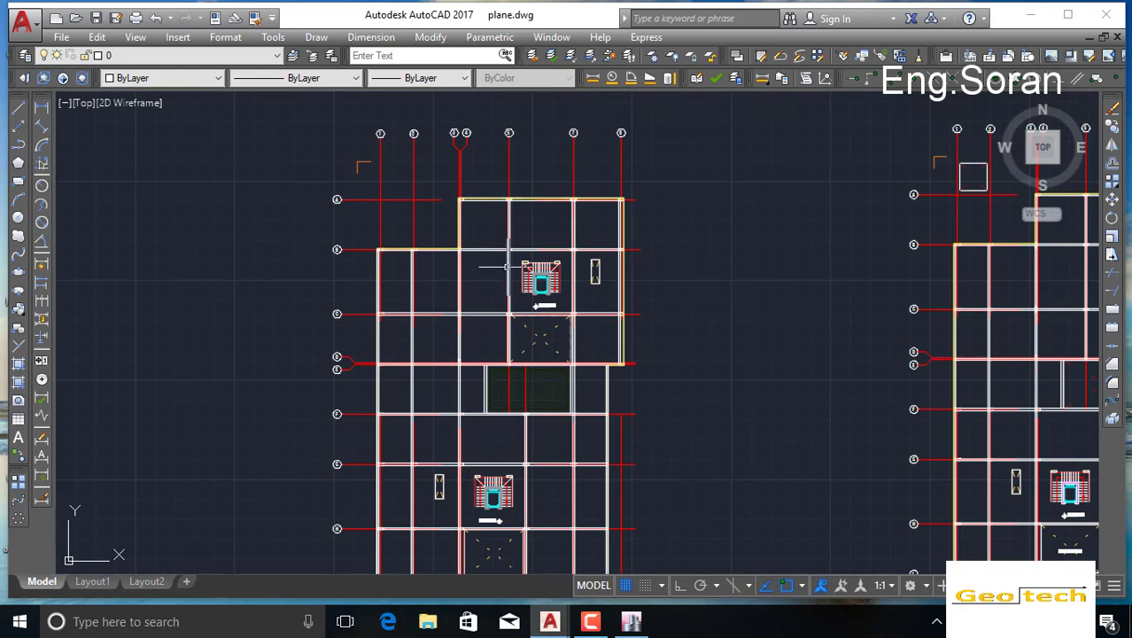
{"action": "scroll", "coordinate": [496, 257], "scroll_direction": "up", "scroll_amount": 5}
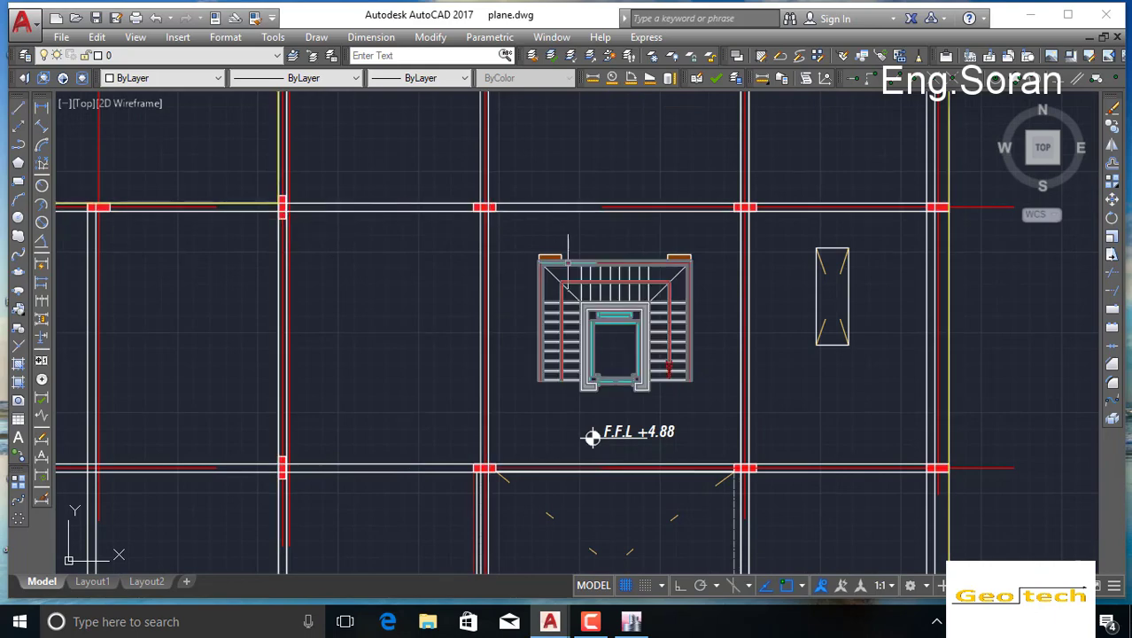
Step: Examine the ramp and the blue perimeter walls at the lower end of the Ground Floor plan
{"action": "scroll", "coordinate": [593, 235], "scroll_direction": "down", "scroll_amount": 5}
{"action": "middle_click_drag", "start_coordinate": [642, 254], "coordinate": [513, 239]}
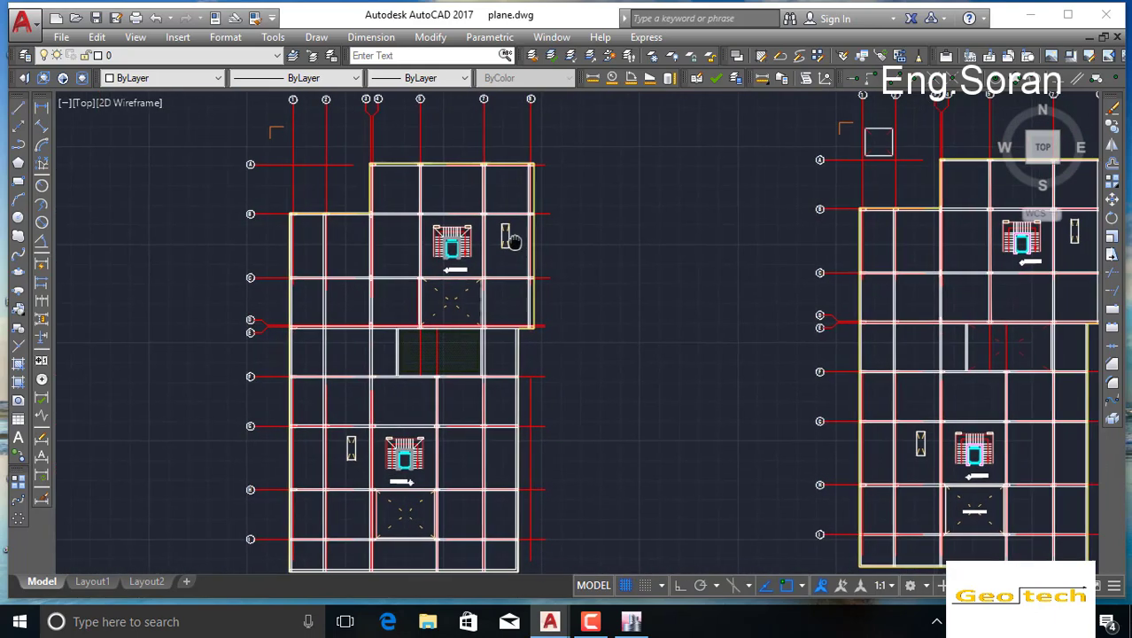
{"action": "middle_click_drag", "start_coordinate": [810, 262], "coordinate": [370, 249]}
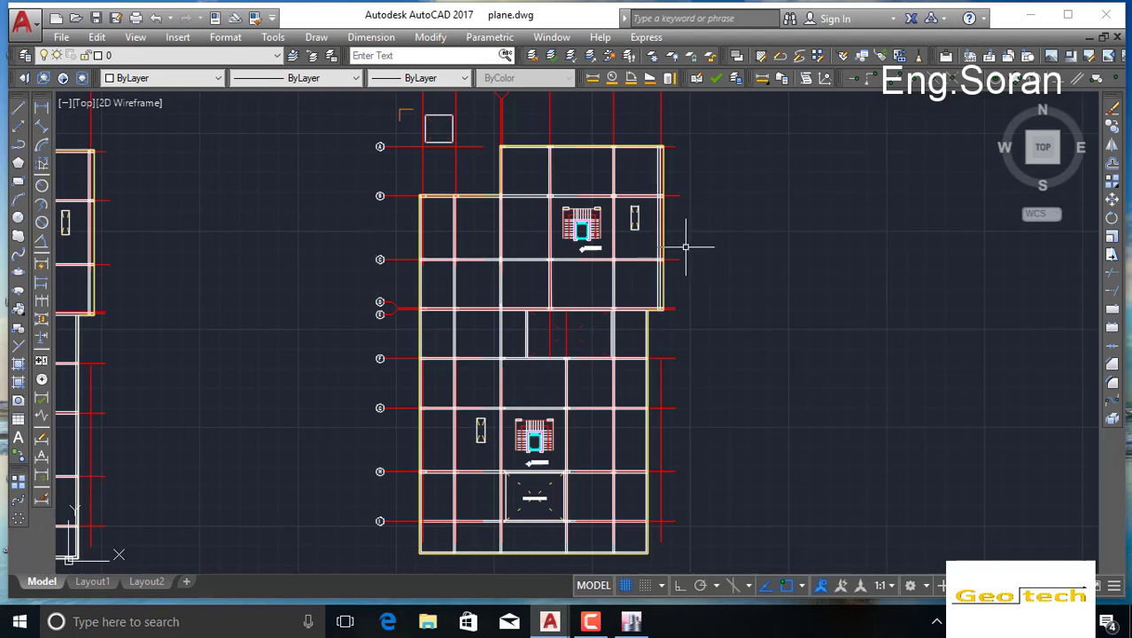
{"action": "scroll", "coordinate": [608, 245], "scroll_direction": "down", "scroll_amount": 5}
{"action": "mouse_move", "coordinate": [741, 230]}
{"action": "middle_mouse_down"}
{"action": "mouse_move", "coordinate": [723, 242]}
{"action": "mouse_move", "coordinate": [740, 228]}
{"action": "mouse_move", "coordinate": [484, 257]}
{"action": "middle_mouse_up"}
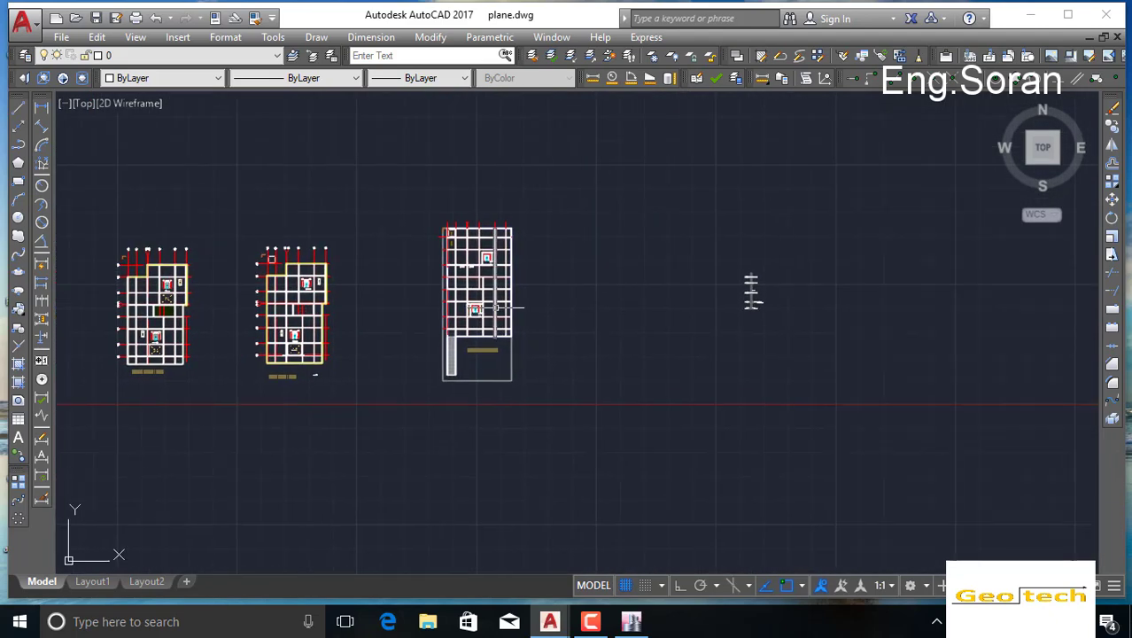
{"action": "scroll", "coordinate": [450, 352], "scroll_direction": "up", "scroll_amount": 9}
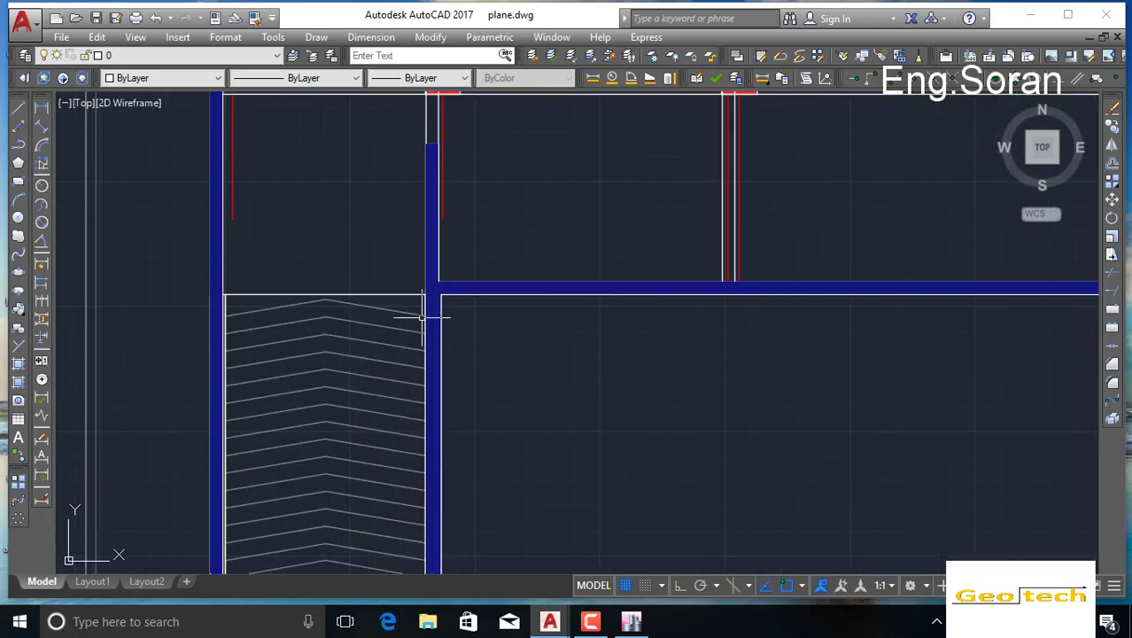
{"action": "scroll", "coordinate": [422, 347], "scroll_direction": "up", "scroll_amount": 2}
{"action": "scroll", "coordinate": [468, 298], "scroll_direction": "up", "scroll_amount": 3}
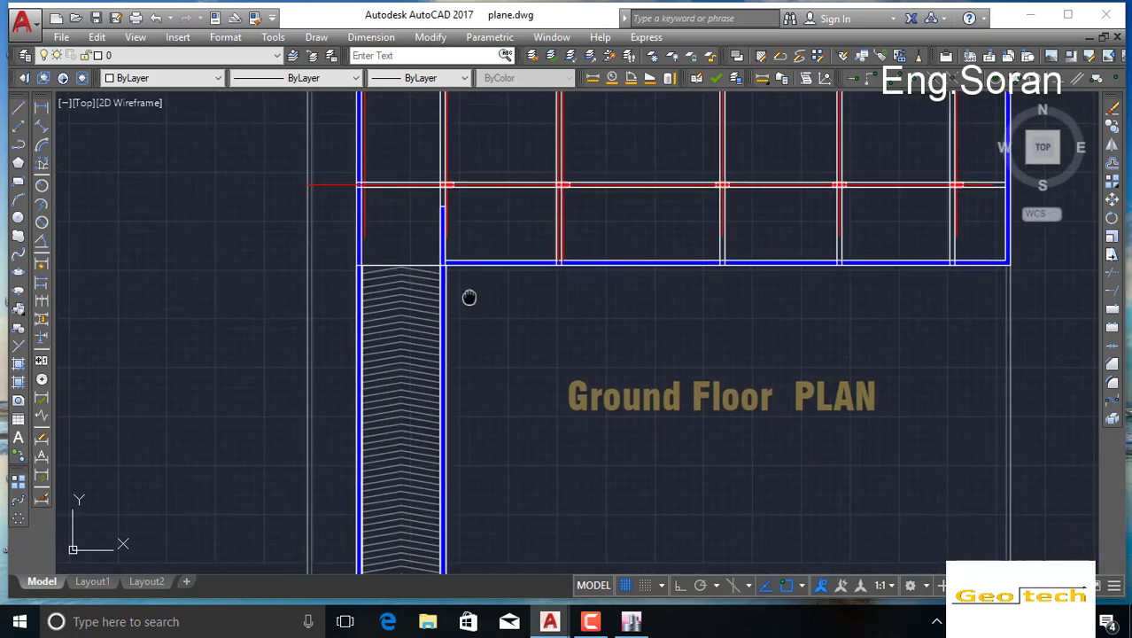
{"action": "scroll", "coordinate": [458, 280], "scroll_direction": "down", "scroll_amount": 2}
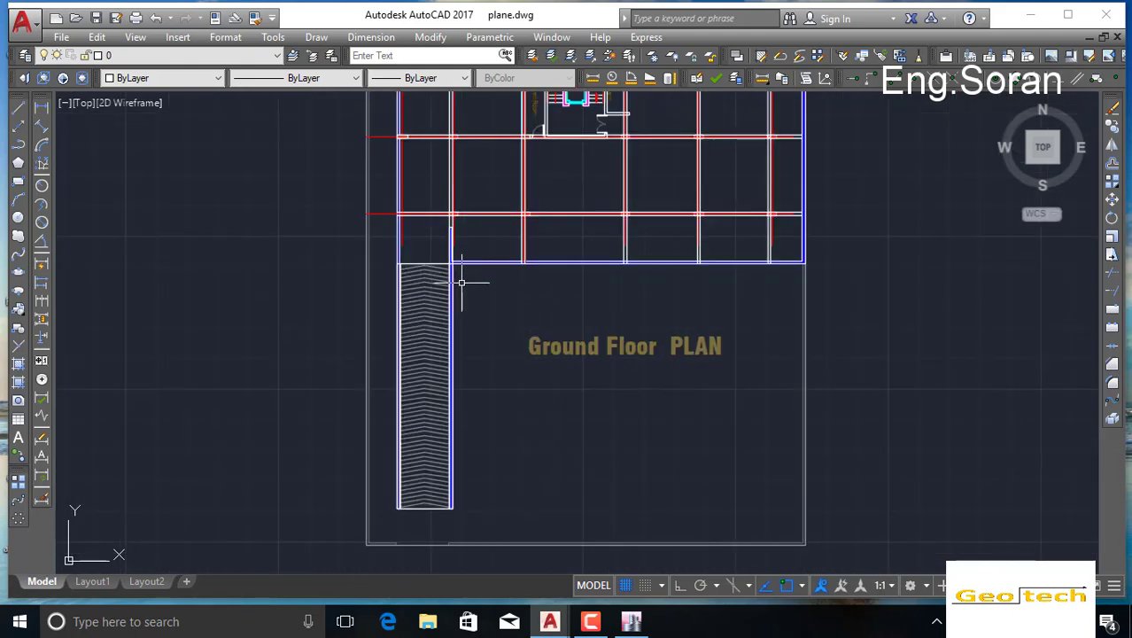
{"action": "scroll", "coordinate": [531, 306], "scroll_direction": "down", "scroll_amount": 4}
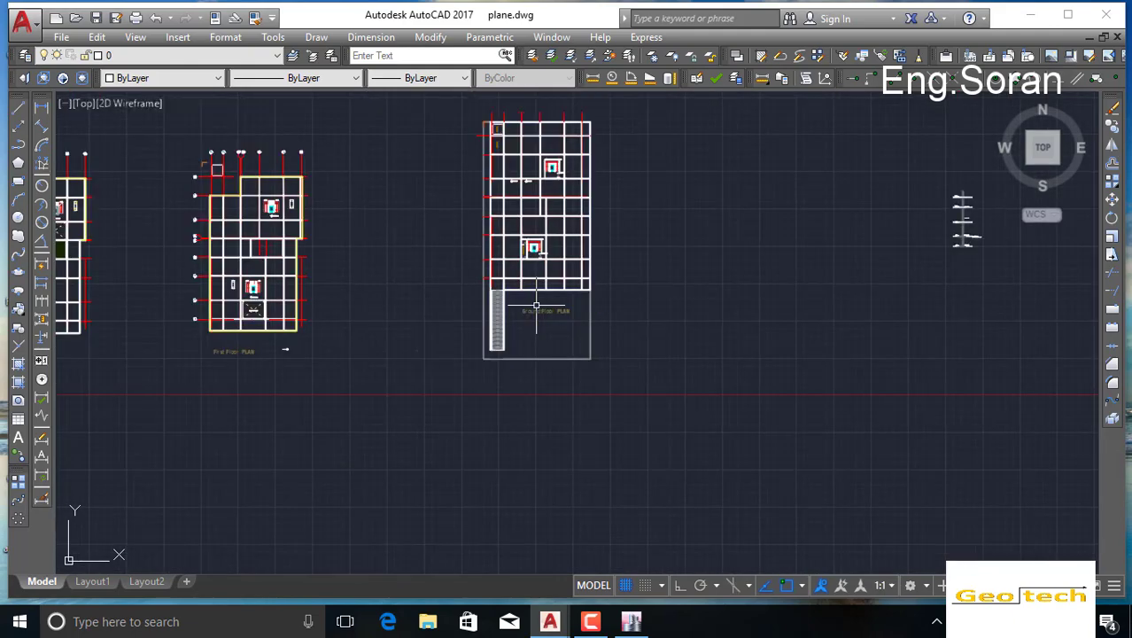
{"action": "middle_click_drag", "start_coordinate": [495, 313], "coordinate": [515, 320]}
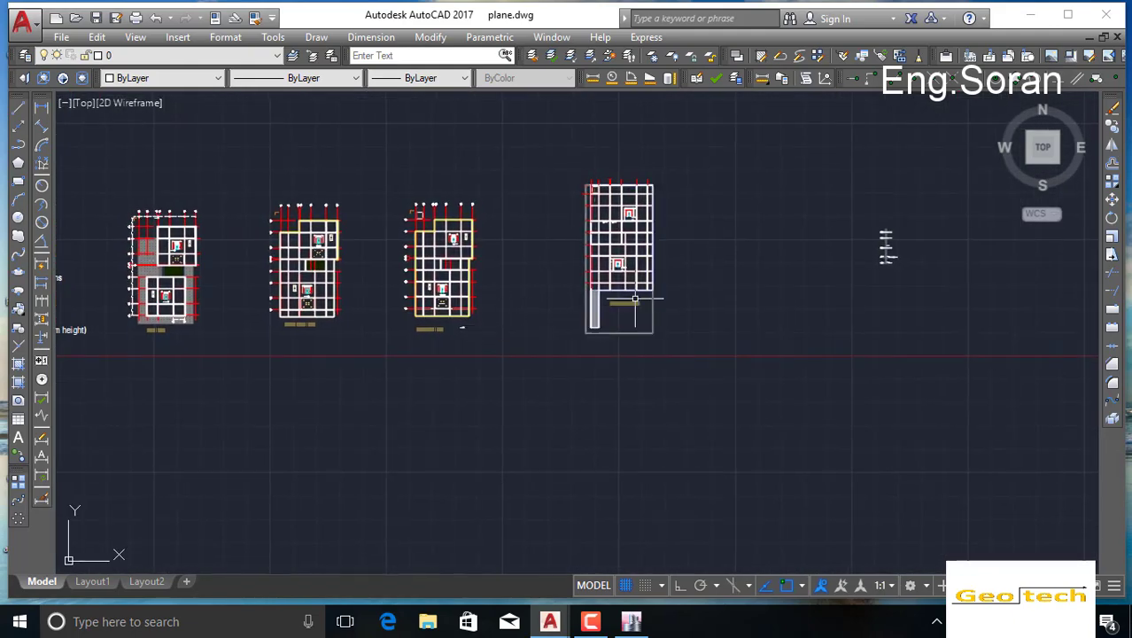
{"action": "scroll", "coordinate": [634, 300], "scroll_direction": "up", "scroll_amount": 5}
{"action": "scroll", "coordinate": [549, 344], "scroll_direction": "down", "scroll_amount": 4}
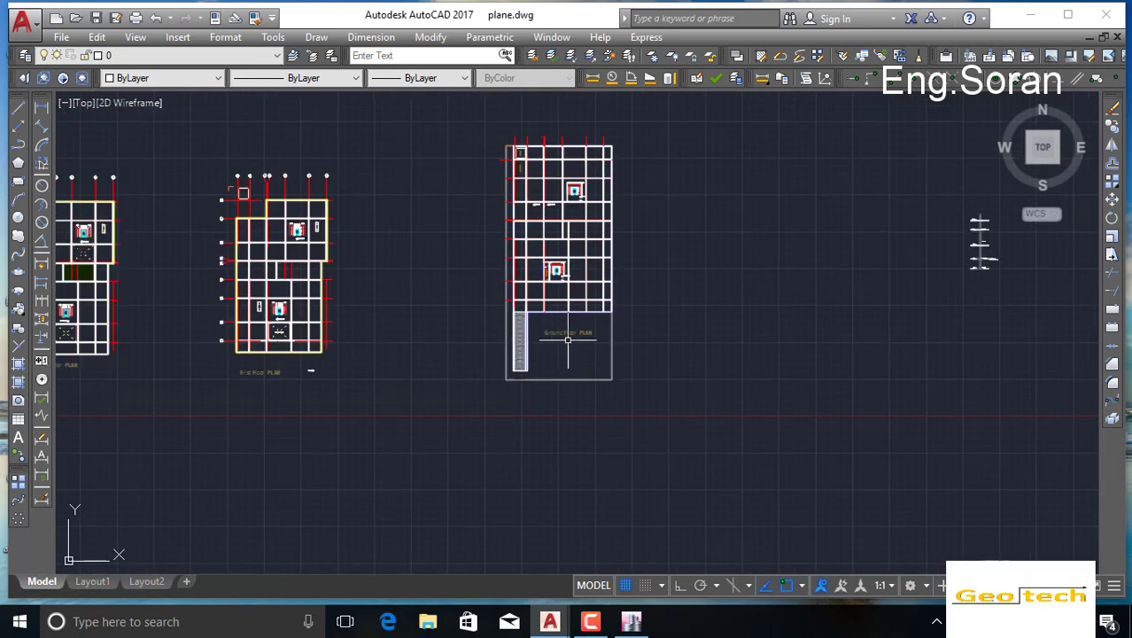
Step: Inspect the upper bays and stair core of the Ground Floor plan alongside the neighbouring First Floor plan
{"action": "left_click", "coordinate": [601, 325]}
{"action": "left_click", "coordinate": [595, 325]}
{"action": "middle_click_drag", "start_coordinate": [528, 251], "coordinate": [526, 325]}
{"action": "scroll", "coordinate": [488, 232], "scroll_direction": "up", "scroll_amount": 6}
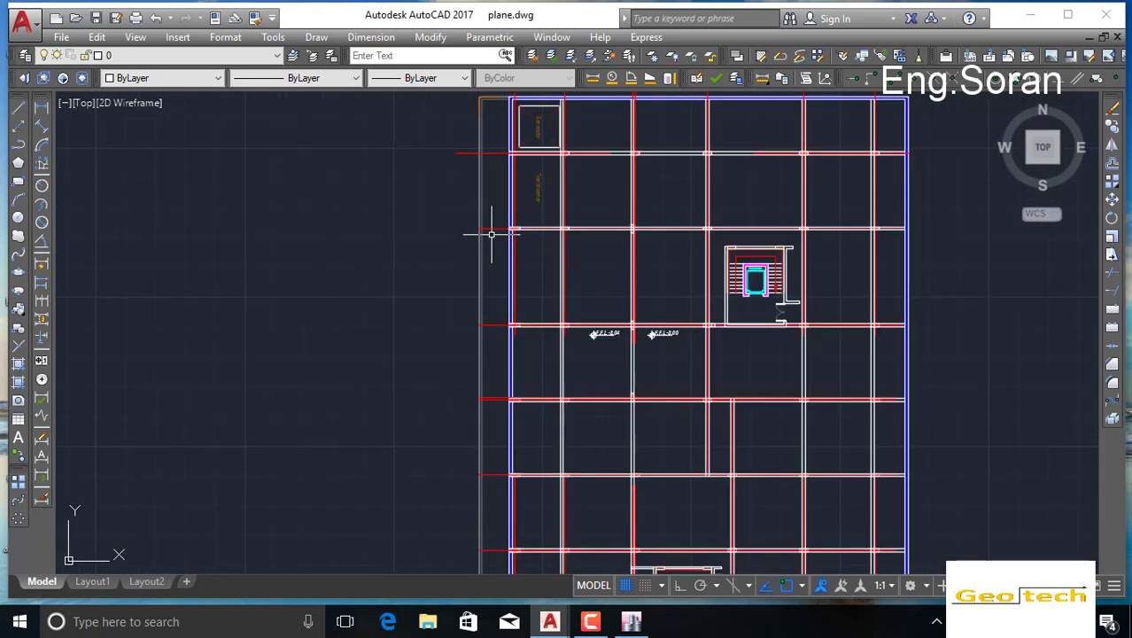
{"action": "scroll", "coordinate": [535, 323], "scroll_direction": "down", "scroll_amount": 6}
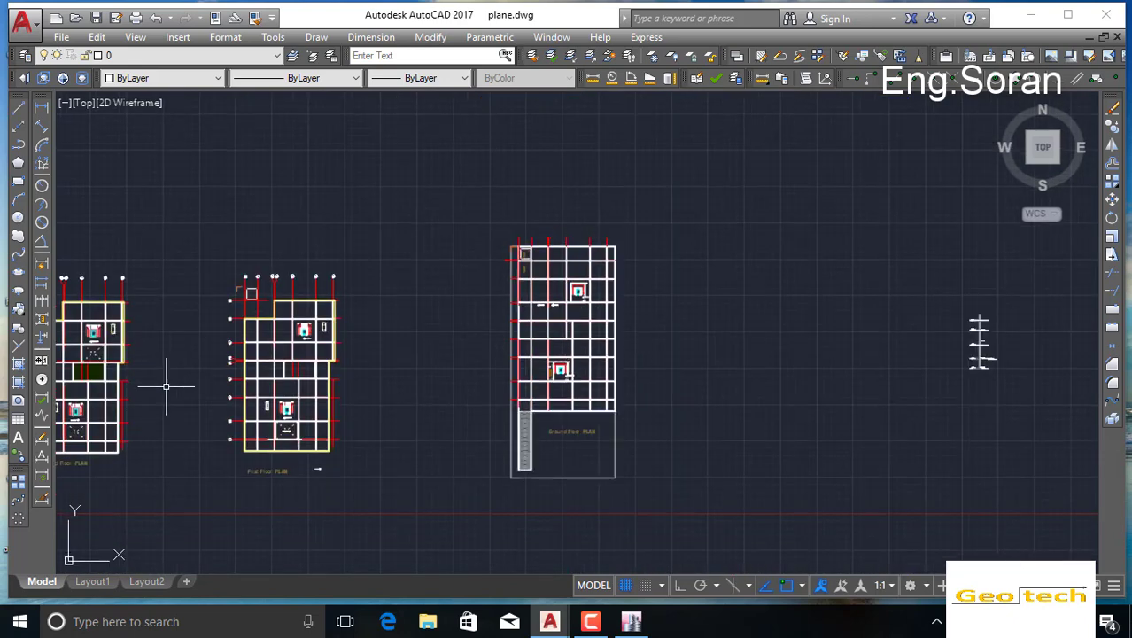
{"action": "scroll", "coordinate": [221, 389], "scroll_direction": "up", "scroll_amount": 4}
{"action": "scroll", "coordinate": [321, 404], "scroll_direction": "down", "scroll_amount": 4}
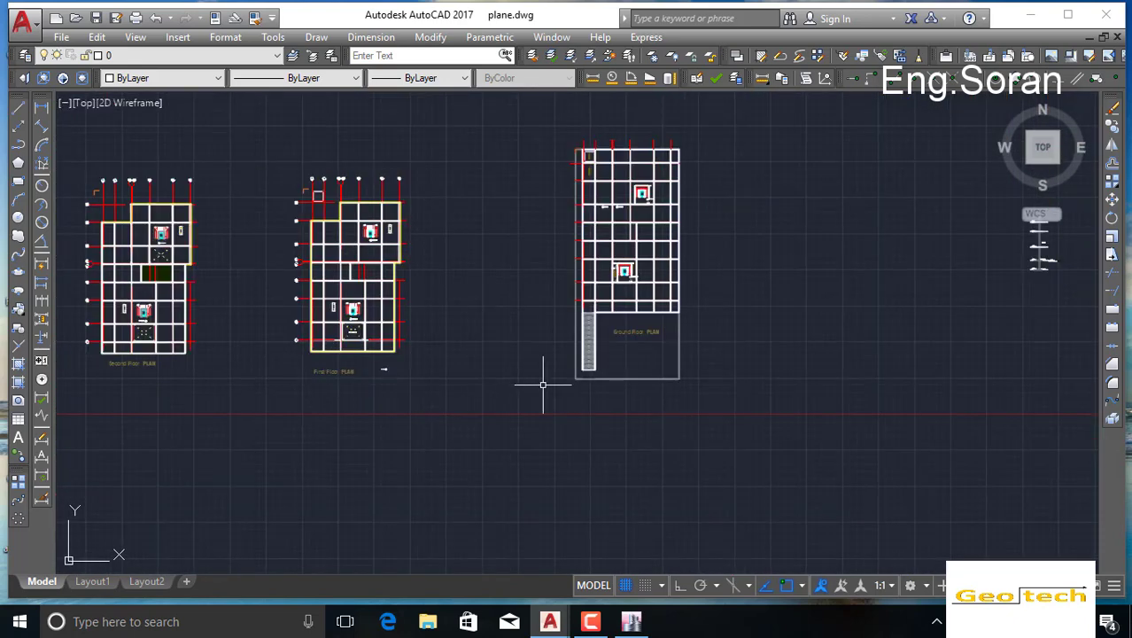
{"action": "left_click", "coordinate": [1113, 199]}
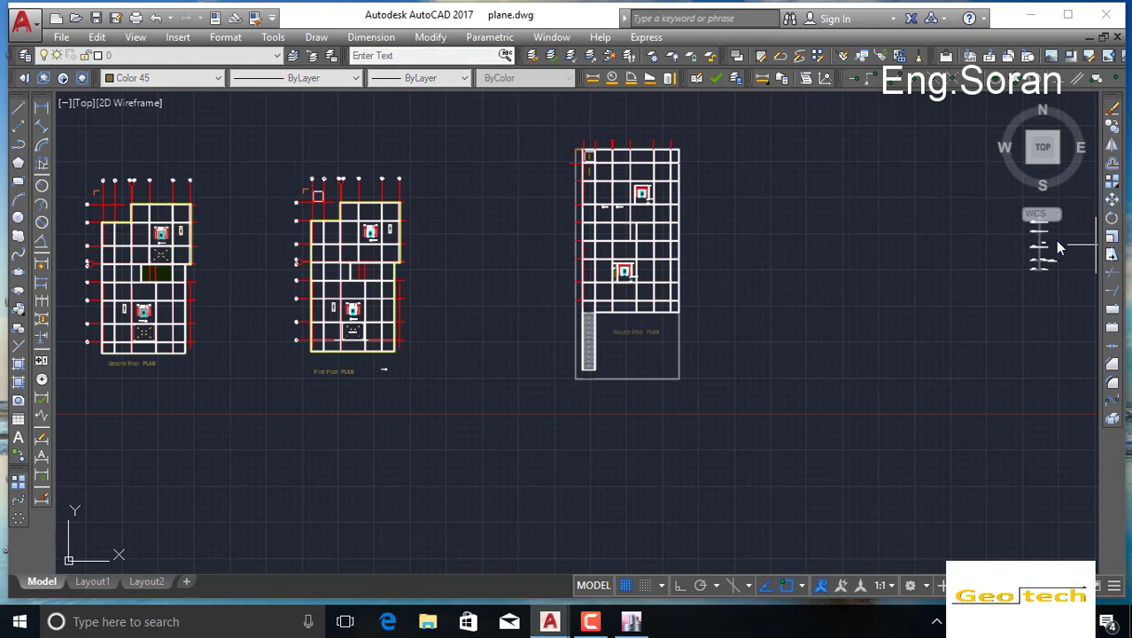
{"action": "left_click", "coordinate": [613, 330]}
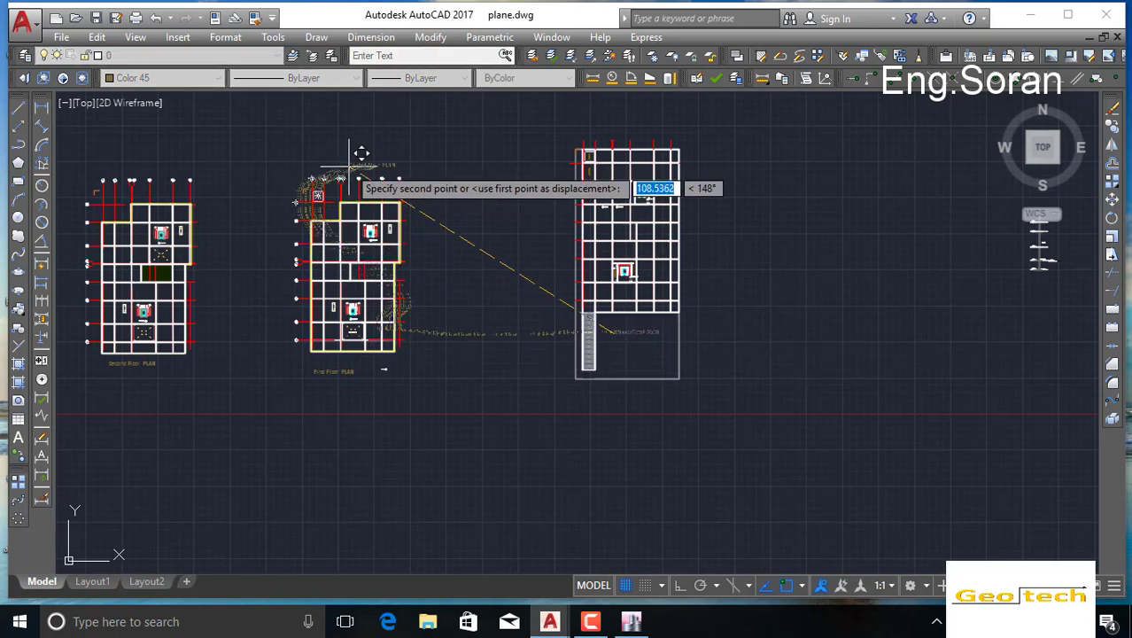
{"action": "key", "text": "Escape"}
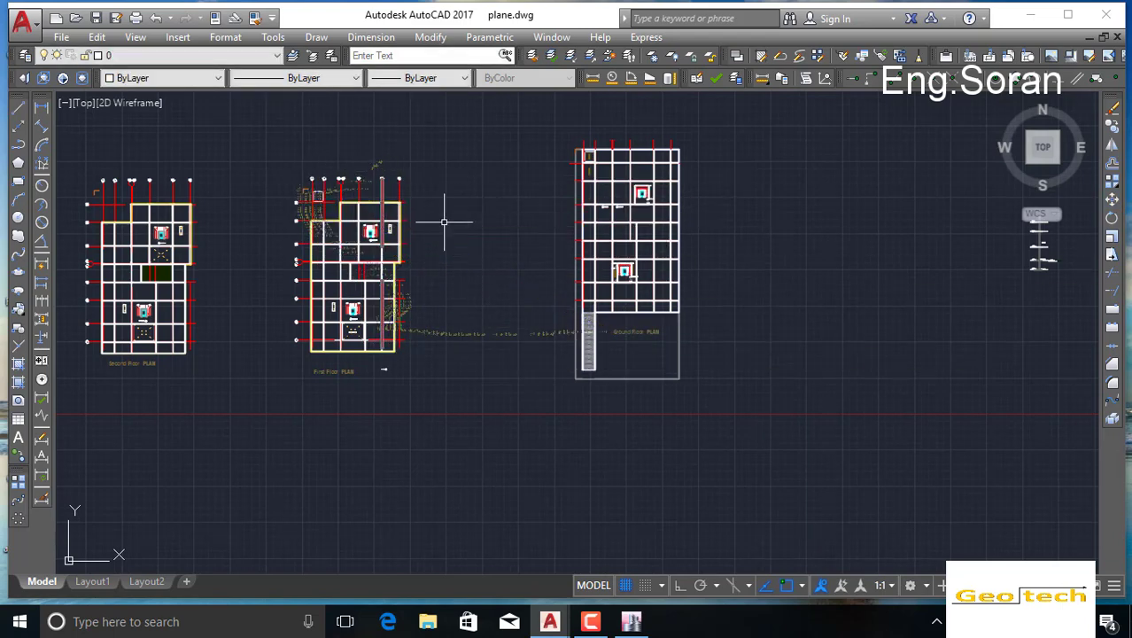
Step: Compare the overall layouts and titles of the ground, first, second and roof plans
{"action": "scroll", "coordinate": [607, 324], "scroll_direction": "up", "scroll_amount": 5}
{"action": "scroll", "coordinate": [688, 341], "scroll_direction": "down", "scroll_amount": 4}
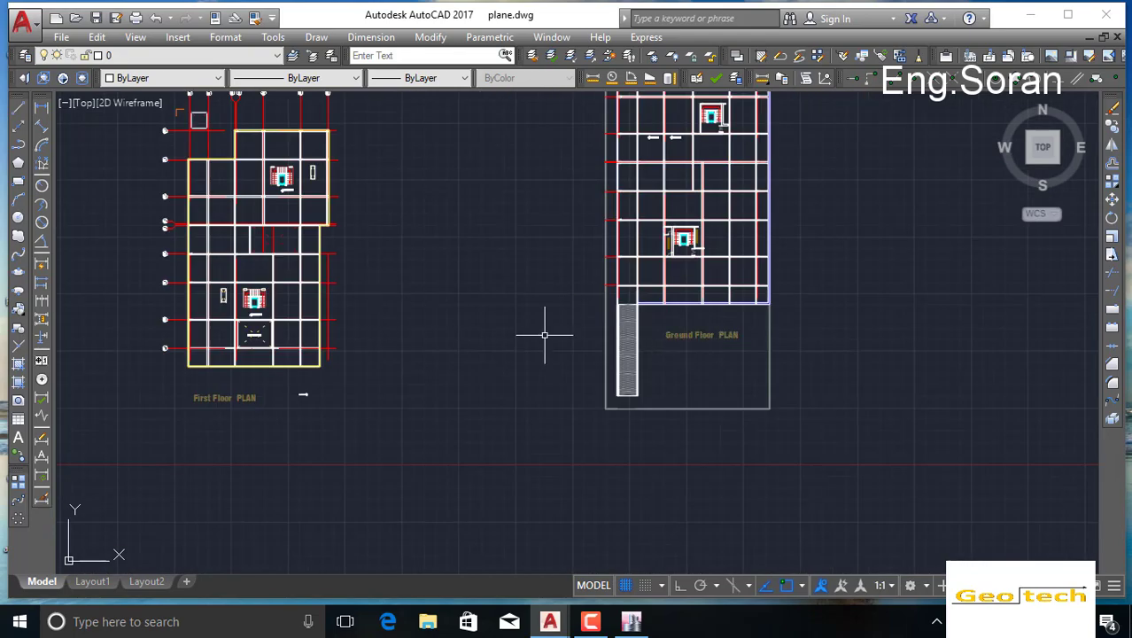
{"action": "middle_click_drag", "start_coordinate": [544, 334], "coordinate": [582, 386]}
{"action": "middle_click_drag", "start_coordinate": [288, 328], "coordinate": [400, 333]}
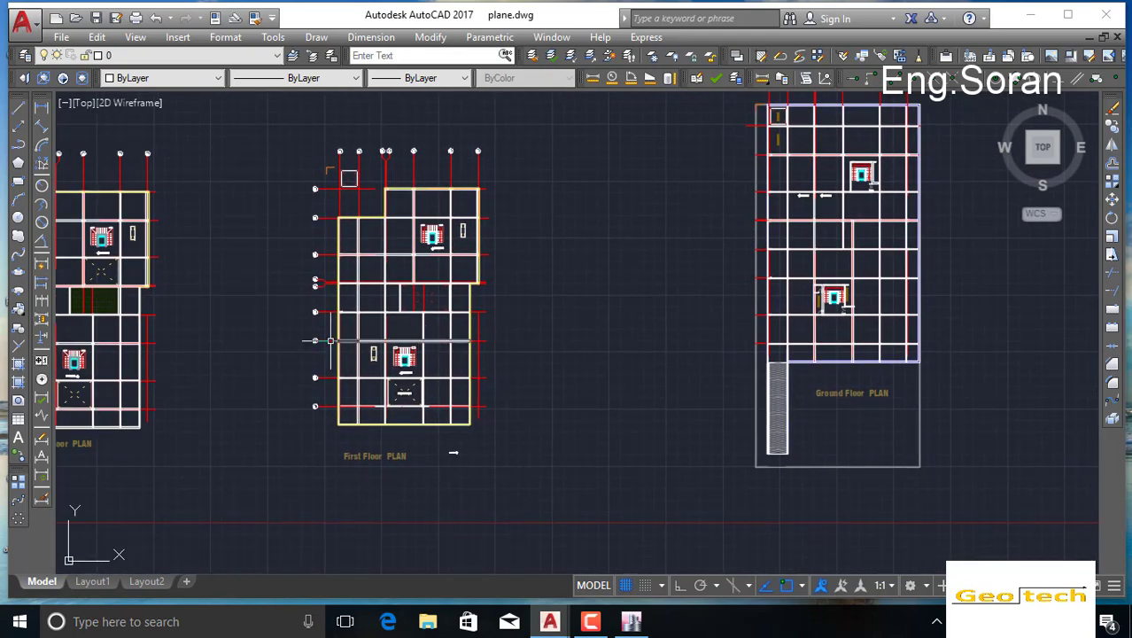
{"action": "middle_click_drag", "start_coordinate": [250, 347], "coordinate": [512, 347]}
{"action": "middle_click_drag", "start_coordinate": [355, 337], "coordinate": [611, 341]}
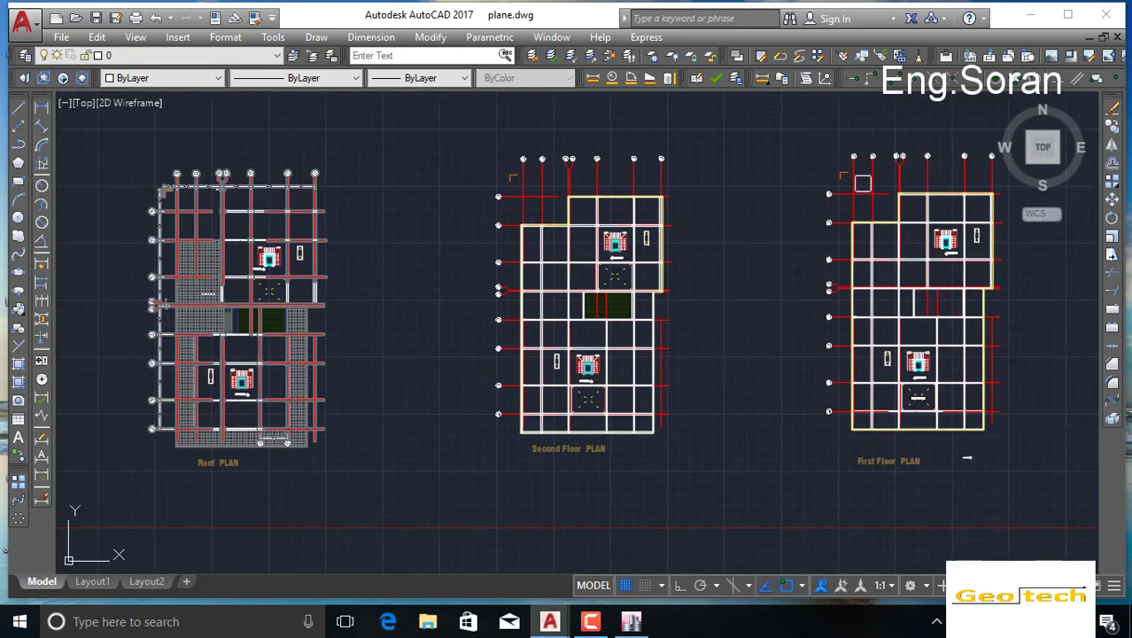
{"action": "mouse_move", "coordinate": [1063, 466]}
{"action": "middle_mouse_down"}
{"action": "mouse_move", "coordinate": [578, 417]}
{"action": "mouse_move", "coordinate": [450, 434]}
{"action": "middle_mouse_up"}
{"action": "scroll", "coordinate": [574, 387], "scroll_direction": "down", "scroll_amount": 4}
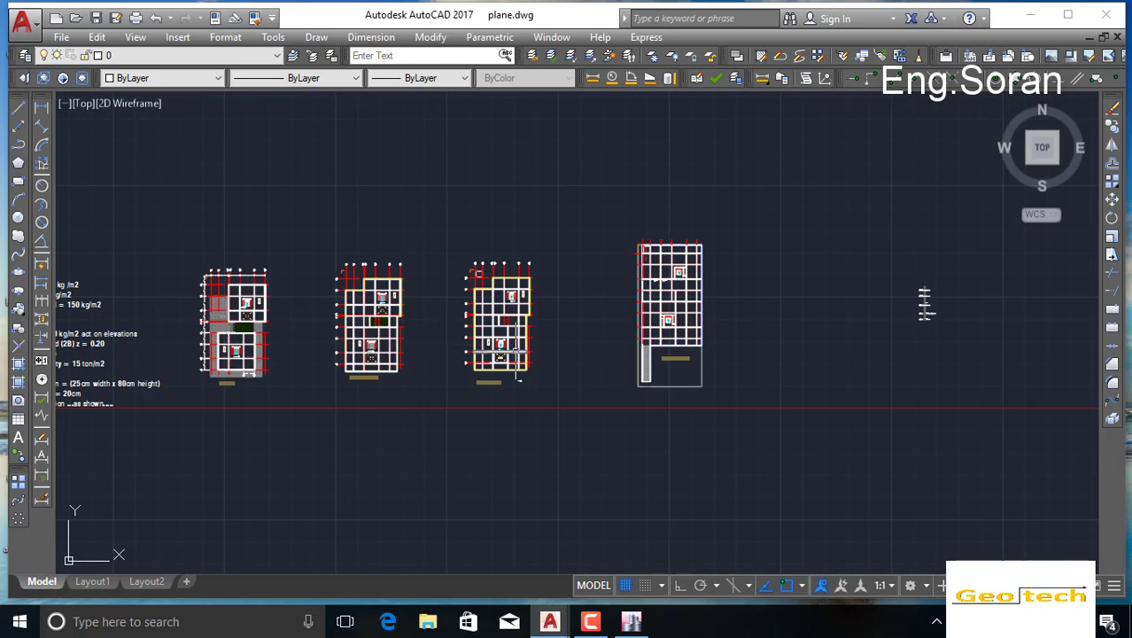
Step: Read the level marks on the building section from the basement up to the highest slab, including the zero reference level
{"action": "middle_click_drag", "start_coordinate": [821, 342], "coordinate": [663, 356]}
{"action": "scroll", "coordinate": [778, 331], "scroll_direction": "up", "scroll_amount": 4}
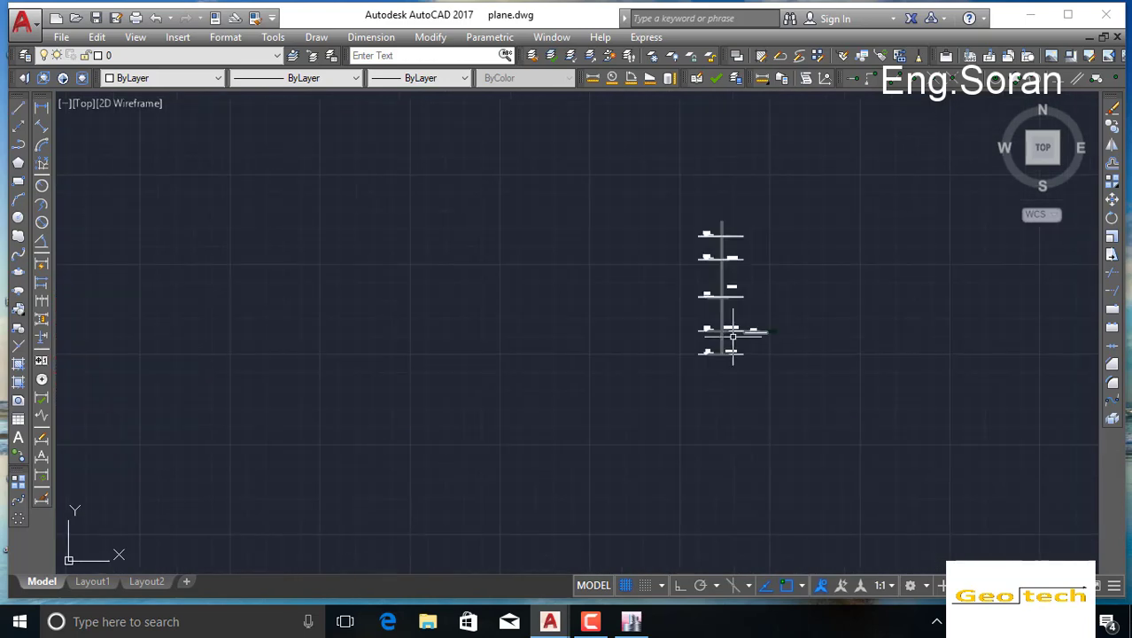
{"action": "scroll", "coordinate": [732, 335], "scroll_direction": "up", "scroll_amount": 4}
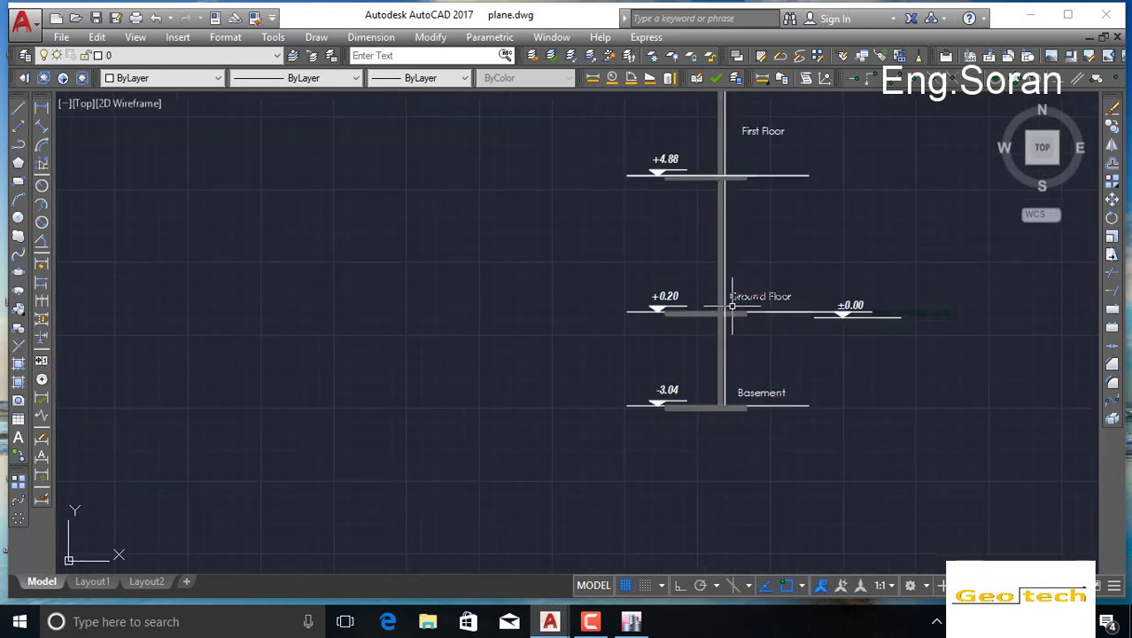
{"action": "scroll", "coordinate": [732, 305], "scroll_direction": "down", "scroll_amount": 4}
{"action": "scroll", "coordinate": [736, 379], "scroll_direction": "up", "scroll_amount": 4}
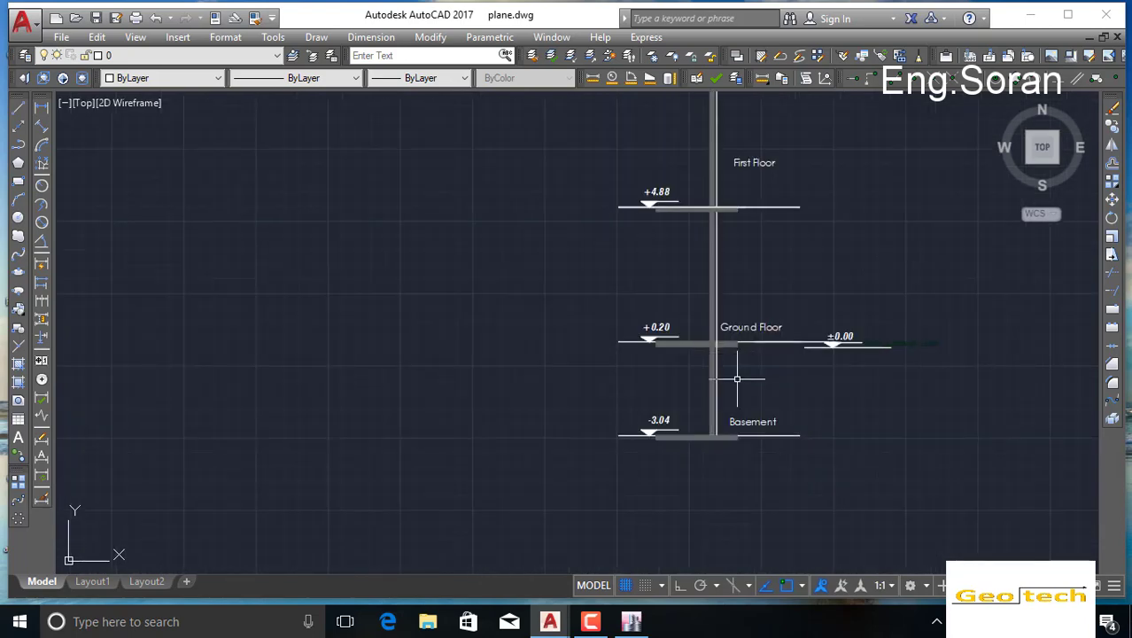
{"action": "middle_click_drag", "start_coordinate": [741, 272], "coordinate": [735, 365]}
{"action": "middle_click_drag", "start_coordinate": [722, 200], "coordinate": [719, 276]}
{"action": "middle_click_drag", "start_coordinate": [685, 194], "coordinate": [678, 285]}
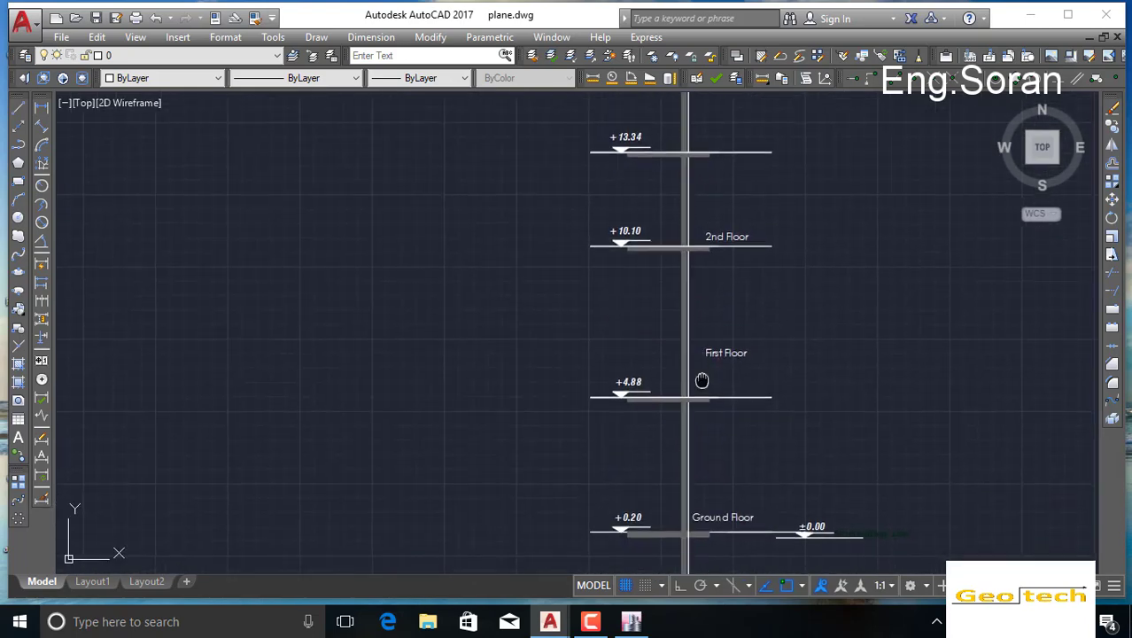
{"action": "middle_click_drag", "start_coordinate": [702, 384], "coordinate": [699, 366]}
{"action": "middle_click_drag", "start_coordinate": [635, 153], "coordinate": [636, 189]}
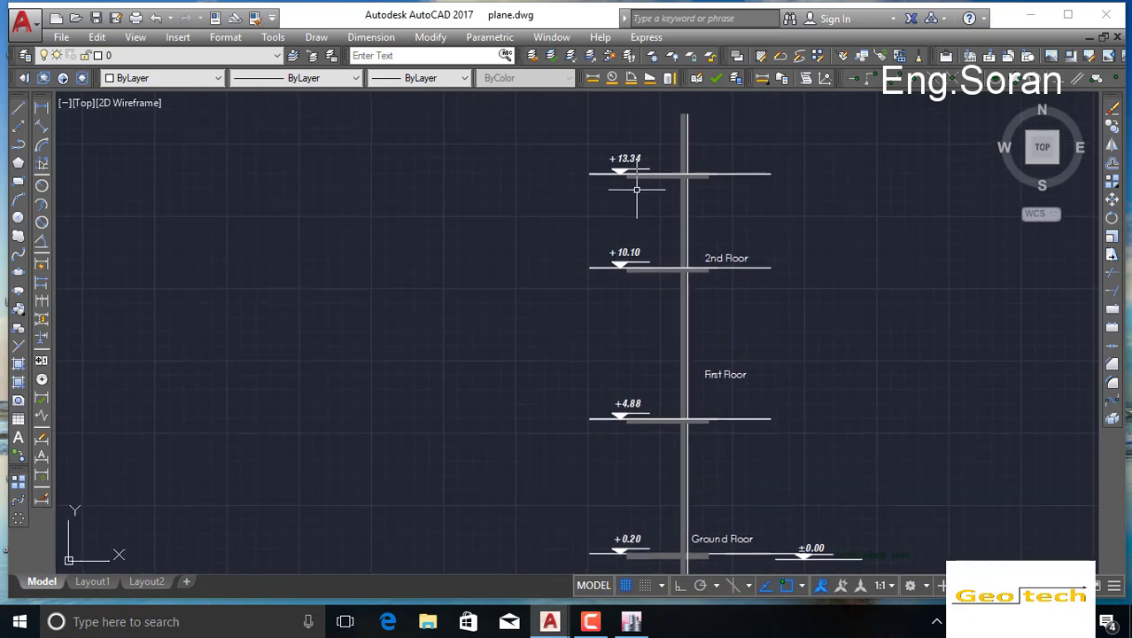
{"action": "middle_click_drag", "start_coordinate": [707, 335], "coordinate": [649, 313]}
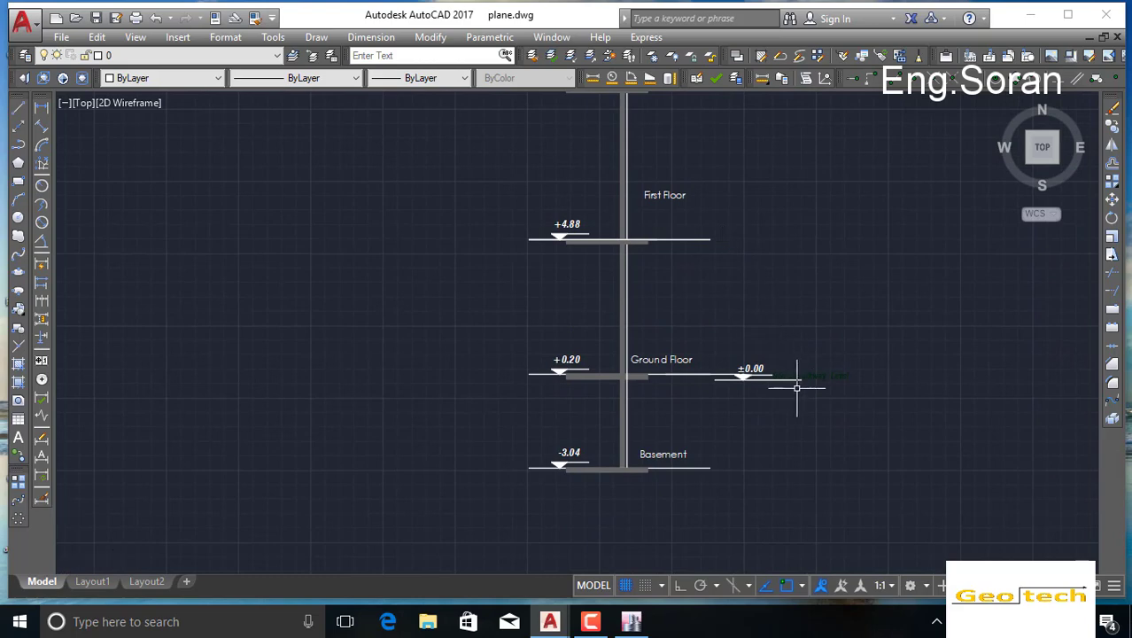
{"action": "scroll", "coordinate": [797, 387], "scroll_direction": "up", "scroll_amount": 5}
{"action": "scroll", "coordinate": [796, 383], "scroll_direction": "down", "scroll_amount": 5}
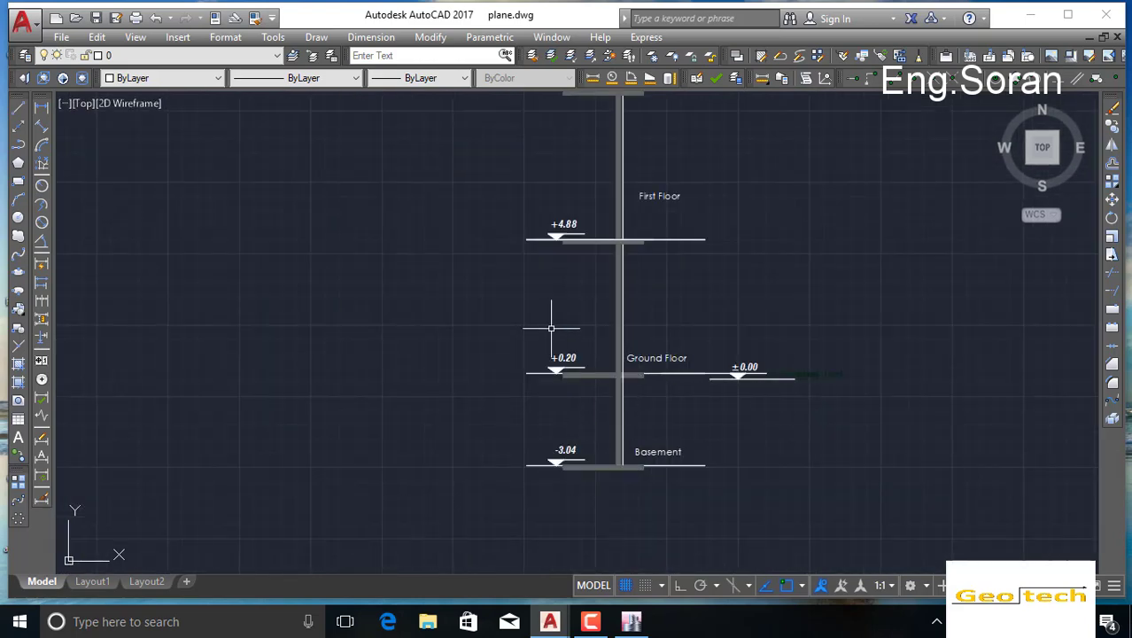
Step: Move the entire Ground Floor plan about 290 units to the right, beyond the floor-level section
{"action": "scroll", "coordinate": [551, 329], "scroll_direction": "down", "scroll_amount": 9}
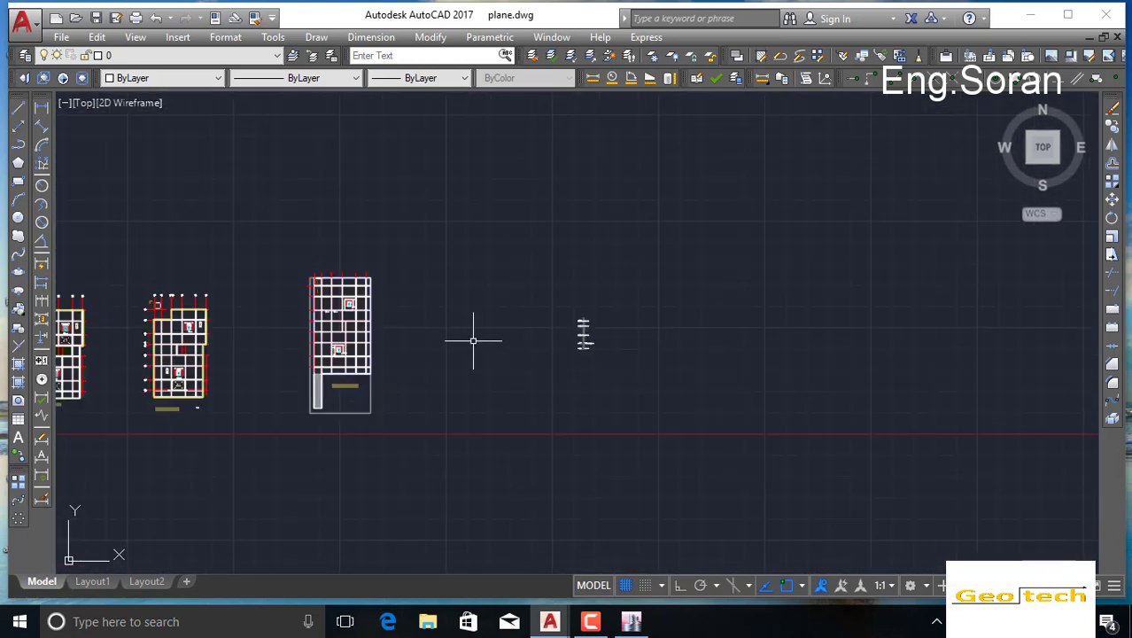
{"action": "middle_click_drag", "start_coordinate": [418, 349], "coordinate": [430, 314]}
{"action": "left_click", "coordinate": [424, 213]}
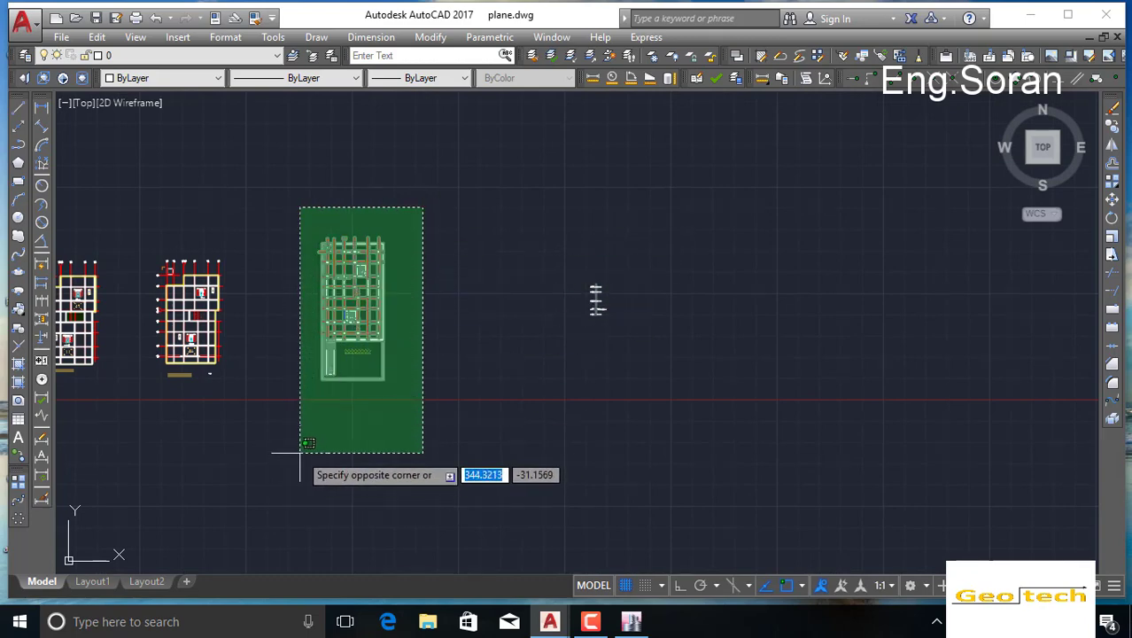
{"action": "left_click", "coordinate": [303, 405]}
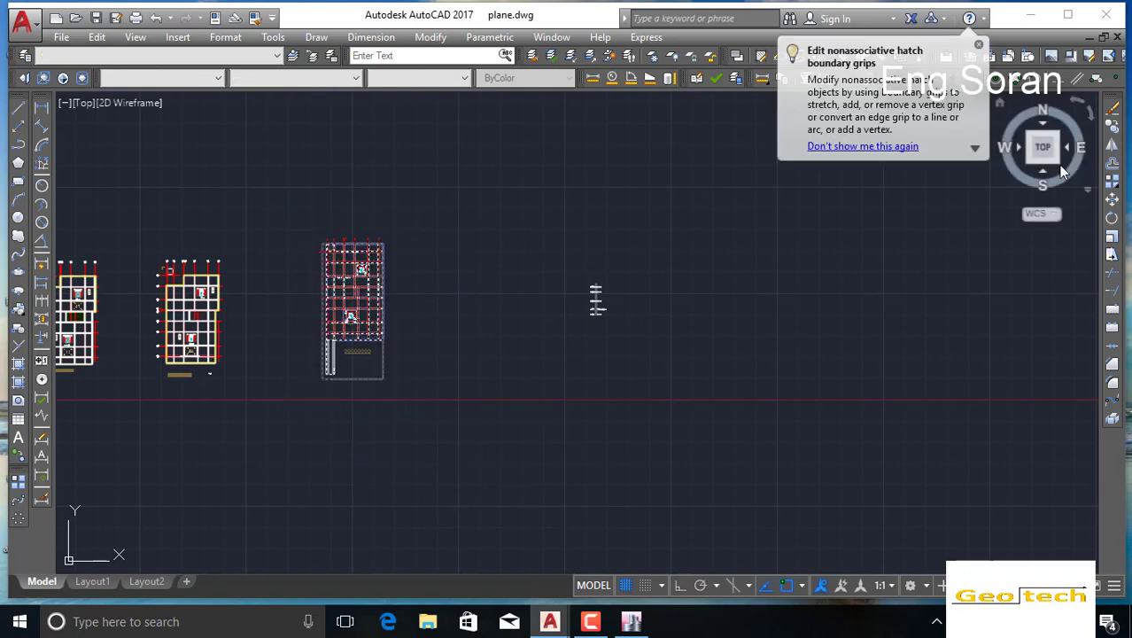
{"action": "type", "text": "m"}
{"action": "key", "text": "Return"}
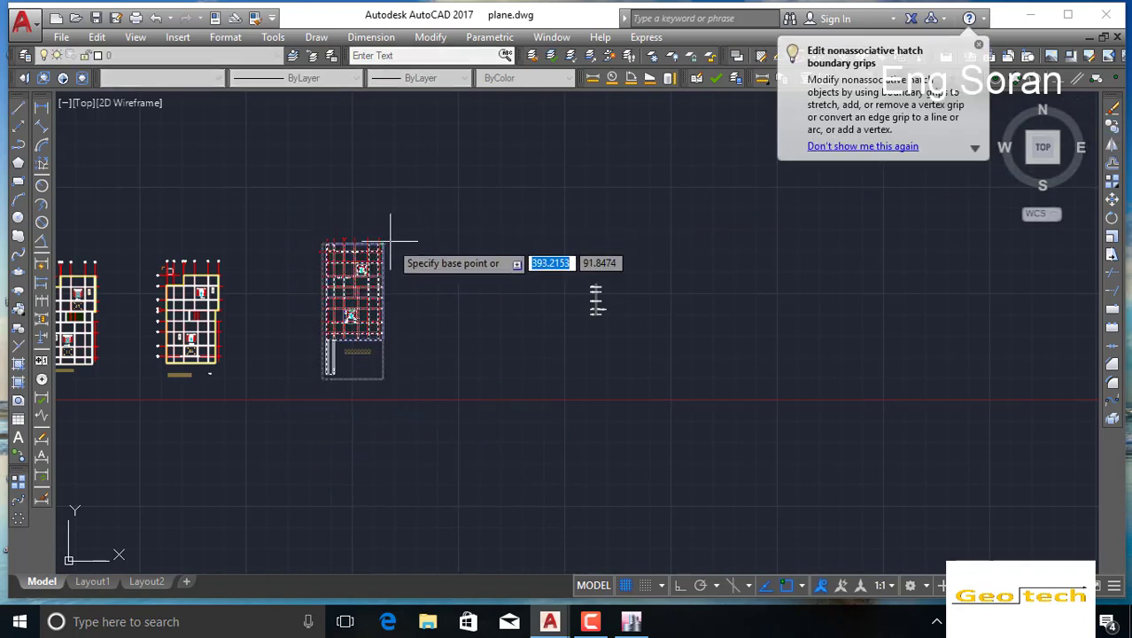
{"action": "left_click", "coordinate": [385, 239]}
{"action": "middle_click_drag", "start_coordinate": [761, 252], "coordinate": [521, 260]}
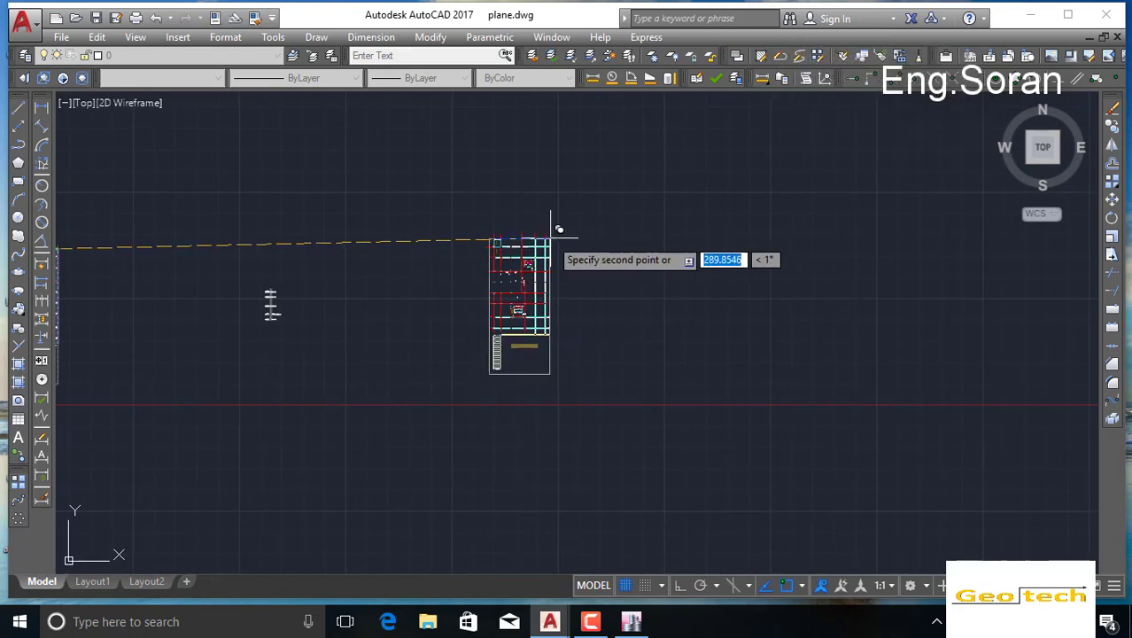
{"action": "left_click", "coordinate": [468, 317]}
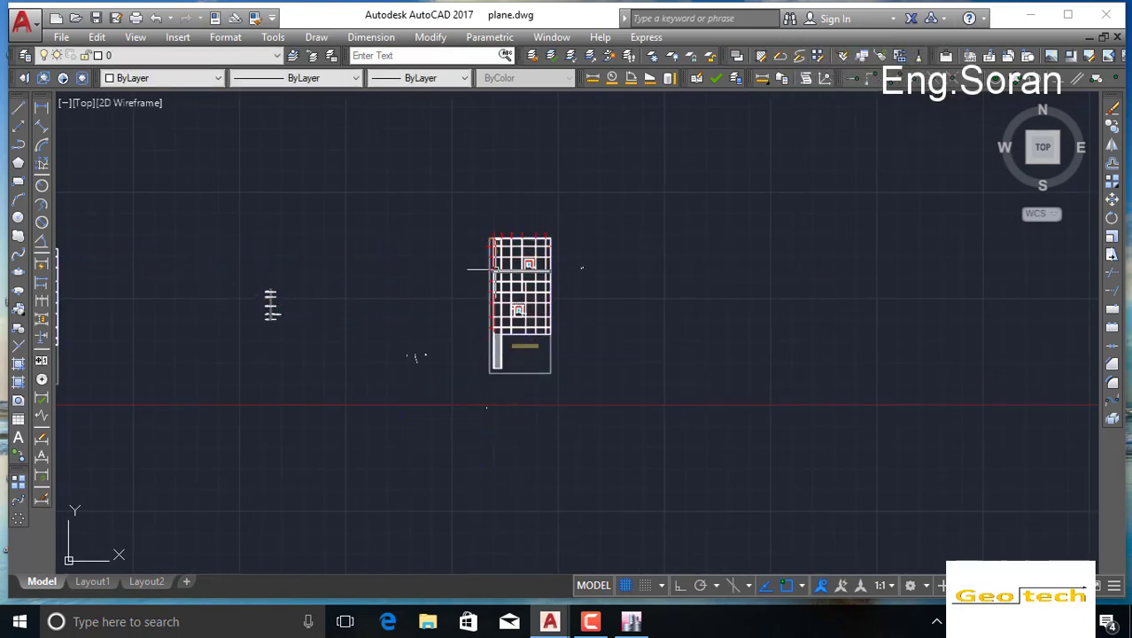
Step: Examine the grid lines, beams and columns around the generator and transformer bays of the moved Ground Floor plan
{"action": "scroll", "coordinate": [496, 270], "scroll_direction": "up", "scroll_amount": 5}
{"action": "scroll", "coordinate": [545, 292], "scroll_direction": "down", "scroll_amount": 2}
{"action": "scroll", "coordinate": [531, 265], "scroll_direction": "up", "scroll_amount": 5}
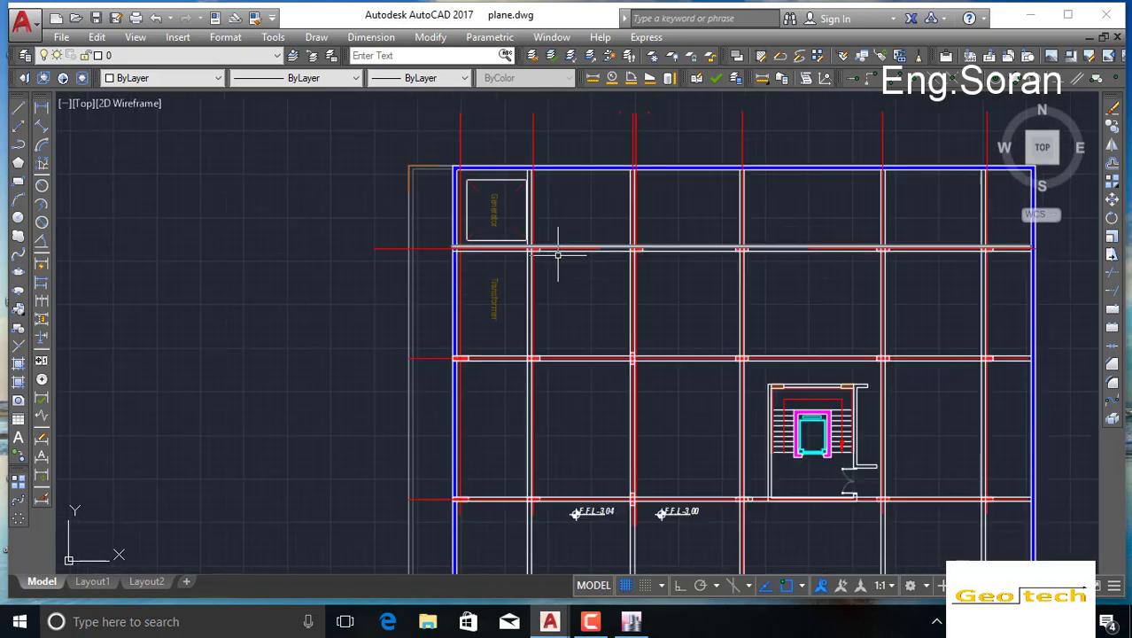
{"action": "scroll", "coordinate": [576, 260], "scroll_direction": "up", "scroll_amount": 4}
{"action": "scroll", "coordinate": [551, 302], "scroll_direction": "down", "scroll_amount": 4}
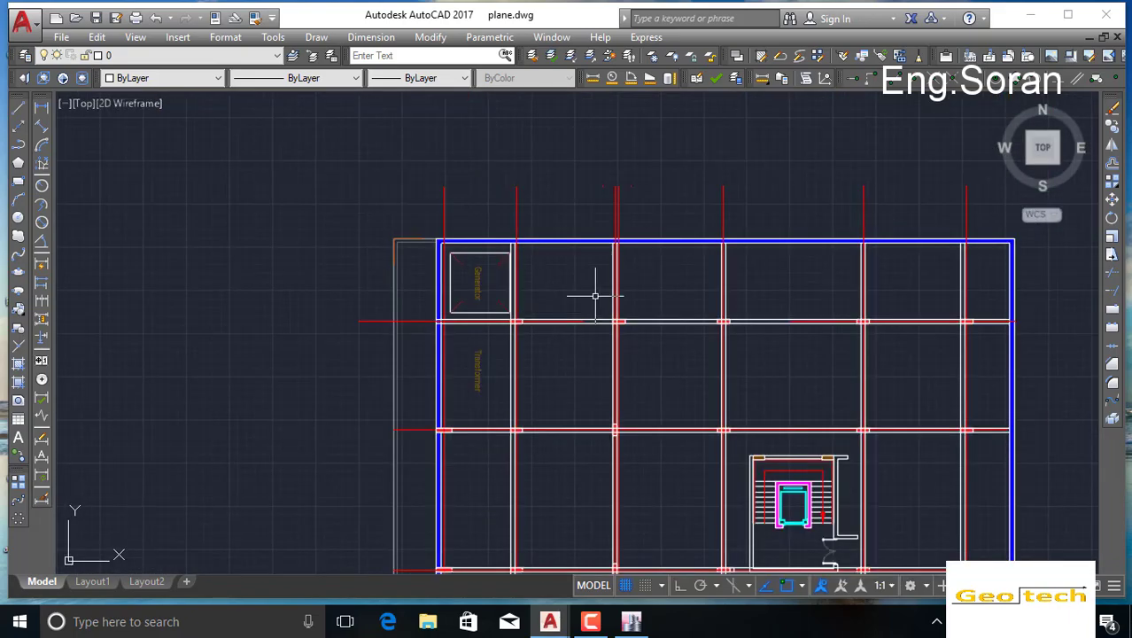
{"action": "scroll", "coordinate": [598, 232], "scroll_direction": "up", "scroll_amount": 4}
{"action": "scroll", "coordinate": [604, 215], "scroll_direction": "down", "scroll_amount": 3}
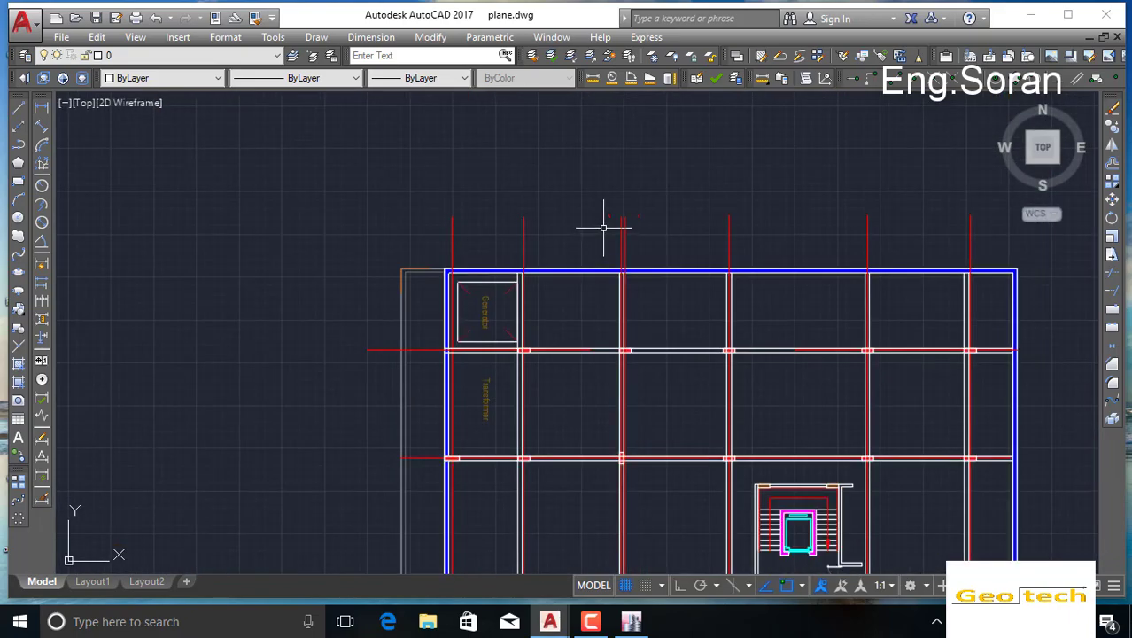
Step: Compare the two Ground Floor plans on either side of the floor-level section
{"action": "middle_click_drag", "start_coordinate": [588, 369], "coordinate": [546, 220]}
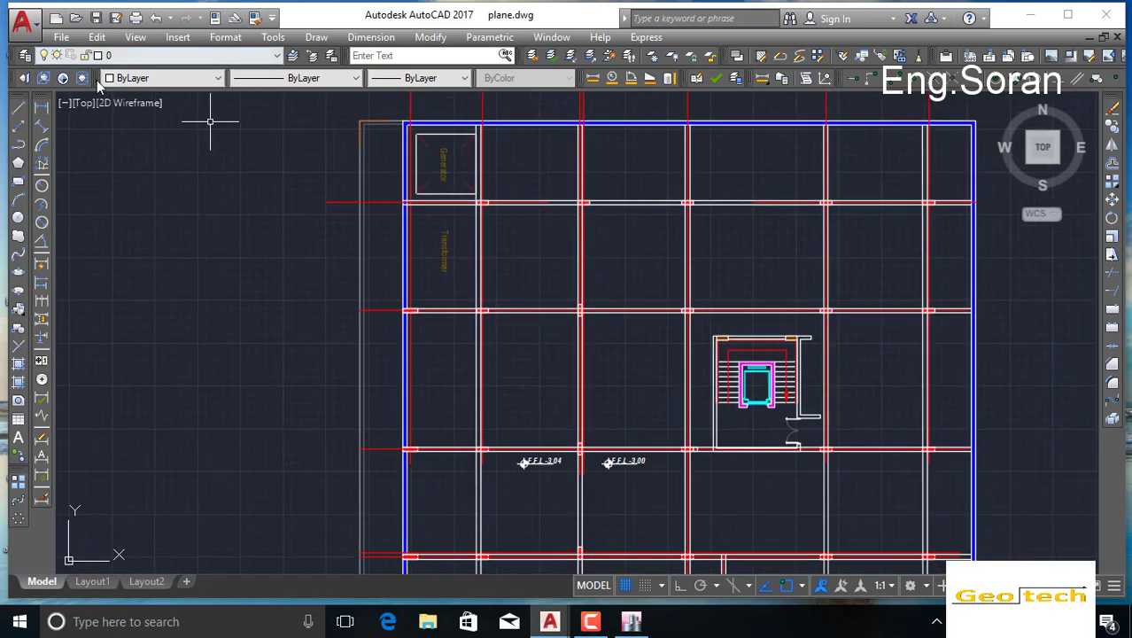
{"action": "scroll", "coordinate": [407, 221], "scroll_direction": "down", "scroll_amount": 5}
{"action": "middle_click_drag", "start_coordinate": [442, 248], "coordinate": [470, 199]}
{"action": "middle_click_drag", "start_coordinate": [405, 243], "coordinate": [693, 270]}
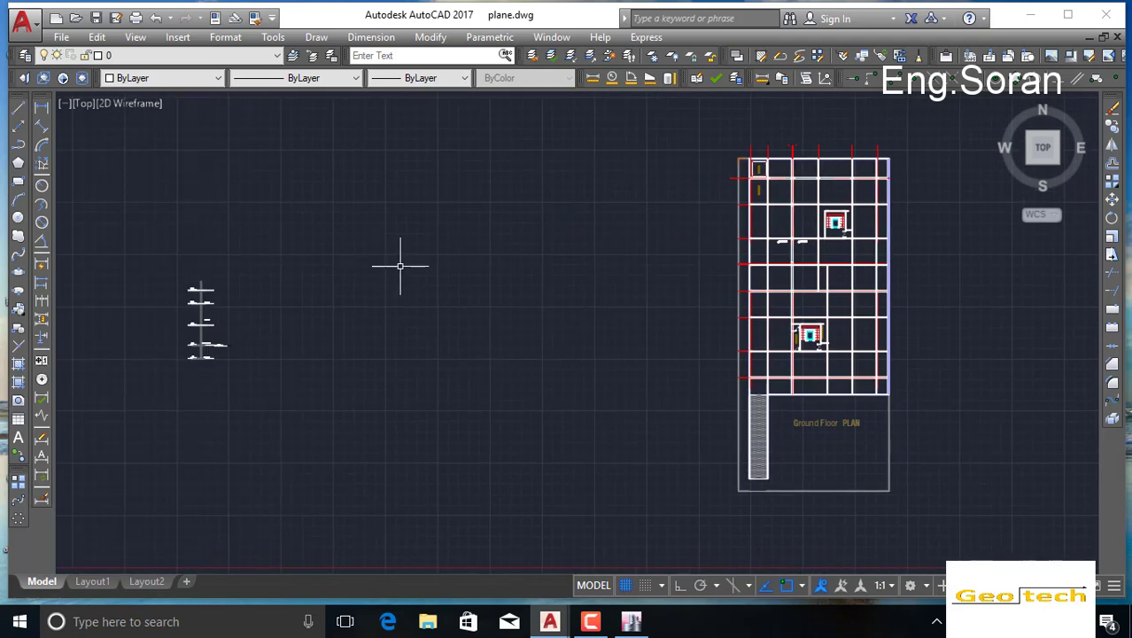
{"action": "scroll", "coordinate": [401, 266], "scroll_direction": "down", "scroll_amount": 3}
{"action": "middle_click_drag", "start_coordinate": [237, 301], "coordinate": [394, 316]}
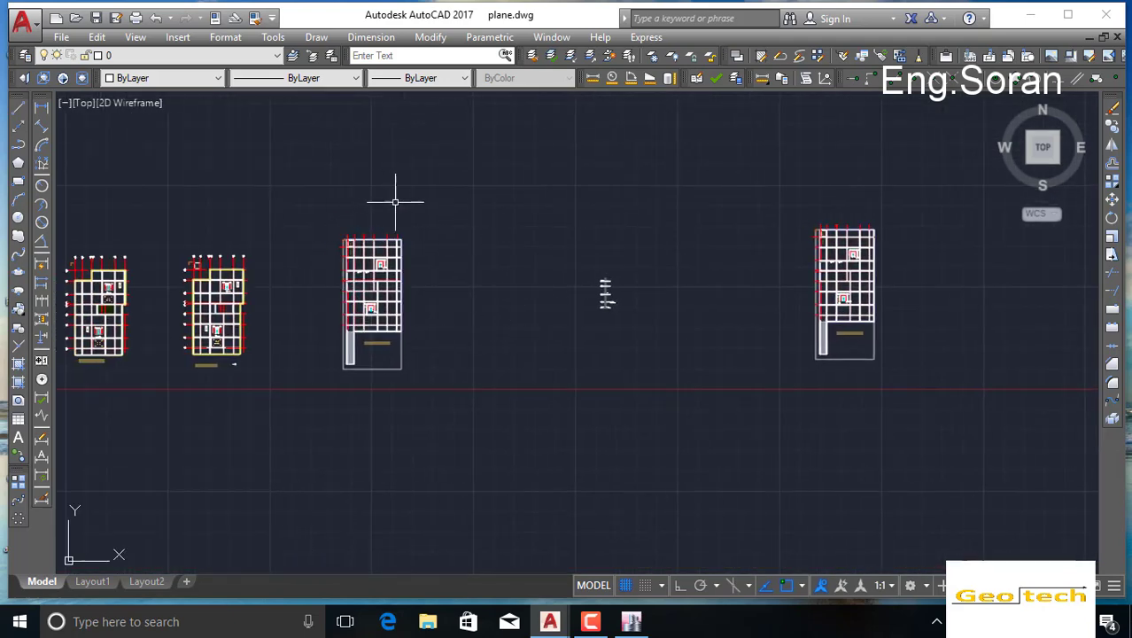
{"action": "middle_click_drag", "start_coordinate": [880, 284], "coordinate": [690, 291]}
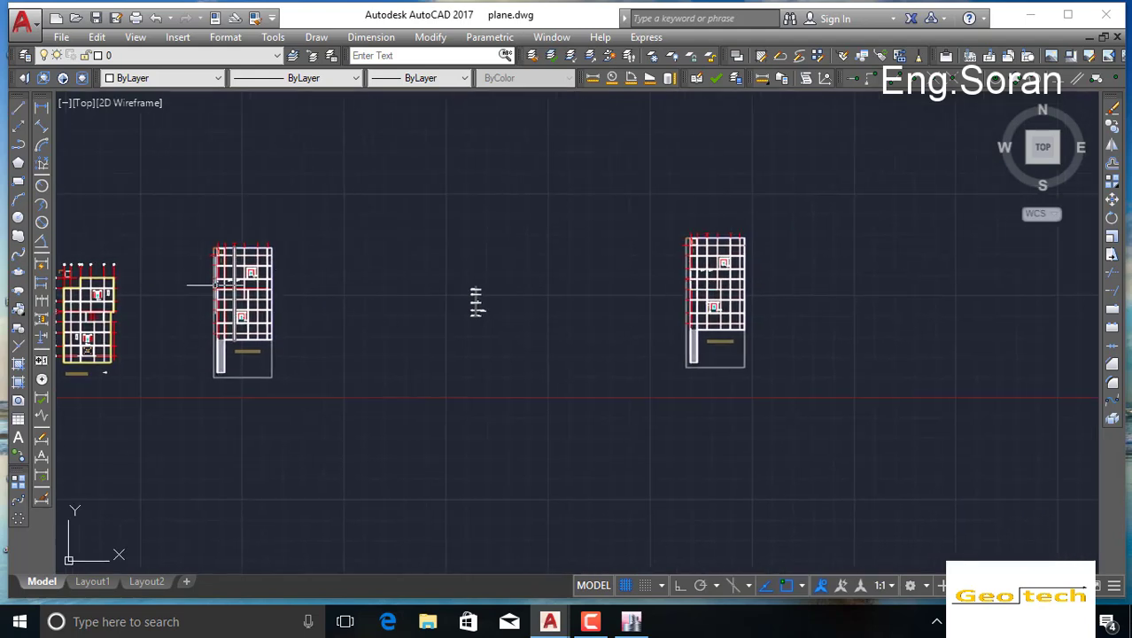
{"action": "middle_click_drag", "start_coordinate": [244, 349], "coordinate": [347, 340]}
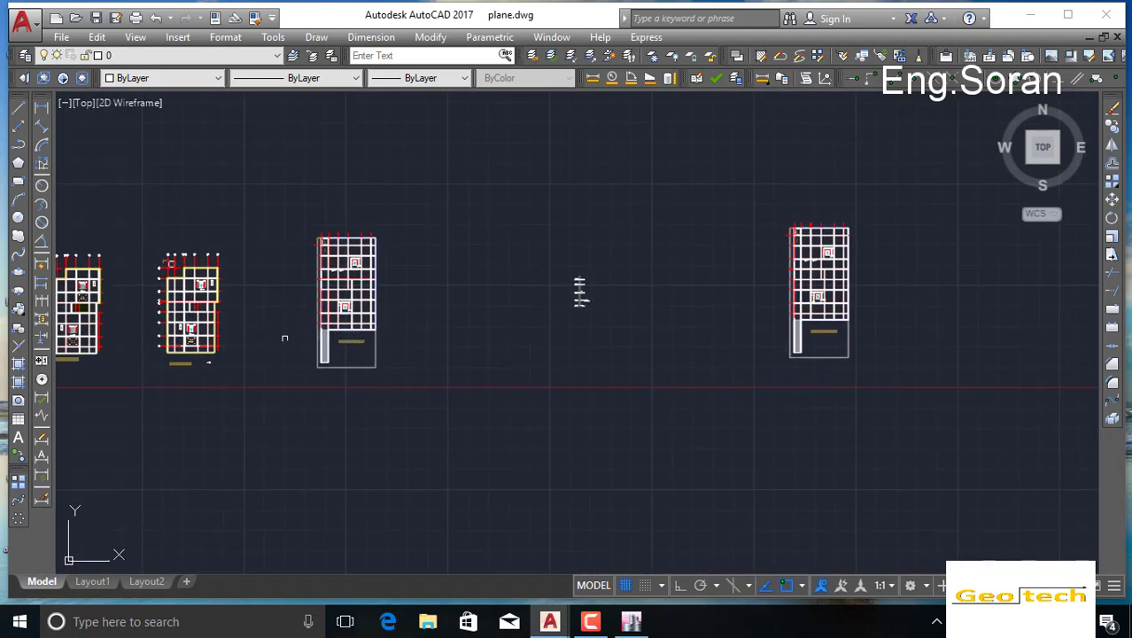
{"action": "mouse_move", "coordinate": [684, 285]}
{"action": "middle_mouse_down"}
{"action": "mouse_move", "coordinate": [622, 286]}
{"action": "mouse_move", "coordinate": [631, 265]}
{"action": "middle_mouse_up"}
{"action": "scroll", "coordinate": [690, 228], "scroll_direction": "up", "scroll_amount": 4}
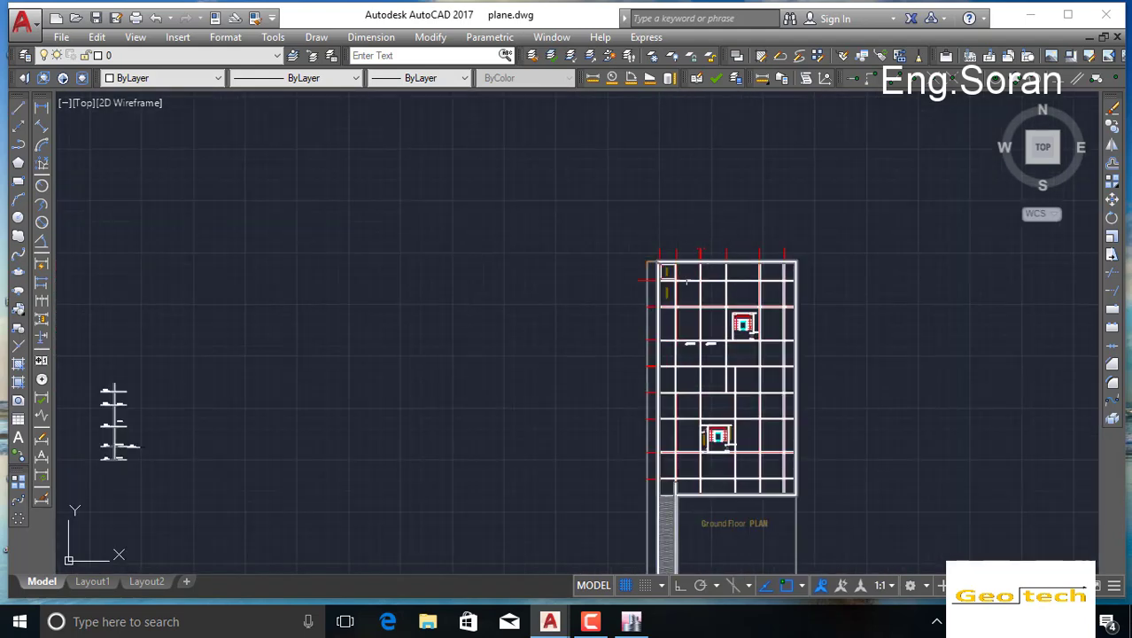
Step: Review the row of roof, second, first and ground floor plans beside the floor-level section
{"action": "middle_click_drag", "start_coordinate": [651, 500], "coordinate": [646, 415]}
{"action": "middle_click_drag", "start_coordinate": [139, 283], "coordinate": [541, 316]}
{"action": "scroll", "coordinate": [240, 347], "scroll_direction": "down", "scroll_amount": 3}
{"action": "scroll", "coordinate": [239, 347], "scroll_direction": "down", "scroll_amount": 2}
{"action": "middle_click_drag", "start_coordinate": [53, 344], "coordinate": [285, 308]}
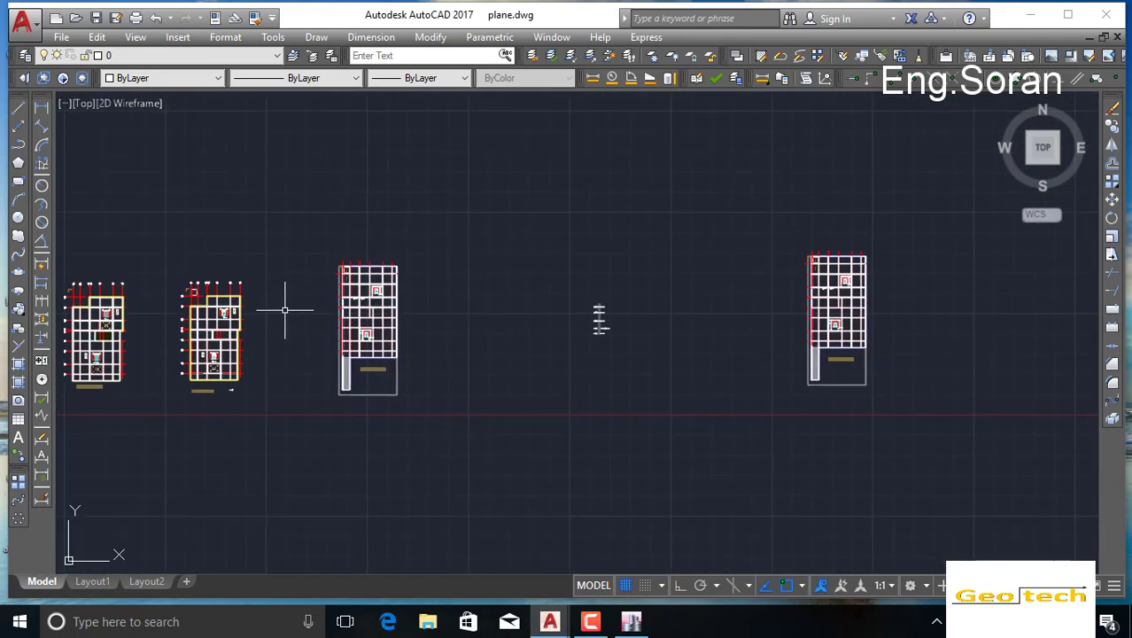
{"action": "scroll", "coordinate": [229, 327], "scroll_direction": "up", "scroll_amount": 3}
{"action": "scroll", "coordinate": [230, 326], "scroll_direction": "down", "scroll_amount": 3}
{"action": "mouse_move", "coordinate": [91, 330]}
{"action": "middle_mouse_down"}
{"action": "mouse_move", "coordinate": [169, 332]}
{"action": "mouse_move", "coordinate": [143, 333]}
{"action": "middle_mouse_up"}
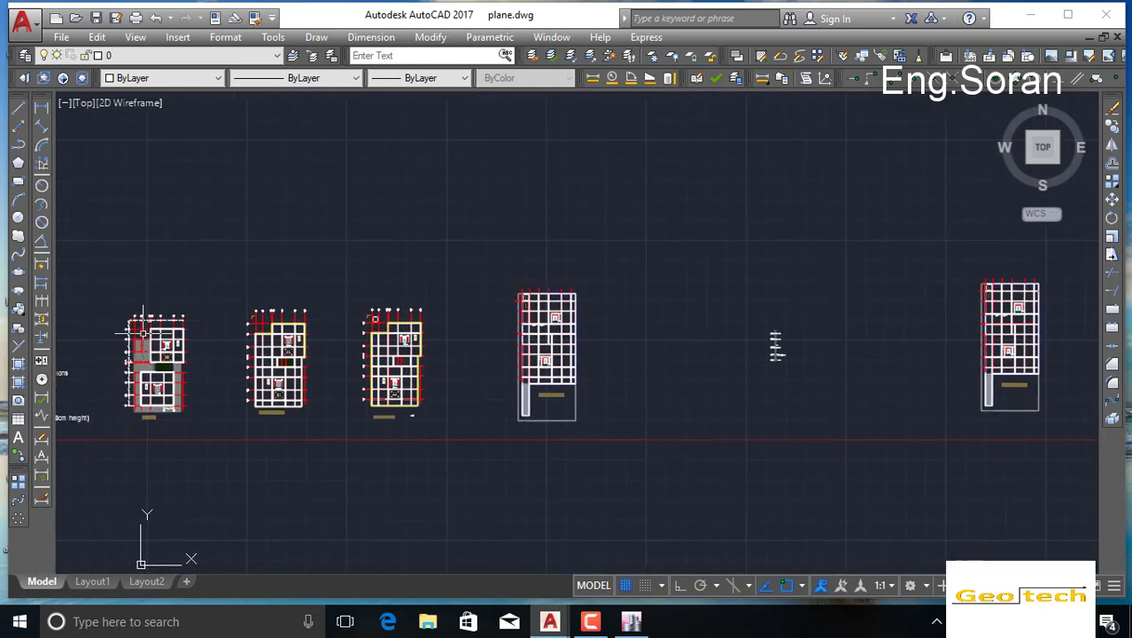
{"action": "middle_click_drag", "start_coordinate": [619, 344], "coordinate": [533, 338]}
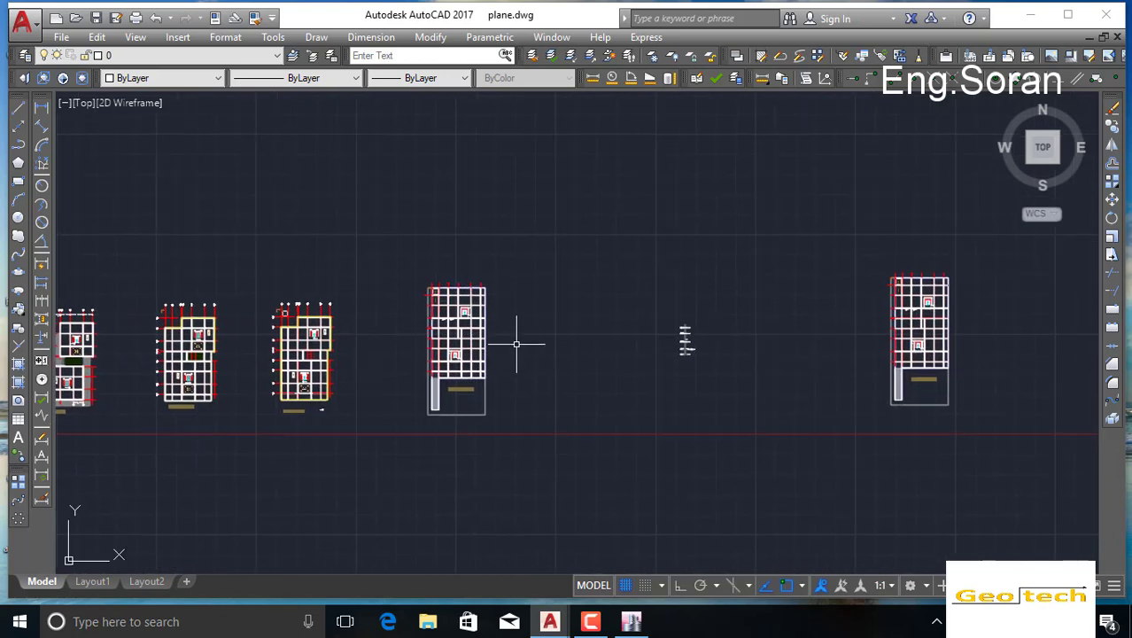
Step: Examine the outer wall corner, generator bay and ramp of the original Ground Floor plan
{"action": "scroll", "coordinate": [445, 302], "scroll_direction": "up", "scroll_amount": 4}
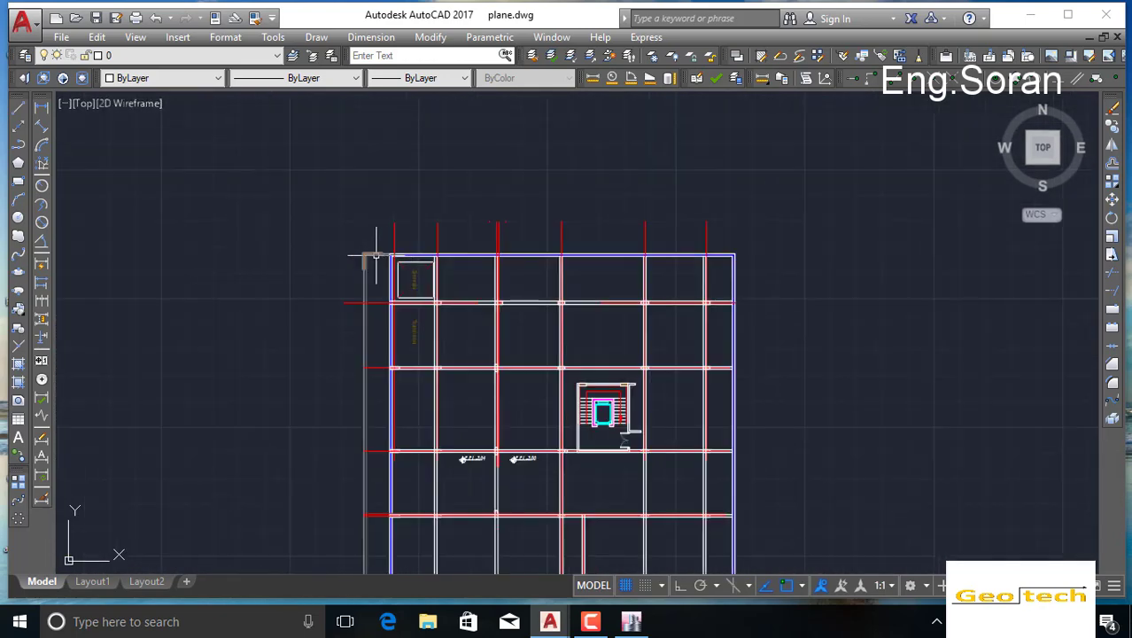
{"action": "scroll", "coordinate": [379, 255], "scroll_direction": "down", "scroll_amount": 2}
{"action": "scroll", "coordinate": [384, 253], "scroll_direction": "up", "scroll_amount": 3}
{"action": "scroll", "coordinate": [384, 255], "scroll_direction": "up", "scroll_amount": 3}
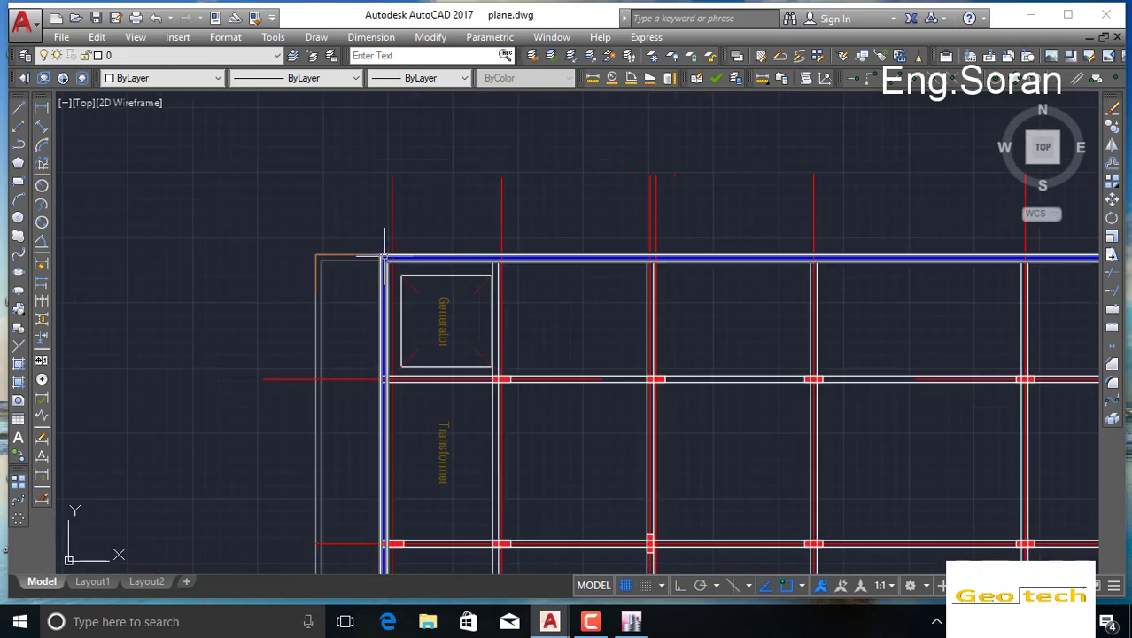
{"action": "scroll", "coordinate": [912, 281], "scroll_direction": "down", "scroll_amount": 6}
{"action": "middle_click_drag", "start_coordinate": [857, 298], "coordinate": [604, 56]}
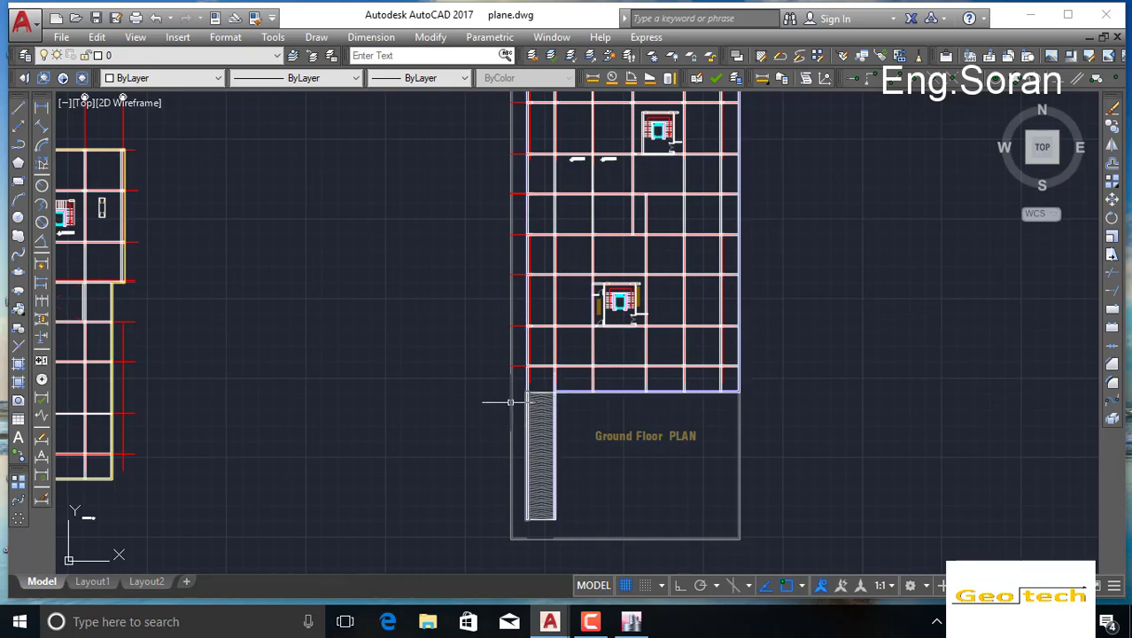
Step: Examine the slab outlines, stairs and openings of the first floor, second floor and roof plans
{"action": "middle_click_drag", "start_coordinate": [364, 360], "coordinate": [954, 361]}
{"action": "middle_click_drag", "start_coordinate": [604, 142], "coordinate": [601, 164]}
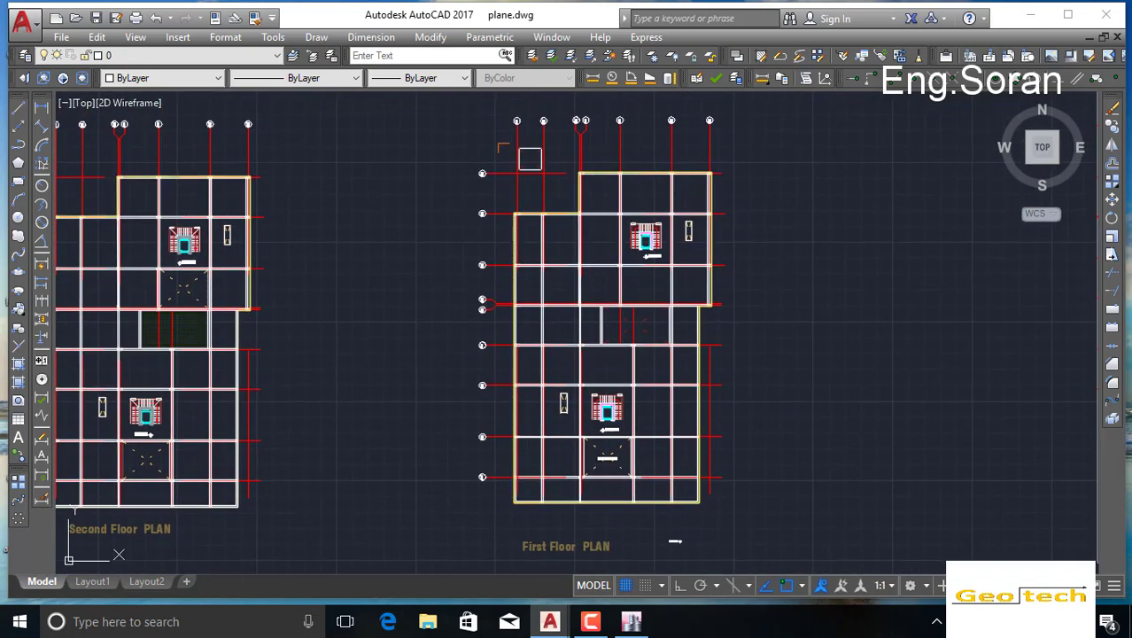
{"action": "middle_click_drag", "start_coordinate": [705, 166], "coordinate": [708, 198]}
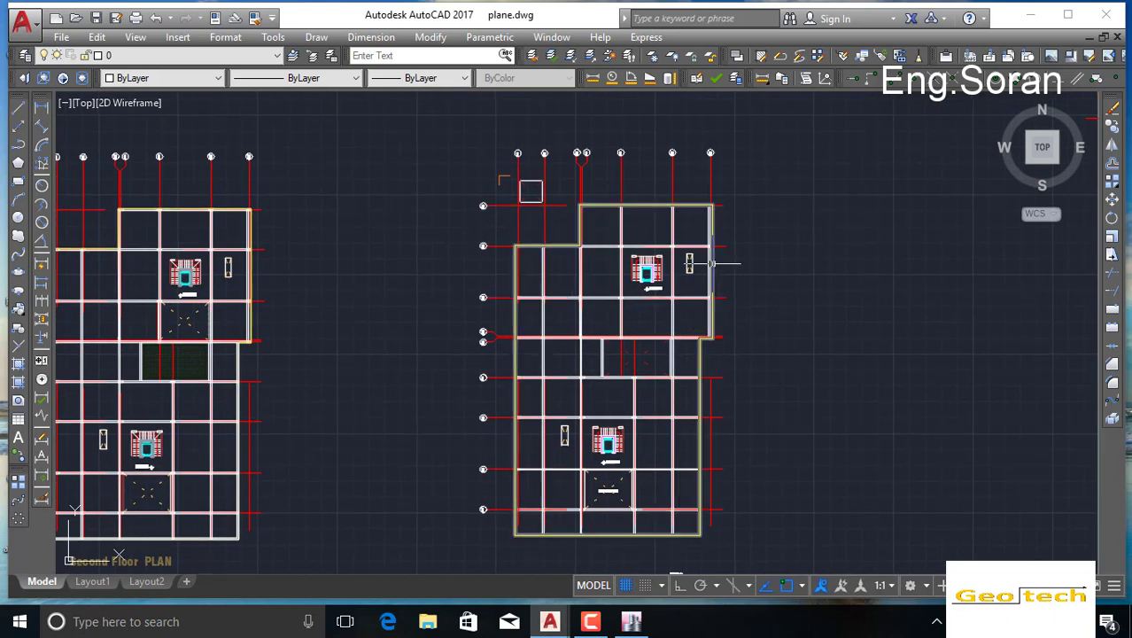
{"action": "middle_click_drag", "start_coordinate": [432, 277], "coordinate": [724, 256]}
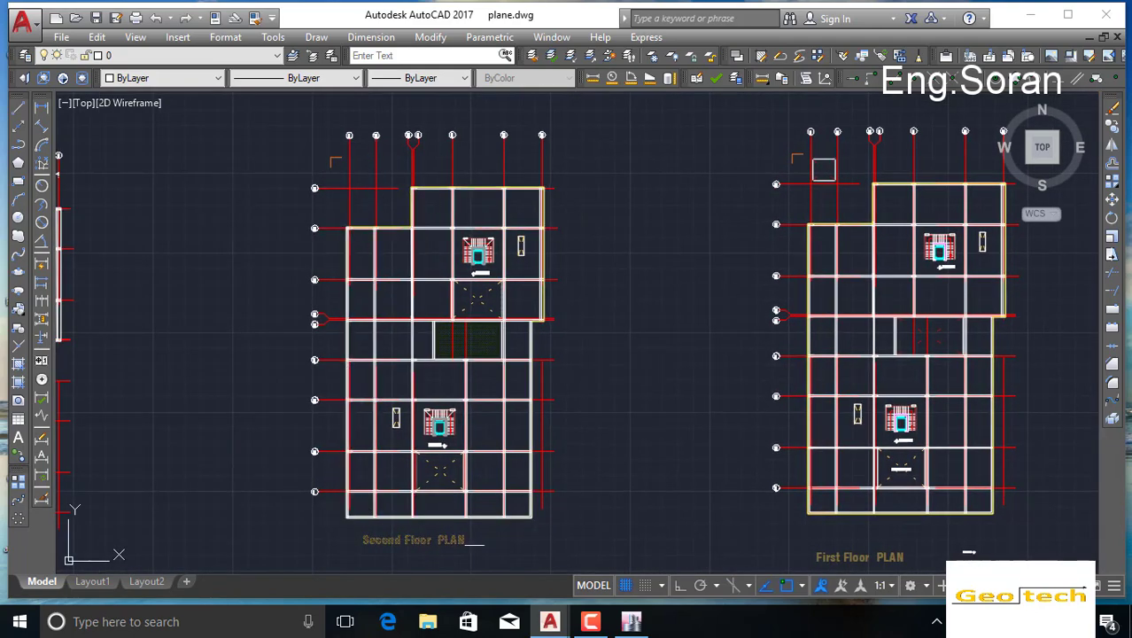
{"action": "middle_click_drag", "start_coordinate": [543, 193], "coordinate": [606, 145]}
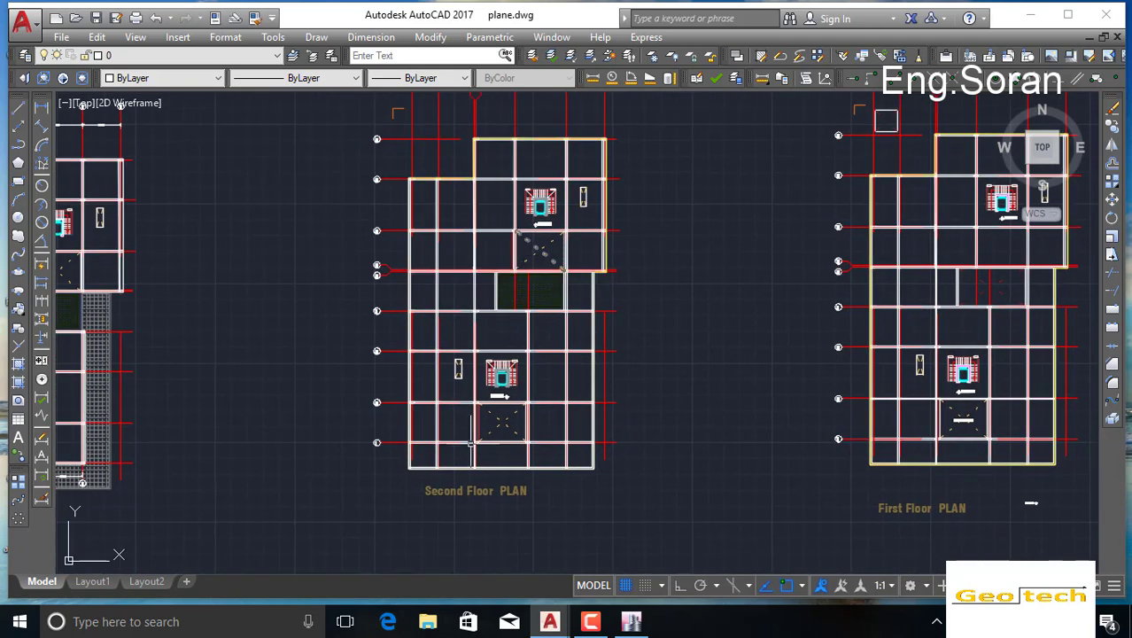
{"action": "middle_click_drag", "start_coordinate": [390, 399], "coordinate": [837, 395]}
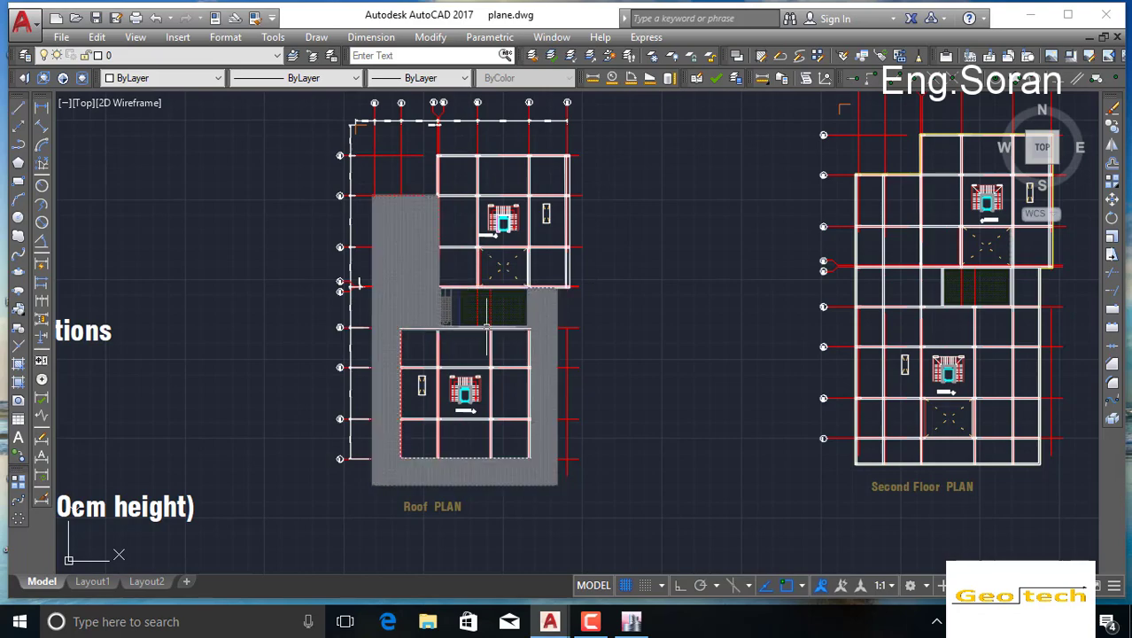
{"action": "mouse_move", "coordinate": [961, 279]}
{"action": "middle_mouse_down"}
{"action": "mouse_move", "coordinate": [892, 296]}
{"action": "mouse_move", "coordinate": [741, 284]}
{"action": "middle_mouse_up"}
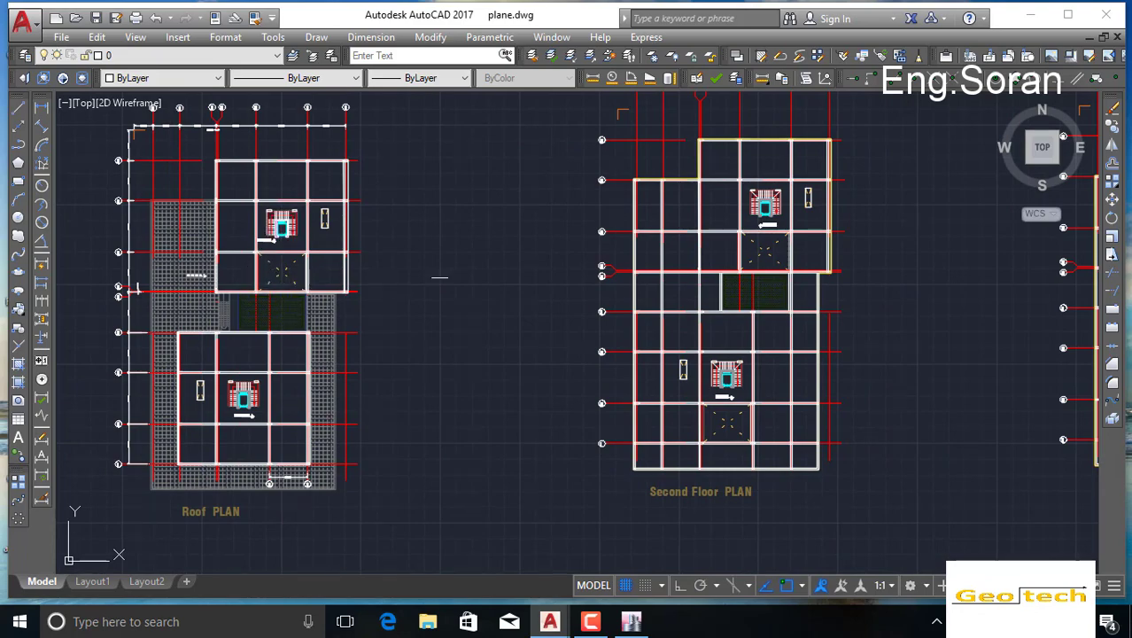
Step: Check the layout of the Ground Floor plan beyond the floor-level section against the remaining floor plans
{"action": "scroll", "coordinate": [439, 277], "scroll_direction": "down", "scroll_amount": 3}
{"action": "mouse_move", "coordinate": [727, 270]}
{"action": "middle_mouse_down"}
{"action": "mouse_move", "coordinate": [514, 274]}
{"action": "mouse_move", "coordinate": [362, 301]}
{"action": "middle_mouse_up"}
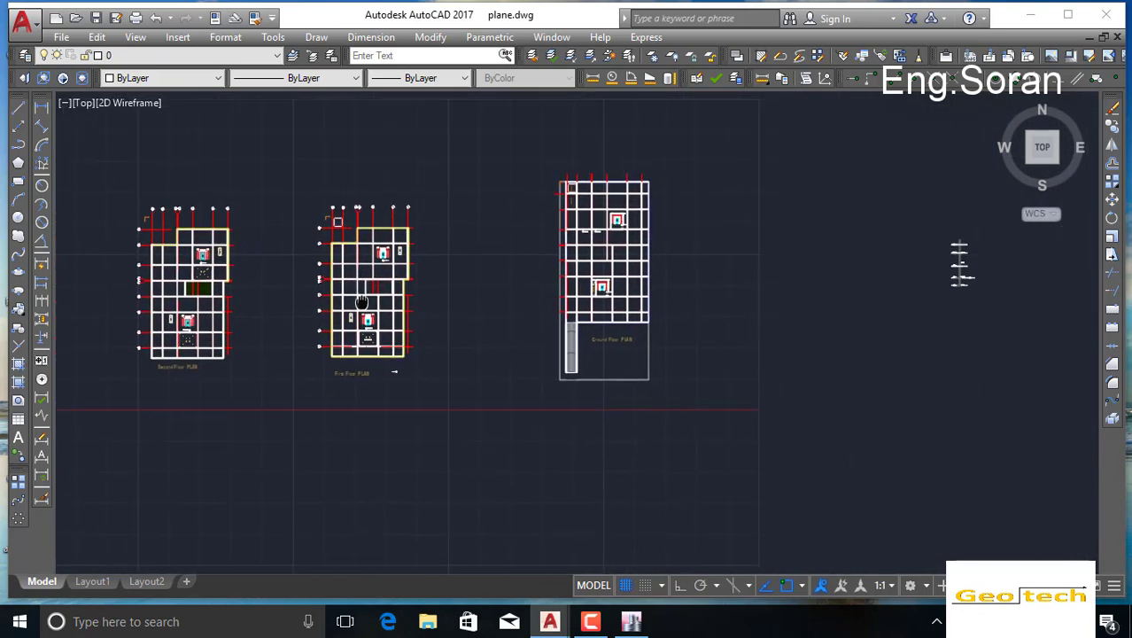
{"action": "mouse_move", "coordinate": [741, 318]}
{"action": "middle_mouse_down"}
{"action": "mouse_move", "coordinate": [472, 336]}
{"action": "mouse_move", "coordinate": [285, 328]}
{"action": "middle_mouse_up"}
{"action": "middle_click_drag", "start_coordinate": [378, 321], "coordinate": [518, 337]}
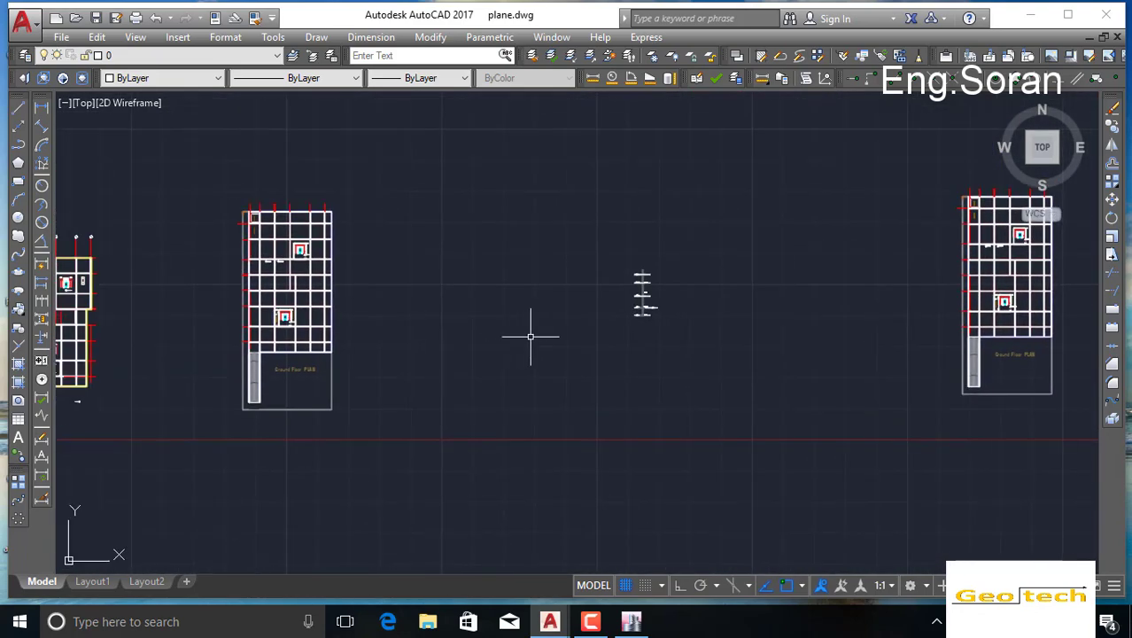
{"action": "middle_click_drag", "start_coordinate": [409, 326], "coordinate": [400, 326]}
{"action": "middle_click_drag", "start_coordinate": [803, 313], "coordinate": [502, 313]}
{"action": "scroll", "coordinate": [722, 225], "scroll_direction": "up", "scroll_amount": 6}
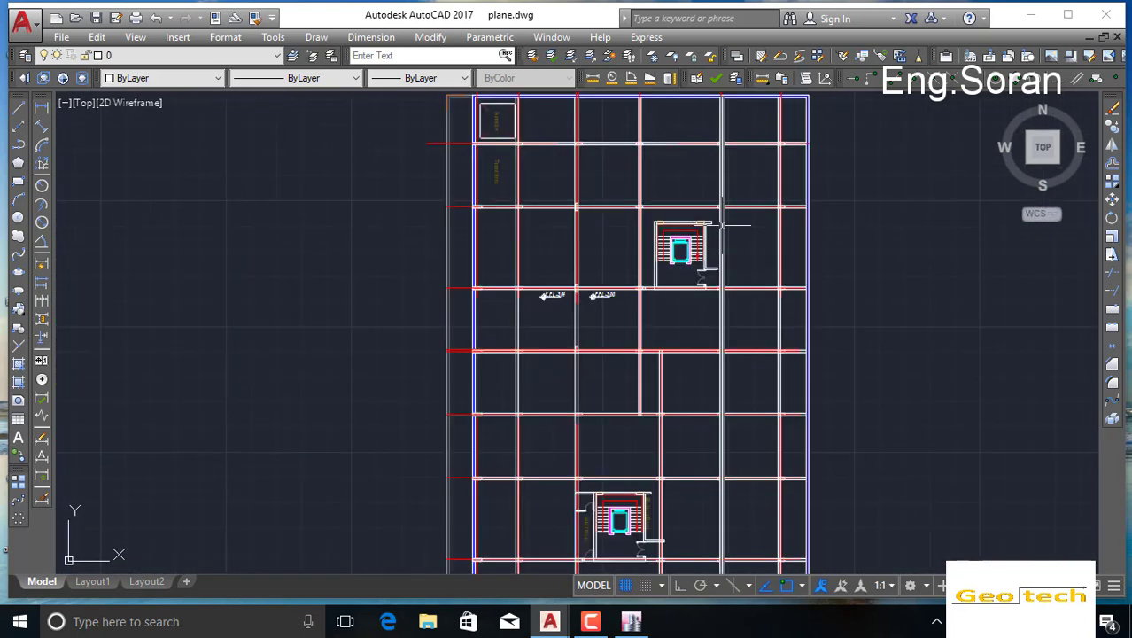
{"action": "scroll", "coordinate": [689, 223], "scroll_direction": "down", "scroll_amount": 6}
{"action": "scroll", "coordinate": [673, 169], "scroll_direction": "up", "scroll_amount": 5}
{"action": "scroll", "coordinate": [675, 164], "scroll_direction": "down", "scroll_amount": 3}
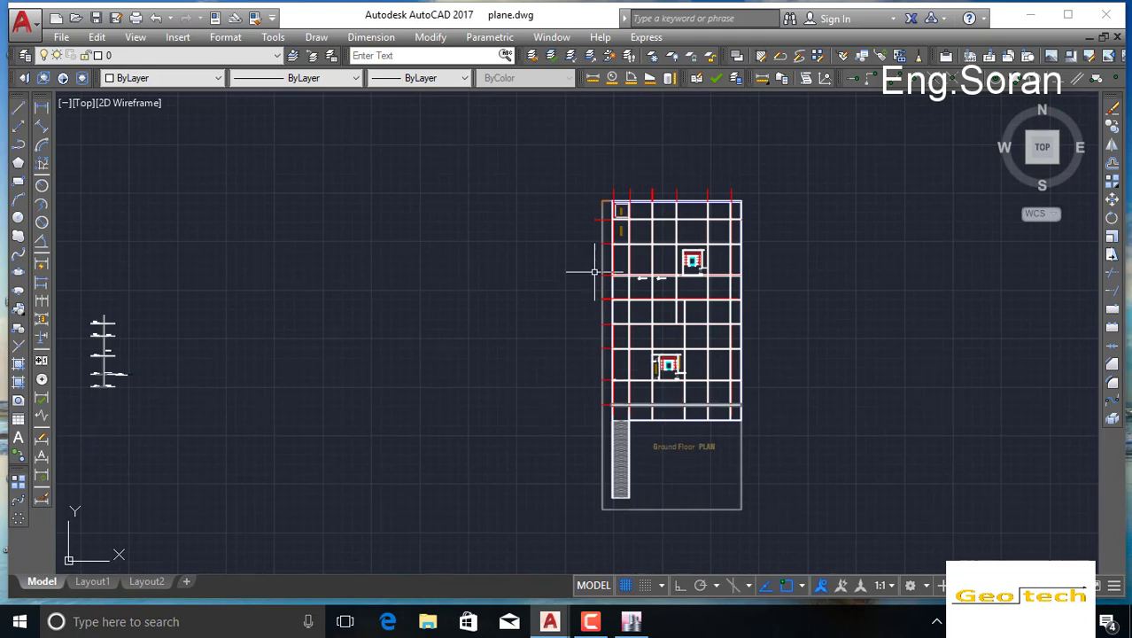
{"action": "middle_click_drag", "start_coordinate": [309, 236], "coordinate": [706, 241]}
{"action": "scroll", "coordinate": [654, 230], "scroll_direction": "down", "scroll_amount": 4}
{"action": "middle_click_drag", "start_coordinate": [286, 270], "coordinate": [338, 261]}
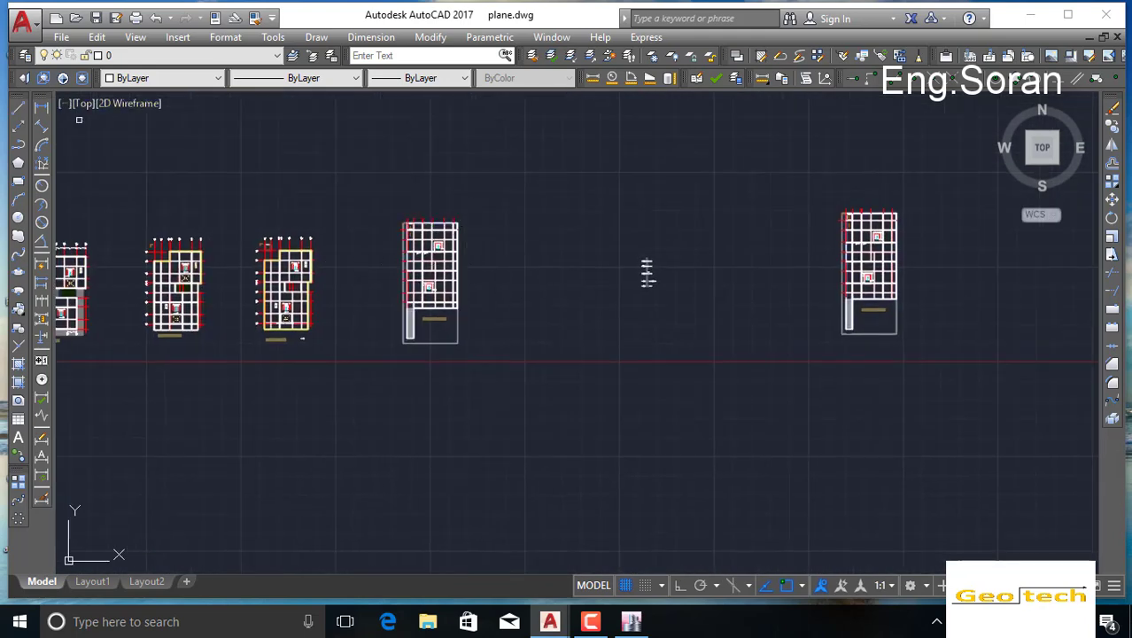
Step: Start a polyline at the outer wall corner beside the generator bay and trace the upper edge of the Ground Floor plan beyond the section
{"action": "left_click", "coordinate": [19, 152]}
{"action": "middle_click_drag", "start_coordinate": [732, 221], "coordinate": [533, 225]}
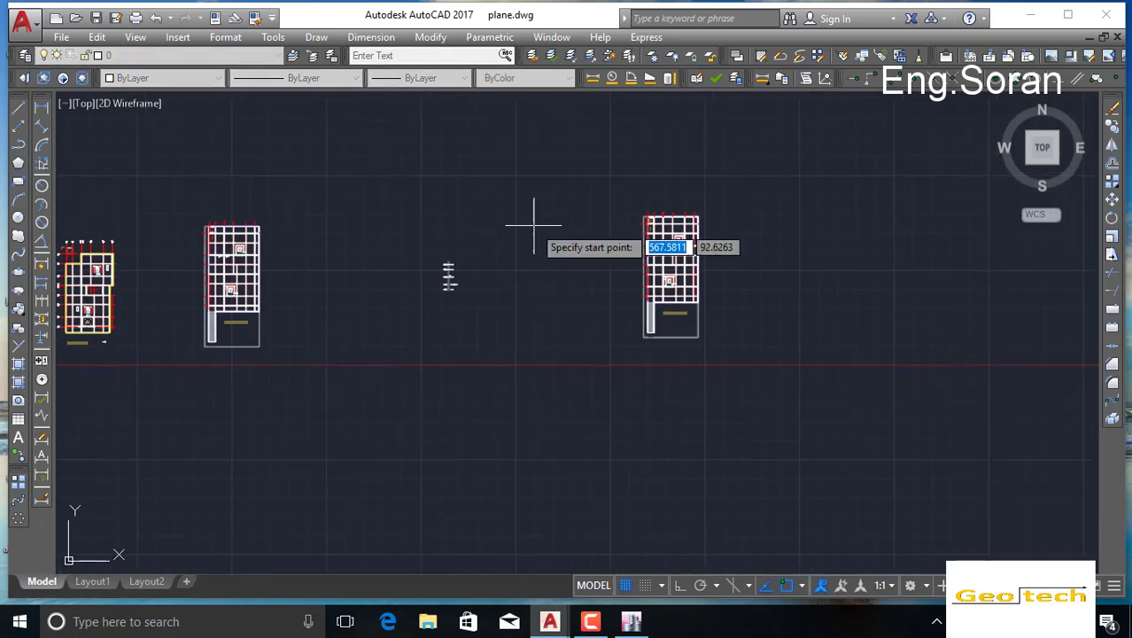
{"action": "scroll", "coordinate": [677, 211], "scroll_direction": "up", "scroll_amount": 8}
{"action": "scroll", "coordinate": [365, 205], "scroll_direction": "up", "scroll_amount": 8}
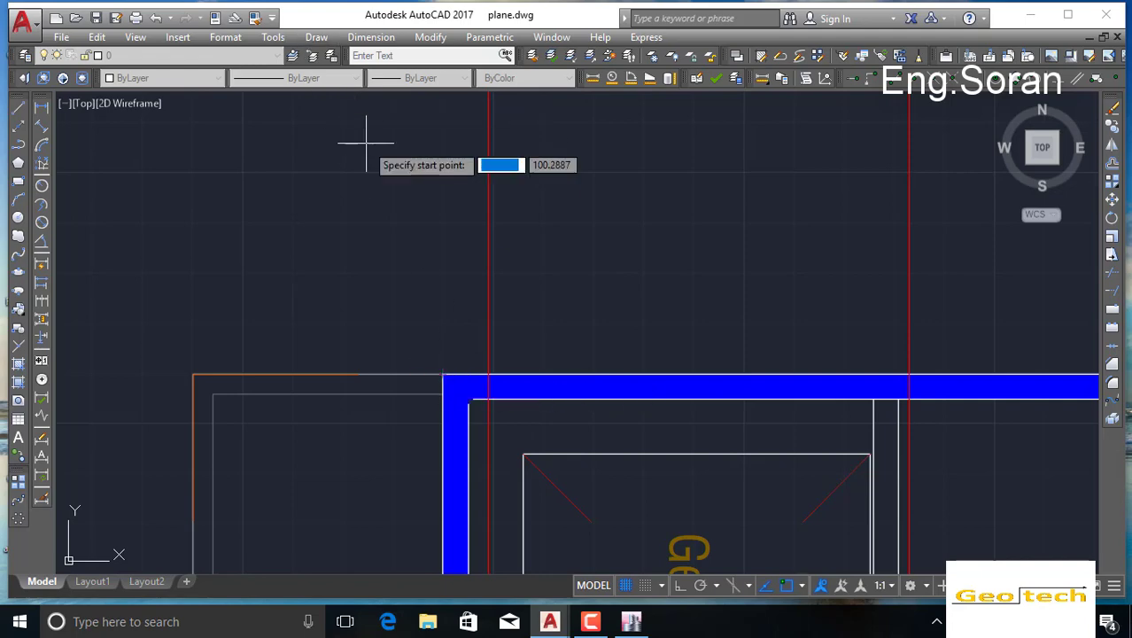
{"action": "left_click", "coordinate": [443, 374]}
{"action": "middle_click_drag", "start_coordinate": [820, 315], "coordinate": [93, 81]}
{"action": "scroll", "coordinate": [795, 166], "scroll_direction": "down", "scroll_amount": 2}
{"action": "middle_click_drag", "start_coordinate": [795, 167], "coordinate": [634, 223]}
{"action": "scroll", "coordinate": [880, 139], "scroll_direction": "down", "scroll_amount": 4}
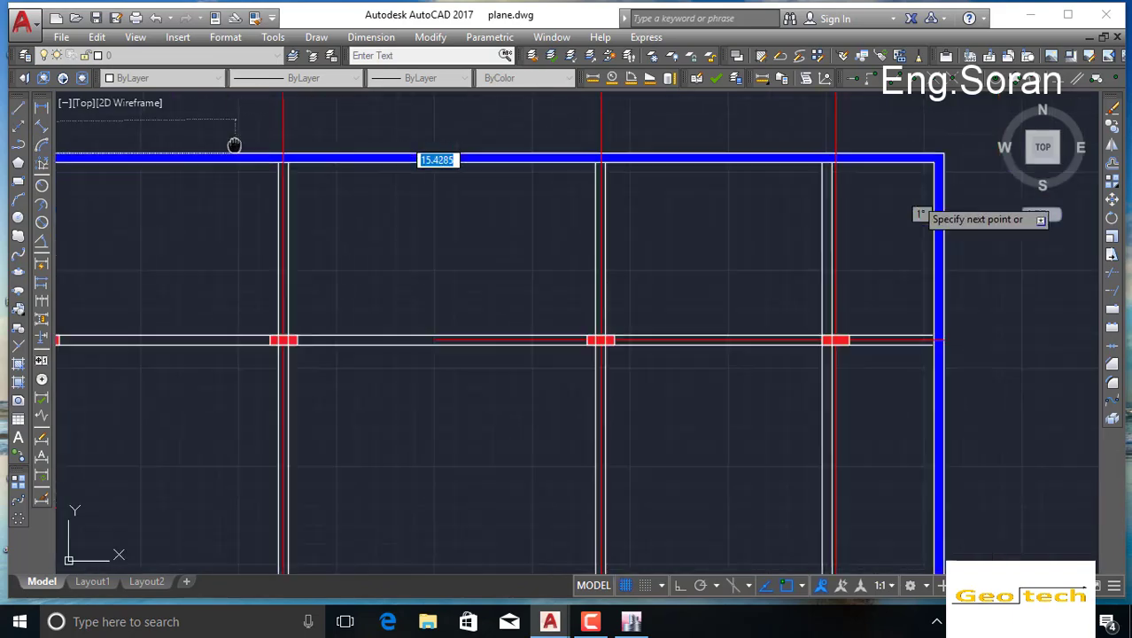
{"action": "scroll", "coordinate": [724, 167], "scroll_direction": "up", "scroll_amount": 5}
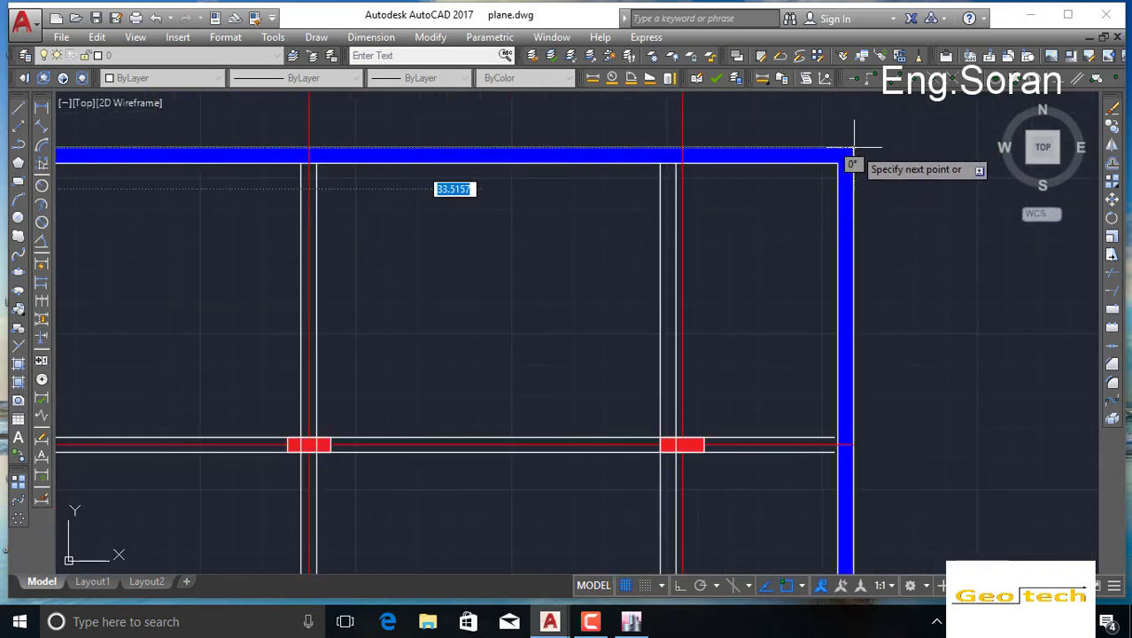
{"action": "left_click", "coordinate": [854, 147]}
Step: Continue the polyline down the far outer wall and along the lower wall to the outer corner above the ramp
{"action": "scroll", "coordinate": [860, 235], "scroll_direction": "down", "scroll_amount": 2}
{"action": "middle_click_drag", "start_coordinate": [859, 236], "coordinate": [775, 2]}
{"action": "scroll", "coordinate": [809, 324], "scroll_direction": "down", "scroll_amount": 4}
{"action": "scroll", "coordinate": [783, 260], "scroll_direction": "up", "scroll_amount": 3}
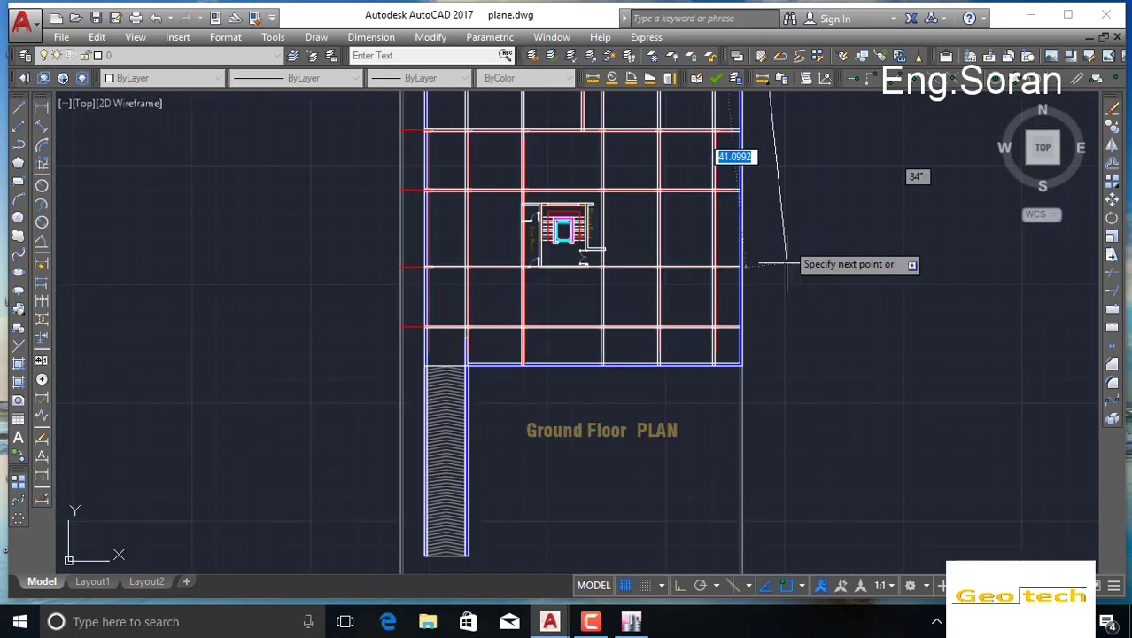
{"action": "scroll", "coordinate": [722, 226], "scroll_direction": "up", "scroll_amount": 4}
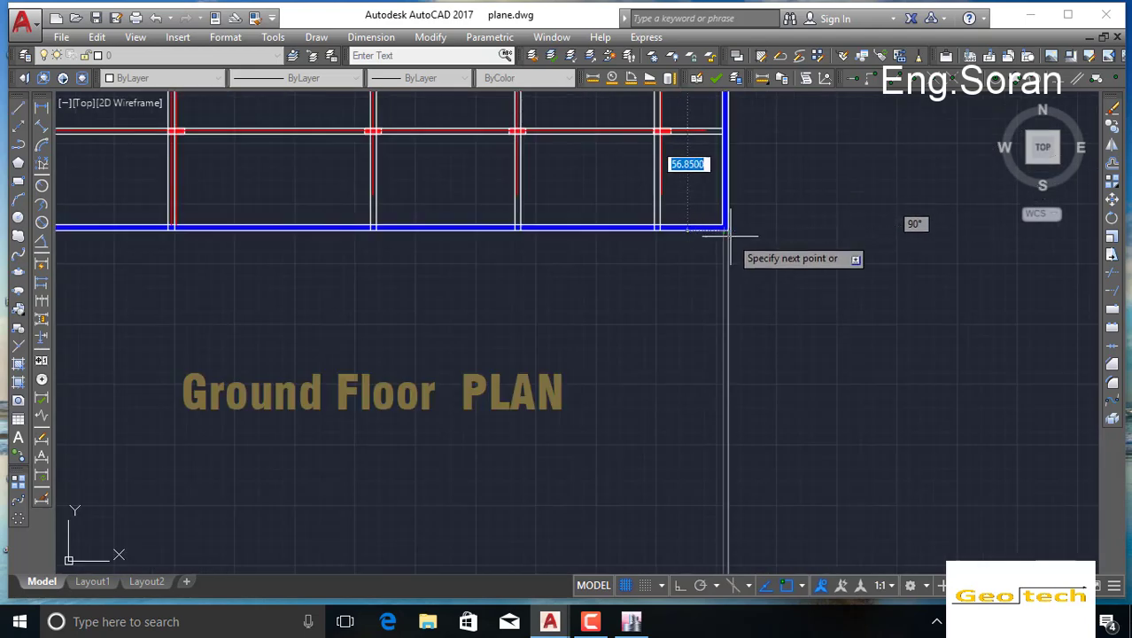
{"action": "left_click", "coordinate": [724, 229]}
{"action": "middle_click_drag", "start_coordinate": [338, 271], "coordinate": [836, 312]}
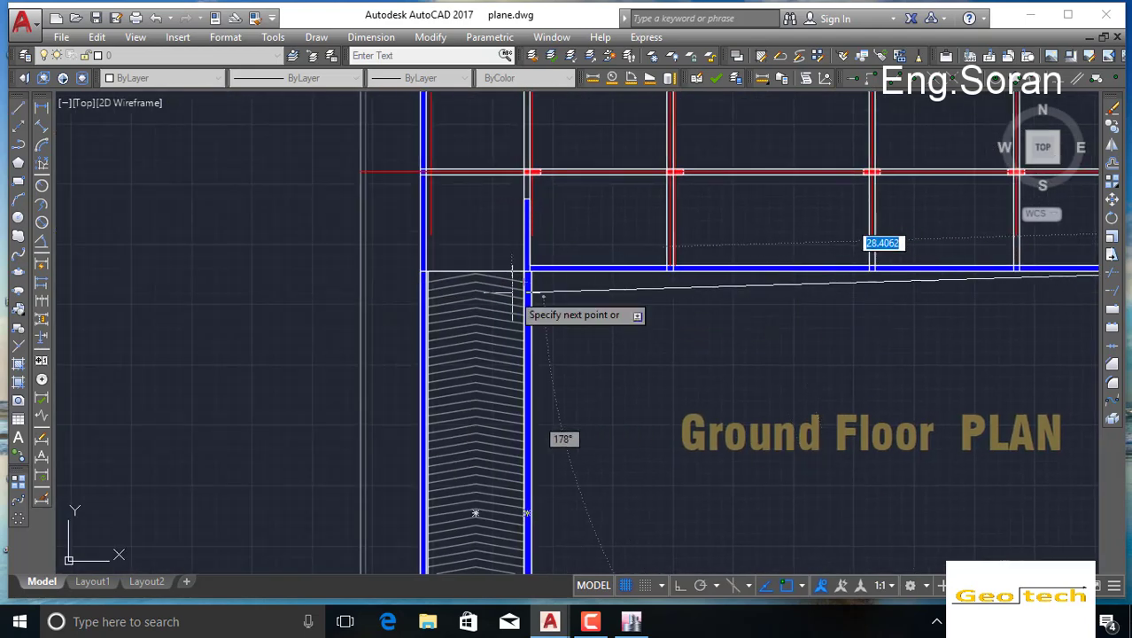
{"action": "scroll", "coordinate": [424, 270], "scroll_direction": "up", "scroll_amount": 4}
{"action": "left_click", "coordinate": [388, 268]}
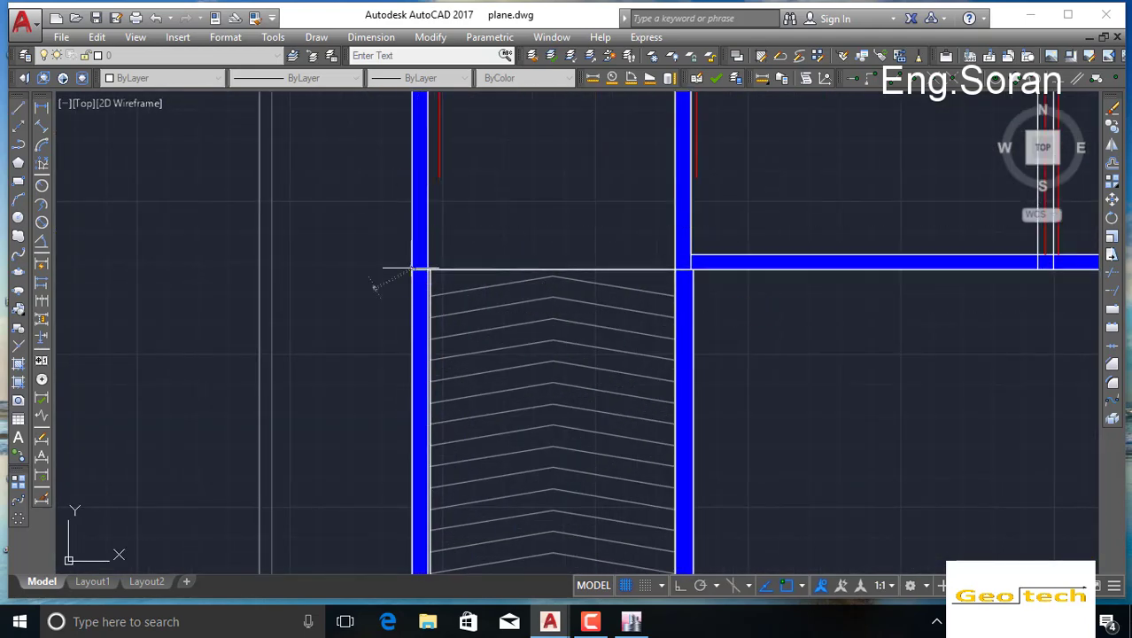
Step: Close the boundary polyline up the ramp-side outer wall to its starting corner by the generator bay
{"action": "scroll", "coordinate": [374, 283], "scroll_direction": "down", "scroll_amount": 3}
{"action": "scroll", "coordinate": [450, 366], "scroll_direction": "up", "scroll_amount": 3}
{"action": "middle_click_drag", "start_coordinate": [487, 202], "coordinate": [518, 448]}
{"action": "middle_click_drag", "start_coordinate": [520, 208], "coordinate": [520, 354]}
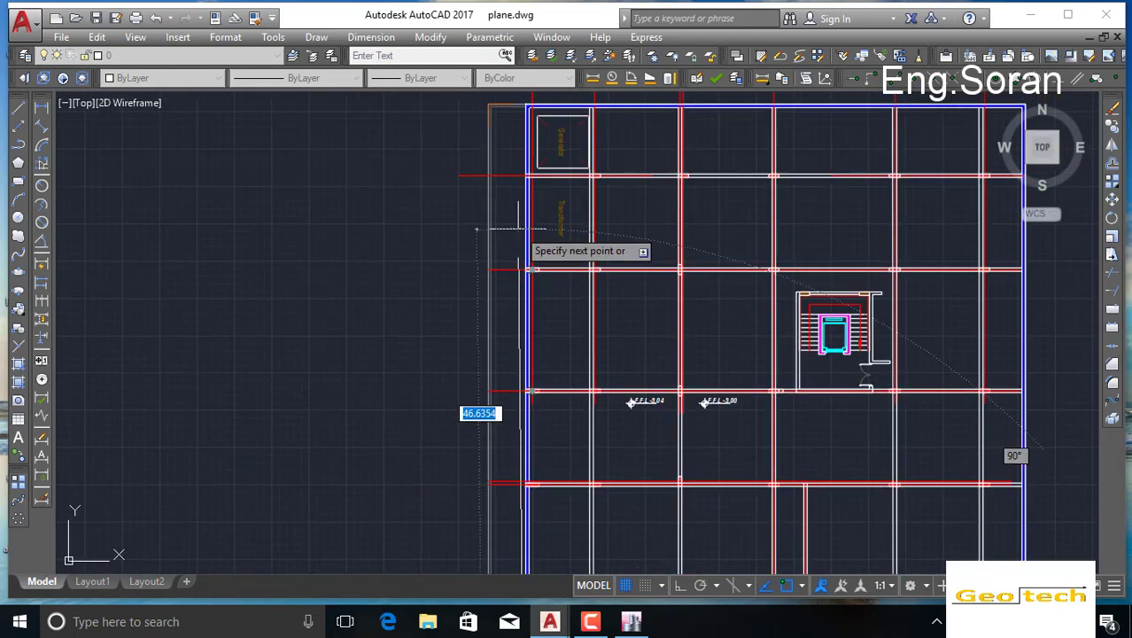
{"action": "middle_click_drag", "start_coordinate": [518, 227], "coordinate": [520, 372]}
{"action": "scroll", "coordinate": [528, 268], "scroll_direction": "up", "scroll_amount": 5}
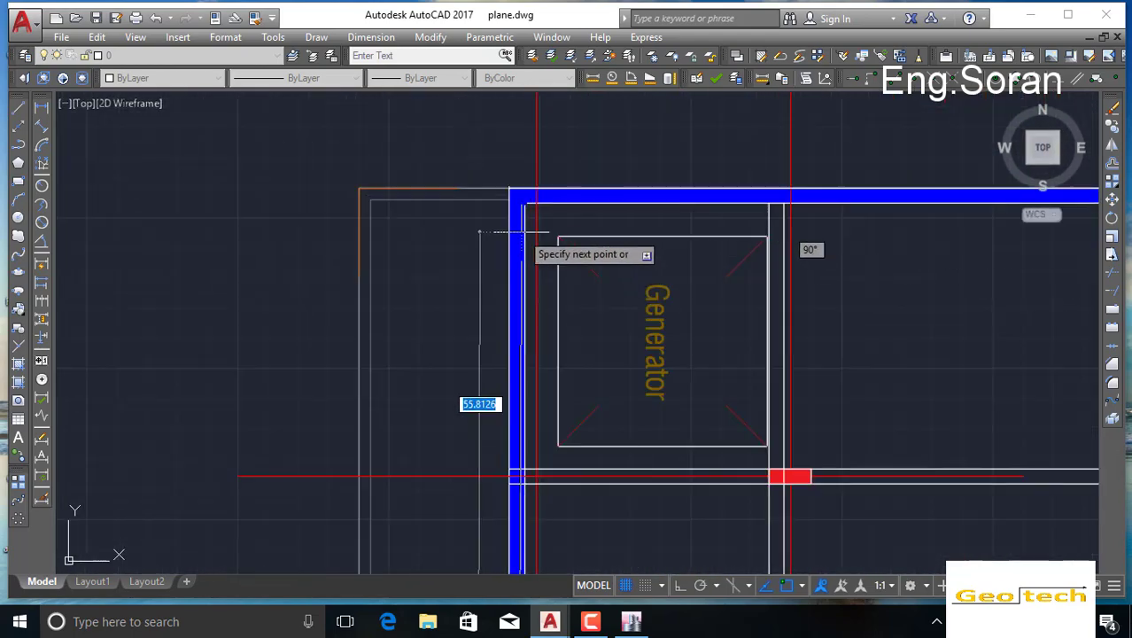
{"action": "right_click", "coordinate": [508, 189]}
{"action": "left_click", "coordinate": [548, 200]}
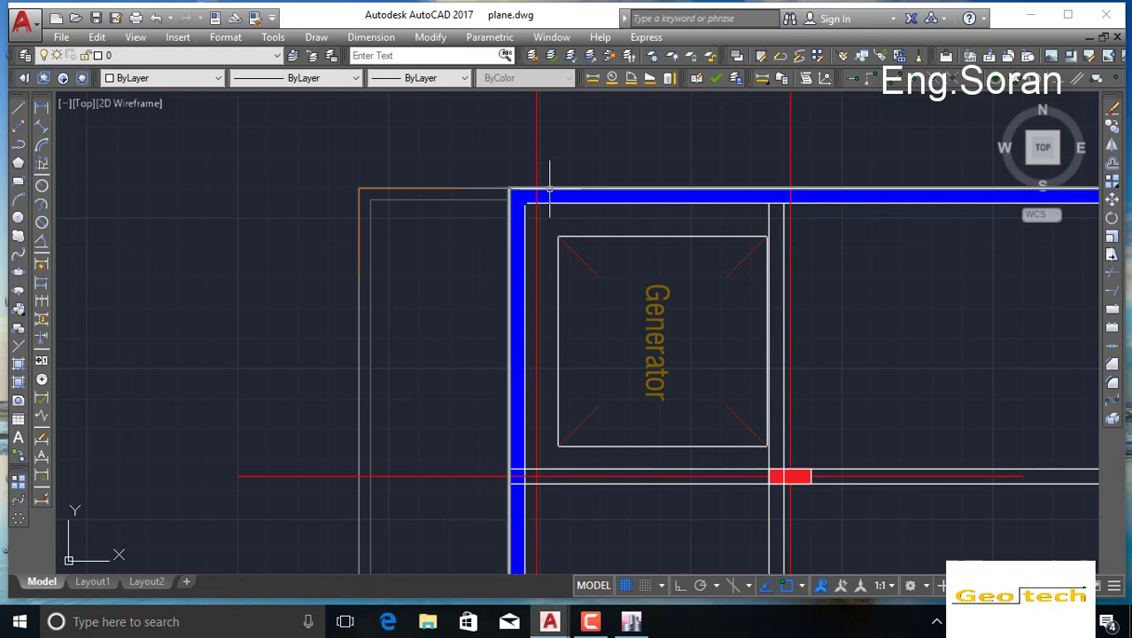
Step: Change the Ground Floor boundary polyline's colour to magenta
{"action": "left_click", "coordinate": [213, 79]}
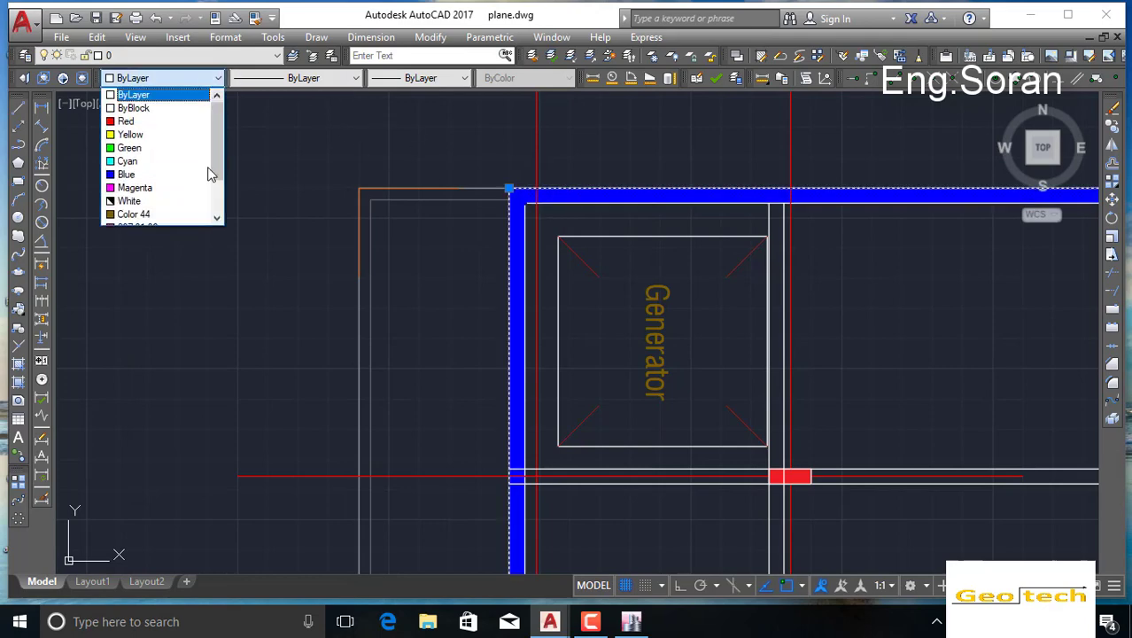
{"action": "left_click", "coordinate": [171, 118]}
{"action": "left_click", "coordinate": [169, 78]}
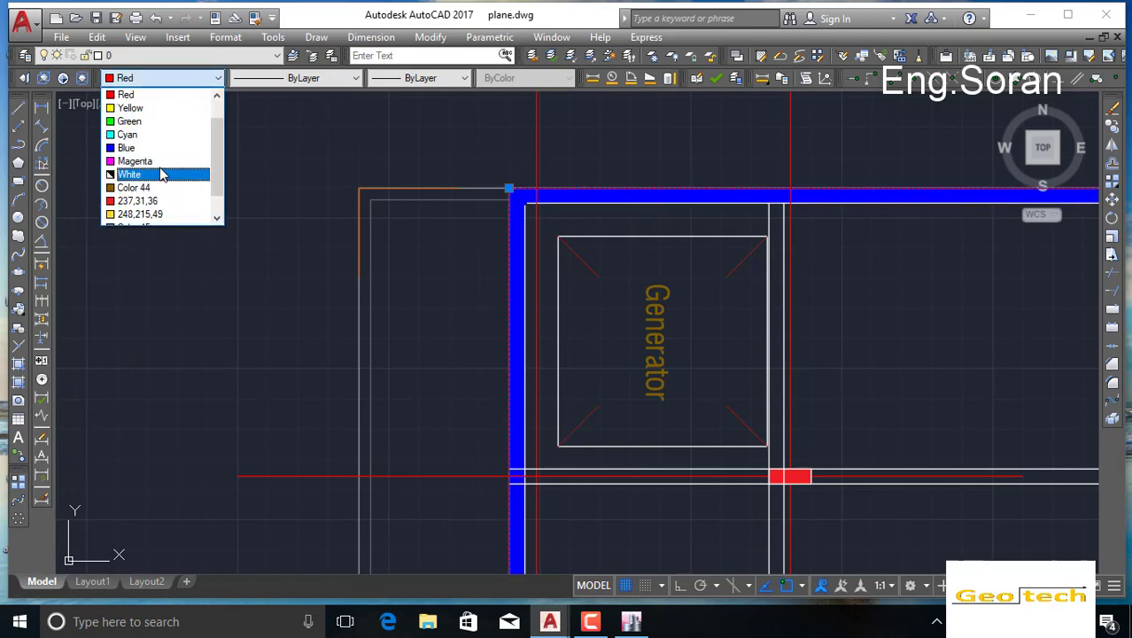
{"action": "left_click", "coordinate": [182, 171]}
{"action": "key", "text": "Escape"}
{"action": "scroll", "coordinate": [525, 239], "scroll_direction": "down", "scroll_amount": 6}
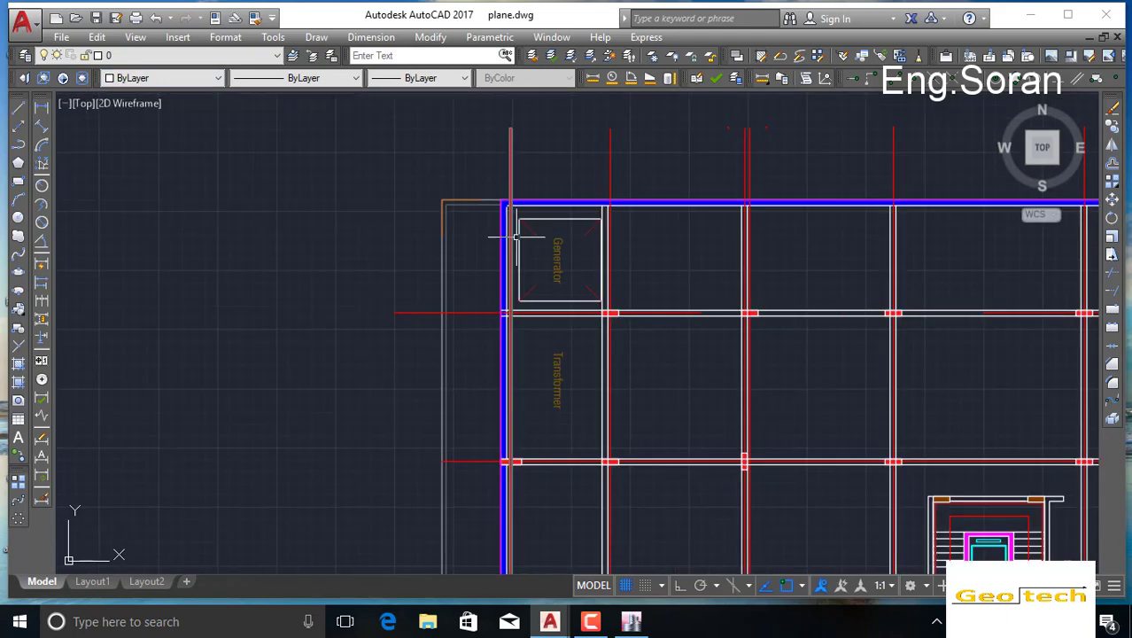
{"action": "scroll", "coordinate": [571, 252], "scroll_direction": "down", "scroll_amount": 5}
{"action": "middle_click_drag", "start_coordinate": [589, 284], "coordinate": [596, 246]}
{"action": "scroll", "coordinate": [424, 250], "scroll_direction": "down", "scroll_amount": 3}
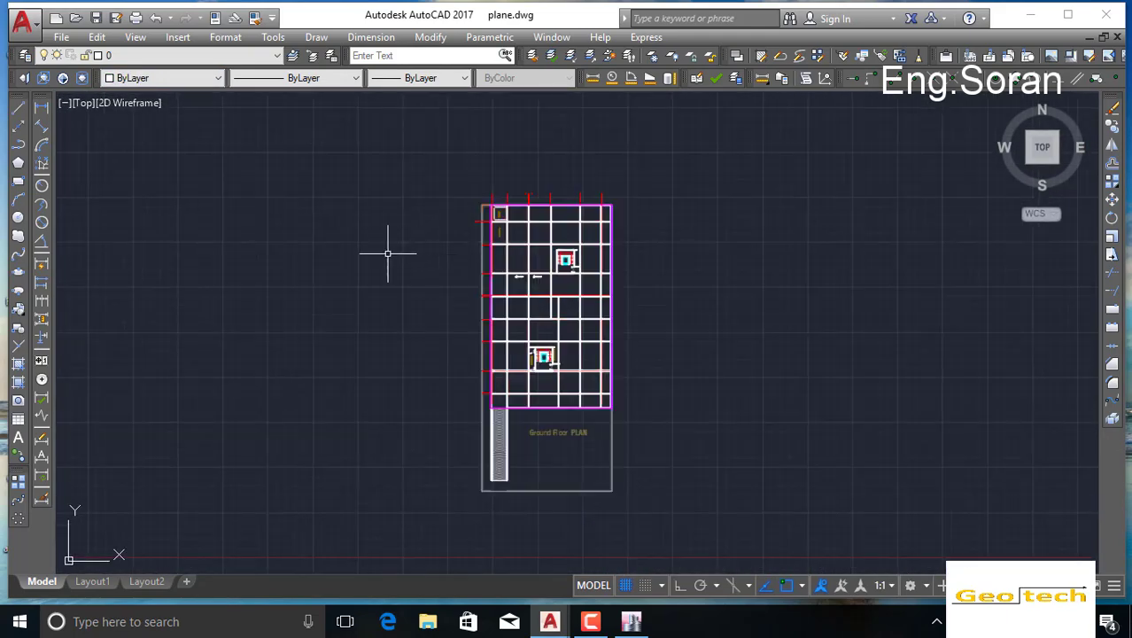
{"action": "middle_click_drag", "start_coordinate": [386, 253], "coordinate": [538, 253]}
{"action": "middle_click_drag", "start_coordinate": [290, 266], "coordinate": [760, 299]}
{"action": "middle_click_drag", "start_coordinate": [394, 319], "coordinate": [584, 301]}
{"action": "middle_click_drag", "start_coordinate": [321, 322], "coordinate": [624, 278]}
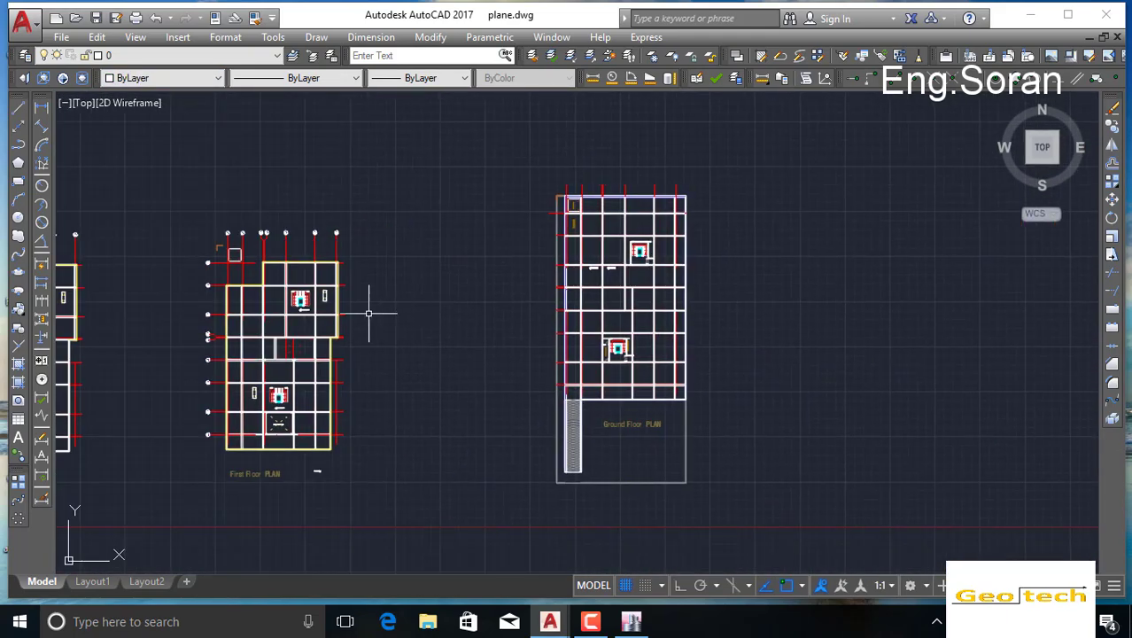
{"action": "scroll", "coordinate": [299, 266], "scroll_direction": "up", "scroll_amount": 4}
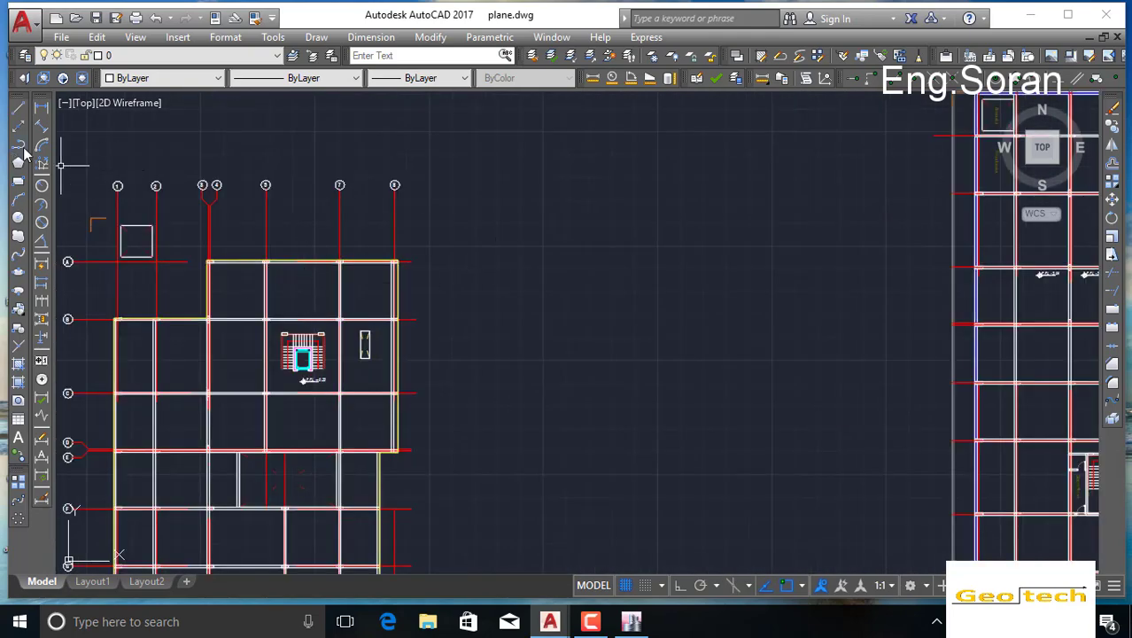
{"action": "left_click", "coordinate": [23, 151]}
{"action": "scroll", "coordinate": [172, 265], "scroll_direction": "up", "scroll_amount": 8}
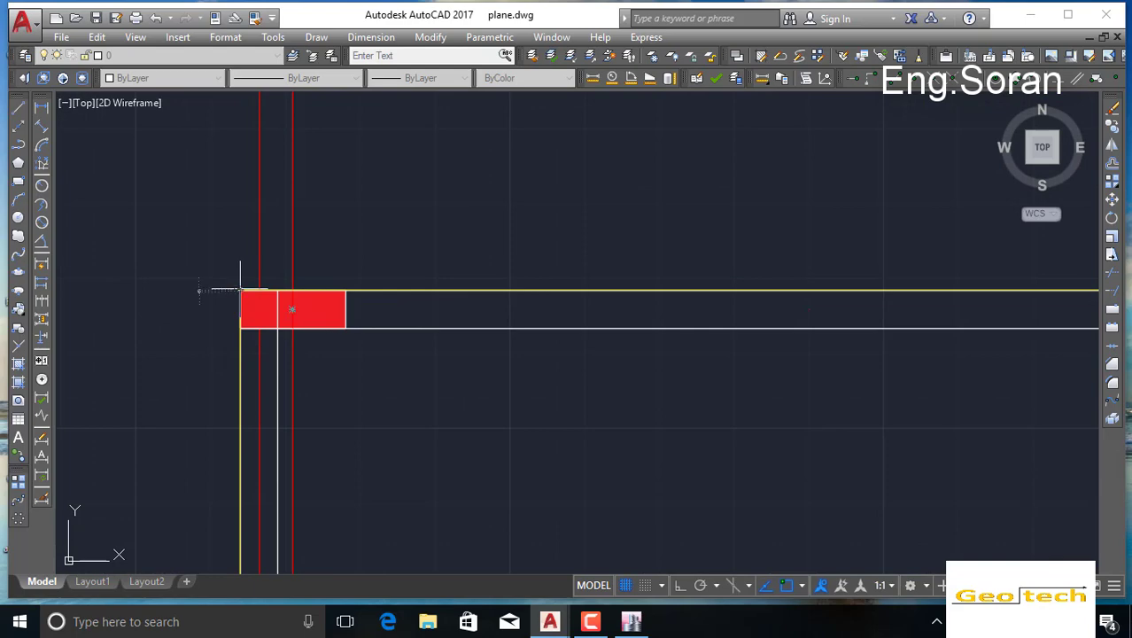
{"action": "middle_click_drag", "start_coordinate": [666, 322], "coordinate": [371, 276]}
{"action": "scroll", "coordinate": [611, 283], "scroll_direction": "down", "scroll_amount": 3}
{"action": "middle_click_drag", "start_coordinate": [797, 286], "coordinate": [340, 309]}
{"action": "middle_click_drag", "start_coordinate": [859, 328], "coordinate": [540, 316]}
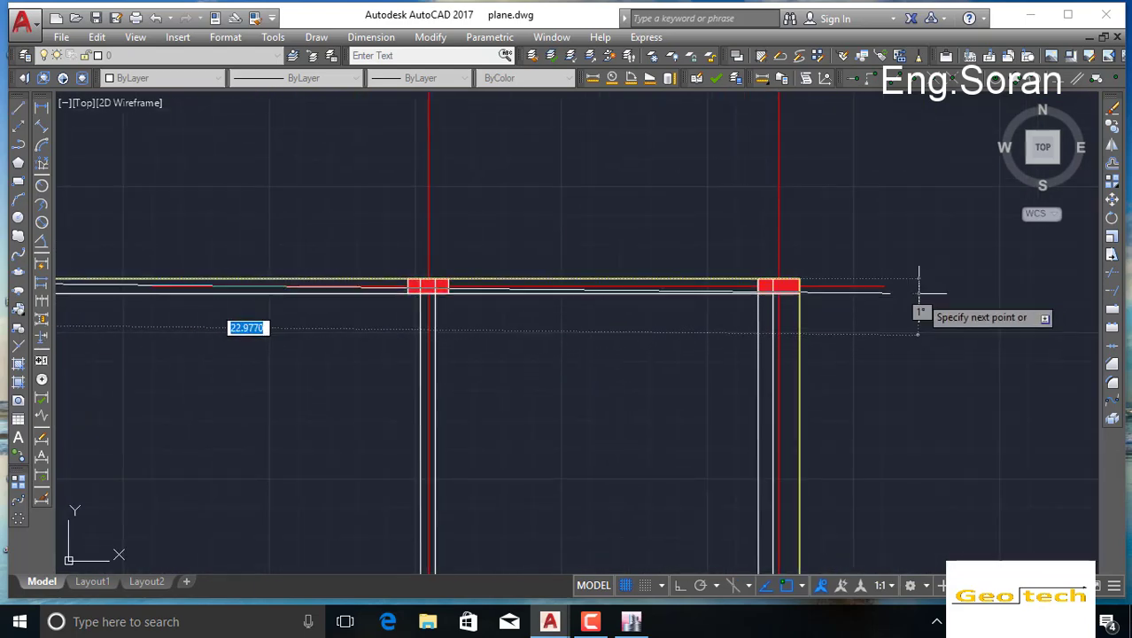
{"action": "scroll", "coordinate": [792, 261], "scroll_direction": "down", "scroll_amount": 3}
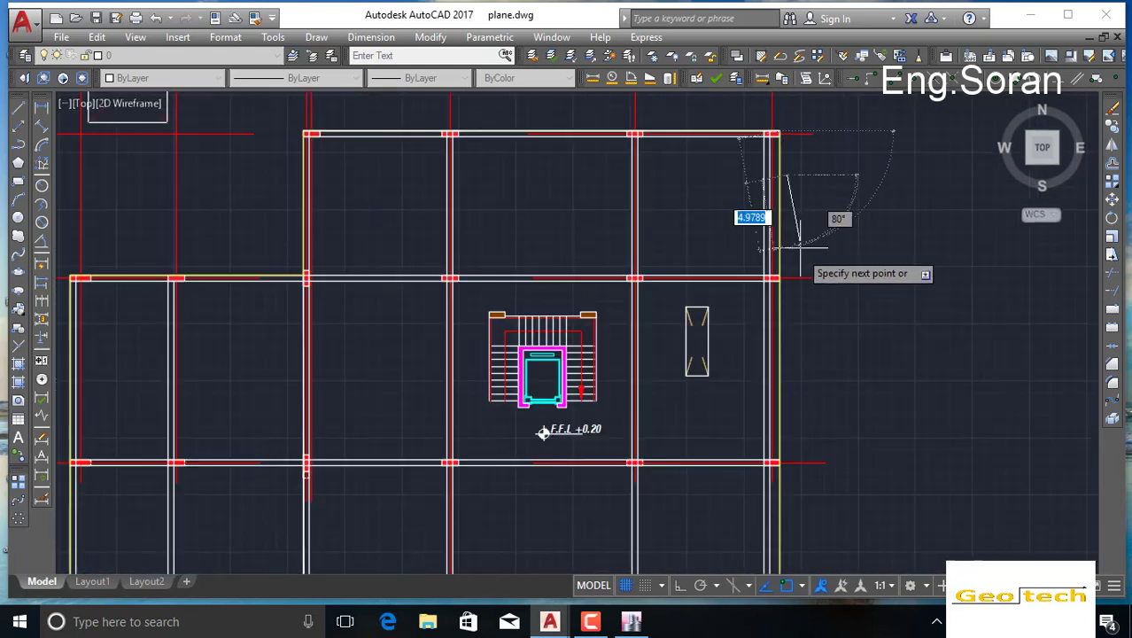
{"action": "scroll", "coordinate": [799, 248], "scroll_direction": "down", "scroll_amount": 2}
{"action": "middle_click_drag", "start_coordinate": [810, 352], "coordinate": [805, 222]}
{"action": "scroll", "coordinate": [809, 347], "scroll_direction": "up", "scroll_amount": 2}
{"action": "scroll", "coordinate": [789, 347], "scroll_direction": "up", "scroll_amount": 4}
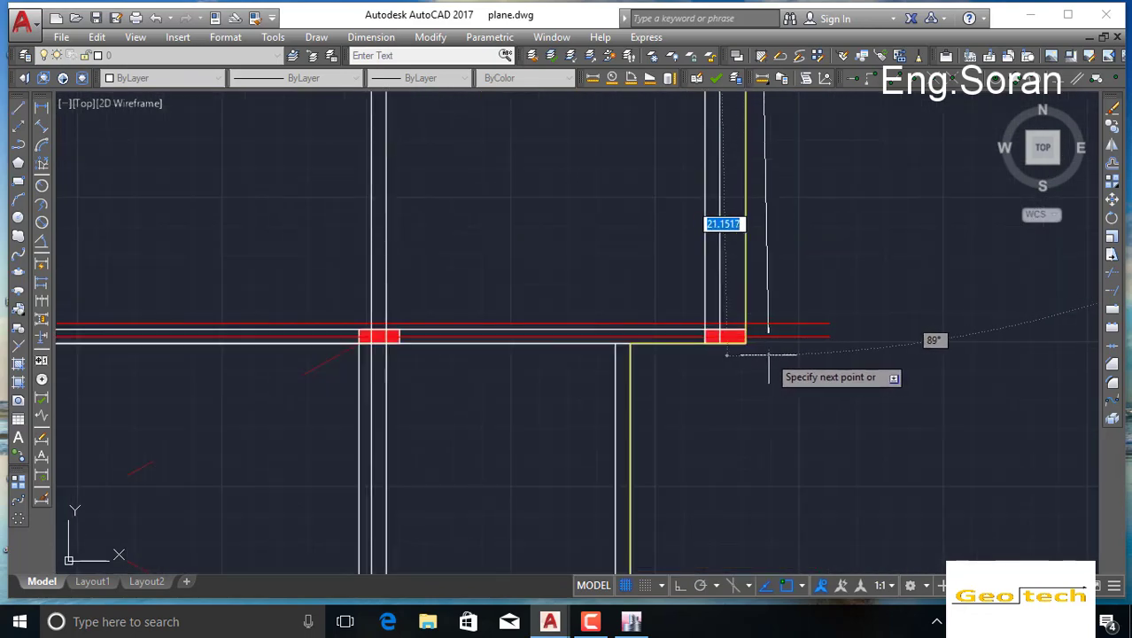
{"action": "key", "text": "Escape"}
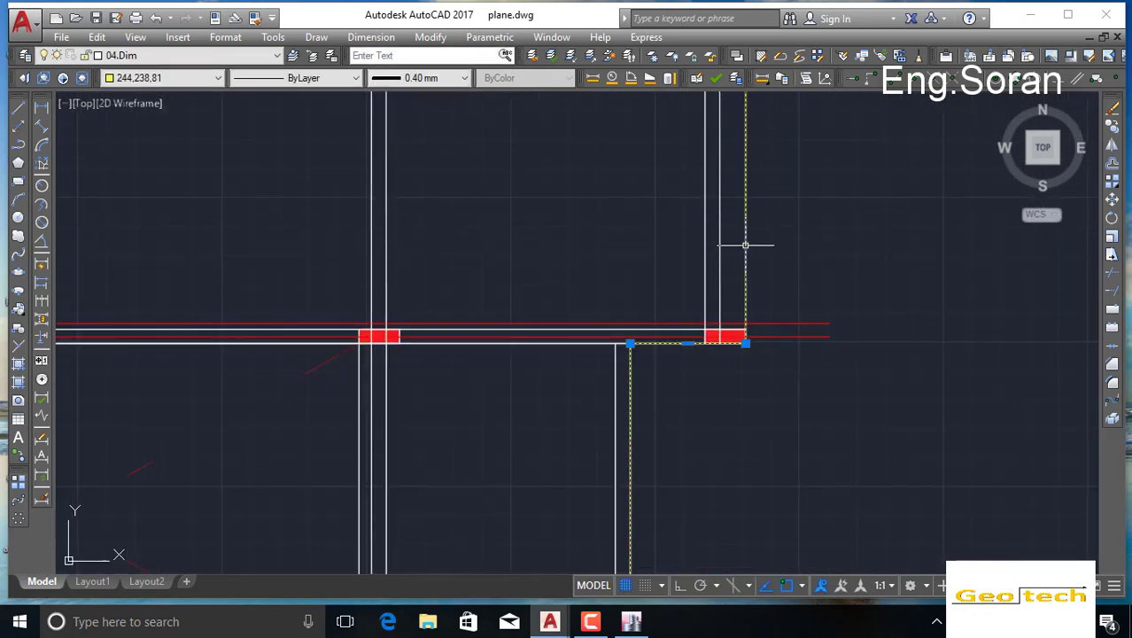
Step: Start a copy of the First Floor plan's existing yellow outline, using its corner at grids A and 8 as the base point
{"action": "scroll", "coordinate": [751, 251], "scroll_direction": "down", "scroll_amount": 4}
{"action": "scroll", "coordinate": [625, 390], "scroll_direction": "down", "scroll_amount": 2}
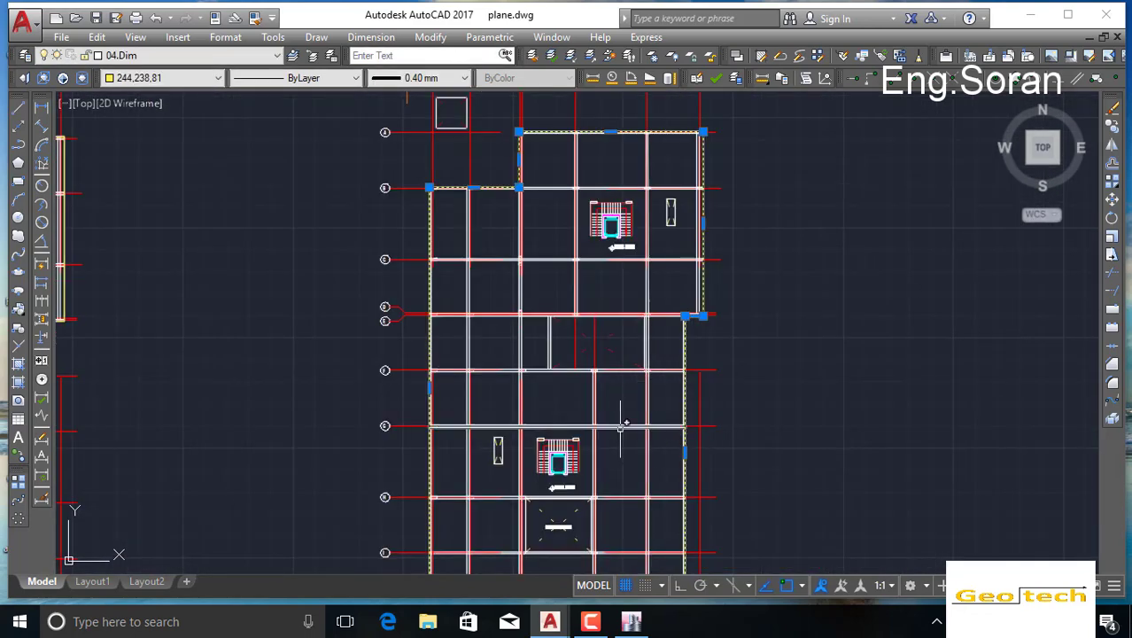
{"action": "middle_click_drag", "start_coordinate": [701, 152], "coordinate": [682, 244]}
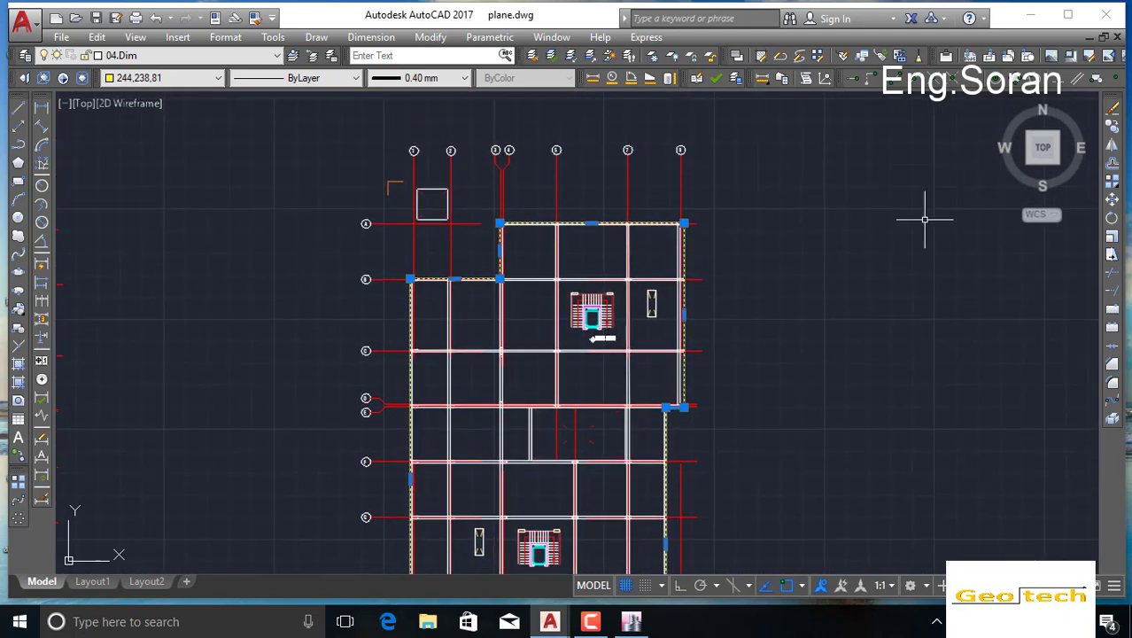
{"action": "scroll", "coordinate": [629, 238], "scroll_direction": "up", "scroll_amount": 5}
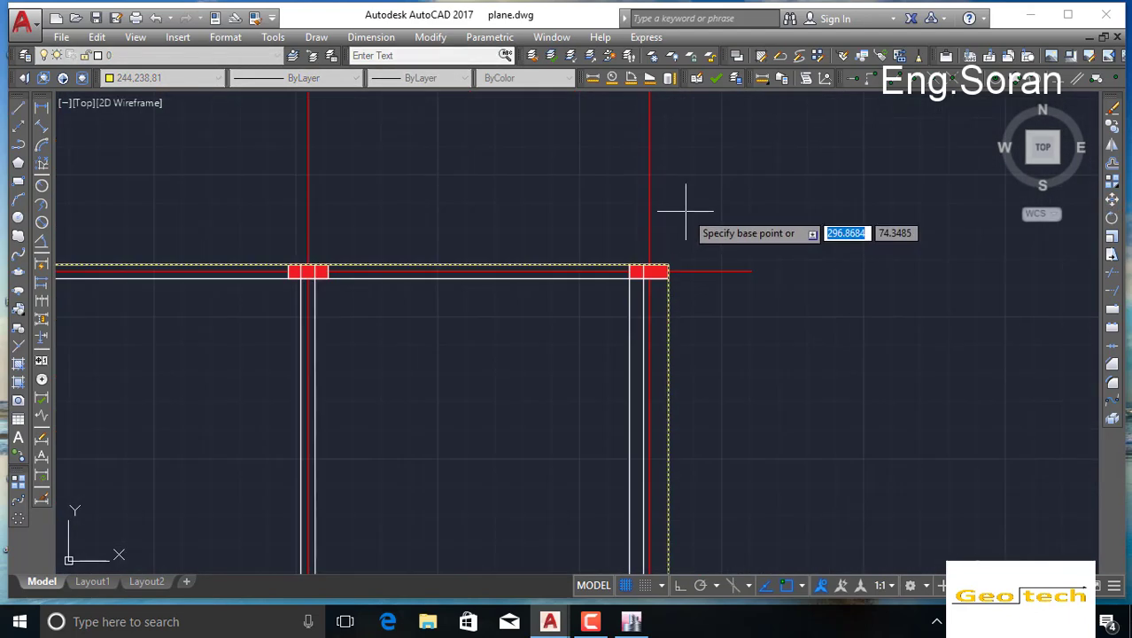
{"action": "key", "text": "Escape"}
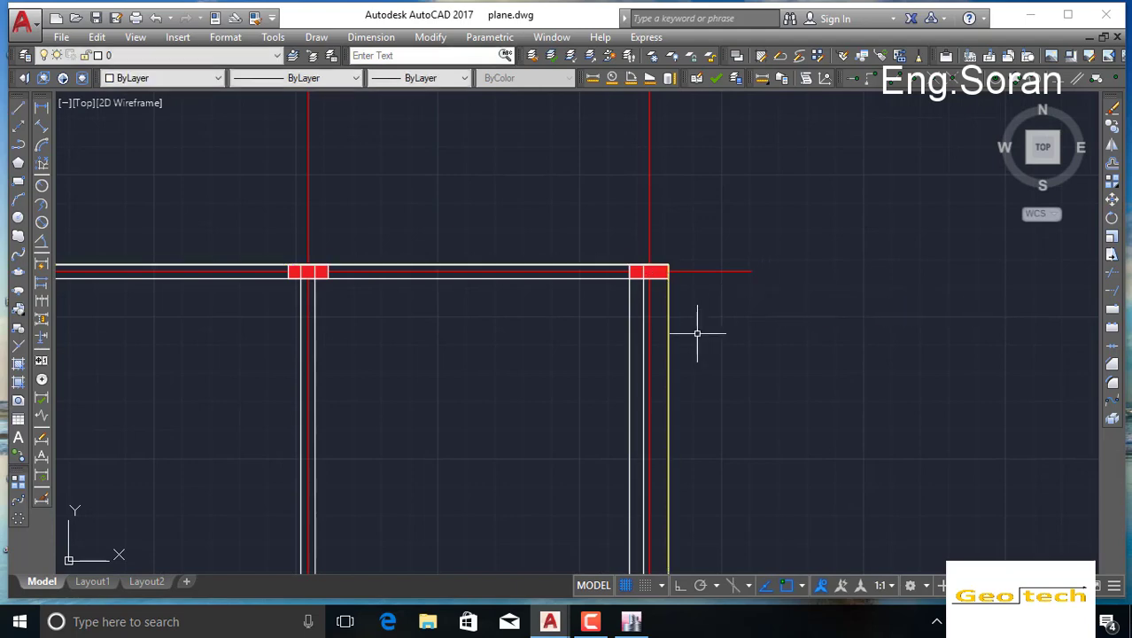
{"action": "left_click", "coordinate": [1114, 127]}
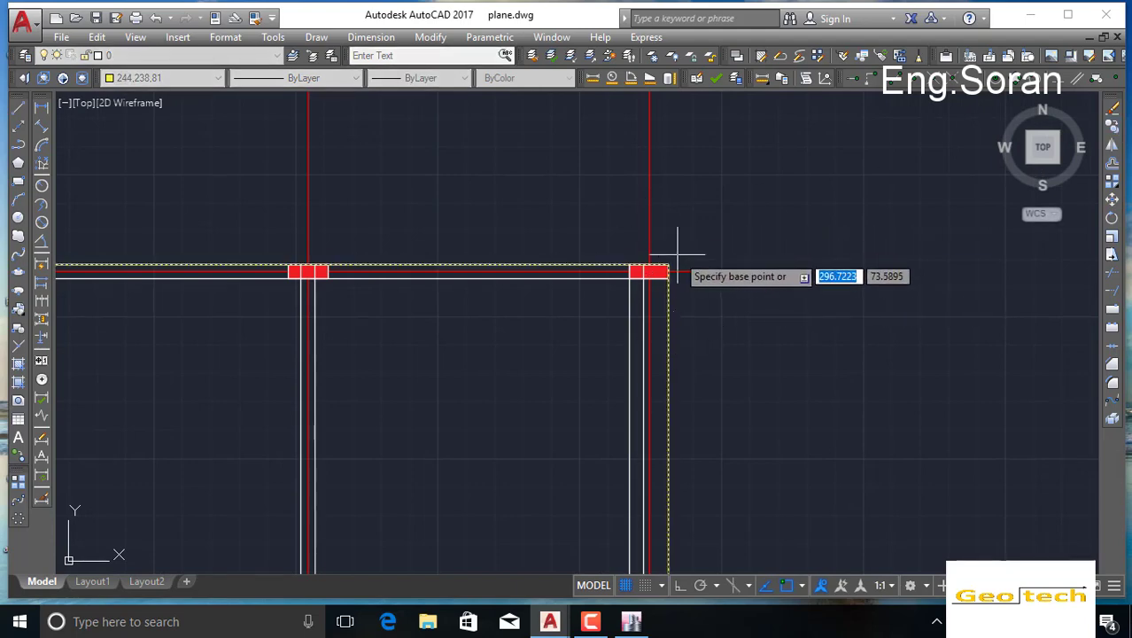
{"action": "scroll", "coordinate": [890, 244], "scroll_direction": "down", "scroll_amount": 10}
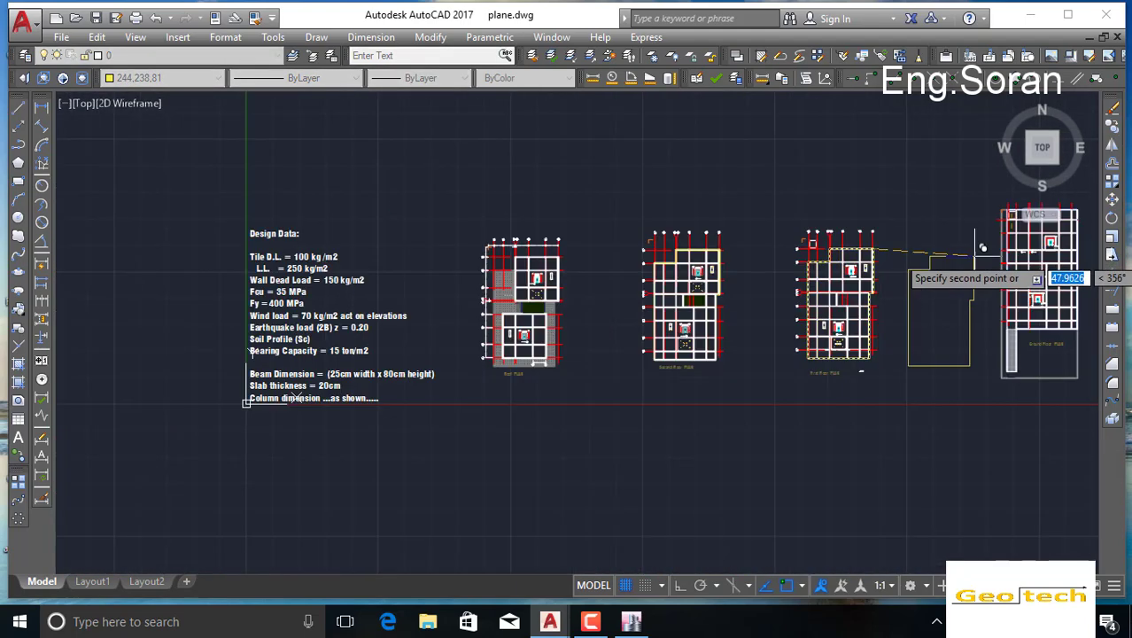
{"action": "middle_click_drag", "start_coordinate": [937, 253], "coordinate": [598, 245]}
Step: Place the outline copy on the Ground Floor plan at the outer corner of the last column in the row below the generator
{"action": "scroll", "coordinate": [538, 226], "scroll_direction": "up", "scroll_amount": 7}
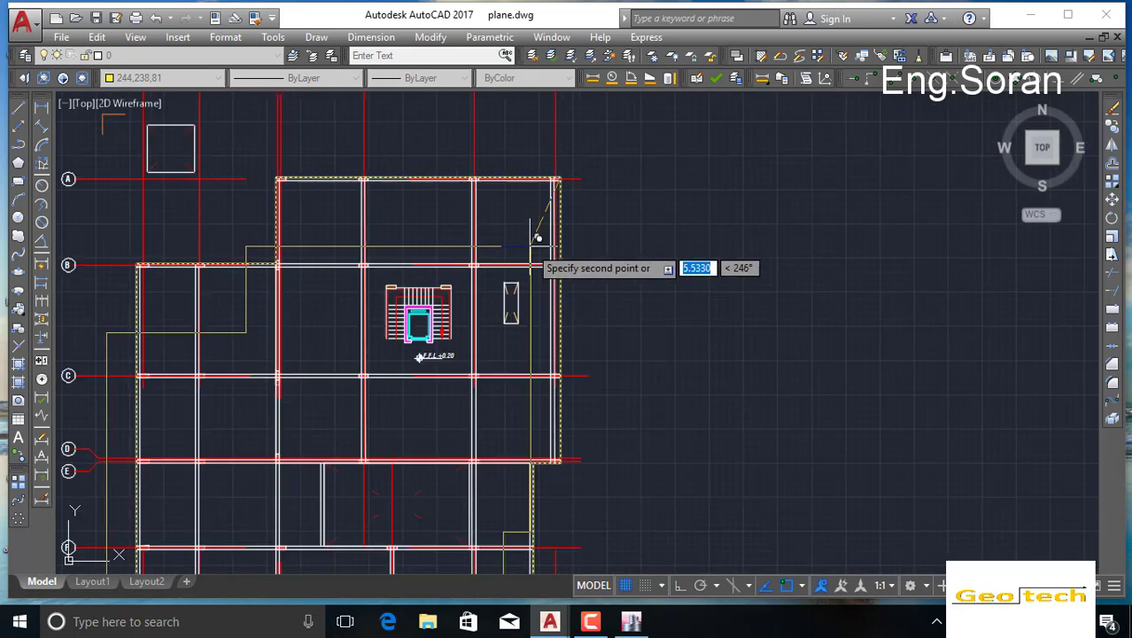
{"action": "scroll", "coordinate": [545, 191], "scroll_direction": "down", "scroll_amount": 5}
{"action": "scroll", "coordinate": [534, 189], "scroll_direction": "up", "scroll_amount": 6}
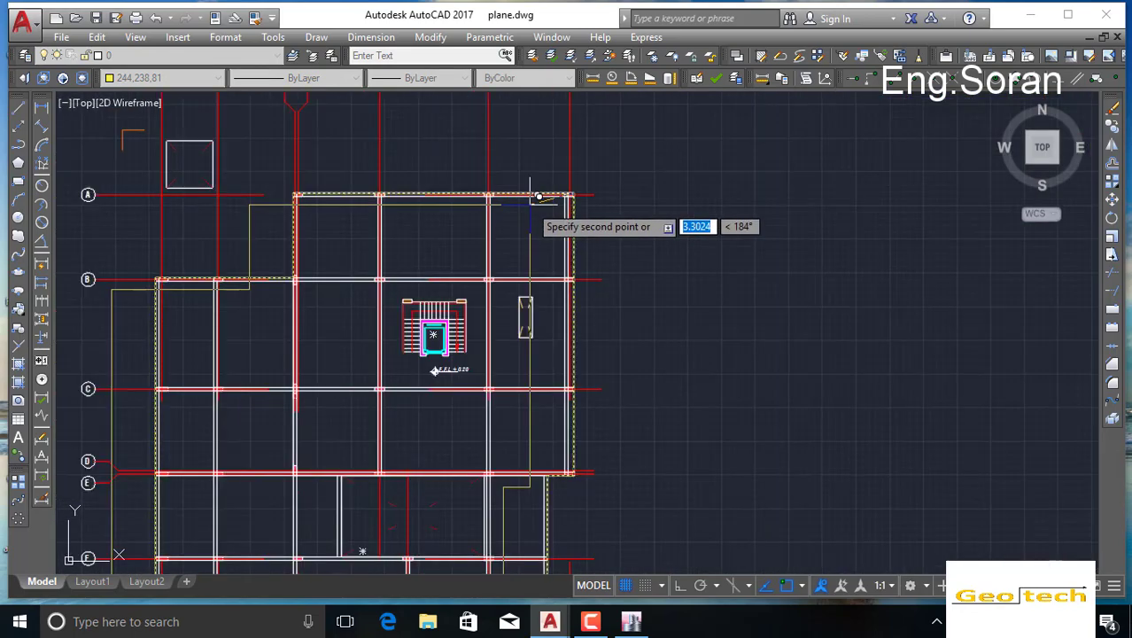
{"action": "scroll", "coordinate": [534, 191], "scroll_direction": "down", "scroll_amount": 4}
{"action": "middle_click_drag", "start_coordinate": [985, 212], "coordinate": [813, 271]}
{"action": "scroll", "coordinate": [869, 174], "scroll_direction": "up", "scroll_amount": 6}
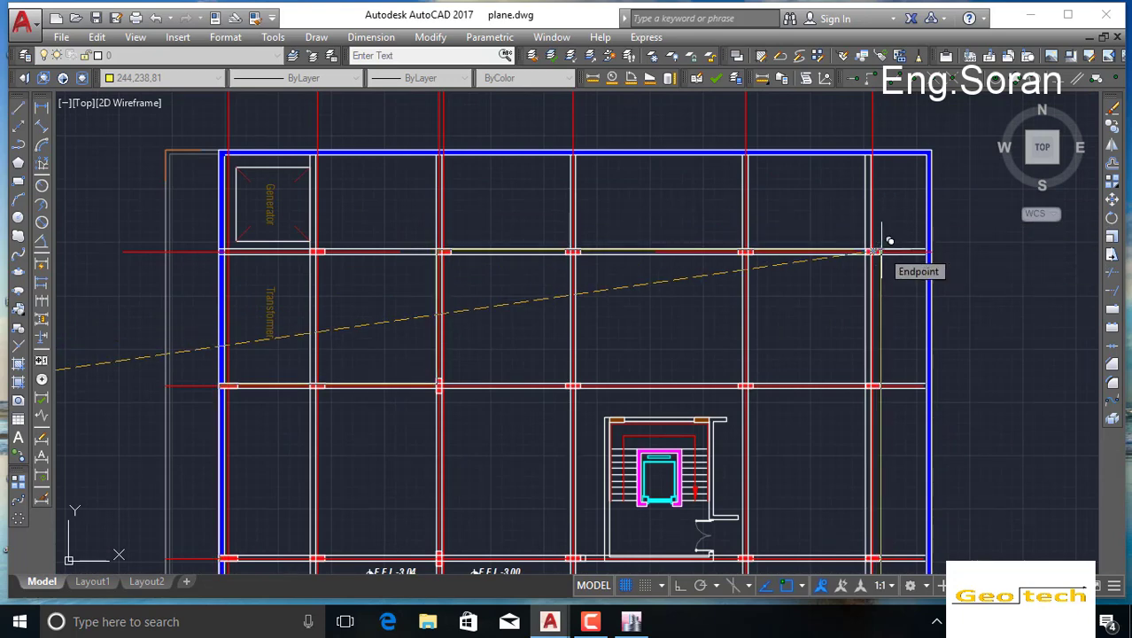
{"action": "scroll", "coordinate": [881, 251], "scroll_direction": "up", "scroll_amount": 5}
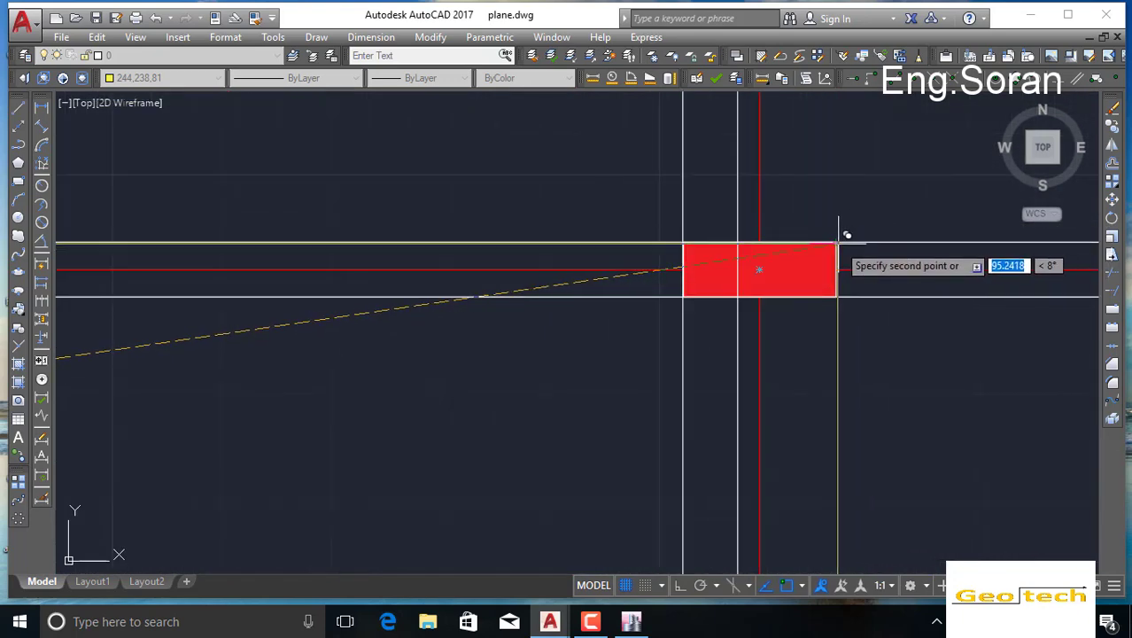
{"action": "scroll", "coordinate": [866, 232], "scroll_direction": "down", "scroll_amount": 10}
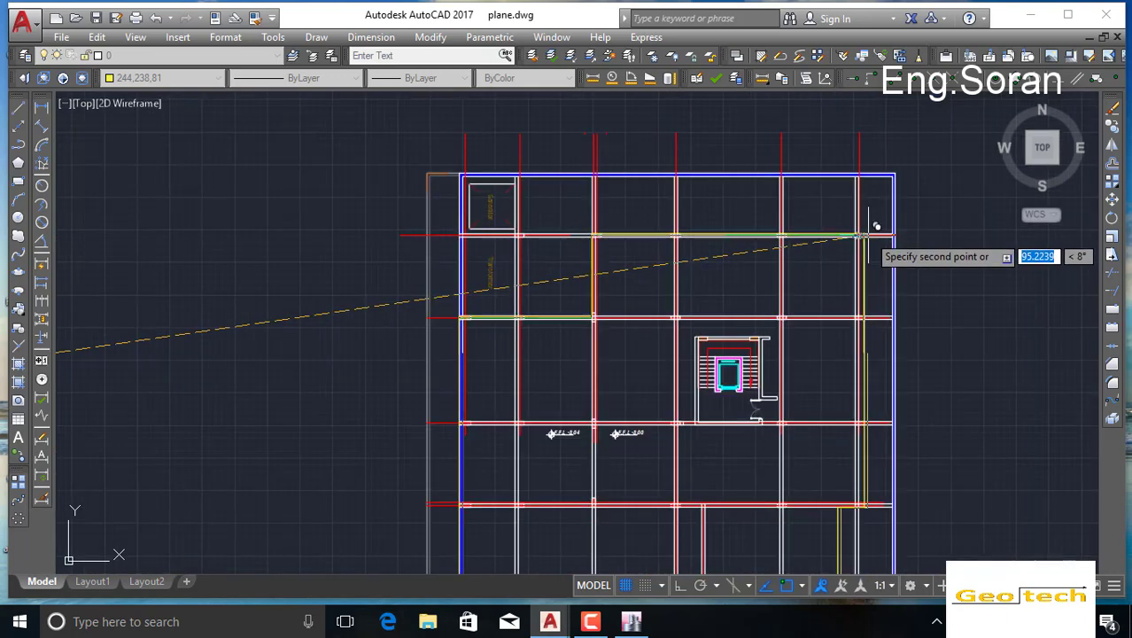
{"action": "key", "text": "Escape"}
Step: Set the colour of the outline copied onto the Ground Floor plan to Yellow
{"action": "scroll", "coordinate": [625, 292], "scroll_direction": "up", "scroll_amount": 5}
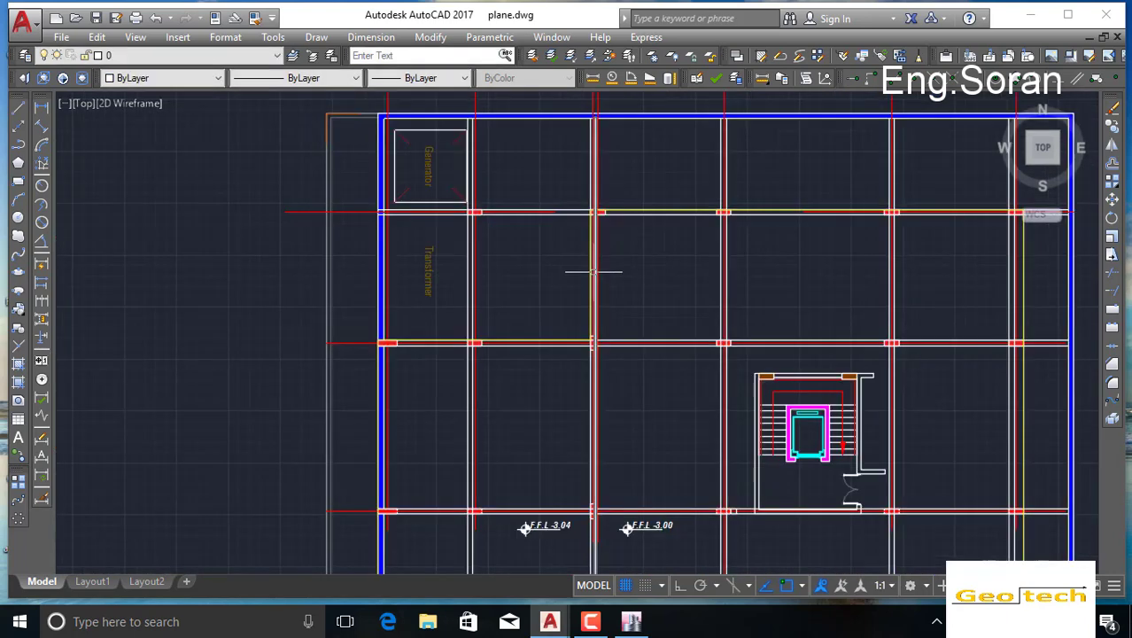
{"action": "left_click", "coordinate": [589, 263]}
{"action": "left_click", "coordinate": [162, 77]}
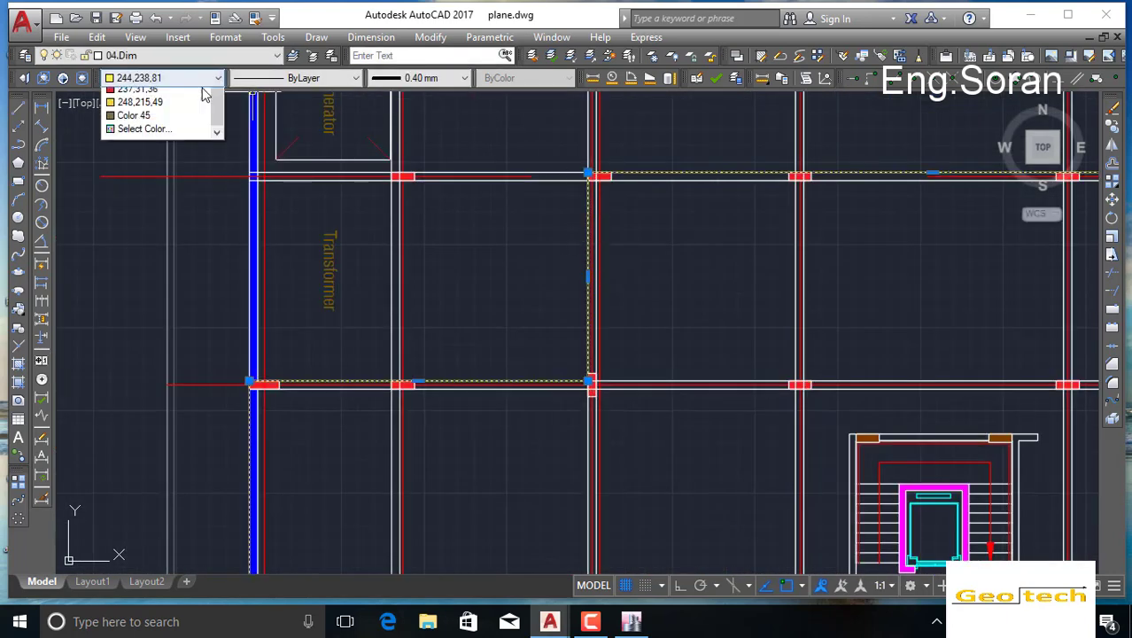
{"action": "scroll", "coordinate": [169, 143], "scroll_direction": "up", "scroll_amount": 5}
{"action": "left_click", "coordinate": [164, 135]}
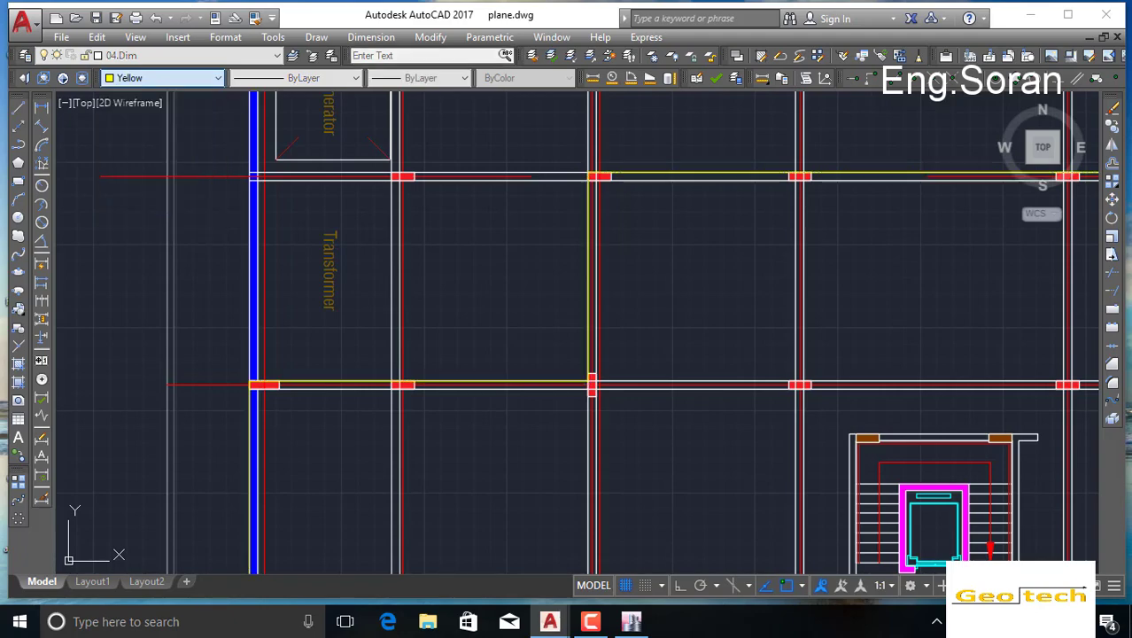
{"action": "scroll", "coordinate": [453, 248], "scroll_direction": "down", "scroll_amount": 4}
{"action": "scroll", "coordinate": [538, 261], "scroll_direction": "down", "scroll_amount": 4}
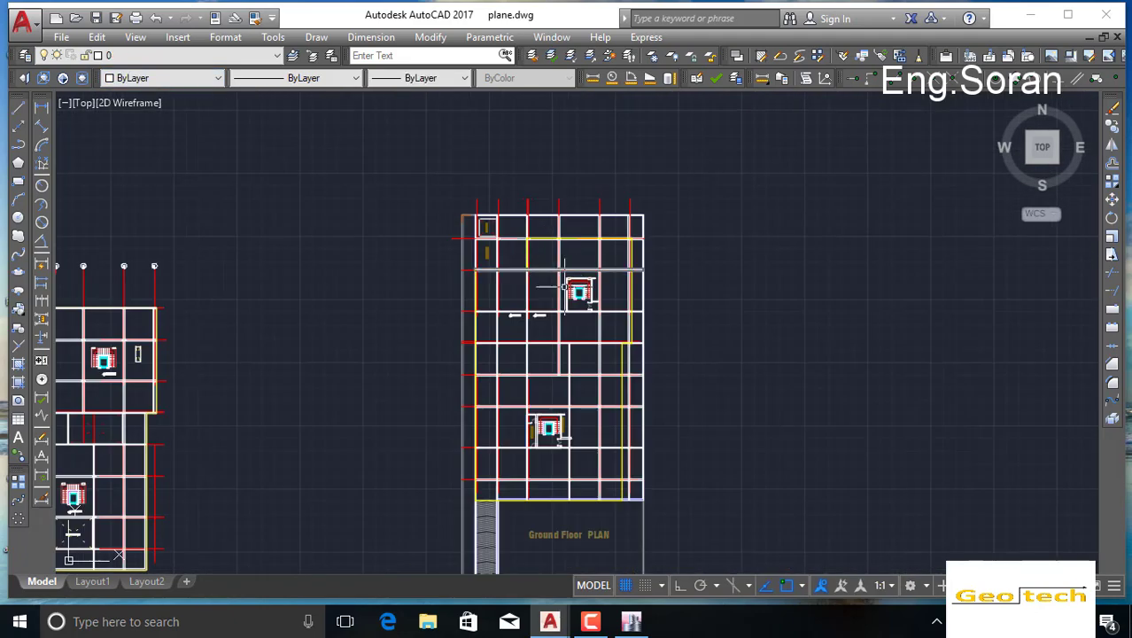
Step: Draw a rectangle about 20.9 by 21 around the hatched roof plan's upper block, from its grid A corner to the opposite outer column corner
{"action": "middle_click_drag", "start_coordinate": [557, 288], "coordinate": [564, 240]}
{"action": "middle_click_drag", "start_coordinate": [430, 279], "coordinate": [432, 277]}
{"action": "scroll", "coordinate": [461, 278], "scroll_direction": "down", "scroll_amount": 6}
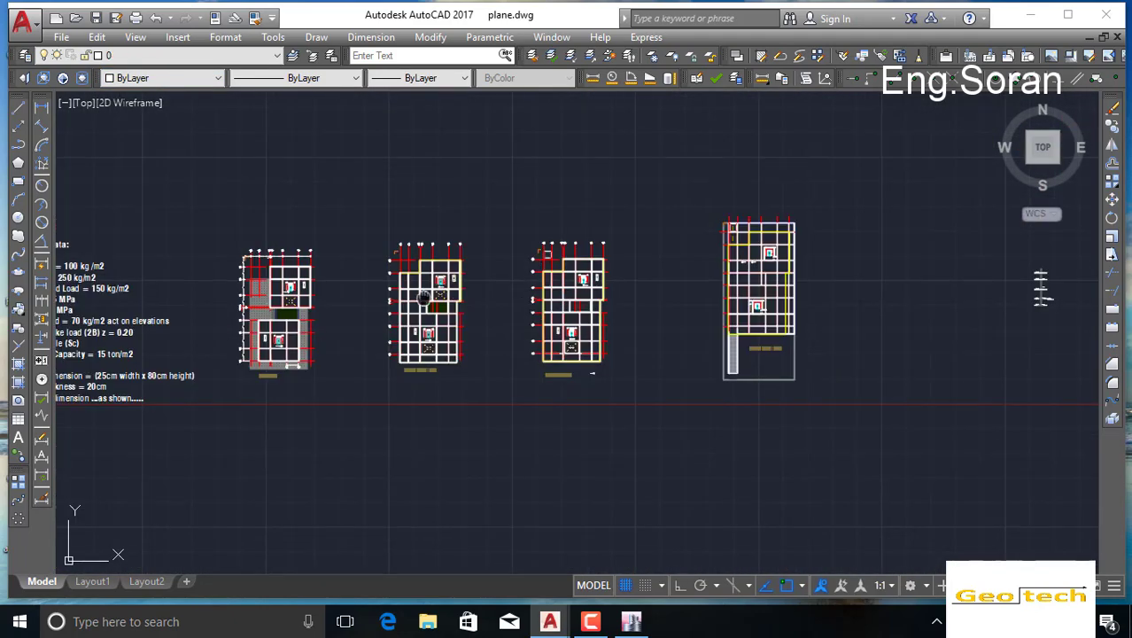
{"action": "scroll", "coordinate": [324, 276], "scroll_direction": "up", "scroll_amount": 6}
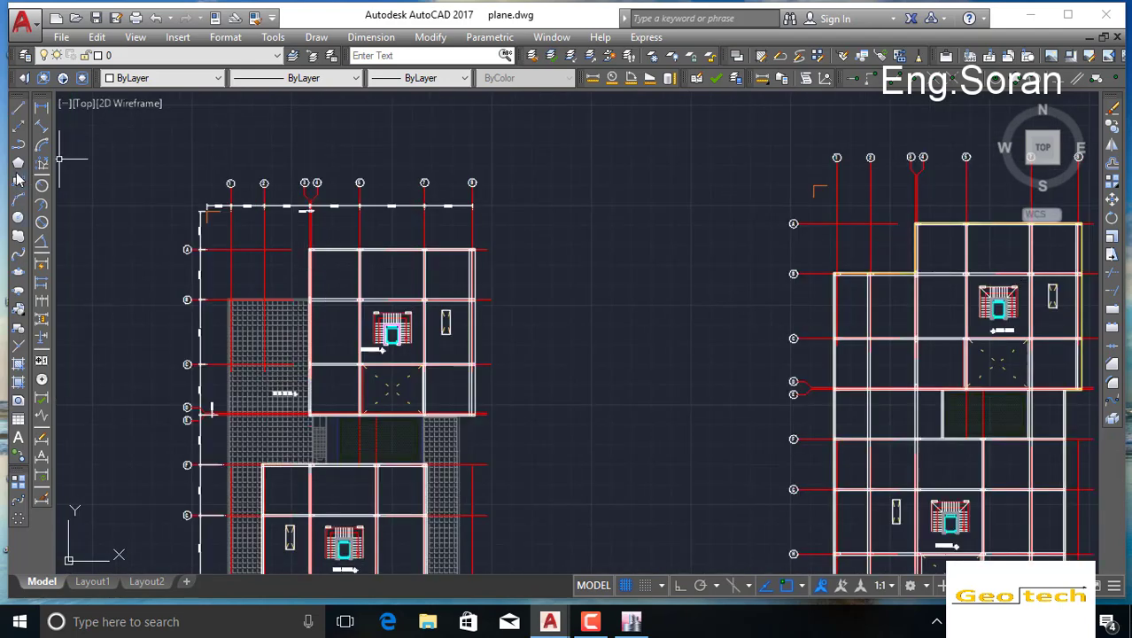
{"action": "left_click", "coordinate": [19, 184]}
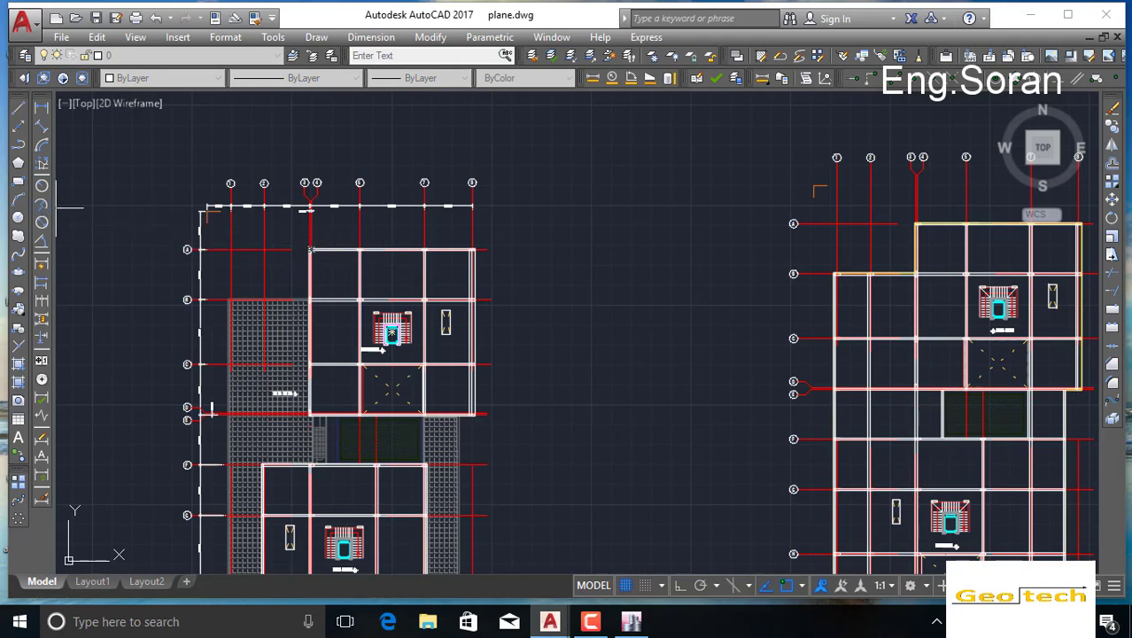
{"action": "scroll", "coordinate": [304, 258], "scroll_direction": "up", "scroll_amount": 2}
{"action": "scroll", "coordinate": [305, 257], "scroll_direction": "up", "scroll_amount": 5}
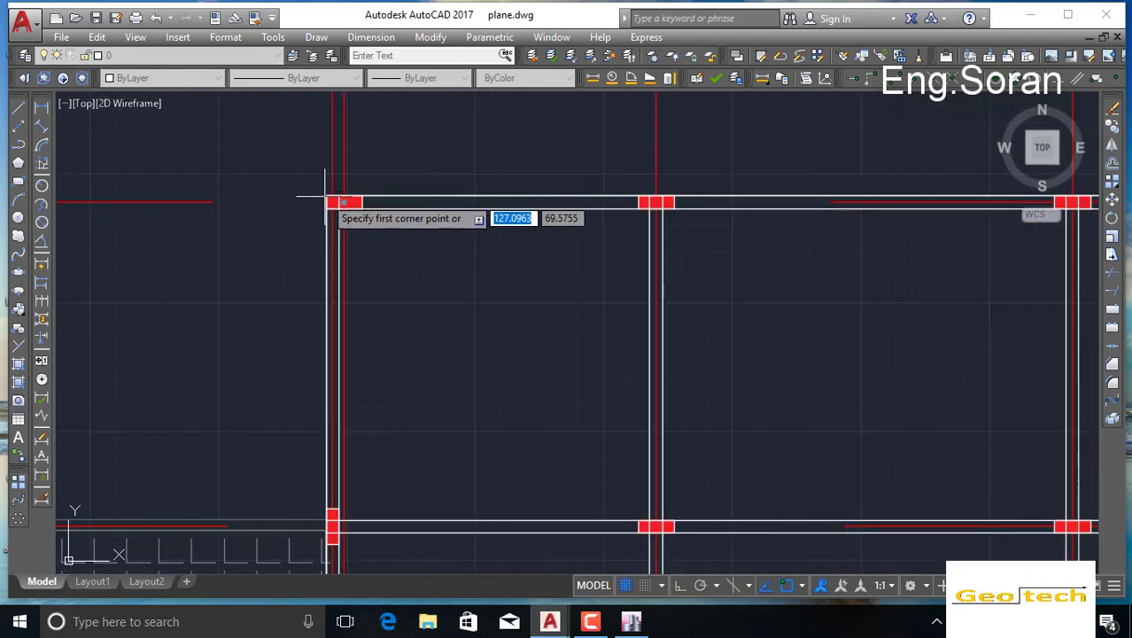
{"action": "middle_click_drag", "start_coordinate": [687, 465], "coordinate": [404, 184]}
{"action": "middle_click_drag", "start_coordinate": [939, 434], "coordinate": [519, 204]}
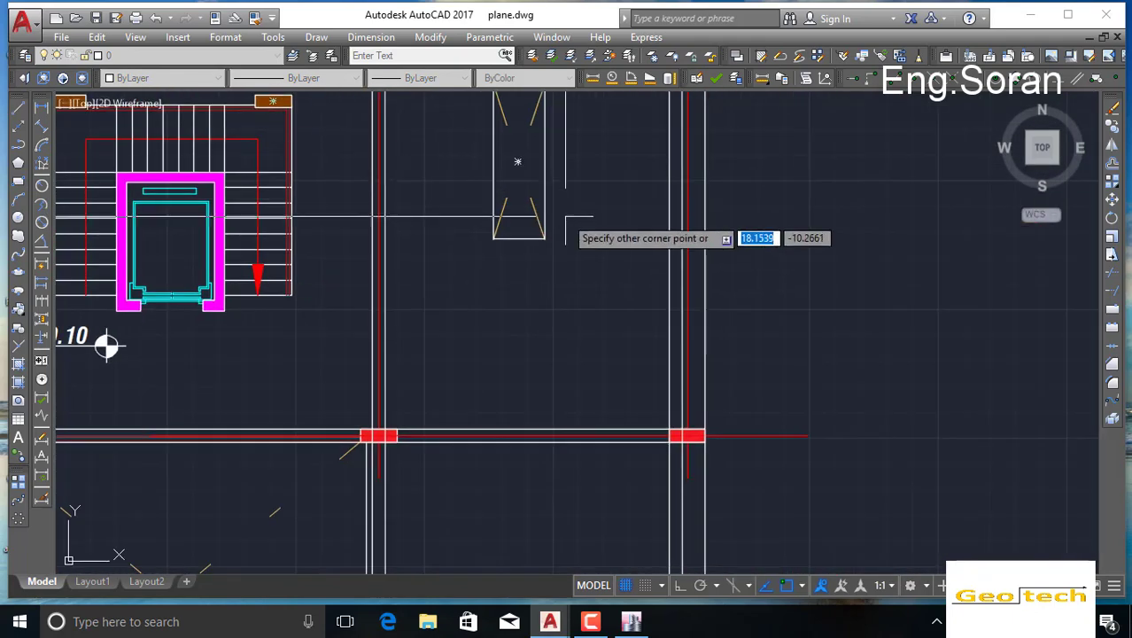
{"action": "scroll", "coordinate": [569, 218], "scroll_direction": "down", "scroll_amount": 4}
{"action": "middle_click_drag", "start_coordinate": [613, 300], "coordinate": [594, 230]}
{"action": "scroll", "coordinate": [593, 230], "scroll_direction": "up", "scroll_amount": 6}
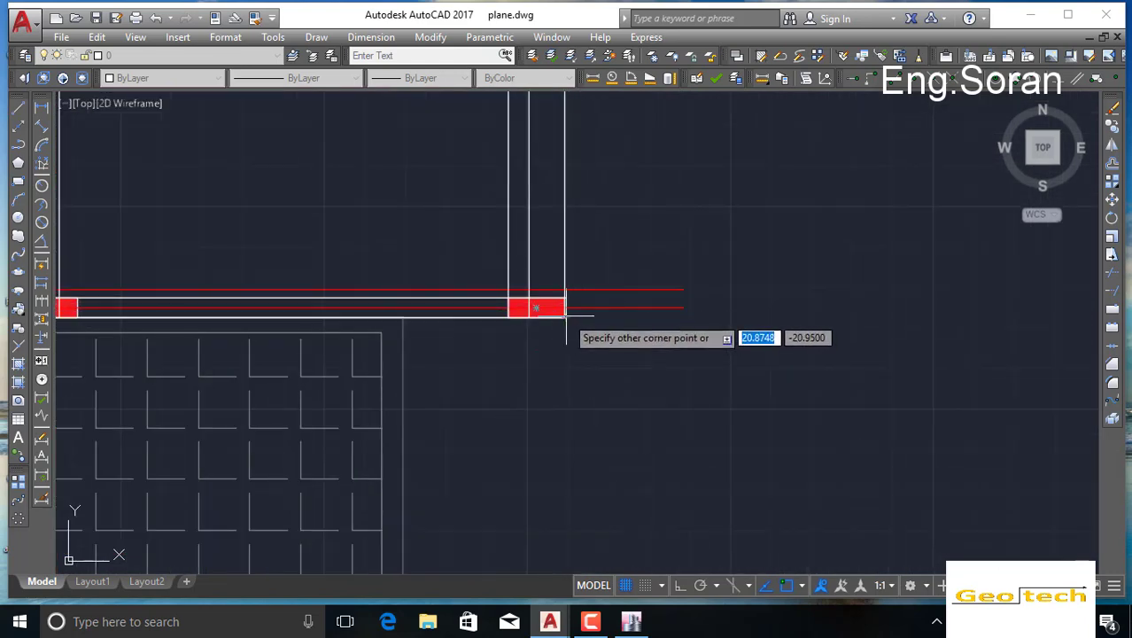
{"action": "left_click", "coordinate": [566, 320]}
Step: Set the colour of the rectangle around the roof plan's upper block to Blue
{"action": "scroll", "coordinate": [565, 238], "scroll_direction": "down", "scroll_amount": 4}
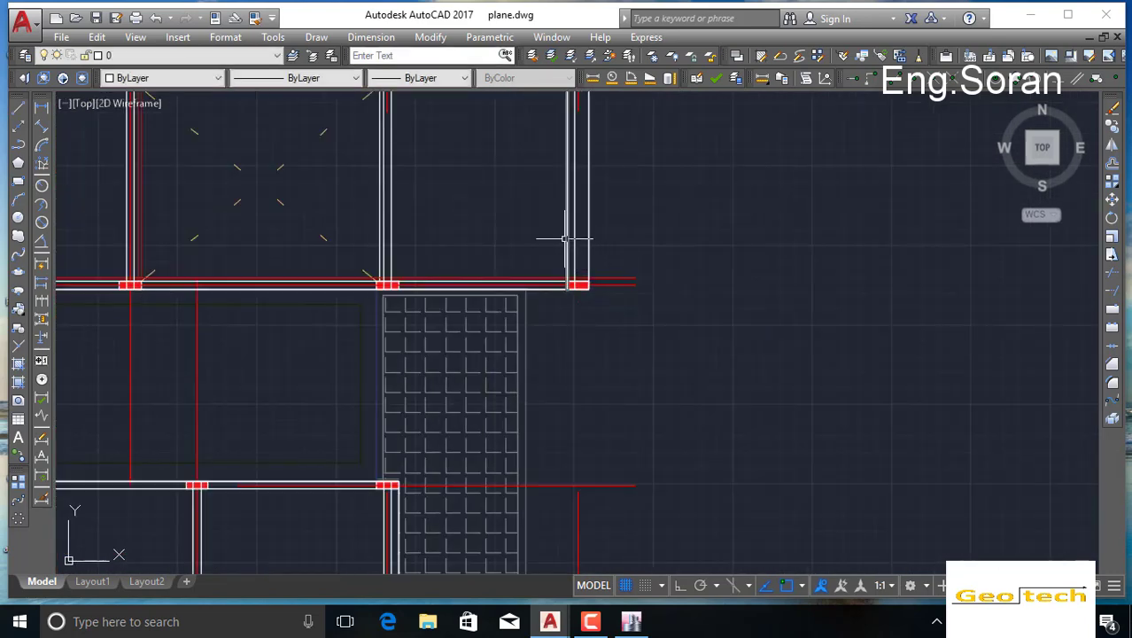
{"action": "left_click", "coordinate": [588, 190]}
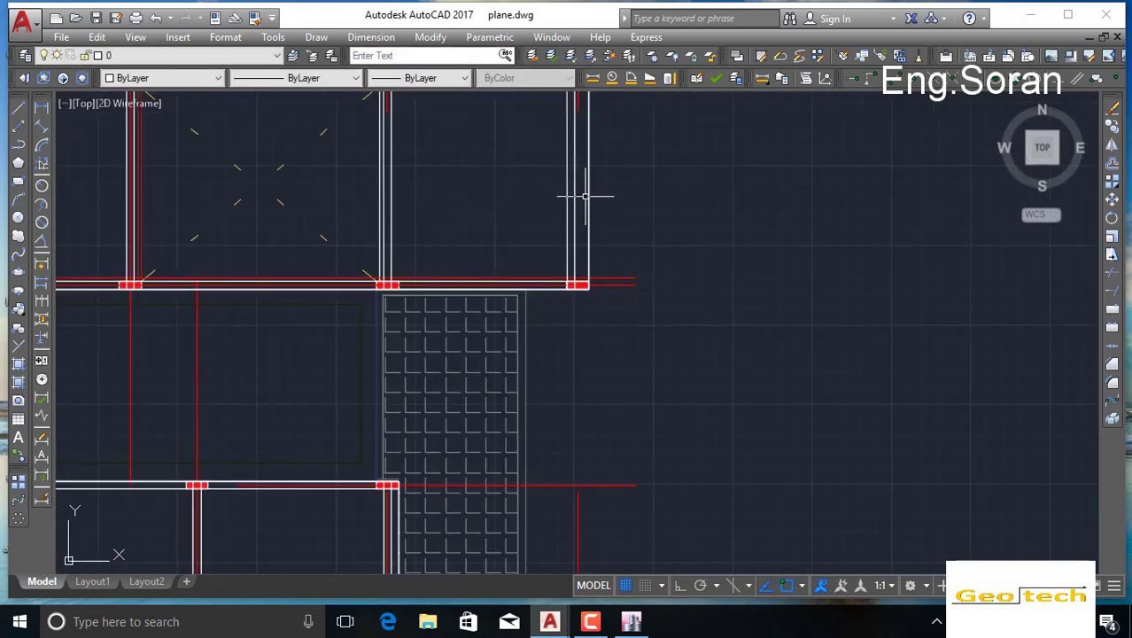
{"action": "left_click", "coordinate": [154, 61]}
{"action": "left_click", "coordinate": [152, 62]}
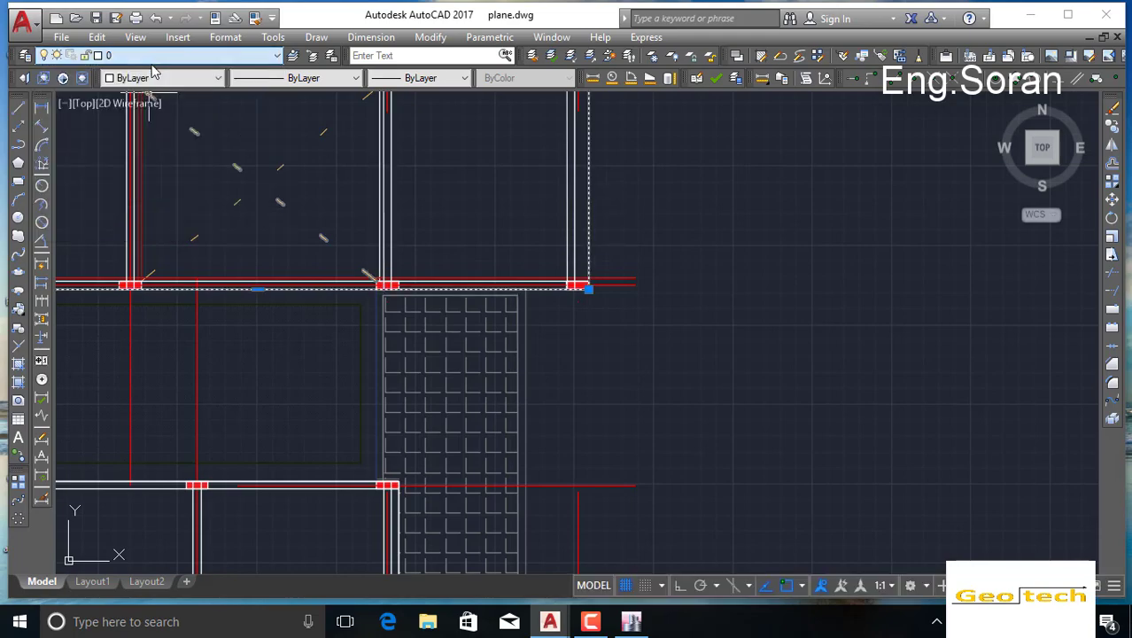
{"action": "left_click", "coordinate": [155, 78]}
{"action": "left_click", "coordinate": [155, 174]}
{"action": "scroll", "coordinate": [625, 250], "scroll_direction": "down", "scroll_amount": 5}
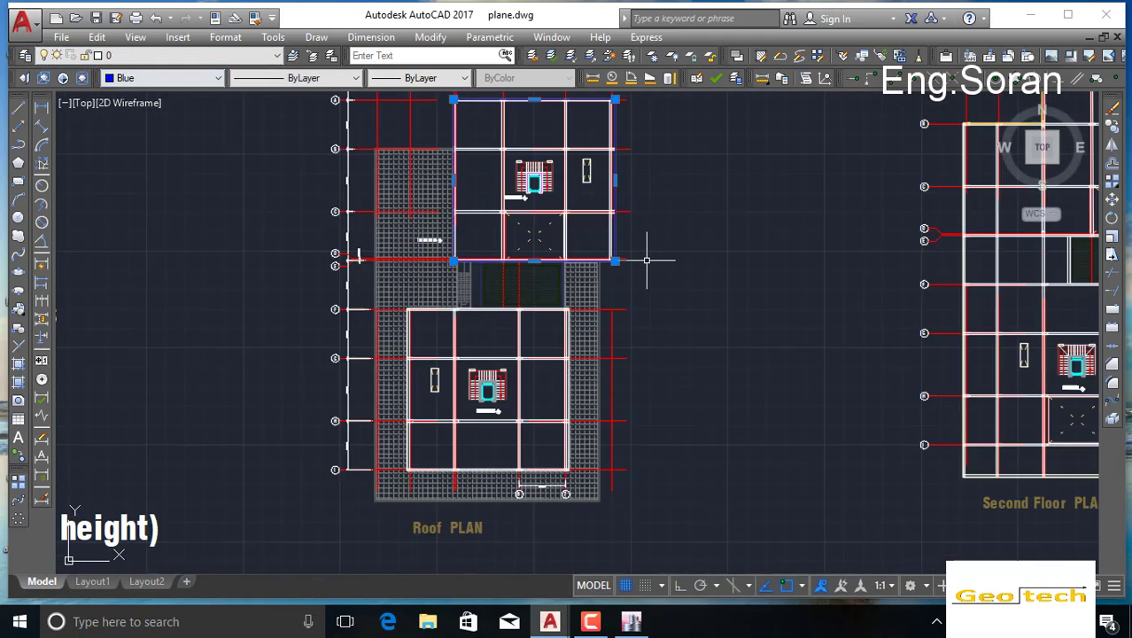
{"action": "middle_click_drag", "start_coordinate": [553, 327], "coordinate": [575, 232]}
{"action": "key", "text": "Escape"}
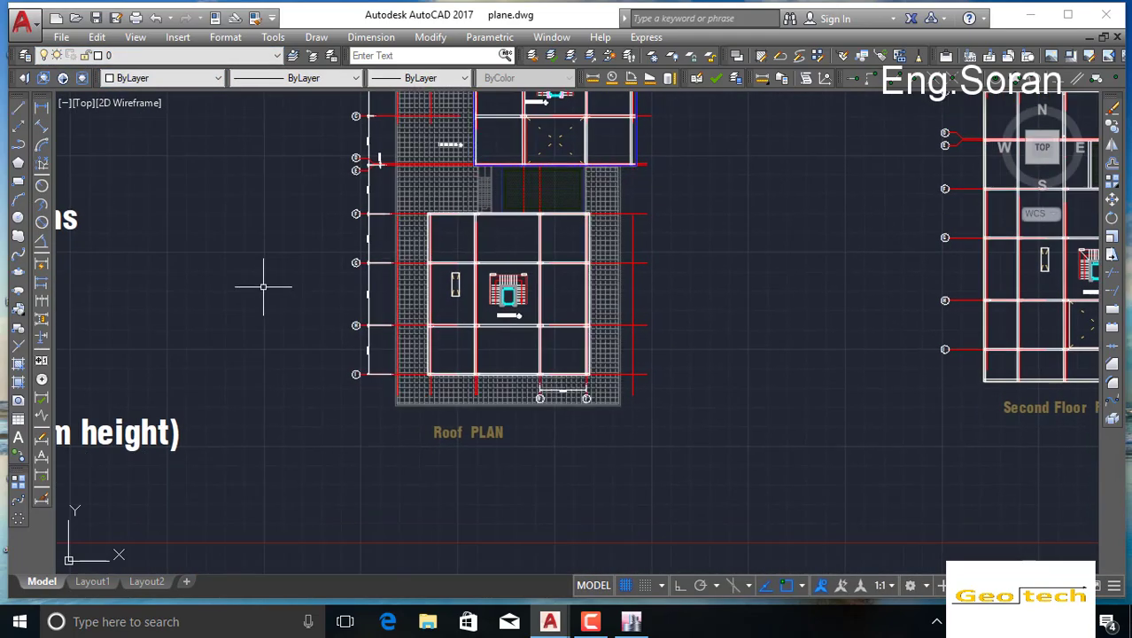
Step: Draw a rectangle about 20.9 by 21 around the roof plan's lower block, between its opposite outer column corners
{"action": "left_click", "coordinate": [19, 182]}
{"action": "scroll", "coordinate": [495, 285], "scroll_direction": "up", "scroll_amount": 6}
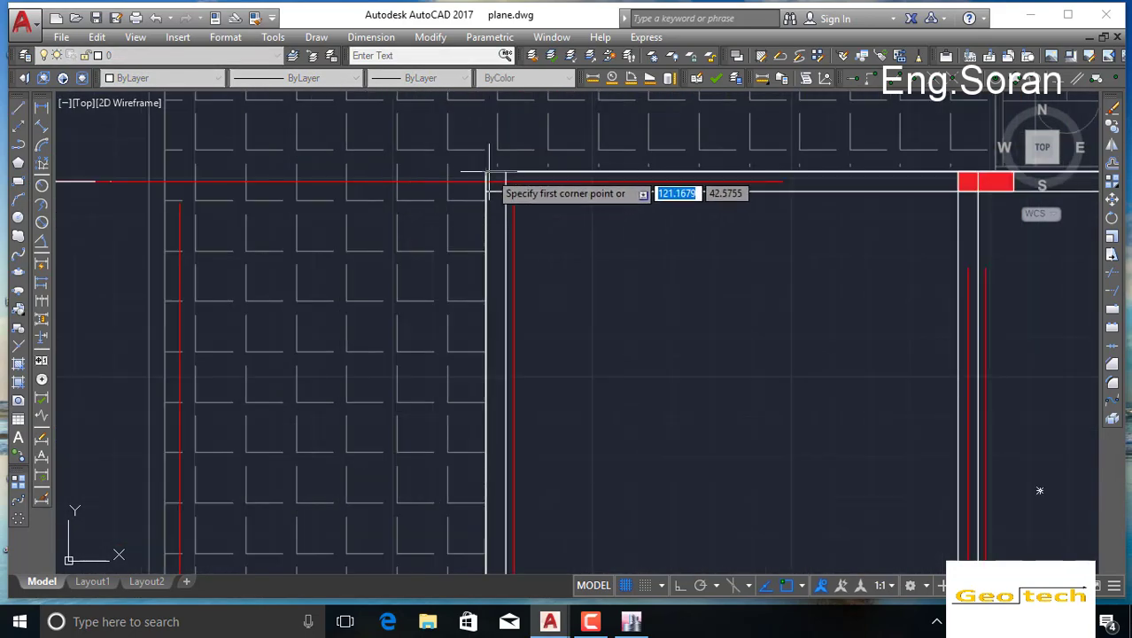
{"action": "scroll", "coordinate": [484, 169], "scroll_direction": "down", "scroll_amount": 8}
{"action": "scroll", "coordinate": [708, 380], "scroll_direction": "up", "scroll_amount": 2}
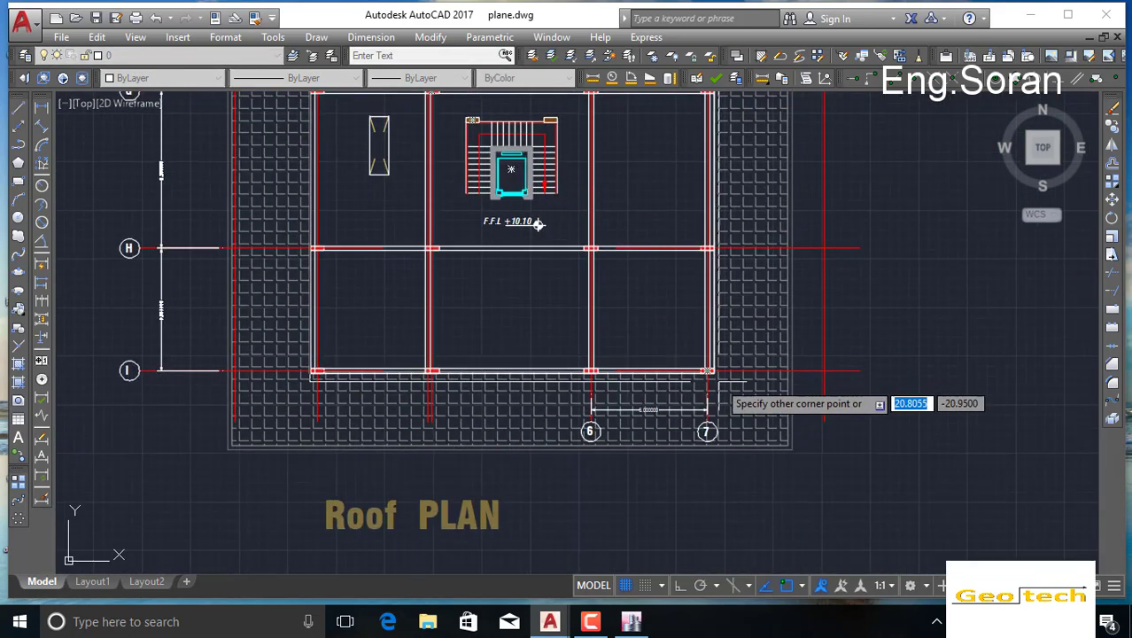
{"action": "scroll", "coordinate": [708, 372], "scroll_direction": "up", "scroll_amount": 5}
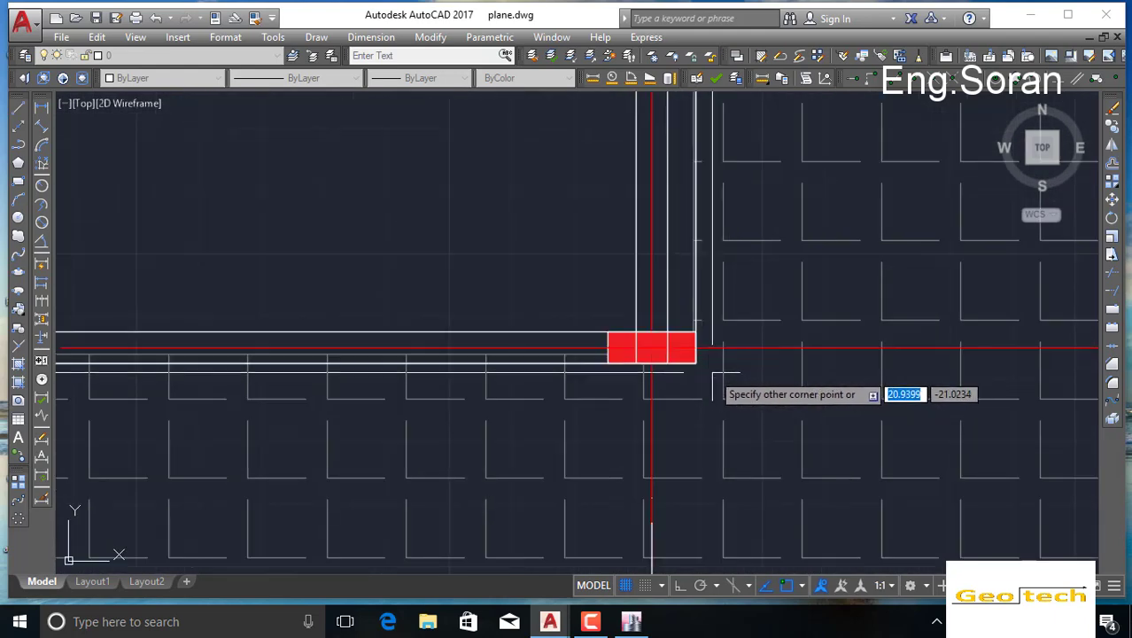
{"action": "left_click", "coordinate": [705, 362]}
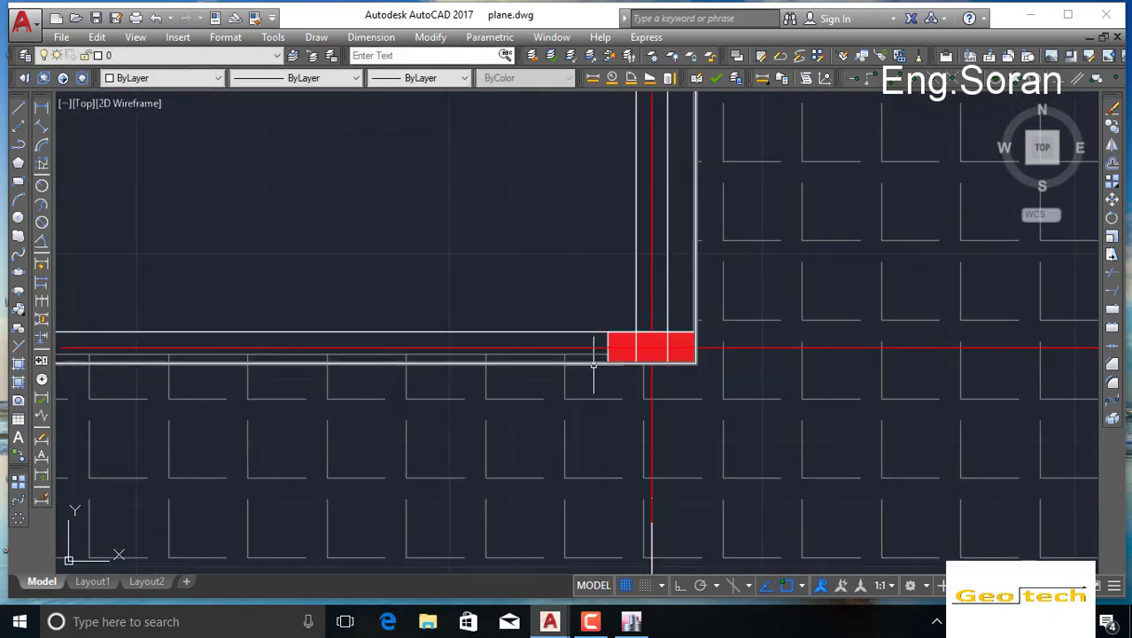
Step: Set the colour of the rectangle around the roof plan's lower block to Blue
{"action": "left_click", "coordinate": [193, 79]}
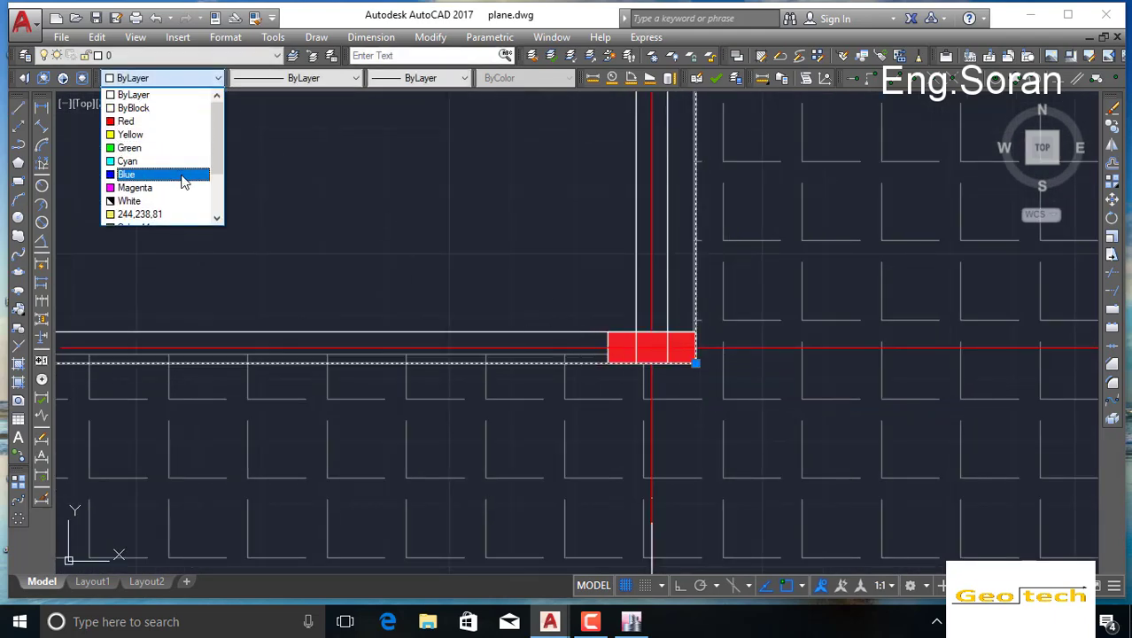
{"action": "left_click", "coordinate": [182, 176]}
{"action": "scroll", "coordinate": [606, 260], "scroll_direction": "down", "scroll_amount": 10}
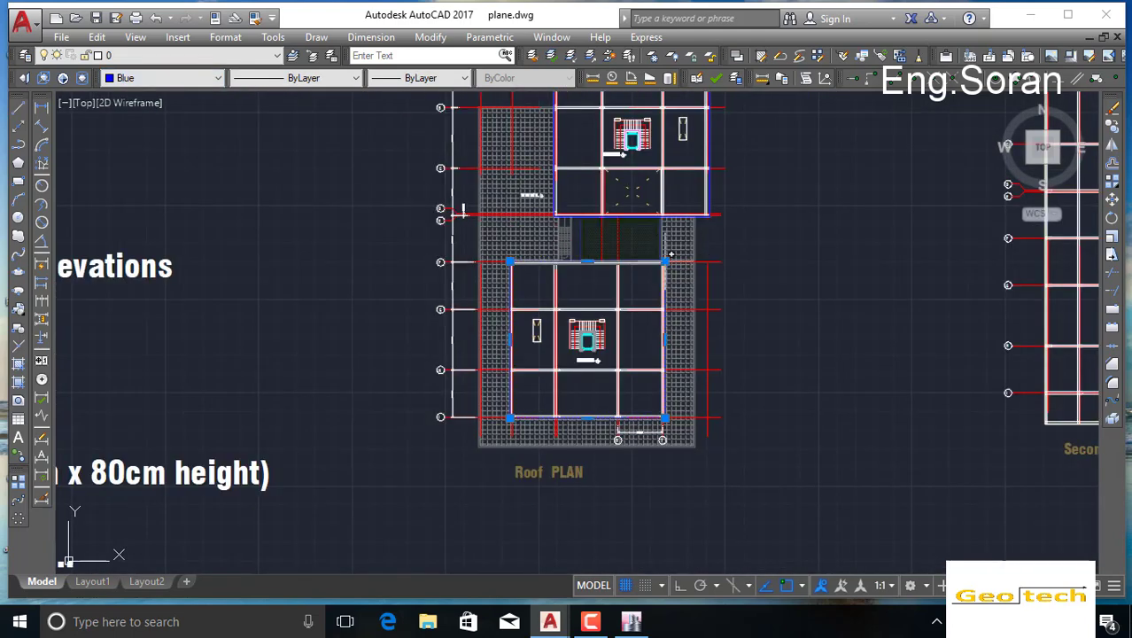
Step: Start a copy of the lower block's blue rectangle, using its corner near the garden strip on the grid 7 side as base point
{"action": "left_click", "coordinate": [1111, 131]}
{"action": "scroll", "coordinate": [671, 258], "scroll_direction": "up", "scroll_amount": 6}
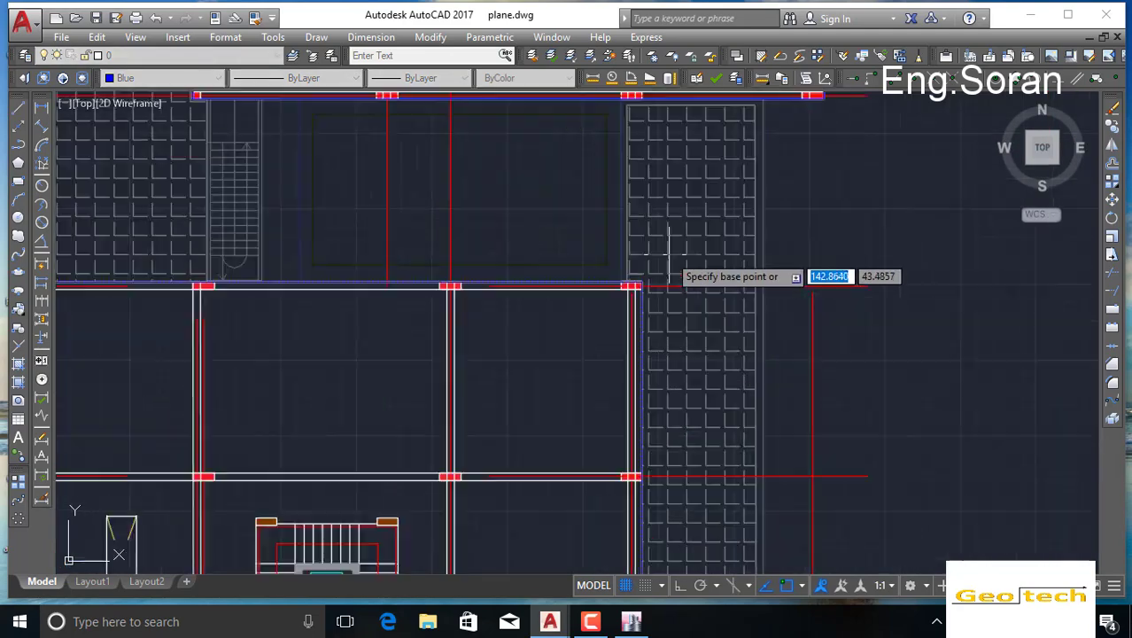
{"action": "scroll", "coordinate": [912, 295], "scroll_direction": "down", "scroll_amount": 7}
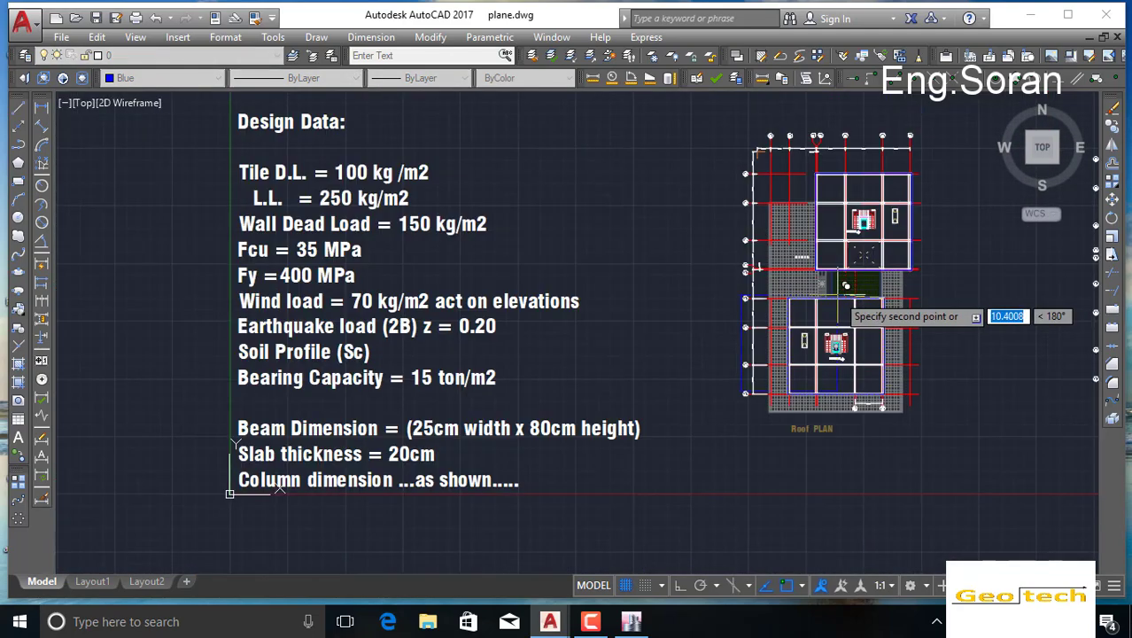
Step: Place the rectangle copy on the far Ground Floor plan, at the outer corner of the second-to-last column in the row above the lower staircase
{"action": "middle_click_drag", "start_coordinate": [834, 295], "coordinate": [215, 242]}
{"action": "scroll", "coordinate": [665, 249], "scroll_direction": "down", "scroll_amount": 3}
{"action": "middle_click_drag", "start_coordinate": [841, 256], "coordinate": [533, 243]}
{"action": "scroll", "coordinate": [630, 236], "scroll_direction": "up", "scroll_amount": 6}
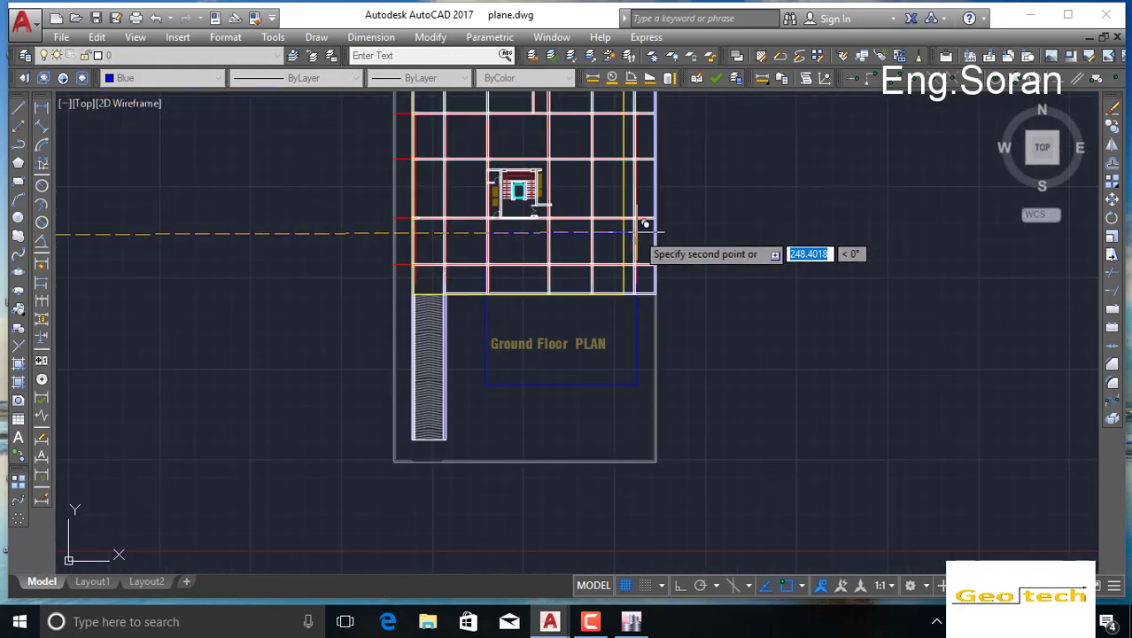
{"action": "scroll", "coordinate": [606, 243], "scroll_direction": "down", "scroll_amount": 8}
{"action": "scroll", "coordinate": [657, 244], "scroll_direction": "up", "scroll_amount": 2}
{"action": "scroll", "coordinate": [656, 252], "scroll_direction": "up", "scroll_amount": 5}
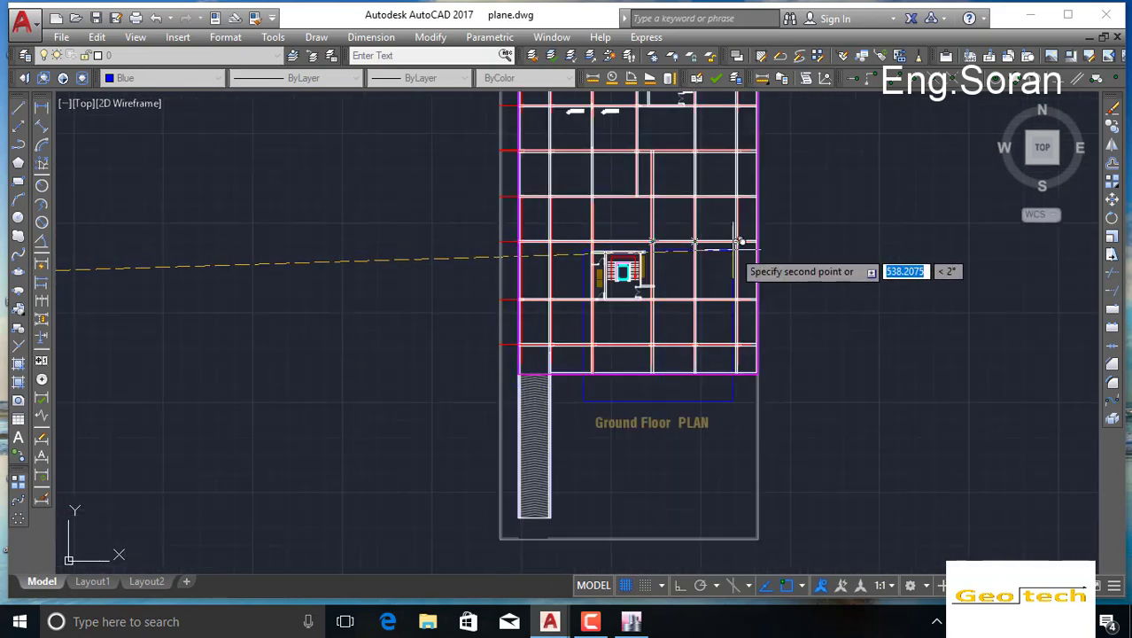
{"action": "middle_click_drag", "start_coordinate": [681, 245], "coordinate": [664, 398]}
{"action": "scroll", "coordinate": [691, 359], "scroll_direction": "down", "scroll_amount": 2}
{"action": "scroll", "coordinate": [632, 215], "scroll_direction": "up", "scroll_amount": 6}
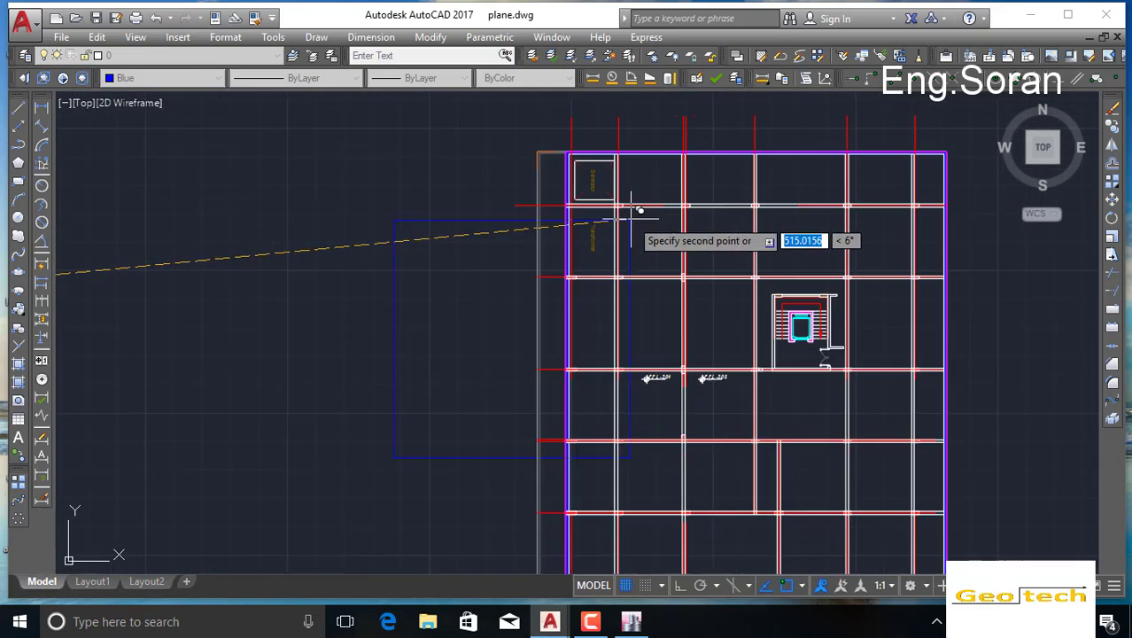
{"action": "scroll", "coordinate": [620, 284], "scroll_direction": "down", "scroll_amount": 9}
{"action": "scroll", "coordinate": [695, 363], "scroll_direction": "up", "scroll_amount": 5}
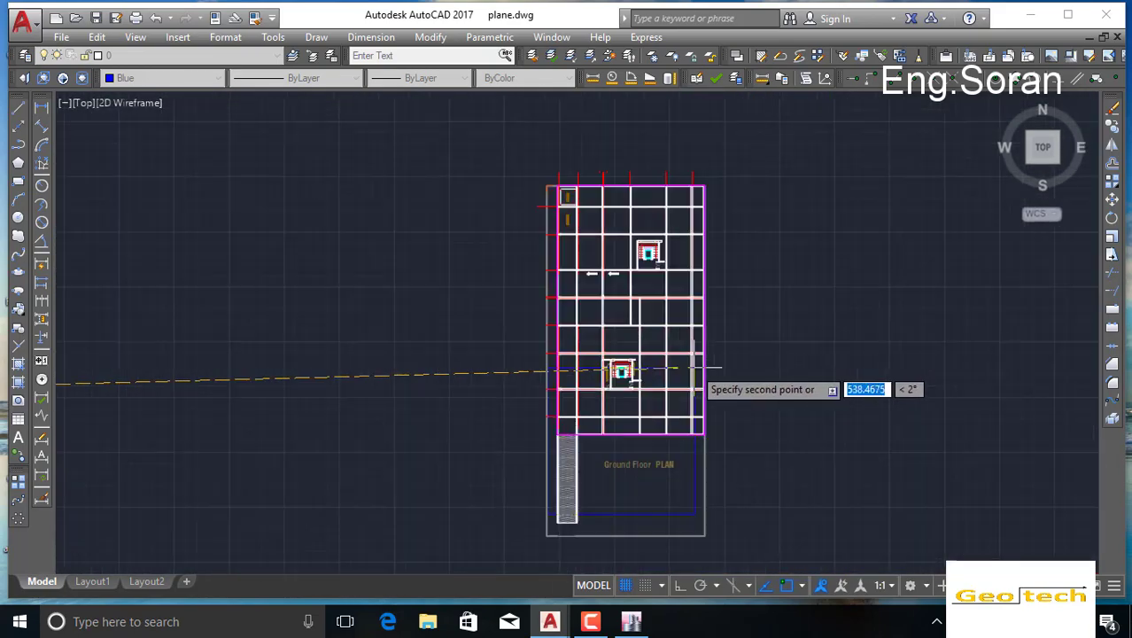
{"action": "scroll", "coordinate": [655, 337], "scroll_direction": "up", "scroll_amount": 2}
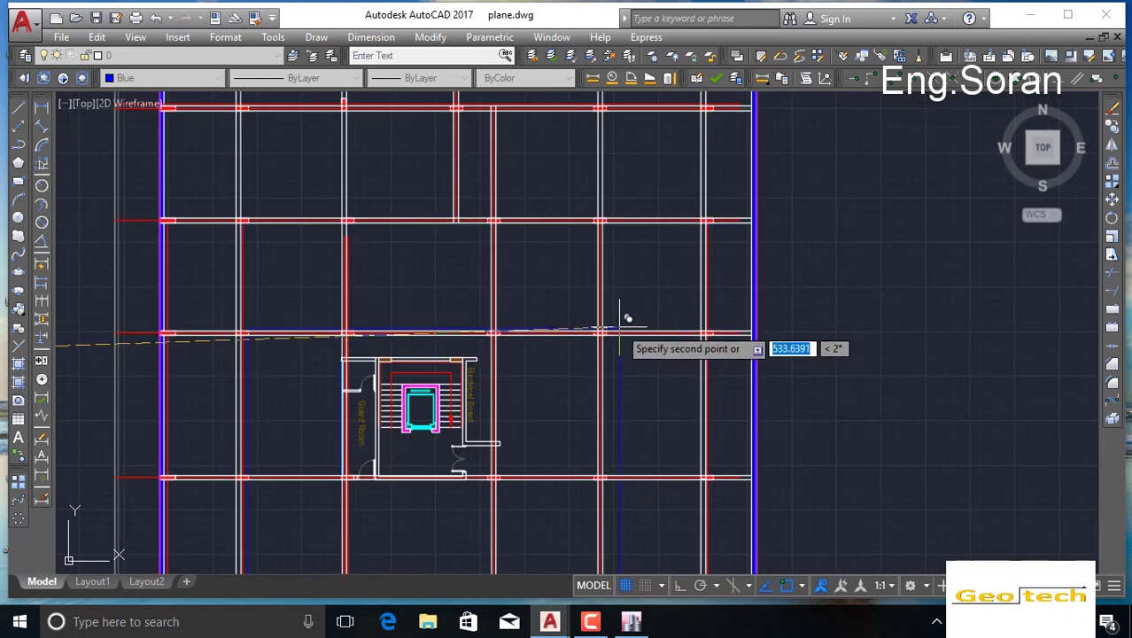
{"action": "scroll", "coordinate": [611, 331], "scroll_direction": "up", "scroll_amount": 5}
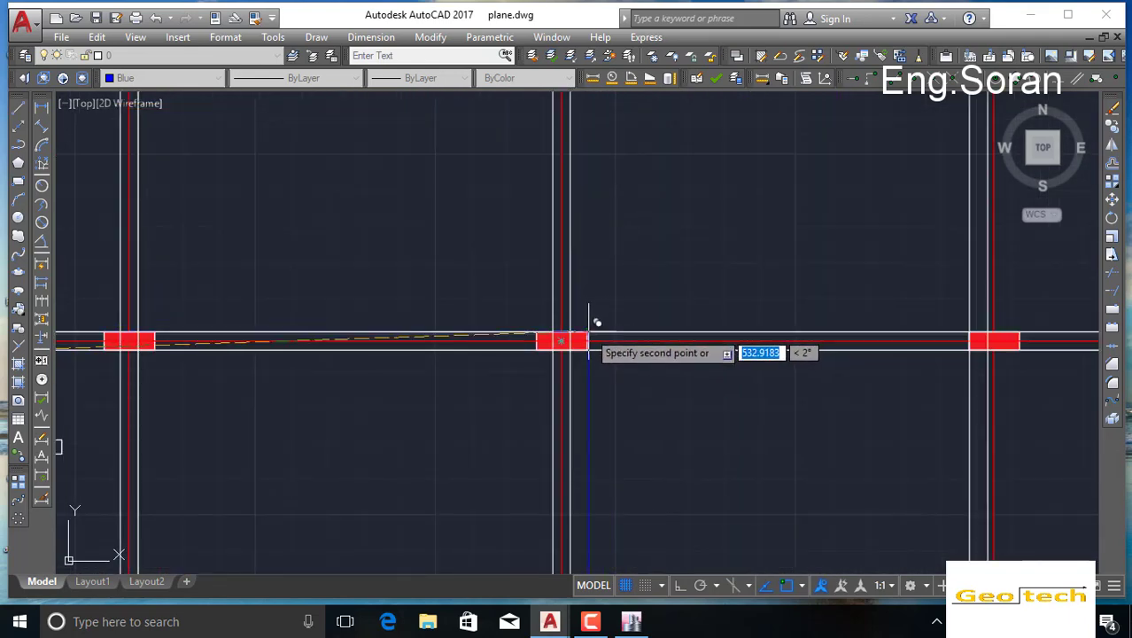
{"action": "scroll", "coordinate": [587, 341], "scroll_direction": "down", "scroll_amount": 5}
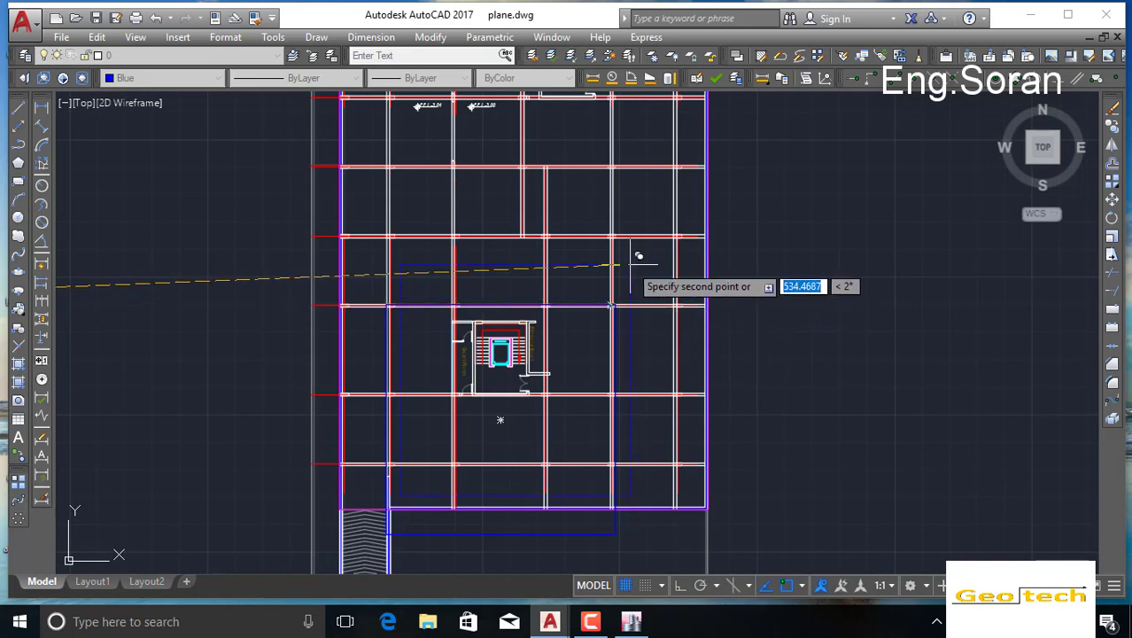
{"action": "mouse_move", "coordinate": [595, 191]}
{"action": "middle_mouse_down"}
{"action": "mouse_move", "coordinate": [621, 341]}
{"action": "mouse_move", "coordinate": [829, 353]}
{"action": "middle_mouse_up"}
{"action": "scroll", "coordinate": [636, 317], "scroll_direction": "down", "scroll_amount": 4}
{"action": "key", "text": "Escape"}
Step: Start a copy of the roof plan's upper blue rectangle, using its corner at grids A and 8 as the base point
{"action": "scroll", "coordinate": [392, 280], "scroll_direction": "down", "scroll_amount": 2}
{"action": "scroll", "coordinate": [611, 323], "scroll_direction": "down", "scroll_amount": 5}
{"action": "scroll", "coordinate": [414, 339], "scroll_direction": "up", "scroll_amount": 5}
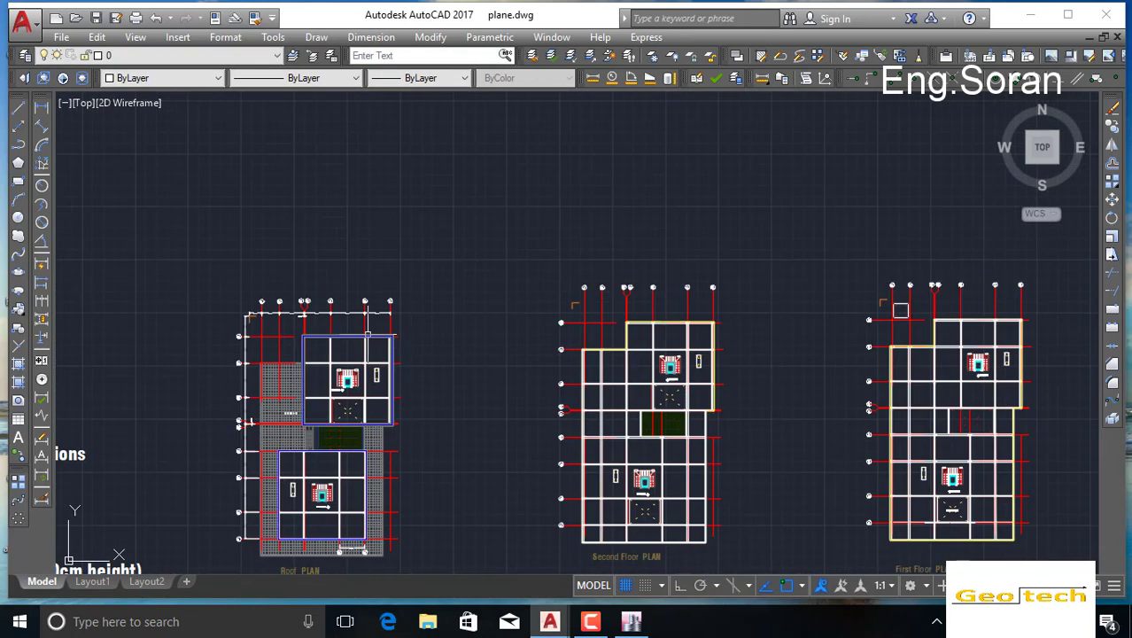
{"action": "scroll", "coordinate": [368, 333], "scroll_direction": "up", "scroll_amount": 8}
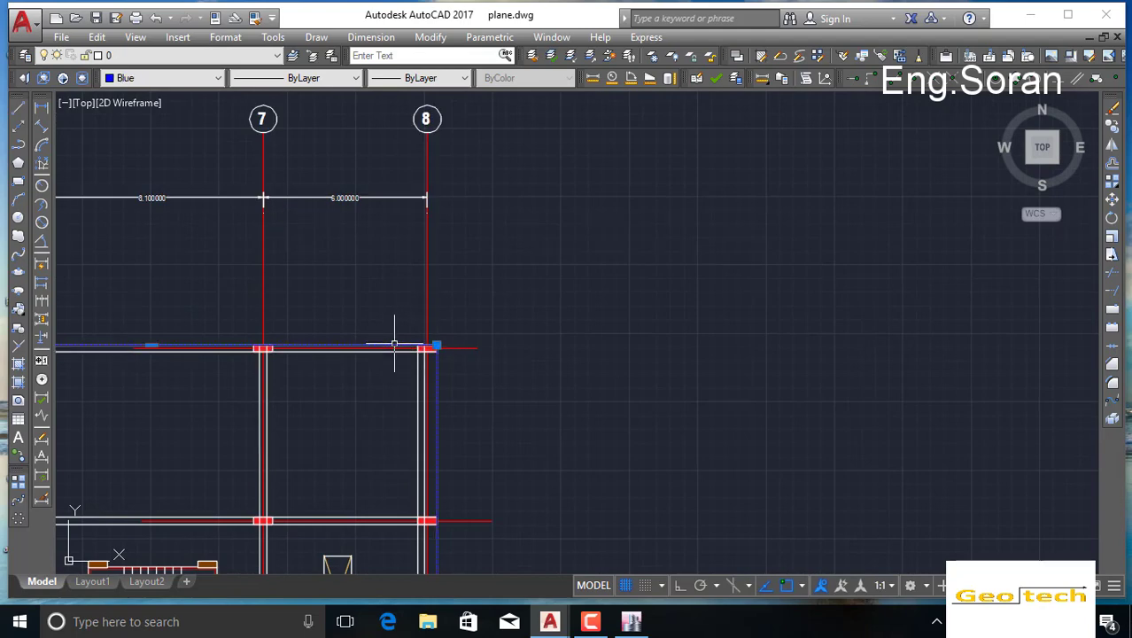
{"action": "left_click", "coordinate": [1112, 127]}
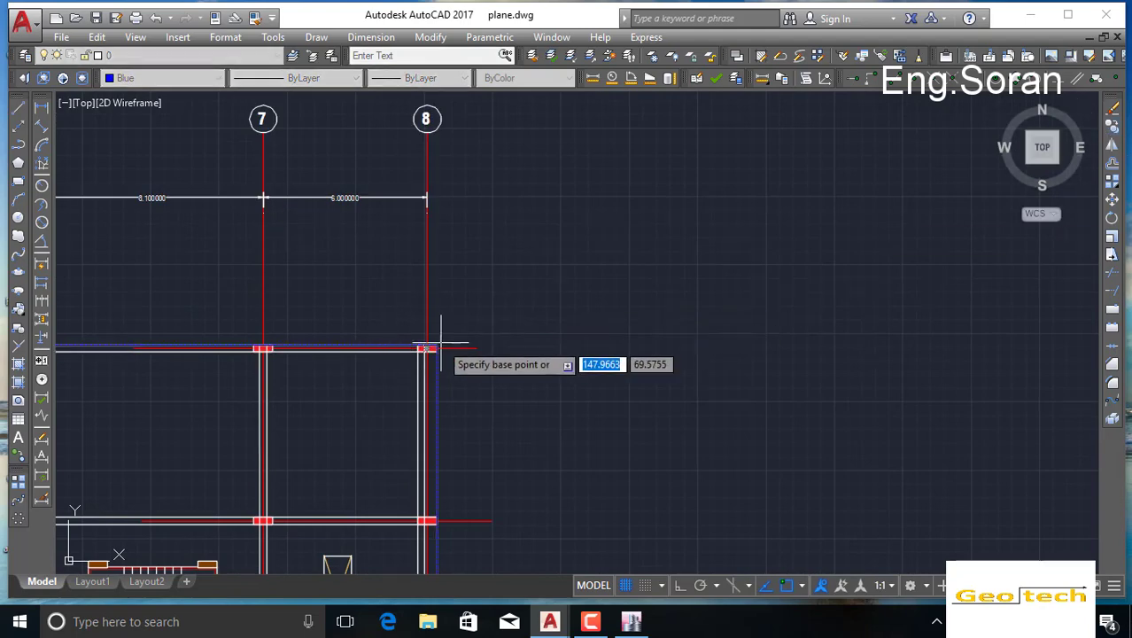
{"action": "scroll", "coordinate": [770, 327], "scroll_direction": "down", "scroll_amount": 8}
Step: Place the upper rectangle copy on the far Ground Floor plan, at the outer corner of the last column in the row below the generator
{"action": "middle_click_drag", "start_coordinate": [890, 327], "coordinate": [783, 321]}
{"action": "middle_click_drag", "start_coordinate": [902, 318], "coordinate": [646, 301]}
{"action": "middle_click_drag", "start_coordinate": [1001, 319], "coordinate": [510, 288]}
{"action": "mouse_move", "coordinate": [899, 247]}
{"action": "middle_mouse_down"}
{"action": "mouse_move", "coordinate": [657, 283]}
{"action": "mouse_move", "coordinate": [448, 272]}
{"action": "middle_mouse_up"}
{"action": "middle_click_drag", "start_coordinate": [1008, 294], "coordinate": [685, 294]}
{"action": "middle_click_drag", "start_coordinate": [940, 253], "coordinate": [643, 261]}
{"action": "scroll", "coordinate": [998, 215], "scroll_direction": "up", "scroll_amount": 2}
{"action": "scroll", "coordinate": [833, 177], "scroll_direction": "up", "scroll_amount": 3}
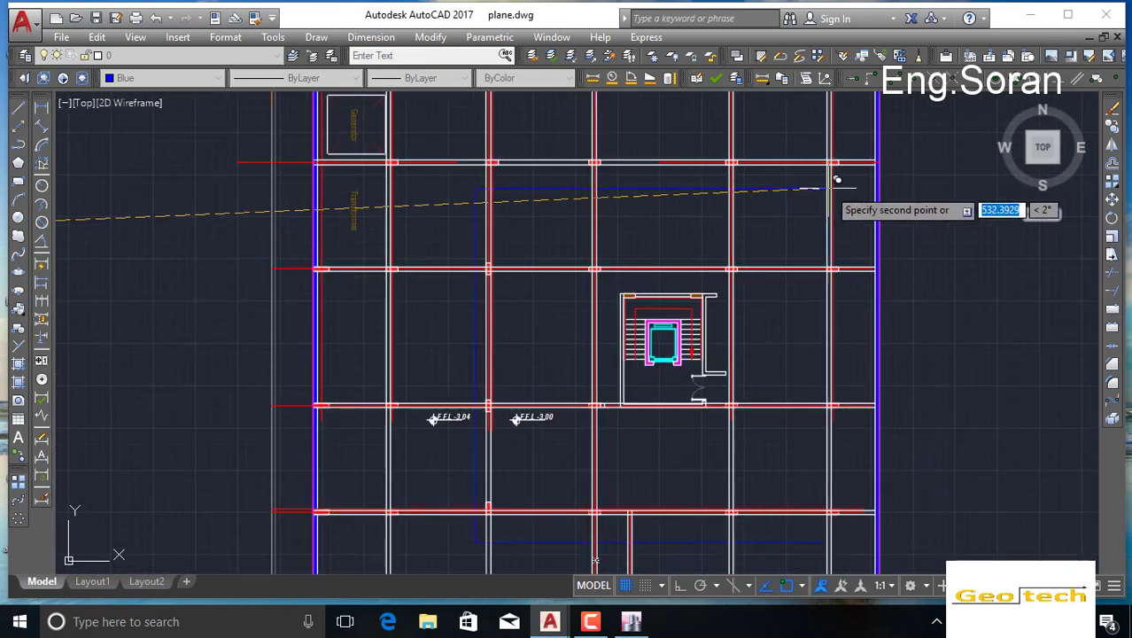
{"action": "scroll", "coordinate": [841, 155], "scroll_direction": "up", "scroll_amount": 2}
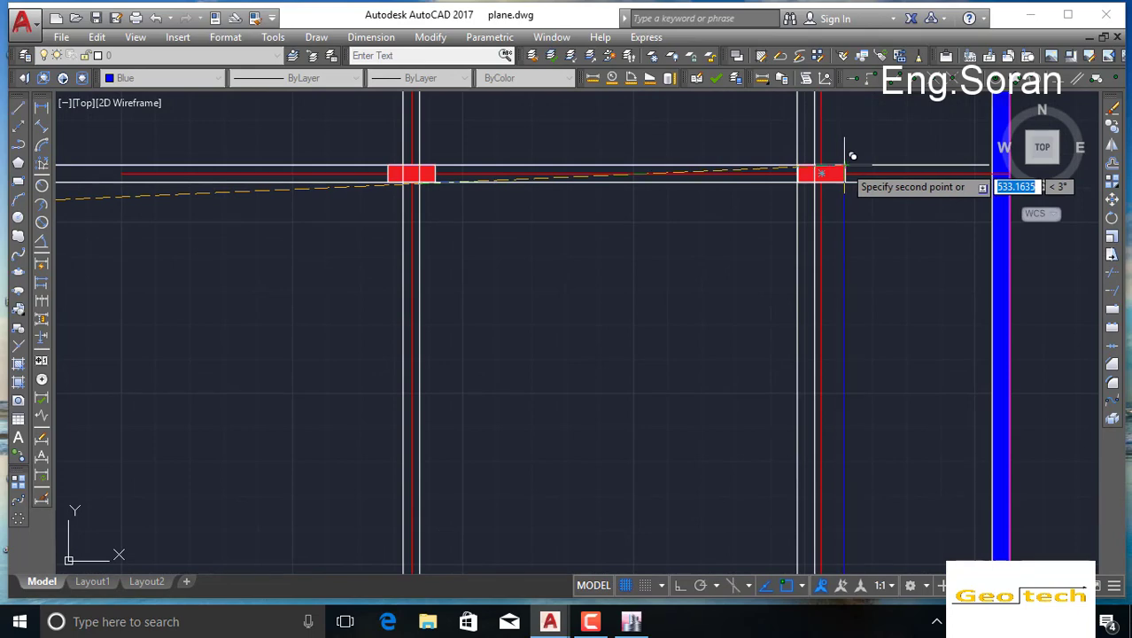
{"action": "scroll", "coordinate": [850, 168], "scroll_direction": "down", "scroll_amount": 5}
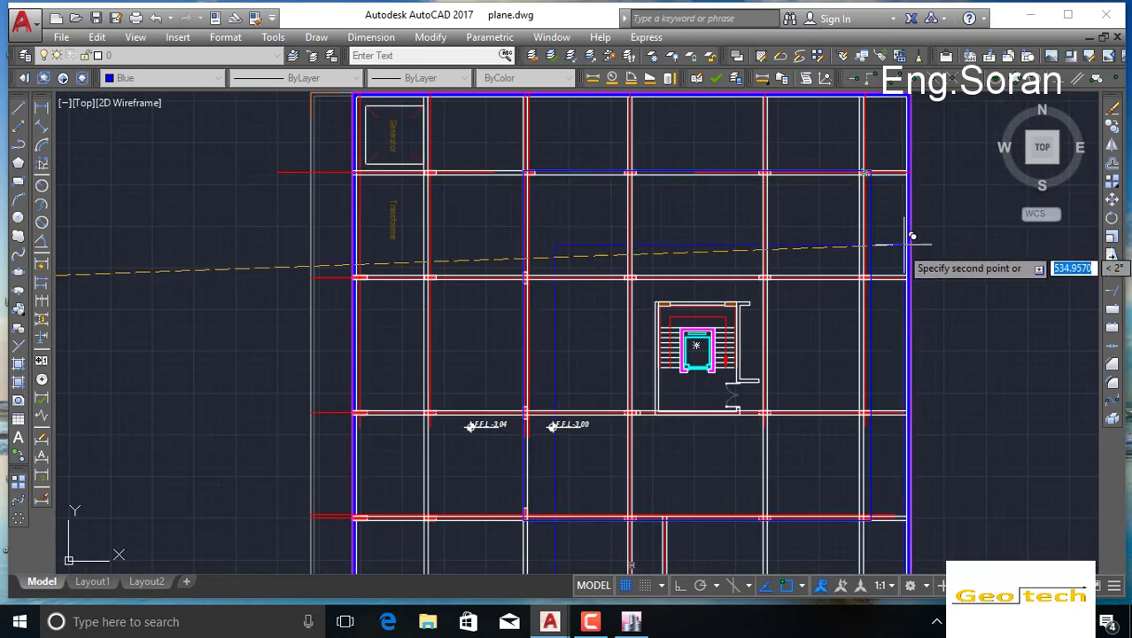
{"action": "left_click", "coordinate": [798, 264]}
{"action": "key", "text": "Escape"}
Step: Start moving the yellow outline from the other Ground Floor plan, using its outer column corner in the row below the generator as base point
{"action": "scroll", "coordinate": [788, 264], "scroll_direction": "down", "scroll_amount": 5}
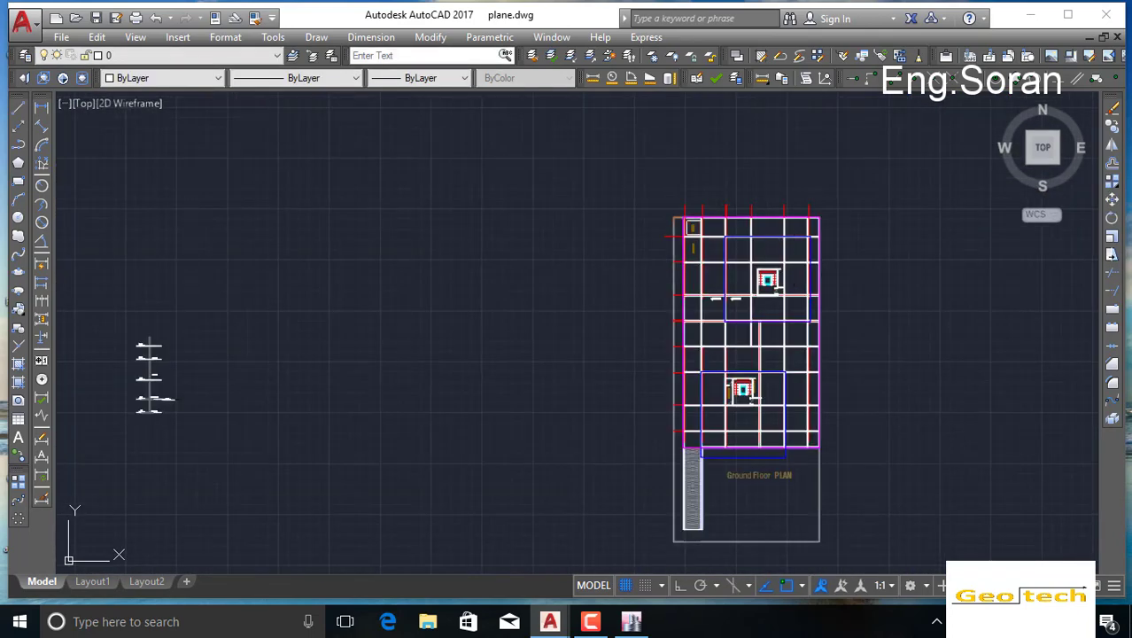
{"action": "middle_click_drag", "start_coordinate": [97, 258], "coordinate": [619, 271]}
{"action": "scroll", "coordinate": [497, 271], "scroll_direction": "down", "scroll_amount": 2}
{"action": "scroll", "coordinate": [234, 266], "scroll_direction": "up", "scroll_amount": 6}
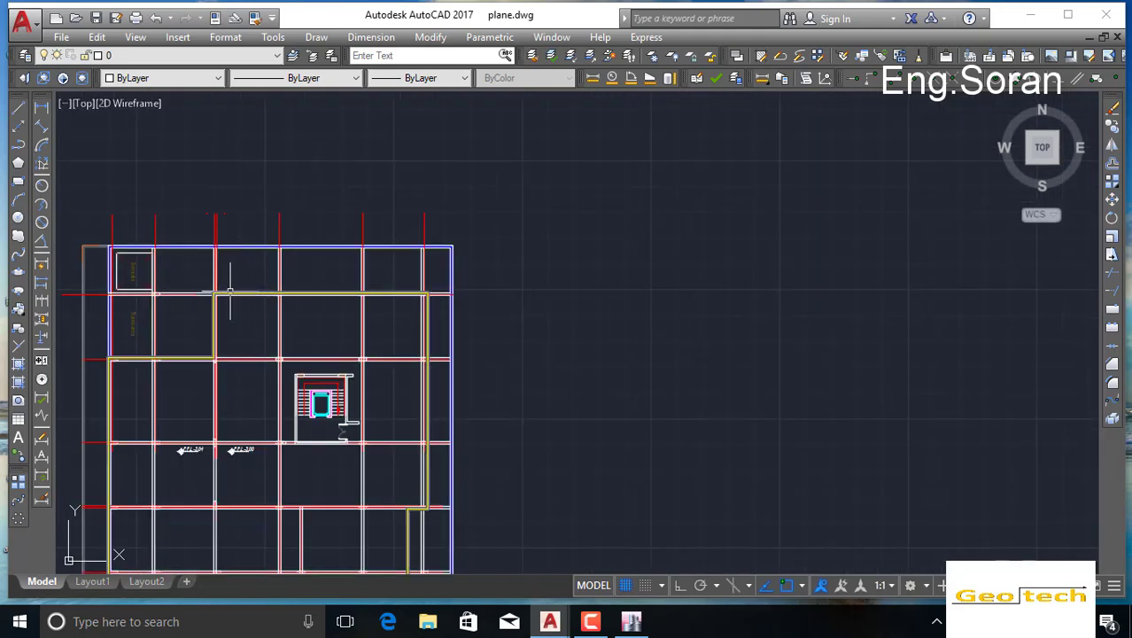
{"action": "scroll", "coordinate": [230, 291], "scroll_direction": "up", "scroll_amount": 5}
{"action": "left_click", "coordinate": [228, 293]}
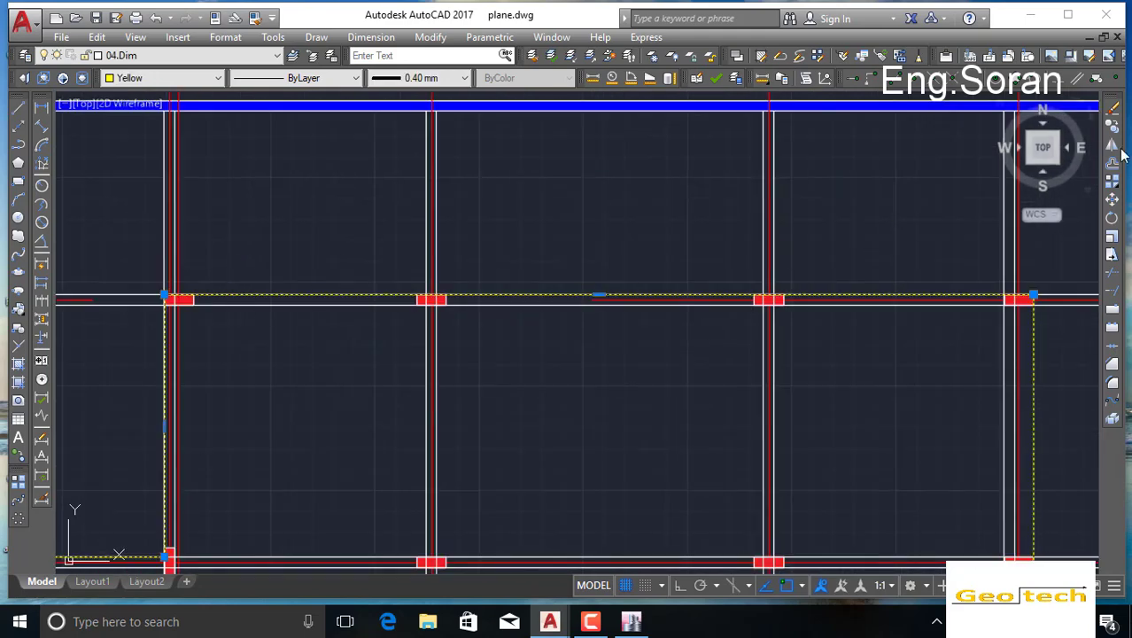
{"action": "left_click", "coordinate": [1113, 199]}
{"action": "middle_click_drag", "start_coordinate": [915, 292], "coordinate": [656, 259]}
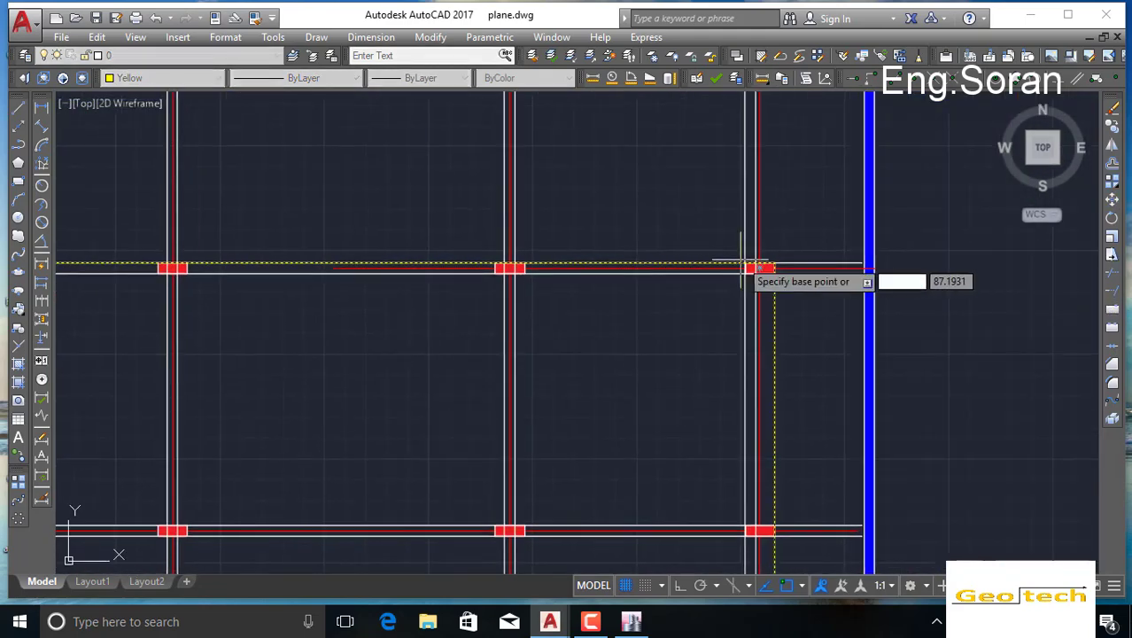
{"action": "left_click", "coordinate": [775, 263]}
Step: Place the yellow outline on the Ground Floor plan holding the blue rectangles, at the upper rectangle's matching outer column corner
{"action": "scroll", "coordinate": [958, 217], "scroll_direction": "down", "scroll_amount": 7}
{"action": "middle_click_drag", "start_coordinate": [1054, 239], "coordinate": [459, 182]}
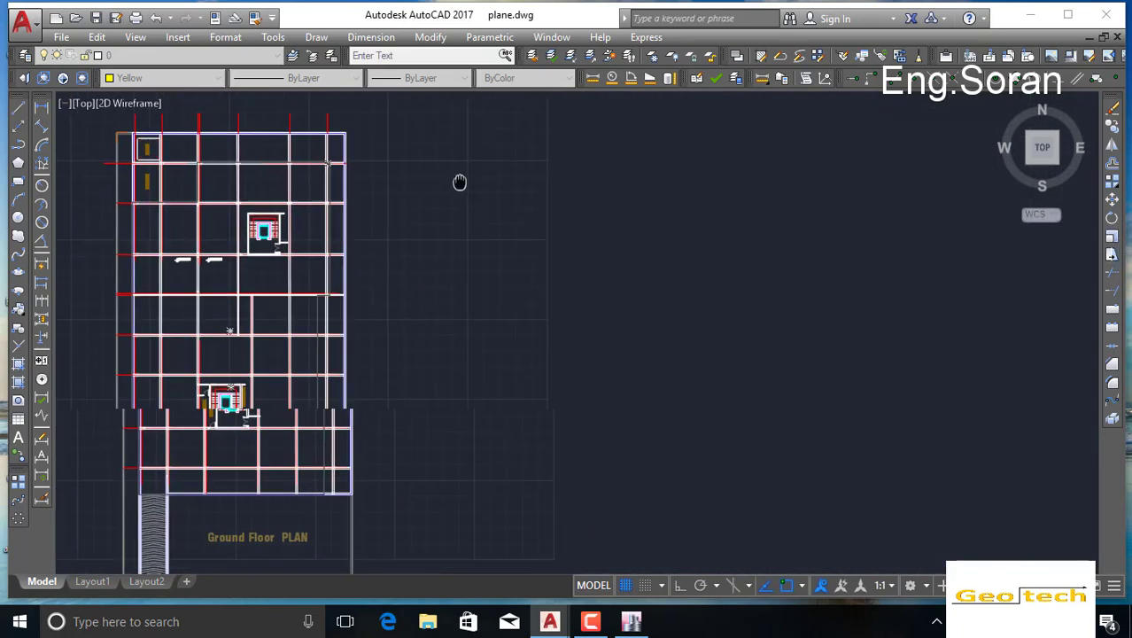
{"action": "scroll", "coordinate": [774, 227], "scroll_direction": "down", "scroll_amount": 4}
{"action": "middle_click_drag", "start_coordinate": [958, 233], "coordinate": [563, 194]}
{"action": "scroll", "coordinate": [819, 158], "scroll_direction": "up", "scroll_amount": 10}
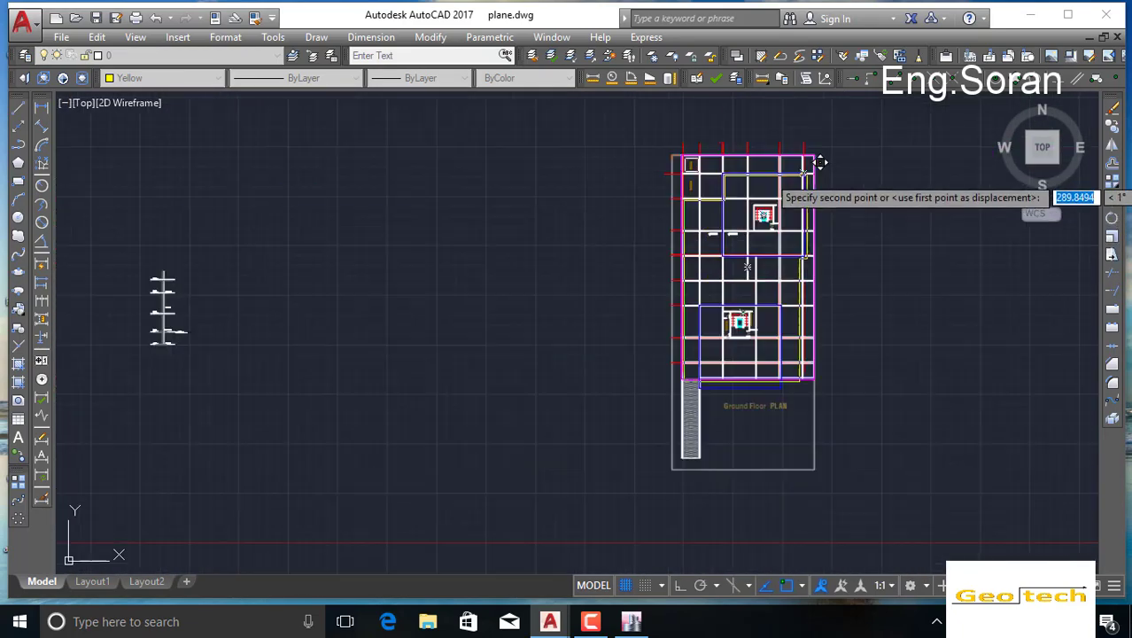
{"action": "left_click", "coordinate": [772, 179]}
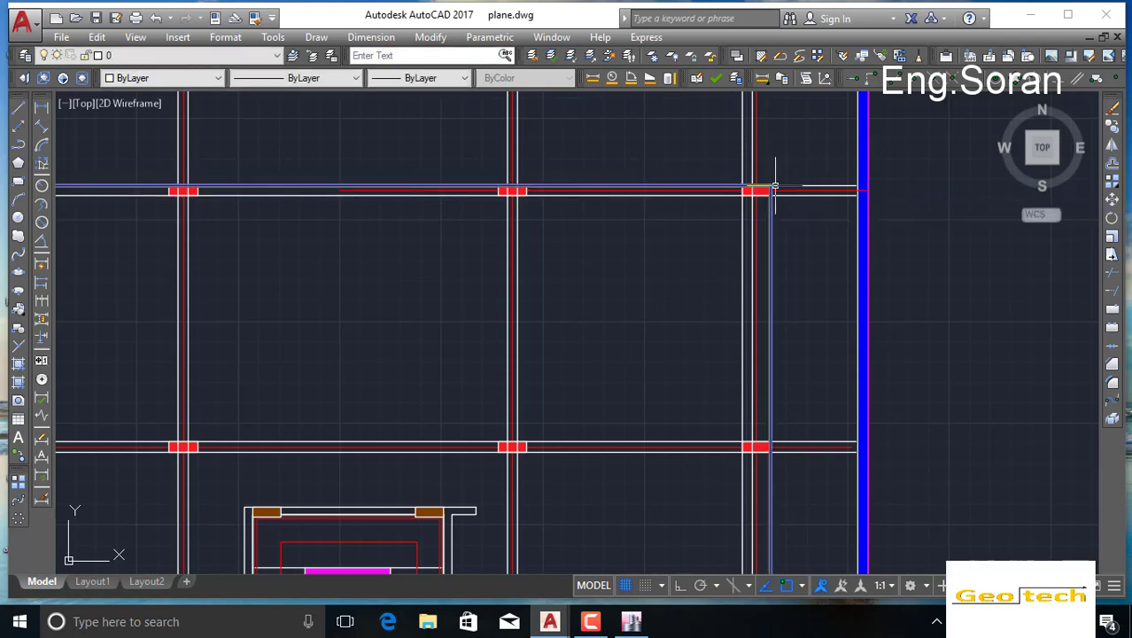
{"action": "scroll", "coordinate": [810, 141], "scroll_direction": "down", "scroll_amount": 12}
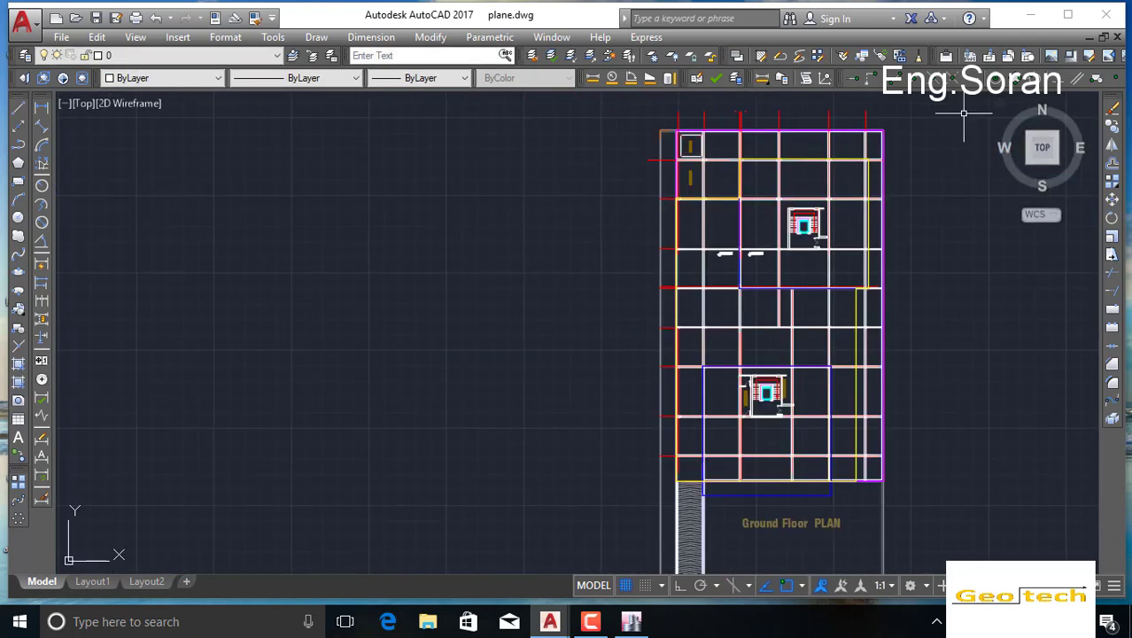
{"action": "middle_click_drag", "start_coordinate": [845, 285], "coordinate": [719, 229]}
{"action": "scroll", "coordinate": [719, 229], "scroll_direction": "up", "scroll_amount": 6}
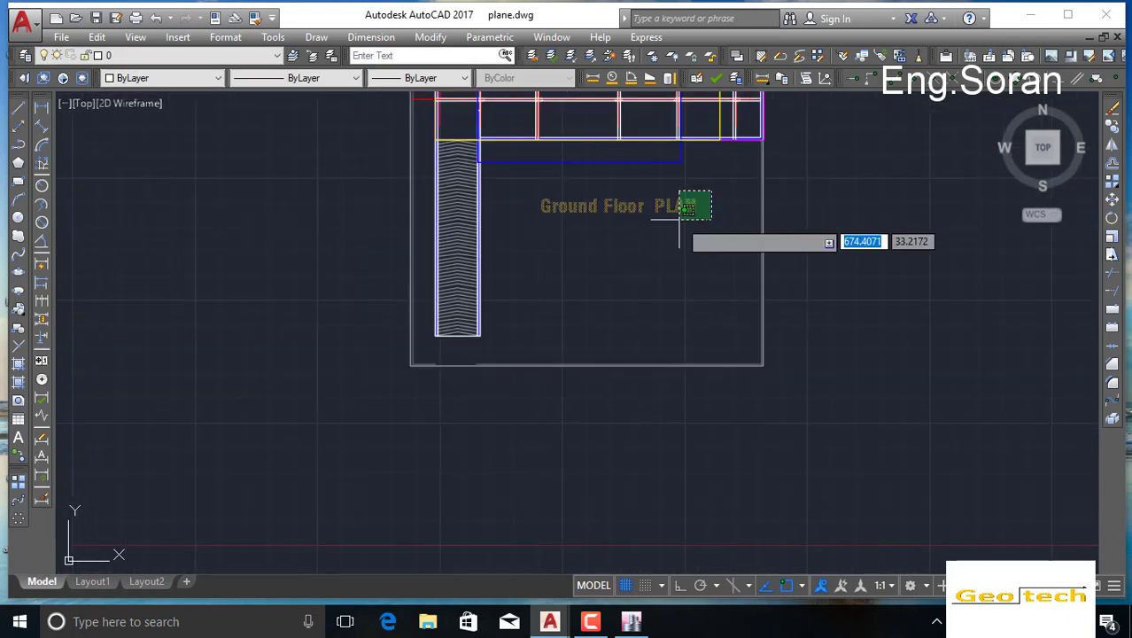
Step: Erase the "Ground Floor PLAN" title and the outer frame around the plan that holds the coloured outlines
{"action": "left_click", "coordinate": [695, 205]}
{"action": "left_click", "coordinate": [1110, 110]}
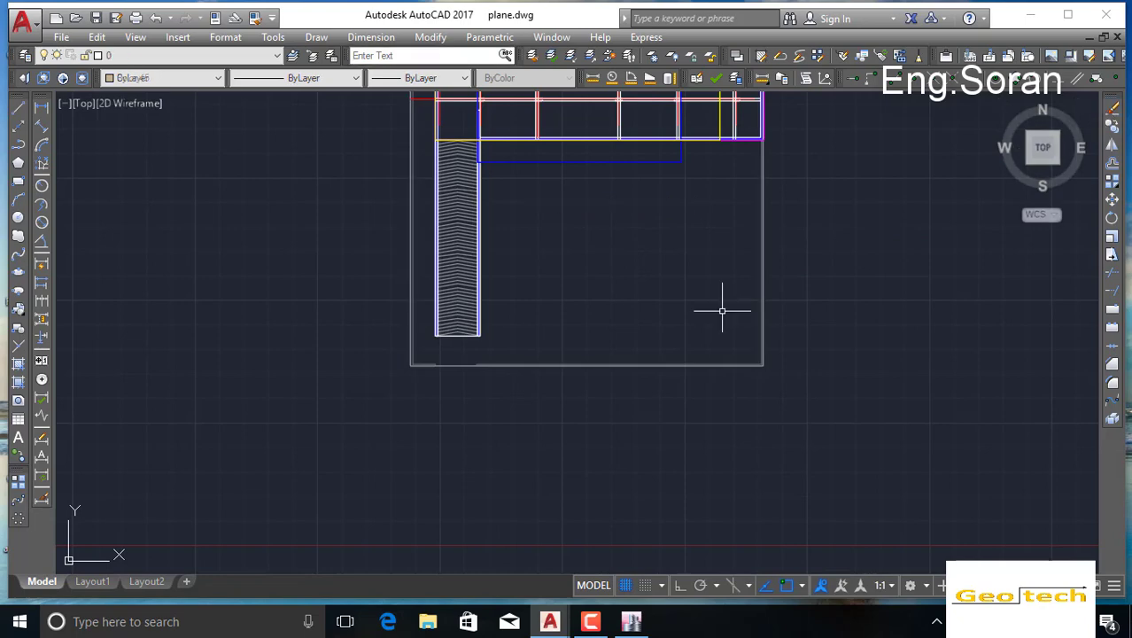
{"action": "left_click_drag", "start_coordinate": [808, 323], "coordinate": [718, 455]}
{"action": "left_click", "coordinate": [1112, 108]}
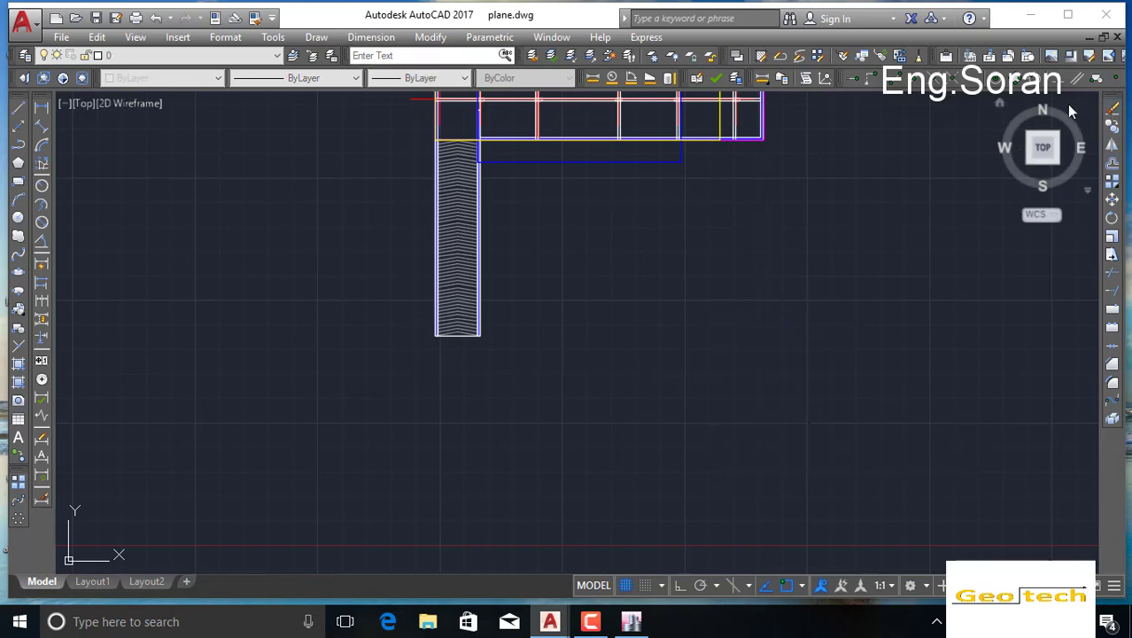
Step: Try to trim the ramp's wall lines below the lower edge of the overlaid Ground Floor plan
{"action": "middle_click_drag", "start_coordinate": [447, 309], "coordinate": [529, 412]}
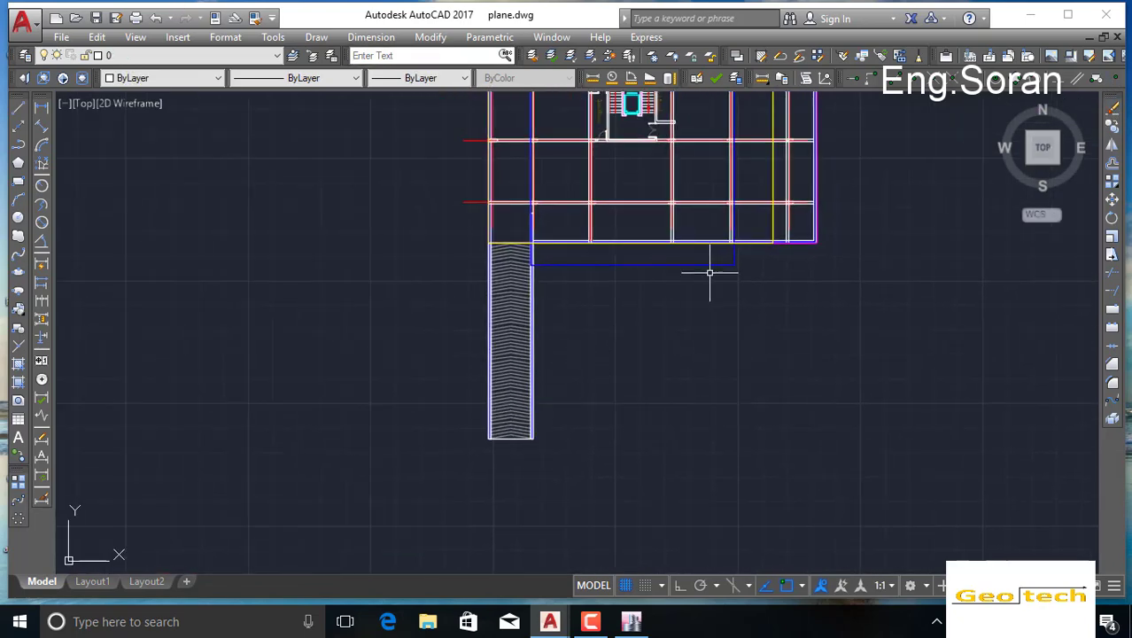
{"action": "middle_click_drag", "start_coordinate": [607, 278], "coordinate": [651, 388]}
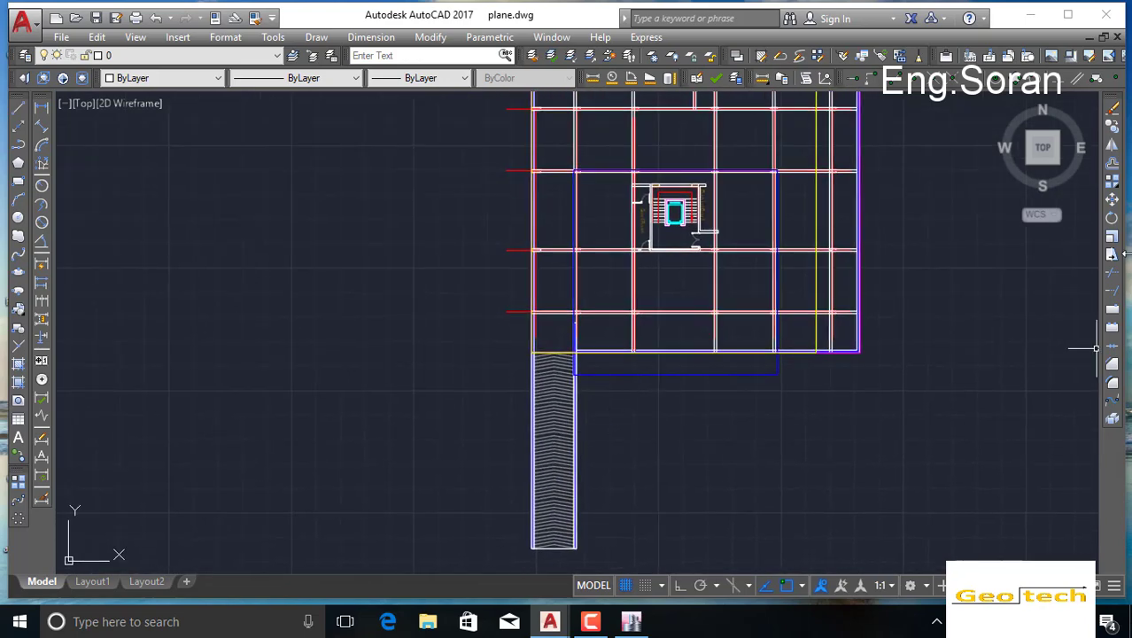
{"action": "left_click", "coordinate": [625, 449]}
{"action": "left_click", "coordinate": [627, 449]}
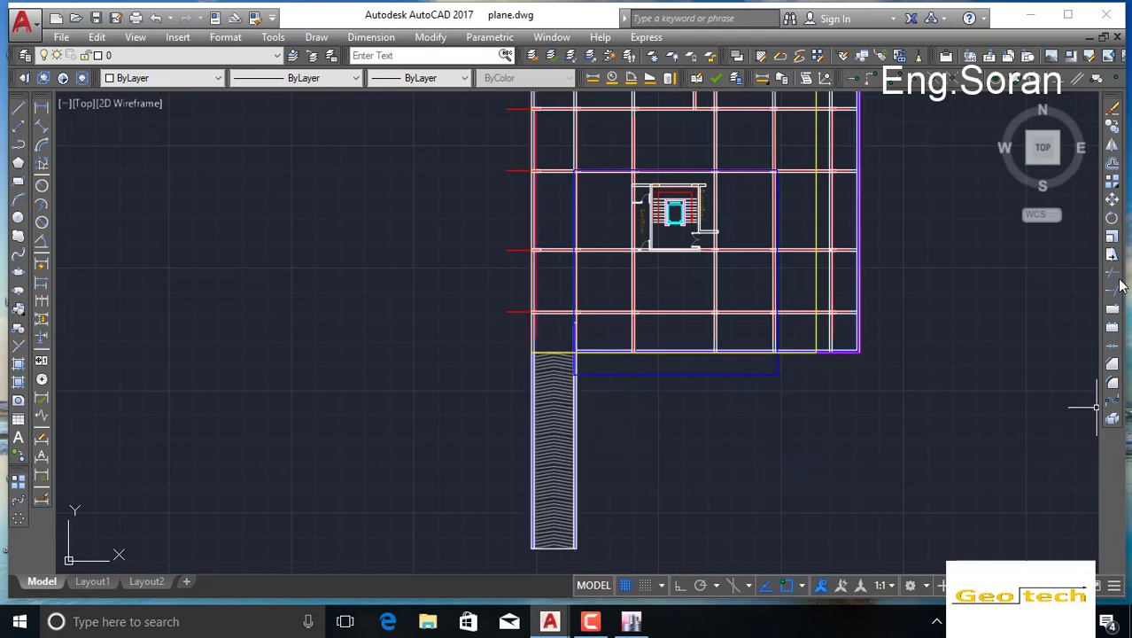
{"action": "left_click", "coordinate": [1118, 286]}
{"action": "key", "text": "Return"}
{"action": "scroll", "coordinate": [532, 359], "scroll_direction": "up", "scroll_amount": 2}
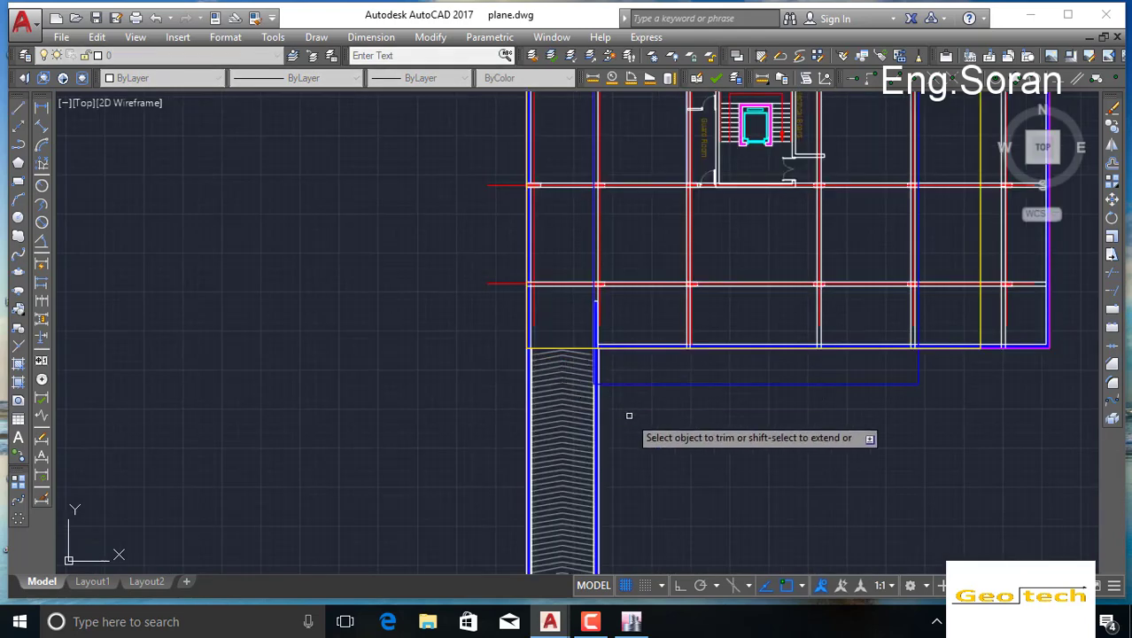
{"action": "scroll", "coordinate": [598, 383], "scroll_direction": "up", "scroll_amount": 5}
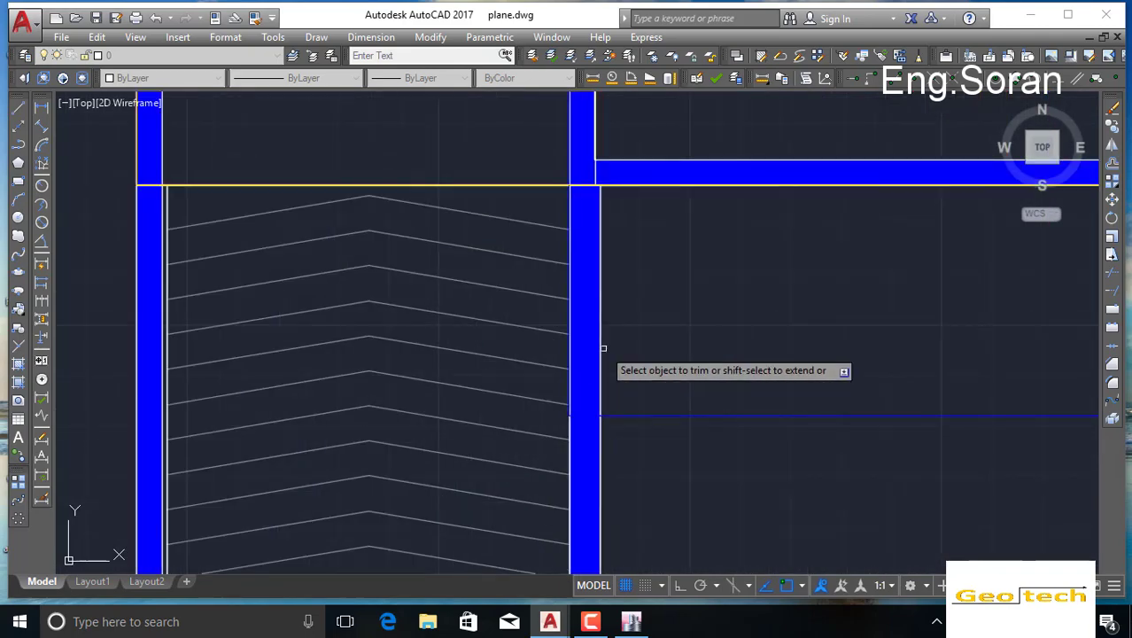
{"action": "scroll", "coordinate": [611, 399], "scroll_direction": "down", "scroll_amount": 2}
{"action": "left_click", "coordinate": [646, 470]}
{"action": "left_click", "coordinate": [182, 535]}
{"action": "scroll", "coordinate": [383, 465], "scroll_direction": "down", "scroll_amount": 3}
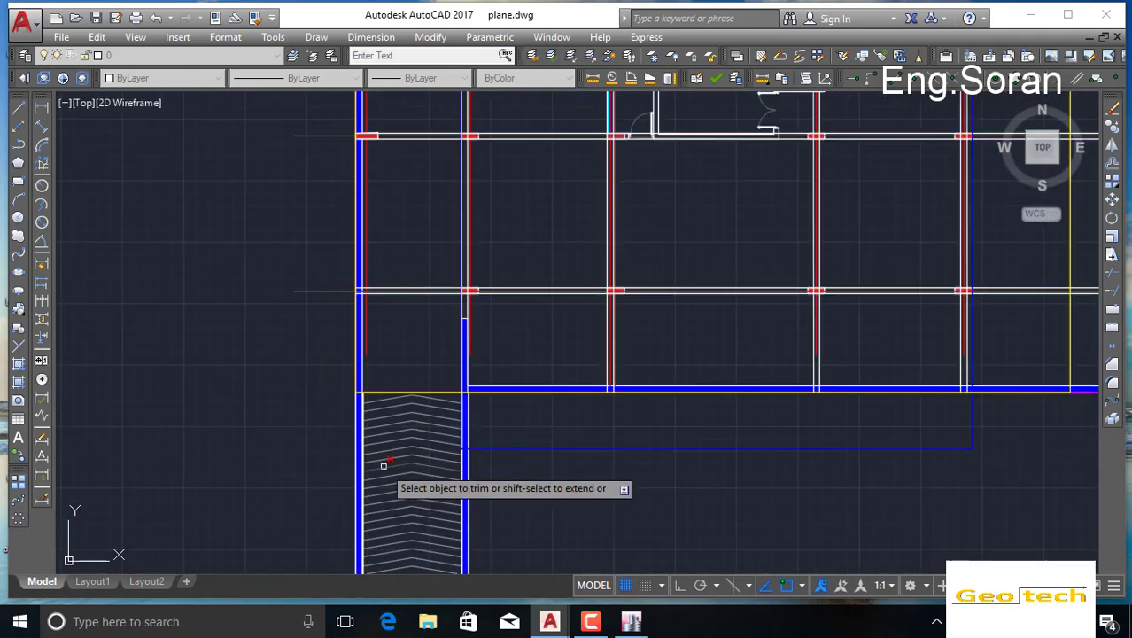
Step: Delete the solid blue hatch that fills the ramp walls and the plan's outer walls
{"action": "scroll", "coordinate": [384, 465], "scroll_direction": "up", "scroll_amount": 1}
{"action": "scroll", "coordinate": [462, 455], "scroll_direction": "up", "scroll_amount": 2}
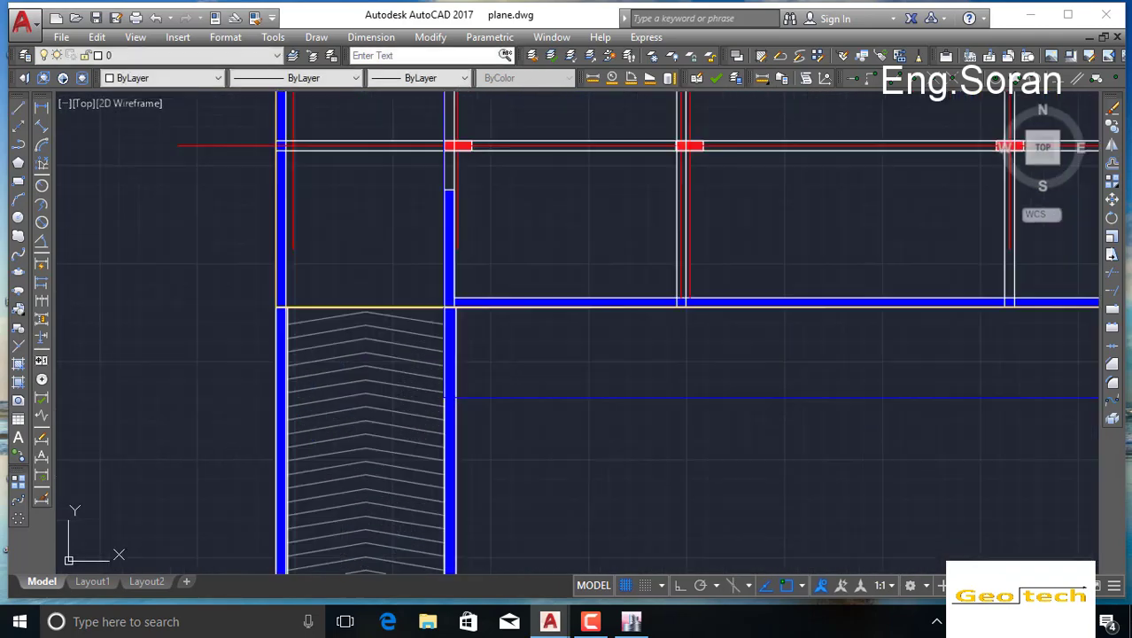
{"action": "scroll", "coordinate": [458, 457], "scroll_direction": "up", "scroll_amount": 2}
{"action": "left_click", "coordinate": [447, 471]}
{"action": "key", "text": "Delete"}
{"action": "scroll", "coordinate": [453, 454], "scroll_direction": "down", "scroll_amount": 4}
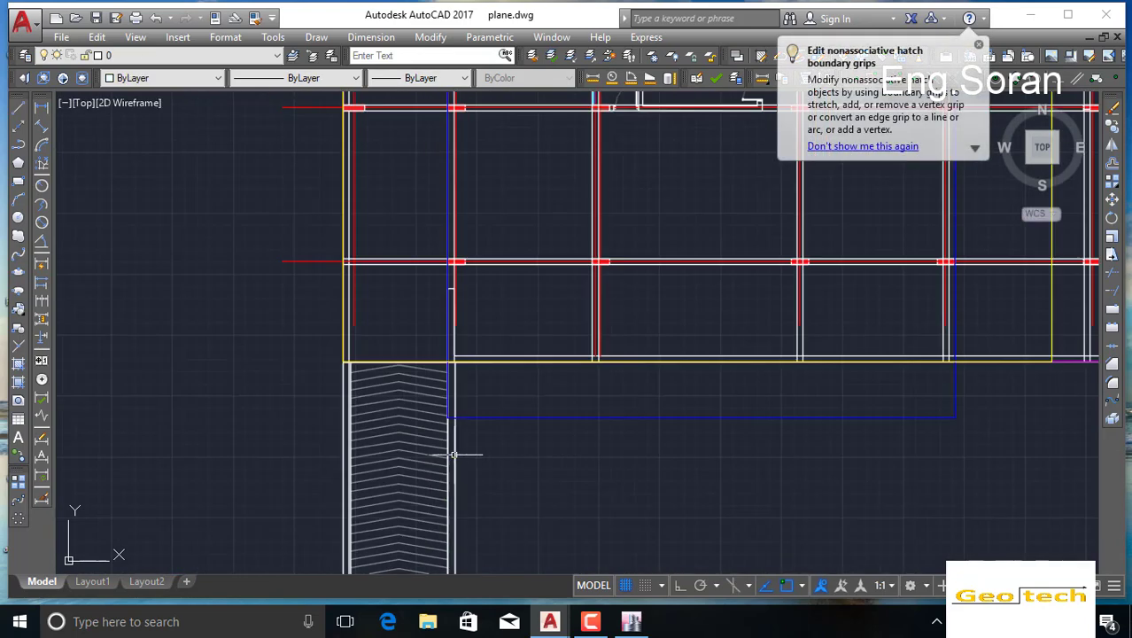
Step: Delete all the chevron lines between the two ramp walls
{"action": "scroll", "coordinate": [439, 368], "scroll_direction": "up", "scroll_amount": 2}
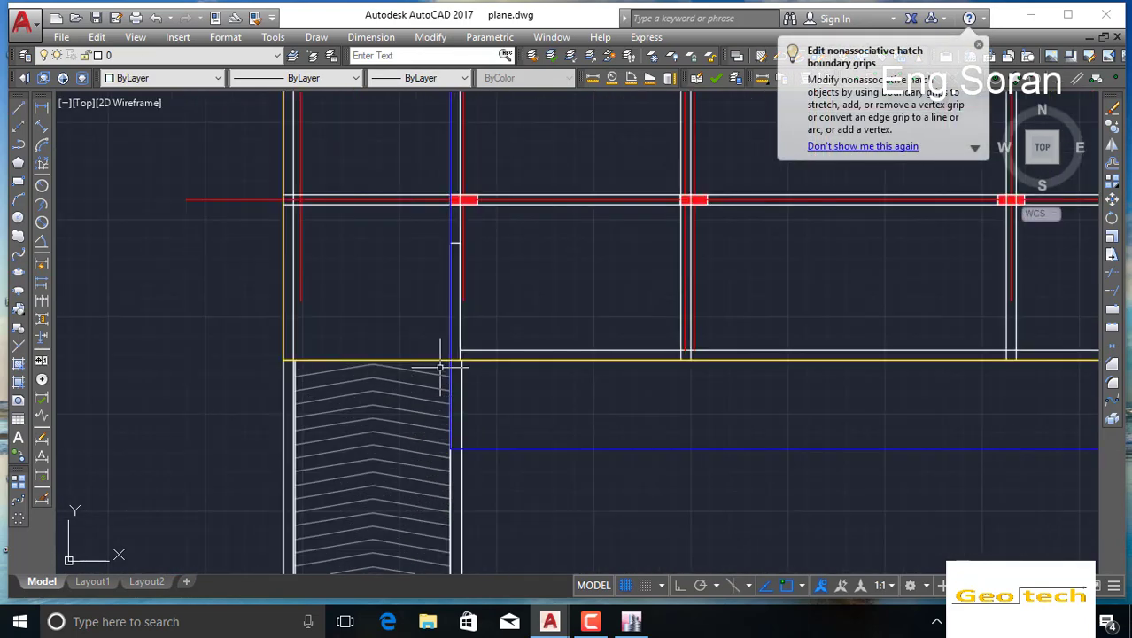
{"action": "left_click", "coordinate": [442, 370]}
{"action": "middle_click_drag", "start_coordinate": [346, 493], "coordinate": [464, 180]}
{"action": "scroll", "coordinate": [457, 442], "scroll_direction": "down", "scroll_amount": 2}
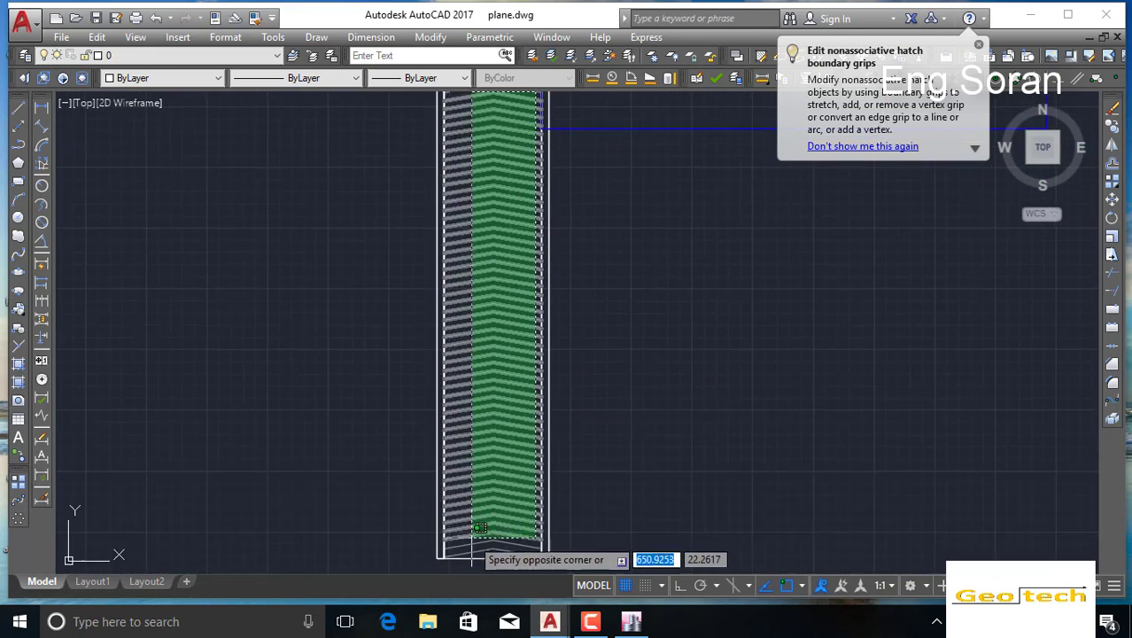
{"action": "left_click", "coordinate": [481, 556]}
{"action": "key", "text": "Delete"}
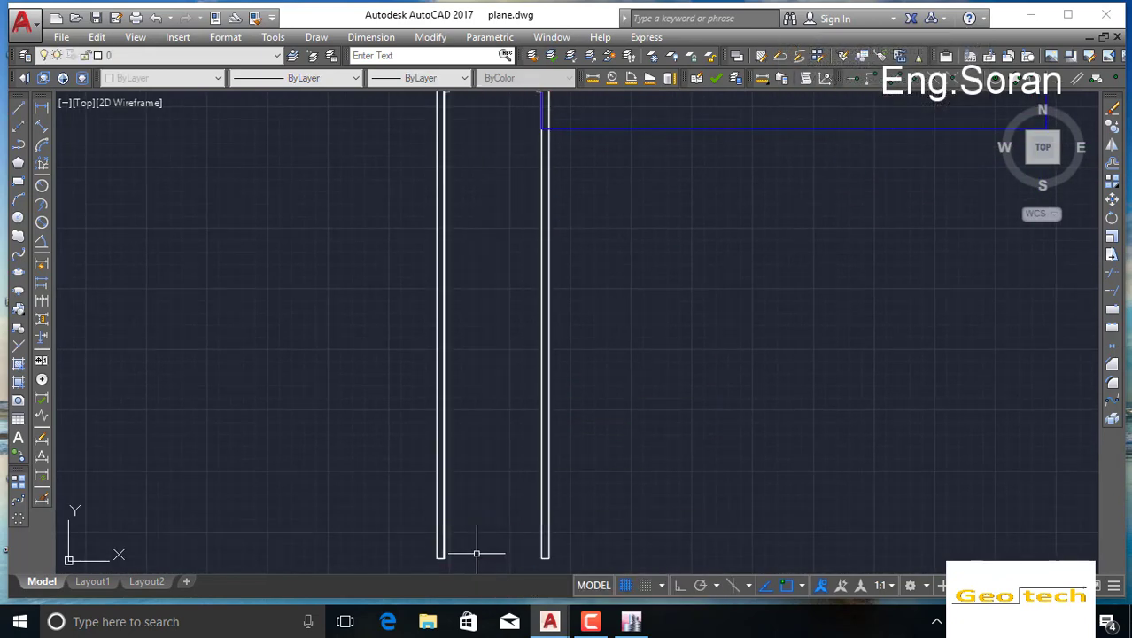
Step: Trim away the ramp's wall lines below the plan's lower yellow edge, including the piece overlapping the blue rectangle's left side
{"action": "scroll", "coordinate": [503, 465], "scroll_direction": "down", "scroll_amount": 3}
{"action": "scroll", "coordinate": [477, 348], "scroll_direction": "up", "scroll_amount": 3}
{"action": "scroll", "coordinate": [511, 314], "scroll_direction": "up", "scroll_amount": 2}
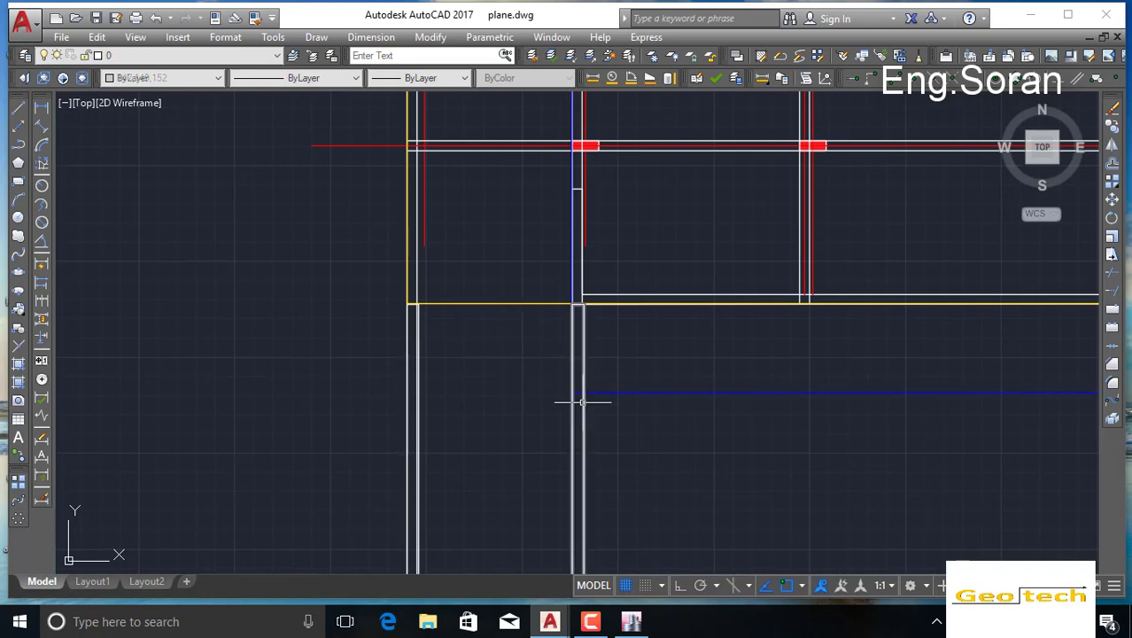
{"action": "left_click", "coordinate": [1113, 292]}
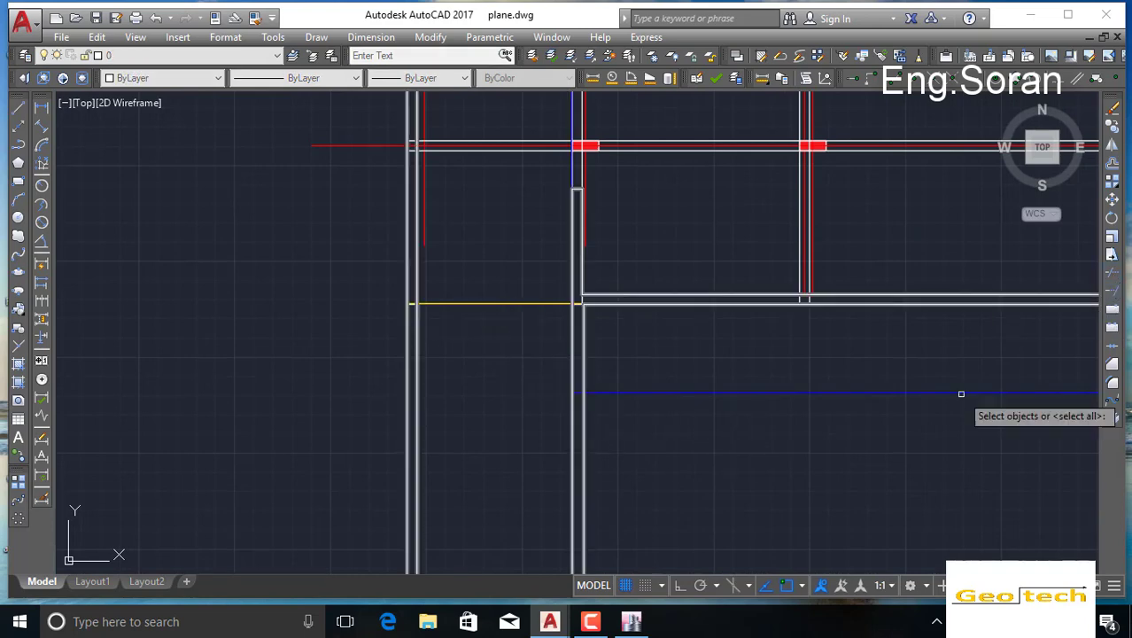
{"action": "key", "text": "Return"}
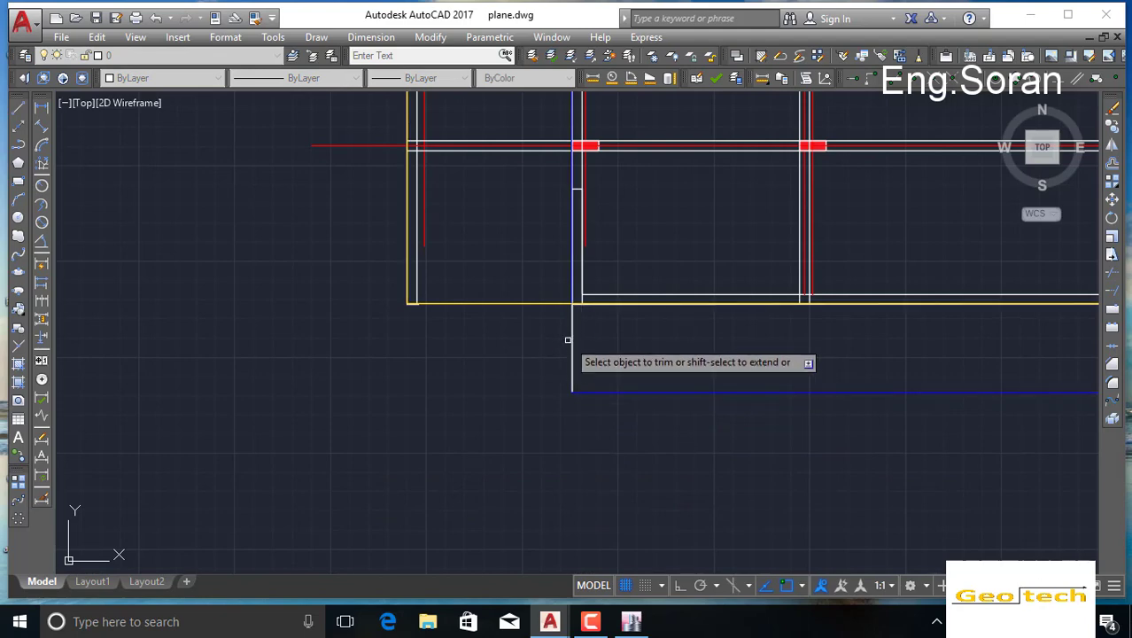
{"action": "scroll", "coordinate": [573, 338], "scroll_direction": "up", "scroll_amount": 4}
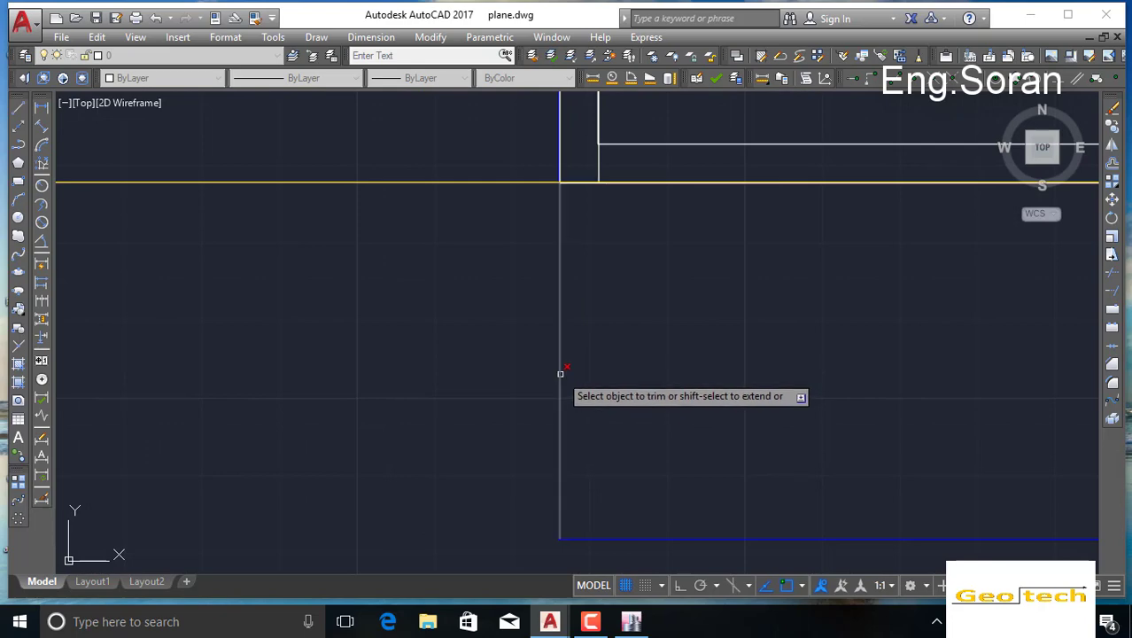
{"action": "left_click", "coordinate": [559, 375]}
{"action": "scroll", "coordinate": [619, 391], "scroll_direction": "down", "scroll_amount": 5}
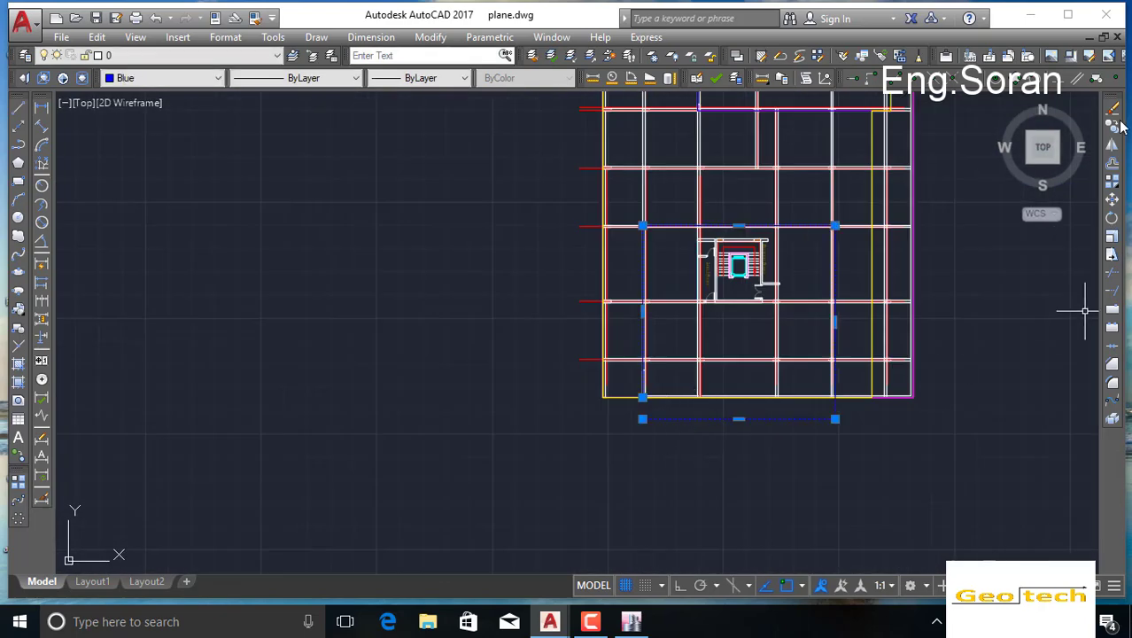
Step: Extend the lower blue rectangle's left side from the yellow edge down to its bottom line, closing the corner
{"action": "left_click", "coordinate": [1114, 307]}
{"action": "key", "text": "Return"}
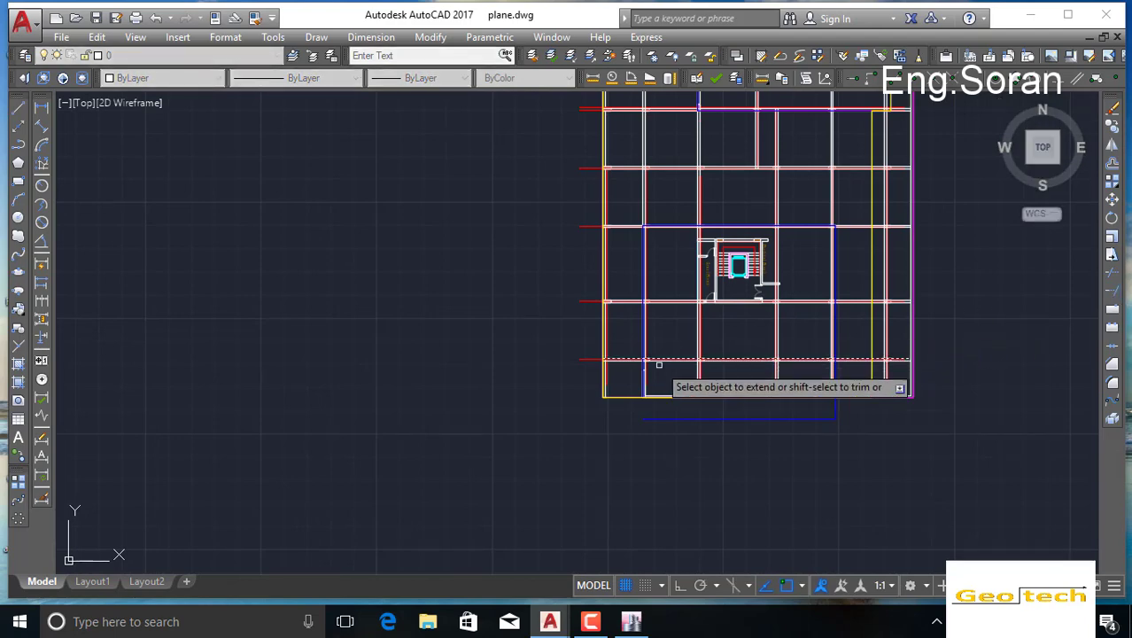
{"action": "scroll", "coordinate": [637, 402], "scroll_direction": "up", "scroll_amount": 5}
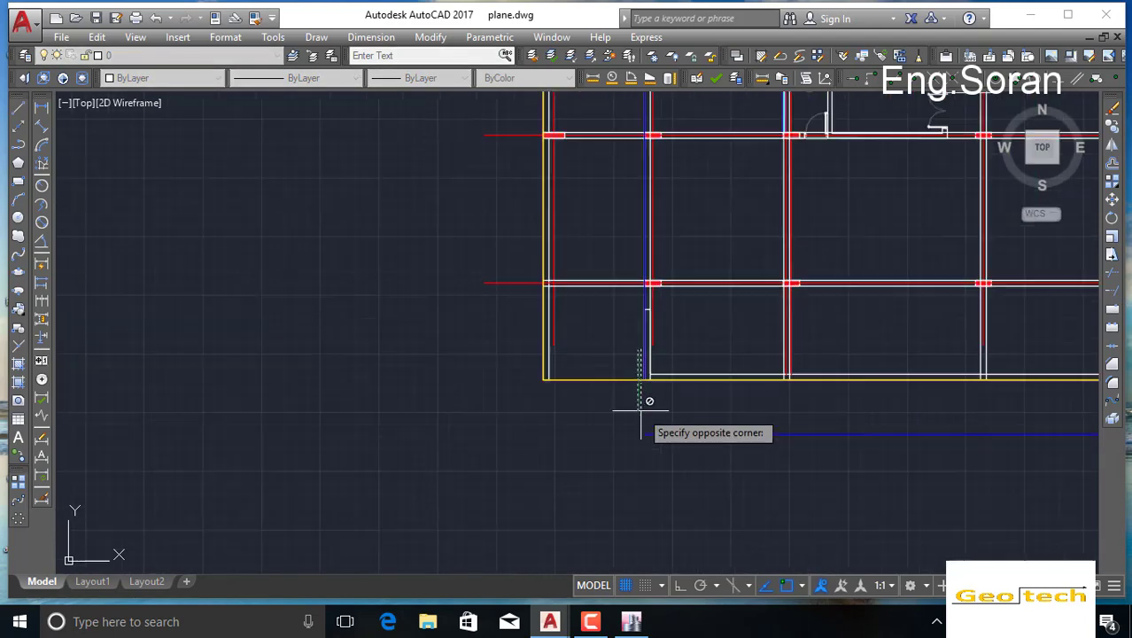
{"action": "left_click", "coordinate": [1091, 297]}
{"action": "left_click", "coordinate": [1113, 300]}
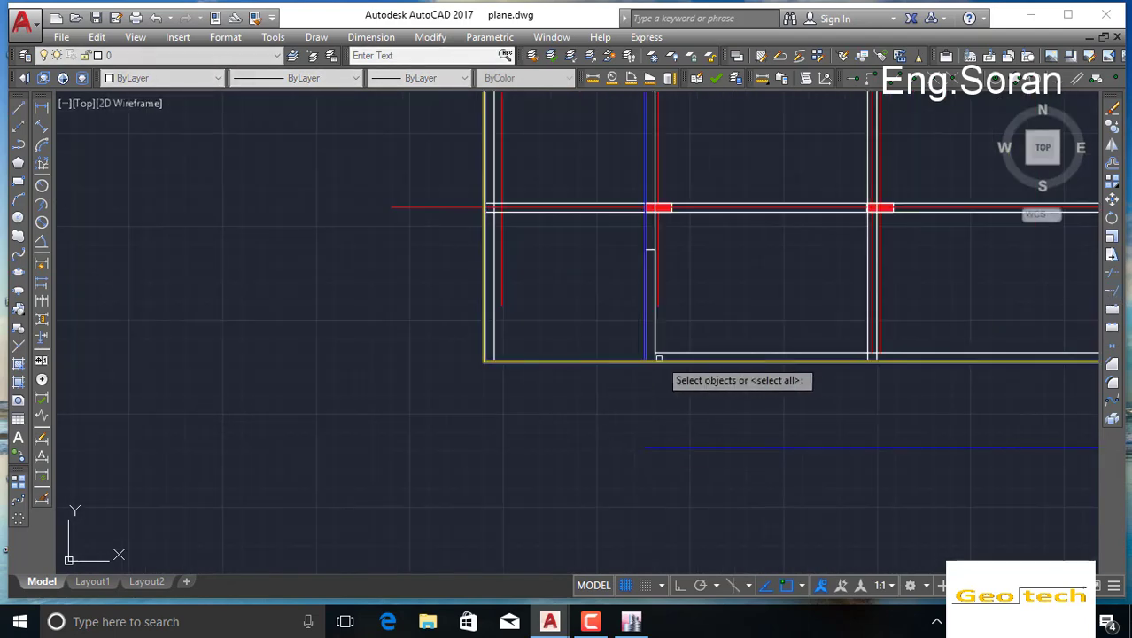
{"action": "key", "text": "Return"}
{"action": "left_click", "coordinate": [653, 320]}
{"action": "key", "text": "Return"}
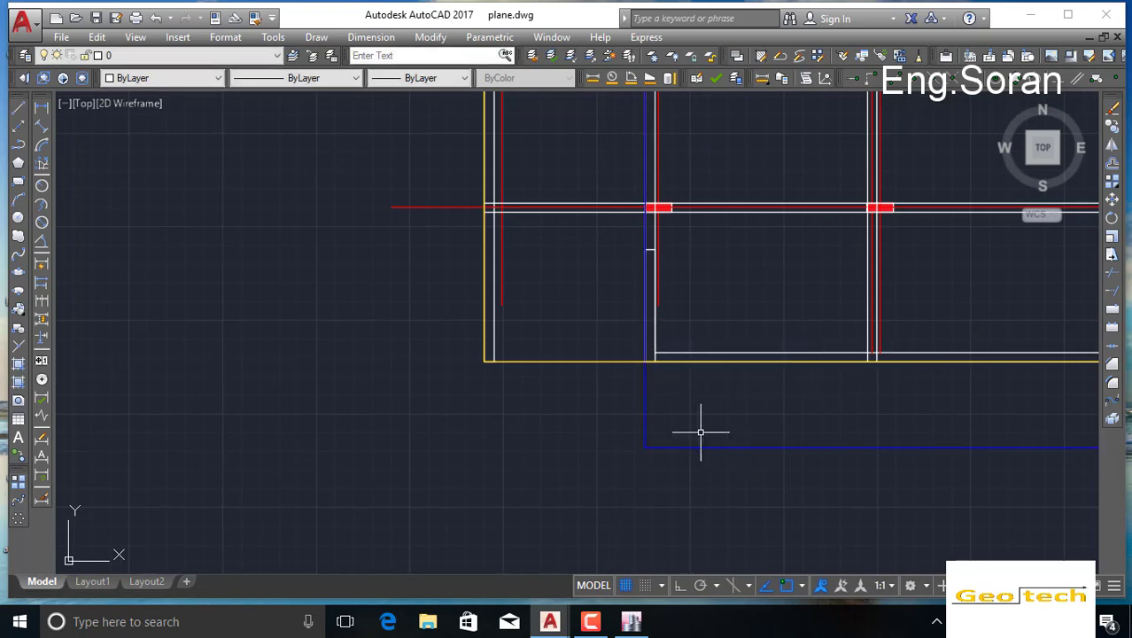
Step: Move the lower blue rectangle straight up one grid row, aligning its upper right corner with the outer corner of that row's column
{"action": "scroll", "coordinate": [697, 444], "scroll_direction": "down", "scroll_amount": 6}
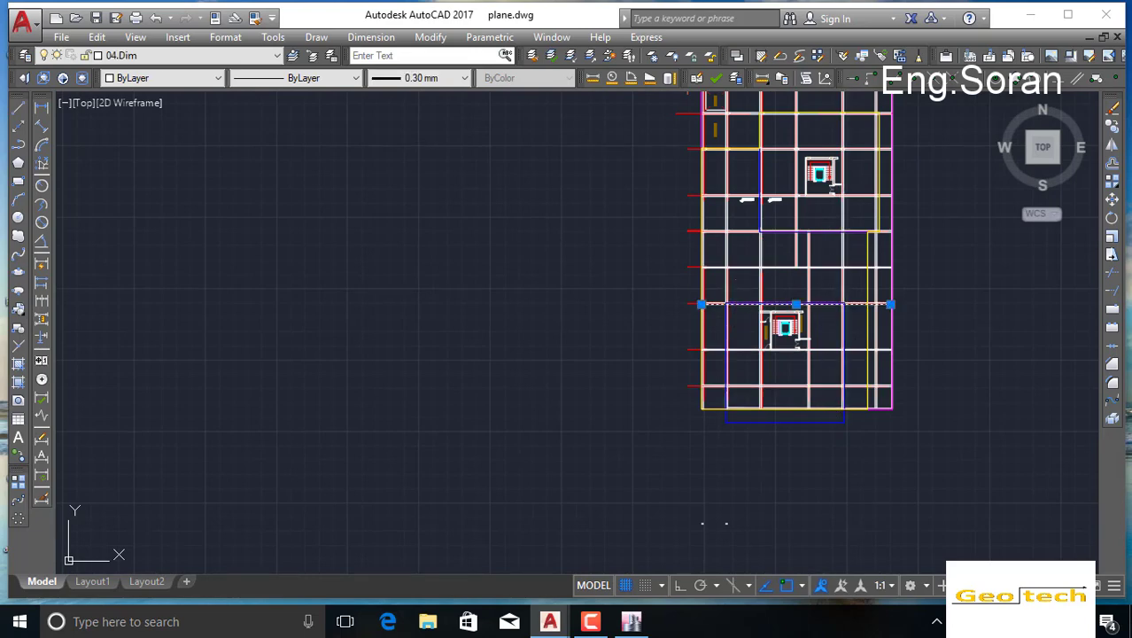
{"action": "scroll", "coordinate": [825, 317], "scroll_direction": "up", "scroll_amount": 5}
{"action": "scroll", "coordinate": [854, 273], "scroll_direction": "down", "scroll_amount": 4}
{"action": "scroll", "coordinate": [880, 288], "scroll_direction": "up", "scroll_amount": 2}
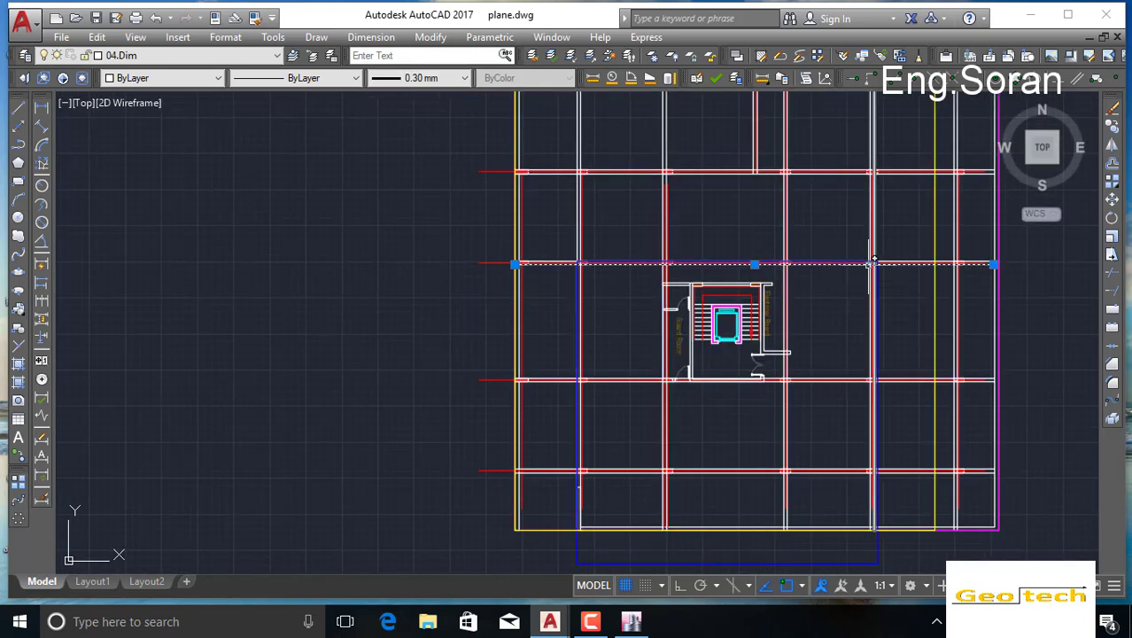
{"action": "key", "text": "Escape"}
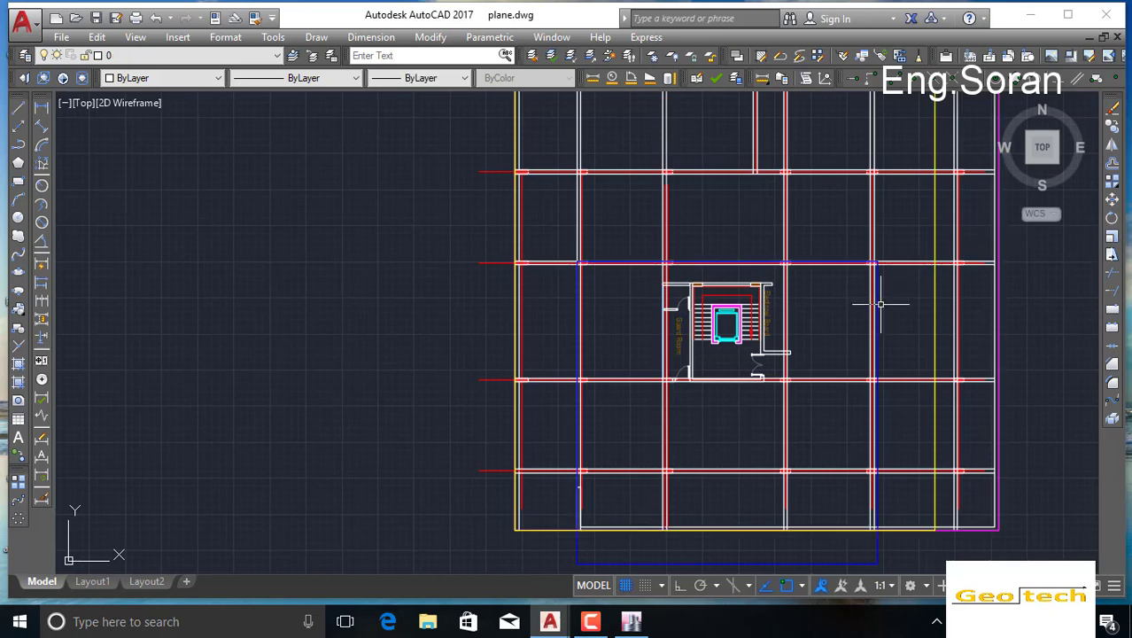
{"action": "left_click", "coordinate": [880, 305]}
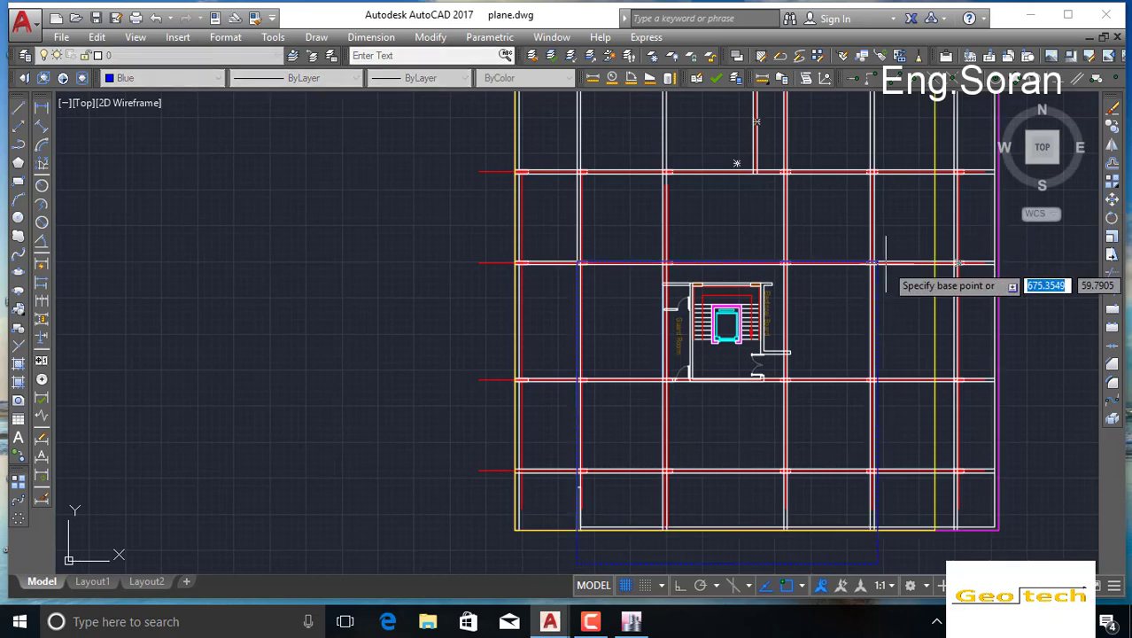
{"action": "scroll", "coordinate": [886, 263], "scroll_direction": "up", "scroll_amount": 4}
{"action": "left_click", "coordinate": [864, 256]}
{"action": "middle_click_drag", "start_coordinate": [862, 151], "coordinate": [854, 376]}
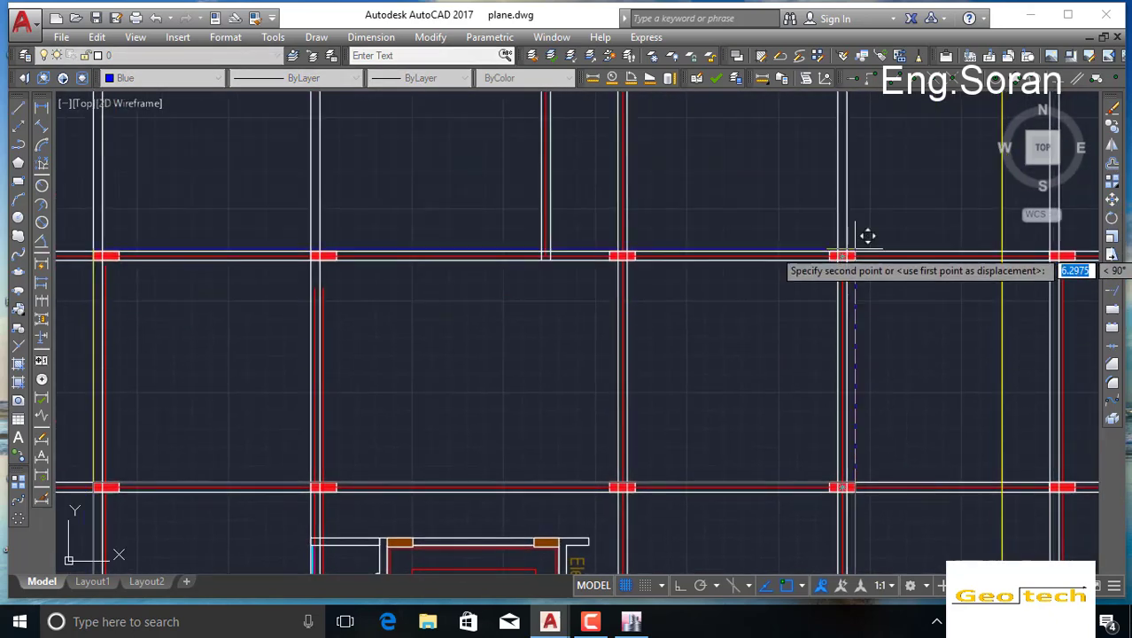
{"action": "left_click", "coordinate": [856, 250]}
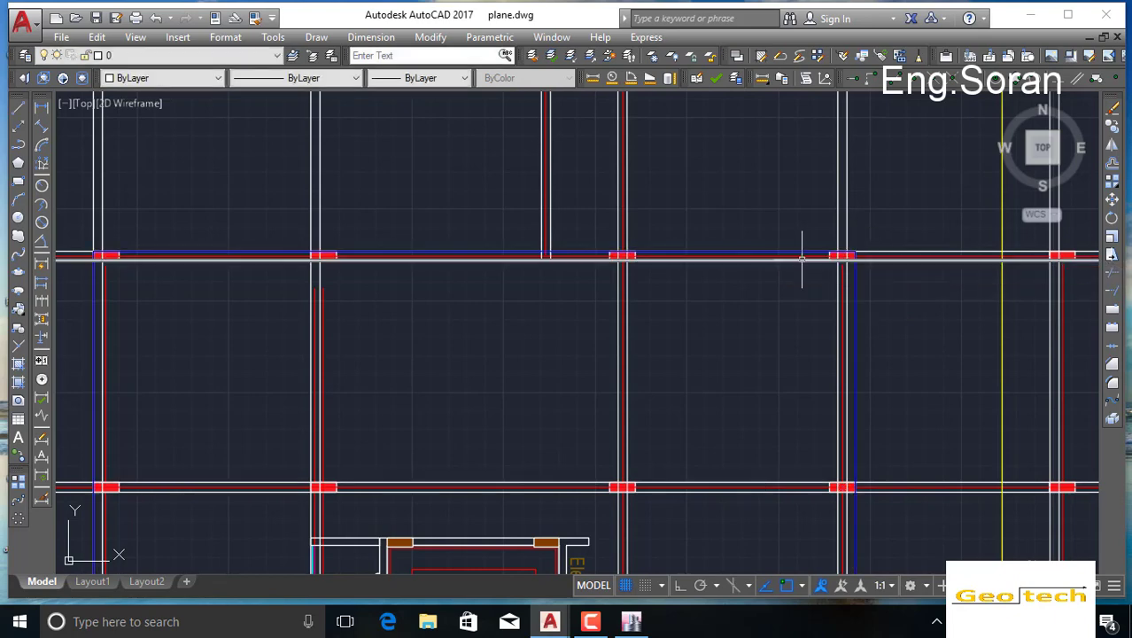
Step: Highlight the magenta outline on the overlaid plan and compare it with the original Ground Floor plan
{"action": "scroll", "coordinate": [817, 260], "scroll_direction": "down", "scroll_amount": 6}
{"action": "middle_click_drag", "start_coordinate": [655, 359], "coordinate": [746, 372]}
{"action": "scroll", "coordinate": [762, 284], "scroll_direction": "down", "scroll_amount": 4}
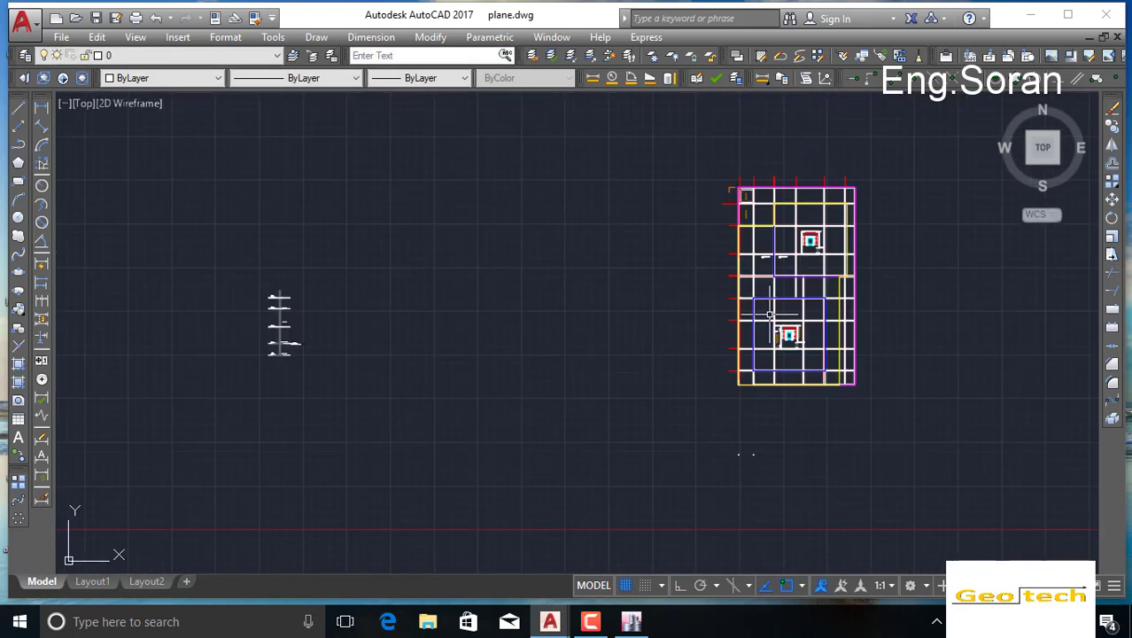
{"action": "scroll", "coordinate": [706, 150], "scroll_direction": "up", "scroll_amount": 4}
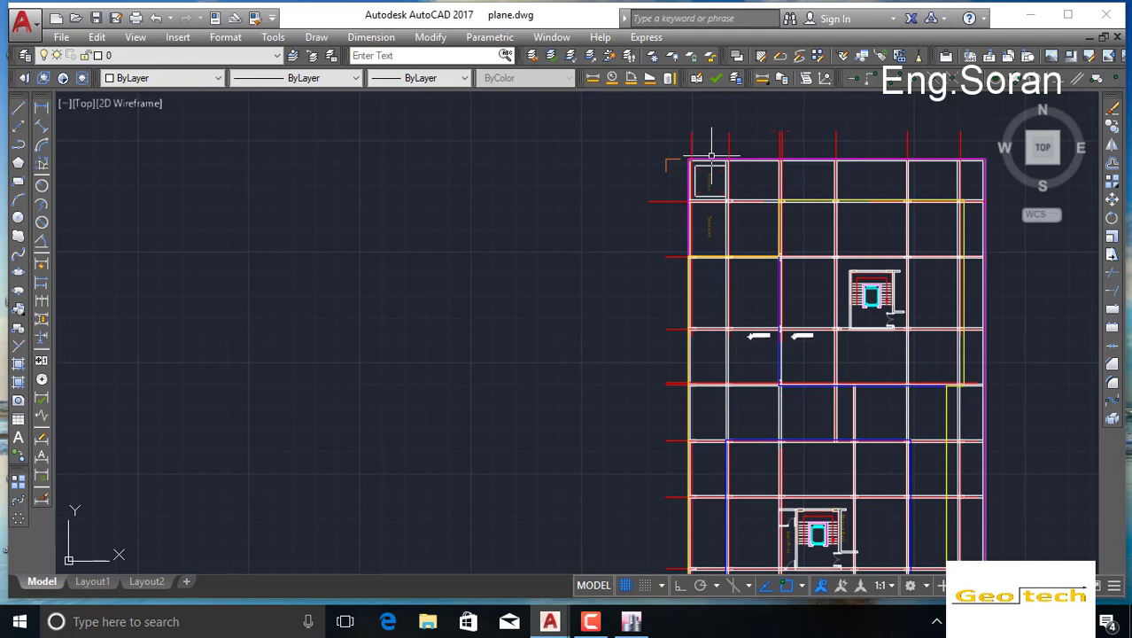
{"action": "left_click", "coordinate": [706, 152]}
{"action": "scroll", "coordinate": [614, 230], "scroll_direction": "down", "scroll_amount": 5}
{"action": "middle_click_drag", "start_coordinate": [484, 297], "coordinate": [808, 372]}
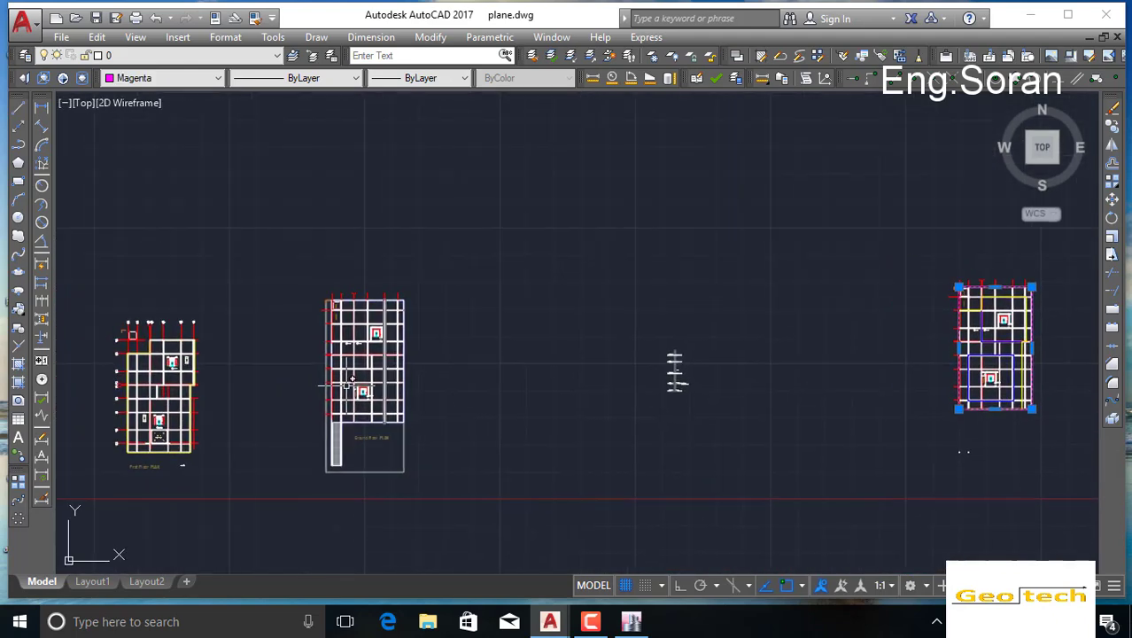
{"action": "middle_click_drag", "start_coordinate": [929, 308], "coordinate": [627, 329]}
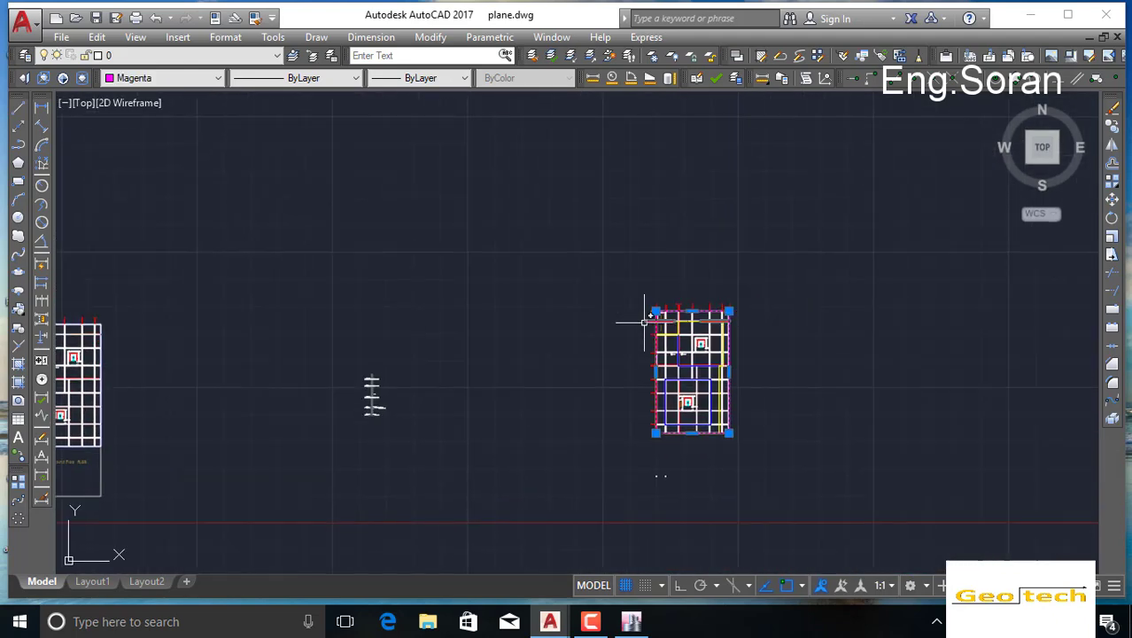
{"action": "scroll", "coordinate": [646, 323], "scroll_direction": "up", "scroll_amount": 3}
{"action": "key", "text": "Escape"}
Step: Examine the corner where the outlines meet near the transformer, and compare the highlighted yellow outline with the other floor plans
{"action": "scroll", "coordinate": [702, 303], "scroll_direction": "up", "scroll_amount": 1}
{"action": "scroll", "coordinate": [703, 303], "scroll_direction": "up", "scroll_amount": 1}
{"action": "middle_click_drag", "start_coordinate": [735, 365], "coordinate": [659, 175]}
{"action": "scroll", "coordinate": [702, 255], "scroll_direction": "down", "scroll_amount": 1}
{"action": "scroll", "coordinate": [708, 280], "scroll_direction": "up", "scroll_amount": 2}
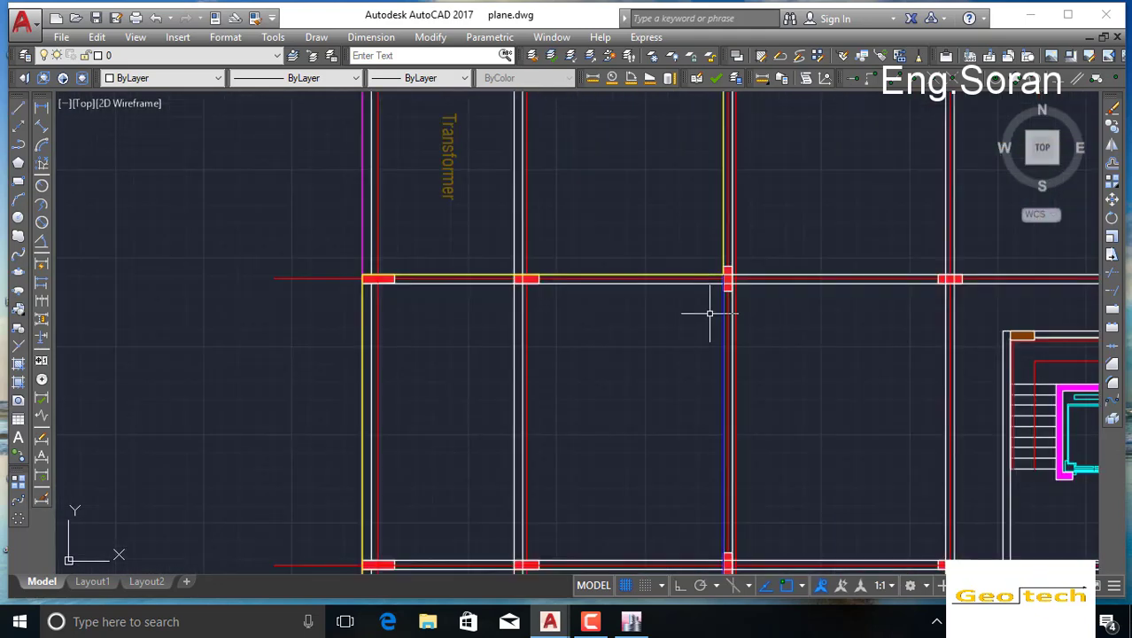
{"action": "scroll", "coordinate": [604, 309], "scroll_direction": "down", "scroll_amount": 2}
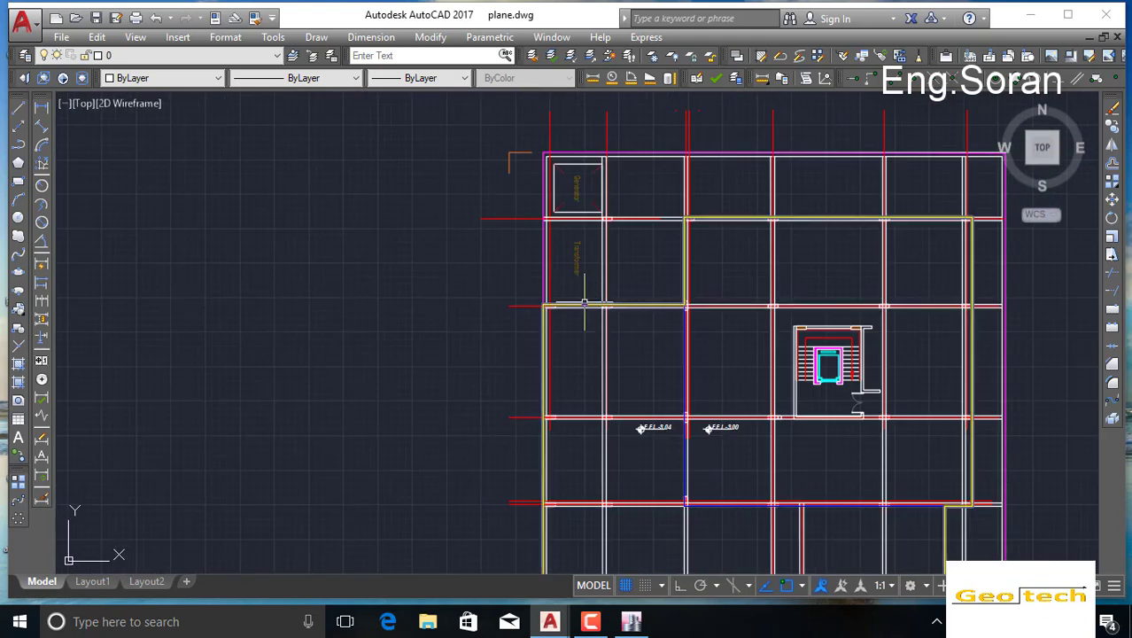
{"action": "left_click", "coordinate": [577, 299]}
{"action": "scroll", "coordinate": [532, 332], "scroll_direction": "down", "scroll_amount": 5}
{"action": "middle_click_drag", "start_coordinate": [485, 361], "coordinate": [860, 353]}
{"action": "middle_click_drag", "start_coordinate": [388, 359], "coordinate": [613, 358]}
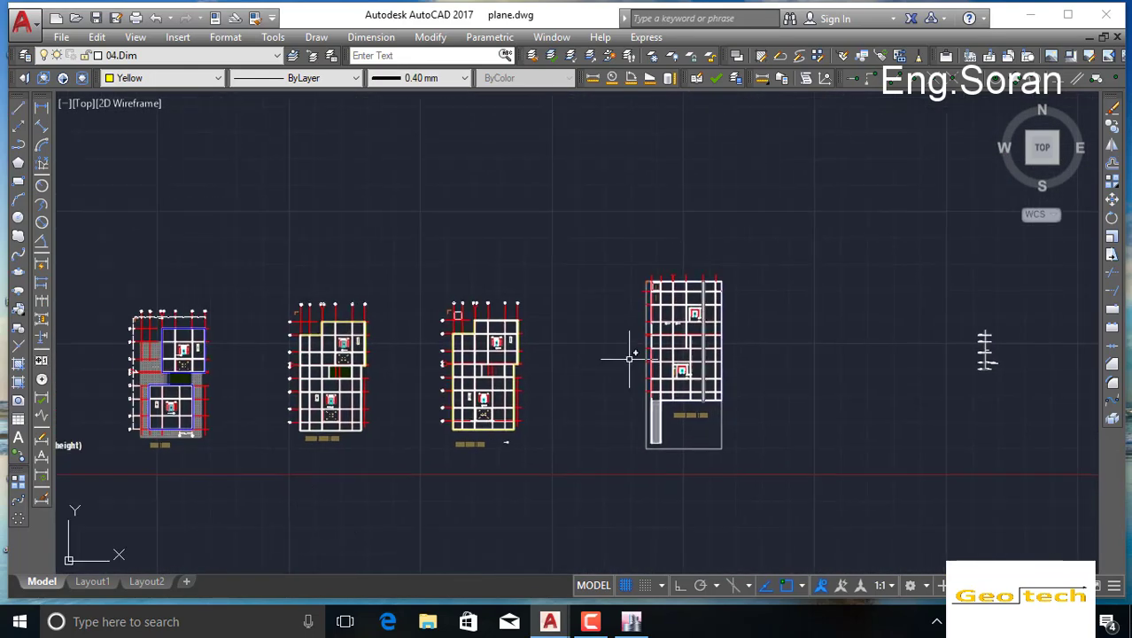
Step: Compare the Roof, Second Floor, First Floor and Ground Floor plans with the overlaid plan and its coloured outlines
{"action": "mouse_move", "coordinate": [320, 318]}
{"action": "middle_mouse_down"}
{"action": "mouse_move", "coordinate": [405, 319]}
{"action": "mouse_move", "coordinate": [289, 317]}
{"action": "middle_mouse_up"}
{"action": "scroll", "coordinate": [363, 319], "scroll_direction": "down", "scroll_amount": 2}
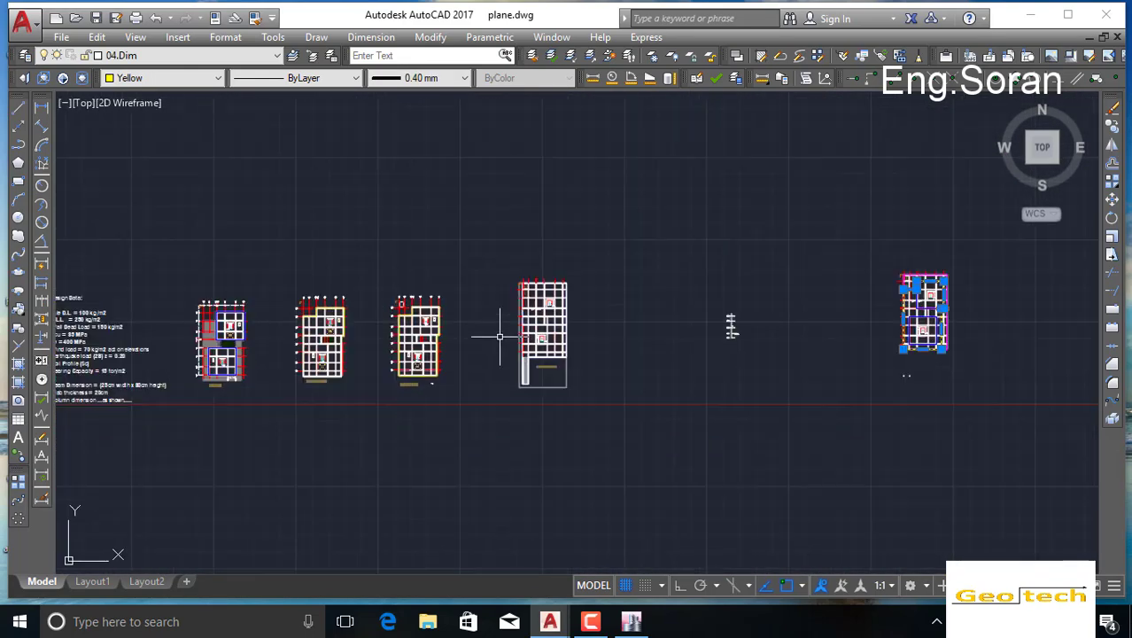
{"action": "middle_click_drag", "start_coordinate": [256, 378], "coordinate": [347, 376]}
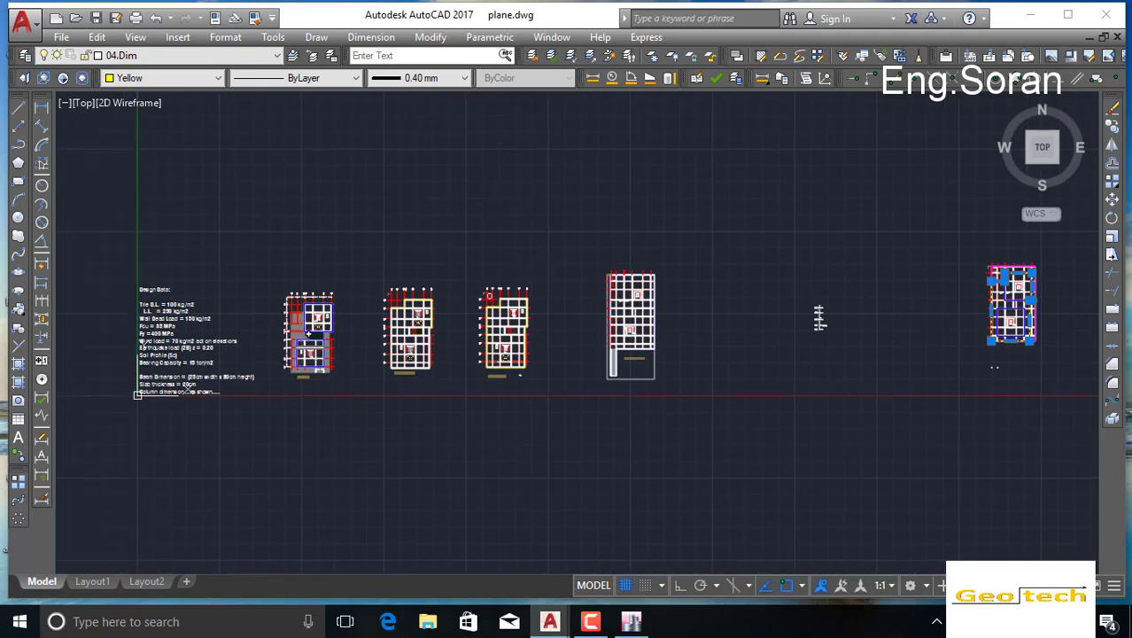
{"action": "scroll", "coordinate": [303, 339], "scroll_direction": "up", "scroll_amount": 3}
{"action": "key", "text": "Escape"}
{"action": "middle_click_drag", "start_coordinate": [532, 394], "coordinate": [359, 414]}
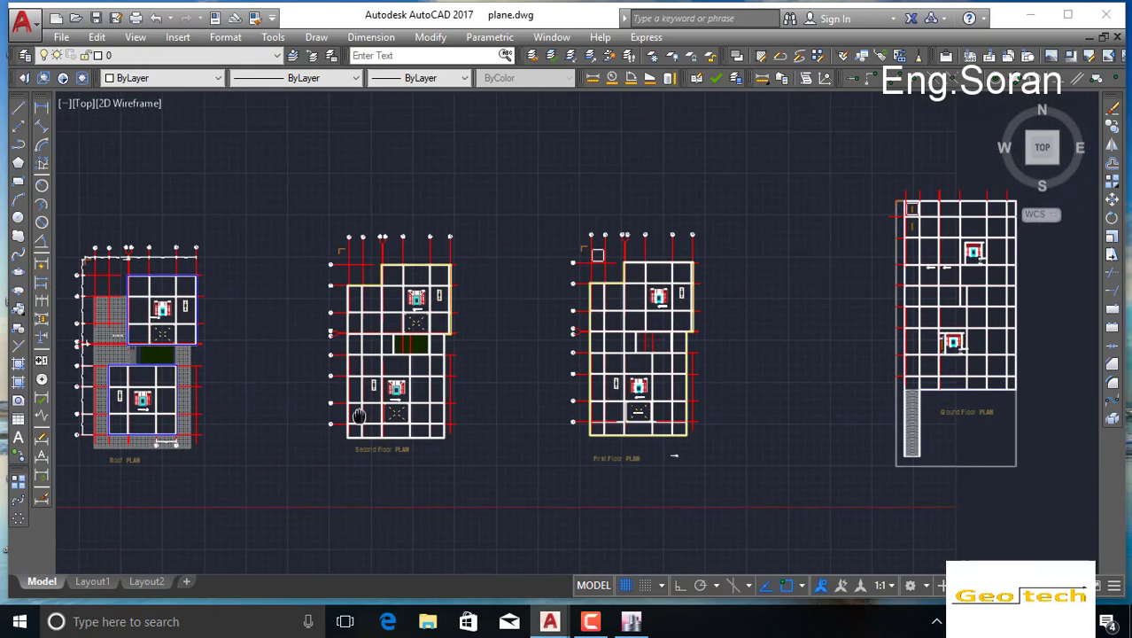
{"action": "middle_click_drag", "start_coordinate": [691, 379], "coordinate": [536, 374]}
{"action": "middle_click_drag", "start_coordinate": [948, 353], "coordinate": [491, 343]}
{"action": "middle_click_drag", "start_coordinate": [881, 331], "coordinate": [558, 331]}
{"action": "middle_click_drag", "start_coordinate": [761, 331], "coordinate": [680, 332]}
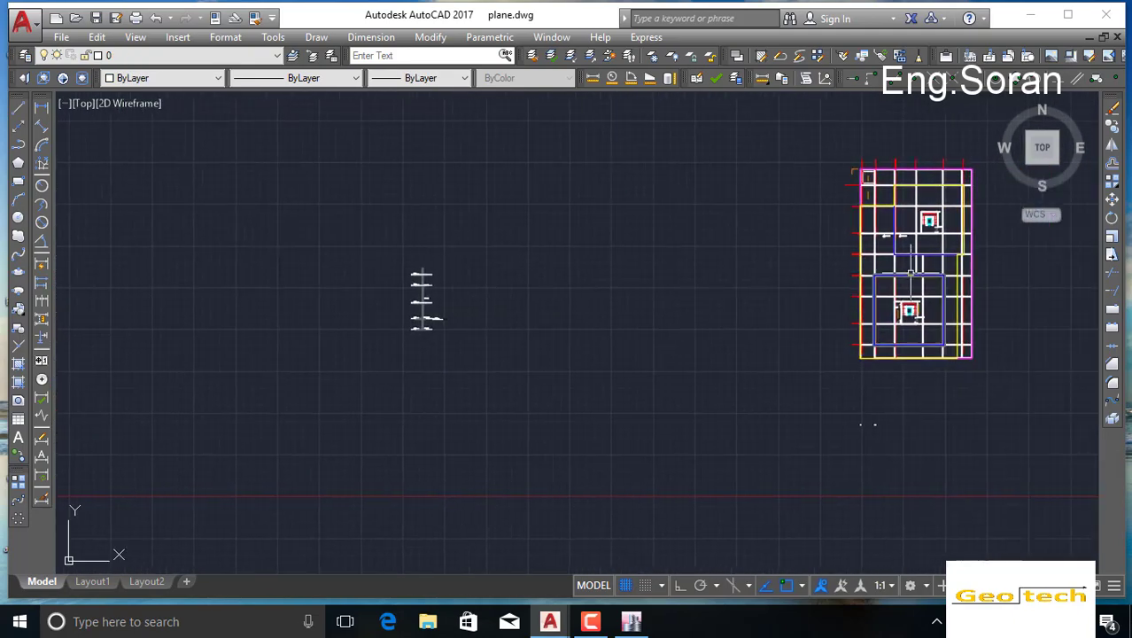
{"action": "scroll", "coordinate": [930, 303], "scroll_direction": "up", "scroll_amount": 2}
{"action": "scroll", "coordinate": [886, 305], "scroll_direction": "down", "scroll_amount": 4}
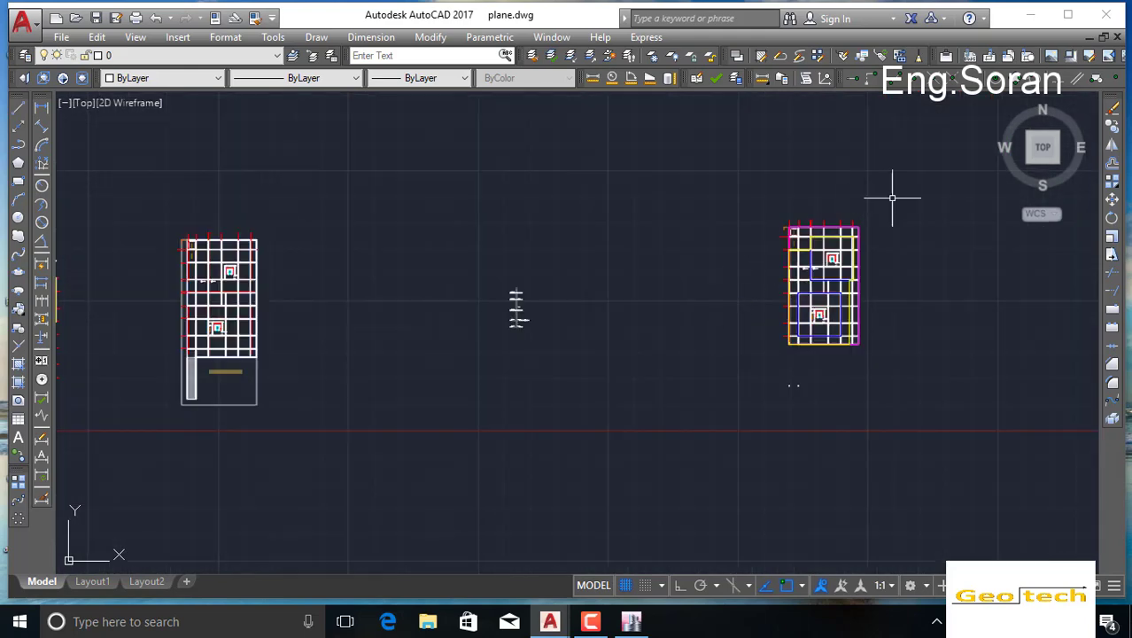
Step: Copy the entire overlaid plan with its coloured slab outlines to the clipboard
{"action": "left_click", "coordinate": [921, 177]}
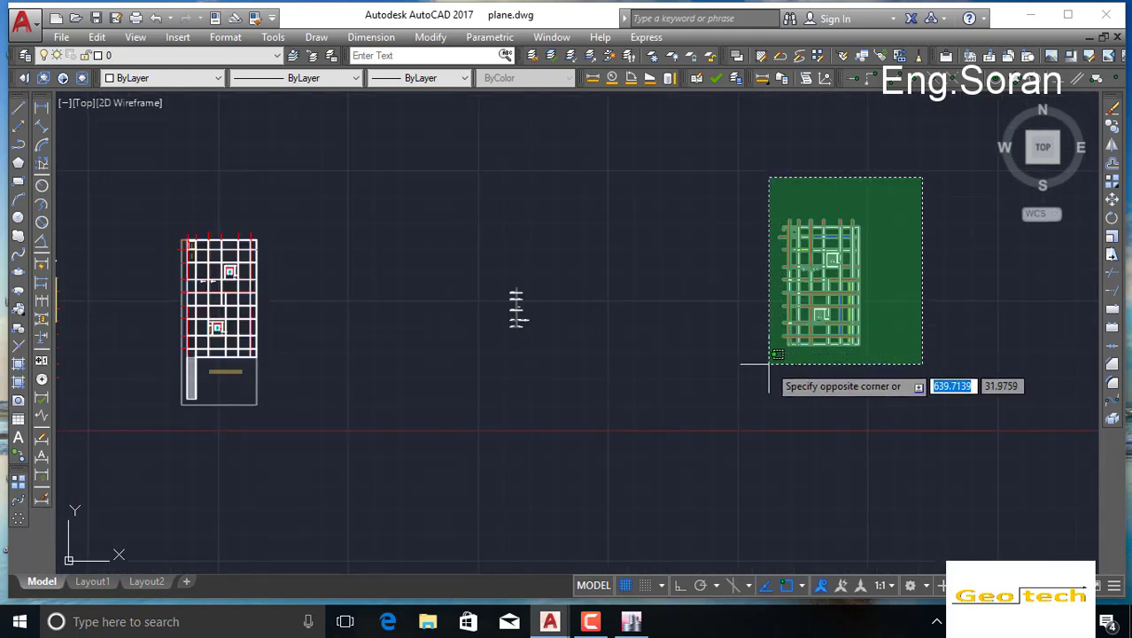
{"action": "left_click", "coordinate": [768, 363]}
{"action": "right_click", "coordinate": [802, 265]}
{"action": "mouse_move", "coordinate": [874, 282]}
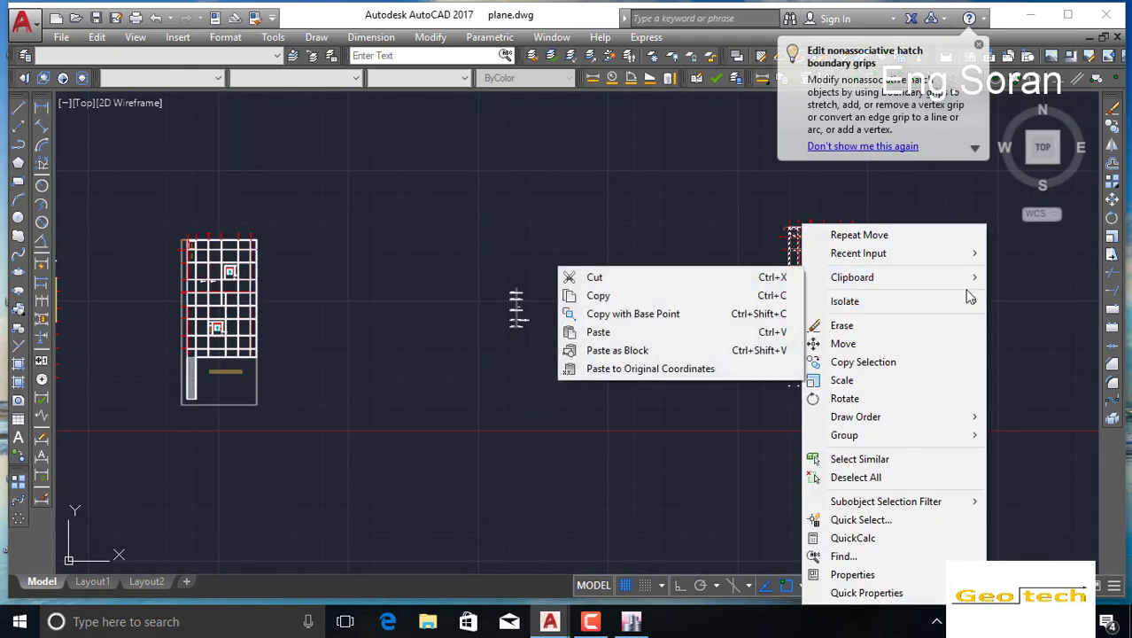
{"action": "left_click", "coordinate": [668, 295]}
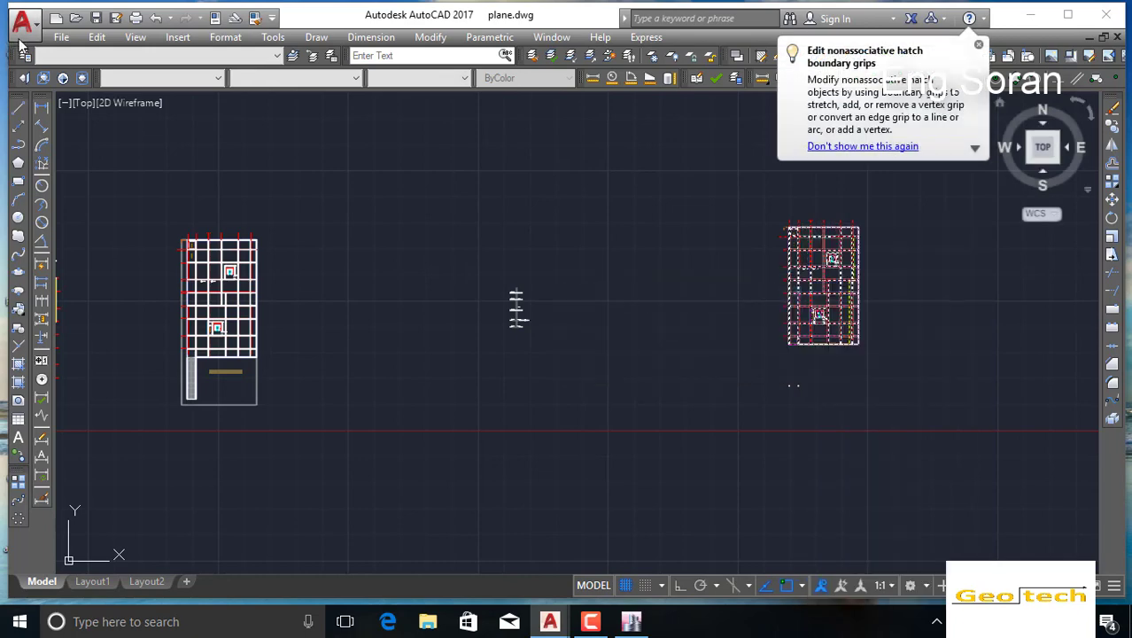
Step: Create a new drawing from the acad template
{"action": "left_click", "coordinate": [22, 21]}
{"action": "left_click", "coordinate": [77, 115]}
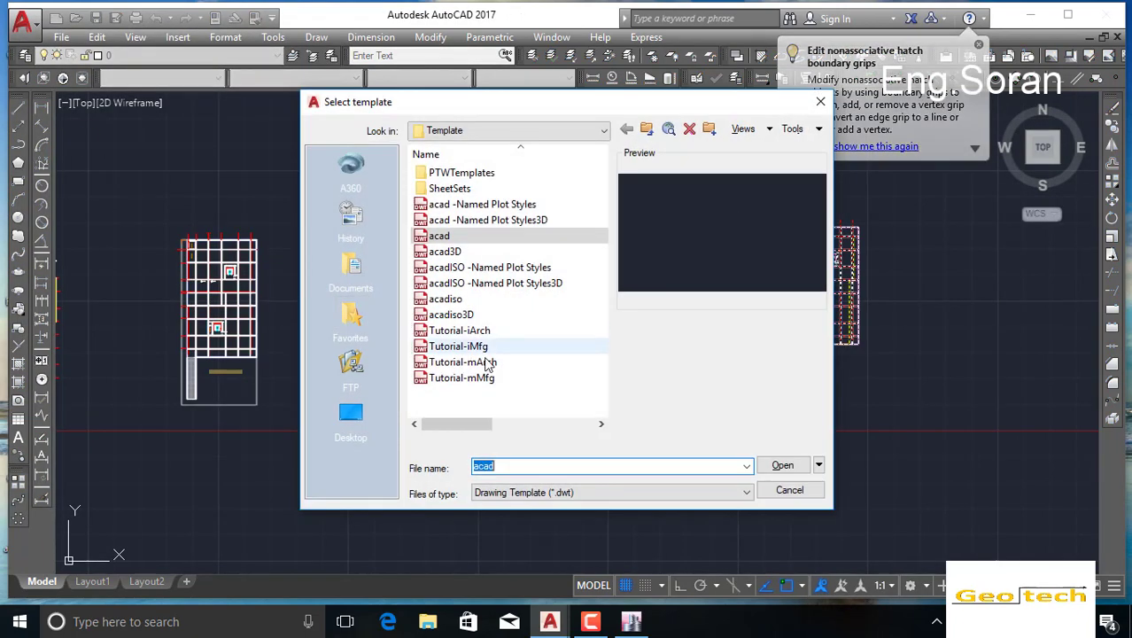
{"action": "left_click", "coordinate": [782, 465]}
Step: Paste the copied plan into the new drawing with its insertion point at 0,0,0
{"action": "right_click", "coordinate": [419, 227]}
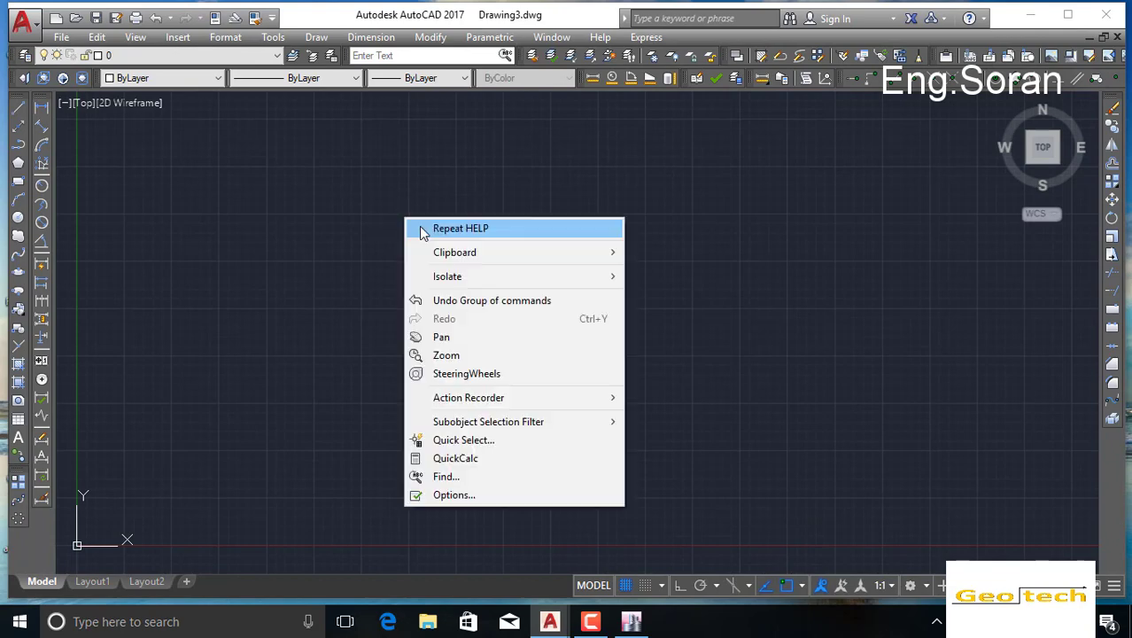
{"action": "mouse_move", "coordinate": [487, 255]}
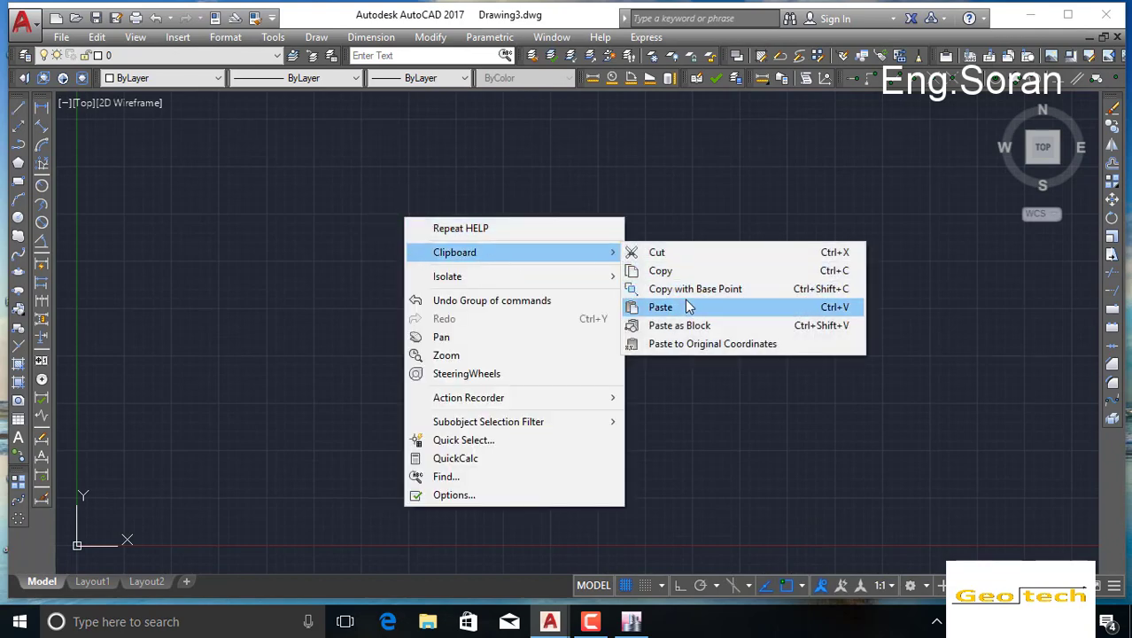
{"action": "left_click", "coordinate": [689, 307]}
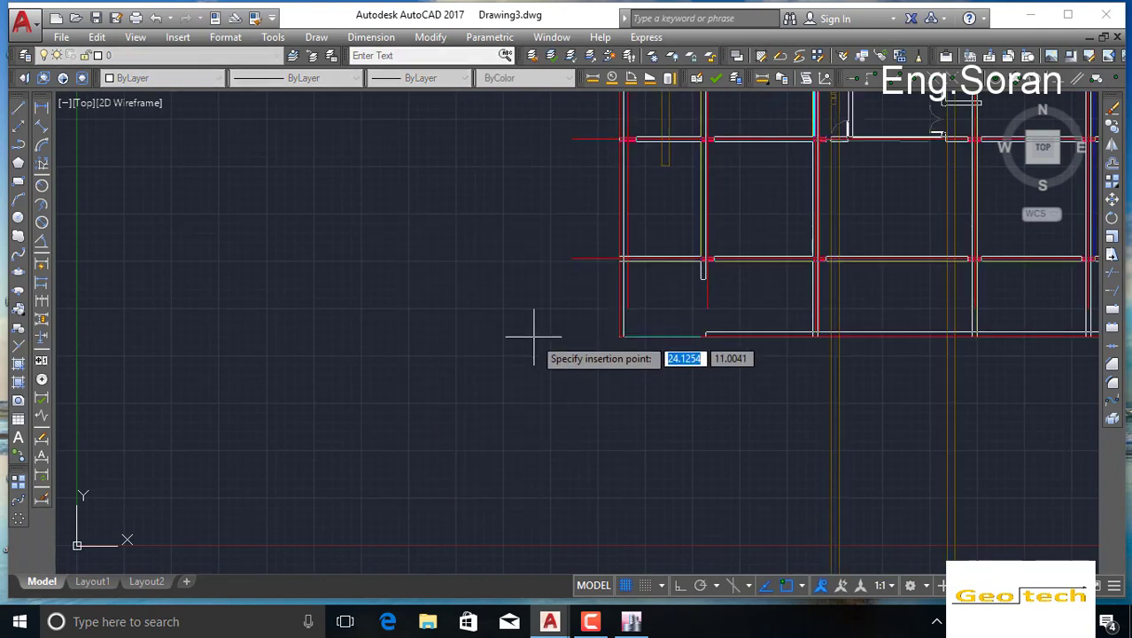
{"action": "type", "text": "0,0,0"}
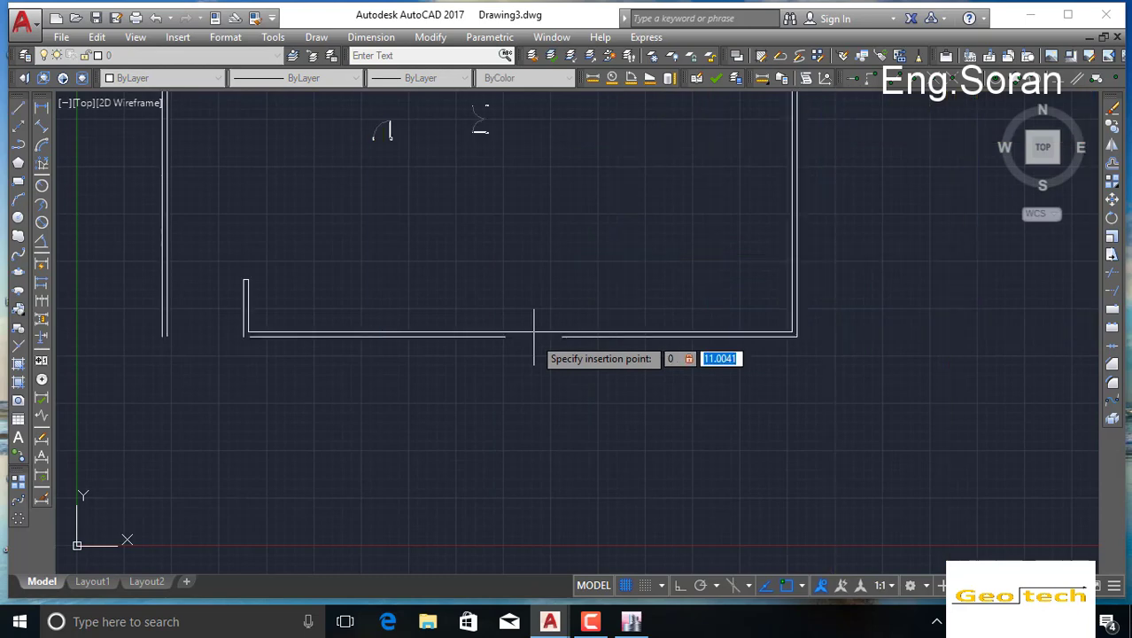
{"action": "key", "text": "Return"}
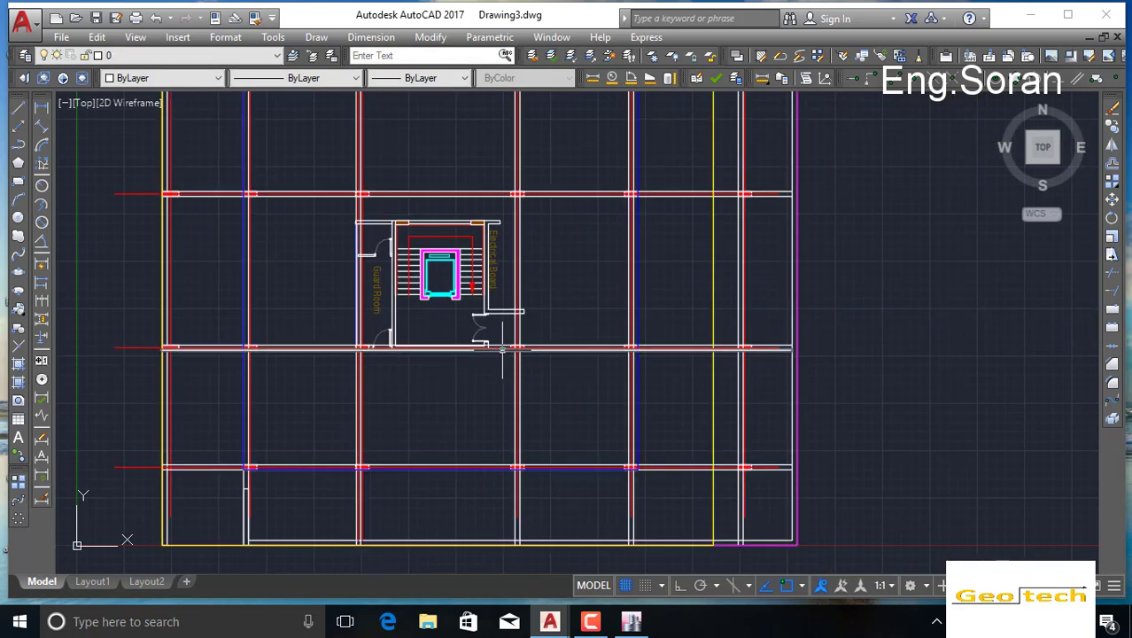
Step: Check the pasted plan's placement relative to the drawing origin and examine its outlines up to the upper edge
{"action": "scroll", "coordinate": [362, 404], "scroll_direction": "down", "scroll_amount": 2}
{"action": "middle_click_drag", "start_coordinate": [361, 404], "coordinate": [412, 418]}
{"action": "scroll", "coordinate": [412, 419], "scroll_direction": "down", "scroll_amount": 2}
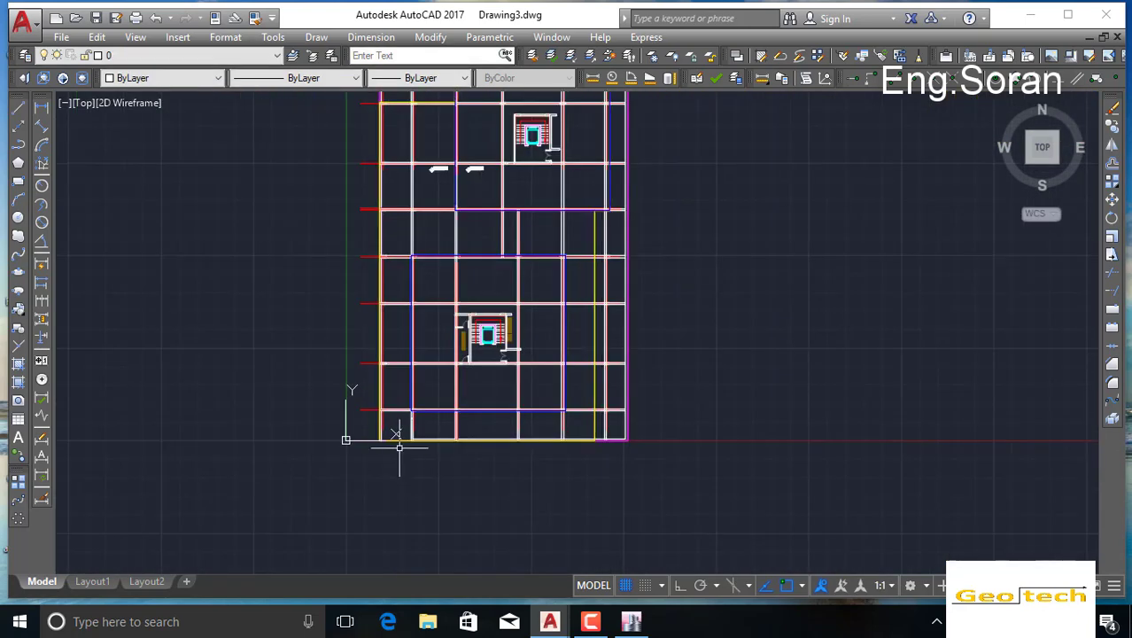
{"action": "scroll", "coordinate": [373, 445], "scroll_direction": "up", "scroll_amount": 3}
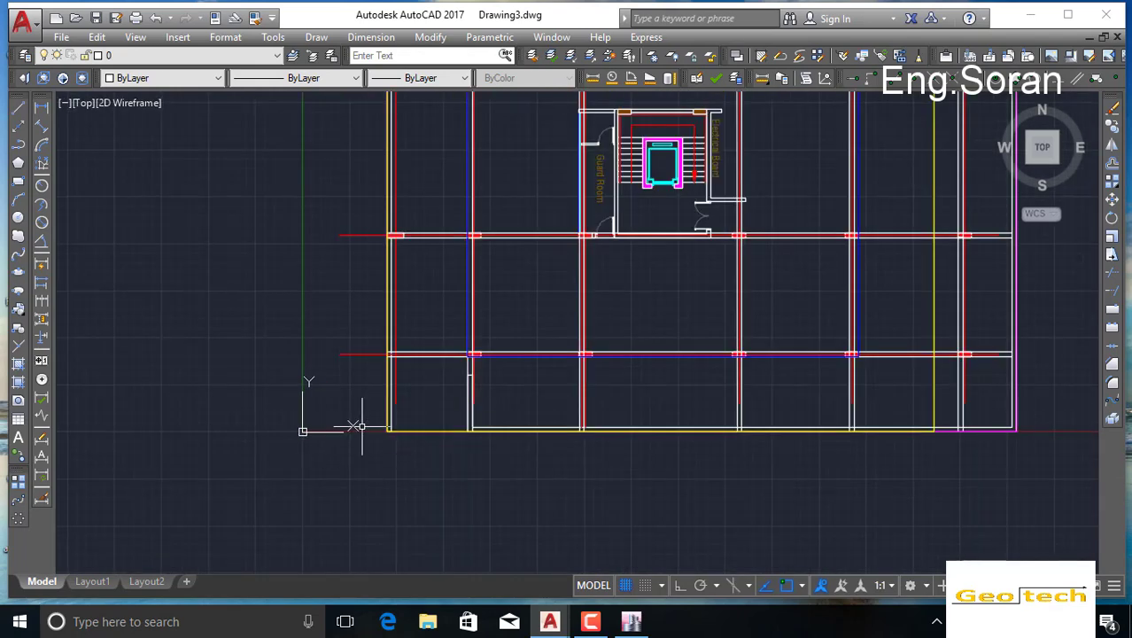
{"action": "scroll", "coordinate": [359, 438], "scroll_direction": "down", "scroll_amount": 2}
{"action": "scroll", "coordinate": [326, 434], "scroll_direction": "down", "scroll_amount": 5}
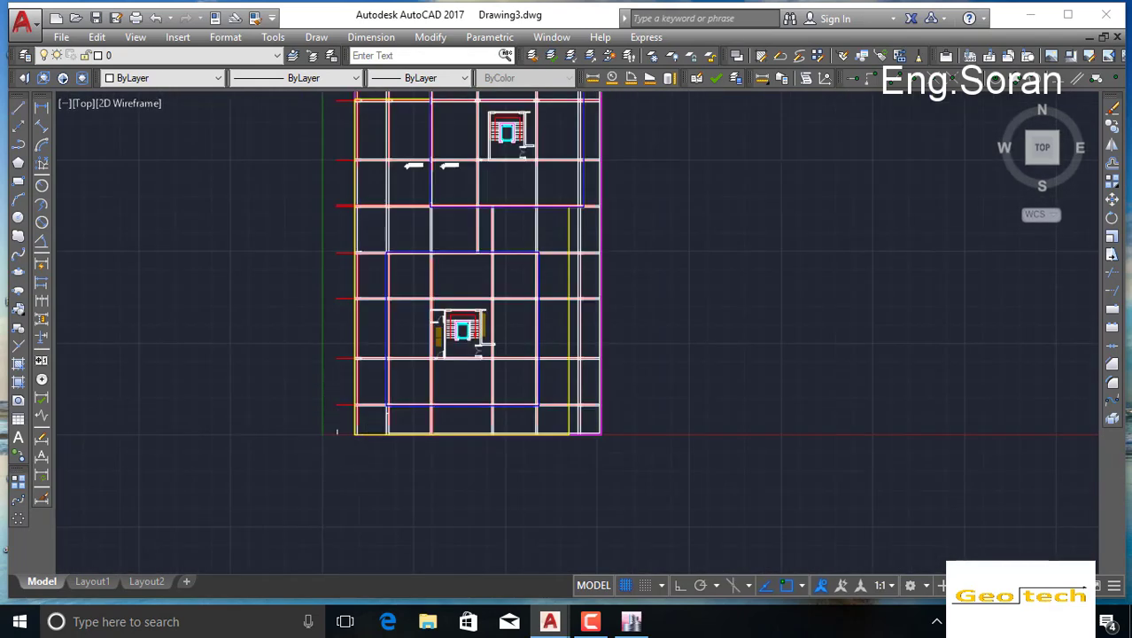
{"action": "scroll", "coordinate": [332, 313], "scroll_direction": "up", "scroll_amount": 5}
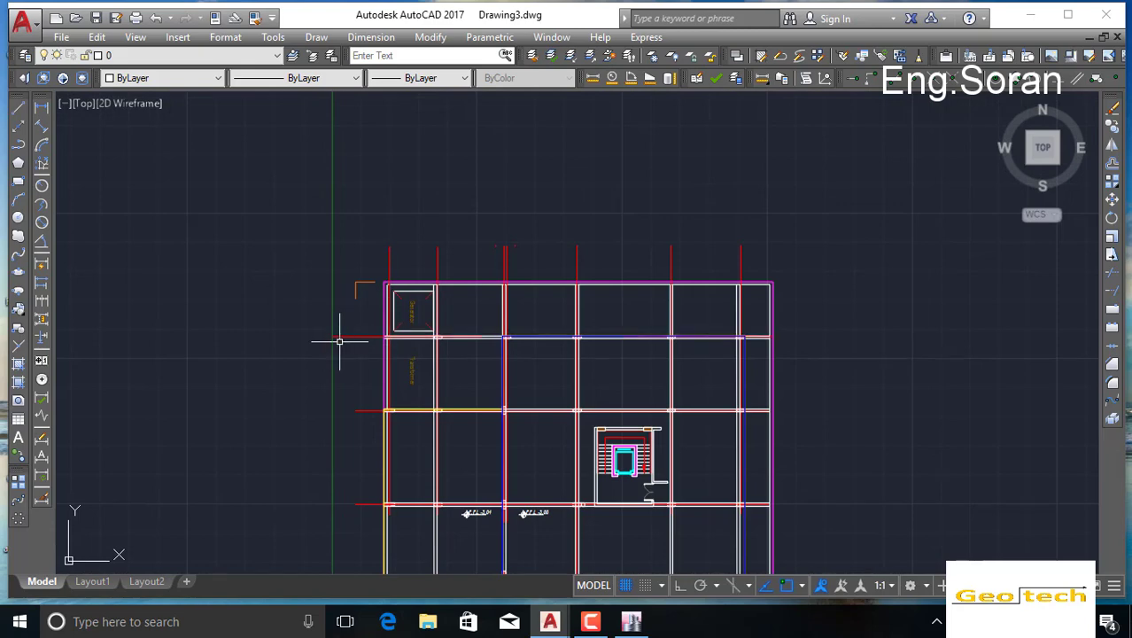
{"action": "scroll", "coordinate": [339, 340], "scroll_direction": "down", "scroll_amount": 4}
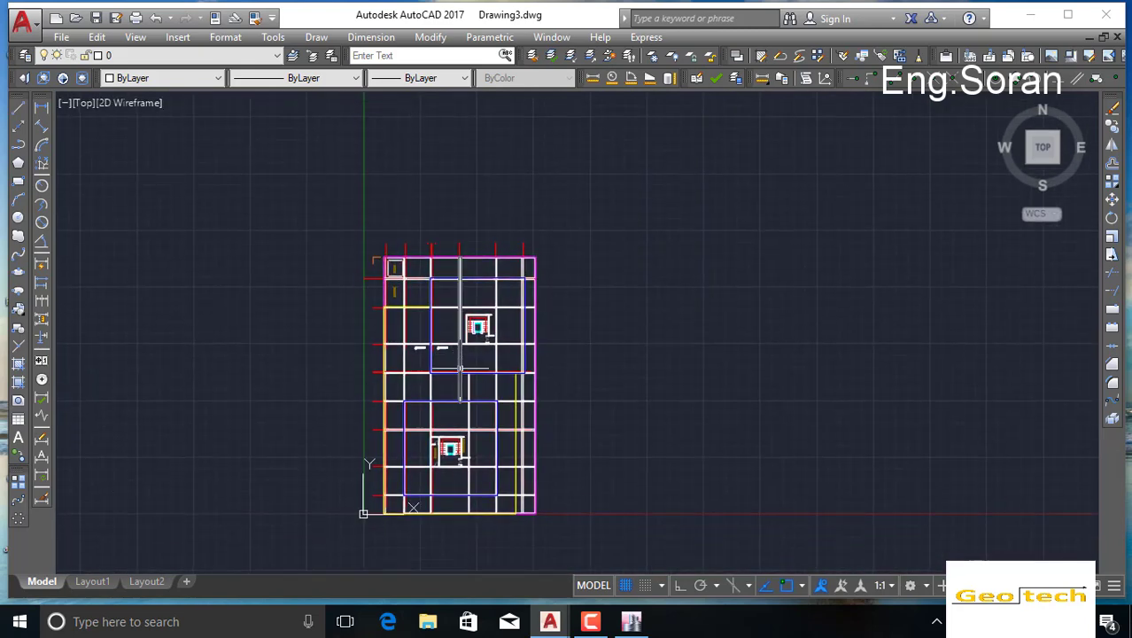
{"action": "scroll", "coordinate": [680, 339], "scroll_direction": "down", "scroll_amount": 2}
{"action": "middle_click_drag", "start_coordinate": [680, 338], "coordinate": [535, 453]}
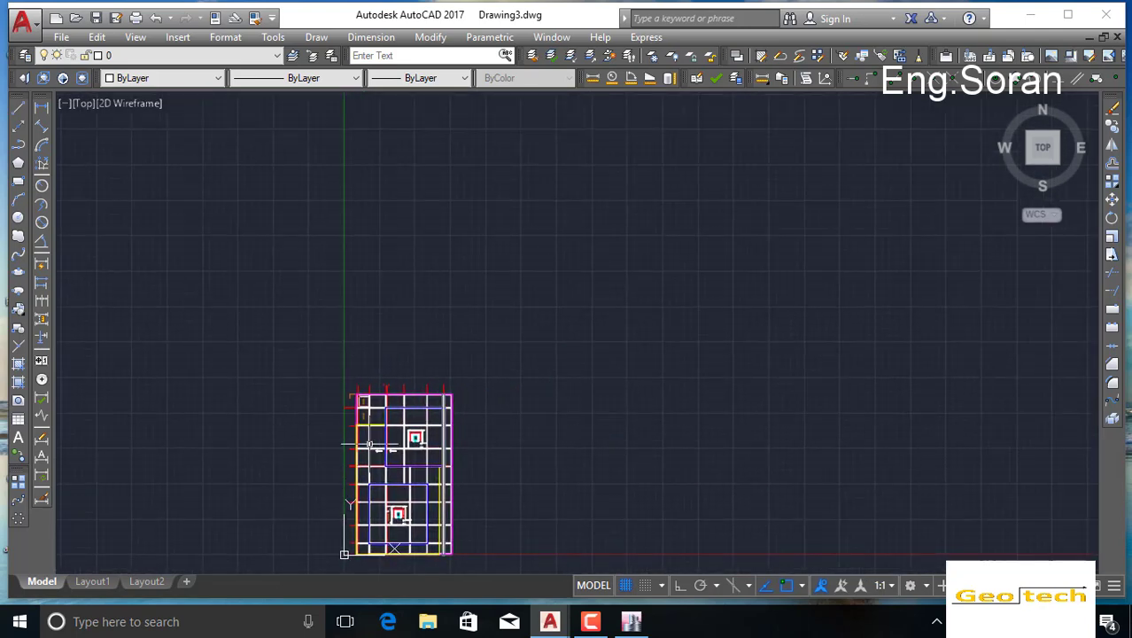
Step: Delete the stray red centre-line marks beside the double grid line above the plan
{"action": "scroll", "coordinate": [429, 389], "scroll_direction": "up", "scroll_amount": 5}
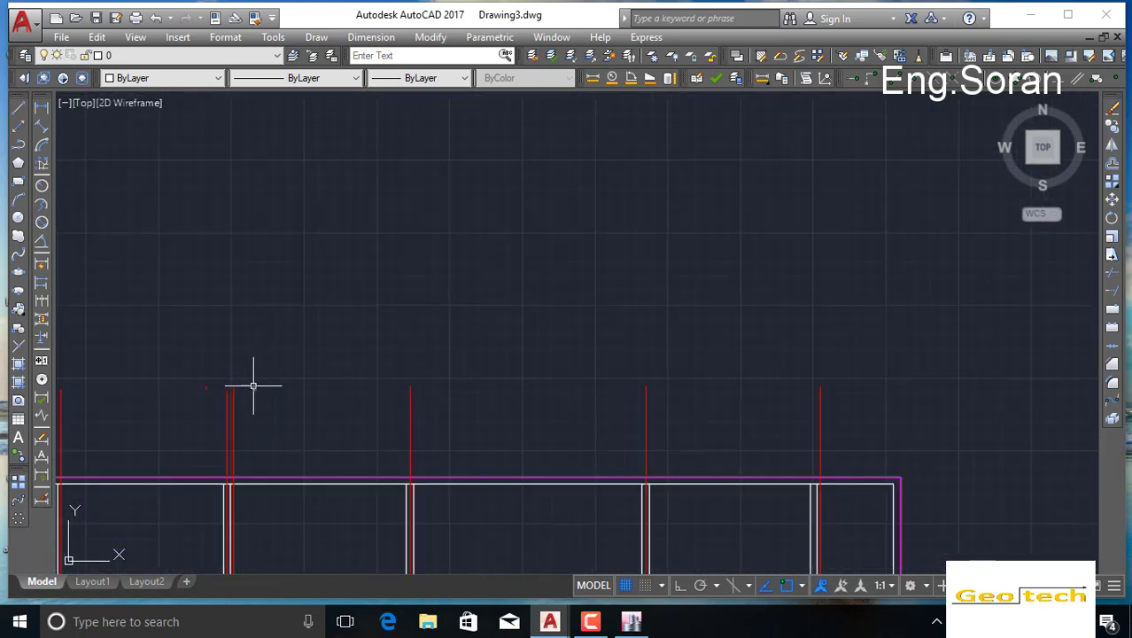
{"action": "left_click", "coordinate": [274, 363]}
{"action": "left_click", "coordinate": [226, 399]}
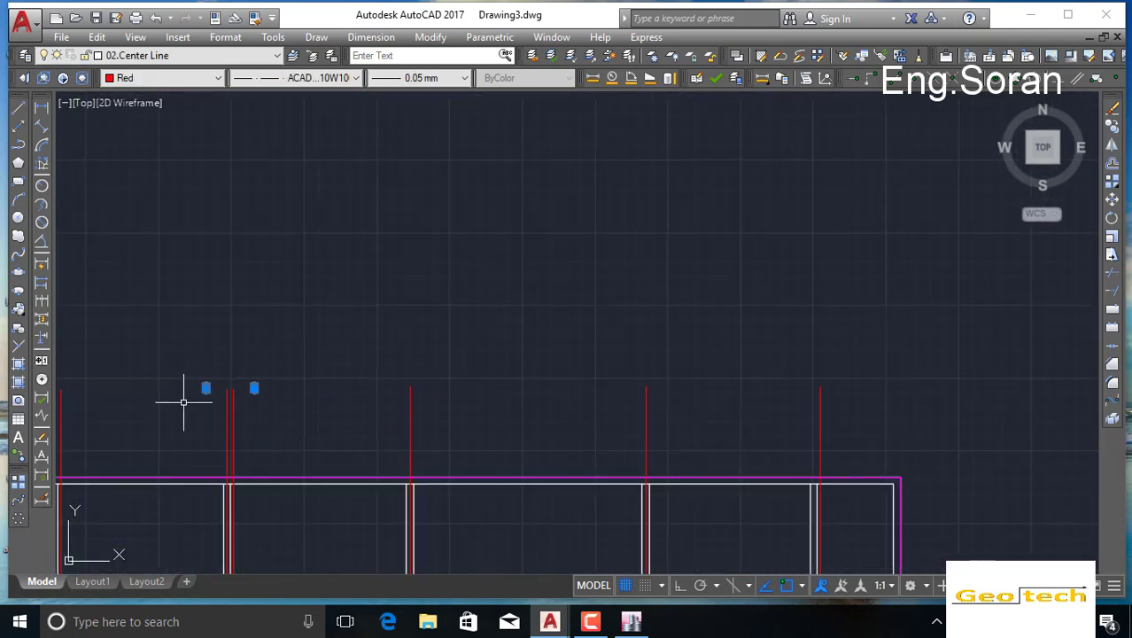
{"action": "key", "text": "Delete"}
Step: Delete the orange L-shaped column mark outside the plan's corner near the generator
{"action": "scroll", "coordinate": [306, 364], "scroll_direction": "down", "scroll_amount": 6}
{"action": "middle_click_drag", "start_coordinate": [384, 382], "coordinate": [447, 252]}
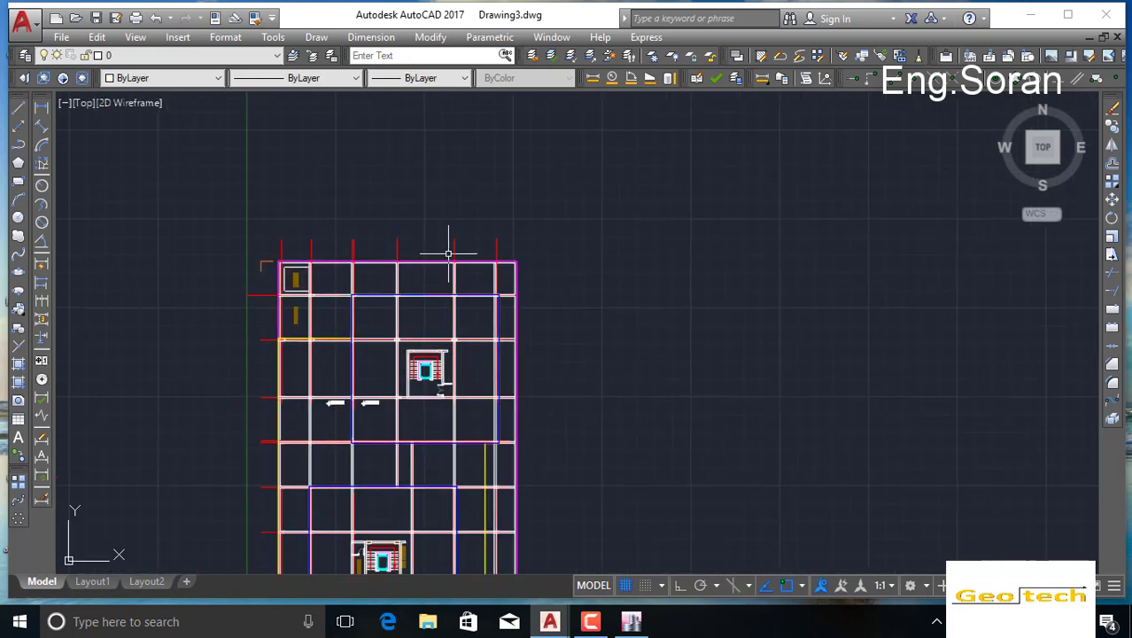
{"action": "middle_click_drag", "start_coordinate": [434, 354], "coordinate": [459, 310]}
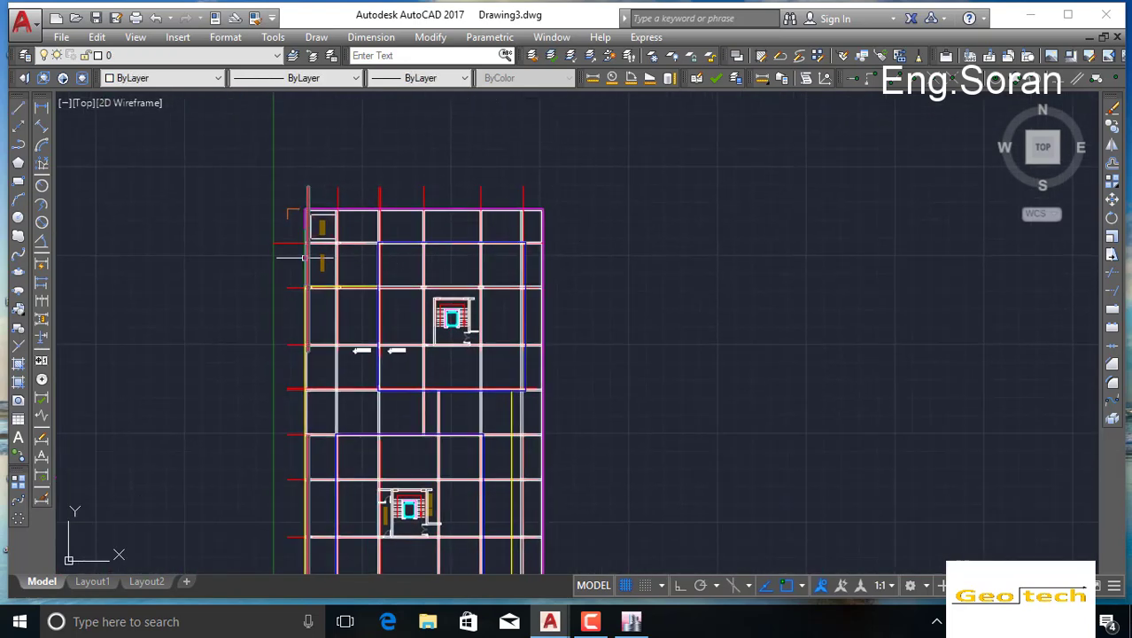
{"action": "middle_click_drag", "start_coordinate": [305, 241], "coordinate": [313, 205]}
{"action": "scroll", "coordinate": [303, 164], "scroll_direction": "up", "scroll_amount": 4}
{"action": "left_click", "coordinate": [304, 196]}
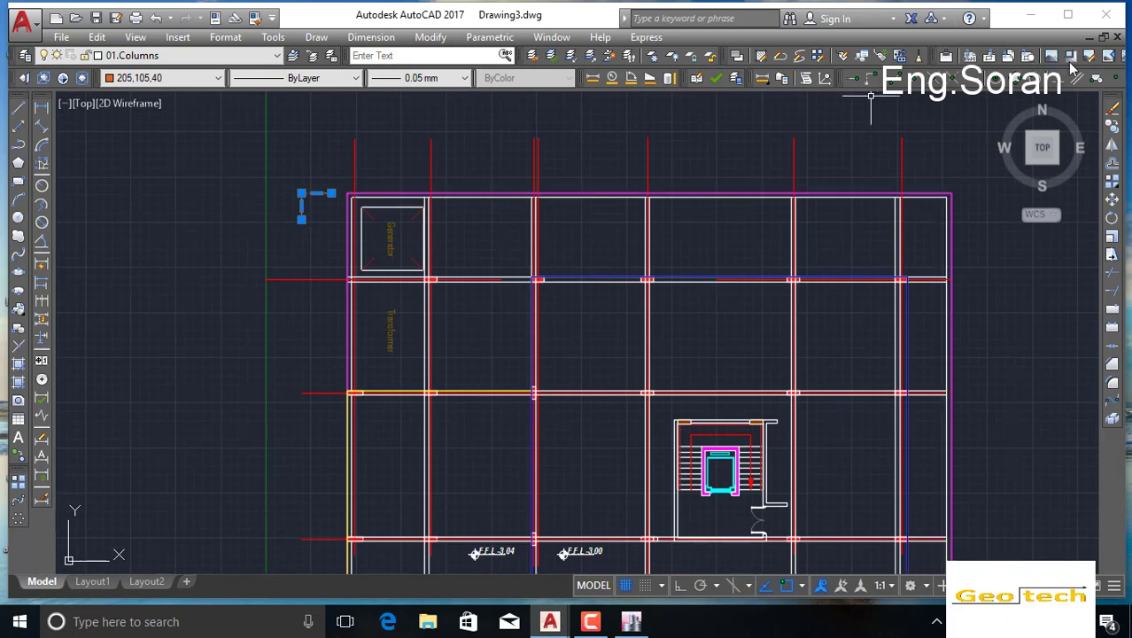
{"action": "key", "text": "Escape"}
{"action": "scroll", "coordinate": [548, 255], "scroll_direction": "down", "scroll_amount": 4}
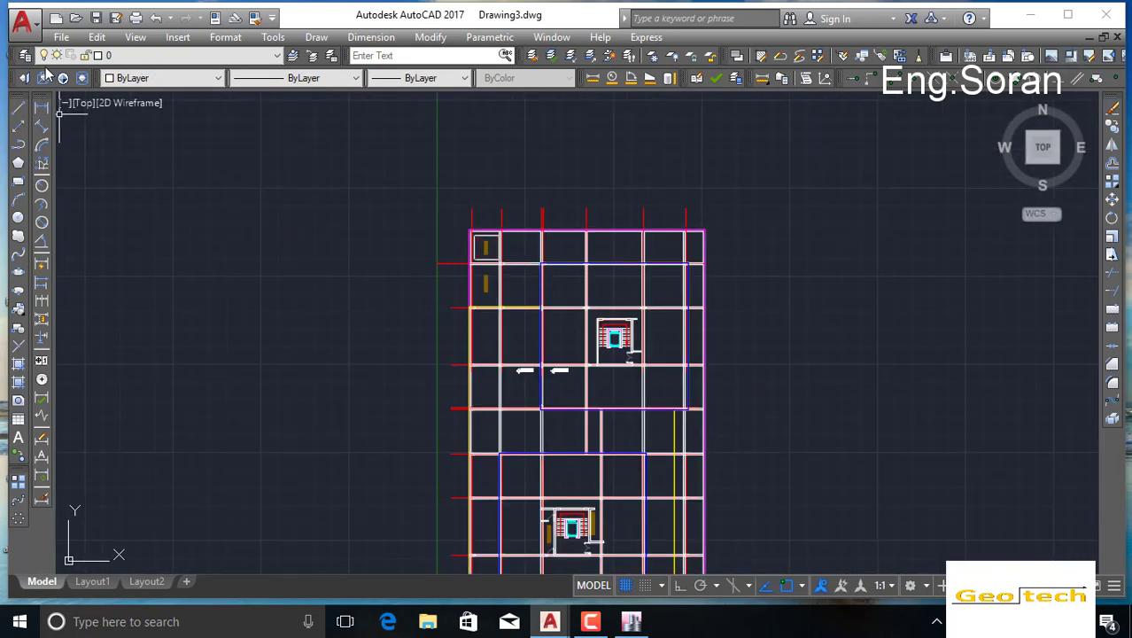
{"action": "scroll", "coordinate": [486, 236], "scroll_direction": "down", "scroll_amount": 2}
{"action": "middle_click_drag", "start_coordinate": [537, 289], "coordinate": [523, 272]}
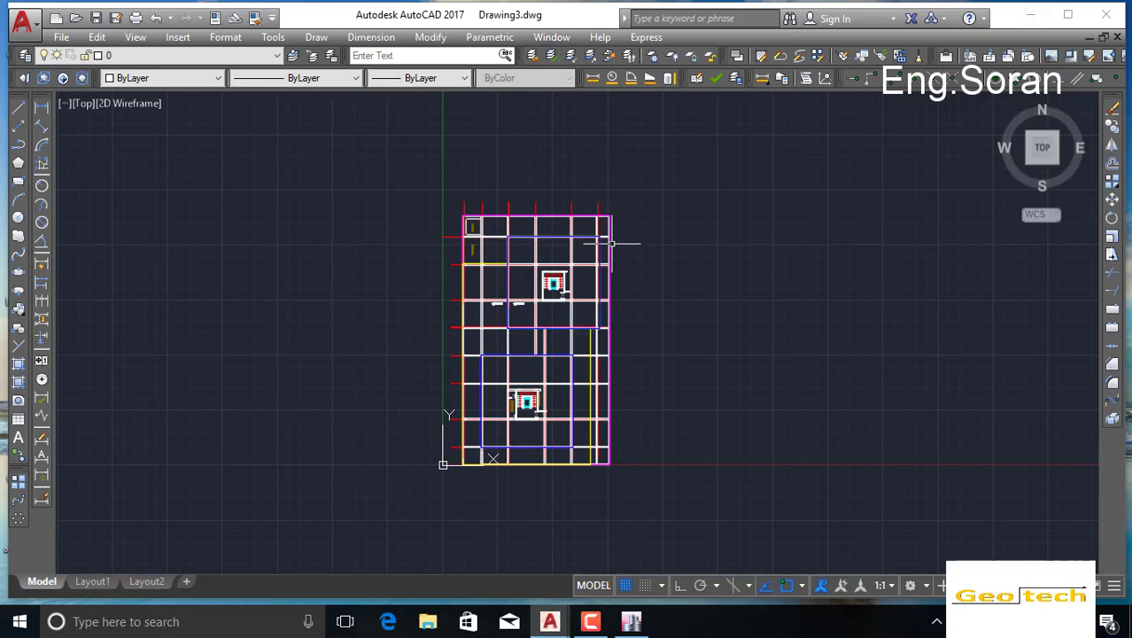
{"action": "left_click", "coordinate": [22, 19]}
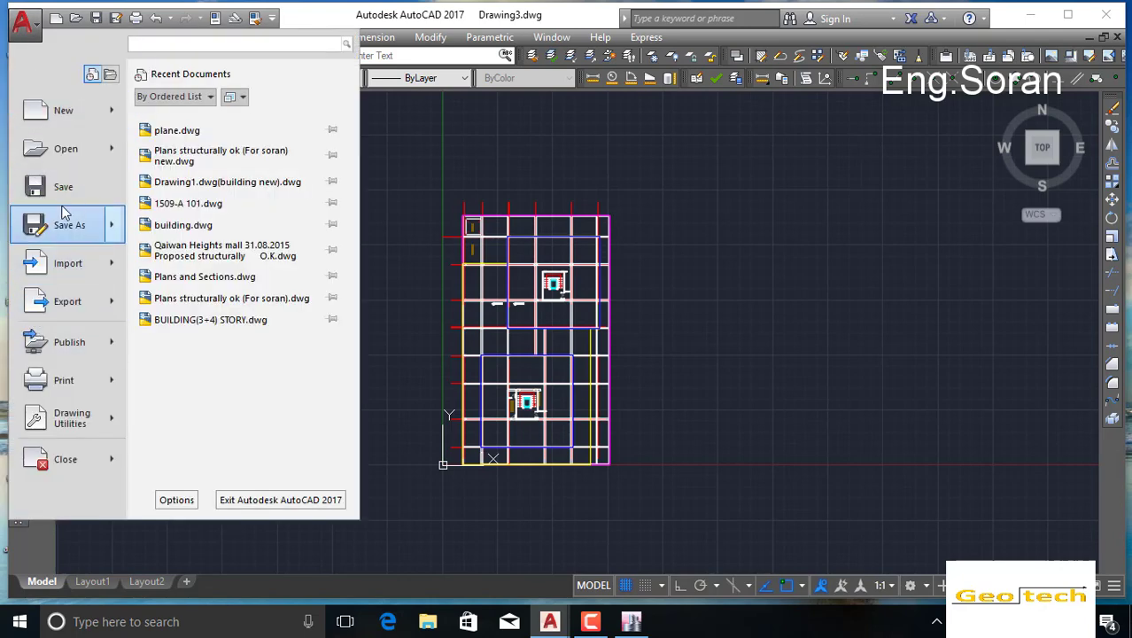
{"action": "mouse_move", "coordinate": [92, 231]}
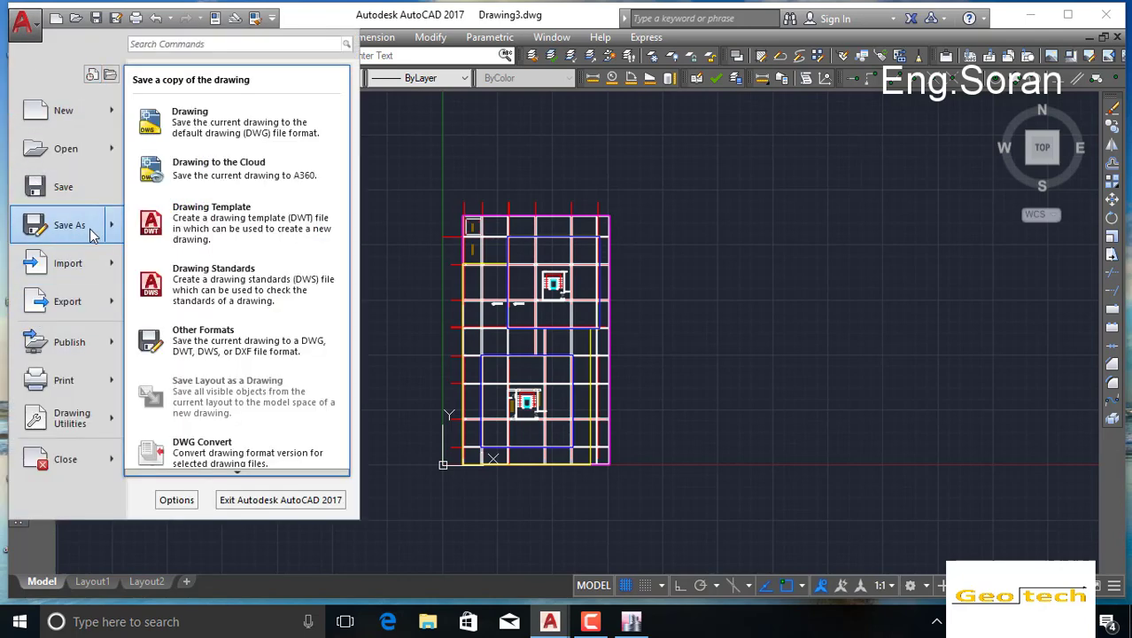
{"action": "left_click", "coordinate": [372, 129]}
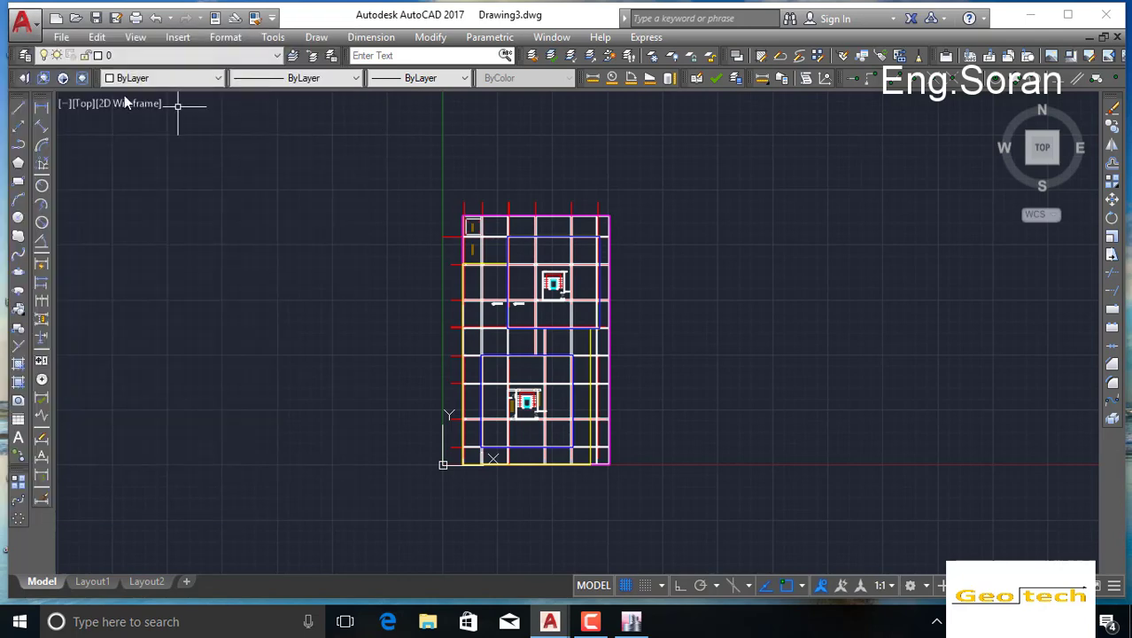
Step: Review the drawing's existing layers from 01.Columns to 09.Text in the Layer Properties Manager
{"action": "left_click", "coordinate": [24, 57]}
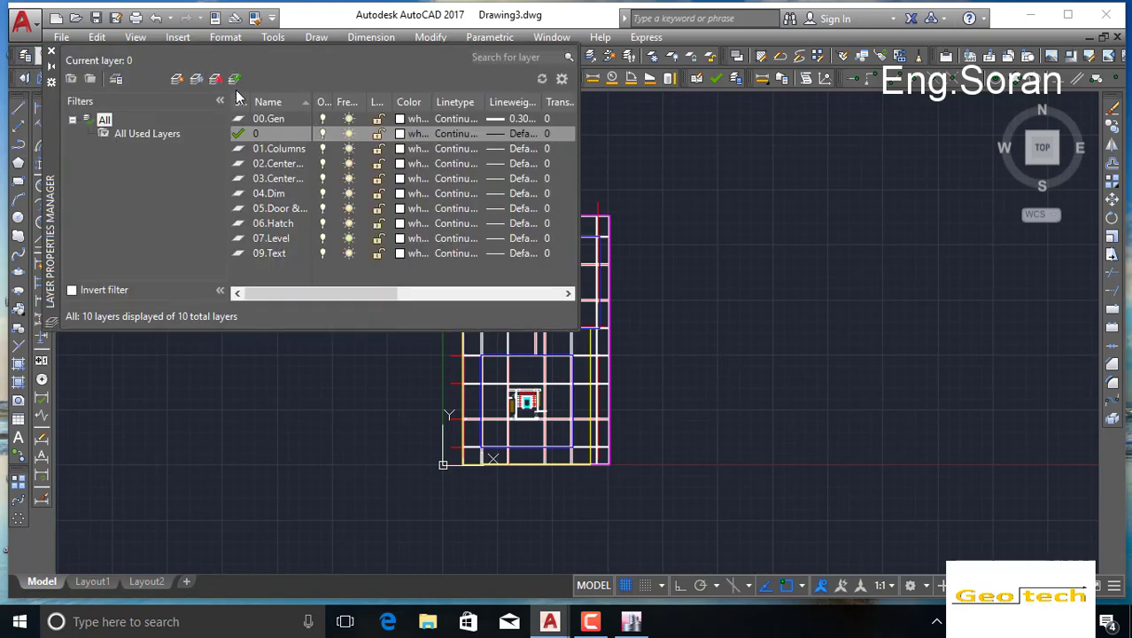
{"action": "left_click", "coordinate": [286, 149]}
{"action": "left_click", "coordinate": [283, 164]}
{"action": "left_click", "coordinate": [283, 193]}
{"action": "left_click", "coordinate": [282, 208]}
{"action": "left_click", "coordinate": [277, 223]}
{"action": "left_click", "coordinate": [273, 238]}
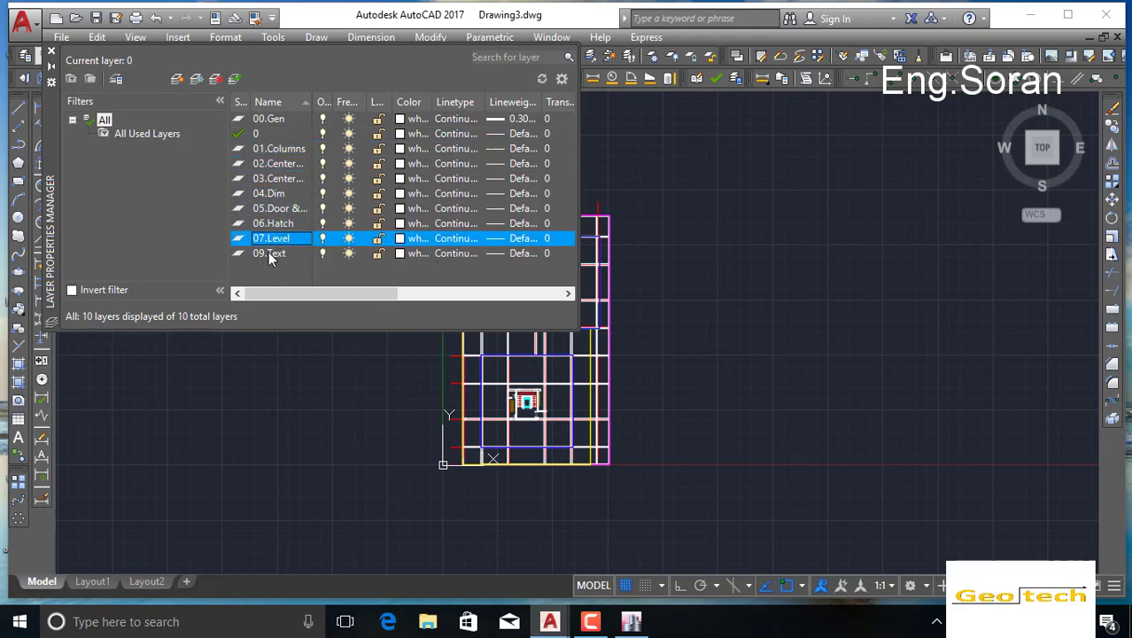
{"action": "left_click", "coordinate": [268, 253]}
{"action": "left_click", "coordinate": [275, 164]}
{"action": "left_click", "coordinate": [277, 148]}
{"action": "left_click", "coordinate": [273, 178]}
{"action": "left_click", "coordinate": [273, 164]}
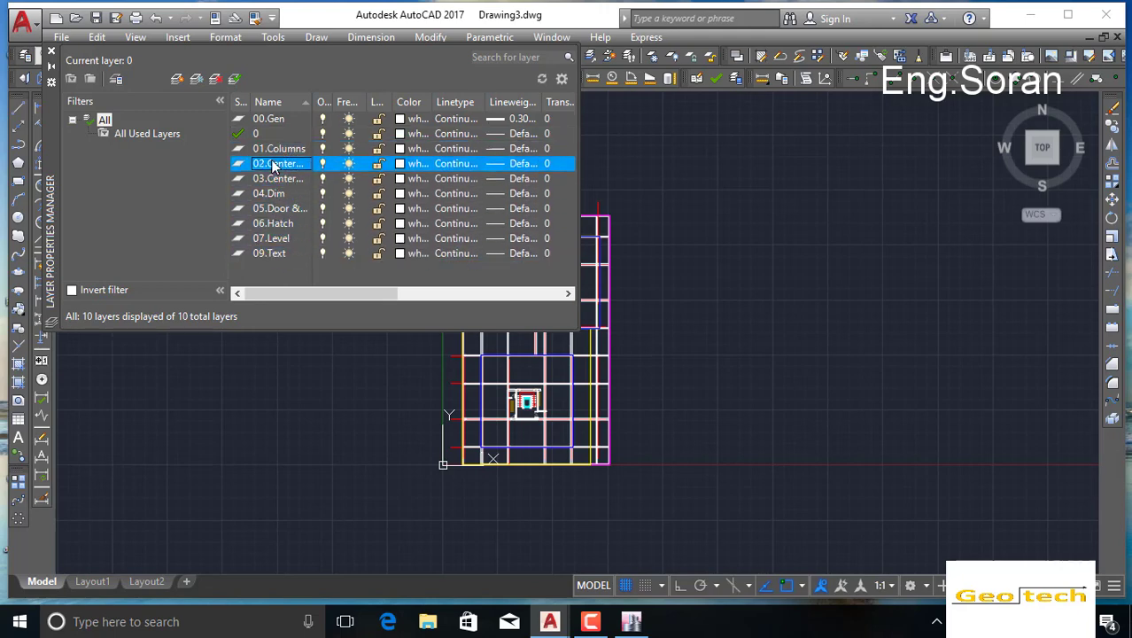
{"action": "left_click", "coordinate": [275, 150]}
{"action": "left_click", "coordinate": [272, 193]}
Step: Create a new layer named column below 01.Columns and assign it the yellow index colour 50
{"action": "left_click", "coordinate": [276, 149]}
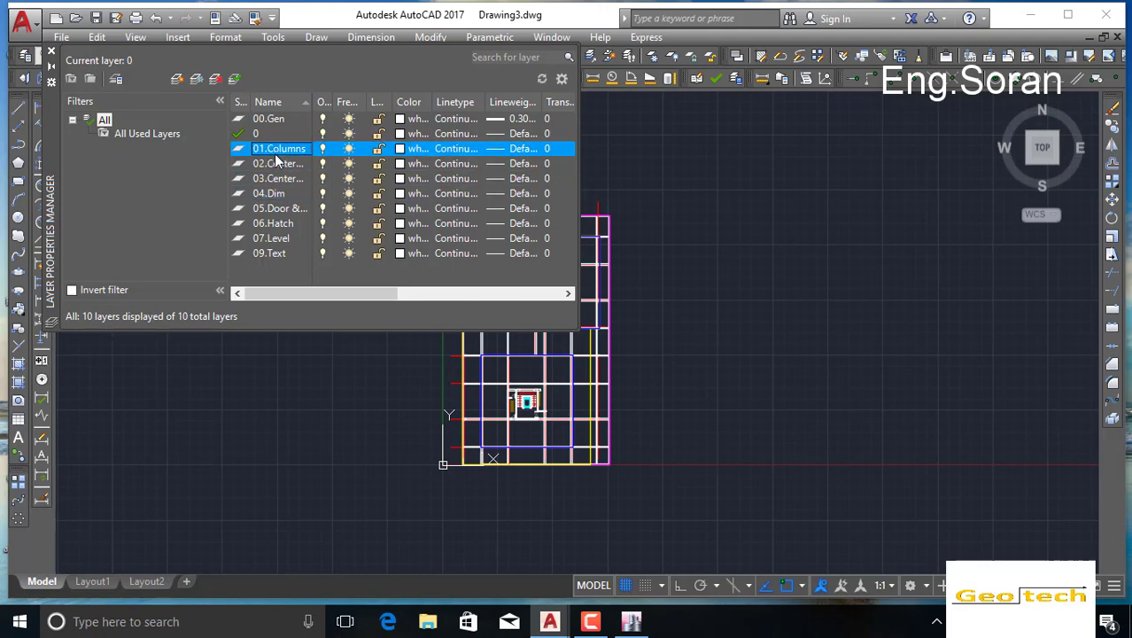
{"action": "left_click", "coordinate": [180, 80]}
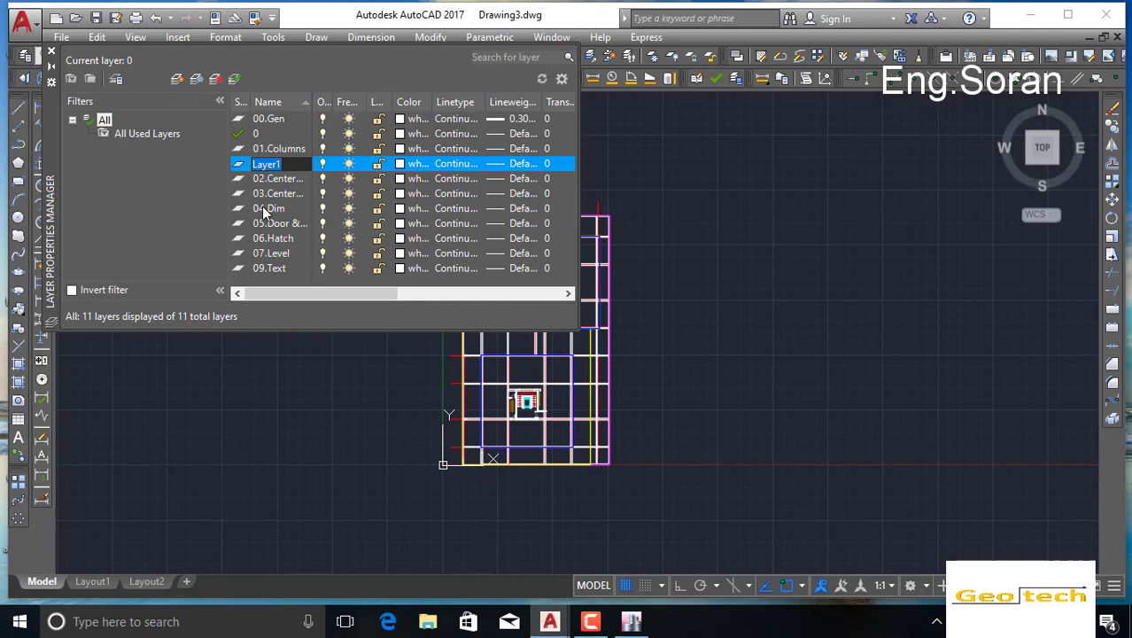
{"action": "type", "text": "column"}
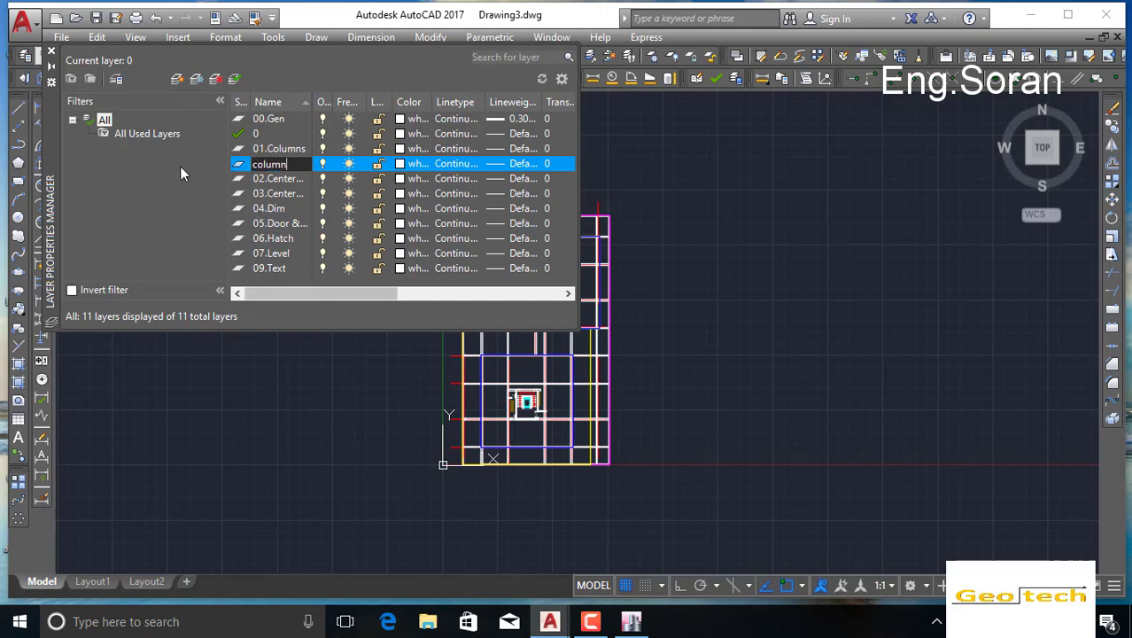
{"action": "left_click", "coordinate": [398, 165]}
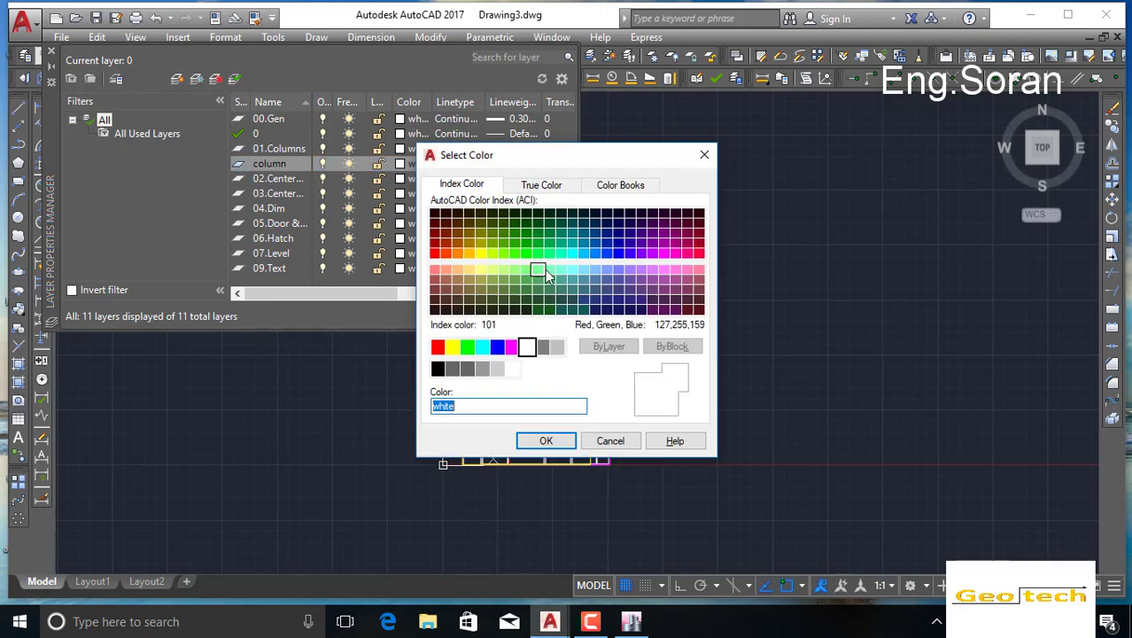
{"action": "left_click", "coordinate": [476, 255]}
{"action": "double_click", "coordinate": [476, 254]}
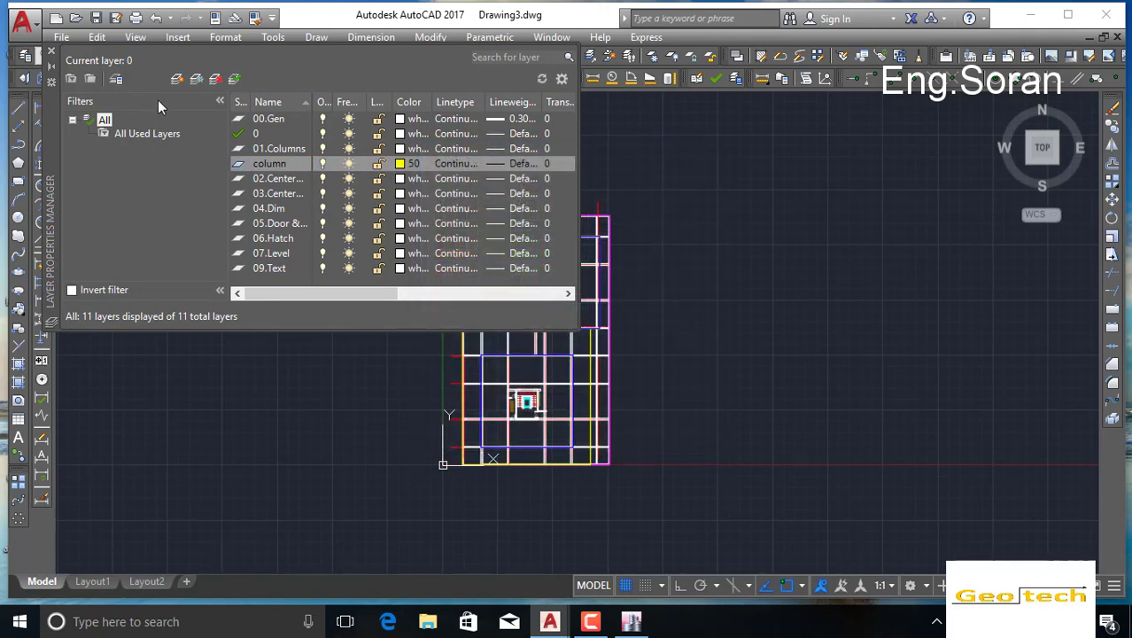
Step: Add a layer named beam with index colour 120 and a layer named wall with index colour 80
{"action": "key", "text": "alt+n"}
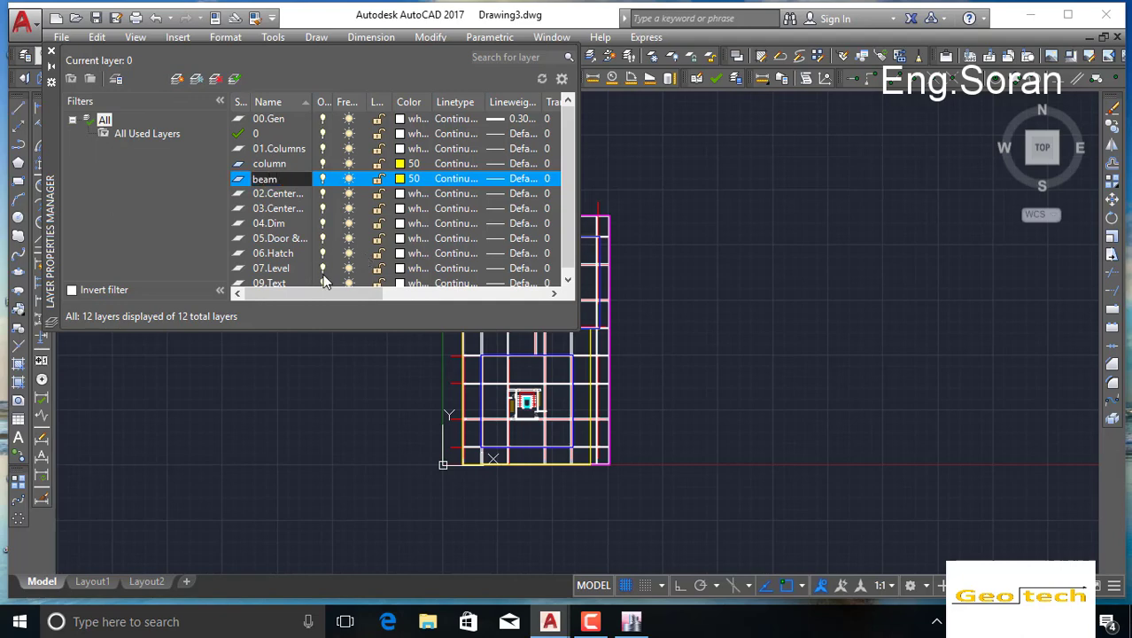
{"action": "left_click", "coordinate": [400, 179]}
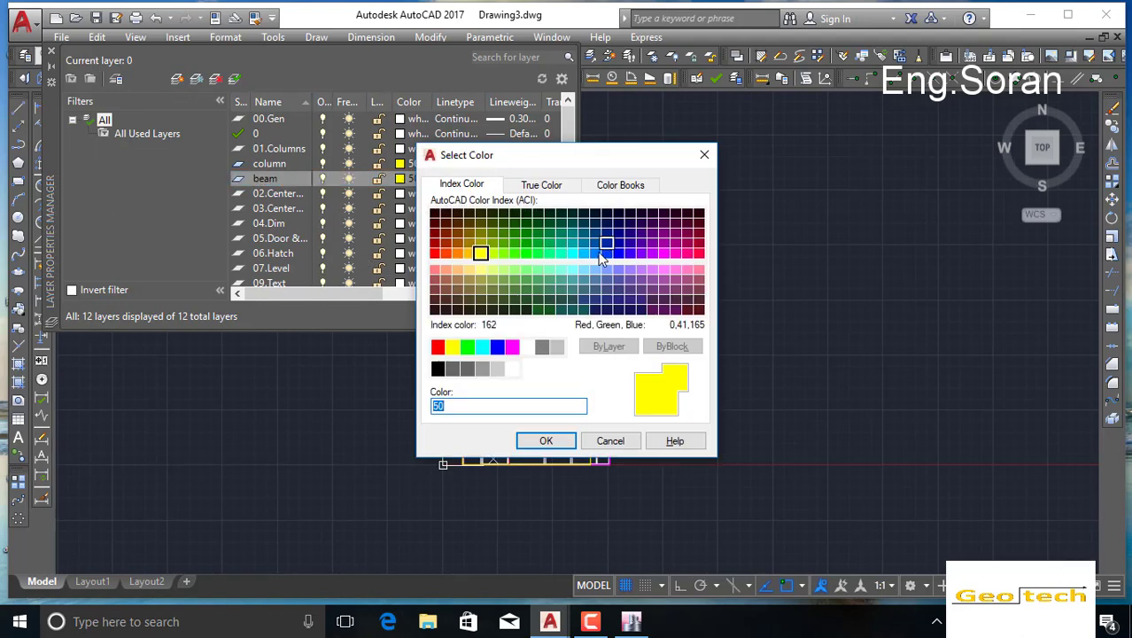
{"action": "double_click", "coordinate": [562, 254]}
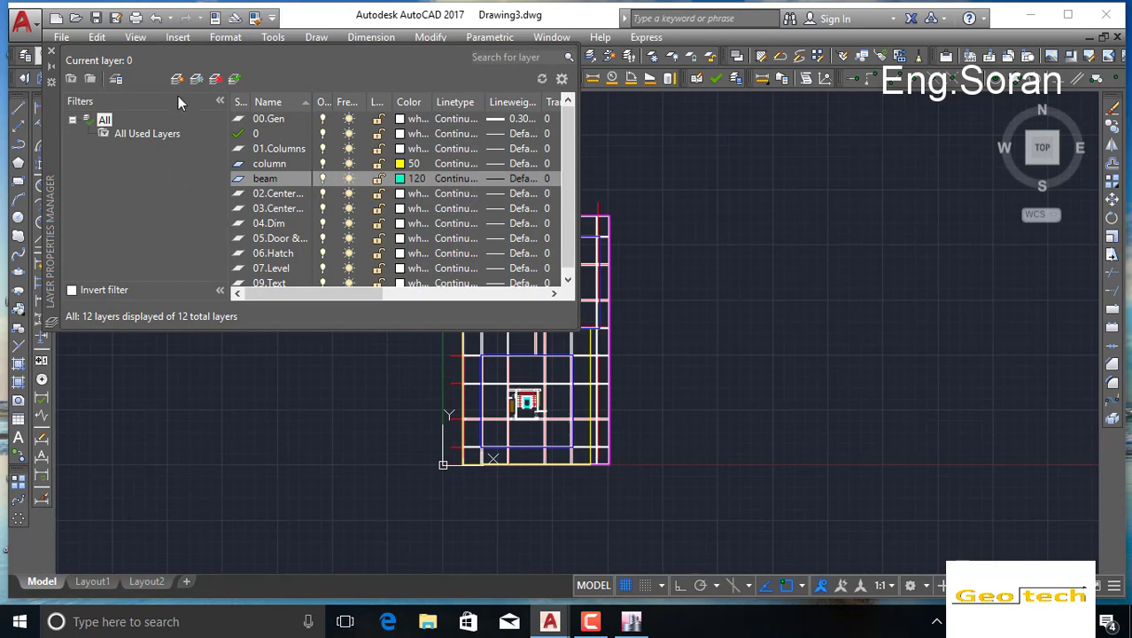
{"action": "left_click", "coordinate": [176, 79]}
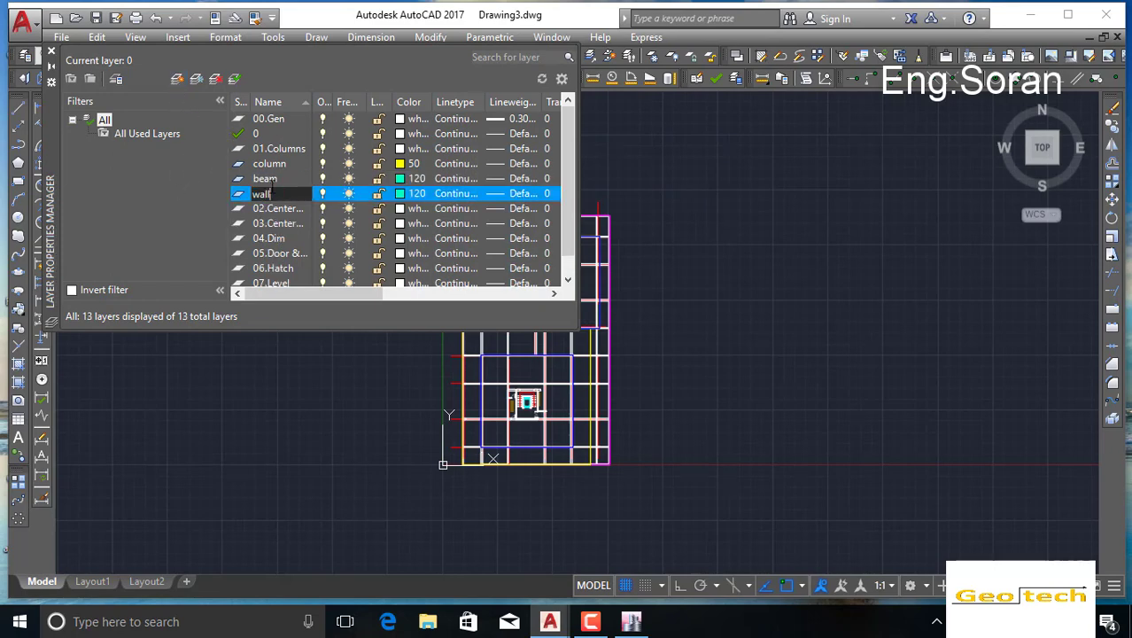
{"action": "left_click", "coordinate": [399, 194]}
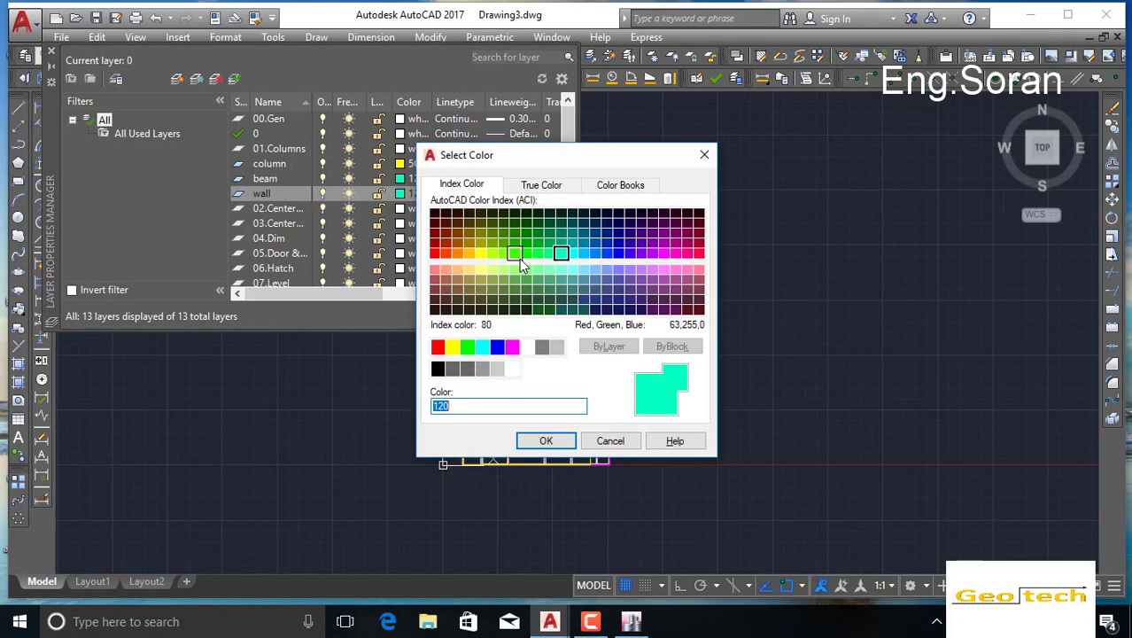
{"action": "double_click", "coordinate": [516, 253]}
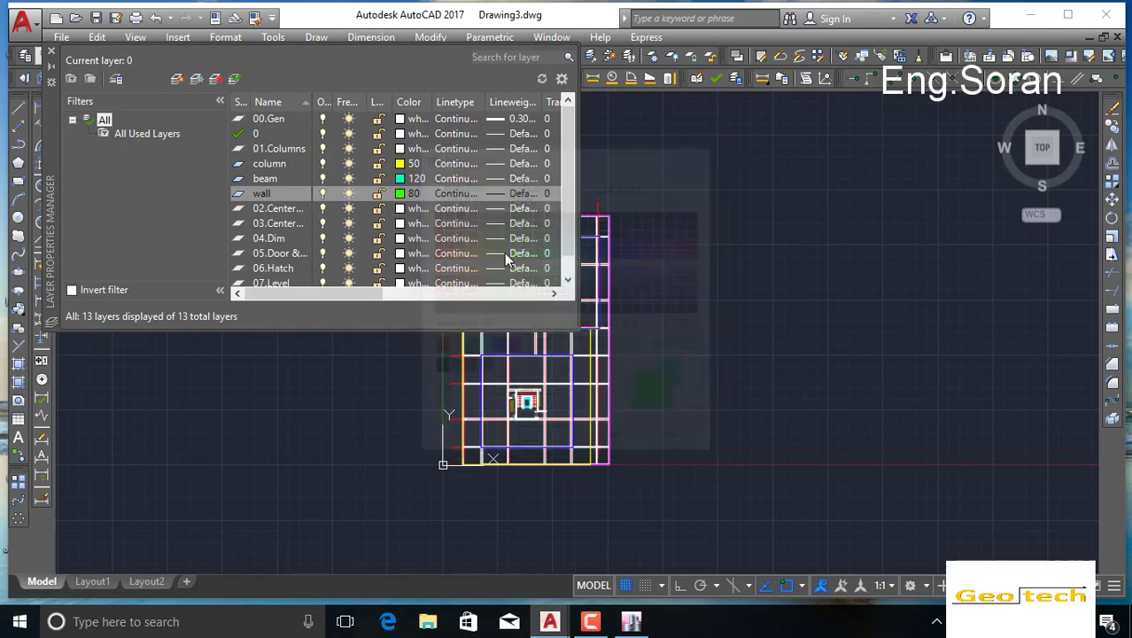
Step: Add a layer named grid with red index colour 10 and a layer named open with magenta index colour 210
{"action": "left_click", "coordinate": [178, 80]}
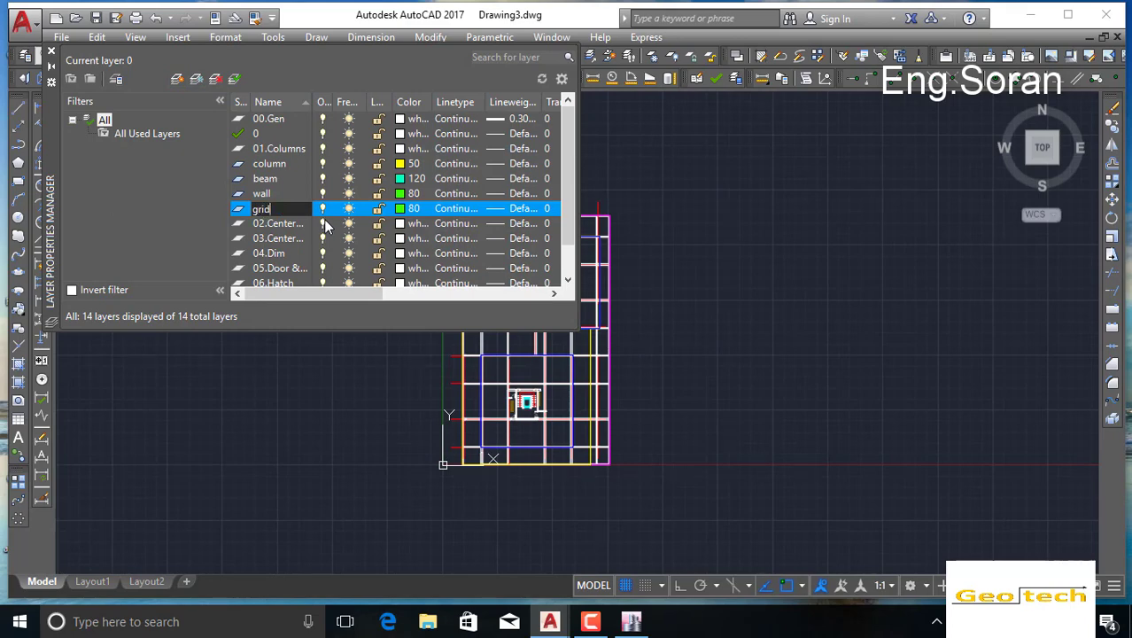
{"action": "left_click", "coordinate": [399, 209]}
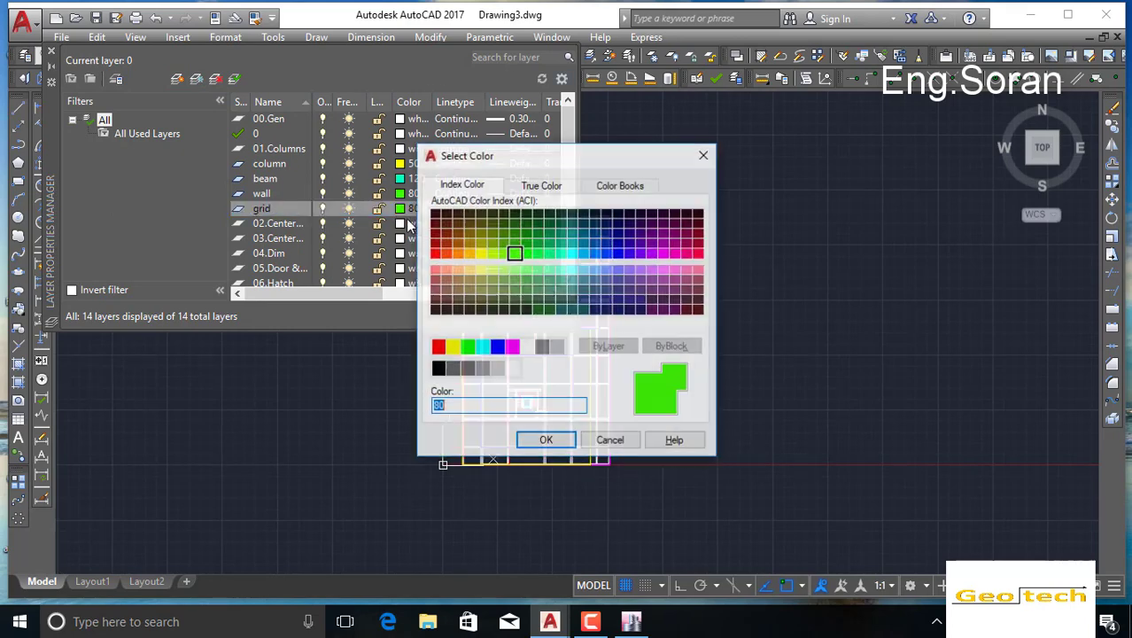
{"action": "double_click", "coordinate": [434, 254]}
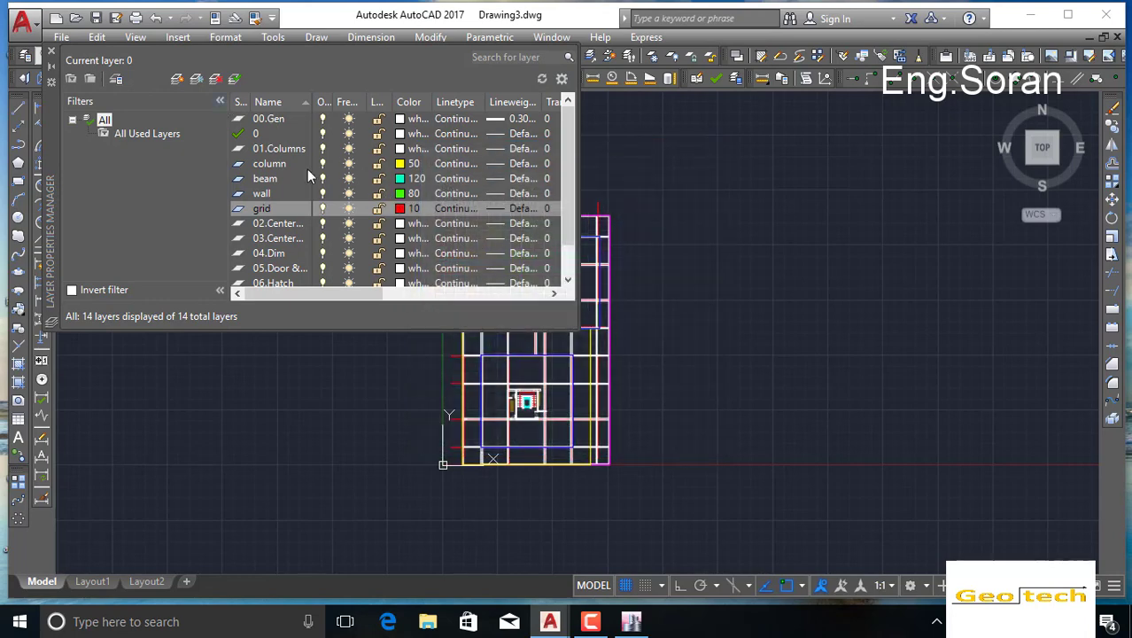
{"action": "left_click", "coordinate": [178, 80]}
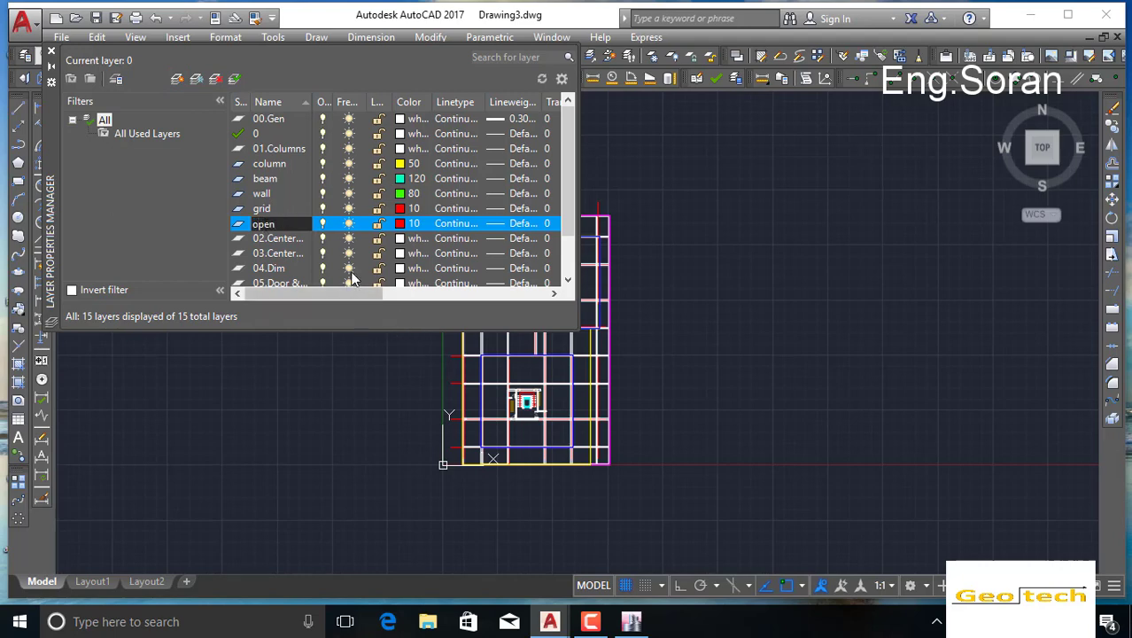
{"action": "left_click", "coordinate": [407, 228]}
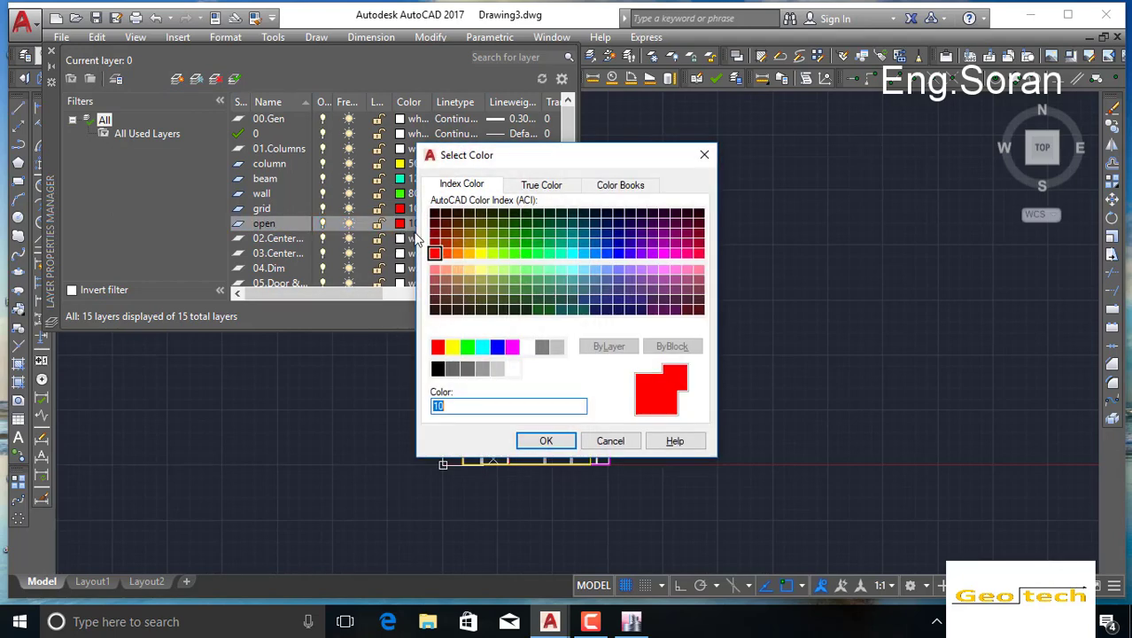
{"action": "left_click", "coordinate": [665, 253]}
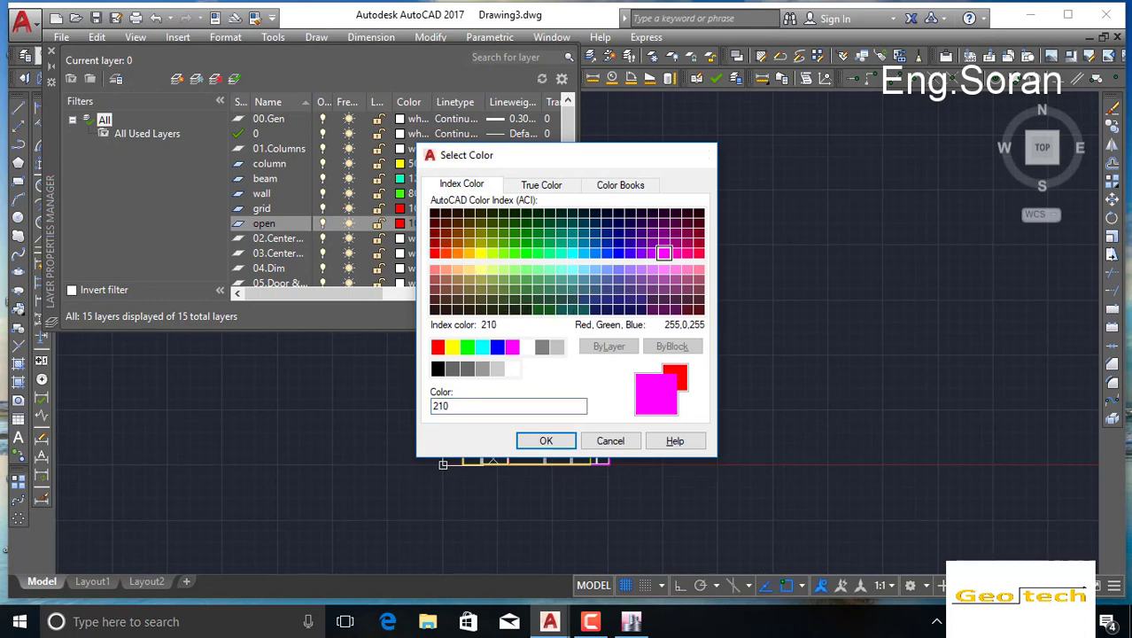
{"action": "left_click", "coordinate": [546, 440]}
Step: Add a layer named slab with blue index colour 170 and make it the current layer
{"action": "left_click", "coordinate": [176, 79]}
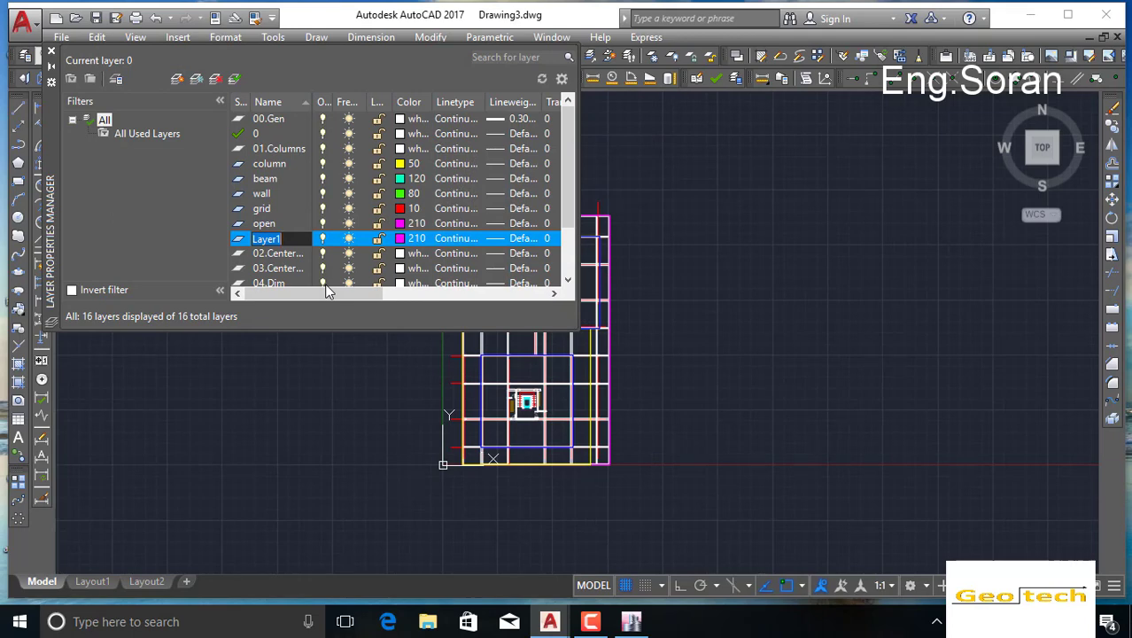
{"action": "type", "text": "slab"}
{"action": "left_click", "coordinate": [403, 241]}
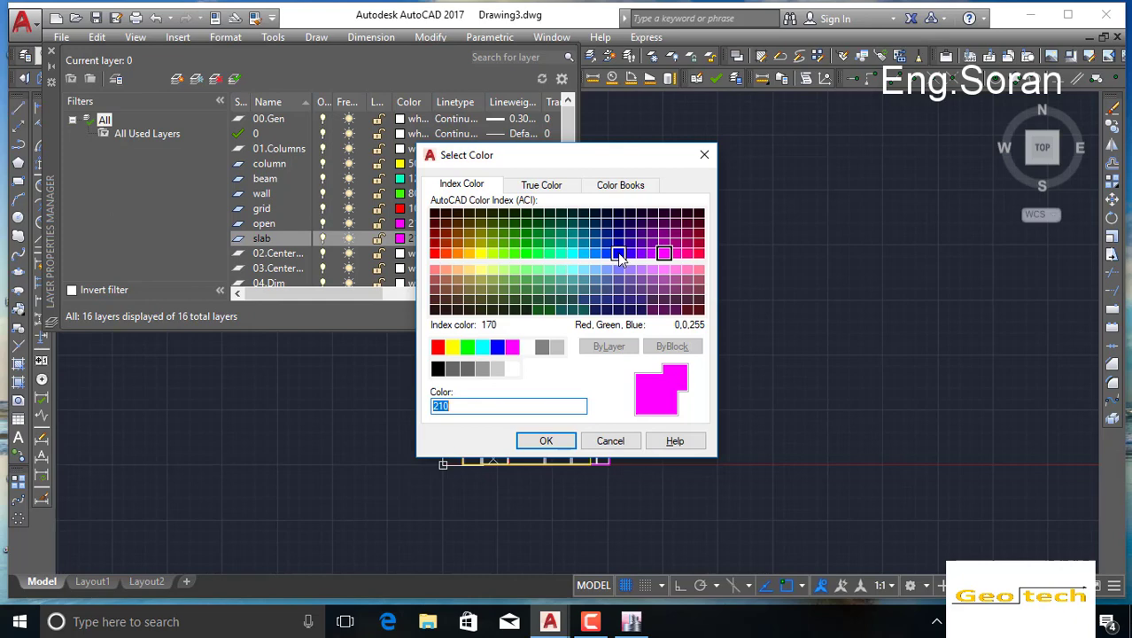
{"action": "double_click", "coordinate": [617, 252]}
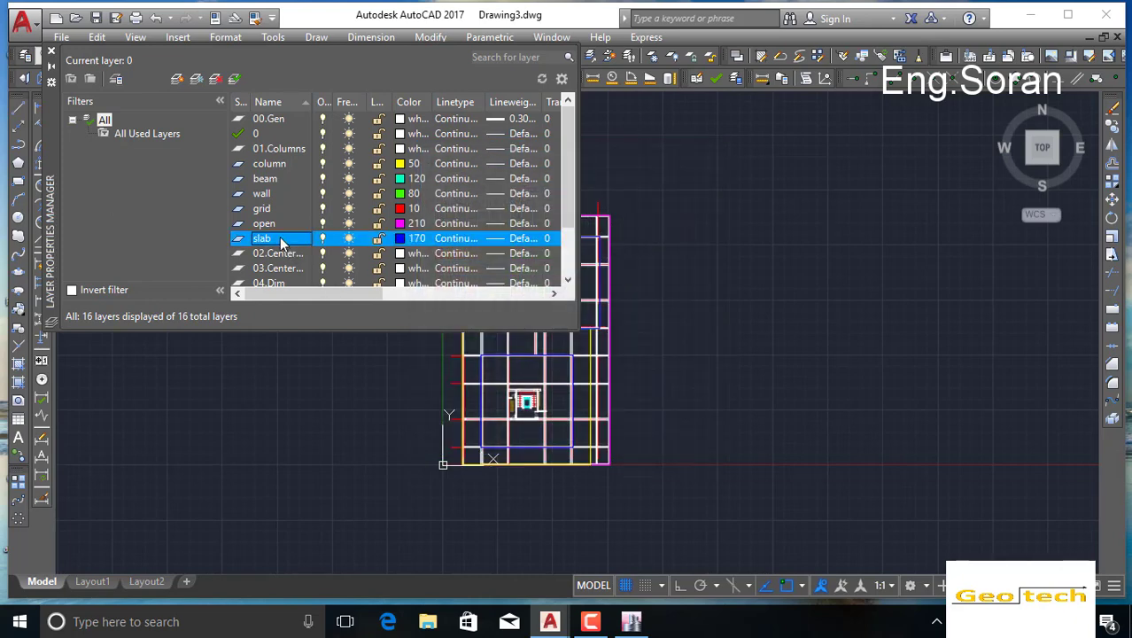
{"action": "double_click", "coordinate": [282, 242]}
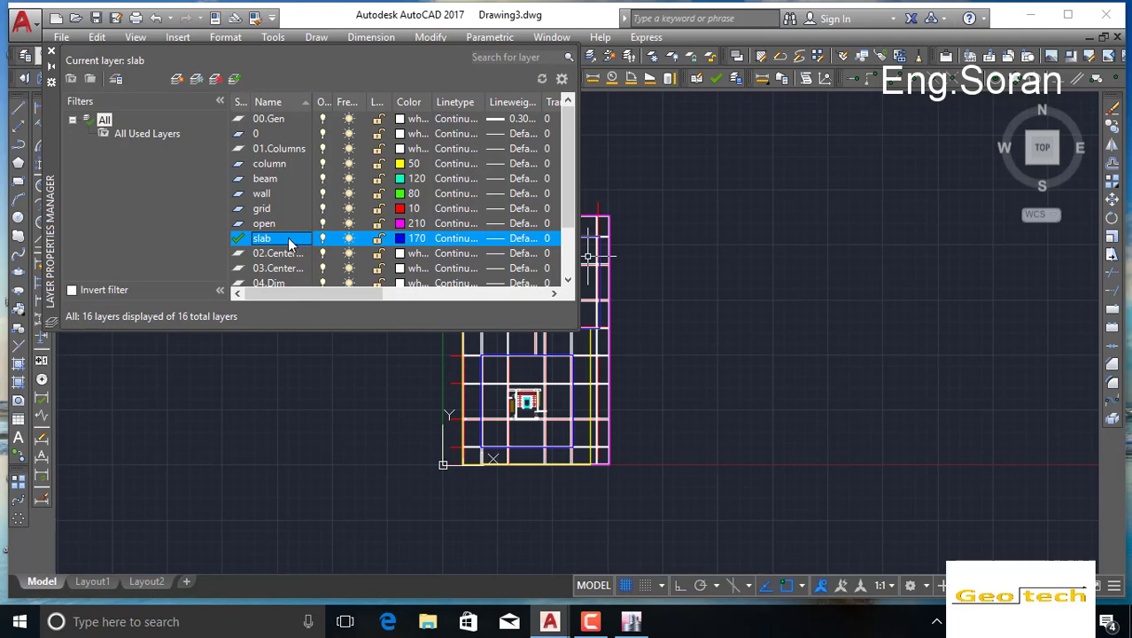
{"action": "right_click", "coordinate": [287, 243]}
{"action": "left_click", "coordinate": [268, 351]}
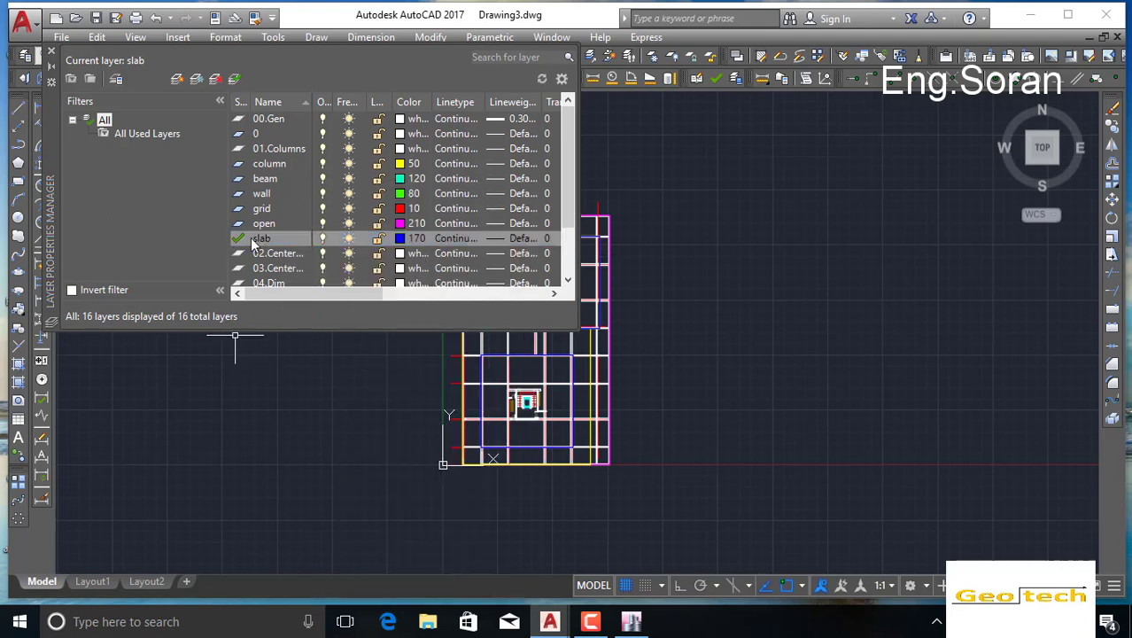
{"action": "left_click", "coordinate": [248, 238]}
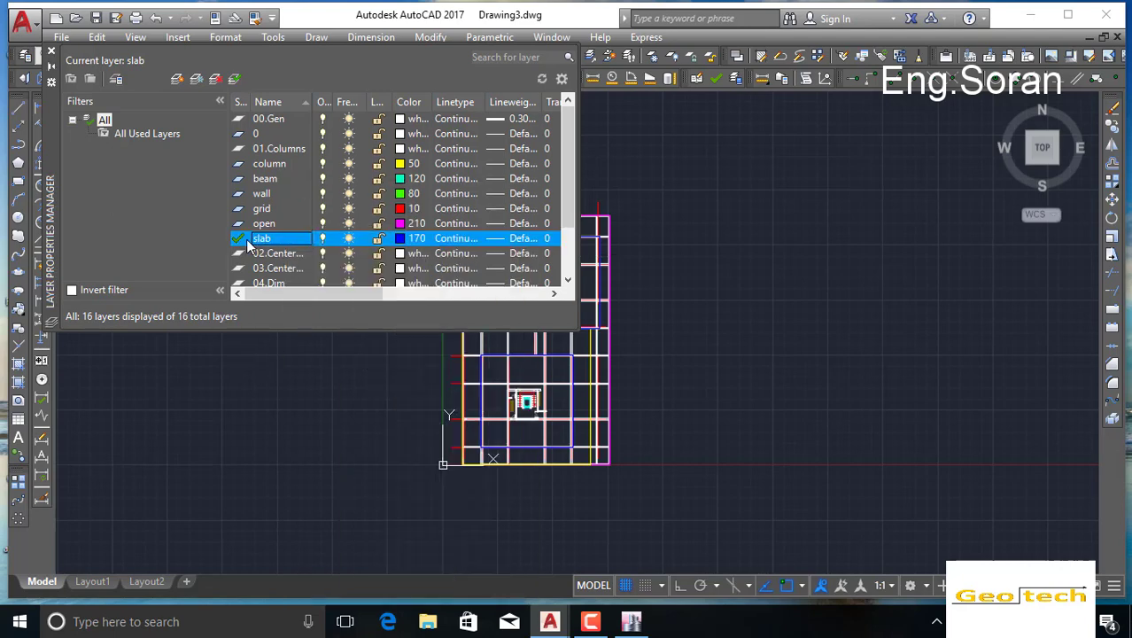
{"action": "left_click", "coordinate": [176, 79]}
{"action": "left_click", "coordinate": [400, 255]}
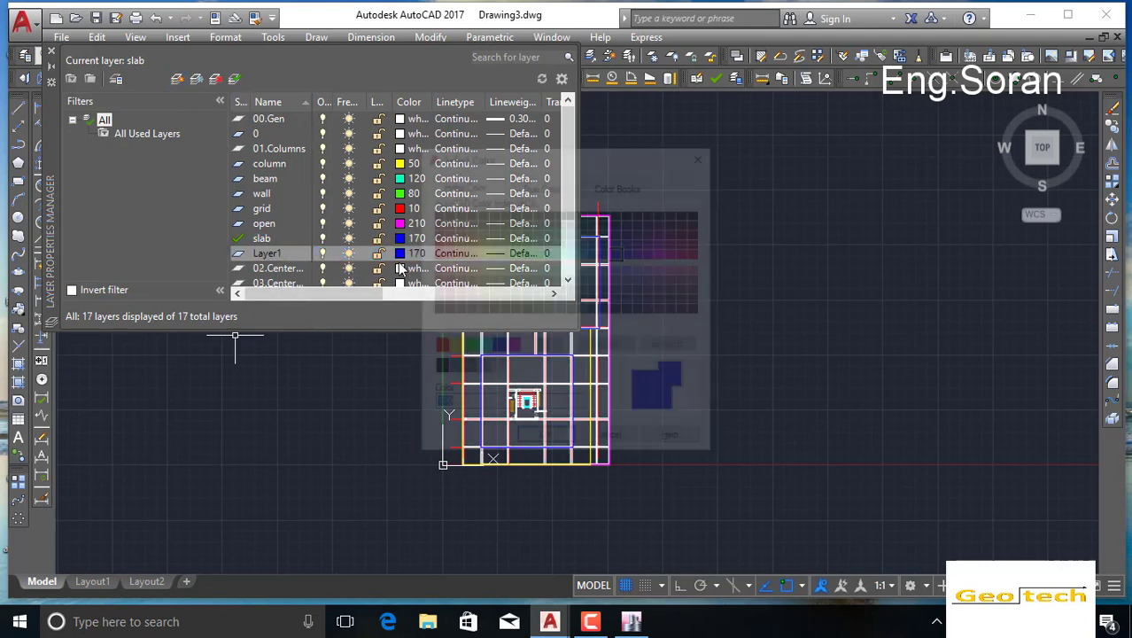
{"action": "left_click", "coordinate": [612, 441]}
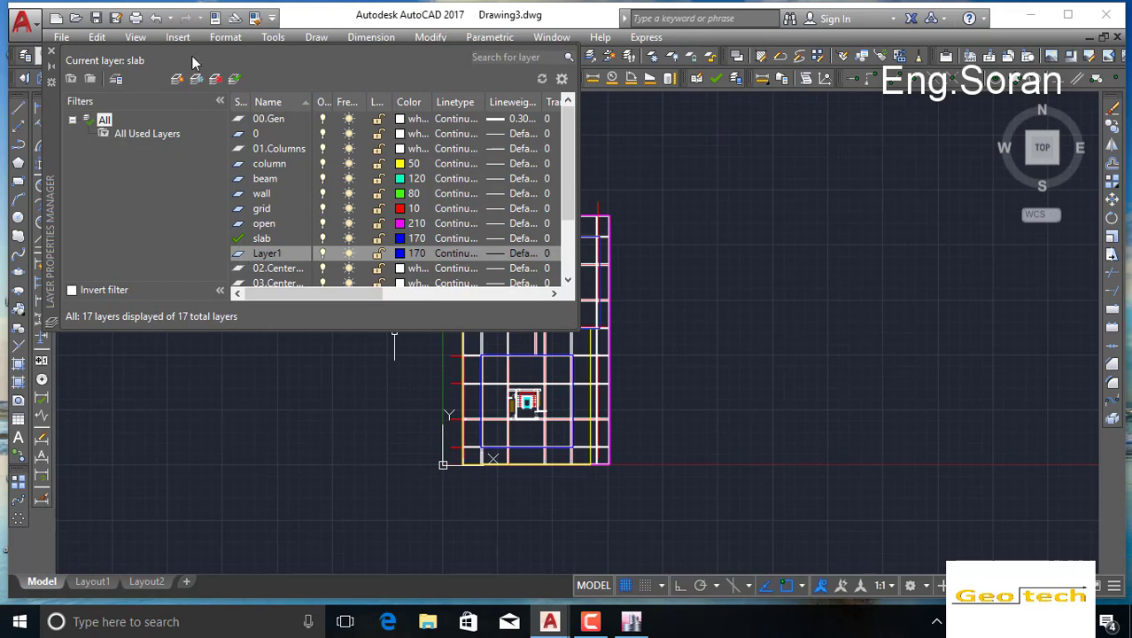
{"action": "left_click", "coordinate": [216, 80]}
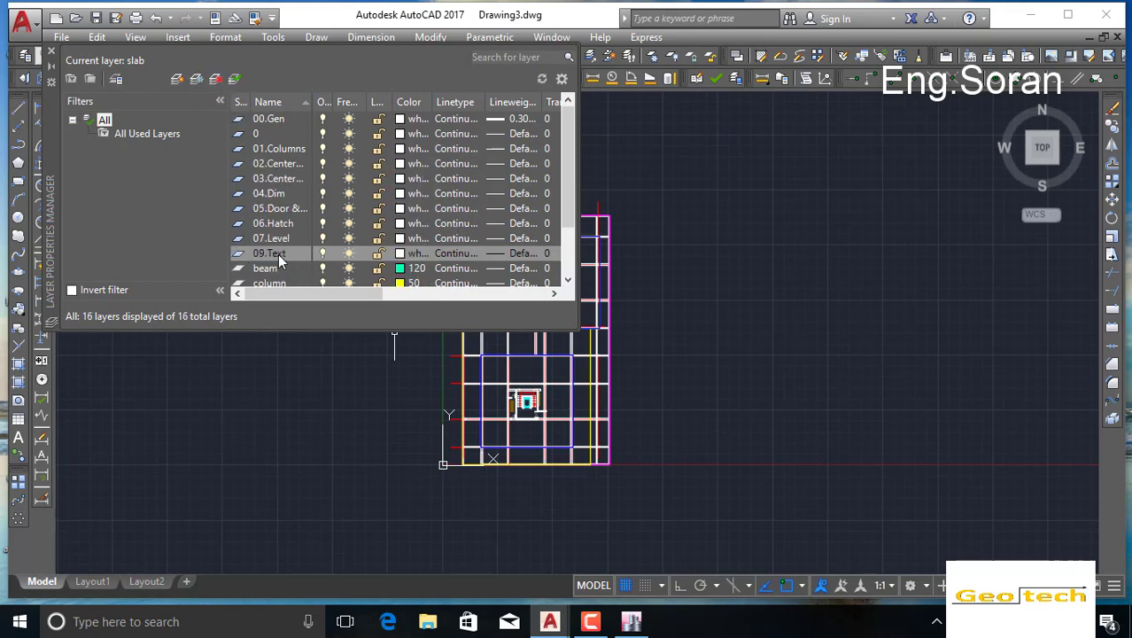
Step: Create a layer named slab f after the wall layer and assign it index colour 11
{"action": "scroll", "coordinate": [277, 239], "scroll_direction": "down", "scroll_amount": 2}
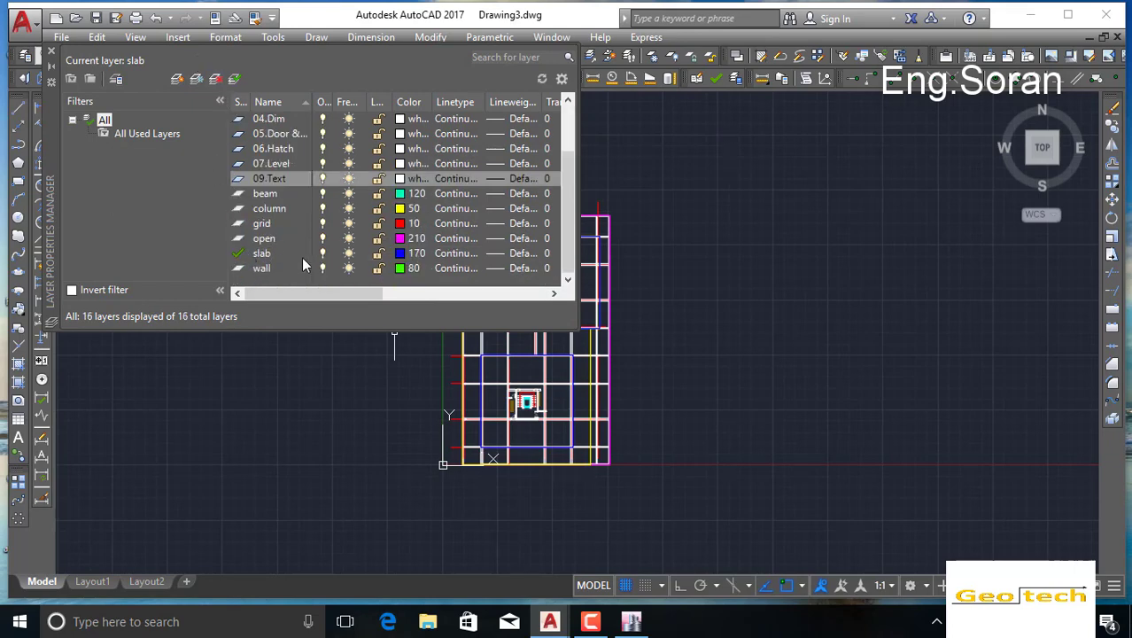
{"action": "double_click", "coordinate": [264, 269]}
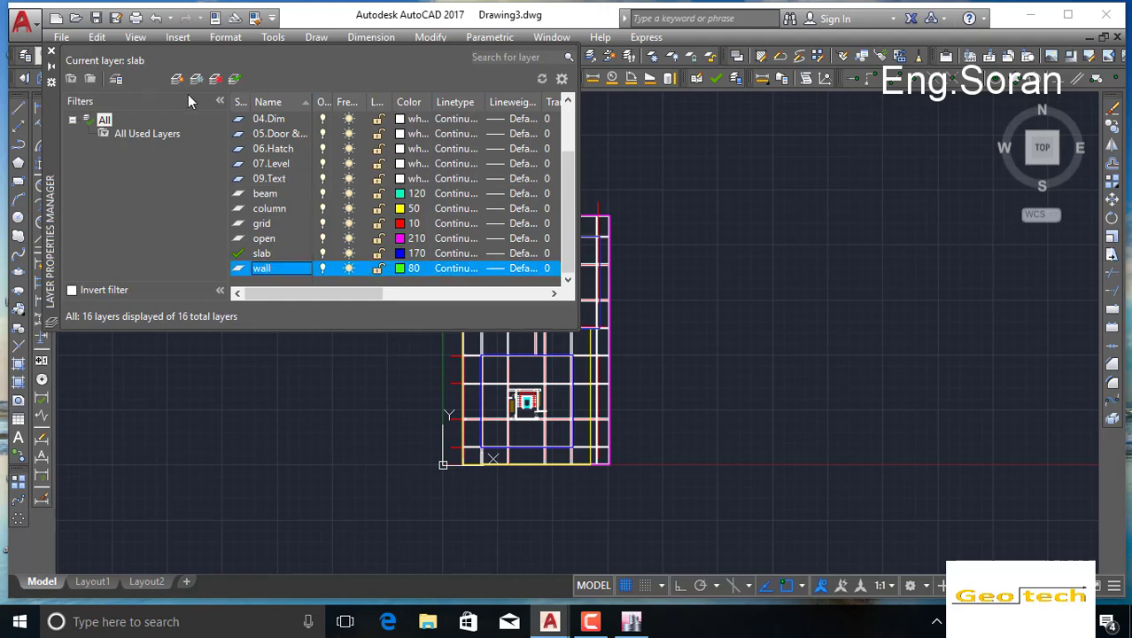
{"action": "left_click", "coordinate": [176, 80]}
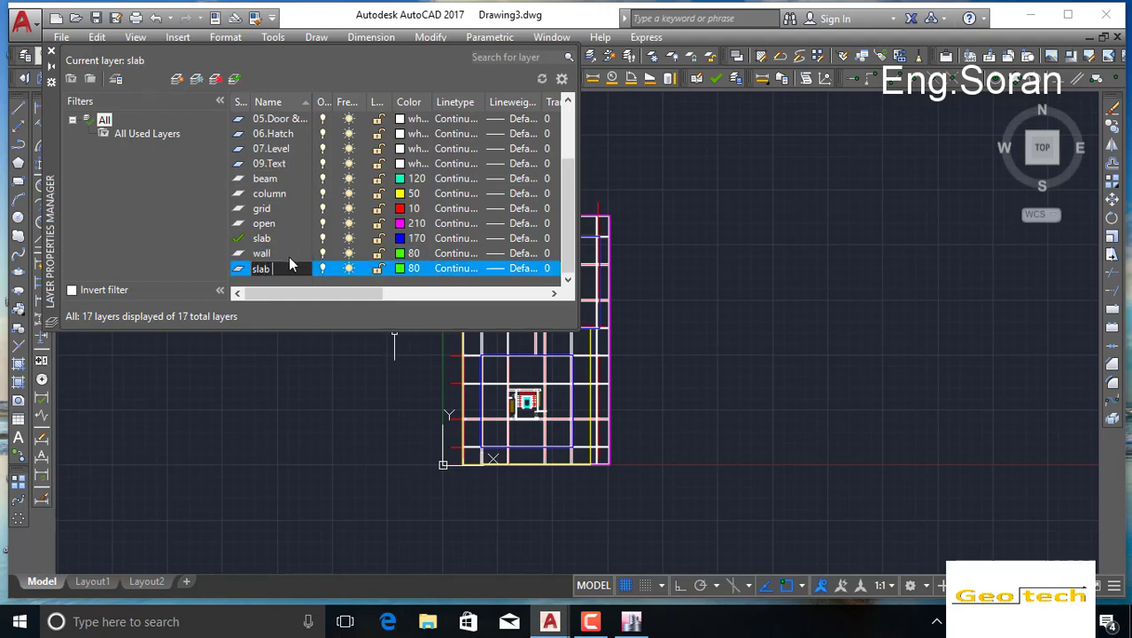
{"action": "type", "text": "slab f"}
{"action": "left_click", "coordinate": [401, 269]}
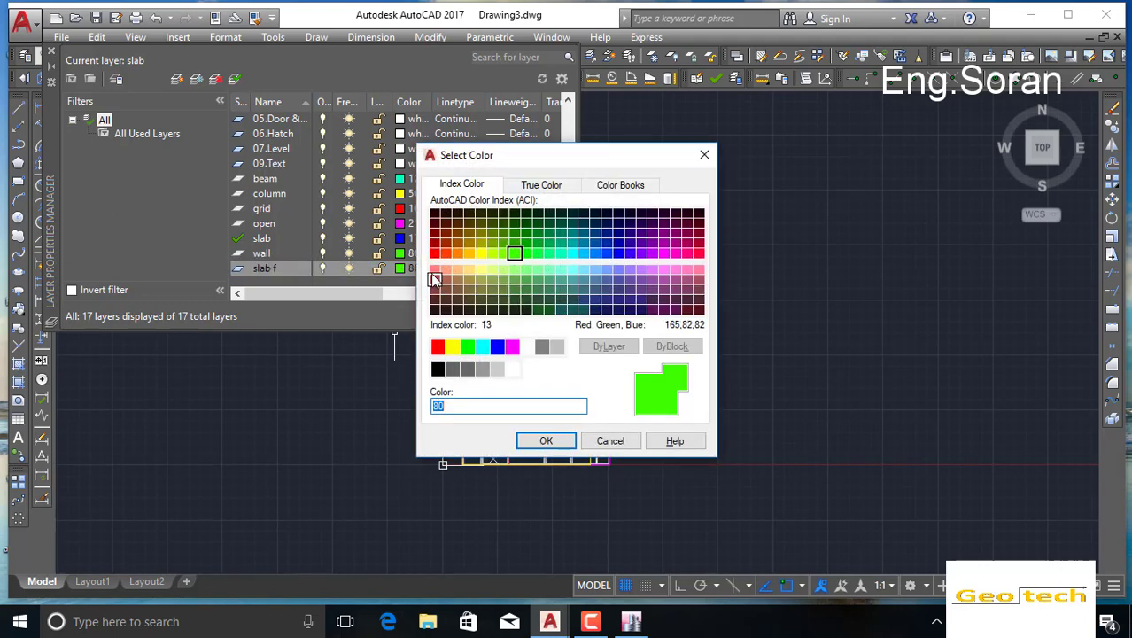
{"action": "left_click", "coordinate": [434, 270]}
{"action": "double_click", "coordinate": [434, 271]}
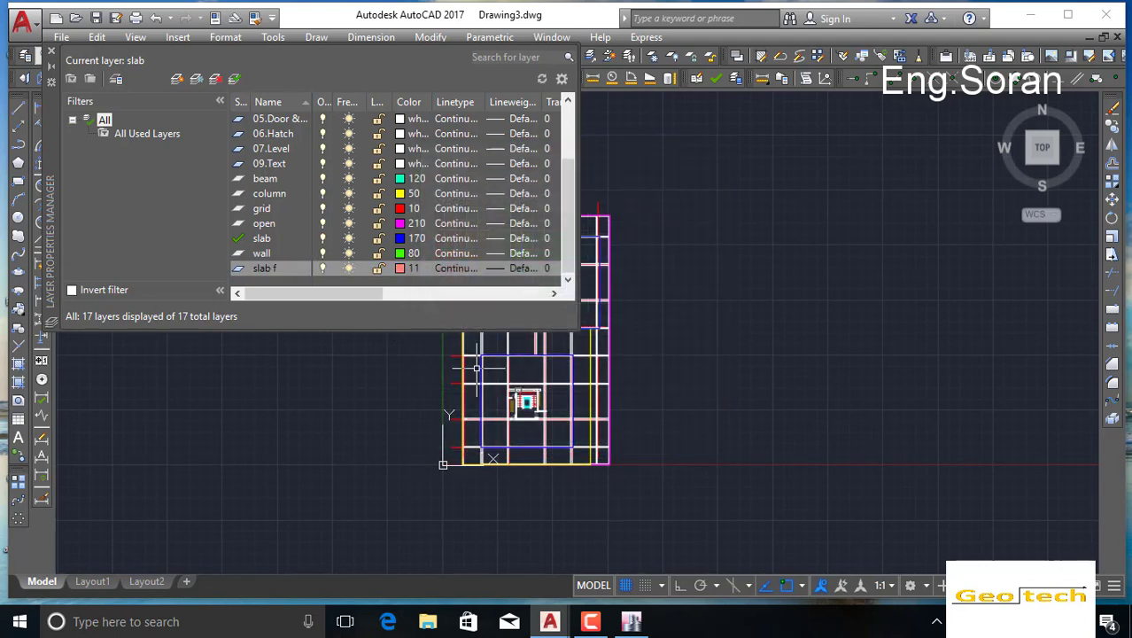
Step: Create a layer named slab sec after slab f and open its colour selection
{"action": "left_click", "coordinate": [177, 80]}
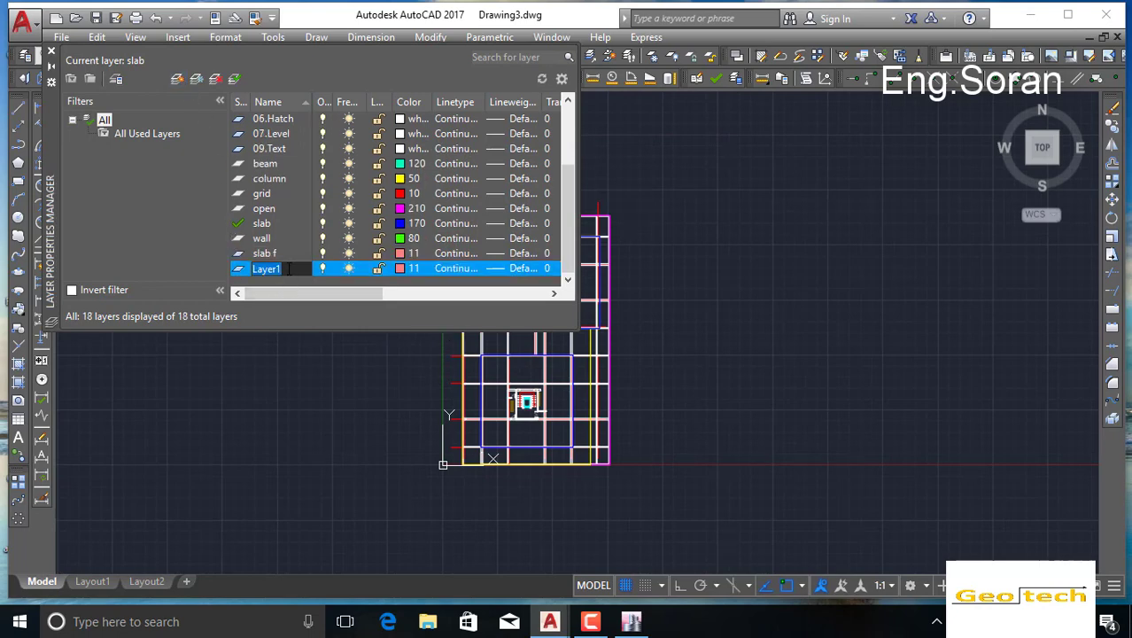
{"action": "type", "text": "slab sec"}
{"action": "left_click", "coordinate": [407, 270]}
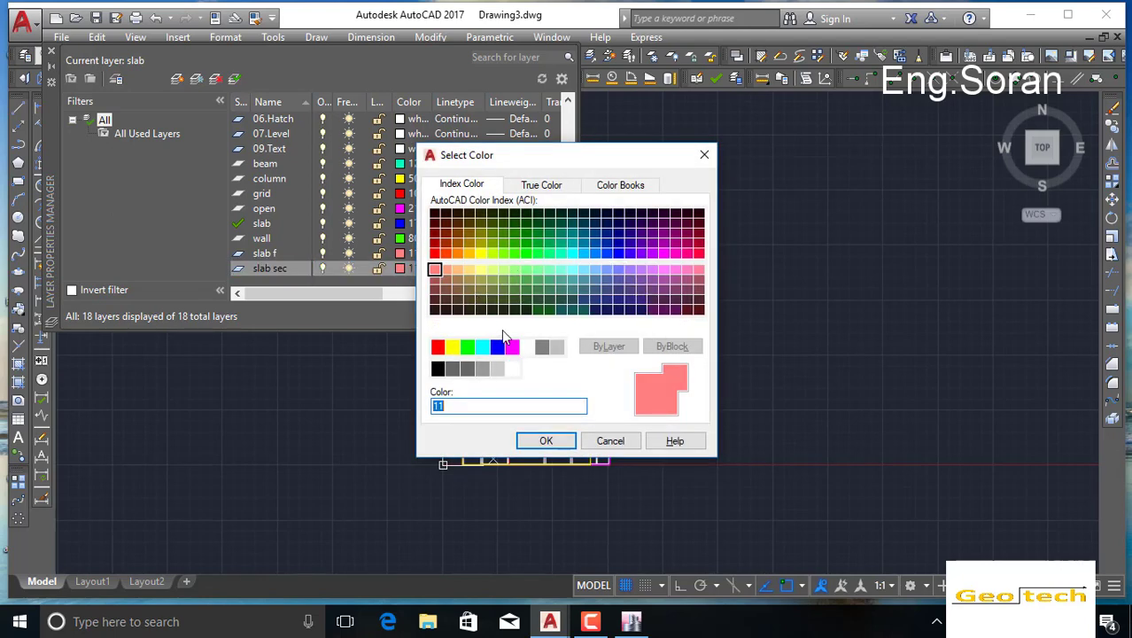
Step: Set the slab sec layer's colour to yellow 50, make it the current layer and close the layer manager
{"action": "double_click", "coordinate": [481, 255]}
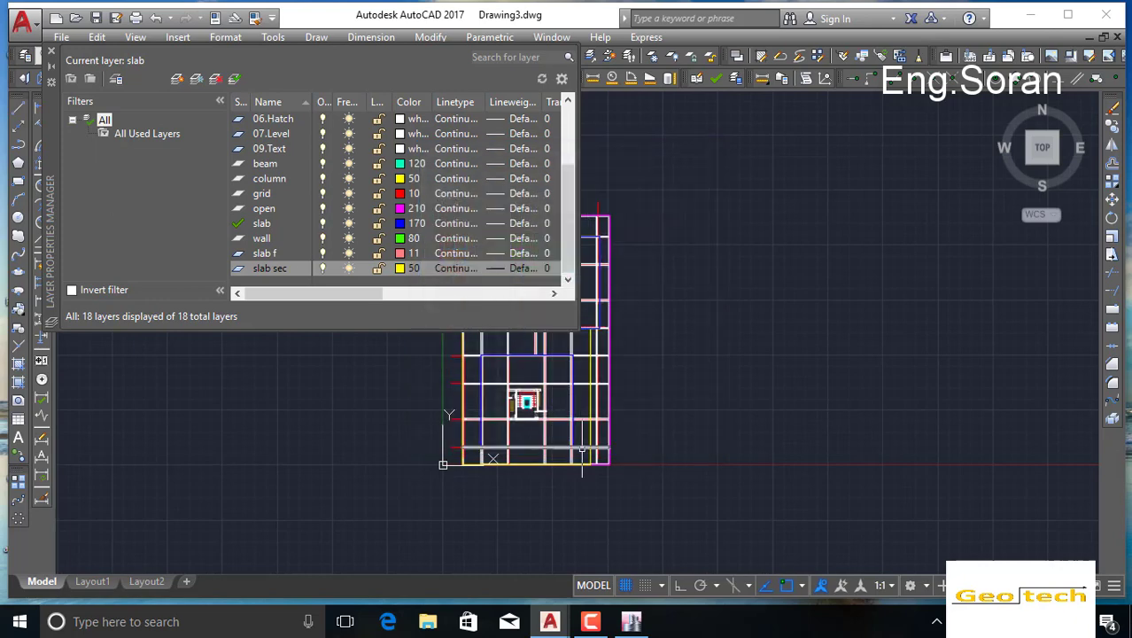
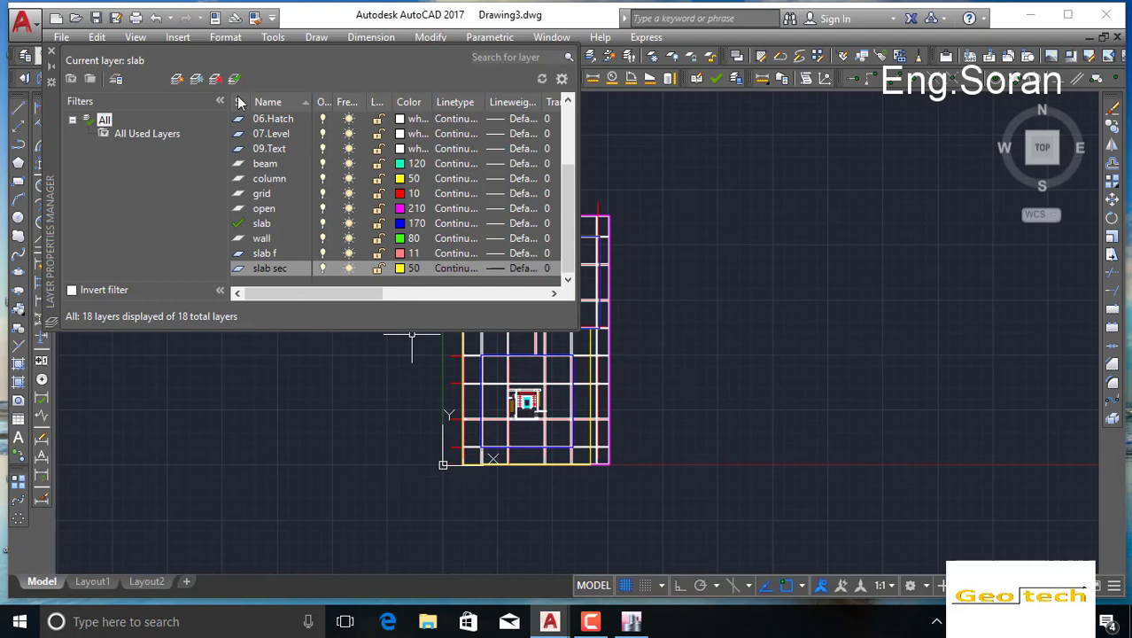
{"action": "left_click", "coordinate": [245, 273]}
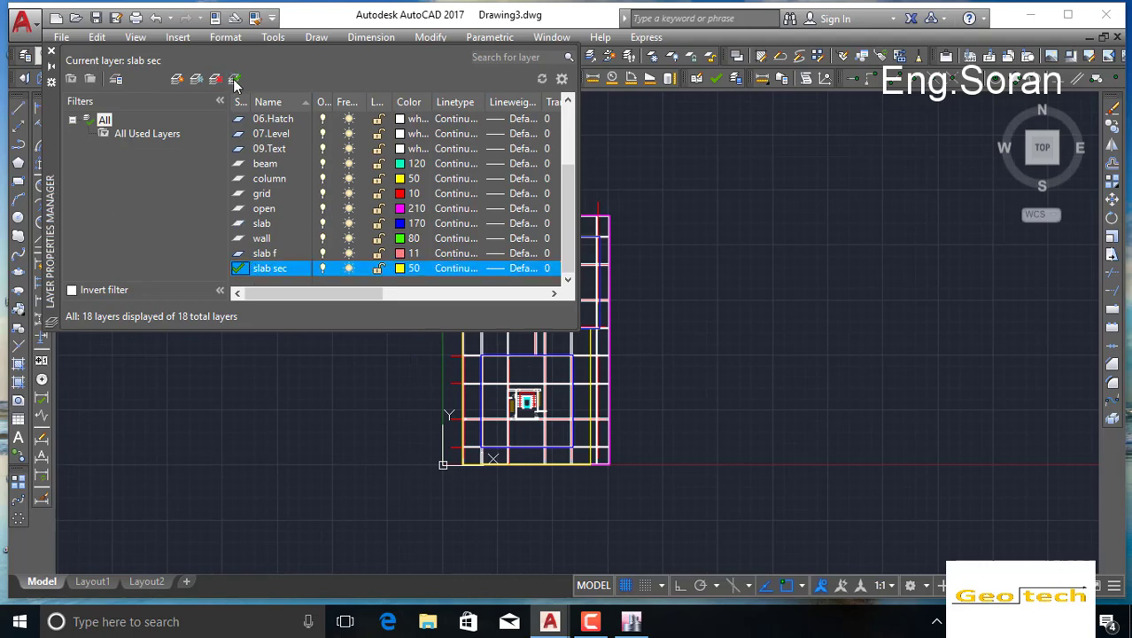
{"action": "scroll", "coordinate": [263, 266], "scroll_direction": "up", "scroll_amount": 2}
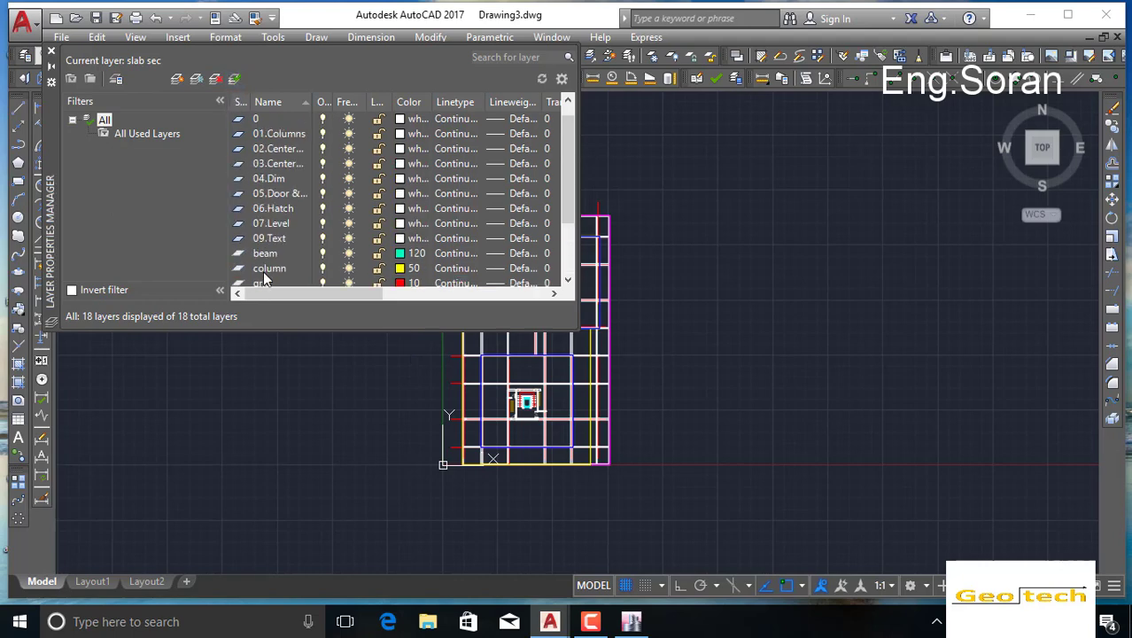
{"action": "scroll", "coordinate": [265, 255], "scroll_direction": "down", "scroll_amount": 2}
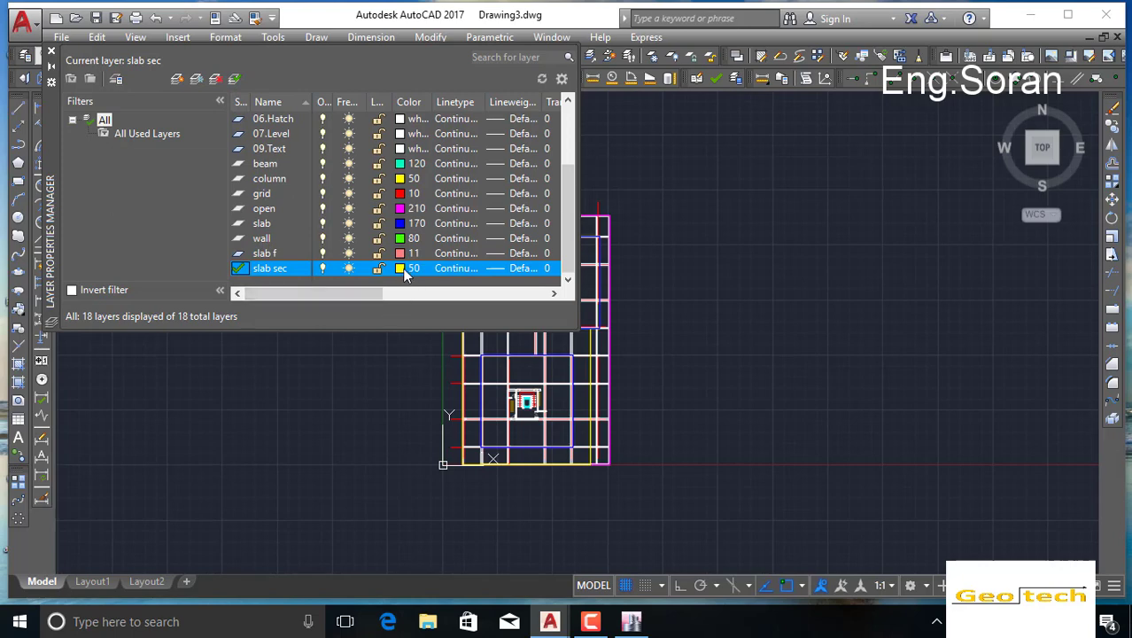
{"action": "left_click", "coordinate": [51, 51]}
Step: Make grid the current layer
{"action": "scroll", "coordinate": [458, 284], "scroll_direction": "up", "scroll_amount": 4}
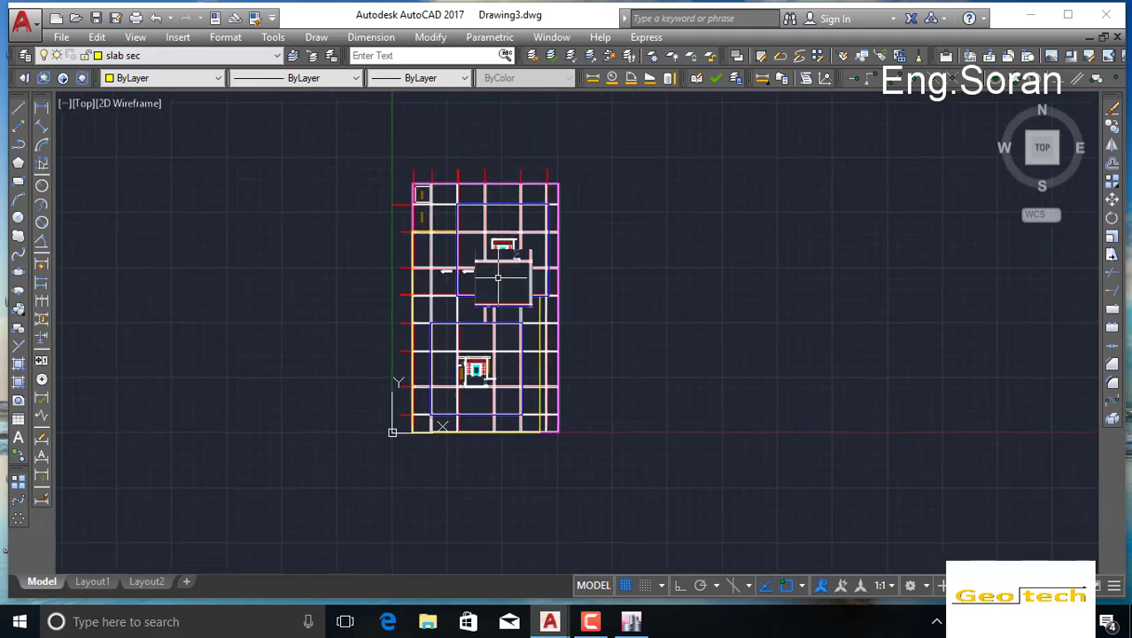
{"action": "scroll", "coordinate": [458, 284], "scroll_direction": "up", "scroll_amount": 2}
{"action": "scroll", "coordinate": [450, 246], "scroll_direction": "down", "scroll_amount": 5}
{"action": "scroll", "coordinate": [470, 285], "scroll_direction": "up", "scroll_amount": 1}
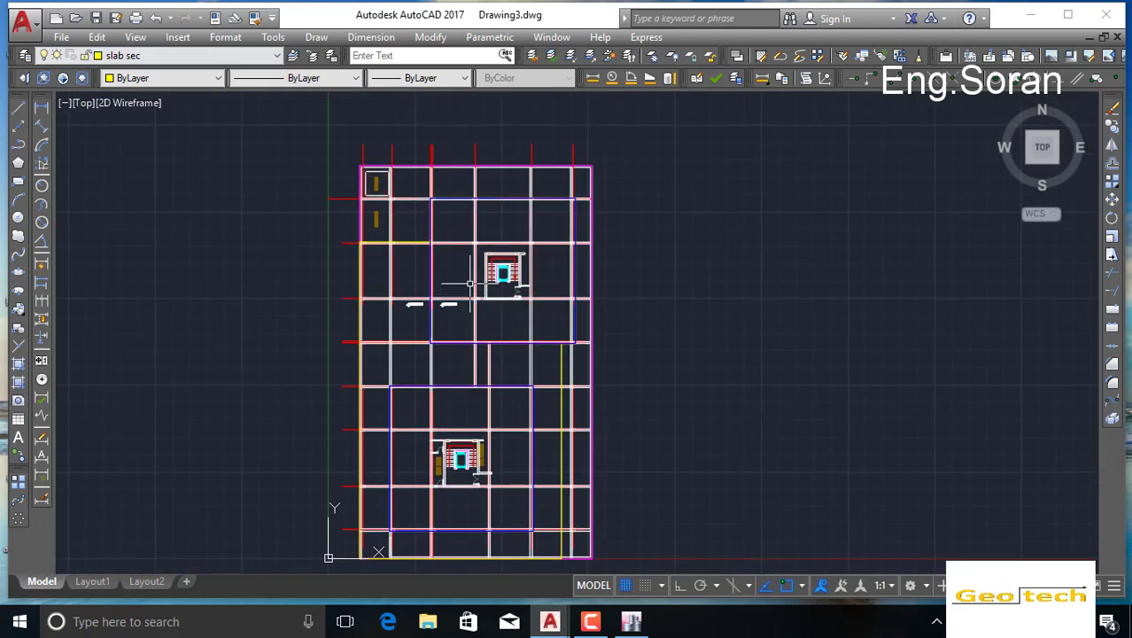
{"action": "scroll", "coordinate": [575, 194], "scroll_direction": "up", "scroll_amount": 4}
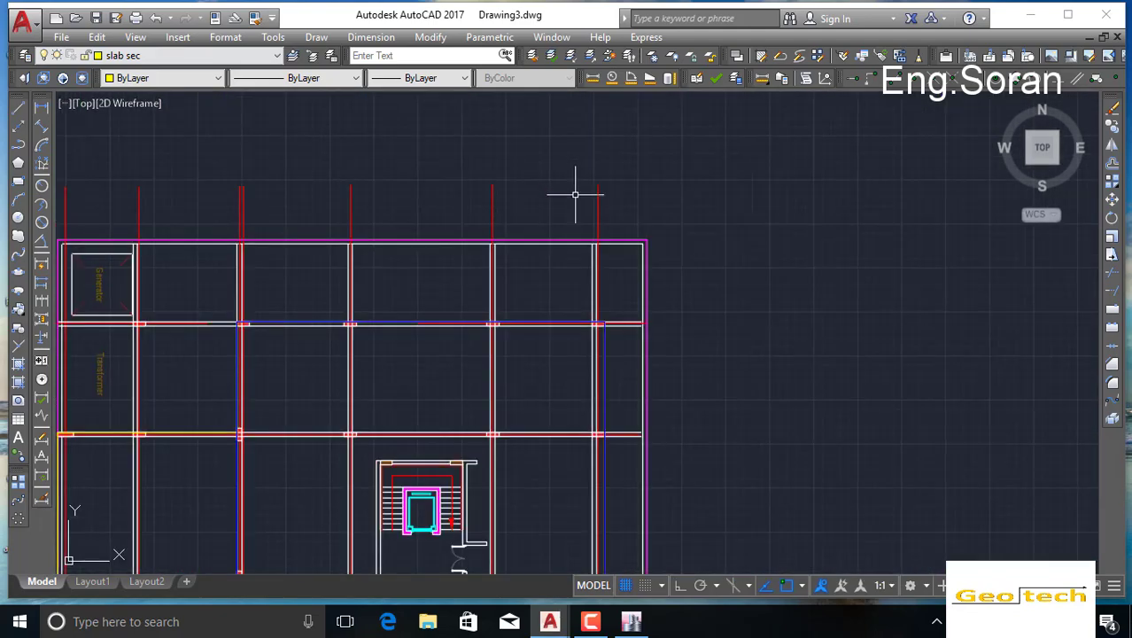
{"action": "left_click", "coordinate": [249, 56]}
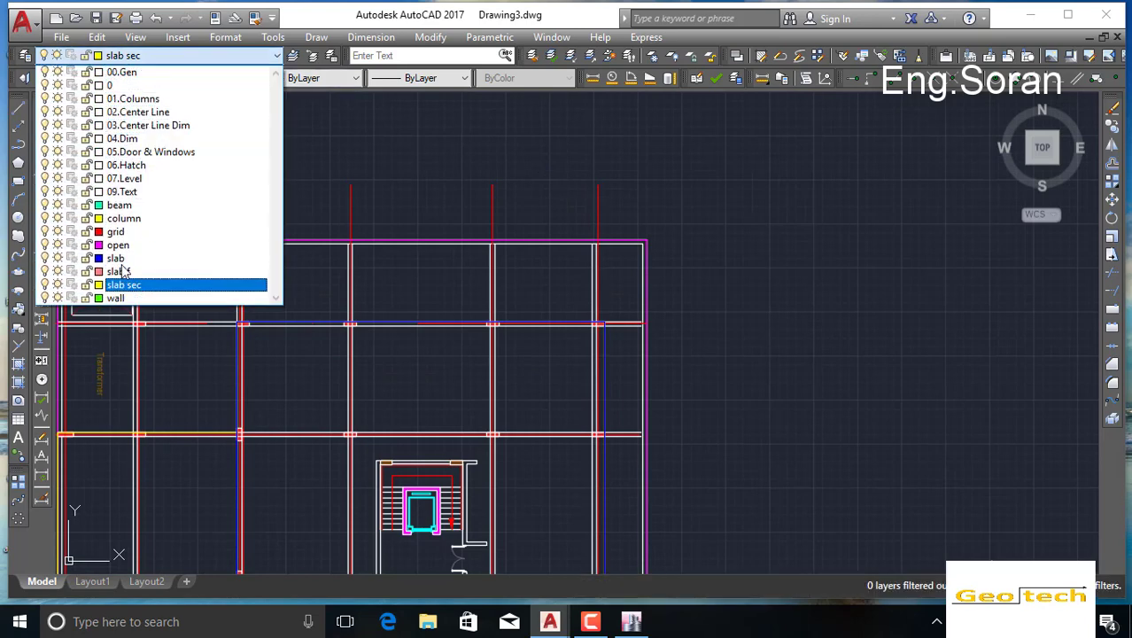
{"action": "left_click", "coordinate": [137, 233]}
Step: Move the vertical and horizontal red centre lines of the plan from 02.Center Line to the grid layer
{"action": "scroll", "coordinate": [715, 172], "scroll_direction": "down", "scroll_amount": 3}
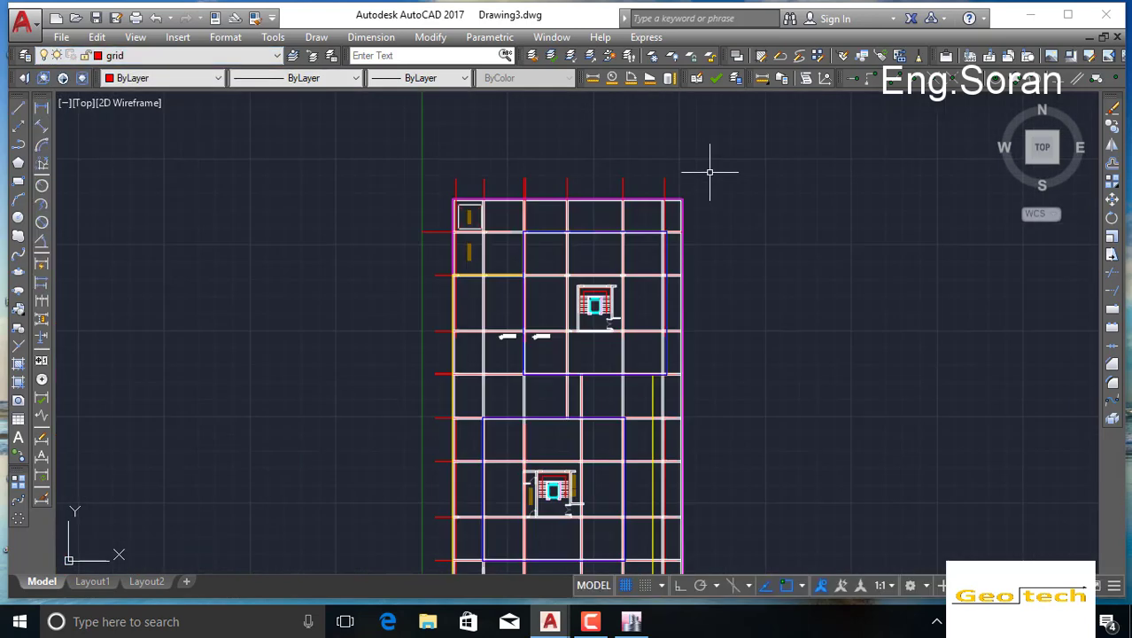
{"action": "left_click", "coordinate": [707, 176]}
{"action": "left_click", "coordinate": [421, 187]}
{"action": "left_click", "coordinate": [449, 213]}
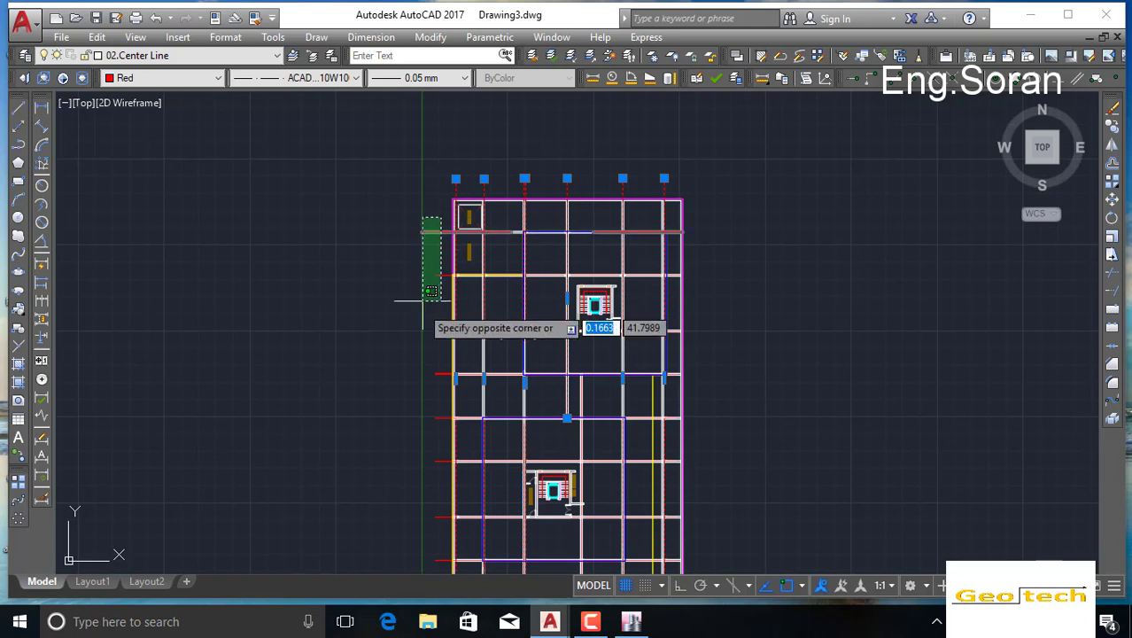
{"action": "middle_click_drag", "start_coordinate": [421, 370], "coordinate": [432, 198]}
{"action": "left_click", "coordinate": [429, 399]}
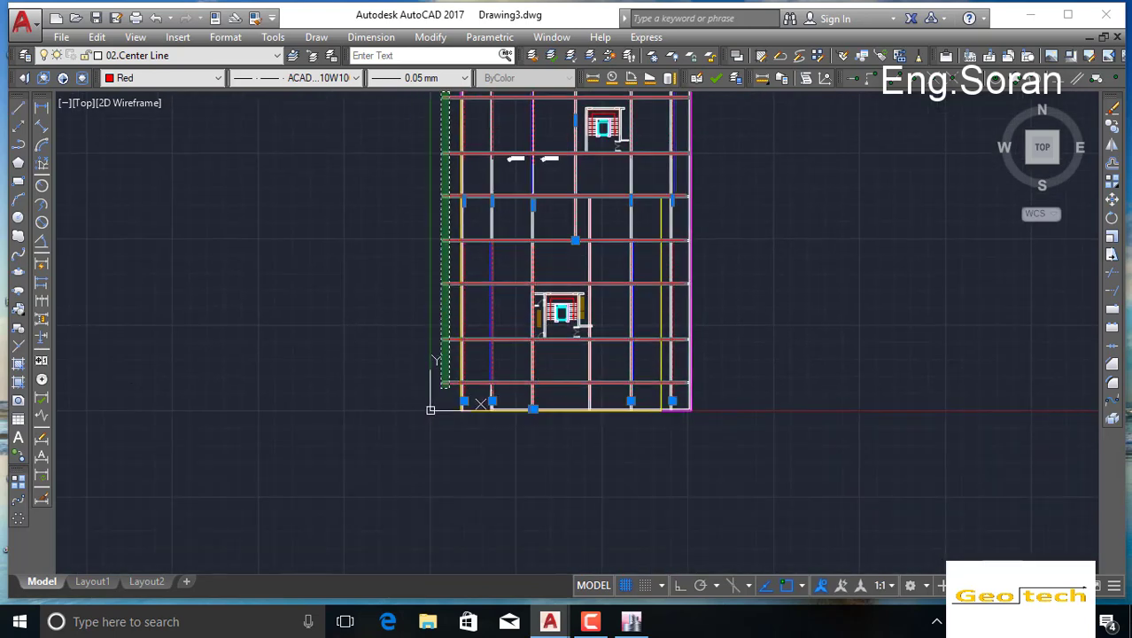
{"action": "left_click", "coordinate": [221, 55]}
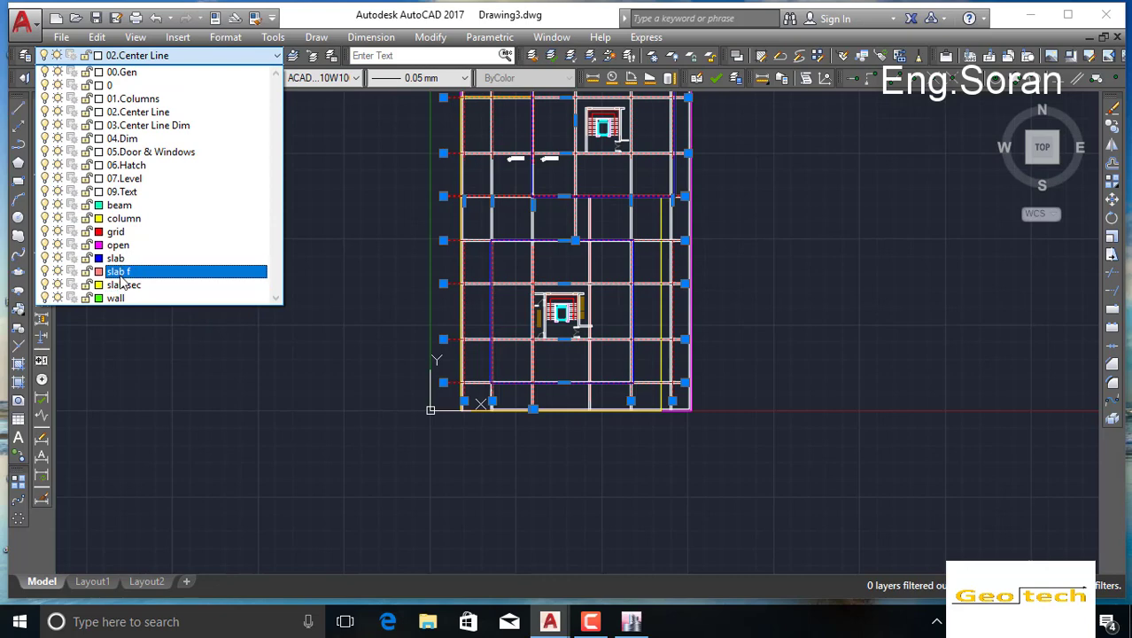
{"action": "left_click", "coordinate": [124, 232]}
{"action": "key", "text": "Escape"}
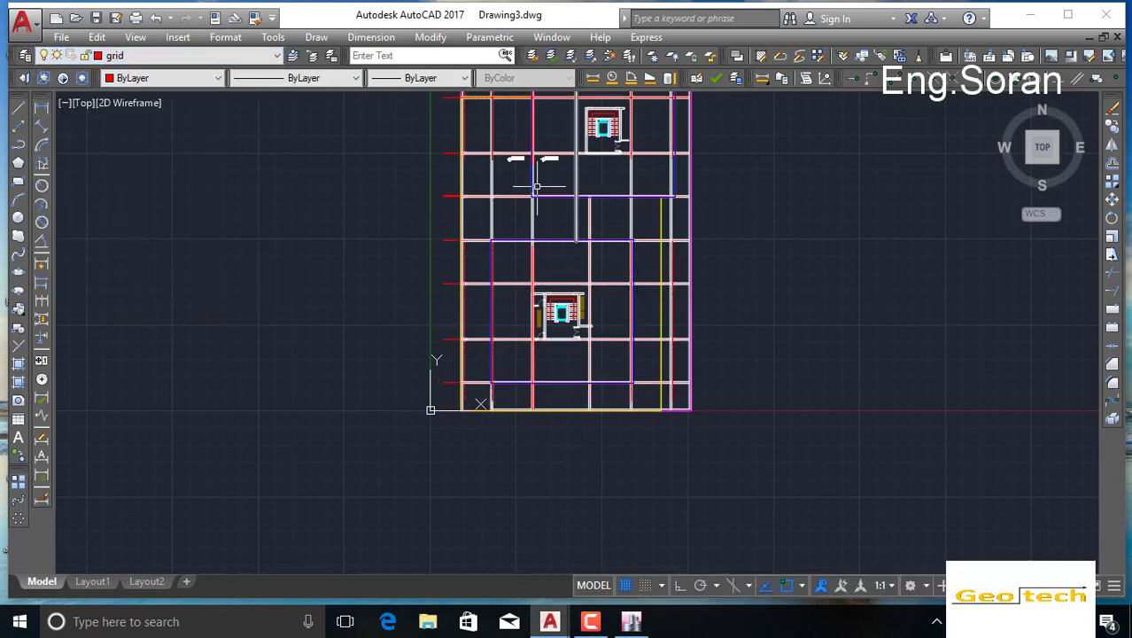
{"action": "middle_click_drag", "start_coordinate": [496, 173], "coordinate": [522, 263]}
{"action": "right_click", "coordinate": [489, 203]}
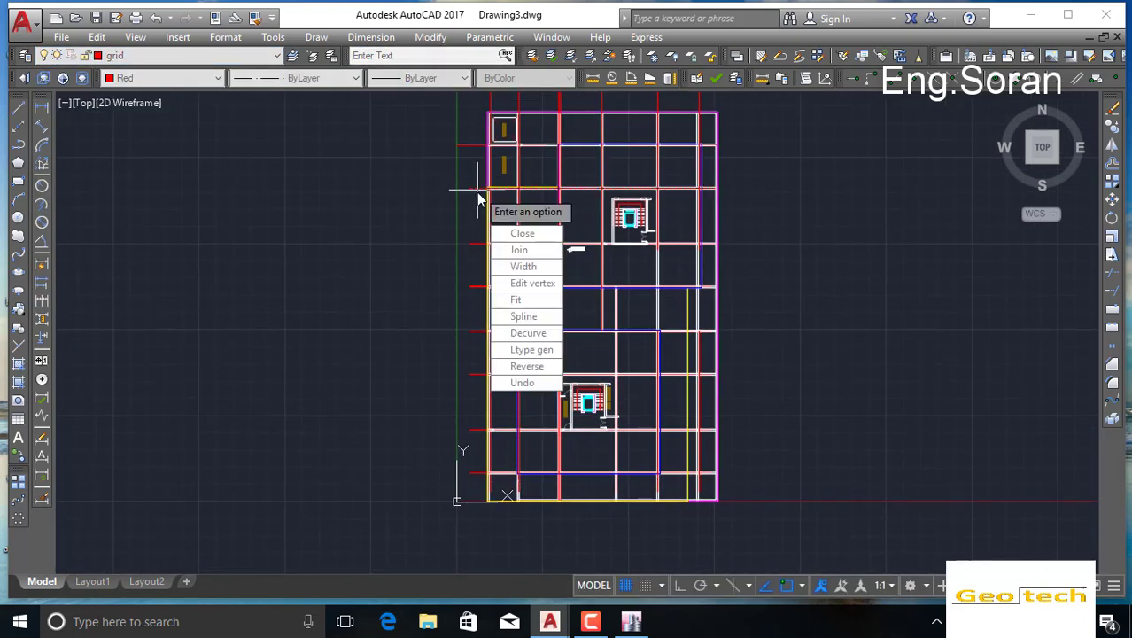
{"action": "left_click", "coordinate": [528, 217]}
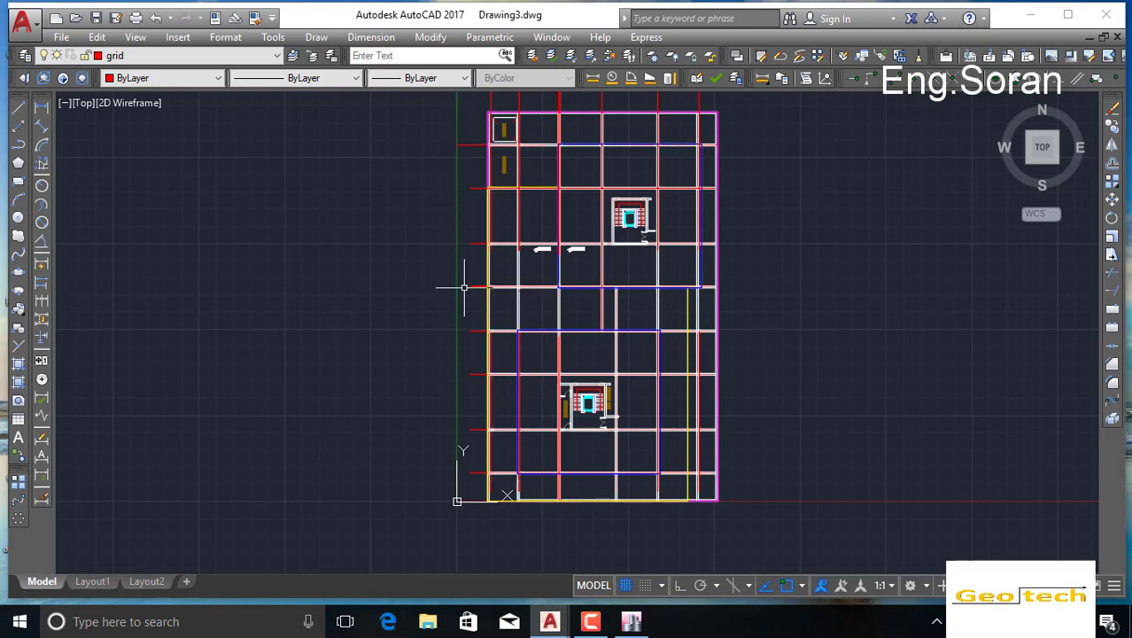
Step: Try to extend the vertical grid line that stops just below the column beside the F.F.L -3.04 mark
{"action": "scroll", "coordinate": [509, 243], "scroll_direction": "up", "scroll_amount": 8}
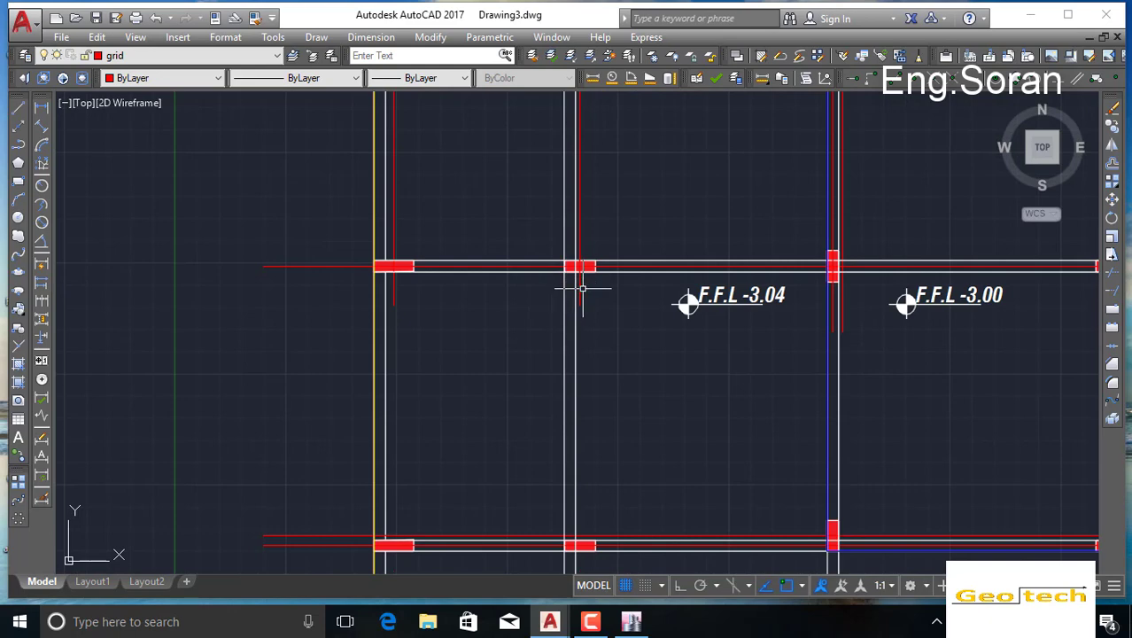
{"action": "scroll", "coordinate": [574, 288], "scroll_direction": "down", "scroll_amount": 6}
{"action": "middle_click_drag", "start_coordinate": [854, 436], "coordinate": [776, 411]}
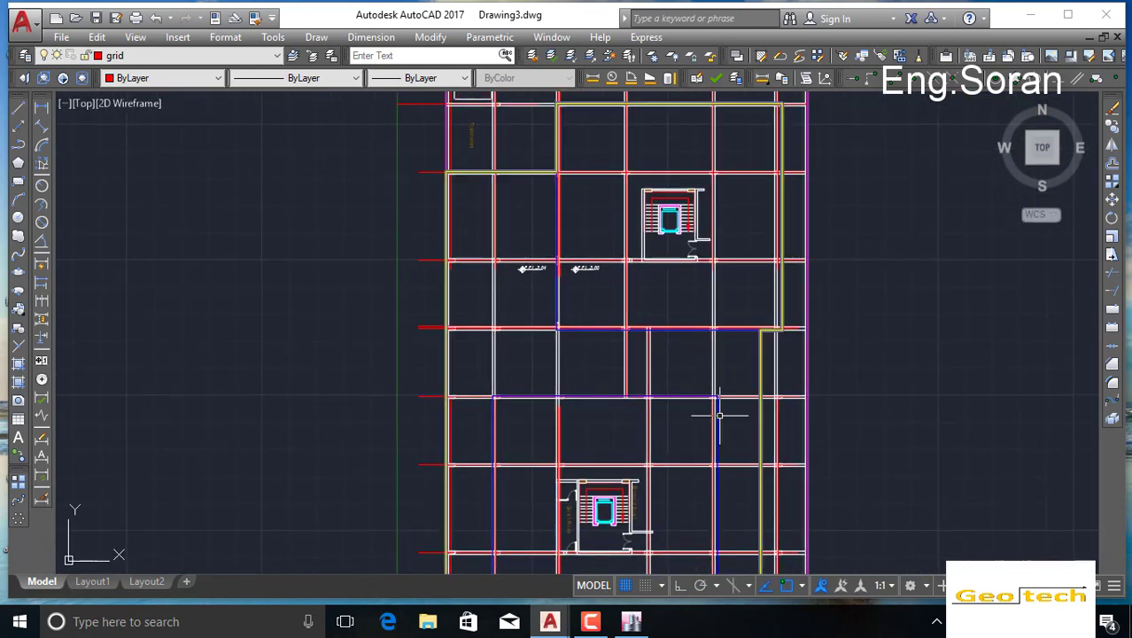
{"action": "scroll", "coordinate": [504, 282], "scroll_direction": "up", "scroll_amount": 6}
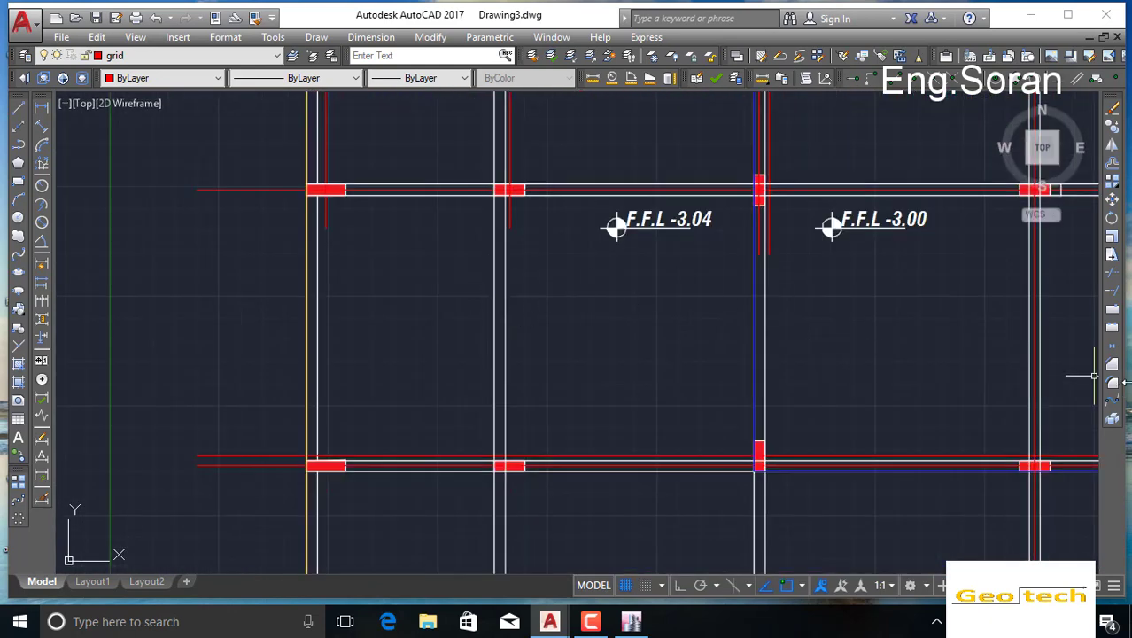
{"action": "left_click", "coordinate": [1112, 301]}
{"action": "key", "text": "Return"}
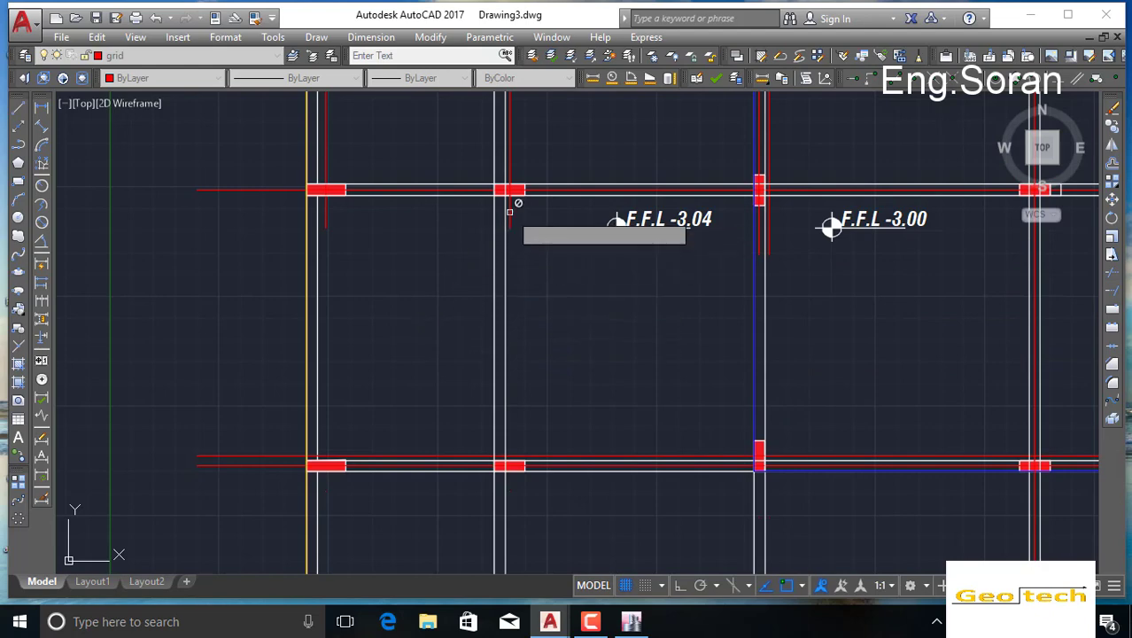
{"action": "key", "text": "Escape"}
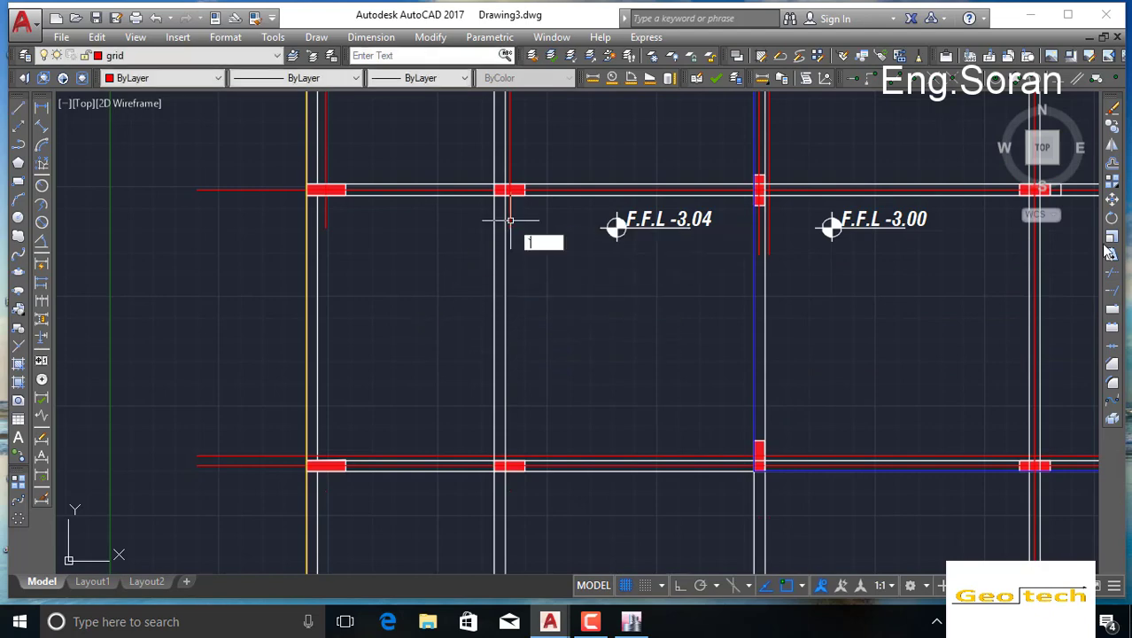
{"action": "left_click", "coordinate": [1115, 295]}
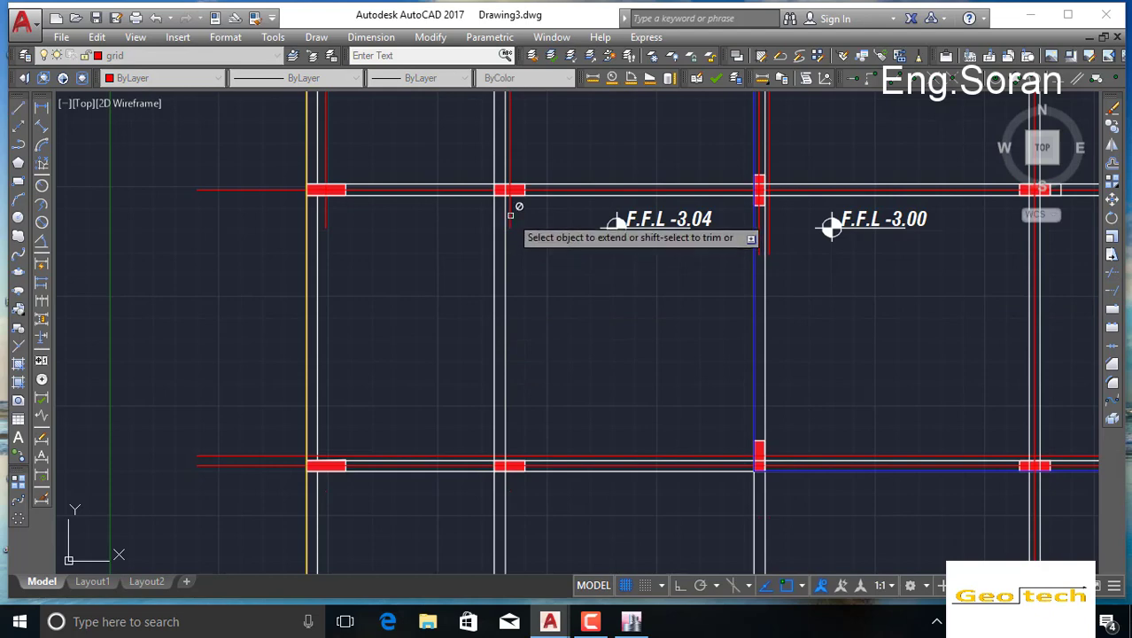
{"action": "scroll", "coordinate": [678, 381], "scroll_direction": "down", "scroll_amount": 4}
{"action": "scroll", "coordinate": [661, 307], "scroll_direction": "up", "scroll_amount": 2}
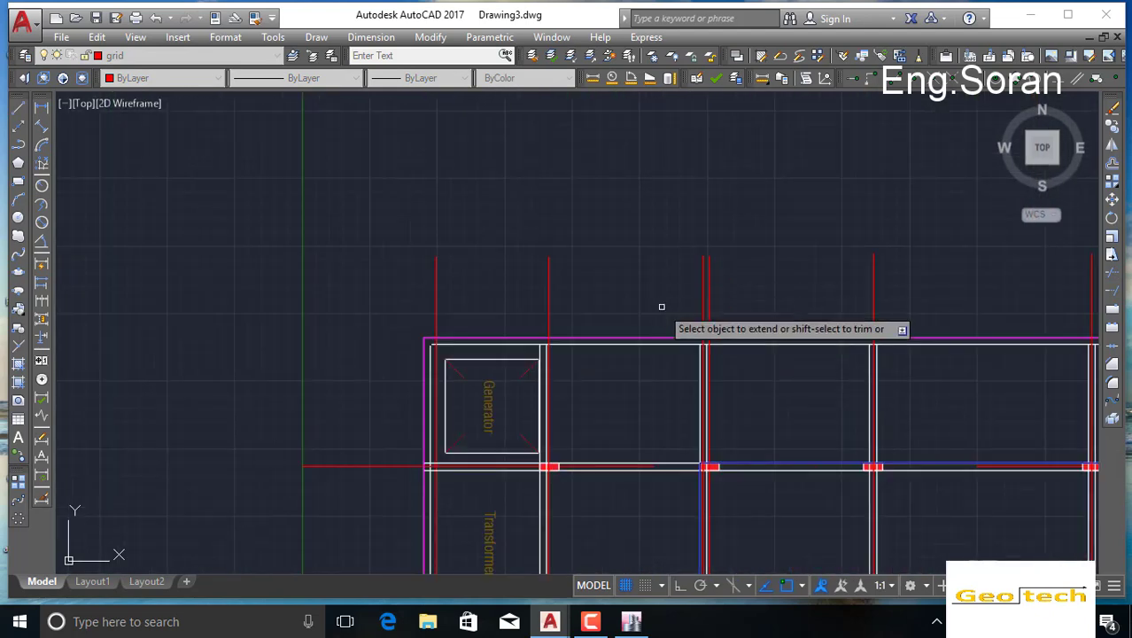
{"action": "scroll", "coordinate": [454, 321], "scroll_direction": "down", "scroll_amount": 5}
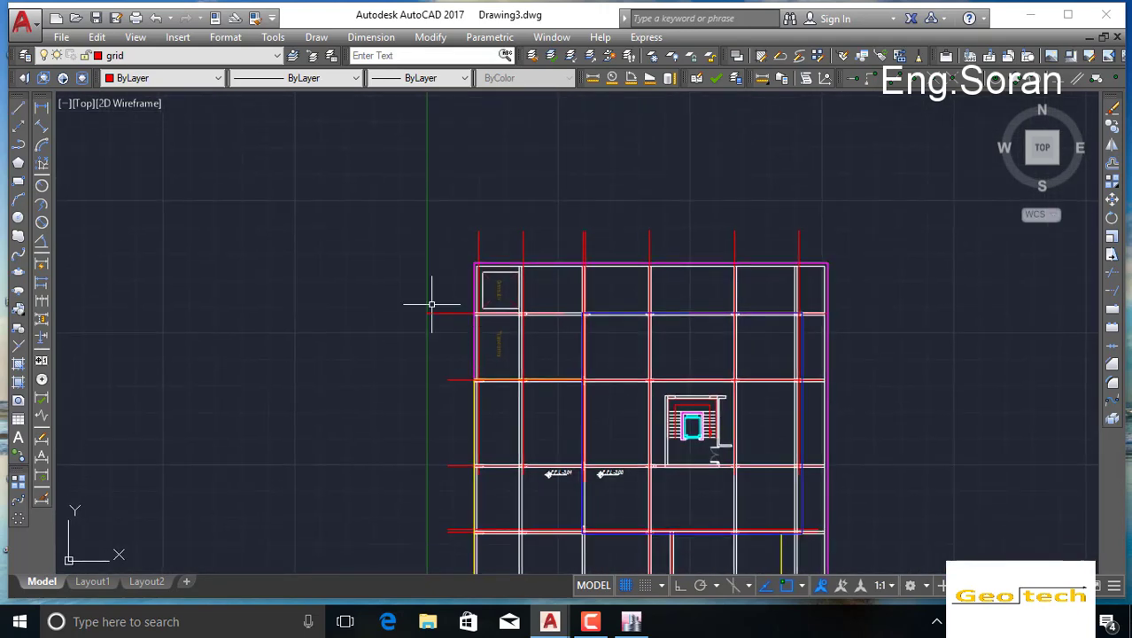
Step: Make slab the current layer
{"action": "scroll", "coordinate": [498, 288], "scroll_direction": "up", "scroll_amount": 6}
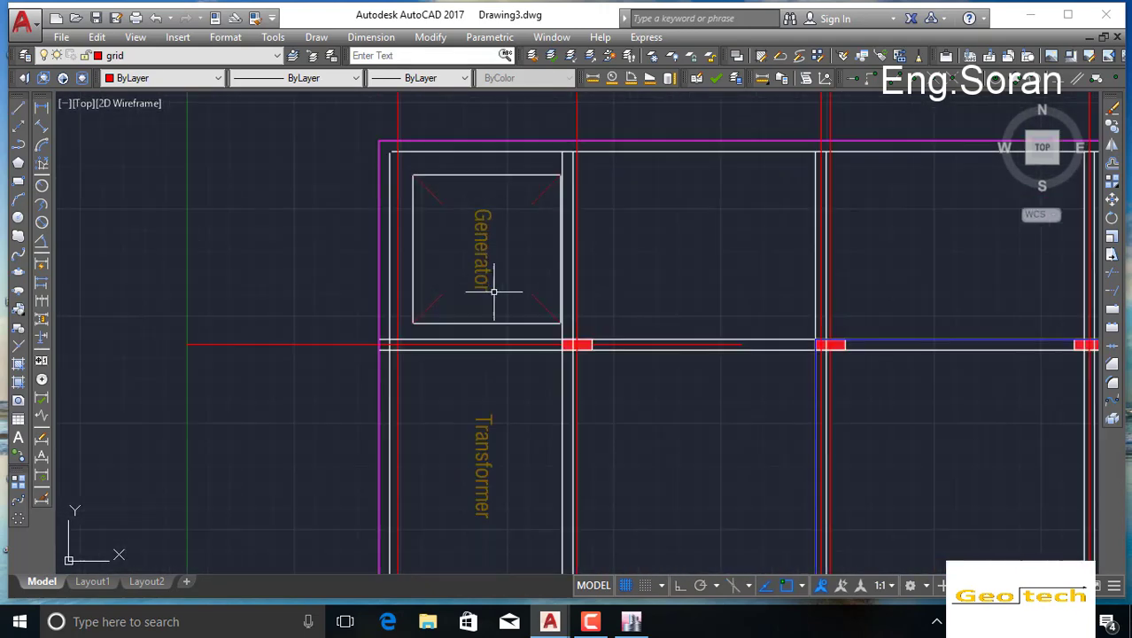
{"action": "scroll", "coordinate": [486, 279], "scroll_direction": "down", "scroll_amount": 2}
{"action": "scroll", "coordinate": [486, 280], "scroll_direction": "down", "scroll_amount": 5}
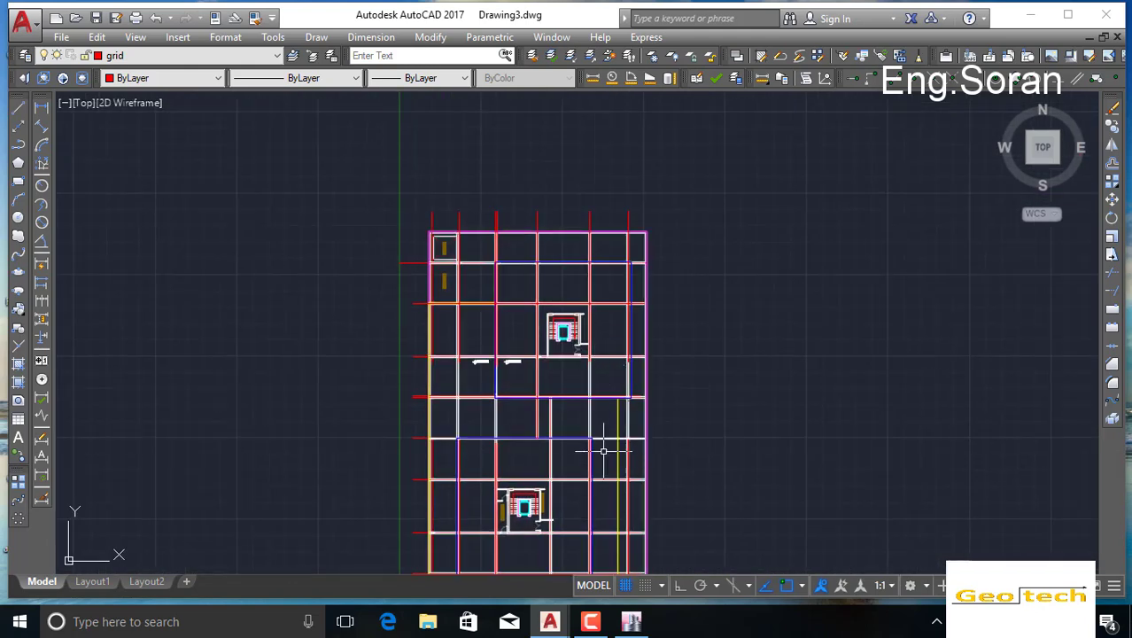
{"action": "left_click", "coordinate": [202, 56]}
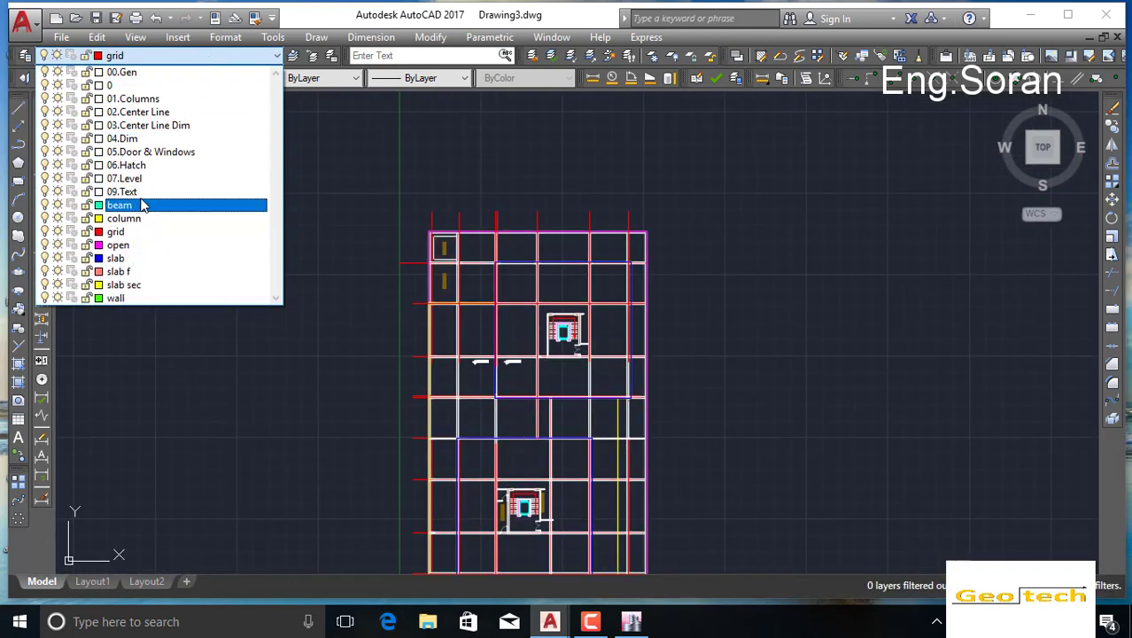
{"action": "left_click", "coordinate": [128, 258]}
{"action": "scroll", "coordinate": [624, 217], "scroll_direction": "up", "scroll_amount": 5}
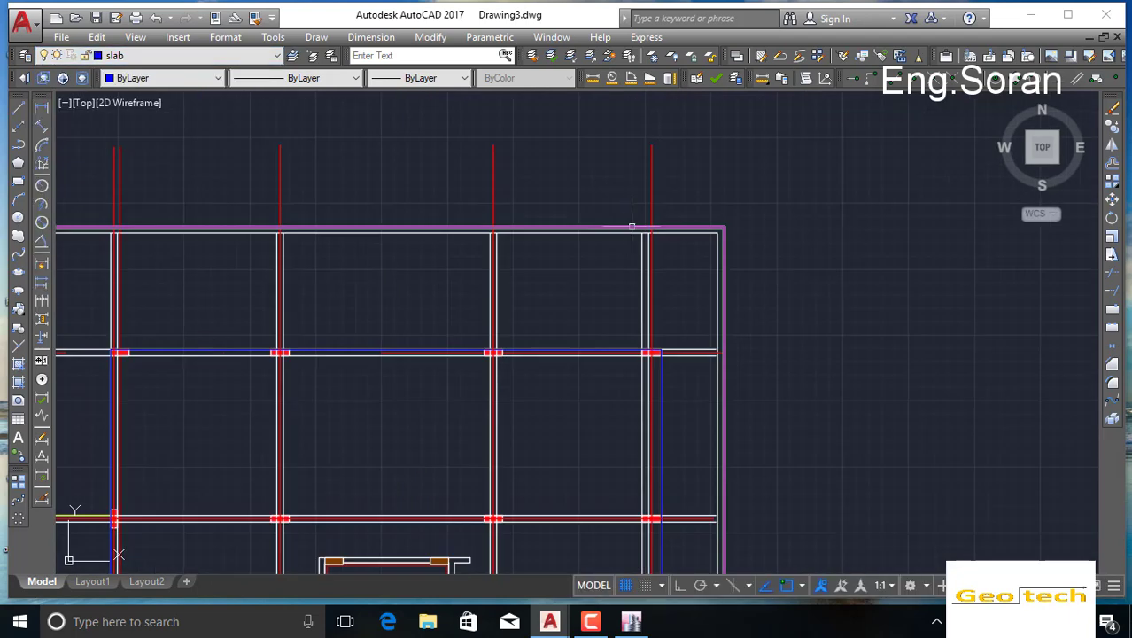
Step: Move the magenta outer boundary of the floor plan from layer 0 to the slab layer
{"action": "scroll", "coordinate": [647, 232], "scroll_direction": "down", "scroll_amount": 1}
{"action": "scroll", "coordinate": [665, 241], "scroll_direction": "down", "scroll_amount": 2}
{"action": "scroll", "coordinate": [676, 247], "scroll_direction": "up", "scroll_amount": 5}
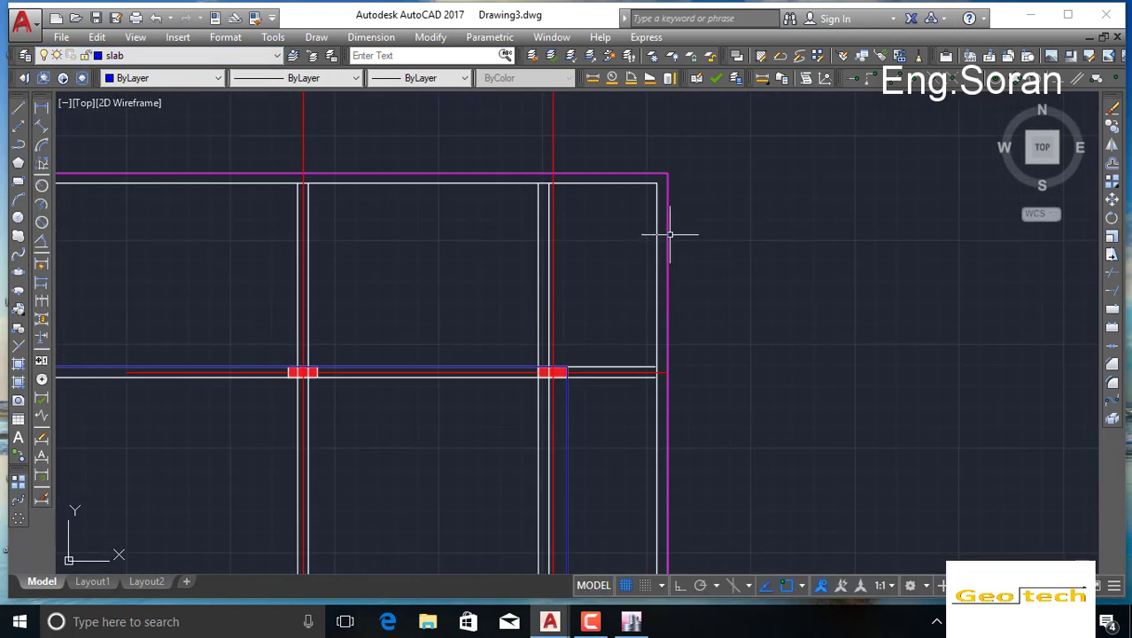
{"action": "left_click", "coordinate": [669, 234]}
{"action": "scroll", "coordinate": [677, 248], "scroll_direction": "down", "scroll_amount": 5}
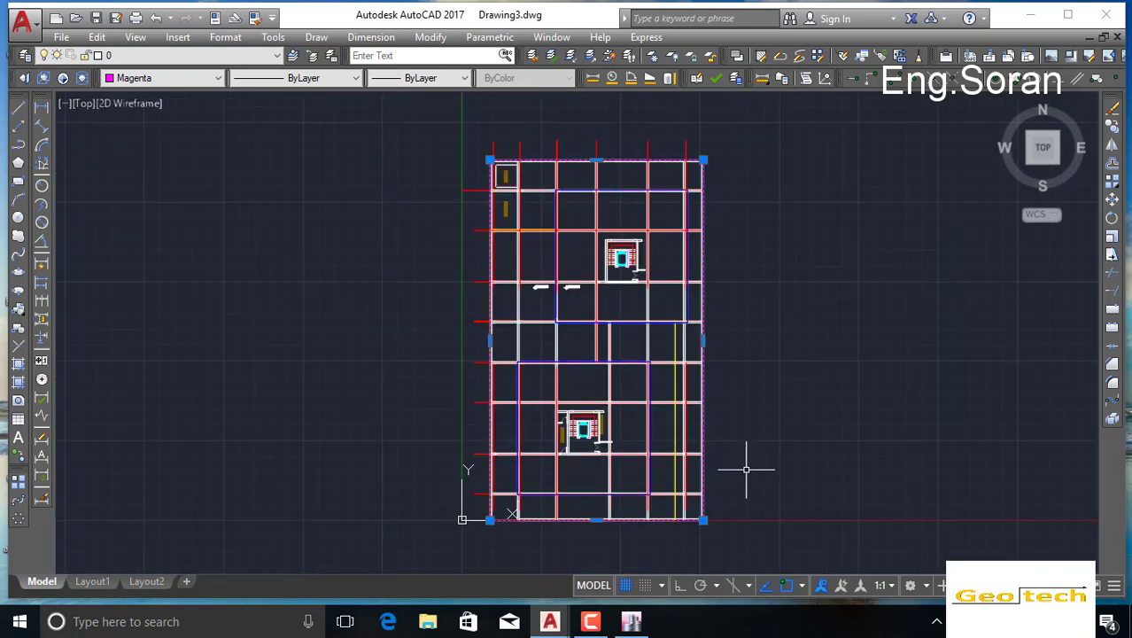
{"action": "left_click", "coordinate": [221, 55]}
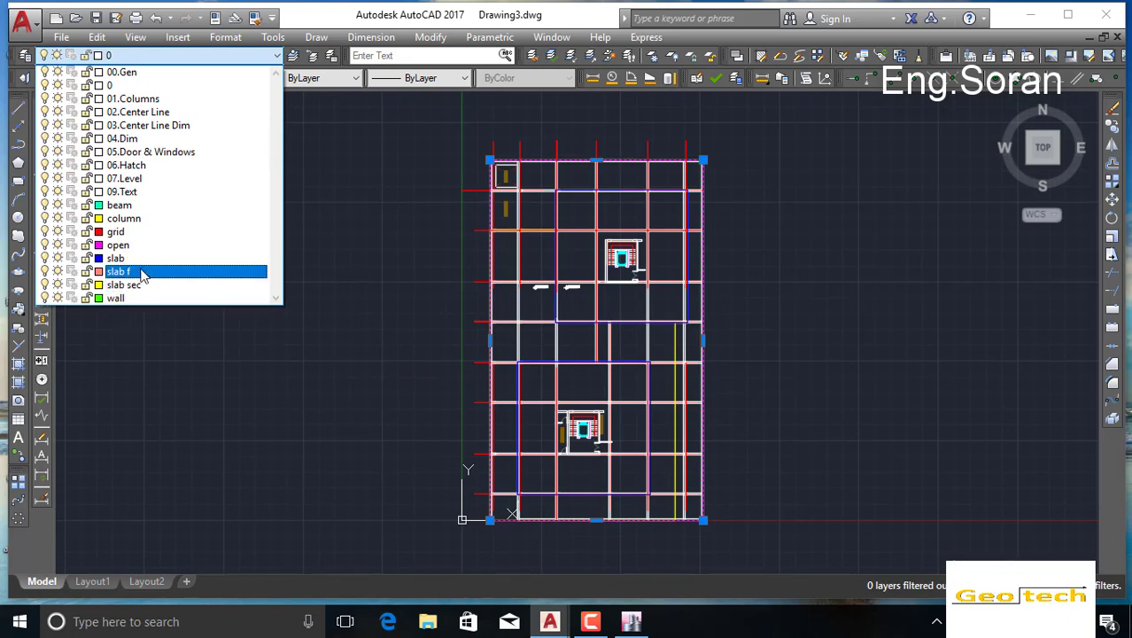
{"action": "left_click", "coordinate": [137, 258]}
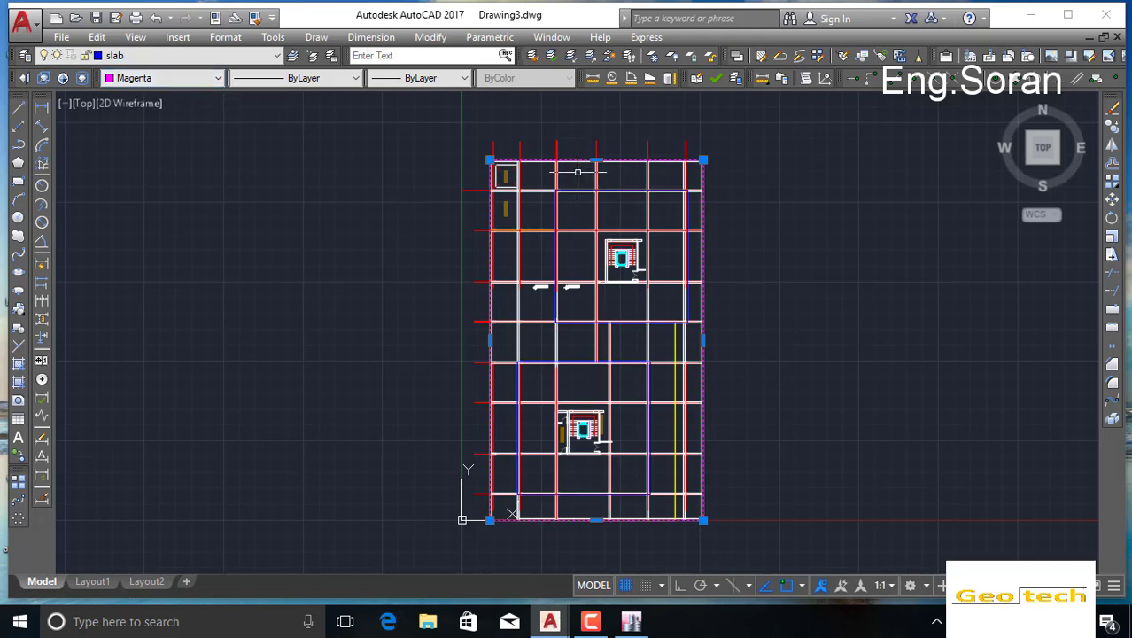
Step: Set the outer boundary's colour to ByLayer and deselect it
{"action": "left_click", "coordinate": [207, 82]}
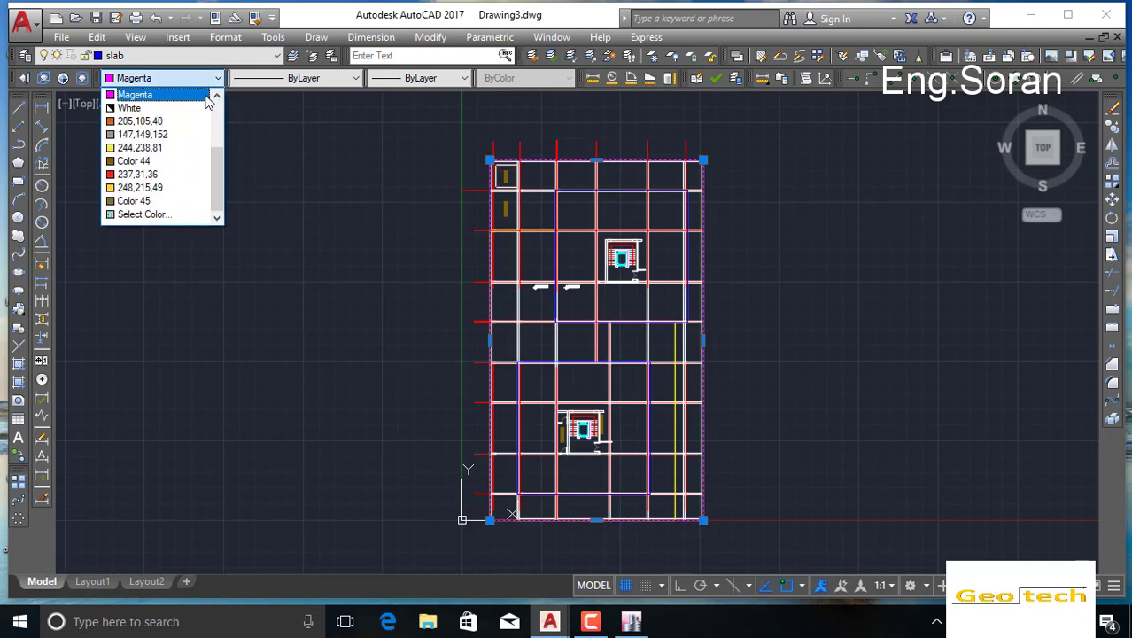
{"action": "scroll", "coordinate": [199, 102], "scroll_direction": "up", "scroll_amount": 3}
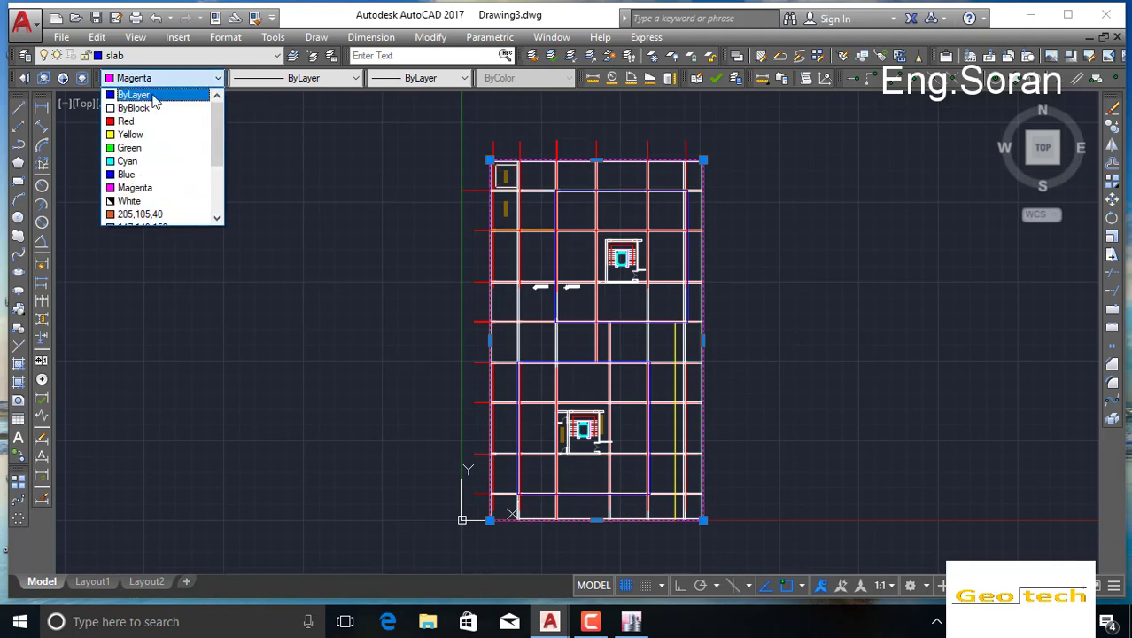
{"action": "left_click", "coordinate": [152, 97]}
{"action": "key", "text": "Escape"}
{"action": "scroll", "coordinate": [613, 169], "scroll_direction": "up", "scroll_amount": 2}
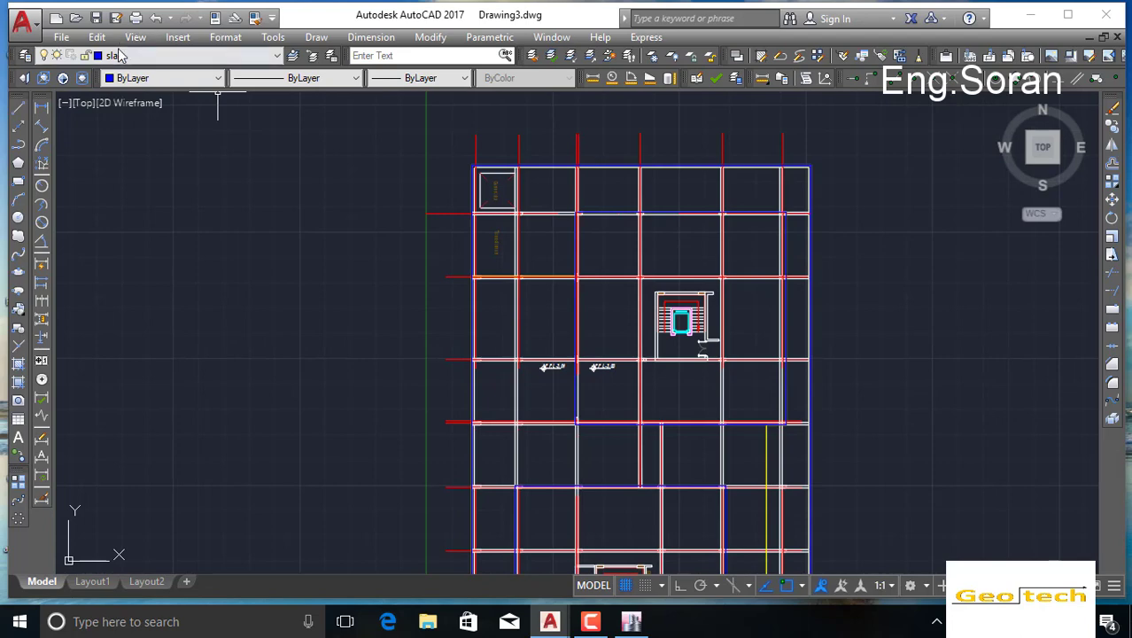
{"action": "scroll", "coordinate": [690, 191], "scroll_direction": "up", "scroll_amount": 4}
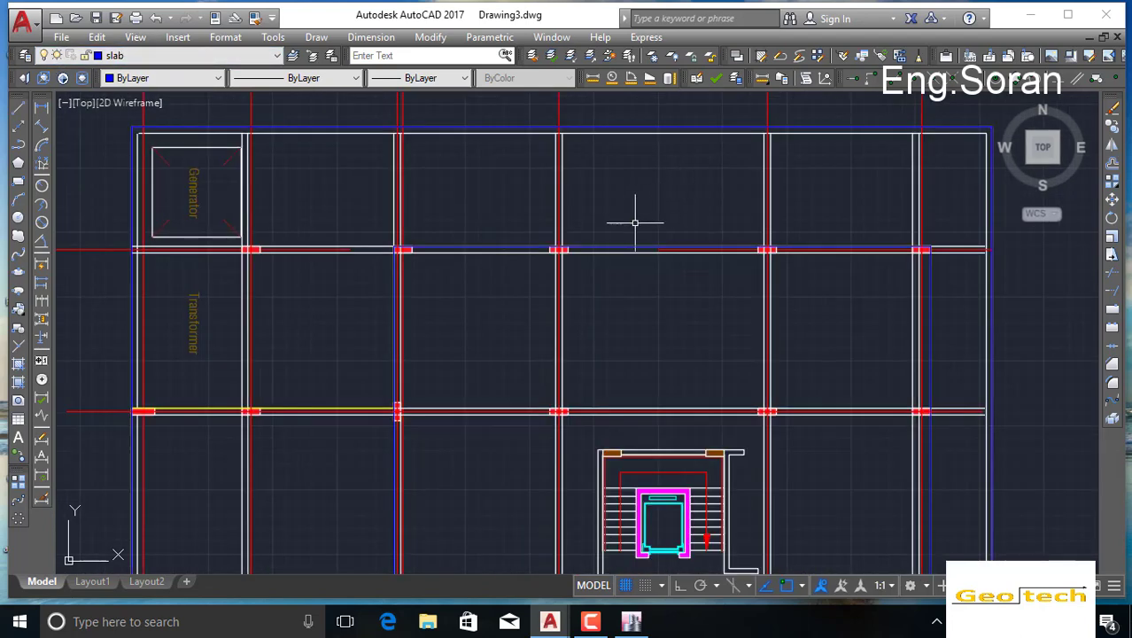
{"action": "scroll", "coordinate": [634, 223], "scroll_direction": "down", "scroll_amount": 2}
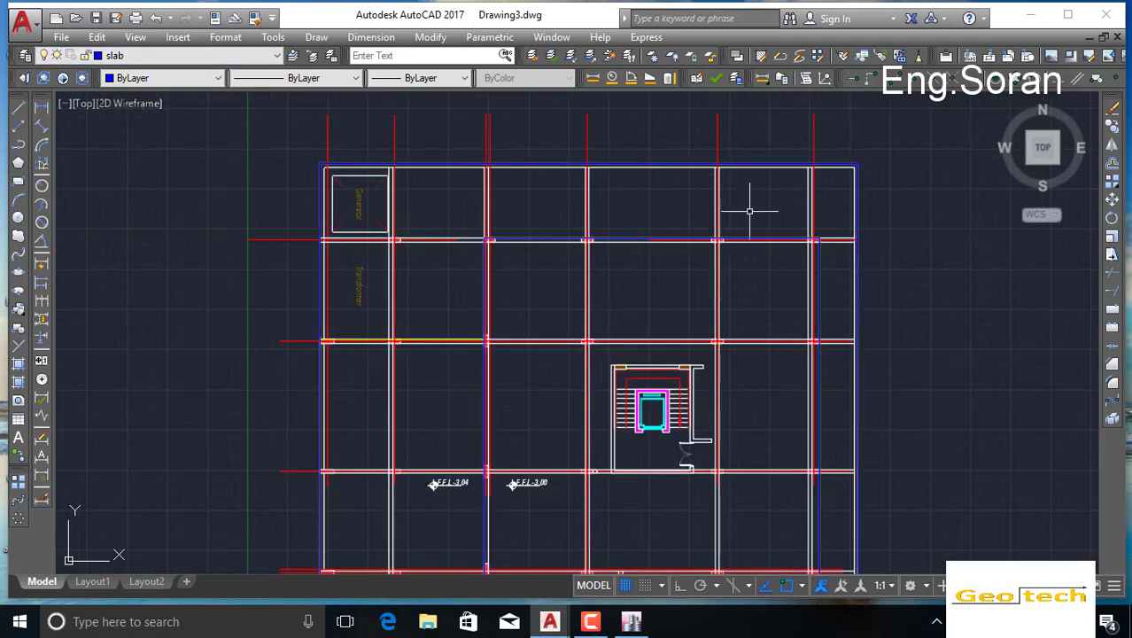
{"action": "middle_click_drag", "start_coordinate": [749, 211], "coordinate": [734, 157]}
{"action": "middle_click_drag", "start_coordinate": [792, 126], "coordinate": [782, 218]}
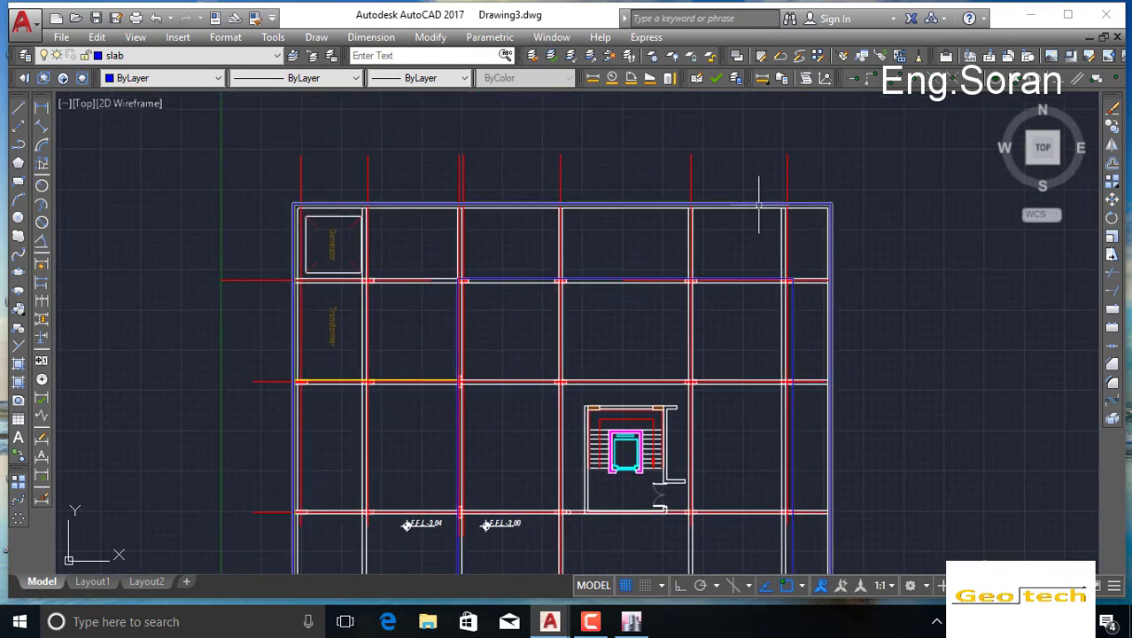
{"action": "left_click", "coordinate": [758, 205]}
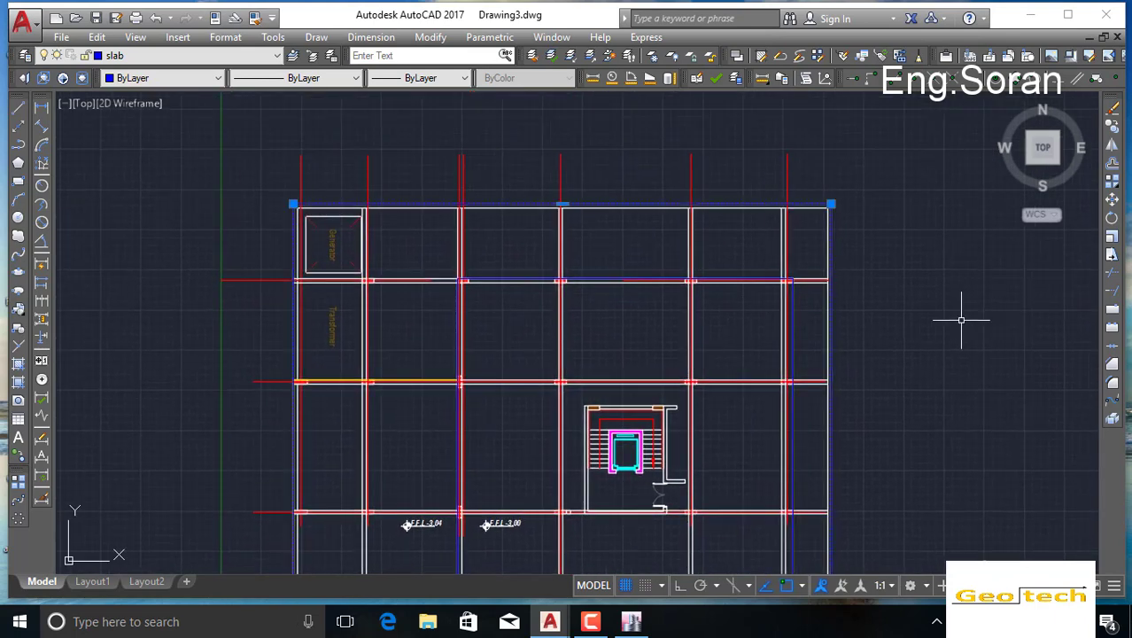
{"action": "key", "text": "Escape"}
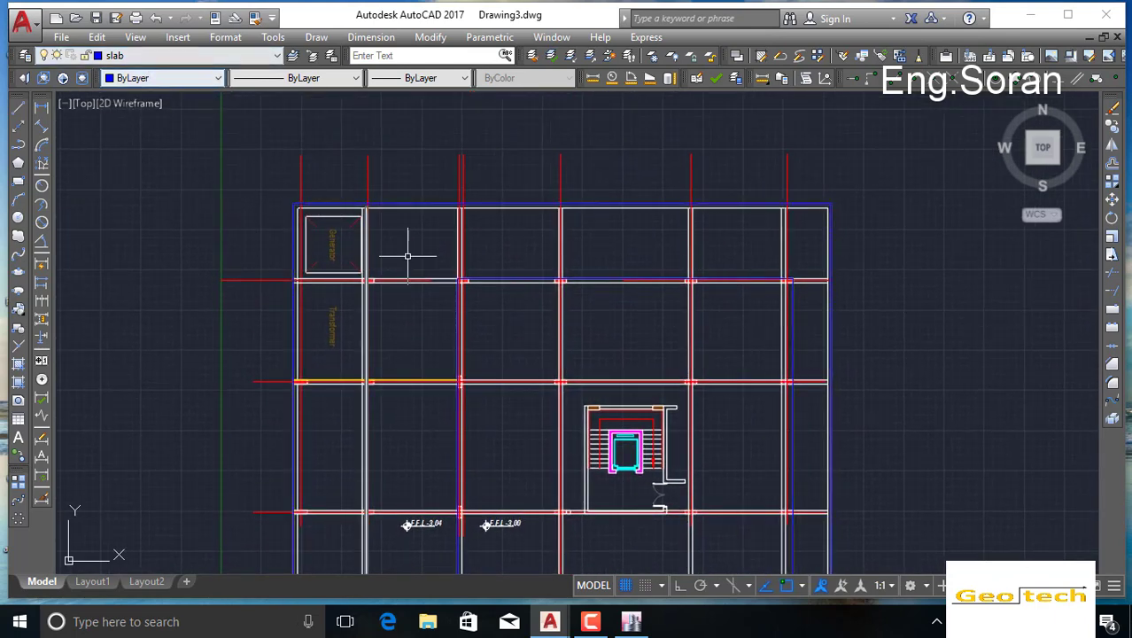
Step: Make slab f the current layer and move the yellow stepped boundary from 04.Dim to slab f
{"action": "left_click", "coordinate": [160, 55]}
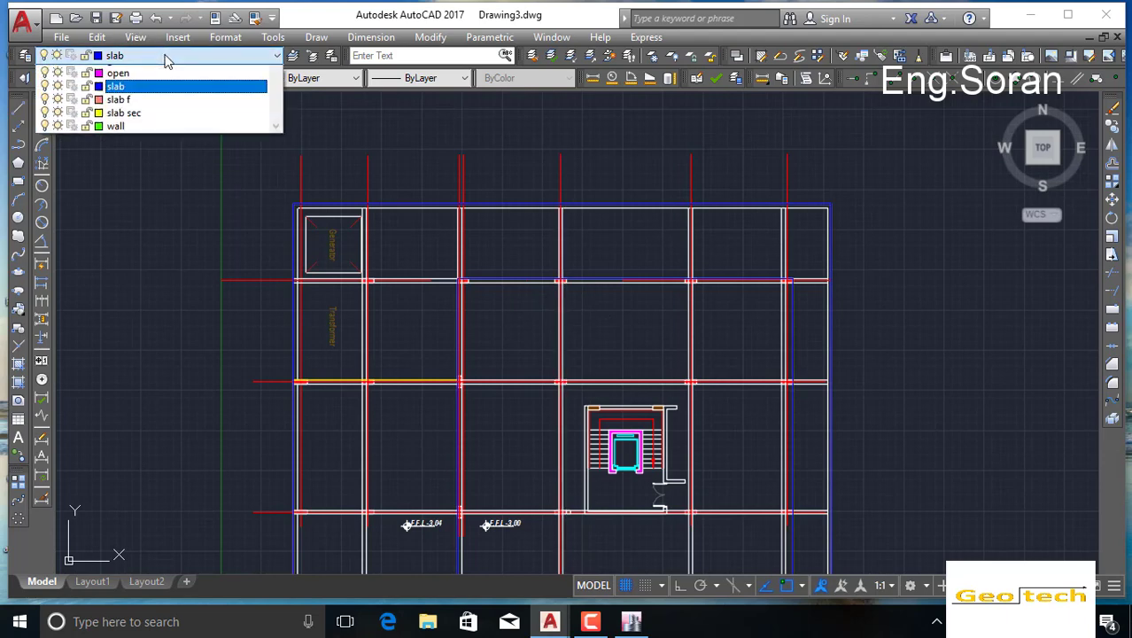
{"action": "left_click", "coordinate": [137, 272]}
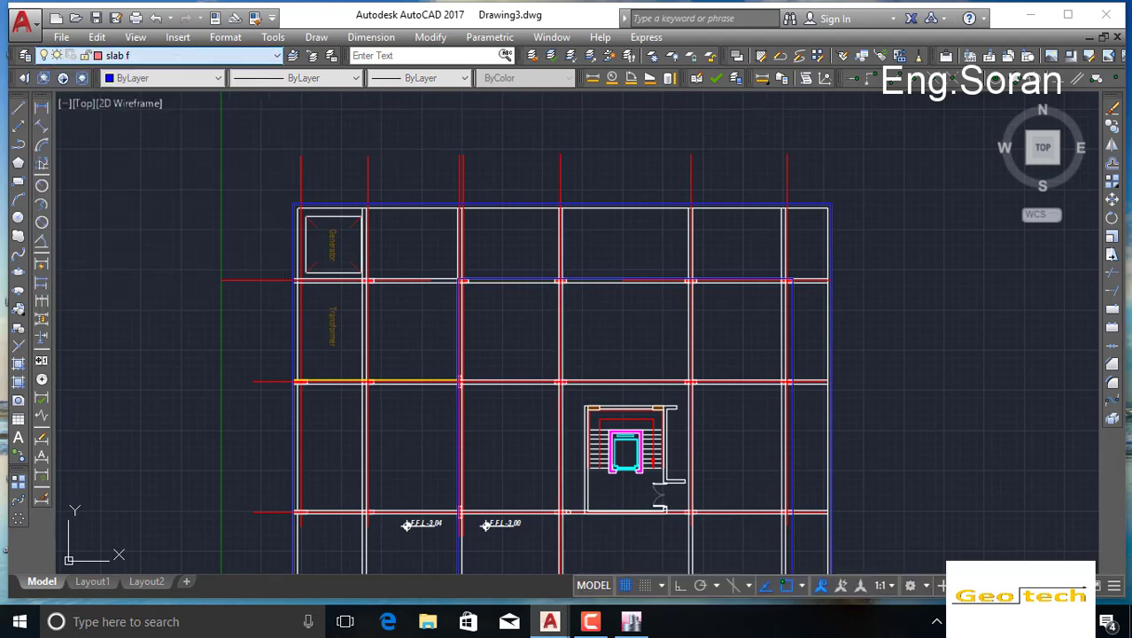
{"action": "left_click", "coordinate": [401, 380]}
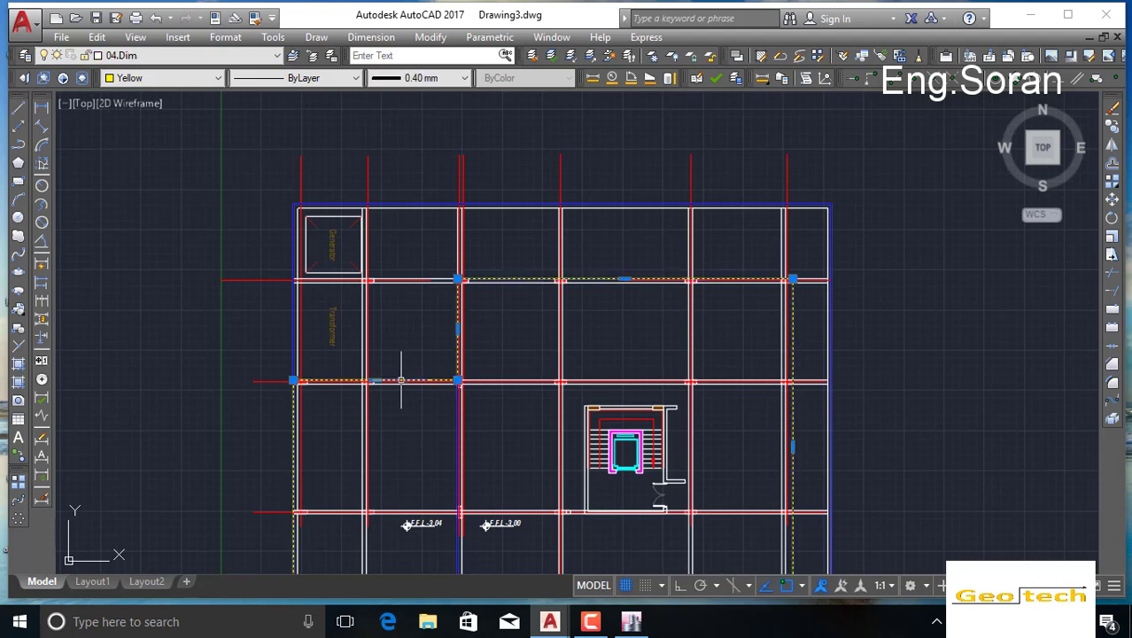
{"action": "left_click", "coordinate": [174, 63]}
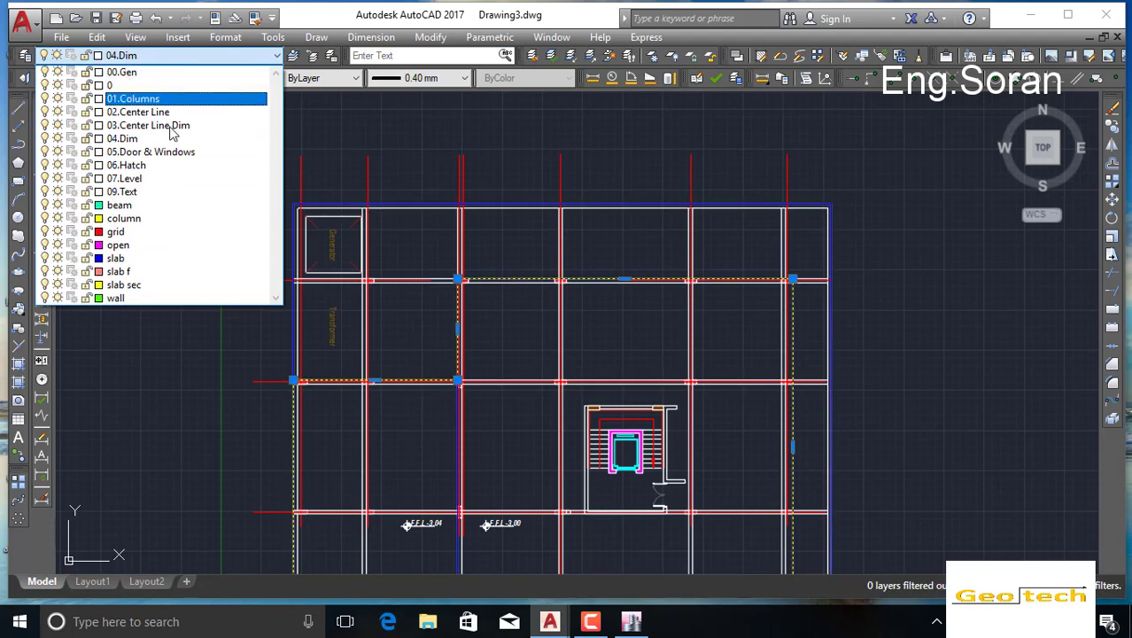
{"action": "left_click", "coordinate": [151, 272]}
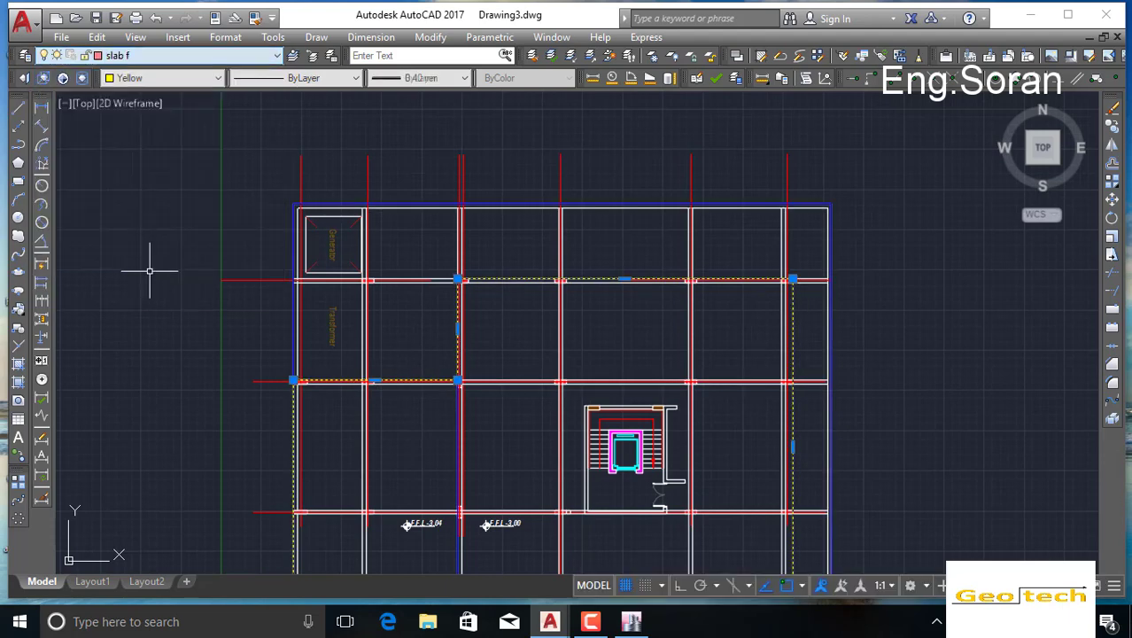
Step: Set the stepped slab f boundary's colour to ByLayer and deselect it
{"action": "left_click", "coordinate": [203, 82]}
{"action": "scroll", "coordinate": [149, 96], "scroll_direction": "up", "scroll_amount": 1}
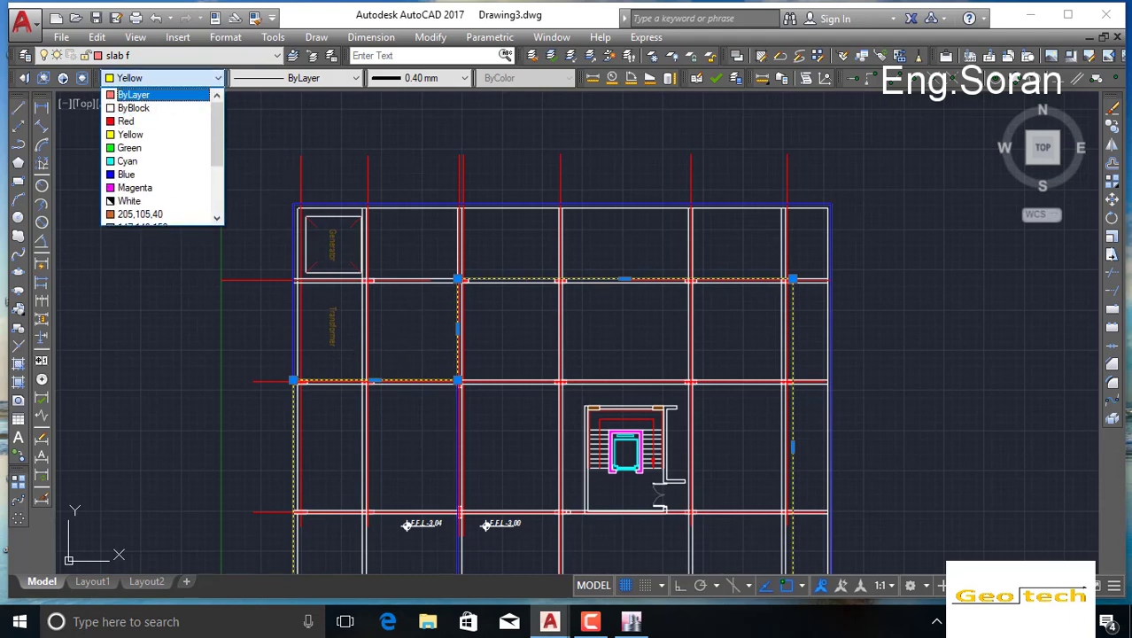
{"action": "left_click", "coordinate": [133, 94]}
{"action": "key", "text": "Escape"}
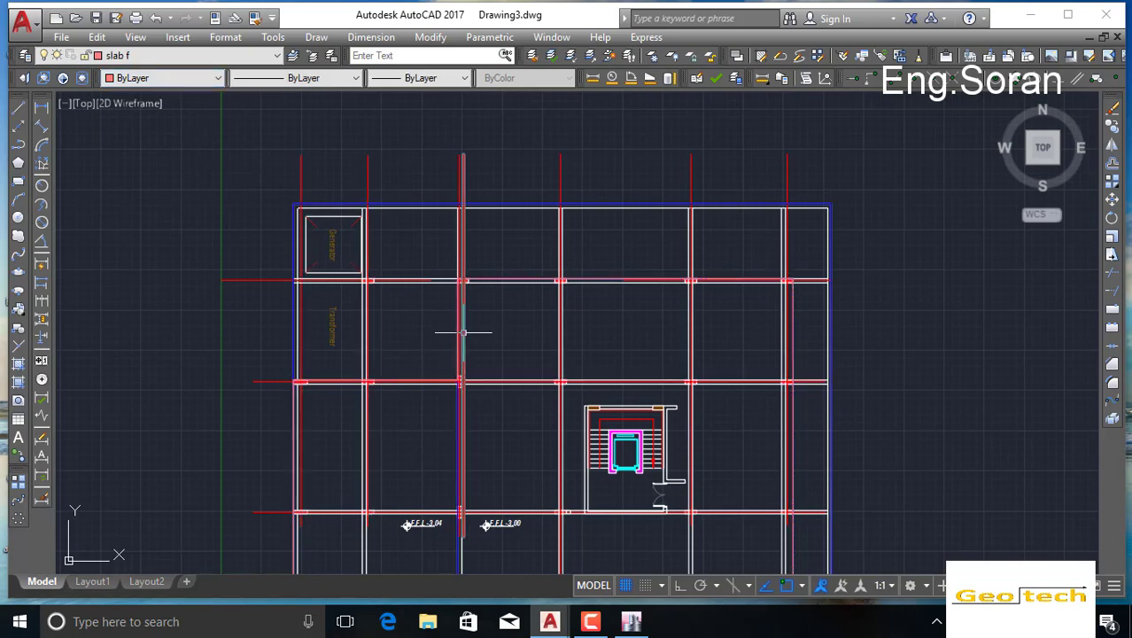
Step: Examine the extents of the blue inner boundary and the slab f boundary across the floor plan
{"action": "left_click", "coordinate": [795, 308]}
{"action": "middle_click_drag", "start_coordinate": [770, 367], "coordinate": [615, 115]}
{"action": "scroll", "coordinate": [627, 160], "scroll_direction": "down", "scroll_amount": 2}
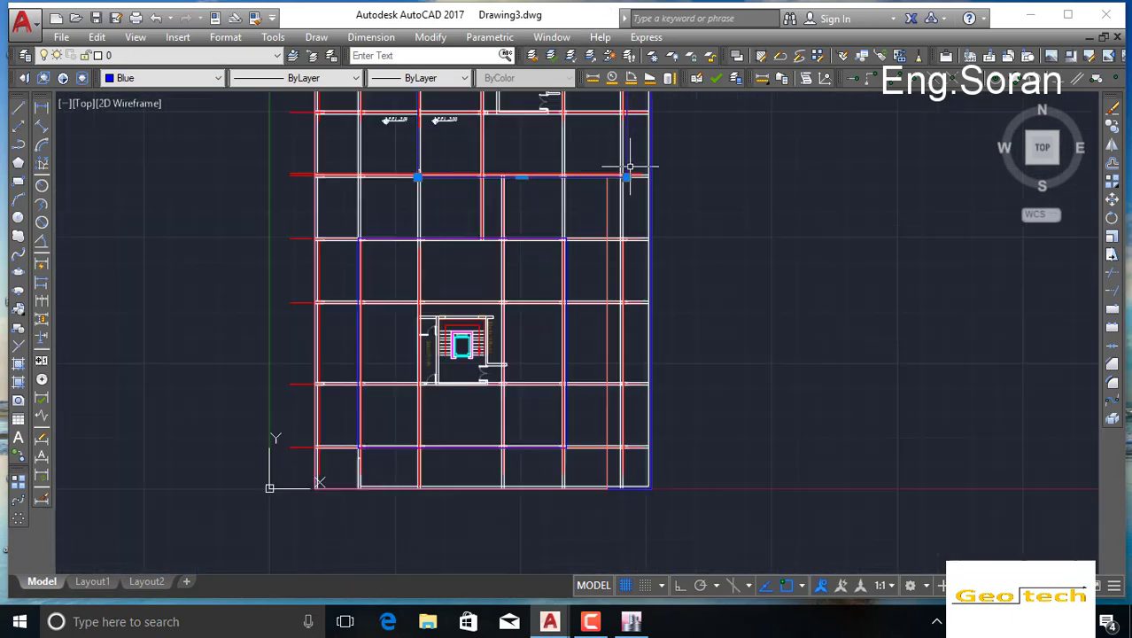
{"action": "scroll", "coordinate": [629, 167], "scroll_direction": "down", "scroll_amount": 2}
{"action": "middle_click_drag", "start_coordinate": [570, 342], "coordinate": [613, 445]}
{"action": "key", "text": "Escape"}
{"action": "middle_click_drag", "start_coordinate": [497, 231], "coordinate": [537, 331]}
{"action": "scroll", "coordinate": [539, 292], "scroll_direction": "up", "scroll_amount": 3}
{"action": "scroll", "coordinate": [589, 278], "scroll_direction": "up", "scroll_amount": 5}
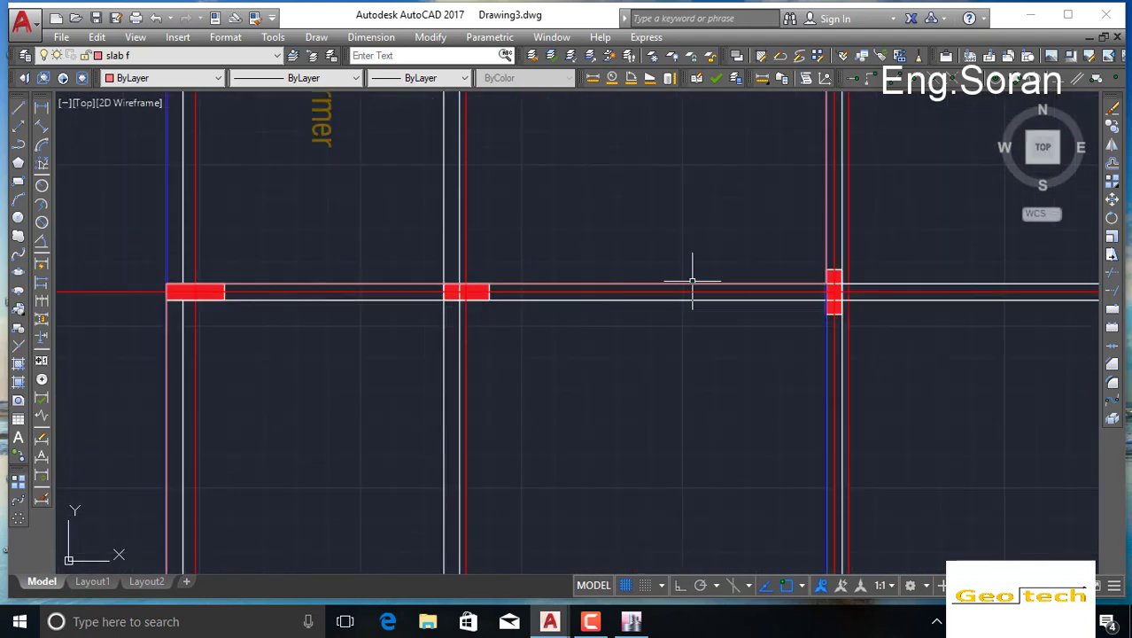
{"action": "left_click", "coordinate": [691, 283]}
{"action": "scroll", "coordinate": [589, 285], "scroll_direction": "down", "scroll_amount": 5}
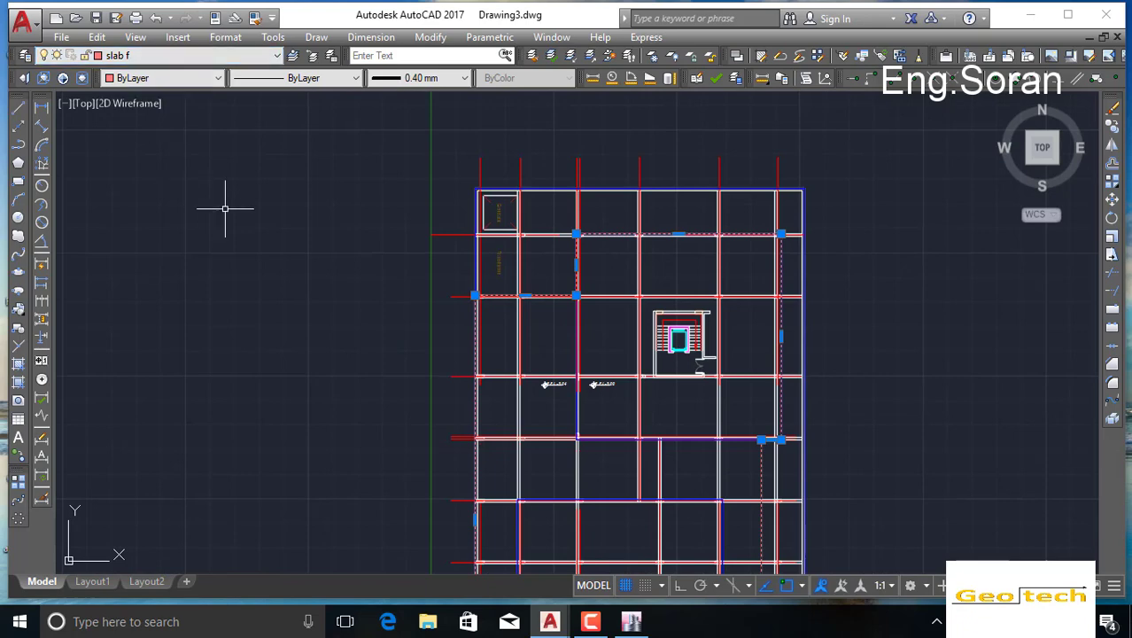
{"action": "key", "text": "Escape"}
Step: Move the two blue inner boundaries, around the upper and lower stair cores, from layer 0 to slab sec
{"action": "middle_click_drag", "start_coordinate": [618, 427], "coordinate": [548, 379]}
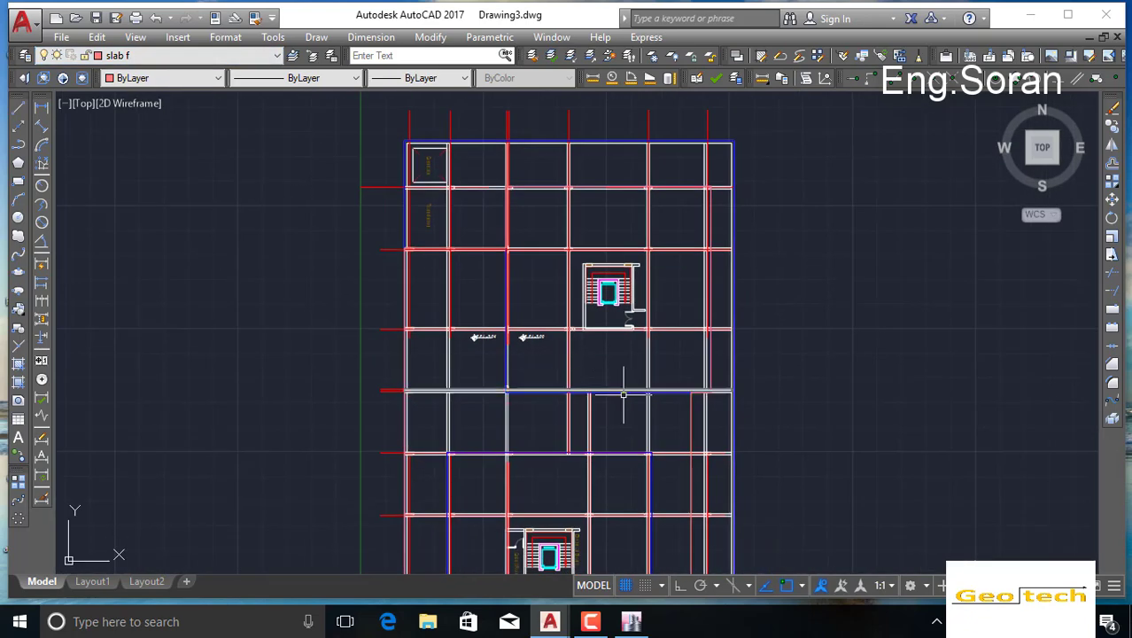
{"action": "scroll", "coordinate": [624, 395], "scroll_direction": "up", "scroll_amount": 4}
{"action": "left_click", "coordinate": [589, 379]}
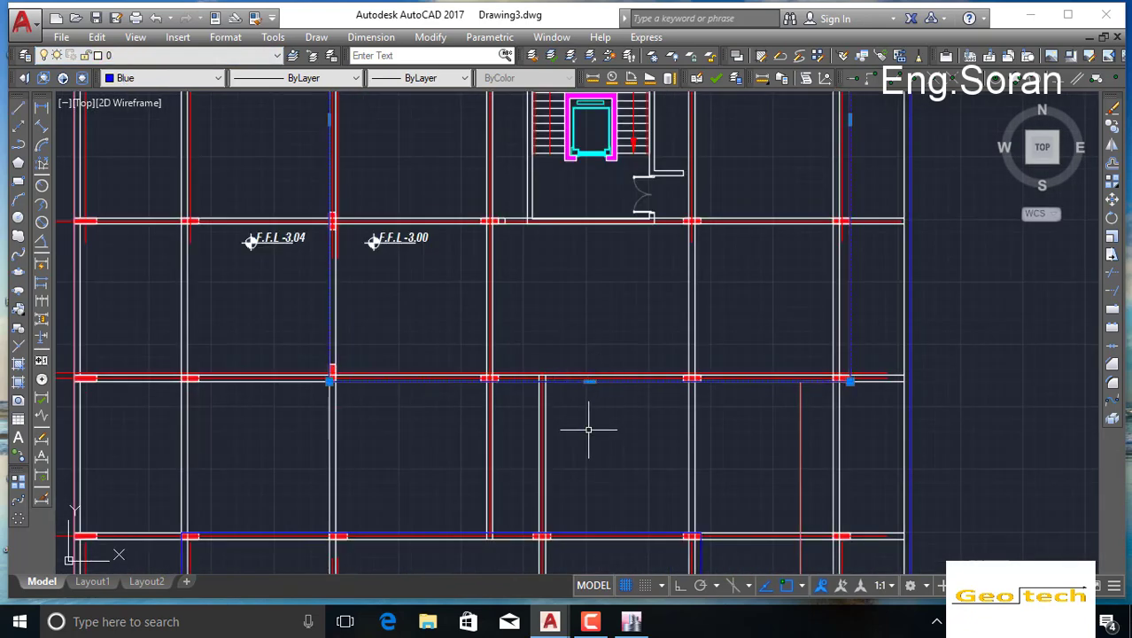
{"action": "scroll", "coordinate": [548, 361], "scroll_direction": "down", "scroll_amount": 4}
{"action": "scroll", "coordinate": [548, 397], "scroll_direction": "up", "scroll_amount": 4}
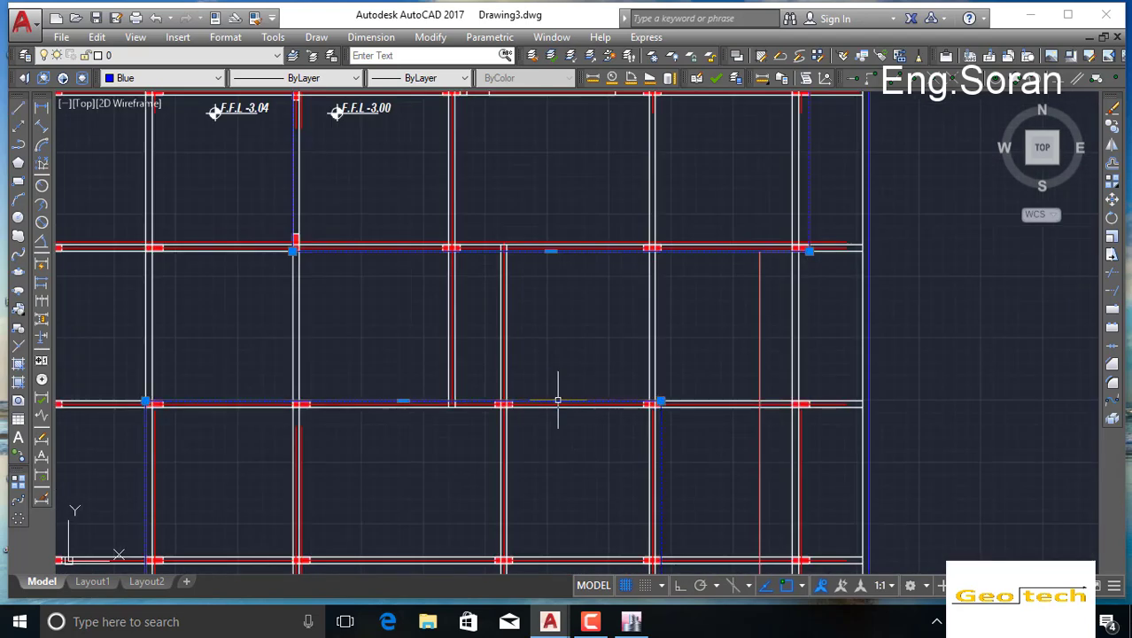
{"action": "scroll", "coordinate": [549, 315], "scroll_direction": "down", "scroll_amount": 2}
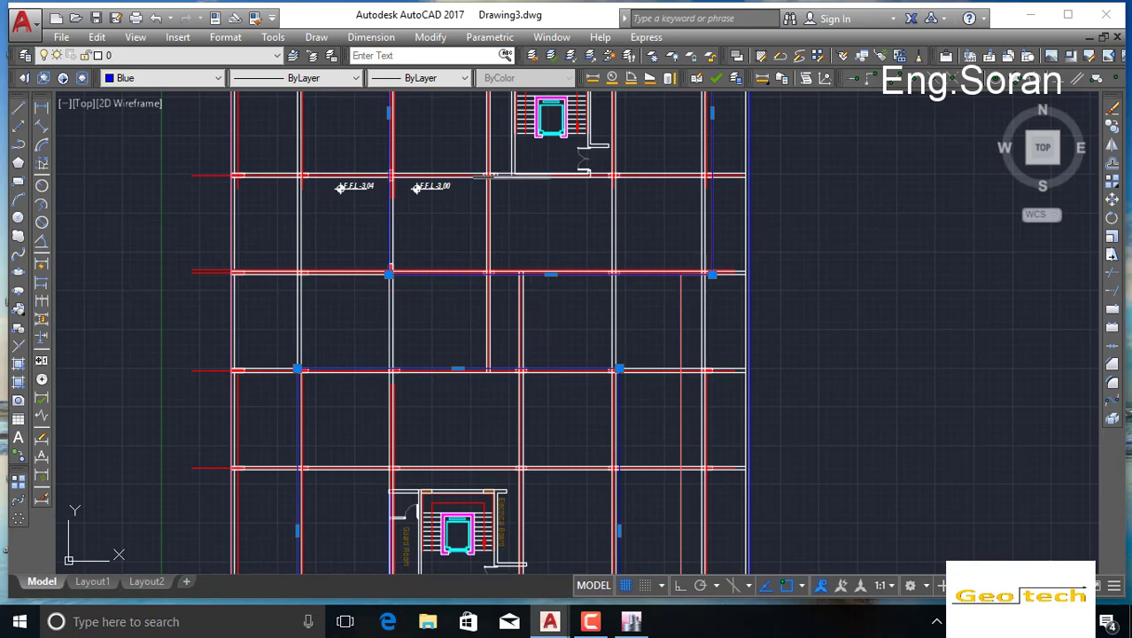
{"action": "left_click", "coordinate": [156, 56]}
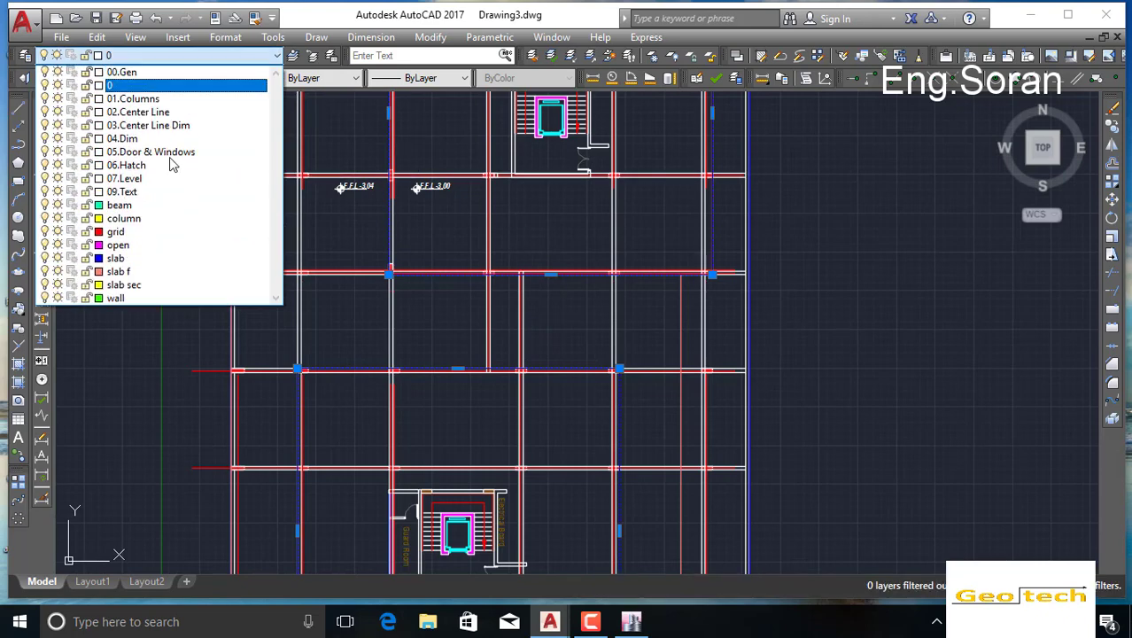
{"action": "left_click", "coordinate": [127, 284]}
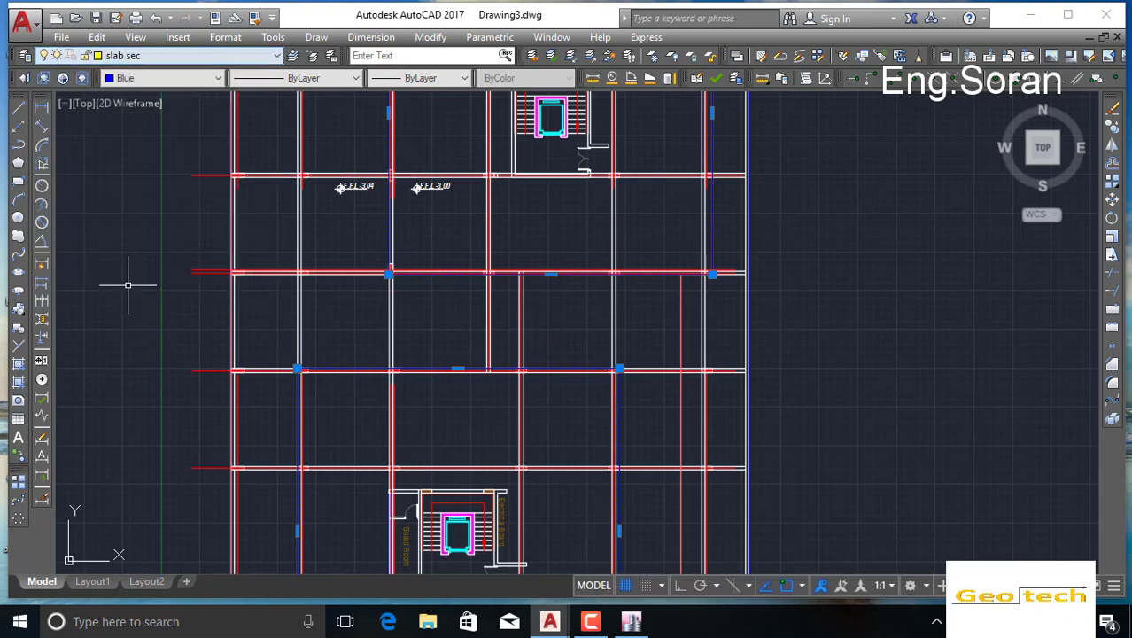
Step: Set the two slab sec boundaries' colour to ByLayer and deselect them
{"action": "left_click", "coordinate": [171, 75]}
{"action": "scroll", "coordinate": [162, 156], "scroll_direction": "up", "scroll_amount": 5}
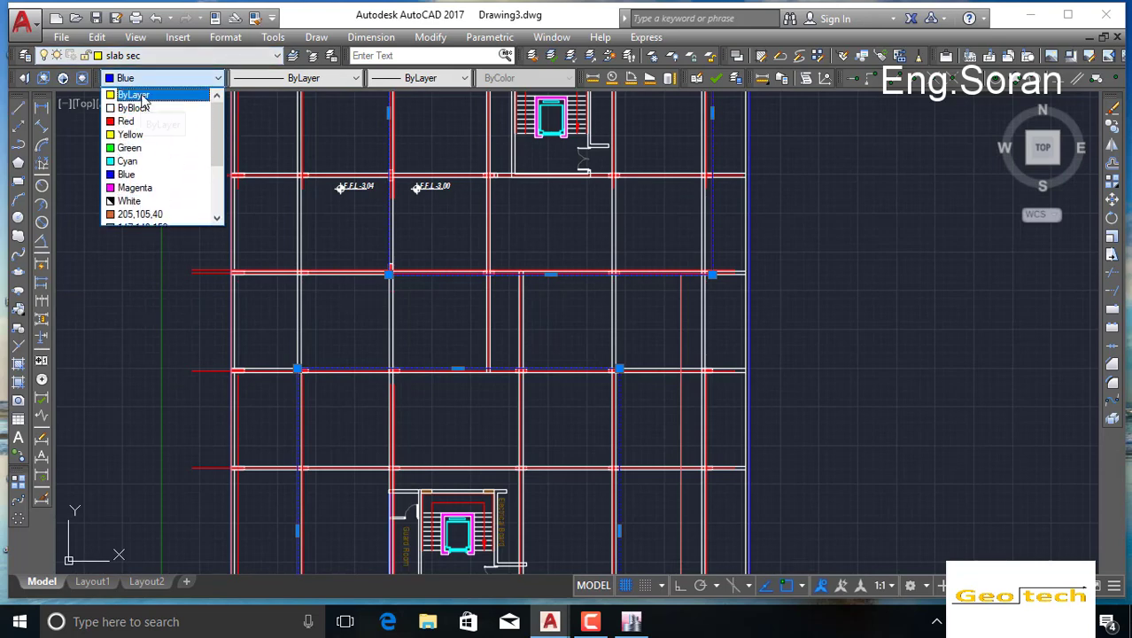
{"action": "left_click", "coordinate": [133, 93]}
{"action": "key", "text": "Escape"}
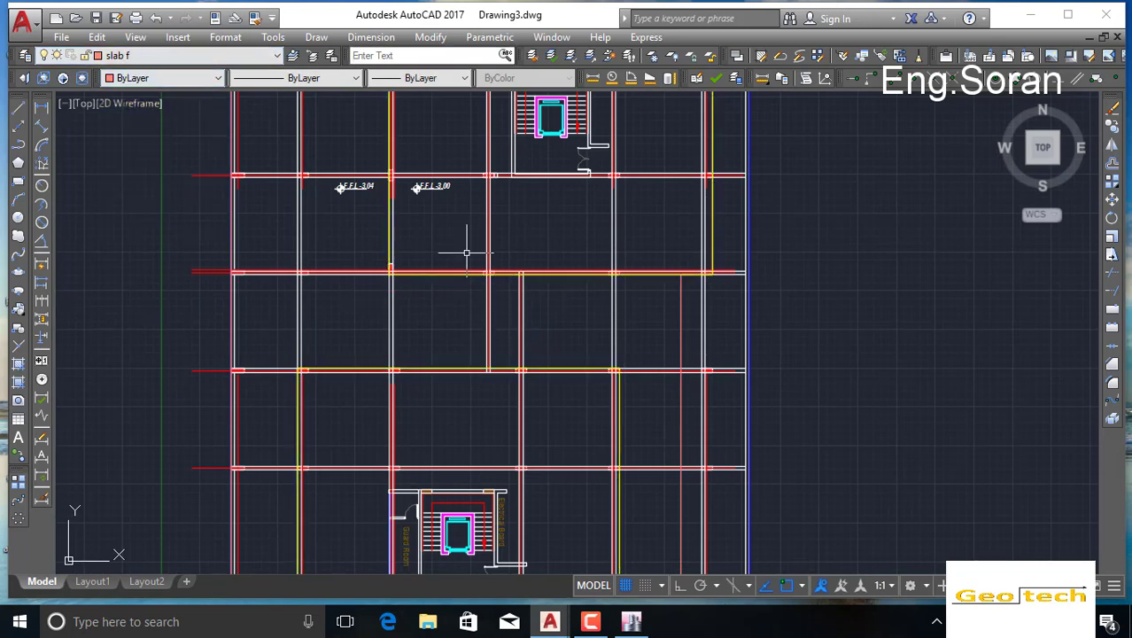
{"action": "scroll", "coordinate": [466, 254], "scroll_direction": "down", "scroll_amount": 4}
{"action": "scroll", "coordinate": [481, 195], "scroll_direction": "up", "scroll_amount": 2}
{"action": "middle_click_drag", "start_coordinate": [510, 299], "coordinate": [518, 358]}
{"action": "left_click", "coordinate": [167, 80]}
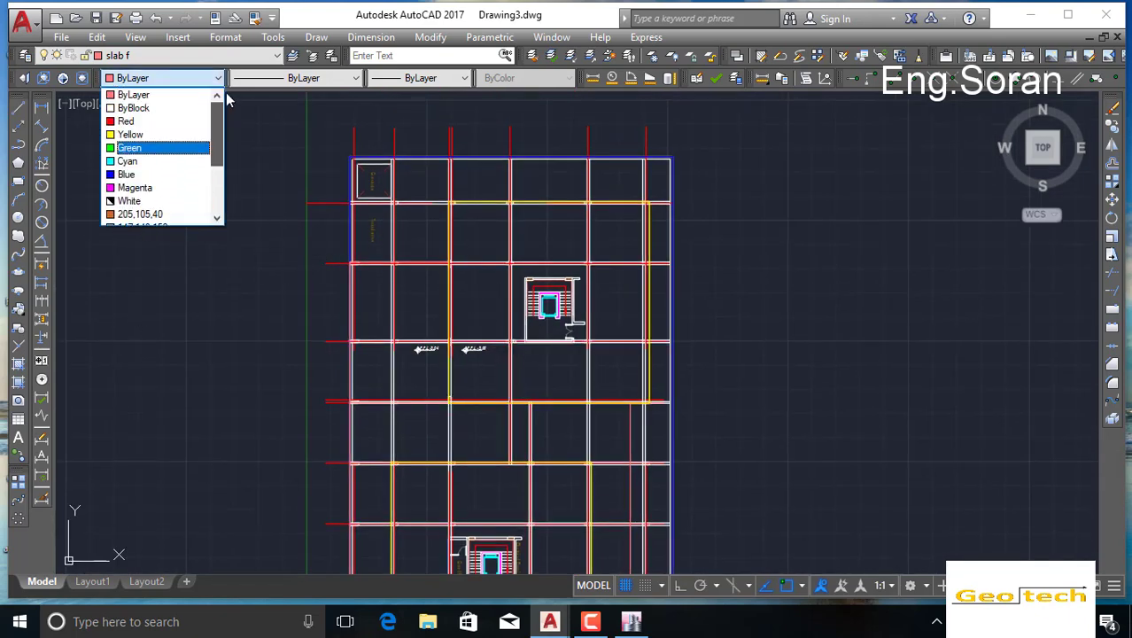
{"action": "scroll", "coordinate": [140, 242], "scroll_direction": "down", "scroll_amount": 5}
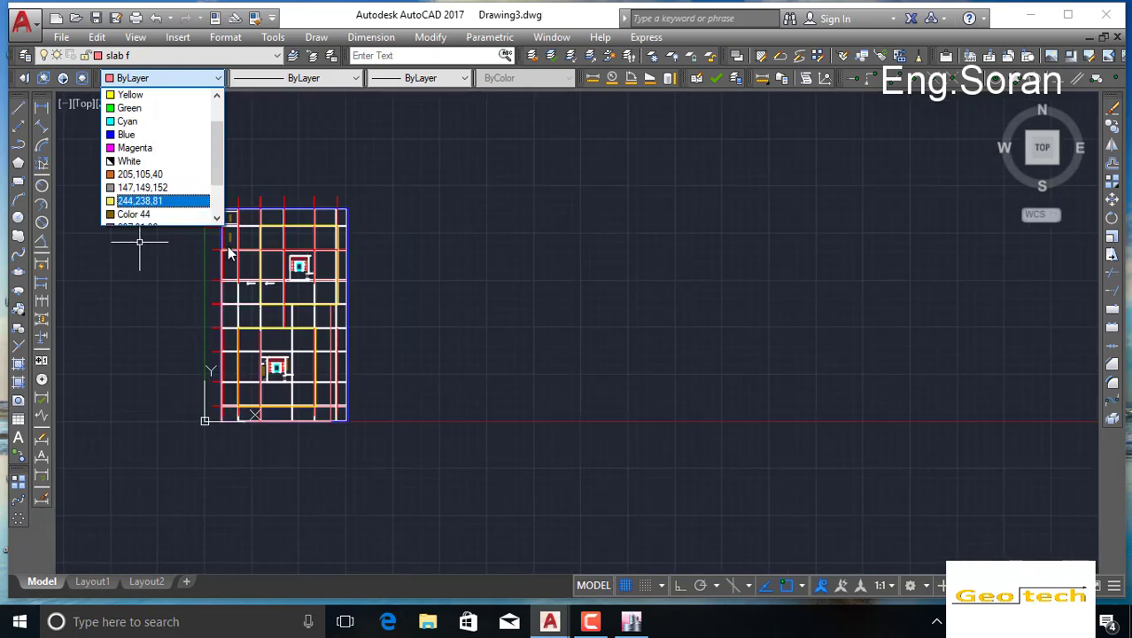
{"action": "left_click", "coordinate": [241, 254]}
Step: Measure the gap between the two vertical white lines beside the Generator room with a temporary aligned dimension
{"action": "middle_click_drag", "start_coordinate": [257, 255], "coordinate": [417, 251]}
{"action": "middle_click_drag", "start_coordinate": [425, 262], "coordinate": [358, 196]}
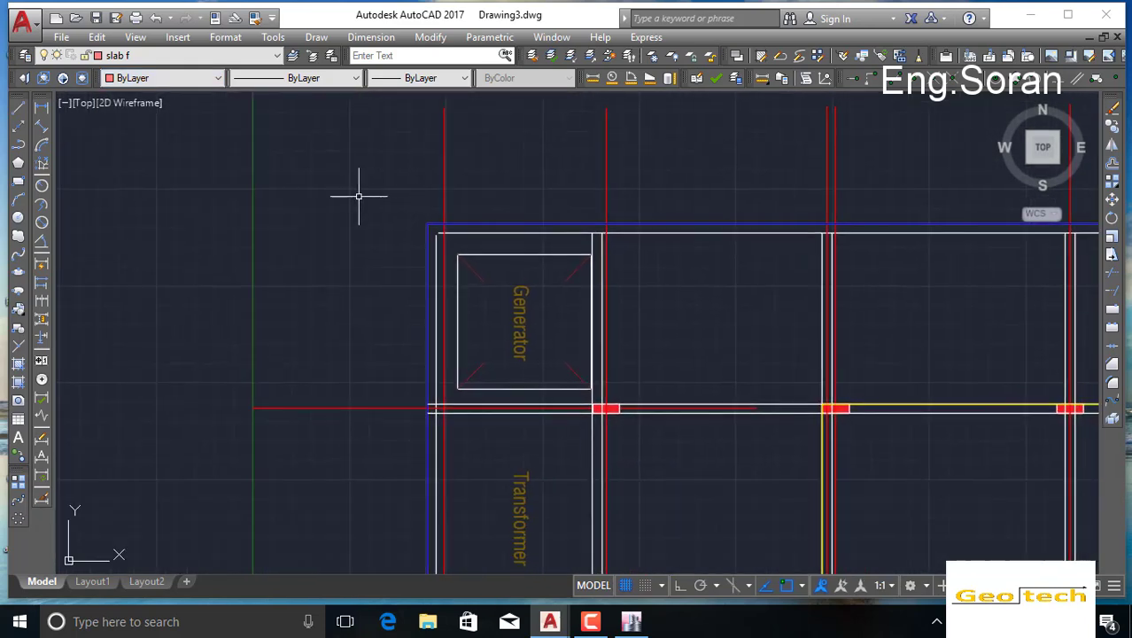
{"action": "scroll", "coordinate": [440, 240], "scroll_direction": "up", "scroll_amount": 5}
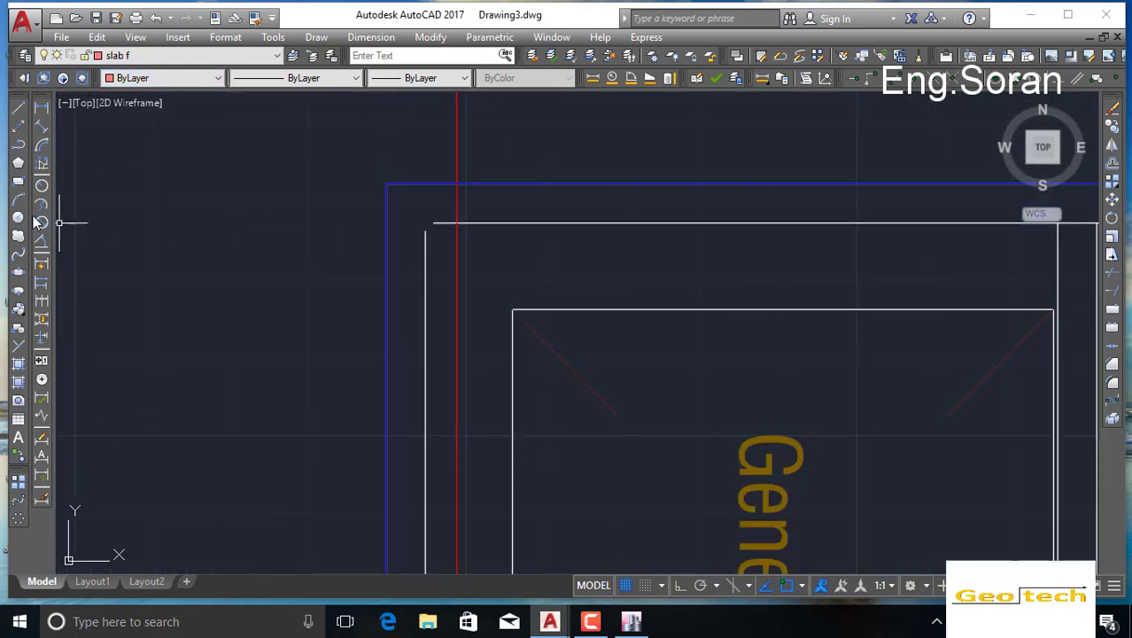
{"action": "left_click", "coordinate": [45, 127]}
{"action": "scroll", "coordinate": [240, 261], "scroll_direction": "down", "scroll_amount": 3}
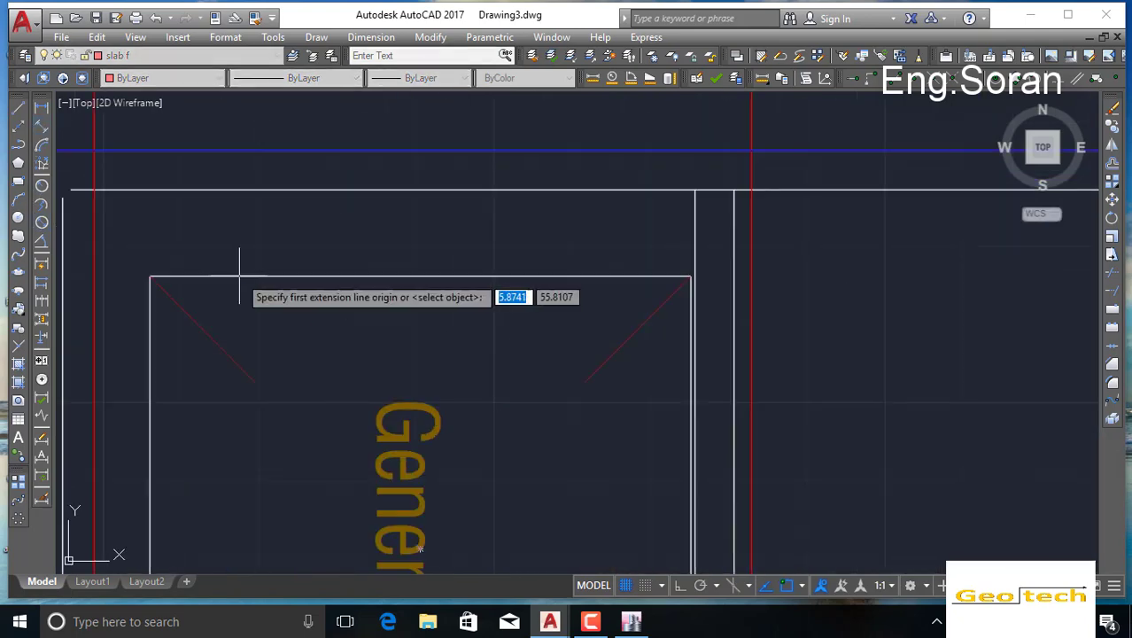
{"action": "scroll", "coordinate": [530, 257], "scroll_direction": "up", "scroll_amount": 4}
{"action": "left_click", "coordinate": [534, 265]}
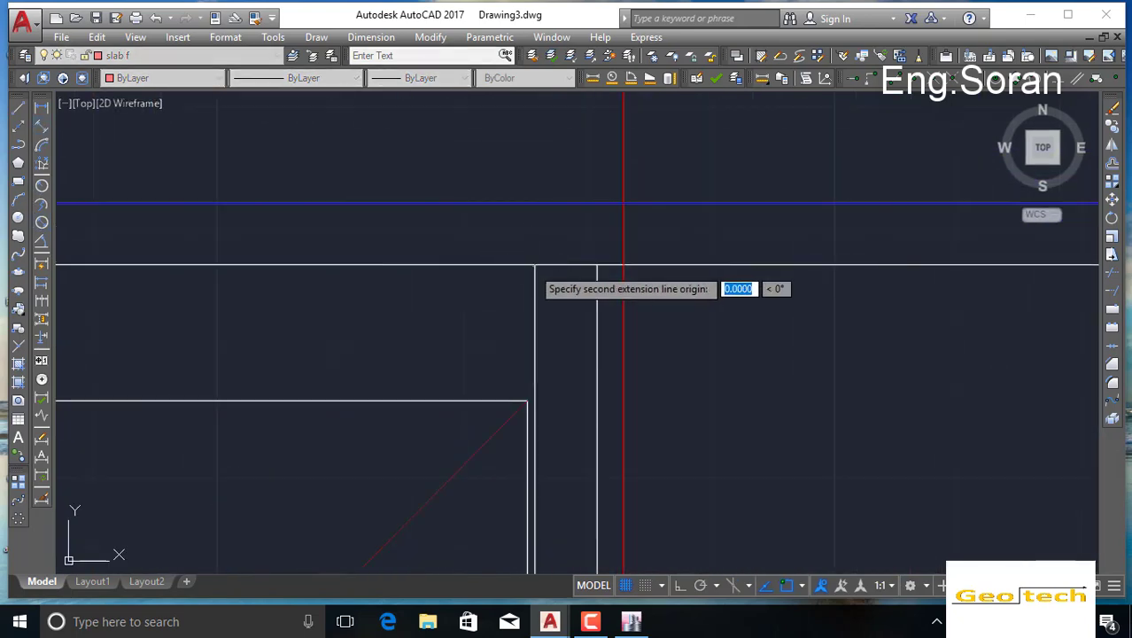
{"action": "left_click", "coordinate": [594, 264]}
{"action": "scroll", "coordinate": [585, 154], "scroll_direction": "down", "scroll_amount": 4}
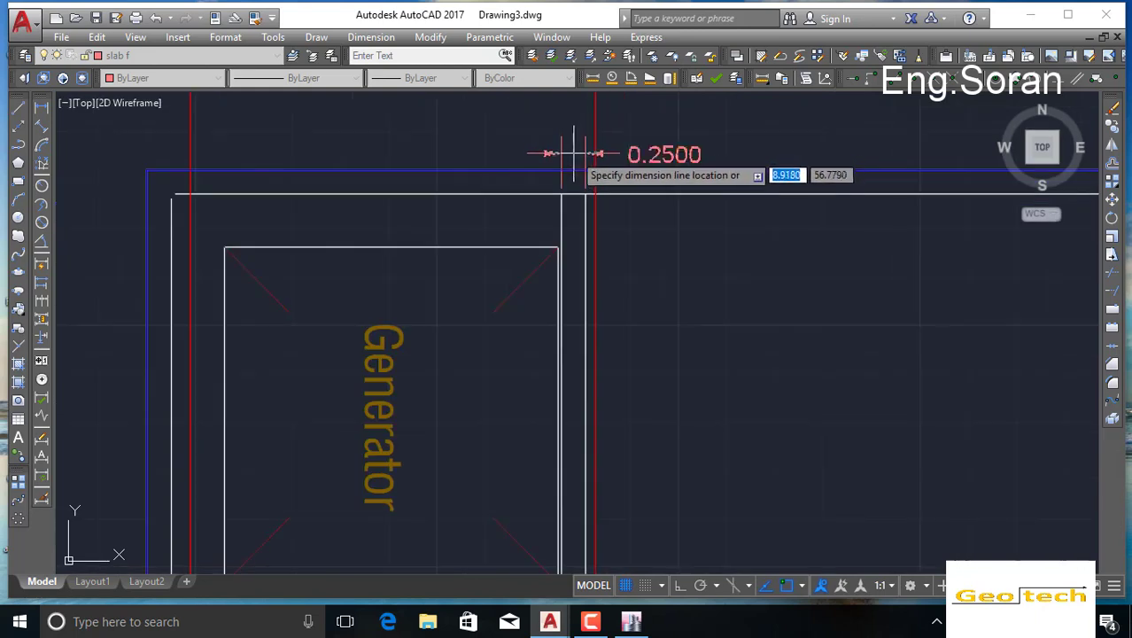
{"action": "left_click", "coordinate": [728, 116]}
{"action": "left_click", "coordinate": [738, 114]}
{"action": "left_click", "coordinate": [665, 139]}
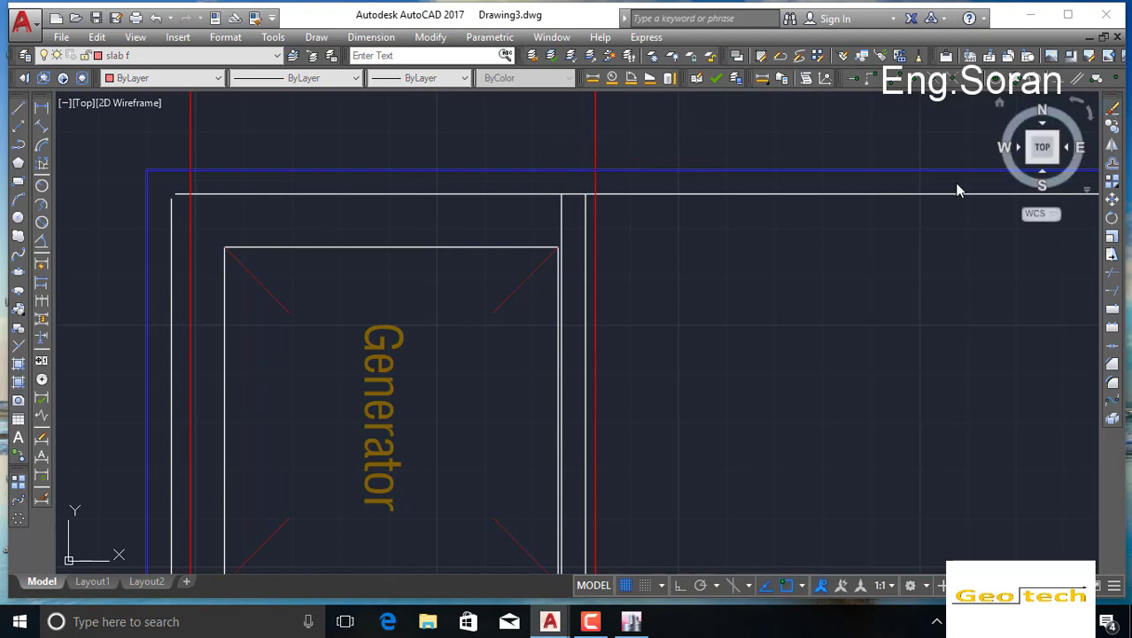
Step: Make open the current layer
{"action": "scroll", "coordinate": [685, 247], "scroll_direction": "down", "scroll_amount": 4}
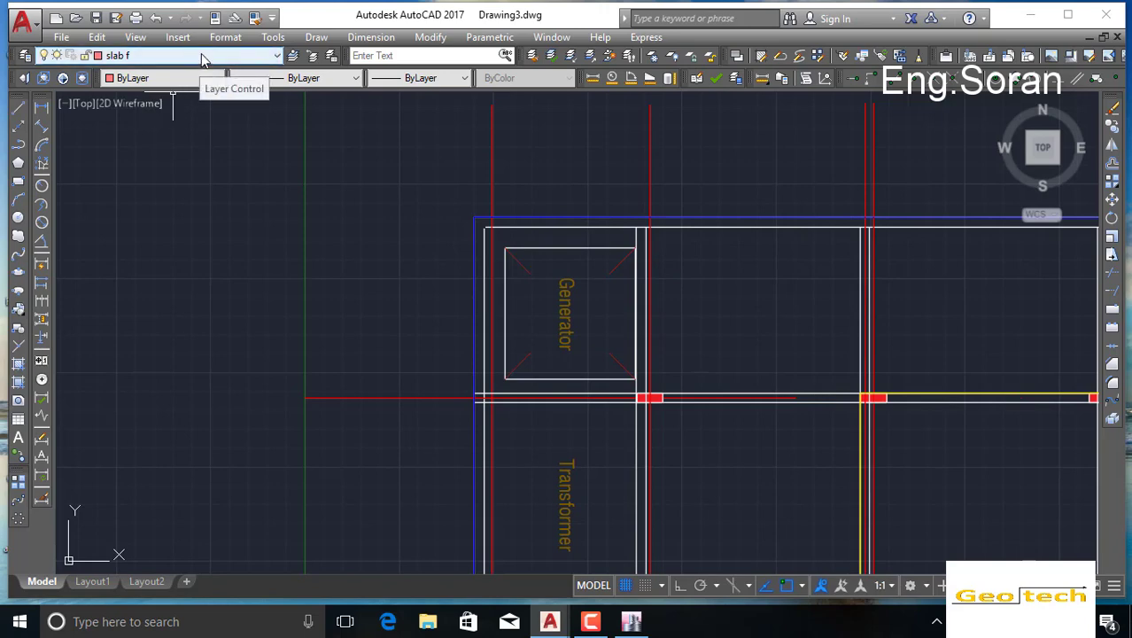
{"action": "scroll", "coordinate": [560, 309], "scroll_direction": "down", "scroll_amount": 4}
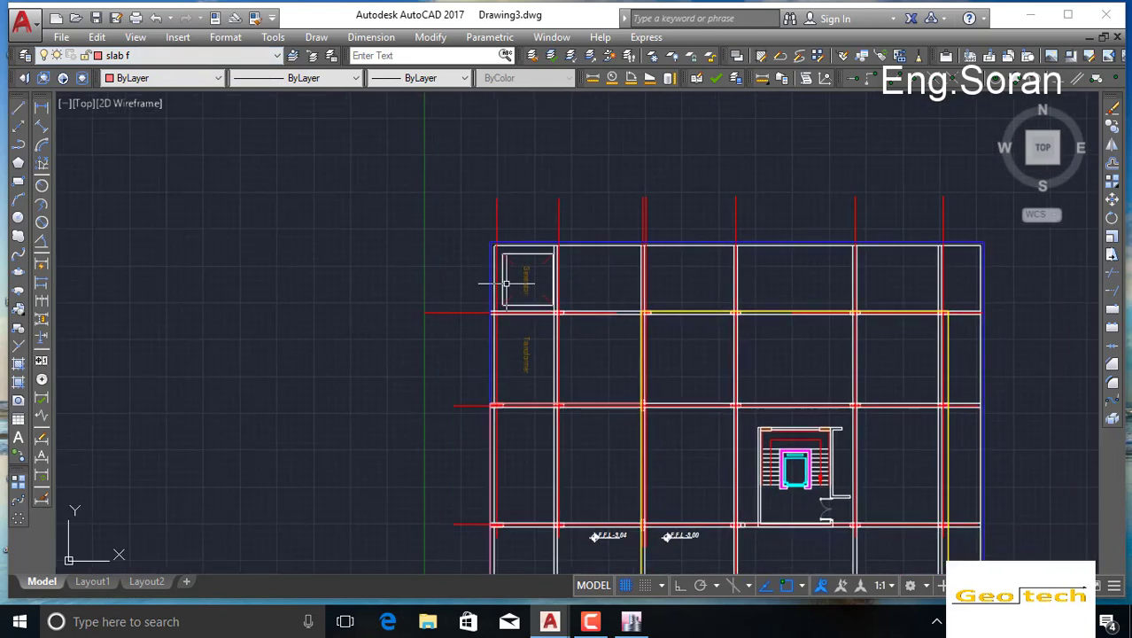
{"action": "left_click", "coordinate": [200, 59]}
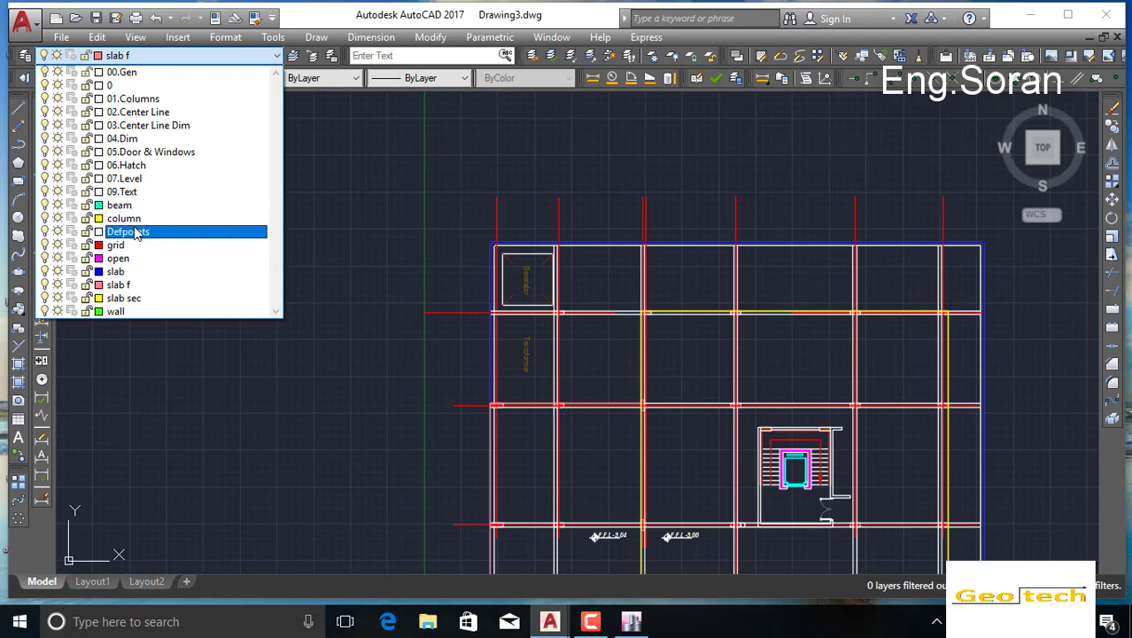
{"action": "left_click", "coordinate": [131, 258]}
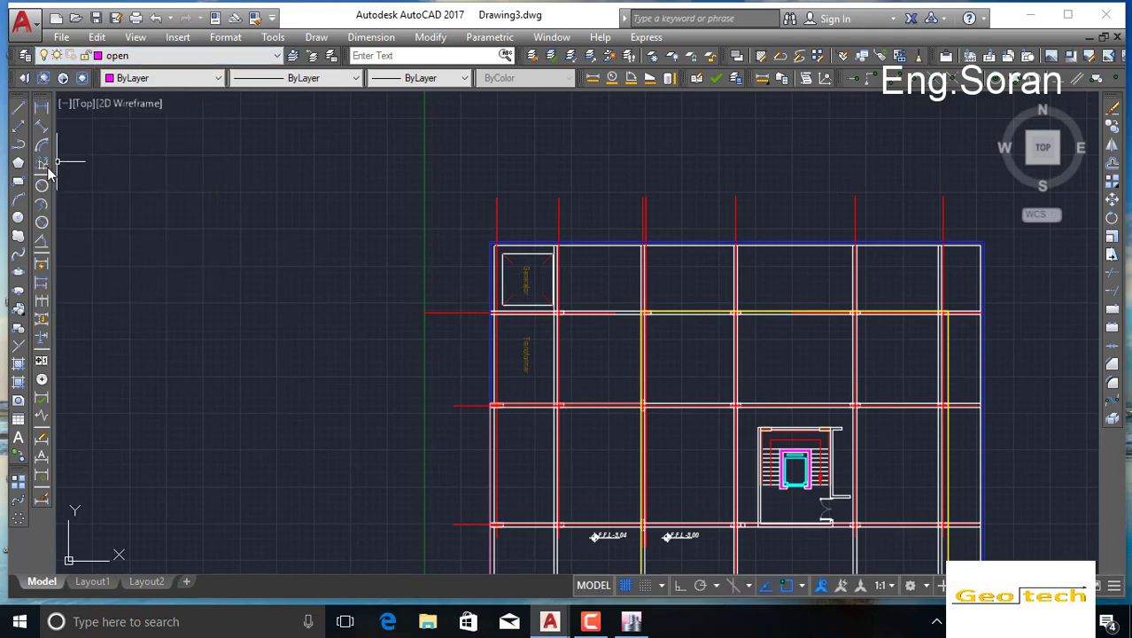
Step: Draw a rectangular opening around the Generator room, from the bay's upper-left grid line to its lower-right beam corner
{"action": "left_click", "coordinate": [21, 183]}
{"action": "scroll", "coordinate": [448, 244], "scroll_direction": "up", "scroll_amount": 6}
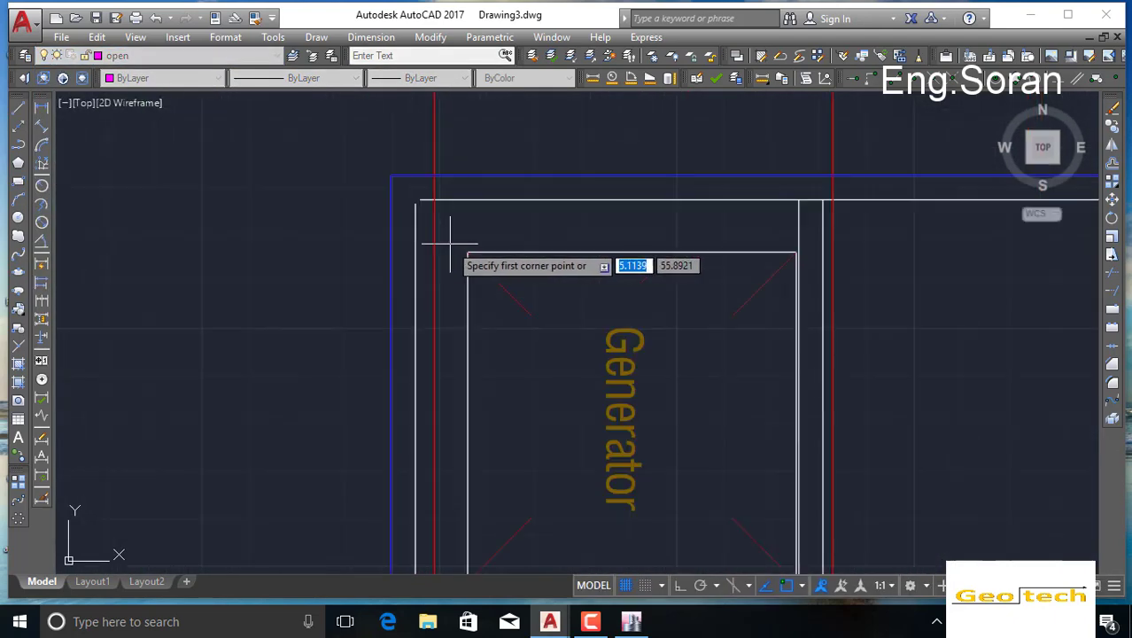
{"action": "left_click", "coordinate": [418, 204]}
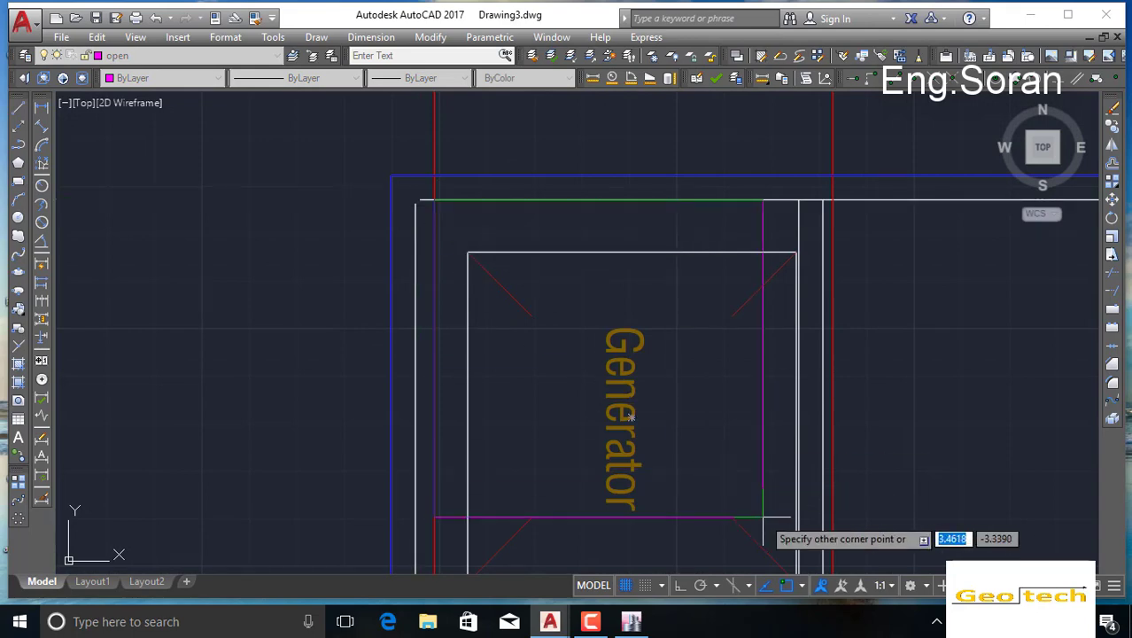
{"action": "middle_click_drag", "start_coordinate": [759, 527], "coordinate": [724, 426]}
{"action": "left_click", "coordinate": [727, 425]}
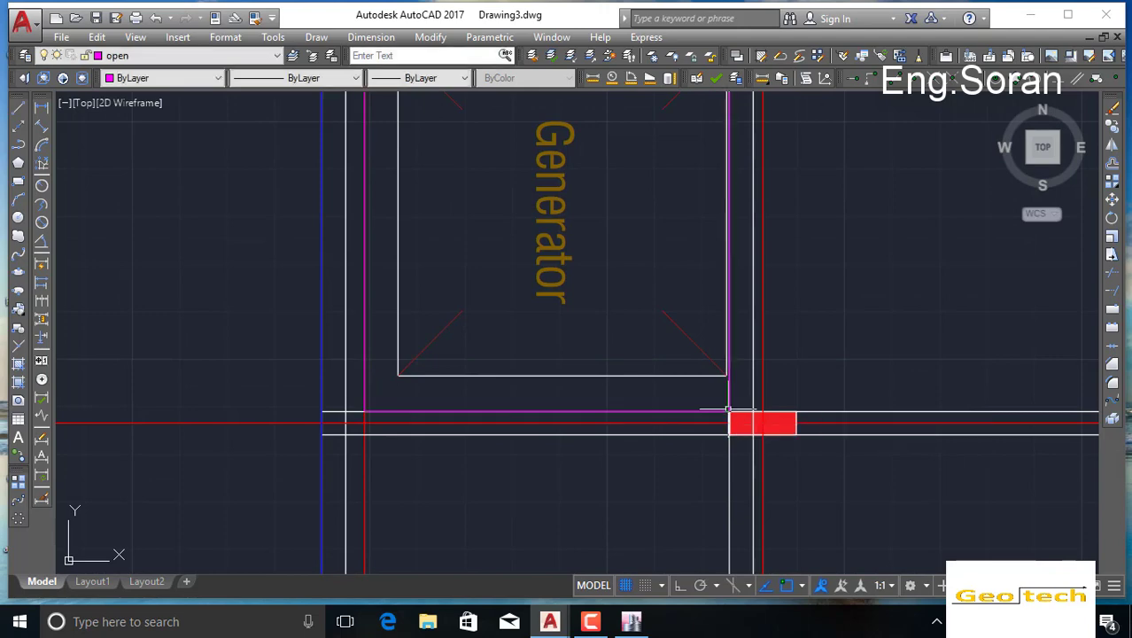
{"action": "scroll", "coordinate": [631, 373], "scroll_direction": "down", "scroll_amount": 6}
Step: Draw a rectangular opening along the inner wall faces of the lift shaft in the lower stair core
{"action": "key", "text": "space"}
{"action": "scroll", "coordinate": [672, 432], "scroll_direction": "down", "scroll_amount": 5}
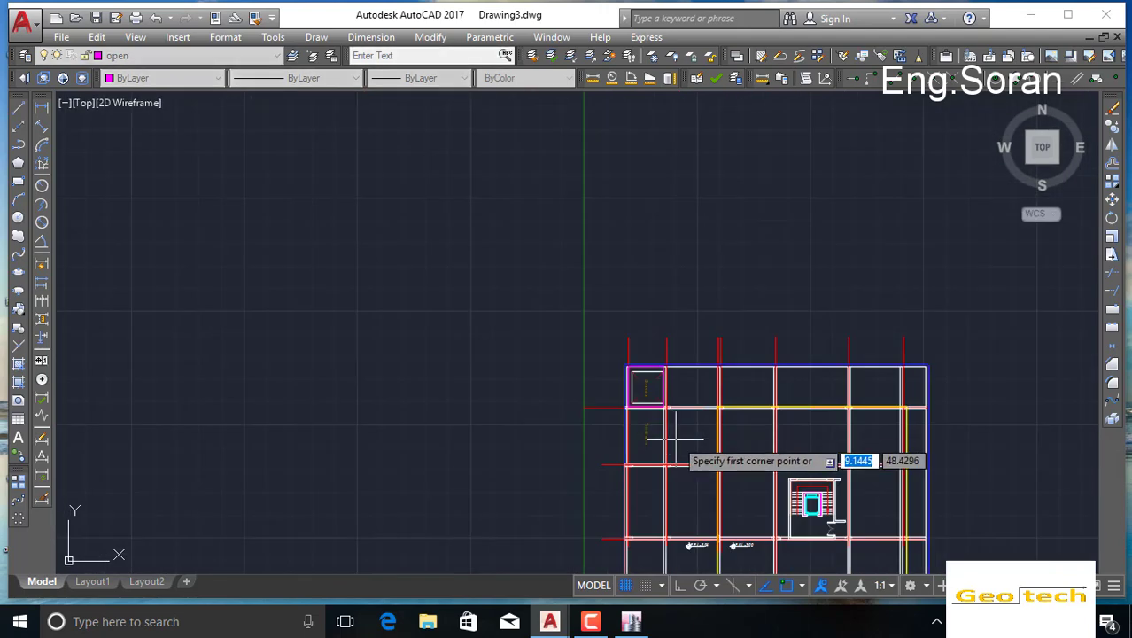
{"action": "middle_click_drag", "start_coordinate": [712, 515], "coordinate": [670, 391]}
{"action": "middle_click_drag", "start_coordinate": [689, 492], "coordinate": [647, 274]}
{"action": "scroll", "coordinate": [649, 474], "scroll_direction": "up", "scroll_amount": 6}
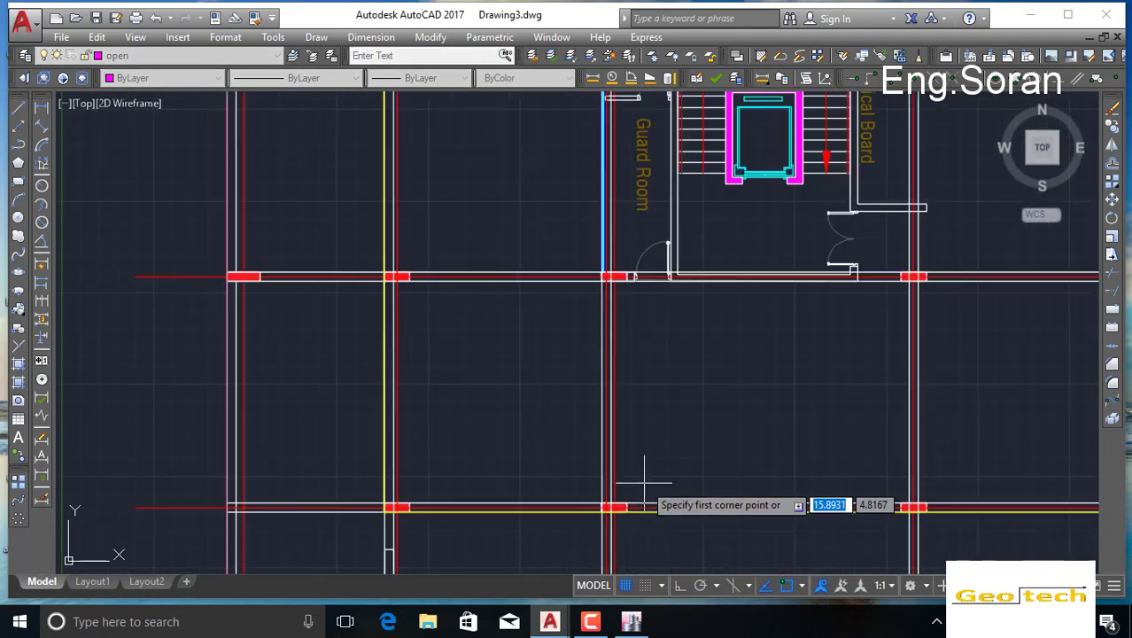
{"action": "scroll", "coordinate": [657, 376], "scroll_direction": "down", "scroll_amount": 4}
{"action": "scroll", "coordinate": [655, 335], "scroll_direction": "up", "scroll_amount": 8}
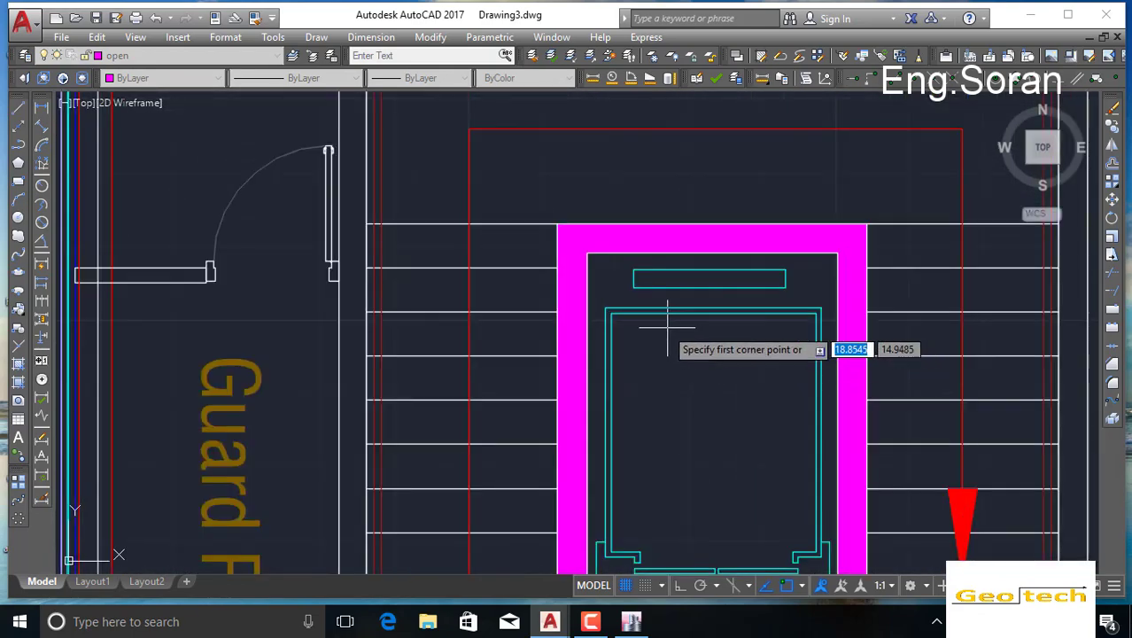
{"action": "left_click", "coordinate": [588, 253]}
{"action": "middle_click_drag", "start_coordinate": [752, 438], "coordinate": [733, 292]}
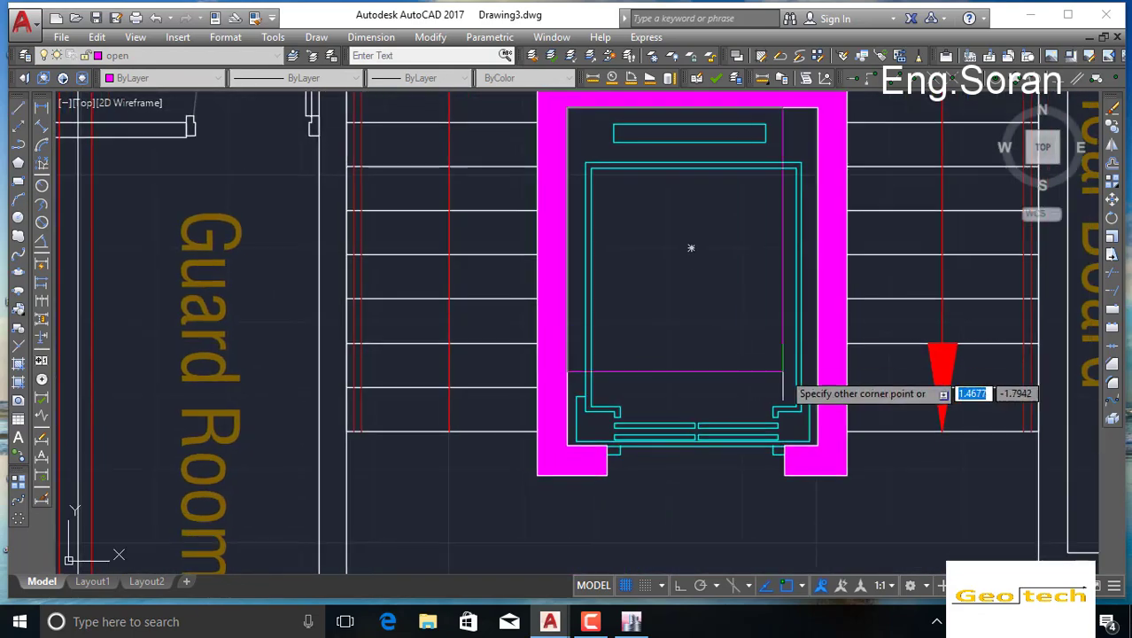
{"action": "left_click", "coordinate": [816, 445]}
Step: Draw a rectangular opening along the inner wall faces of the lift shaft in the upper stair core
{"action": "key", "text": "space"}
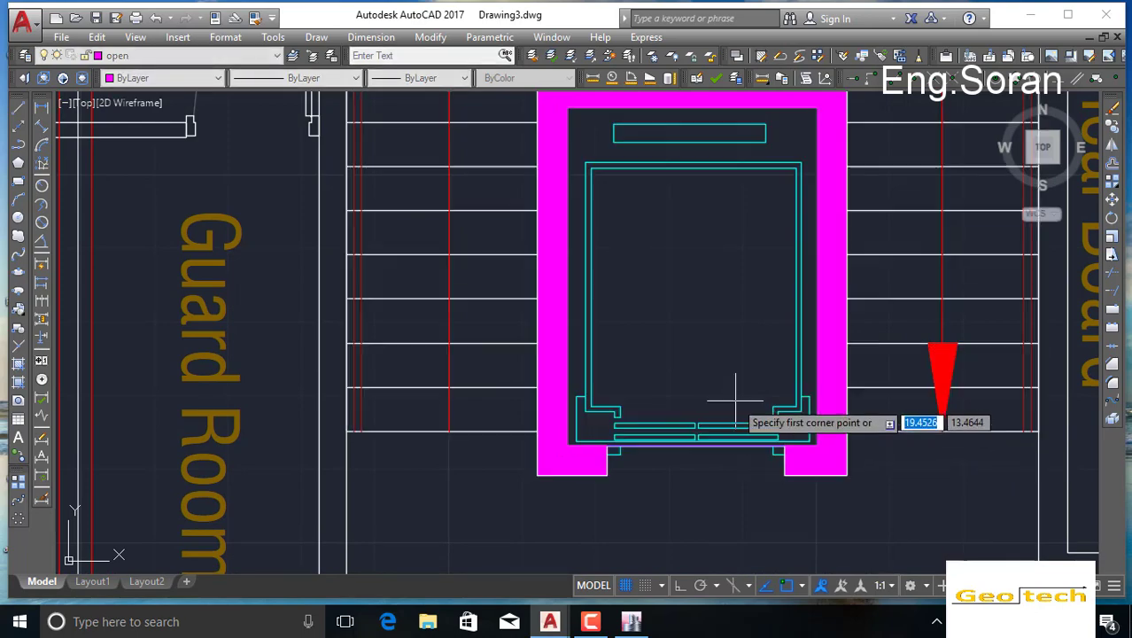
{"action": "scroll", "coordinate": [735, 398], "scroll_direction": "down", "scroll_amount": 8}
{"action": "middle_click_drag", "start_coordinate": [747, 341], "coordinate": [668, 319]}
{"action": "scroll", "coordinate": [668, 318], "scroll_direction": "down", "scroll_amount": 2}
{"action": "middle_click_drag", "start_coordinate": [634, 542], "coordinate": [613, 625]}
{"action": "scroll", "coordinate": [654, 428], "scroll_direction": "up", "scroll_amount": 7}
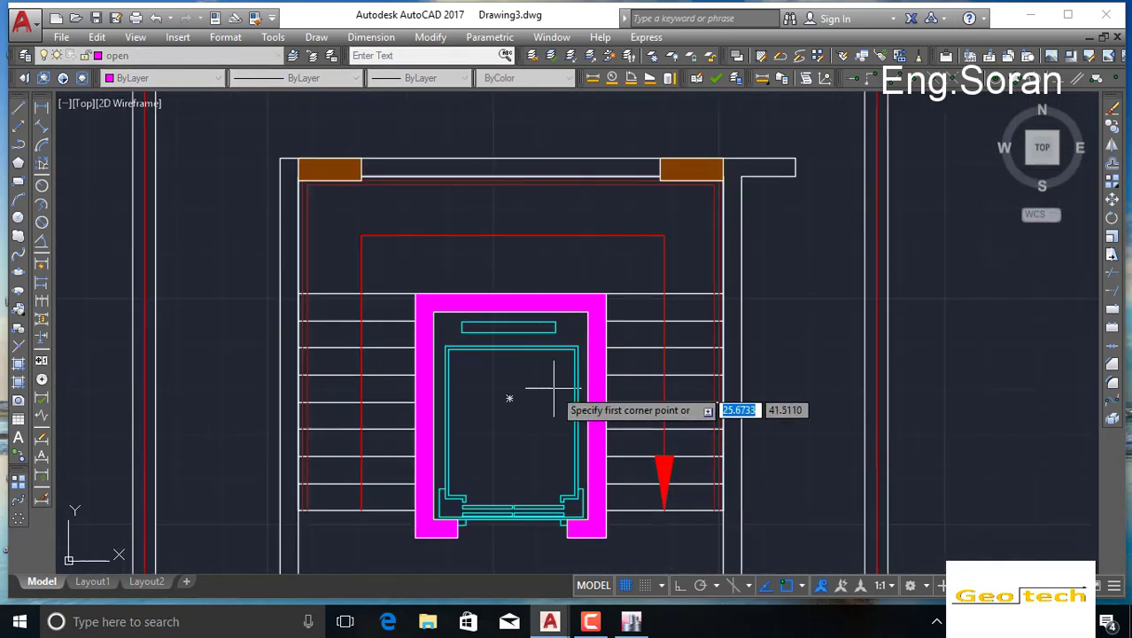
{"action": "scroll", "coordinate": [434, 306], "scroll_direction": "up", "scroll_amount": 4}
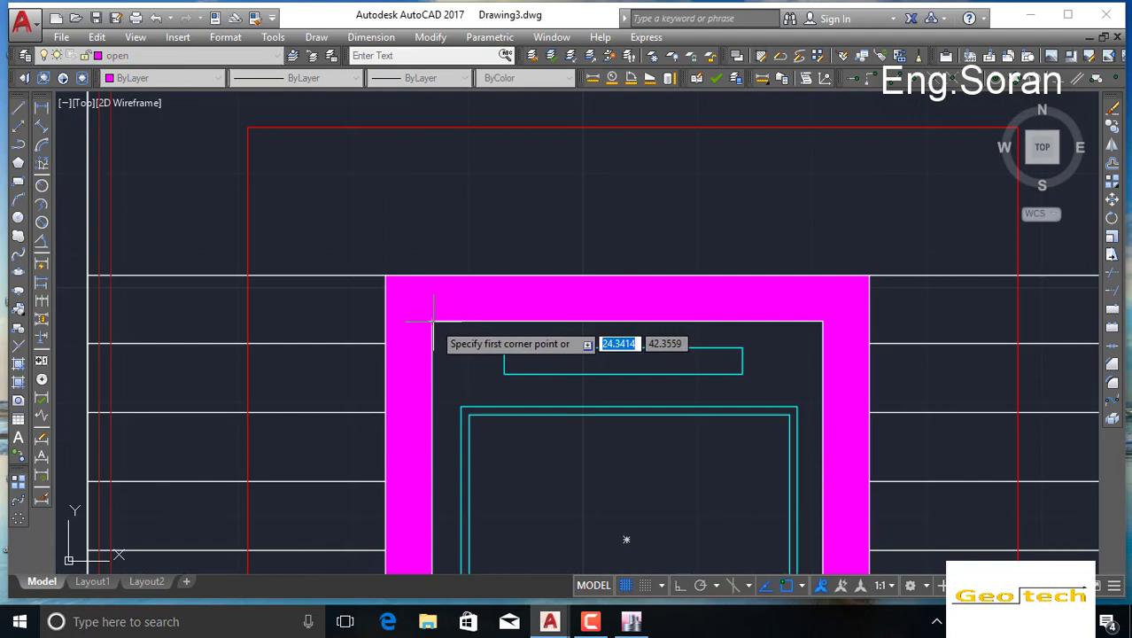
{"action": "left_click", "coordinate": [435, 320]}
{"action": "middle_click_drag", "start_coordinate": [851, 493], "coordinate": [834, 196]}
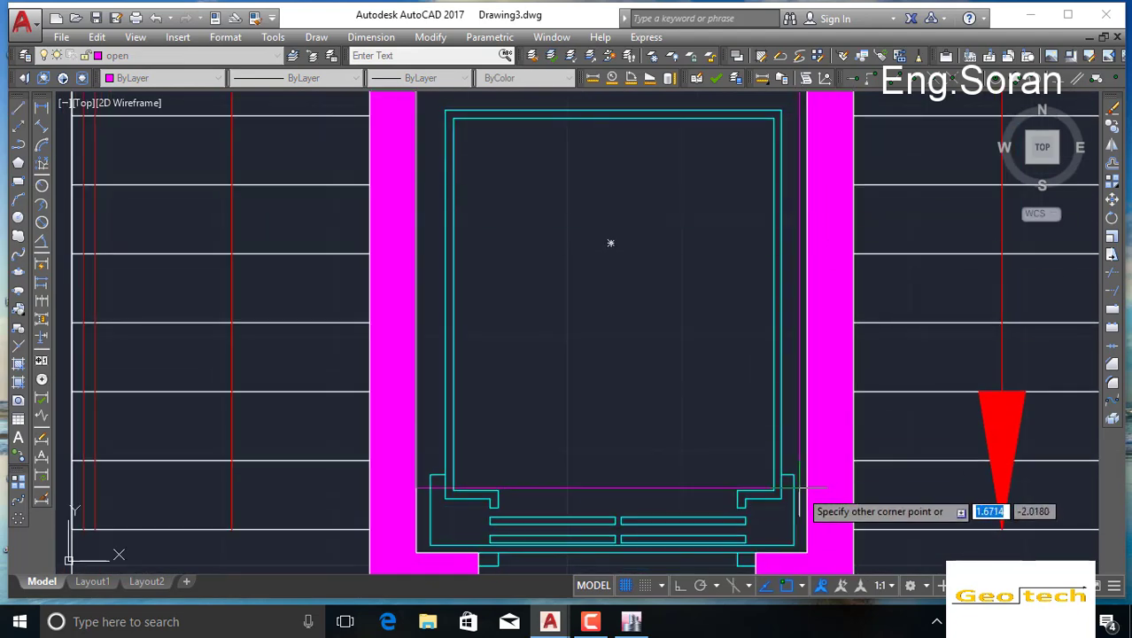
{"action": "middle_click_drag", "start_coordinate": [802, 511], "coordinate": [796, 408]}
{"action": "left_click", "coordinate": [799, 448]}
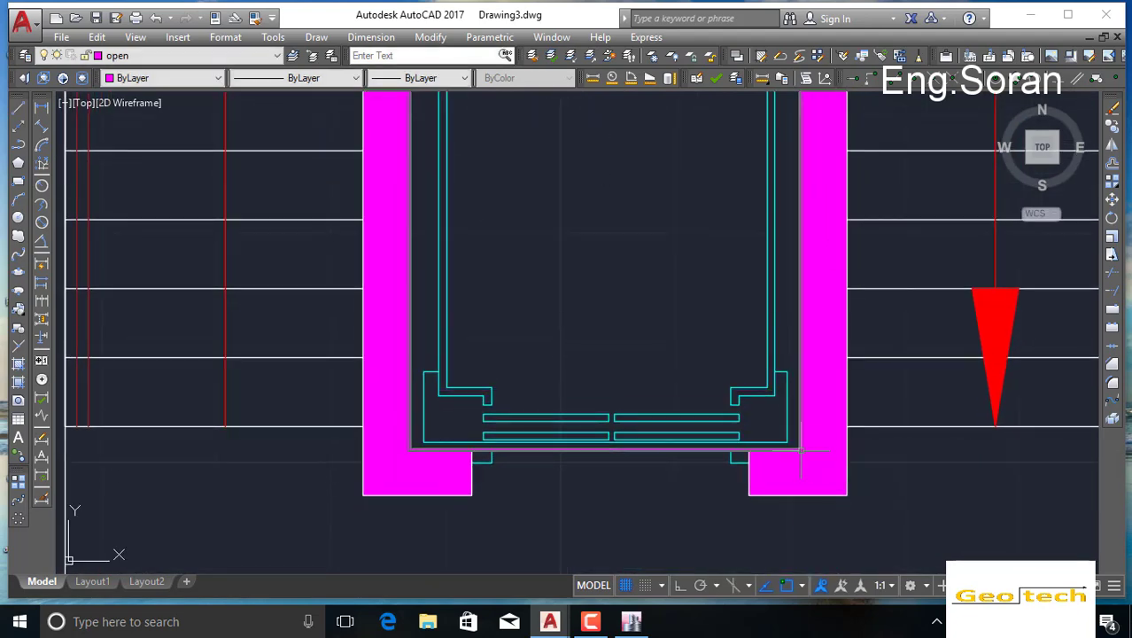
{"action": "scroll", "coordinate": [788, 443], "scroll_direction": "down", "scroll_amount": 8}
{"action": "key", "text": "Return"}
{"action": "scroll", "coordinate": [743, 385], "scroll_direction": "down", "scroll_amount": 6}
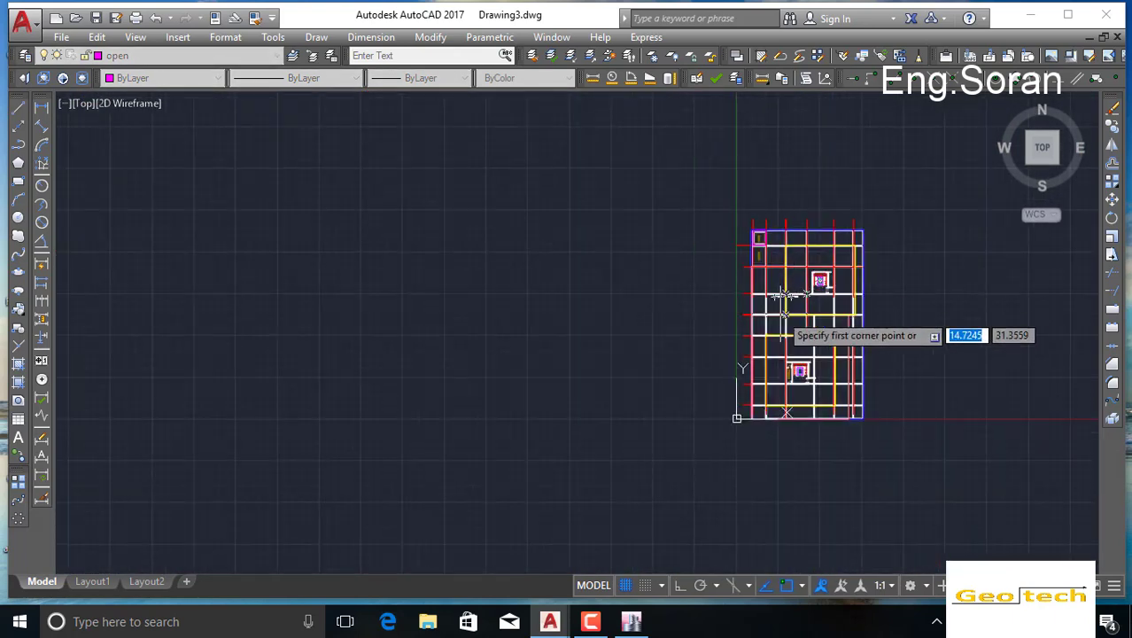
Step: Switch to plane.dwg and examine the openings in the second and first floor plans
{"action": "mouse_move", "coordinate": [556, 626]}
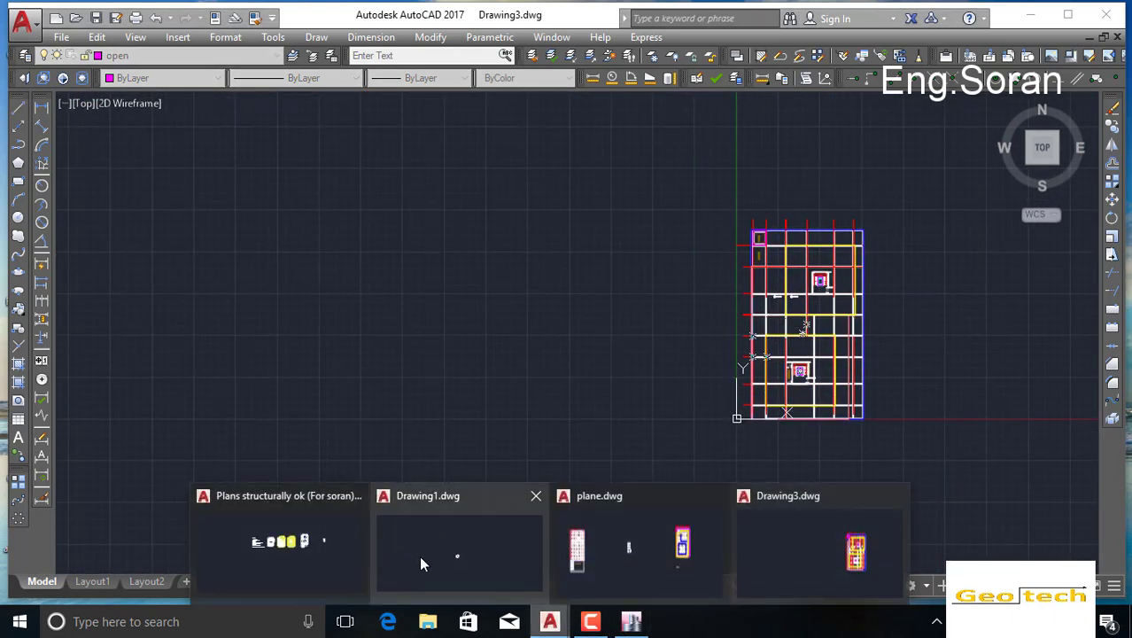
{"action": "left_click", "coordinate": [661, 543]}
{"action": "middle_click_drag", "start_coordinate": [408, 272], "coordinate": [466, 280]}
{"action": "scroll", "coordinate": [422, 326], "scroll_direction": "down", "scroll_amount": 2}
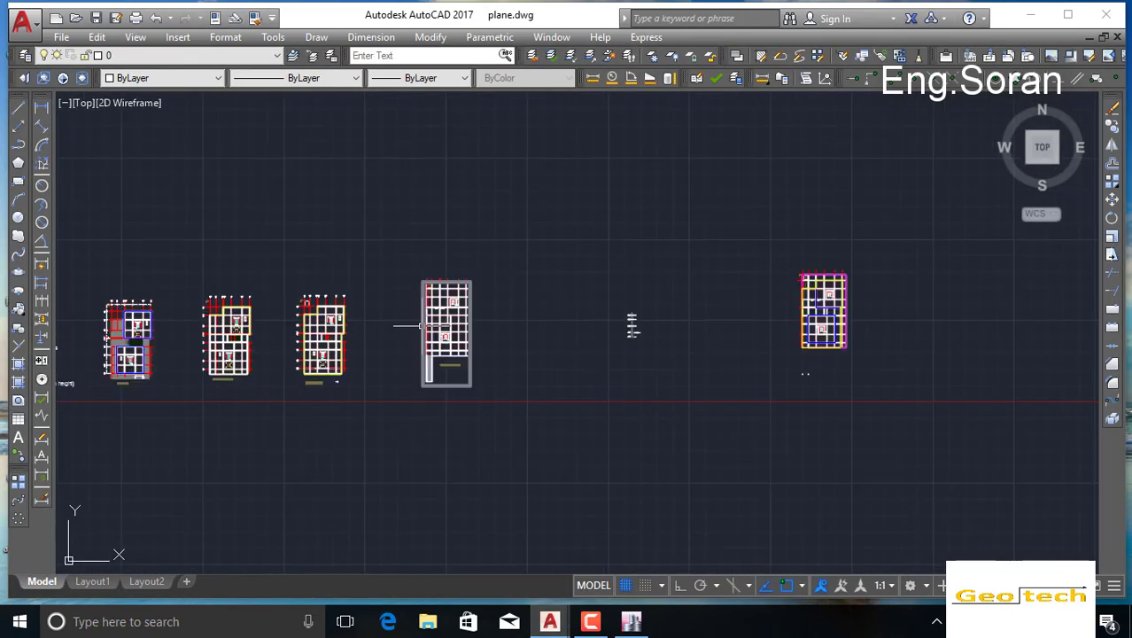
{"action": "scroll", "coordinate": [521, 372], "scroll_direction": "up", "scroll_amount": 8}
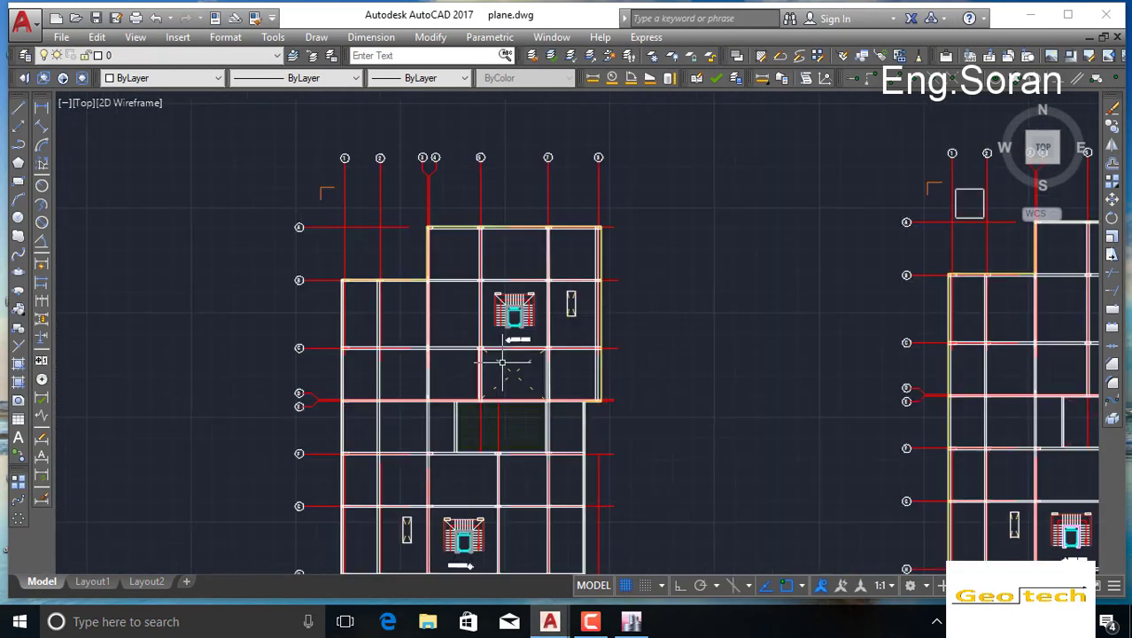
{"action": "scroll", "coordinate": [521, 372], "scroll_direction": "down", "scroll_amount": 4}
{"action": "middle_click_drag", "start_coordinate": [522, 382], "coordinate": [596, 227]}
{"action": "middle_click_drag", "start_coordinate": [527, 442], "coordinate": [432, 429]}
{"action": "middle_click_drag", "start_coordinate": [682, 387], "coordinate": [454, 438]}
{"action": "scroll", "coordinate": [877, 222], "scroll_direction": "up", "scroll_amount": 3}
{"action": "scroll", "coordinate": [865, 285], "scroll_direction": "down", "scroll_amount": 3}
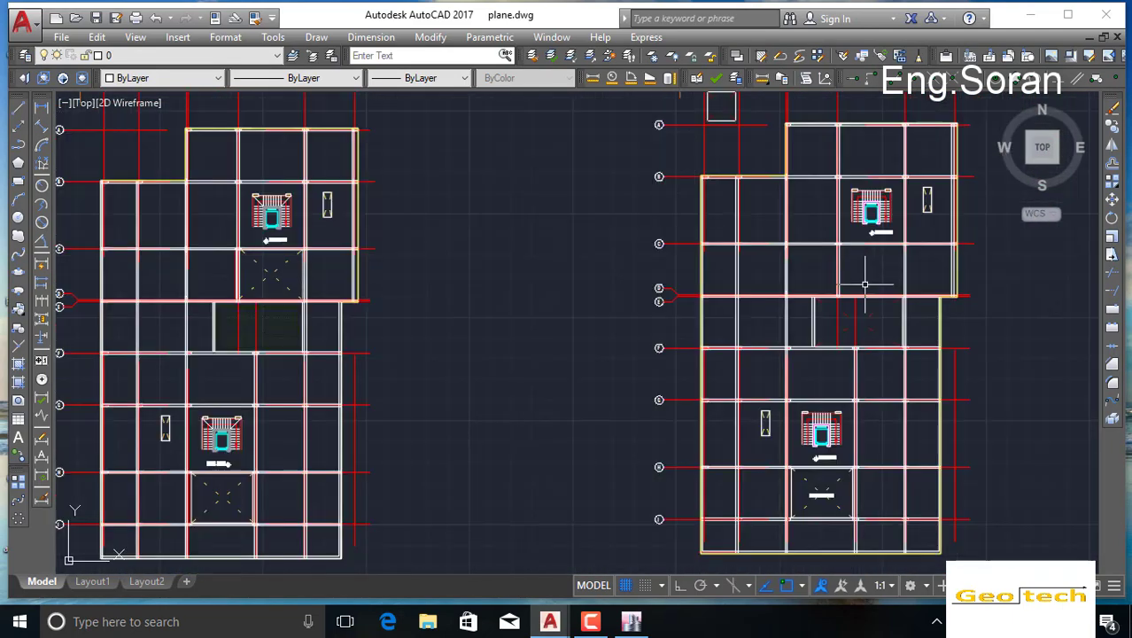
Step: Examine the narrow duct opening beside the upper stair core in the first floor plan
{"action": "scroll", "coordinate": [913, 205], "scroll_direction": "up", "scroll_amount": 6}
{"action": "scroll", "coordinate": [933, 190], "scroll_direction": "down", "scroll_amount": 5}
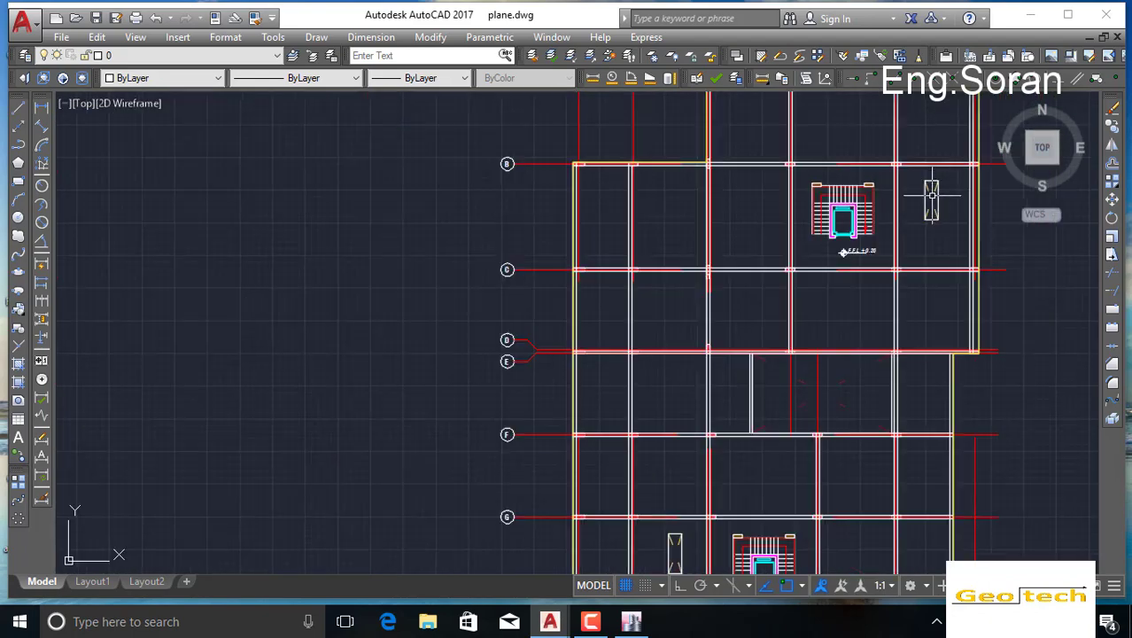
{"action": "scroll", "coordinate": [935, 195], "scroll_direction": "up", "scroll_amount": 7}
{"action": "scroll", "coordinate": [932, 186], "scroll_direction": "down", "scroll_amount": 5}
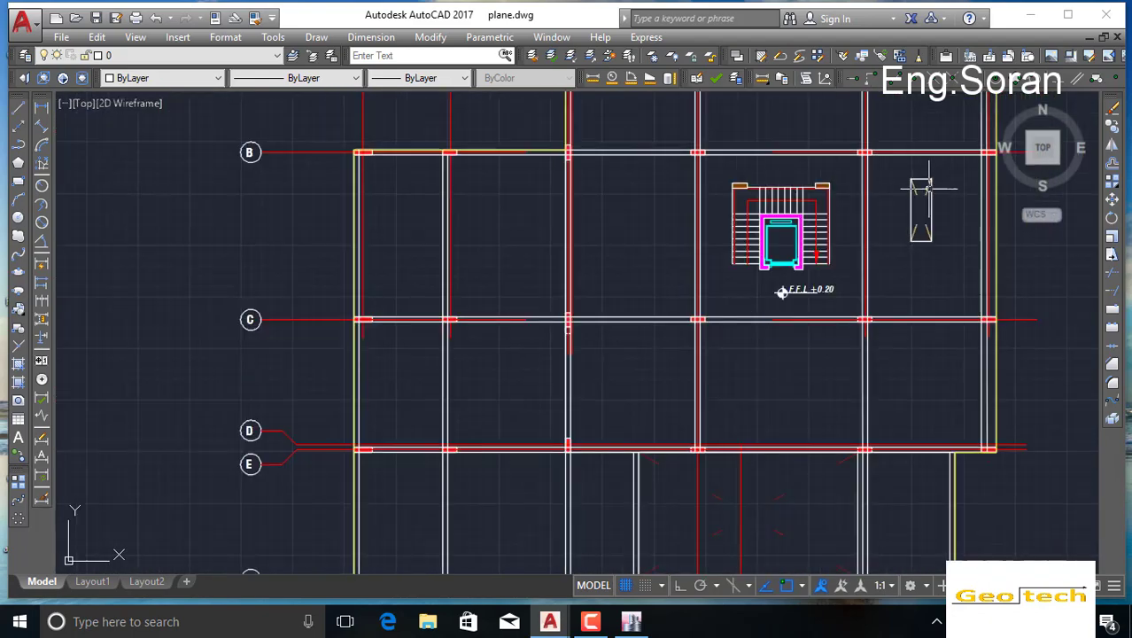
{"action": "scroll", "coordinate": [929, 195], "scroll_direction": "up", "scroll_amount": 5}
{"action": "scroll", "coordinate": [918, 233], "scroll_direction": "down", "scroll_amount": 2}
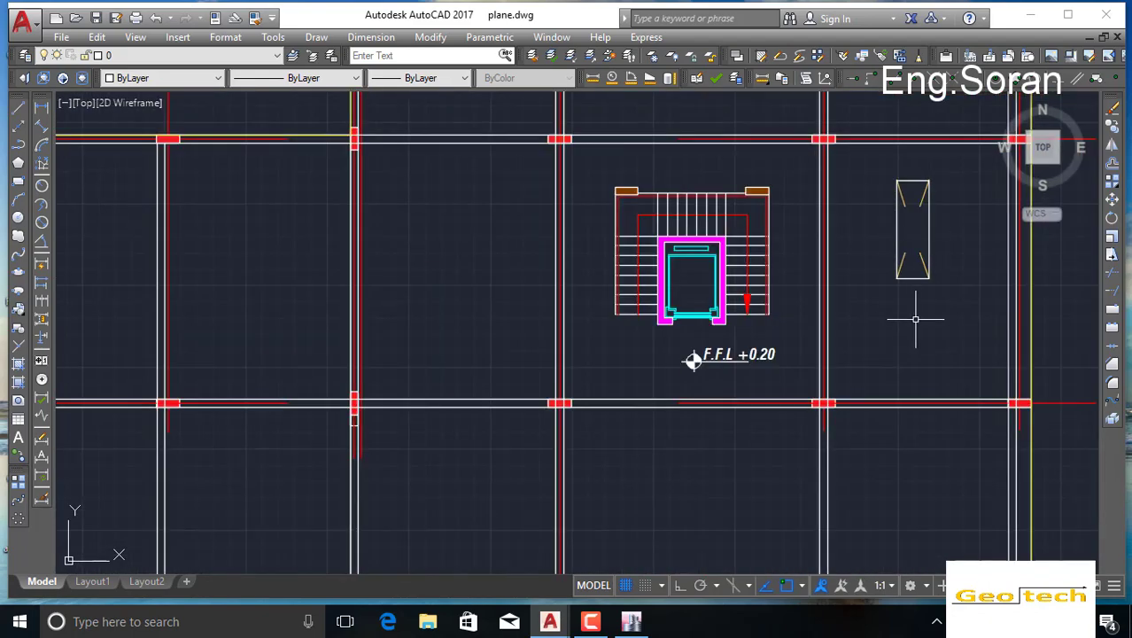
{"action": "scroll", "coordinate": [693, 359], "scroll_direction": "down", "scroll_amount": 5}
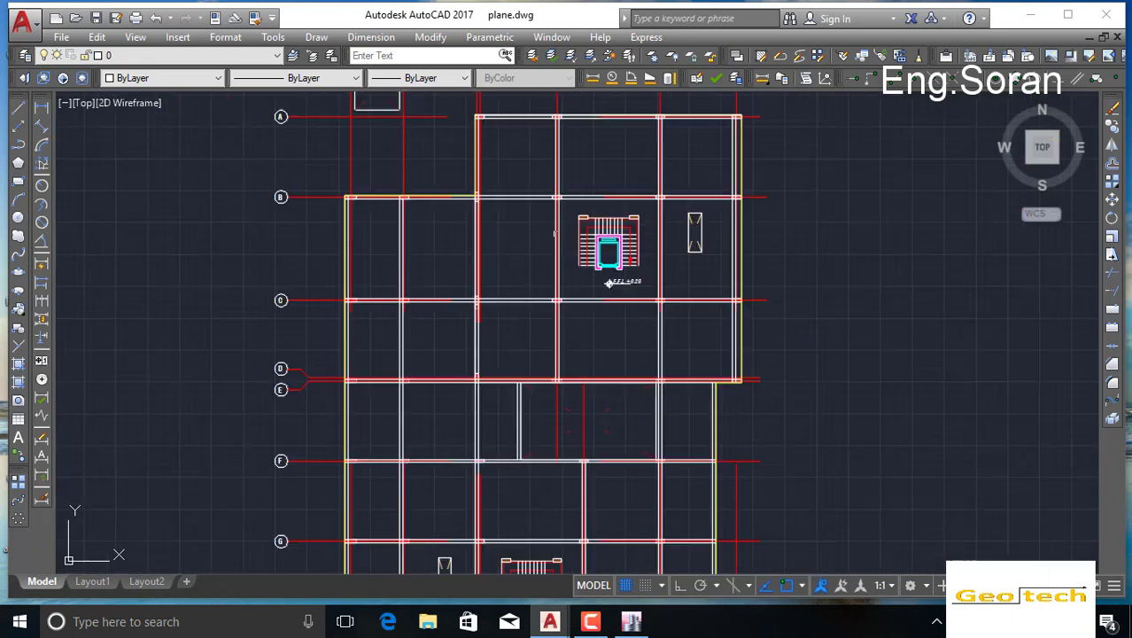
Step: Compare the openings near the stair cores across the roof, second, first and ground floor plans
{"action": "scroll", "coordinate": [421, 312], "scroll_direction": "down", "scroll_amount": 3}
{"action": "scroll", "coordinate": [260, 268], "scroll_direction": "up", "scroll_amount": 5}
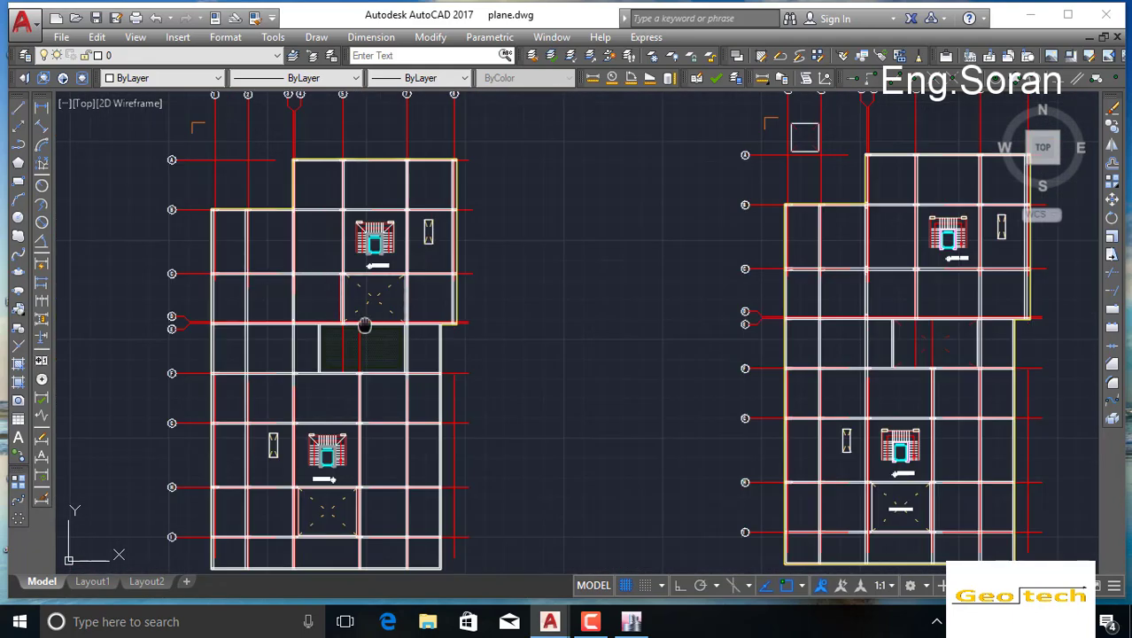
{"action": "middle_click_drag", "start_coordinate": [364, 323], "coordinate": [639, 311]}
{"action": "mouse_move", "coordinate": [375, 372]}
{"action": "middle_mouse_down"}
{"action": "mouse_move", "coordinate": [820, 358]}
{"action": "mouse_move", "coordinate": [813, 366]}
{"action": "middle_mouse_up"}
{"action": "middle_click_drag", "start_coordinate": [463, 378], "coordinate": [549, 351]}
{"action": "scroll", "coordinate": [549, 352], "scroll_direction": "down", "scroll_amount": 5}
{"action": "middle_click_drag", "start_coordinate": [573, 435], "coordinate": [572, 374]}
{"action": "scroll", "coordinate": [518, 239], "scroll_direction": "up", "scroll_amount": 4}
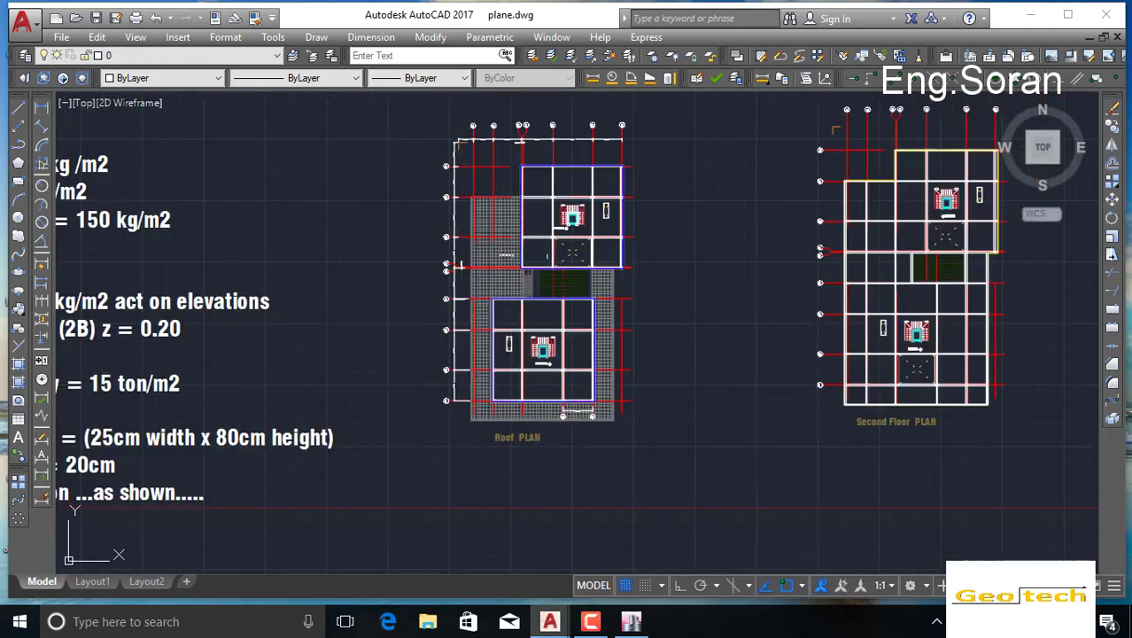
{"action": "scroll", "coordinate": [610, 266], "scroll_direction": "down", "scroll_amount": 2}
{"action": "middle_click_drag", "start_coordinate": [756, 362], "coordinate": [656, 348]}
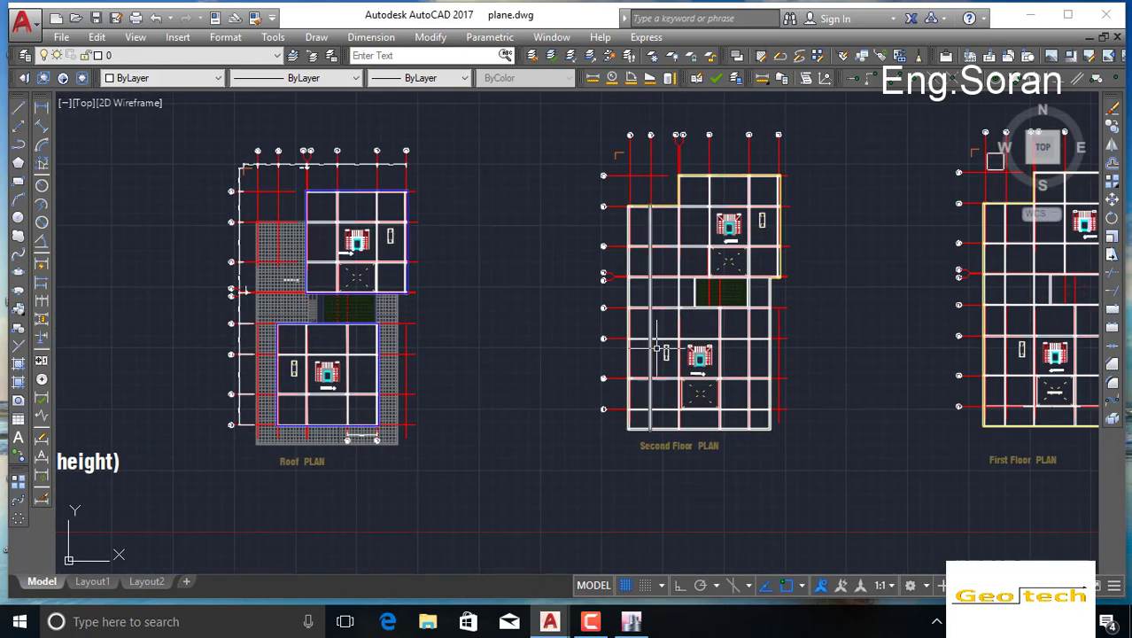
{"action": "middle_click_drag", "start_coordinate": [889, 392], "coordinate": [610, 386]}
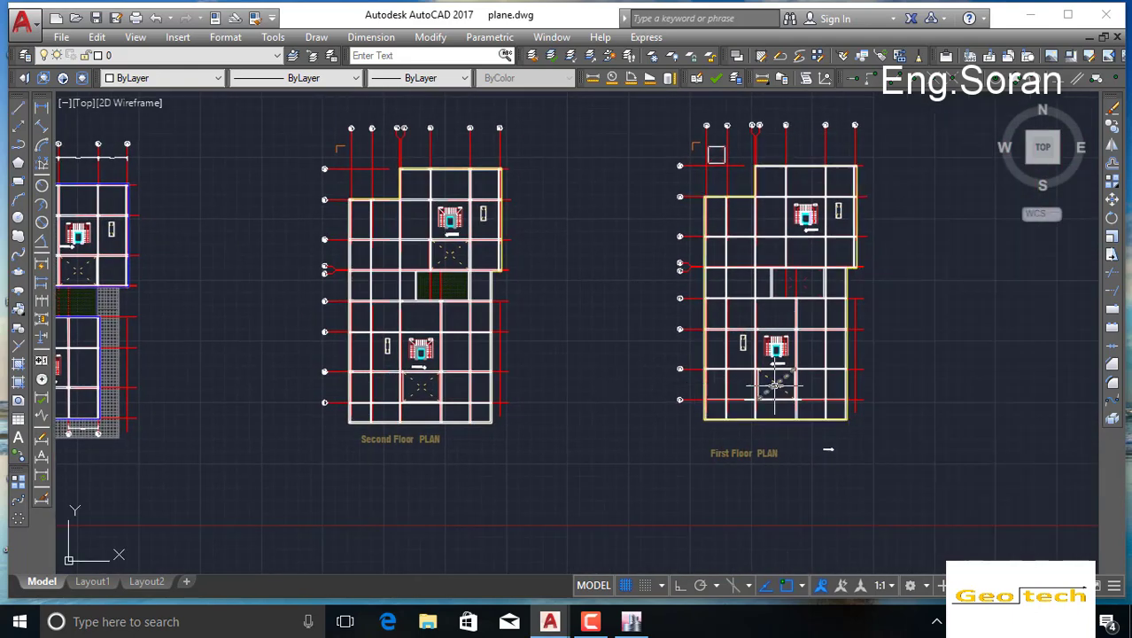
{"action": "mouse_move", "coordinate": [395, 389]}
{"action": "middle_mouse_down"}
{"action": "mouse_move", "coordinate": [432, 394]}
{"action": "mouse_move", "coordinate": [28, 402]}
{"action": "mouse_move", "coordinate": [376, 412]}
{"action": "middle_mouse_up"}
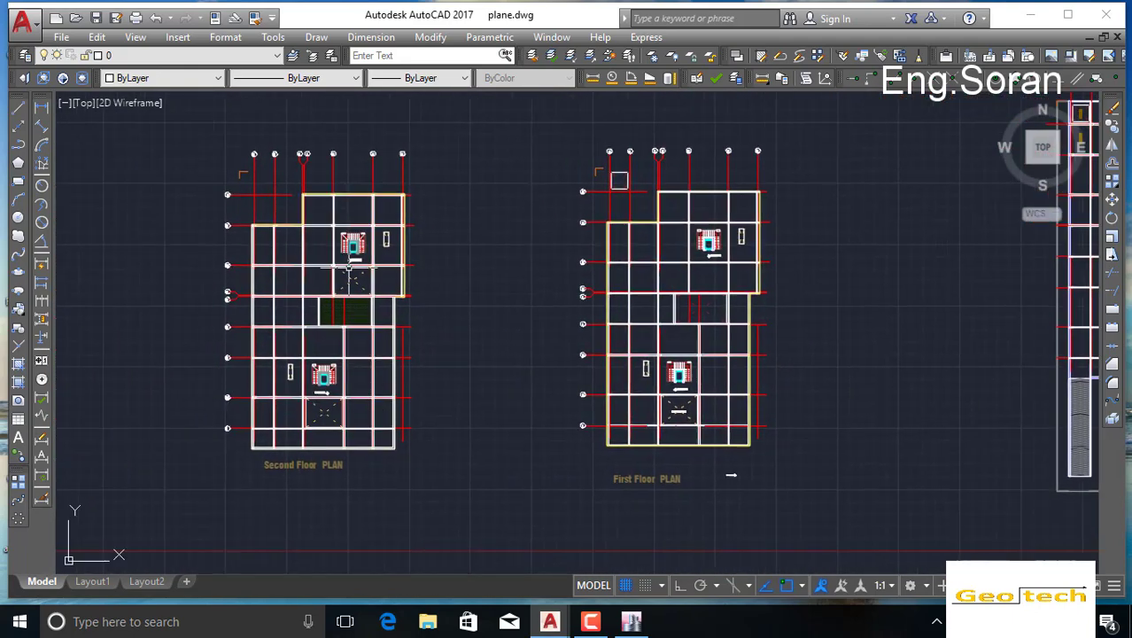
{"action": "mouse_move", "coordinate": [354, 281]}
{"action": "middle_mouse_down"}
{"action": "mouse_move", "coordinate": [334, 283]}
{"action": "mouse_move", "coordinate": [624, 344]}
{"action": "mouse_move", "coordinate": [482, 319]}
{"action": "middle_mouse_up"}
{"action": "middle_click_drag", "start_coordinate": [766, 334], "coordinate": [575, 335]}
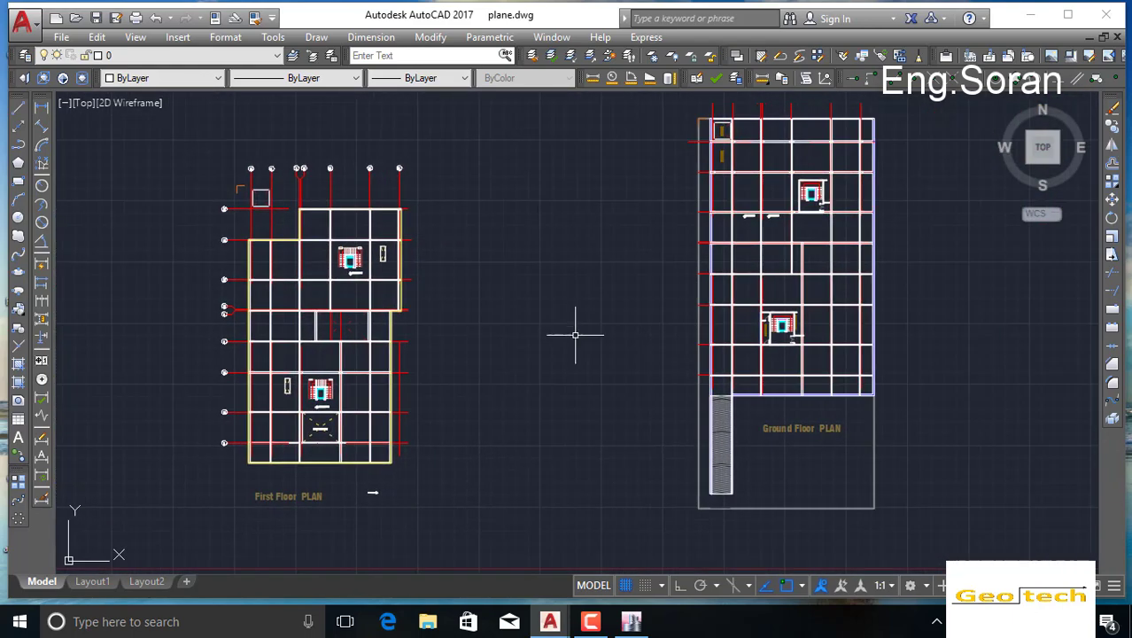
Step: Return to Drawing3.dwg and draw a rectangular opening filling the bay directly below the upper stair core
{"action": "mouse_move", "coordinate": [554, 622]}
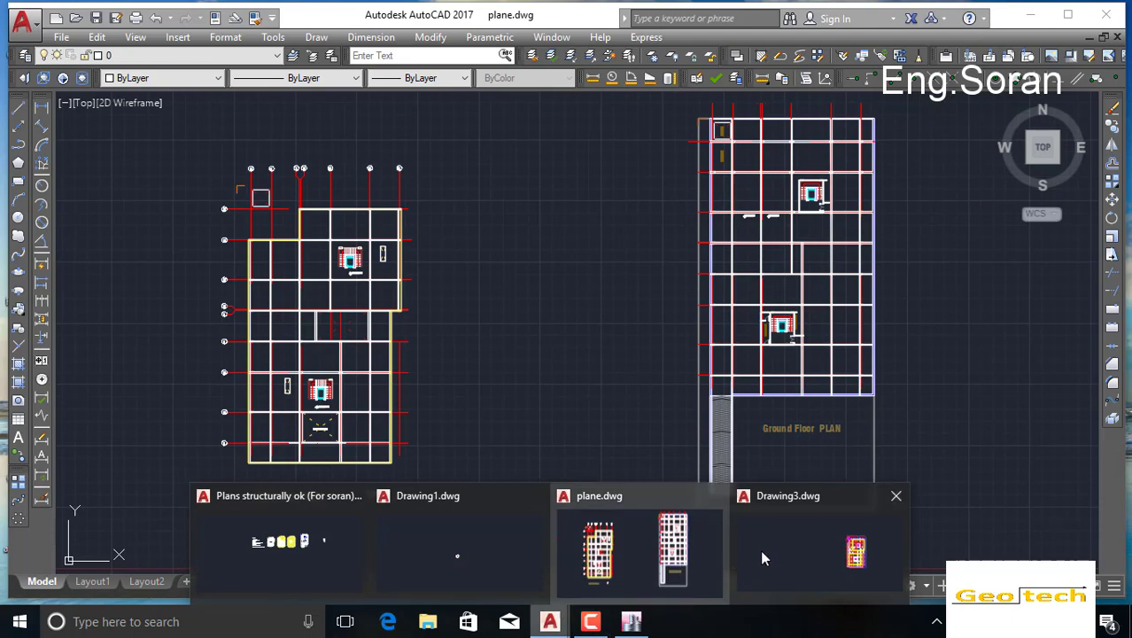
{"action": "left_click", "coordinate": [762, 549]}
{"action": "middle_click_drag", "start_coordinate": [758, 322], "coordinate": [553, 359]}
{"action": "left_click", "coordinate": [18, 181]}
{"action": "scroll", "coordinate": [576, 298], "scroll_direction": "up", "scroll_amount": 6}
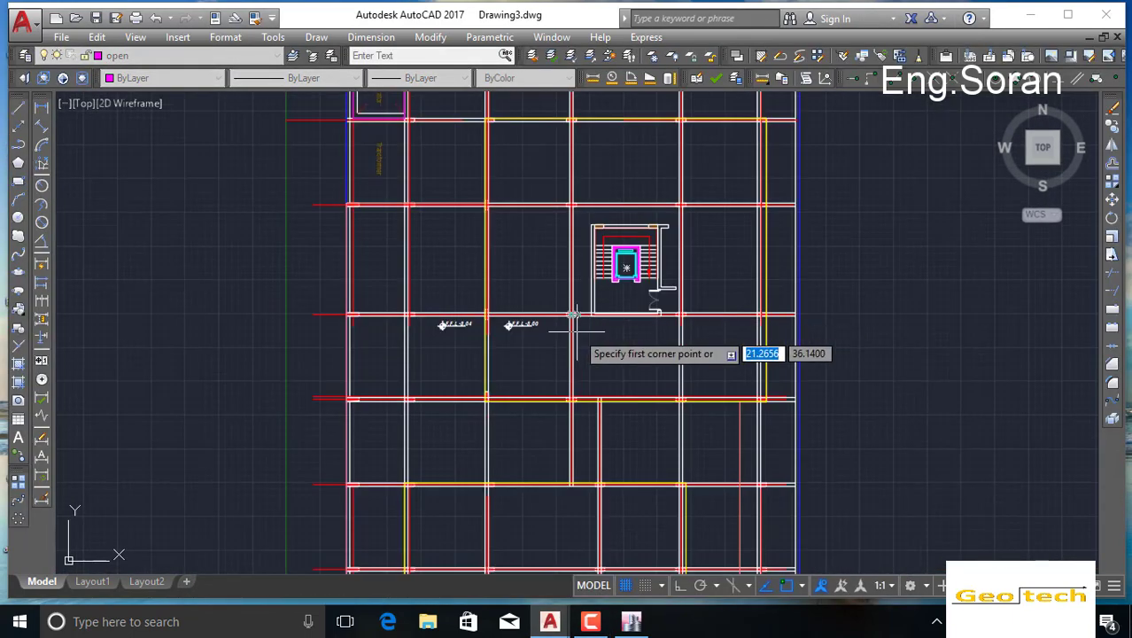
{"action": "scroll", "coordinate": [585, 327], "scroll_direction": "up", "scroll_amount": 4}
{"action": "left_click", "coordinate": [563, 309]}
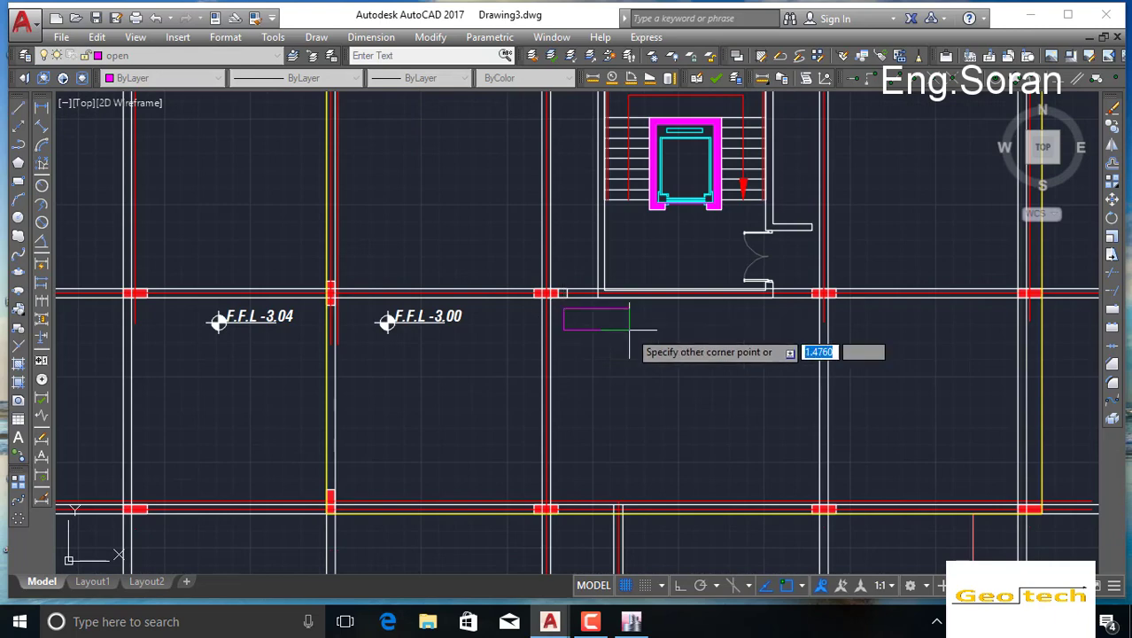
{"action": "left_click", "coordinate": [808, 489]}
{"action": "middle_click_drag", "start_coordinate": [682, 474], "coordinate": [651, 303]}
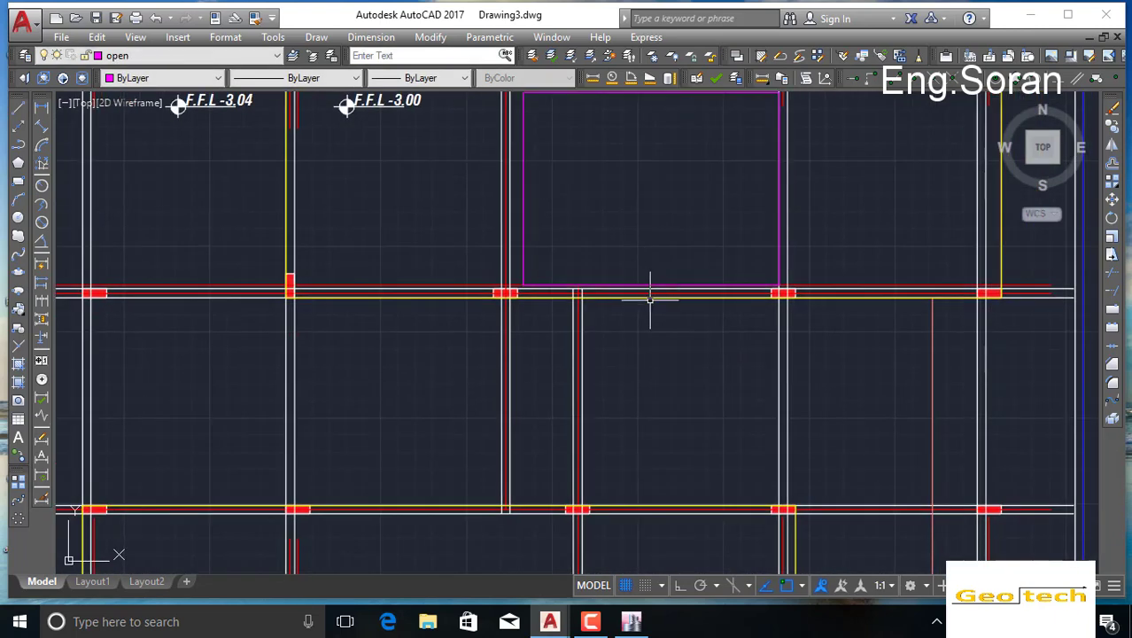
{"action": "scroll", "coordinate": [620, 371], "scroll_direction": "down", "scroll_amount": 2}
{"action": "left_click", "coordinate": [628, 328]}
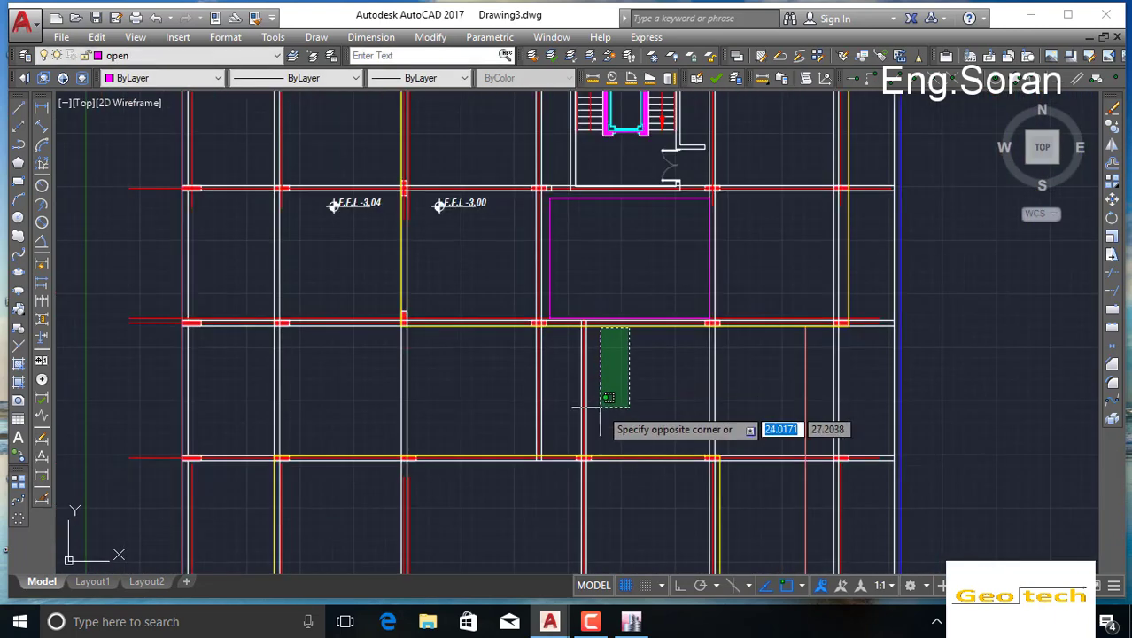
{"action": "left_click", "coordinate": [591, 362]}
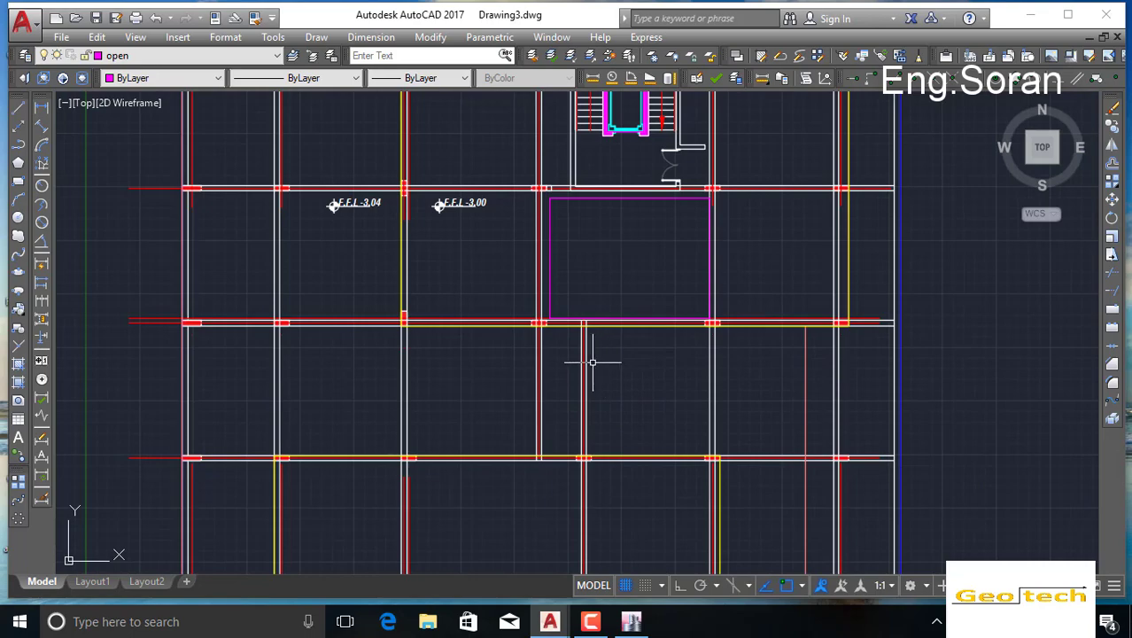
Step: Draw a rectangular opening filling the bay directly below the lower stair core, between its column lines
{"action": "left_click", "coordinate": [21, 186]}
{"action": "scroll", "coordinate": [421, 368], "scroll_direction": "down", "scroll_amount": 2}
{"action": "middle_click_drag", "start_coordinate": [427, 388], "coordinate": [413, 275]}
{"action": "scroll", "coordinate": [414, 275], "scroll_direction": "down", "scroll_amount": 2}
{"action": "middle_click_drag", "start_coordinate": [454, 338], "coordinate": [454, 275]}
{"action": "scroll", "coordinate": [420, 363], "scroll_direction": "up", "scroll_amount": 4}
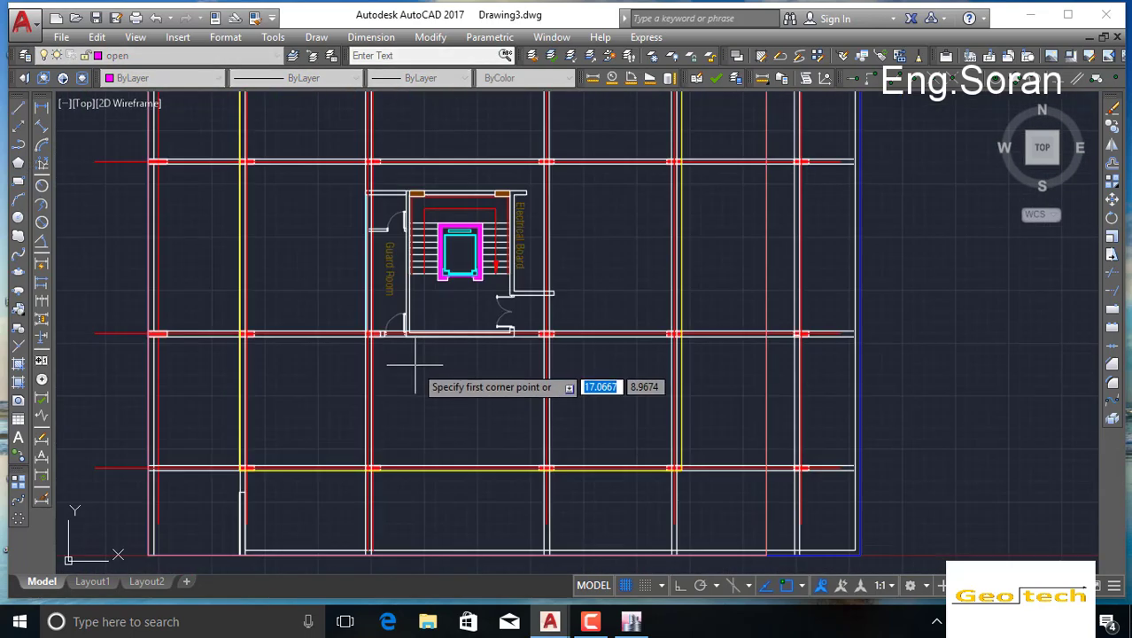
{"action": "scroll", "coordinate": [377, 343], "scroll_direction": "up", "scroll_amount": 5}
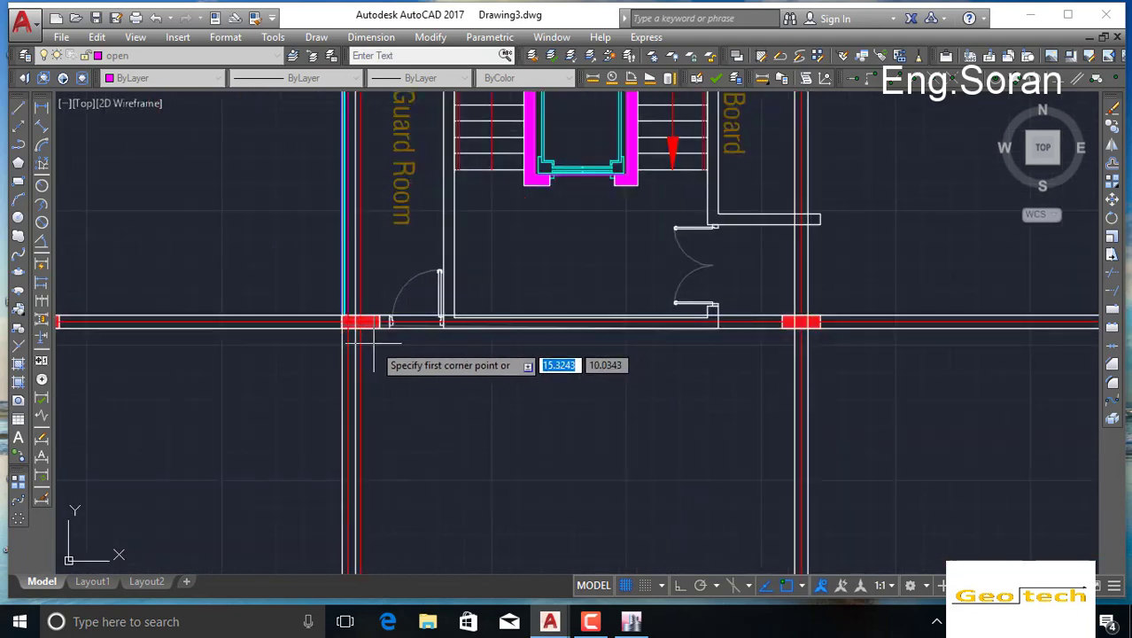
{"action": "left_click", "coordinate": [369, 340]}
{"action": "middle_click_drag", "start_coordinate": [580, 558], "coordinate": [570, 268]}
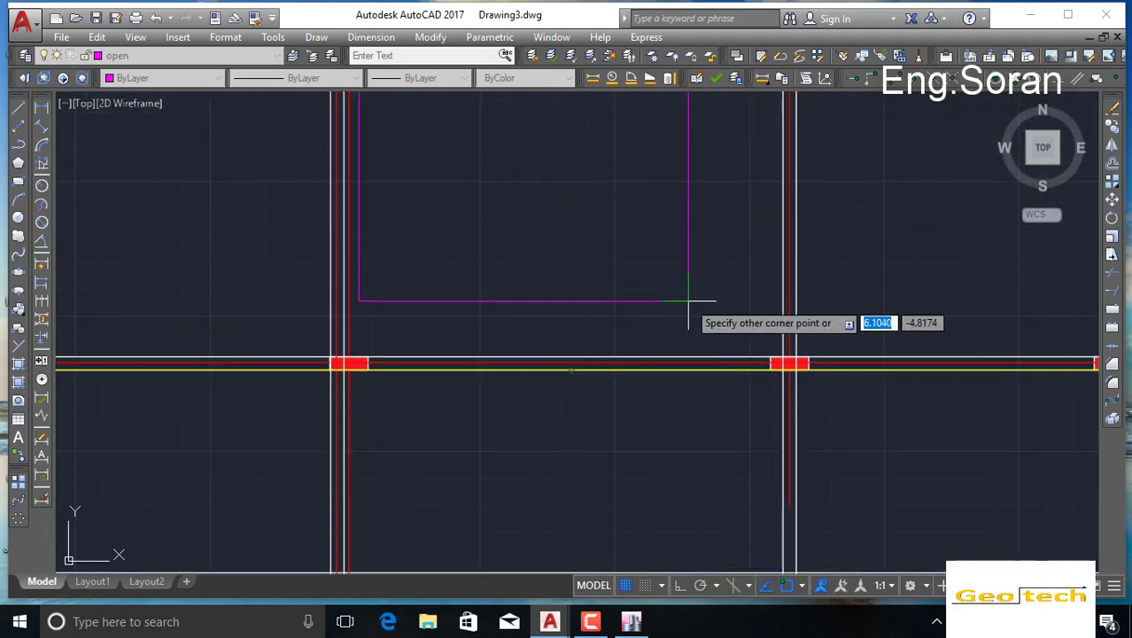
{"action": "left_click", "coordinate": [770, 358]}
Step: Draw a narrow upright rectangular duct opening about 1.2 wide in the bay beside the upper stair core
{"action": "key", "text": "Return"}
{"action": "scroll", "coordinate": [543, 323], "scroll_direction": "down", "scroll_amount": 5}
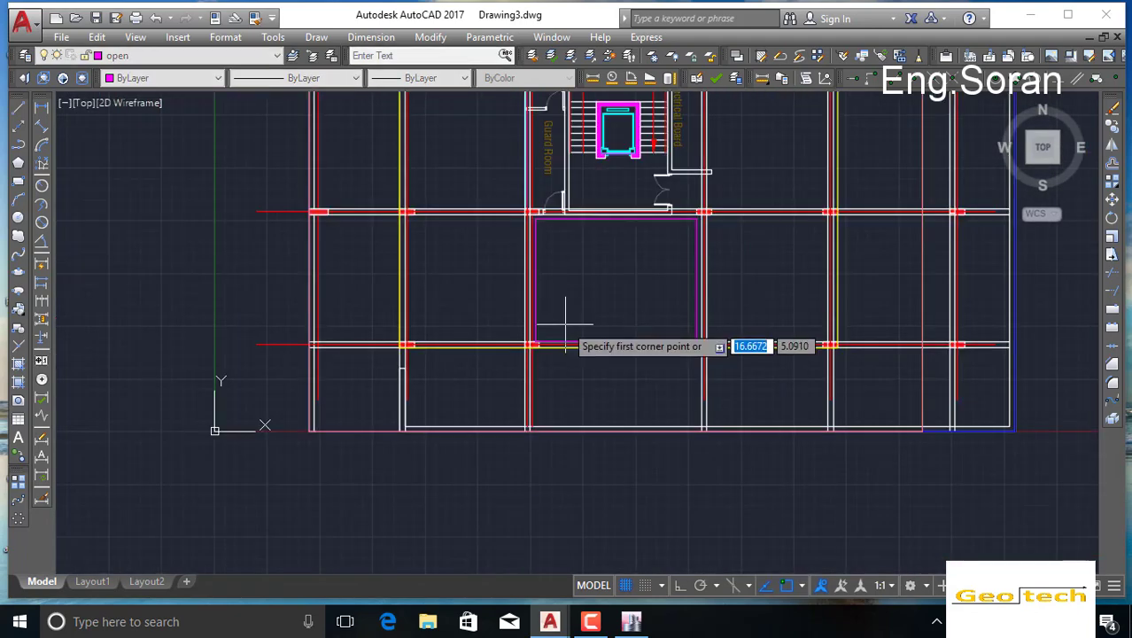
{"action": "scroll", "coordinate": [619, 252], "scroll_direction": "up", "scroll_amount": 2}
{"action": "scroll", "coordinate": [629, 177], "scroll_direction": "up", "scroll_amount": 5}
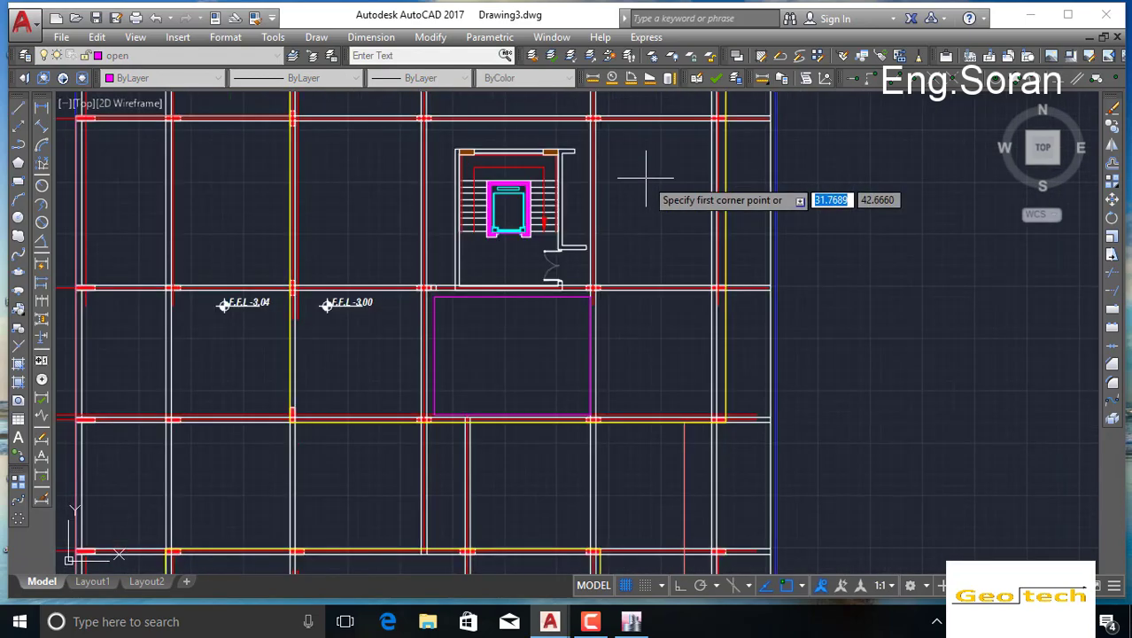
{"action": "scroll", "coordinate": [626, 177], "scroll_direction": "down", "scroll_amount": 6}
{"action": "scroll", "coordinate": [626, 181], "scroll_direction": "down", "scroll_amount": 4}
{"action": "middle_click_drag", "start_coordinate": [626, 182], "coordinate": [612, 299]}
{"action": "scroll", "coordinate": [612, 299], "scroll_direction": "down", "scroll_amount": 2}
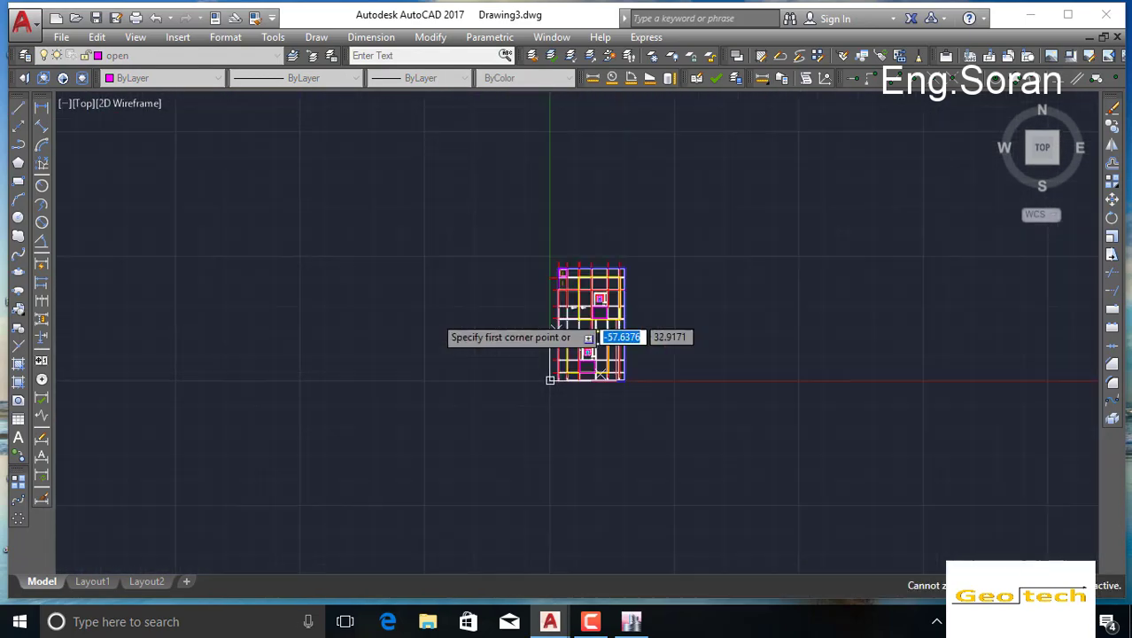
{"action": "middle_click_drag", "start_coordinate": [319, 331], "coordinate": [604, 316]}
{"action": "middle_click_drag", "start_coordinate": [850, 288], "coordinate": [659, 296]}
{"action": "scroll", "coordinate": [660, 299], "scroll_direction": "up", "scroll_amount": 10}
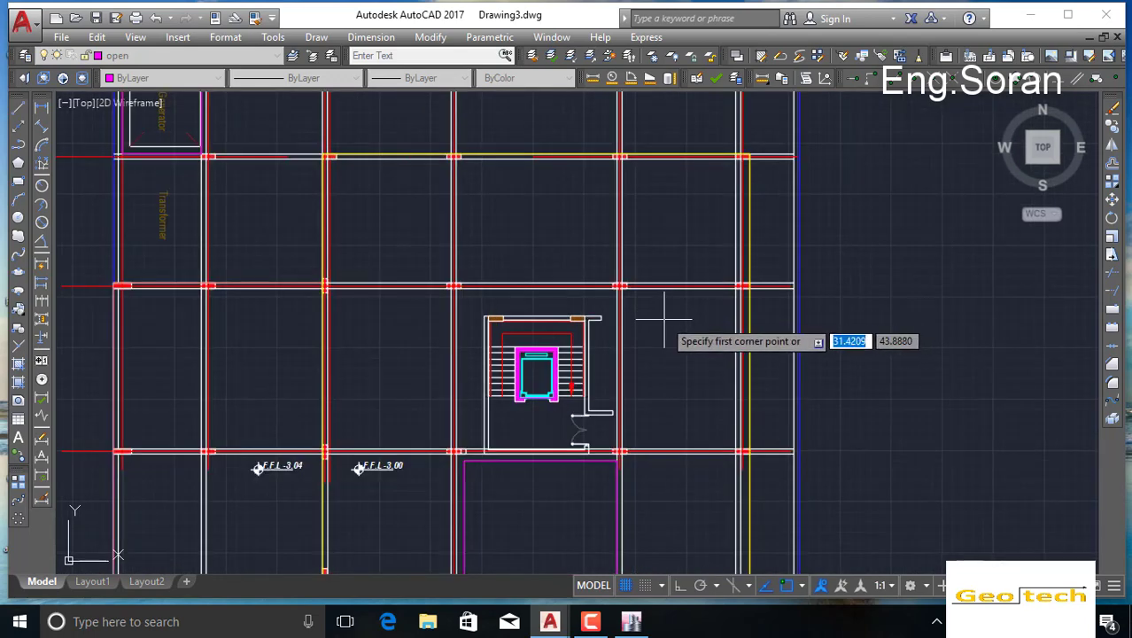
{"action": "left_click", "coordinate": [676, 325]}
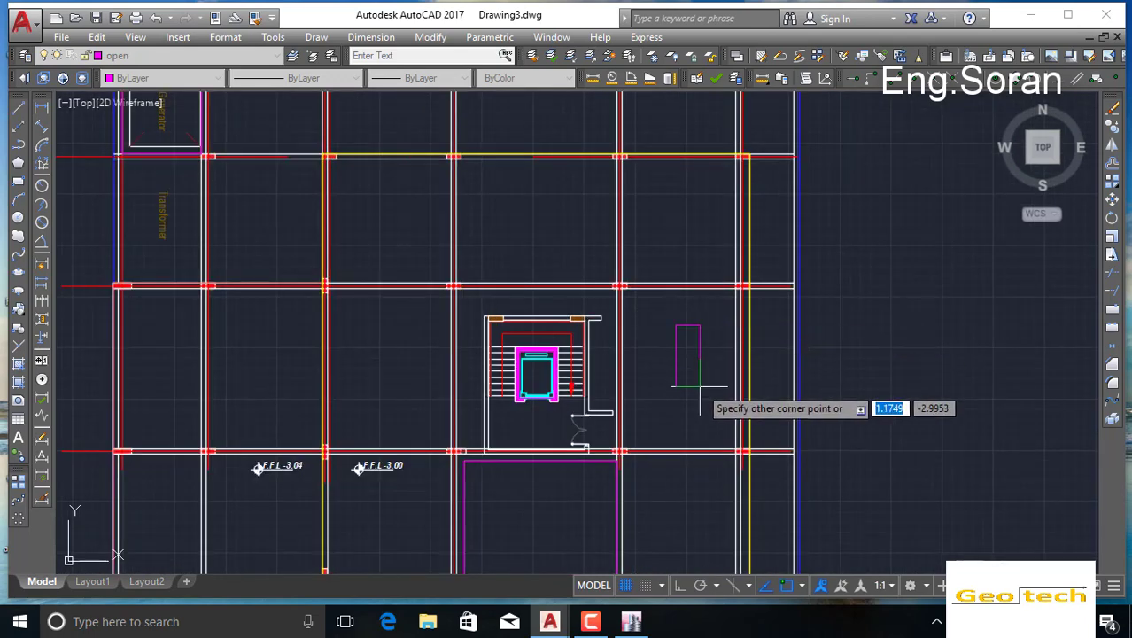
{"action": "left_click", "coordinate": [701, 396]}
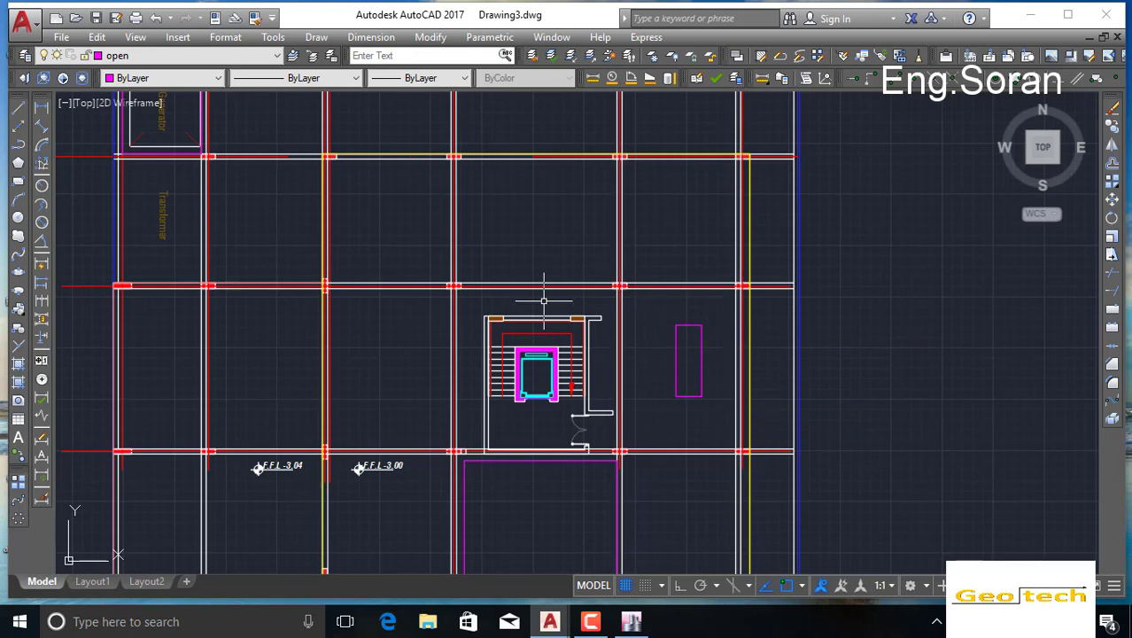
Step: Make the wall layer current
{"action": "scroll", "coordinate": [543, 301], "scroll_direction": "down", "scroll_amount": 2}
{"action": "middle_click_drag", "start_coordinate": [505, 417], "coordinate": [454, 252]}
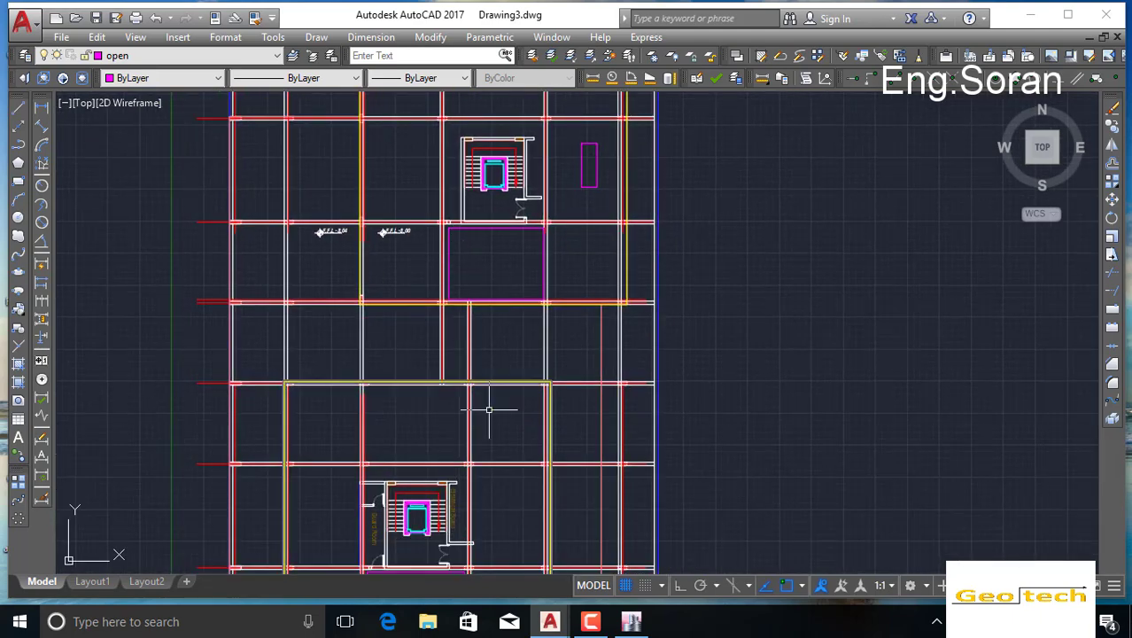
{"action": "middle_click_drag", "start_coordinate": [483, 500], "coordinate": [513, 370]}
{"action": "middle_click_drag", "start_coordinate": [461, 411], "coordinate": [469, 620]}
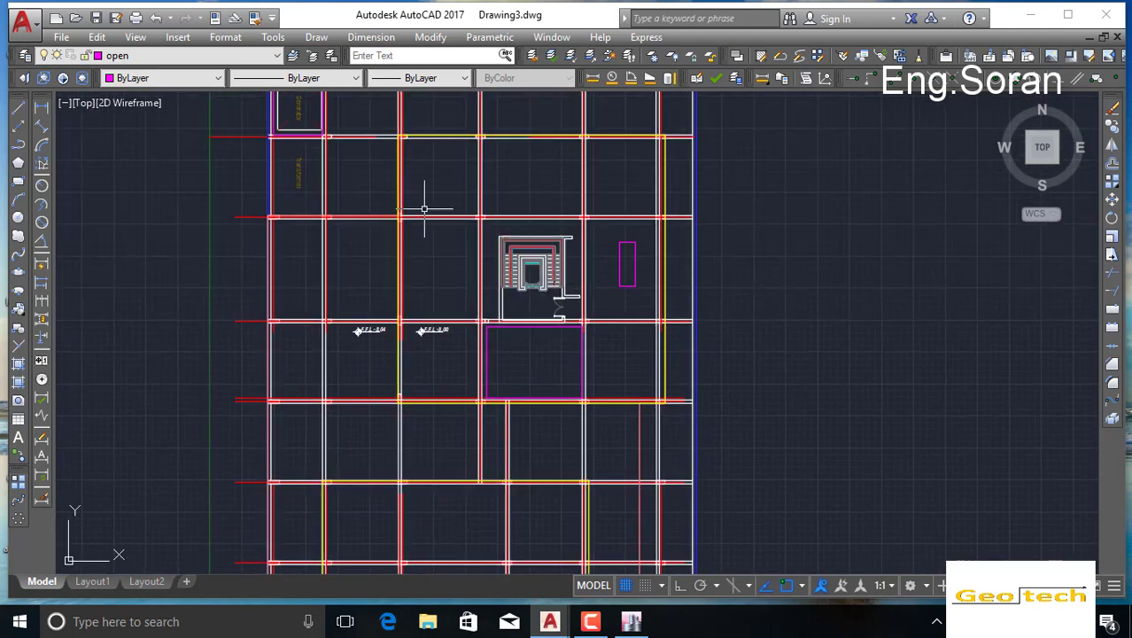
{"action": "middle_click_drag", "start_coordinate": [290, 115], "coordinate": [336, 269]}
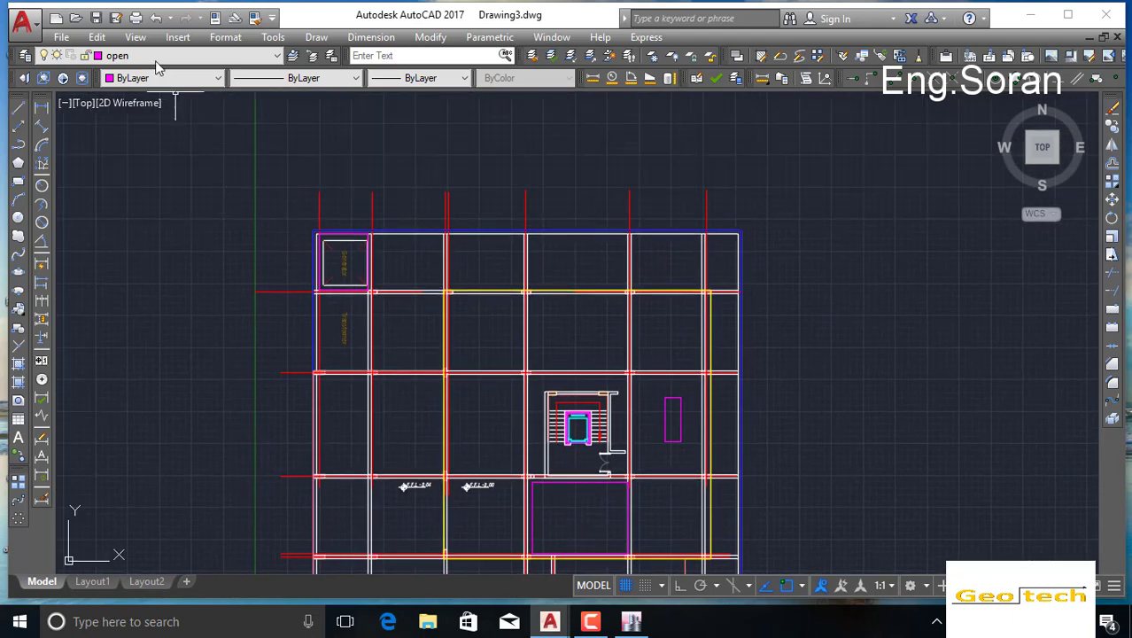
{"action": "left_click", "coordinate": [157, 59]}
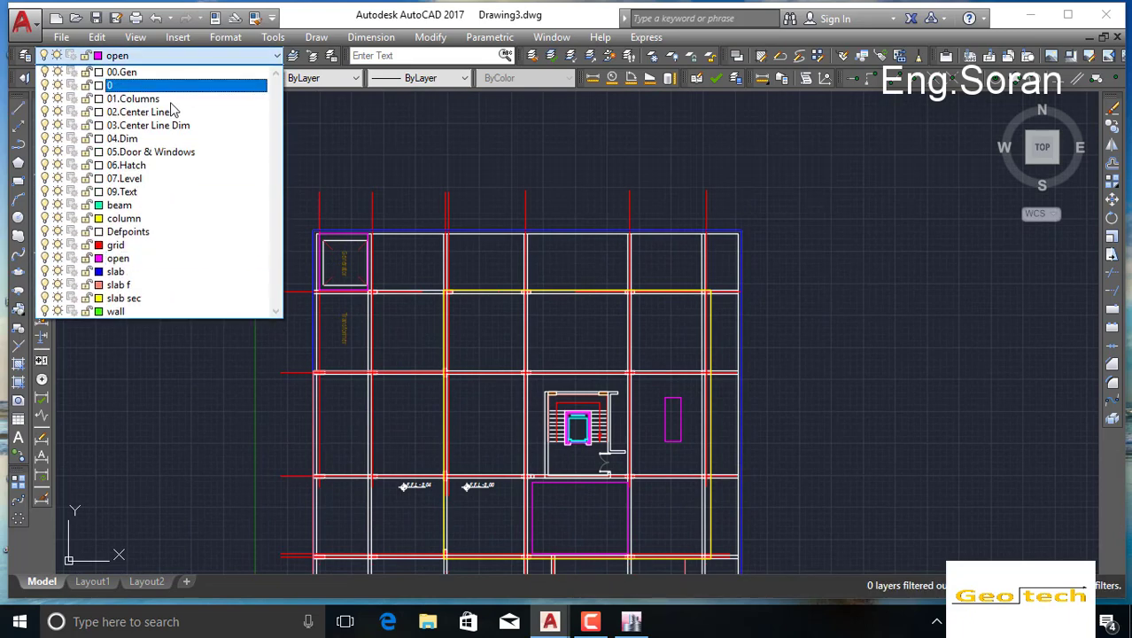
{"action": "left_click", "coordinate": [138, 310]}
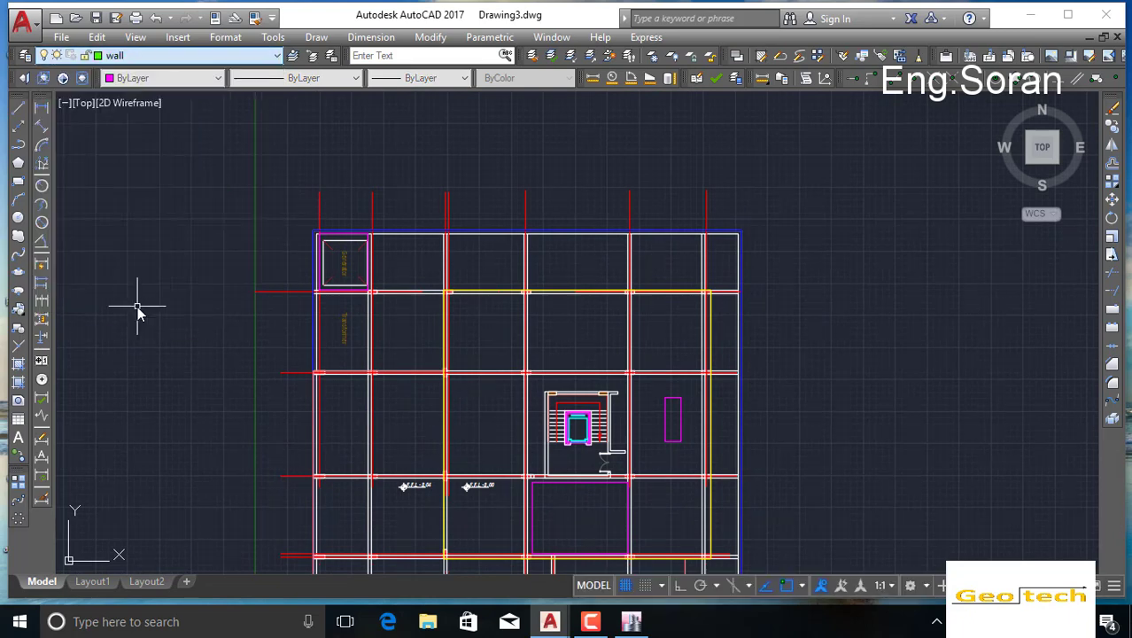
Step: Start a polyline at the upper lift shaft's left door jamb and, with Ortho on, trace the inner left and upper wall faces
{"action": "left_click", "coordinate": [37, 149]}
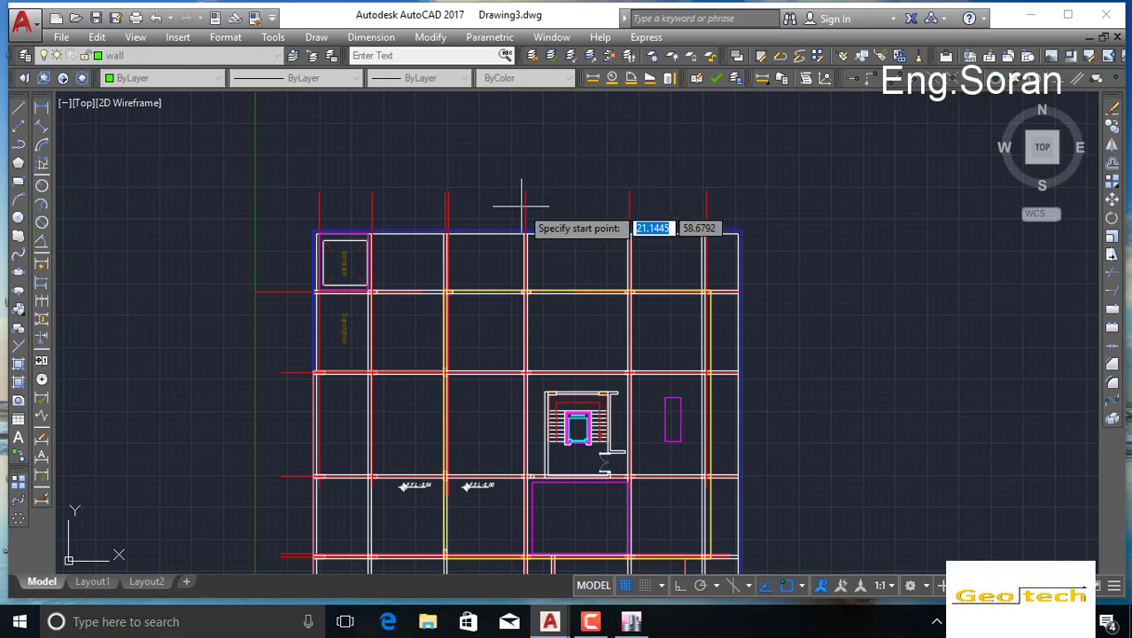
{"action": "middle_click_drag", "start_coordinate": [550, 401], "coordinate": [521, 310]}
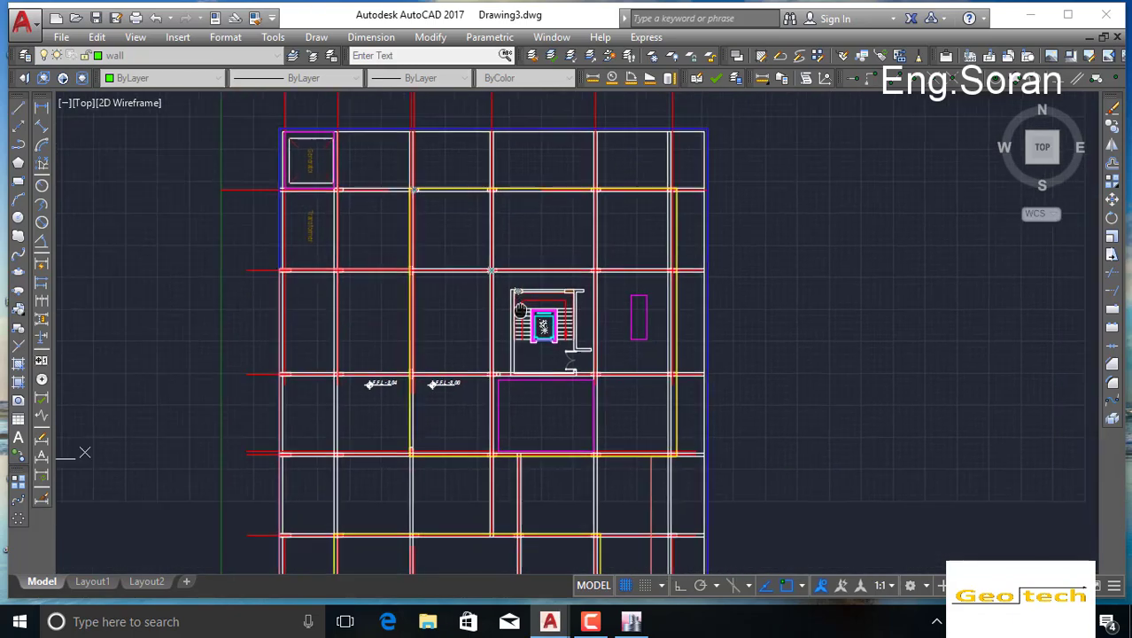
{"action": "scroll", "coordinate": [570, 310], "scroll_direction": "up", "scroll_amount": 10}
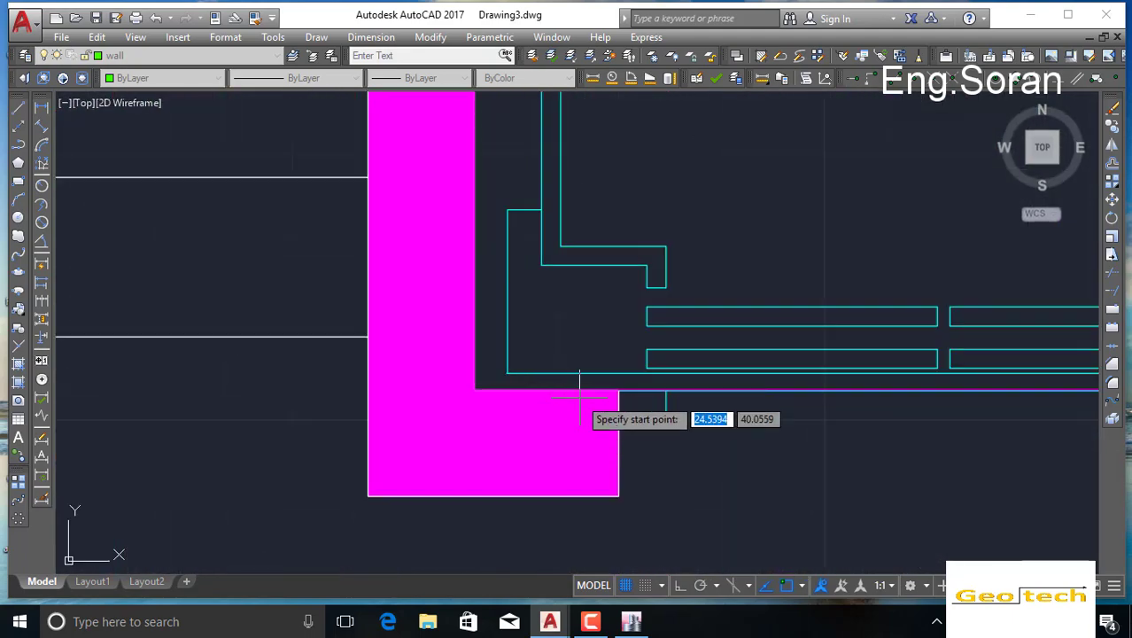
{"action": "left_click", "coordinate": [618, 390]}
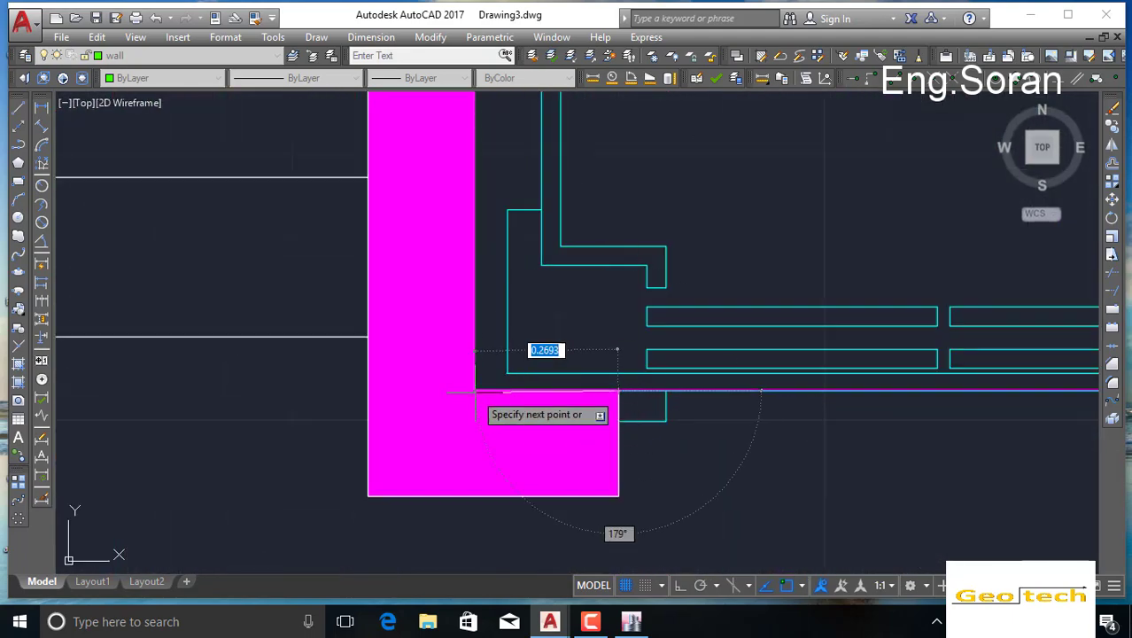
{"action": "mouse_move", "coordinate": [469, 390]}
{"action": "middle_mouse_down"}
{"action": "mouse_move", "coordinate": [485, 522]}
{"action": "mouse_move", "coordinate": [487, 509]}
{"action": "mouse_move", "coordinate": [478, 620]}
{"action": "middle_mouse_up"}
{"action": "left_click", "coordinate": [674, 586]}
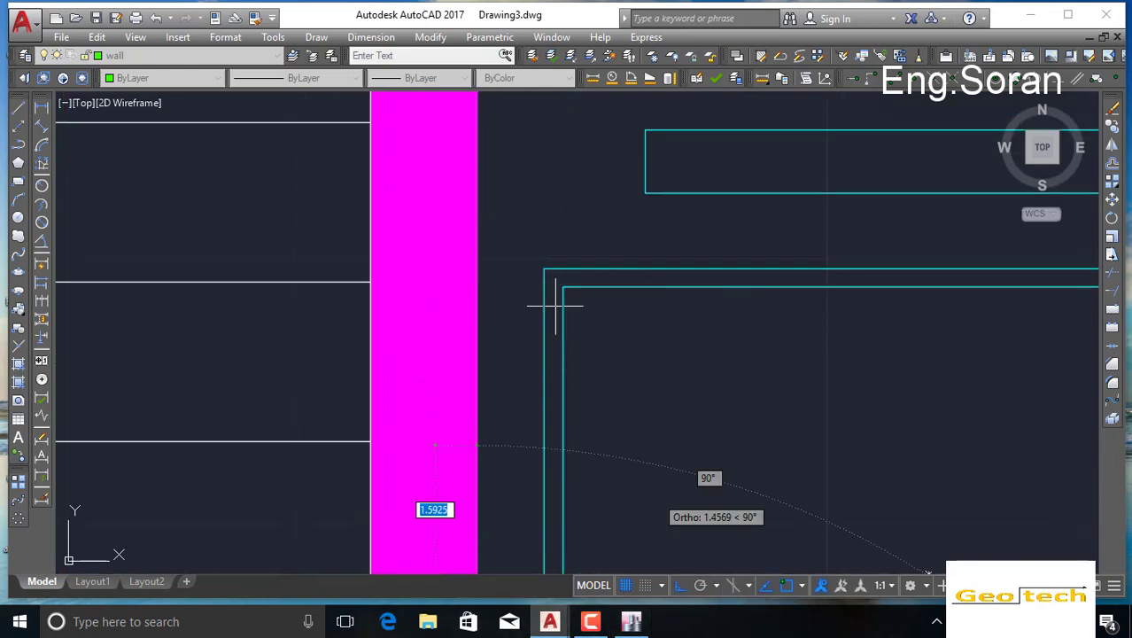
{"action": "middle_click_drag", "start_coordinate": [478, 115], "coordinate": [486, 537]}
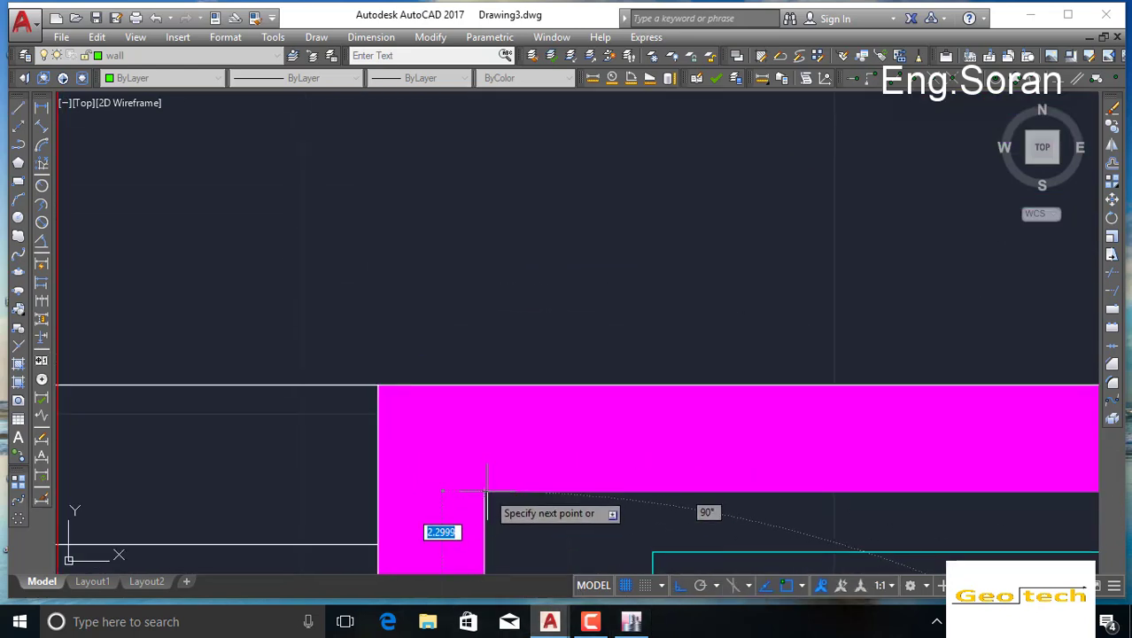
{"action": "left_click", "coordinate": [485, 490]}
{"action": "middle_click_drag", "start_coordinate": [752, 513], "coordinate": [803, 405]}
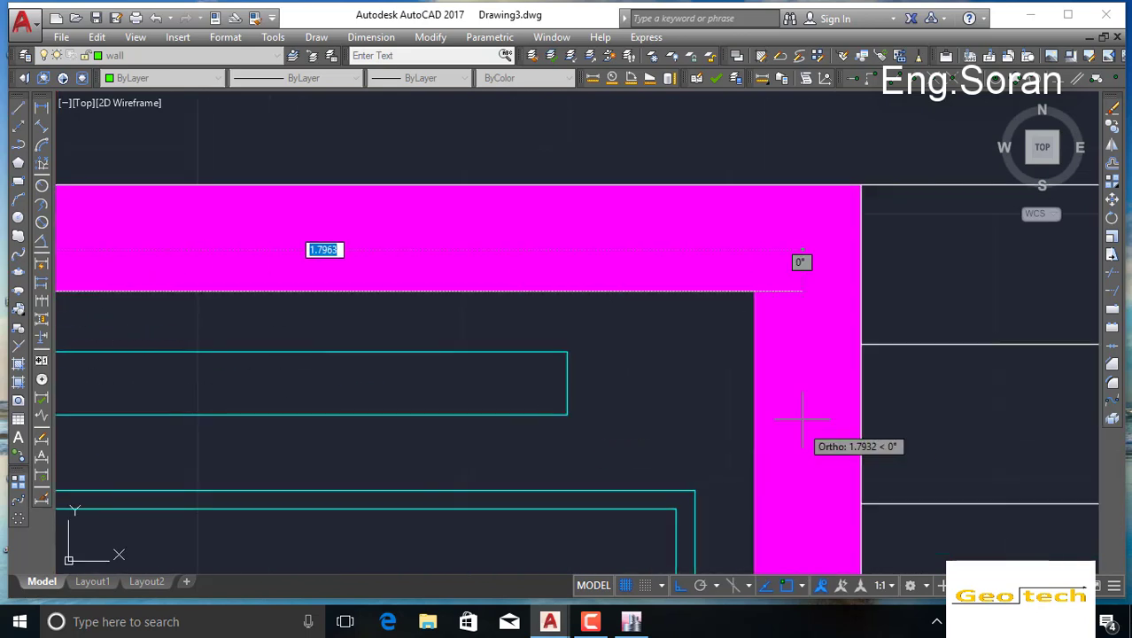
{"action": "left_click", "coordinate": [755, 292]}
Step: Continue the polyline down the shaft's inner right face and around the right door jamb to its outer corner
{"action": "middle_click_drag", "start_coordinate": [724, 549], "coordinate": [684, 80]}
{"action": "middle_click_drag", "start_coordinate": [687, 394], "coordinate": [688, 277]}
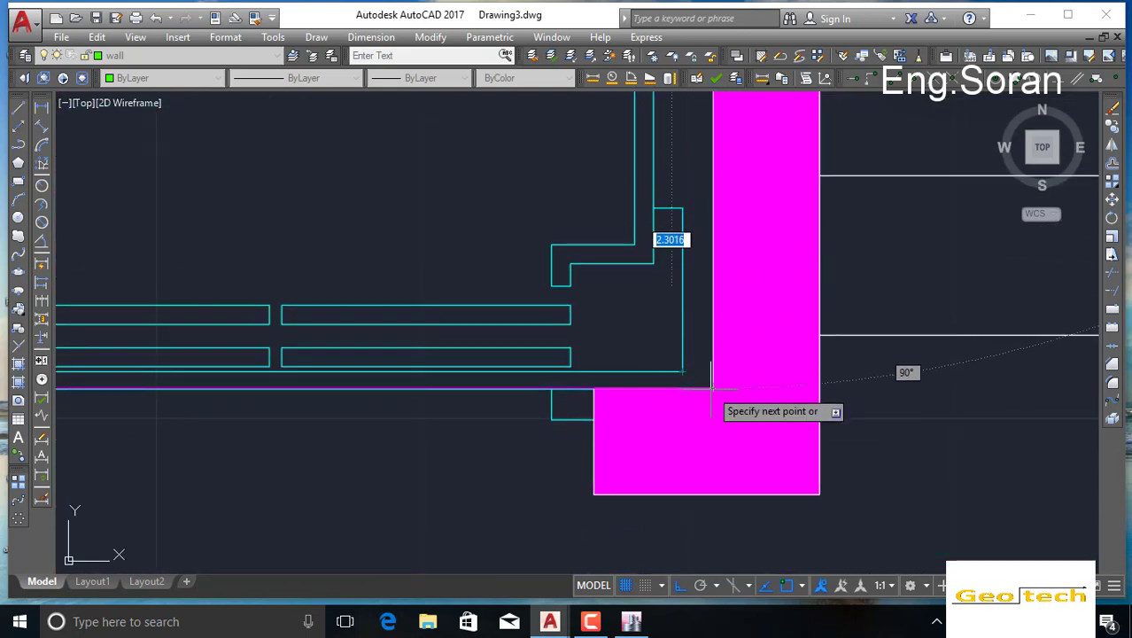
{"action": "left_click", "coordinate": [595, 386]}
{"action": "left_click", "coordinate": [594, 493]}
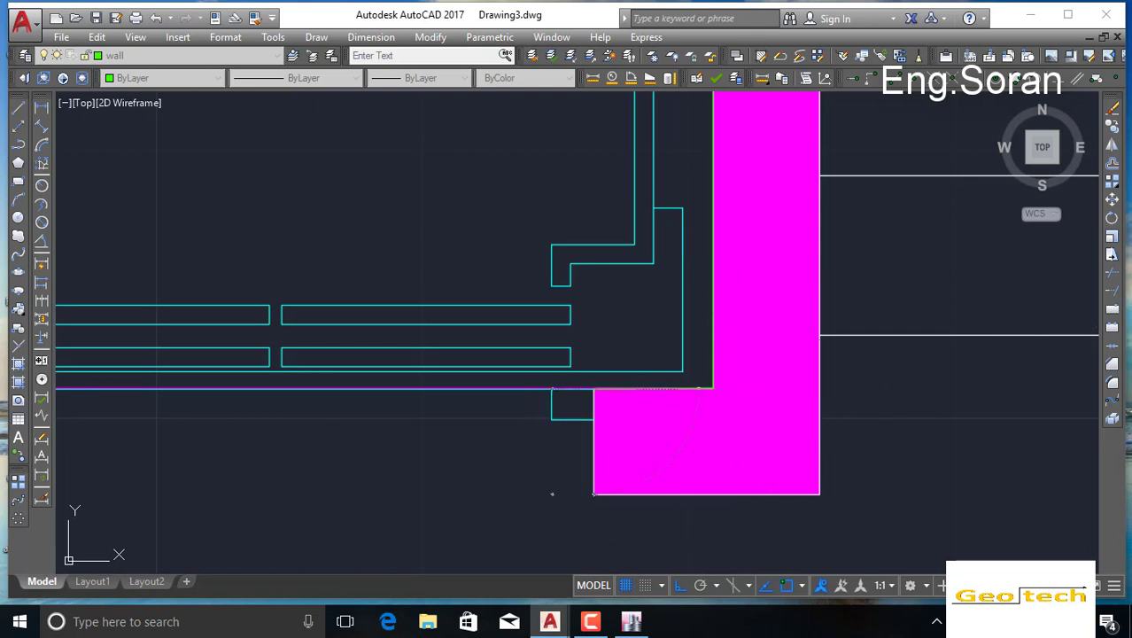
{"action": "left_click", "coordinate": [820, 492]}
Step: Trace the shaft's outer right face and upper outer face up to the outer upper-left corner
{"action": "middle_click_drag", "start_coordinate": [856, 271], "coordinate": [762, 502]}
{"action": "scroll", "coordinate": [762, 502], "scroll_direction": "down", "scroll_amount": 4}
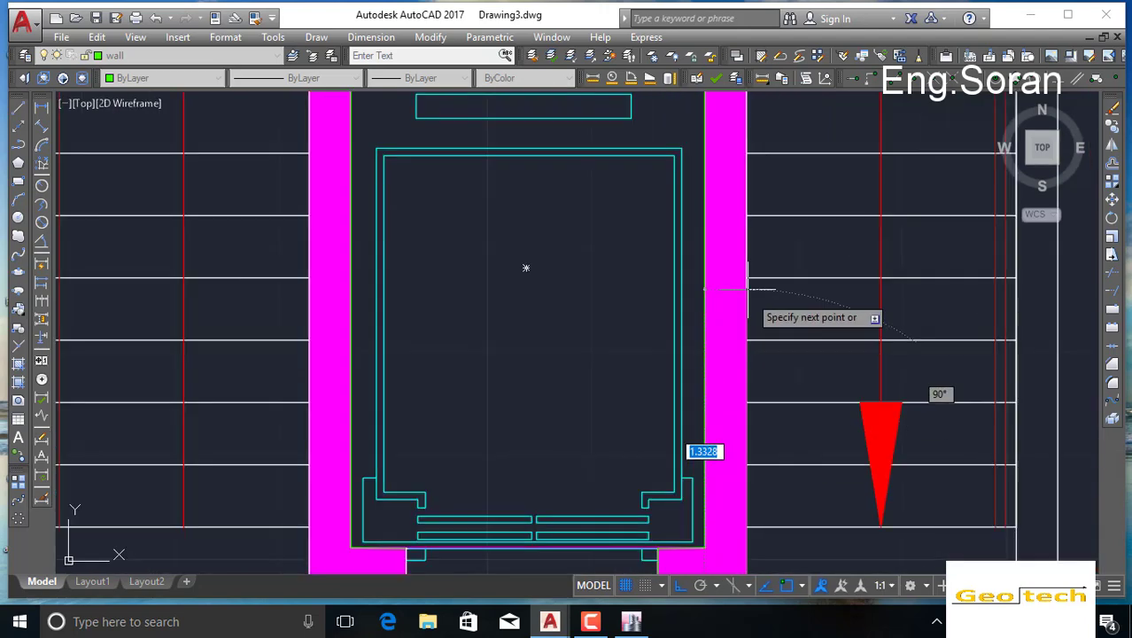
{"action": "middle_click_drag", "start_coordinate": [741, 176], "coordinate": [743, 403]}
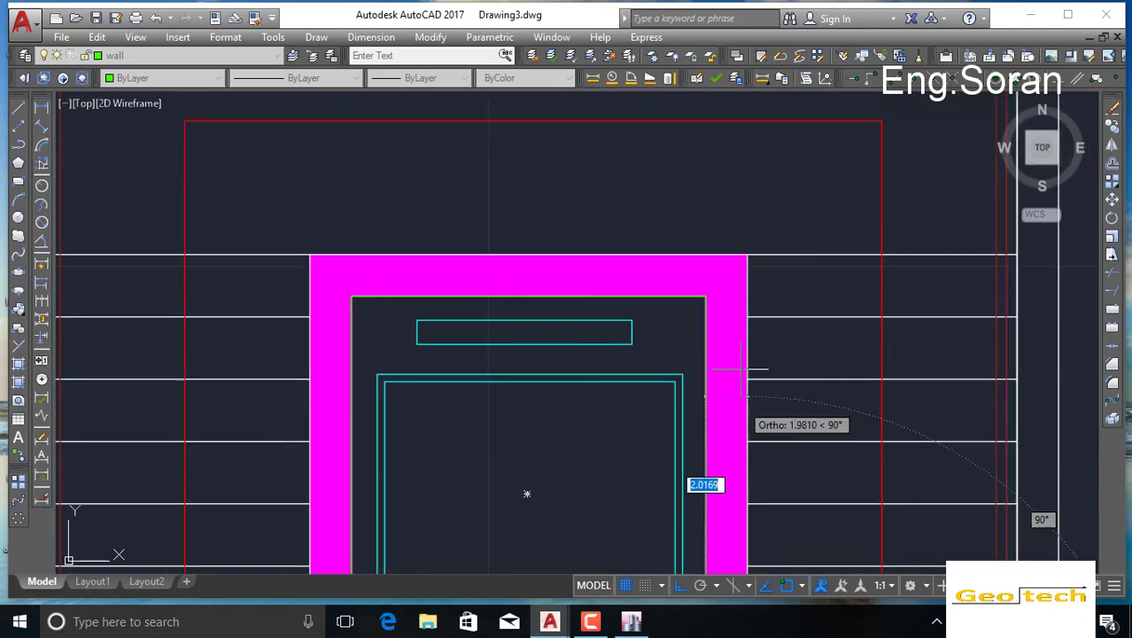
{"action": "left_click", "coordinate": [748, 257]}
{"action": "left_click", "coordinate": [310, 256]}
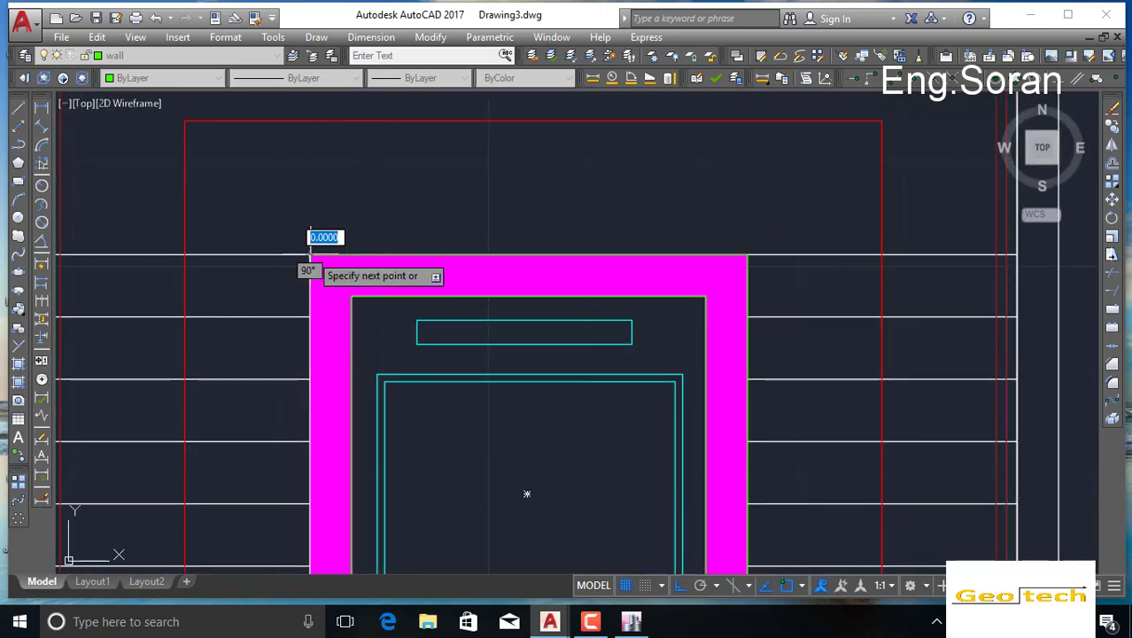
Step: Trace the shaft's outer left face and around the left door jamb, finishing the polyline at its starting corner
{"action": "middle_click_drag", "start_coordinate": [333, 471], "coordinate": [465, 2]}
{"action": "scroll", "coordinate": [436, 352], "scroll_direction": "up", "scroll_amount": 6}
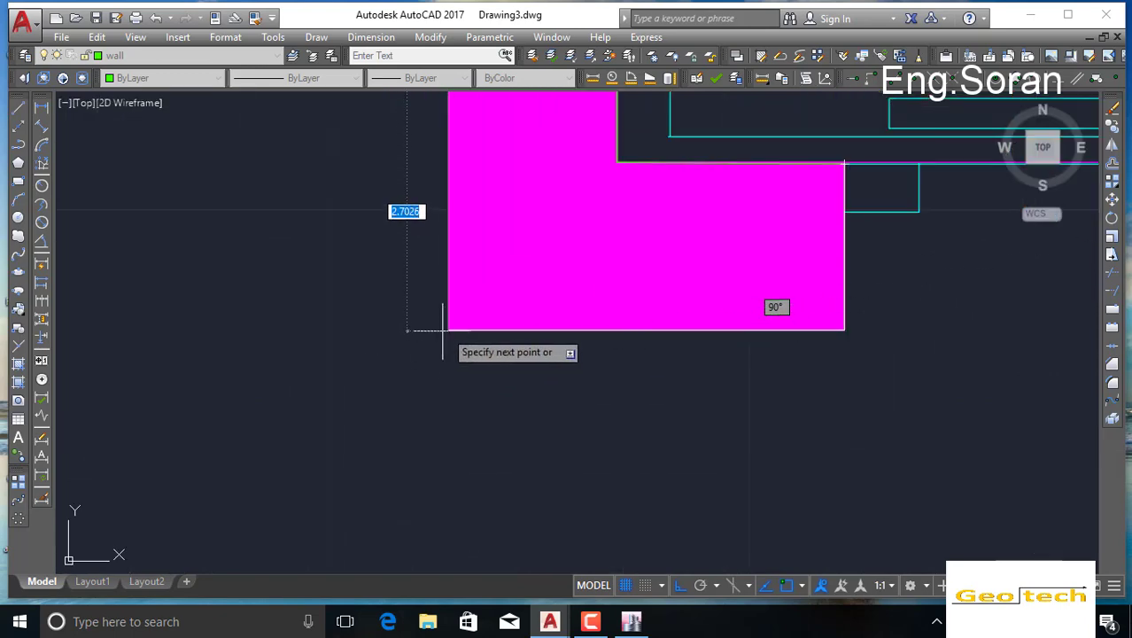
{"action": "left_click", "coordinate": [844, 330]}
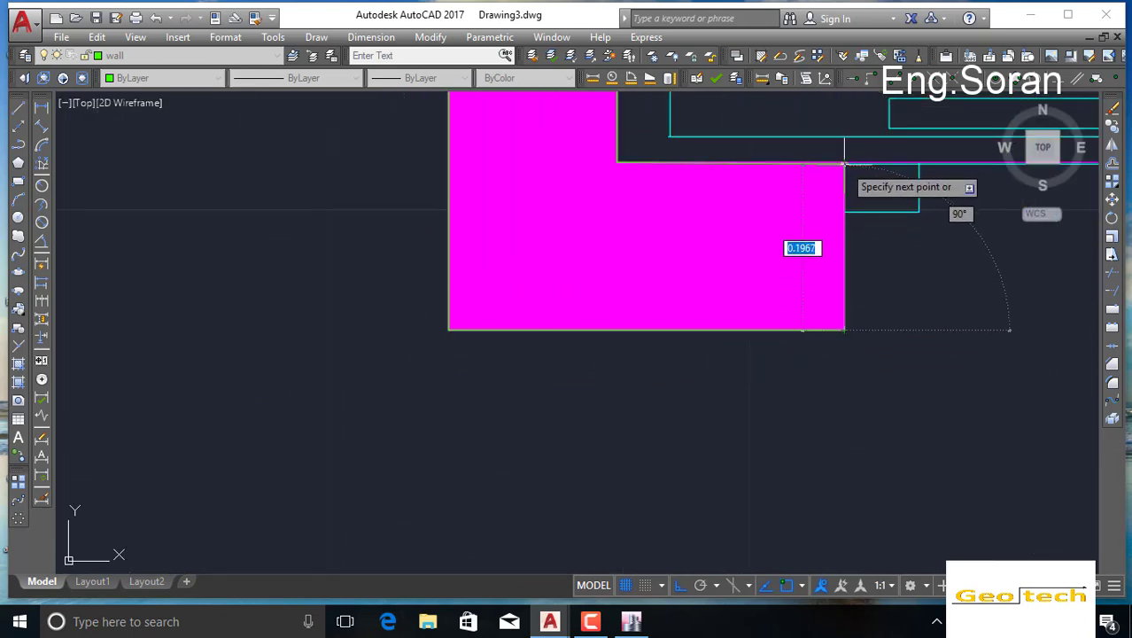
{"action": "right_click", "coordinate": [844, 164]}
{"action": "left_click", "coordinate": [877, 177]}
{"action": "scroll", "coordinate": [832, 323], "scroll_direction": "down", "scroll_amount": 2}
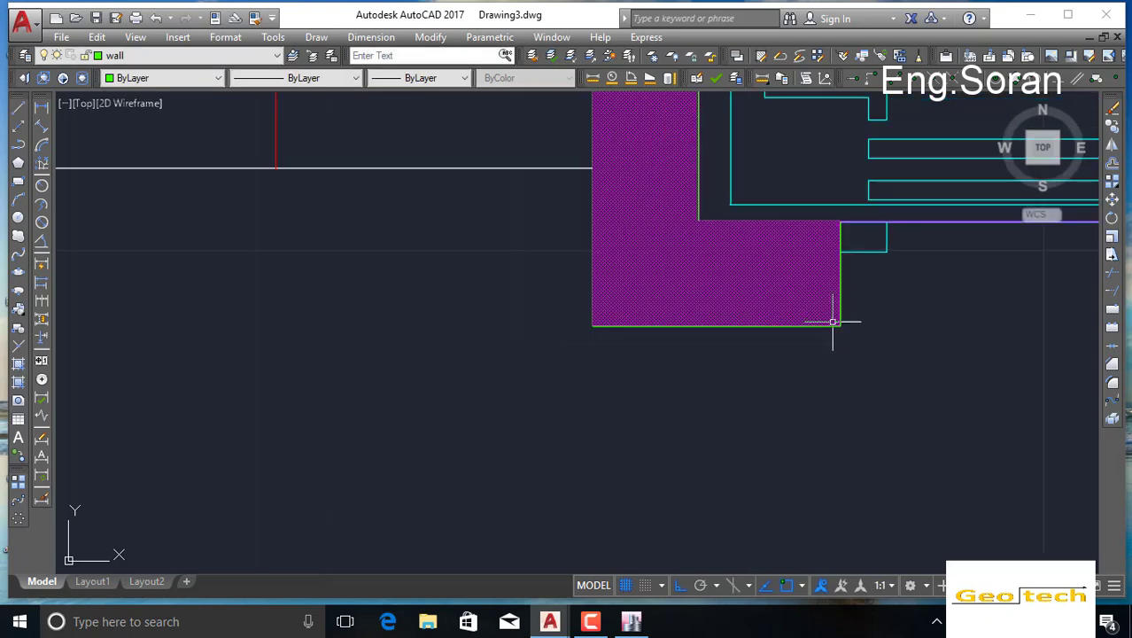
{"action": "scroll", "coordinate": [822, 339], "scroll_direction": "down", "scroll_amount": 5}
{"action": "middle_click_drag", "start_coordinate": [788, 353], "coordinate": [471, 562]}
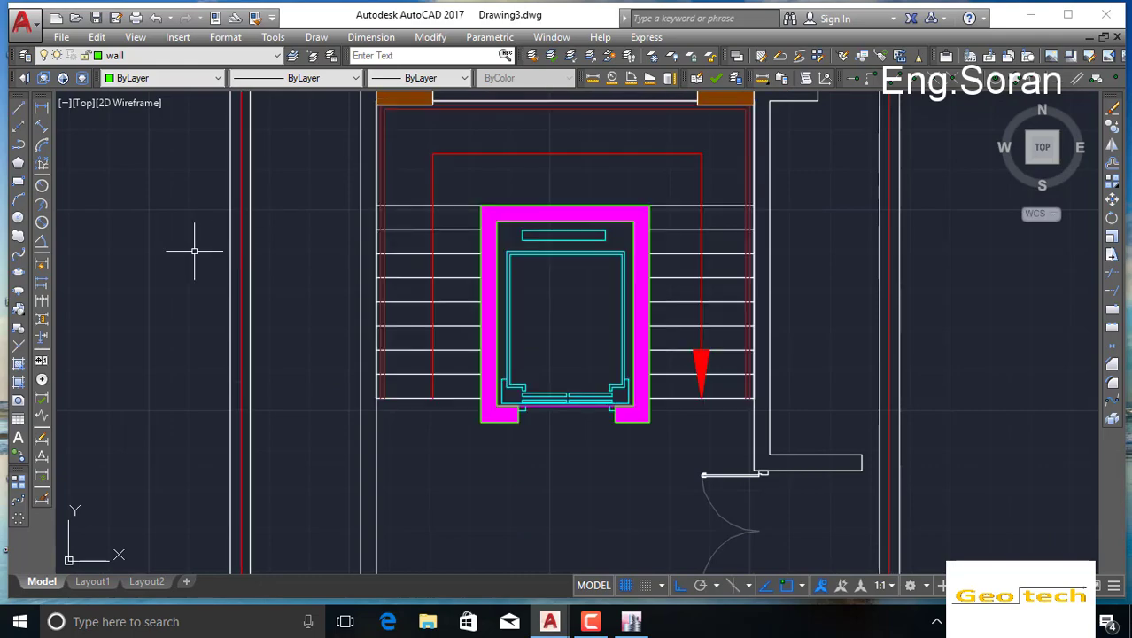
{"action": "left_click", "coordinate": [19, 145]}
{"action": "scroll", "coordinate": [567, 294], "scroll_direction": "down", "scroll_amount": 6}
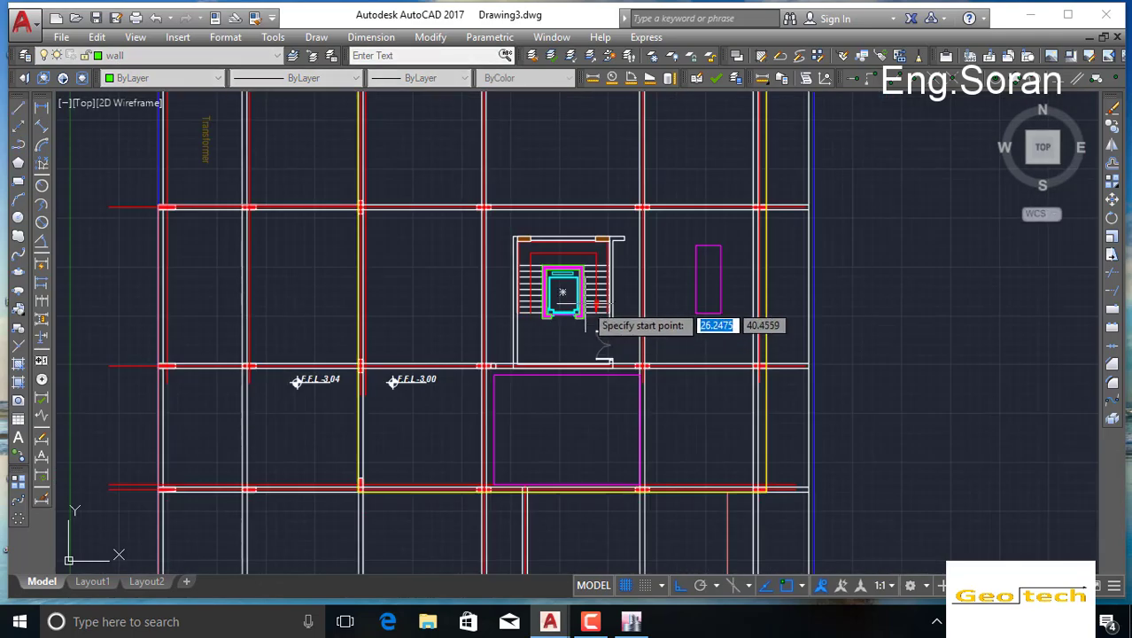
{"action": "middle_click_drag", "start_coordinate": [542, 135], "coordinate": [573, 449]}
{"action": "middle_click_drag", "start_coordinate": [531, 366], "coordinate": [554, 5]}
{"action": "middle_click_drag", "start_coordinate": [540, 430], "coordinate": [514, 139]}
{"action": "middle_click_drag", "start_coordinate": [494, 401], "coordinate": [518, 255]}
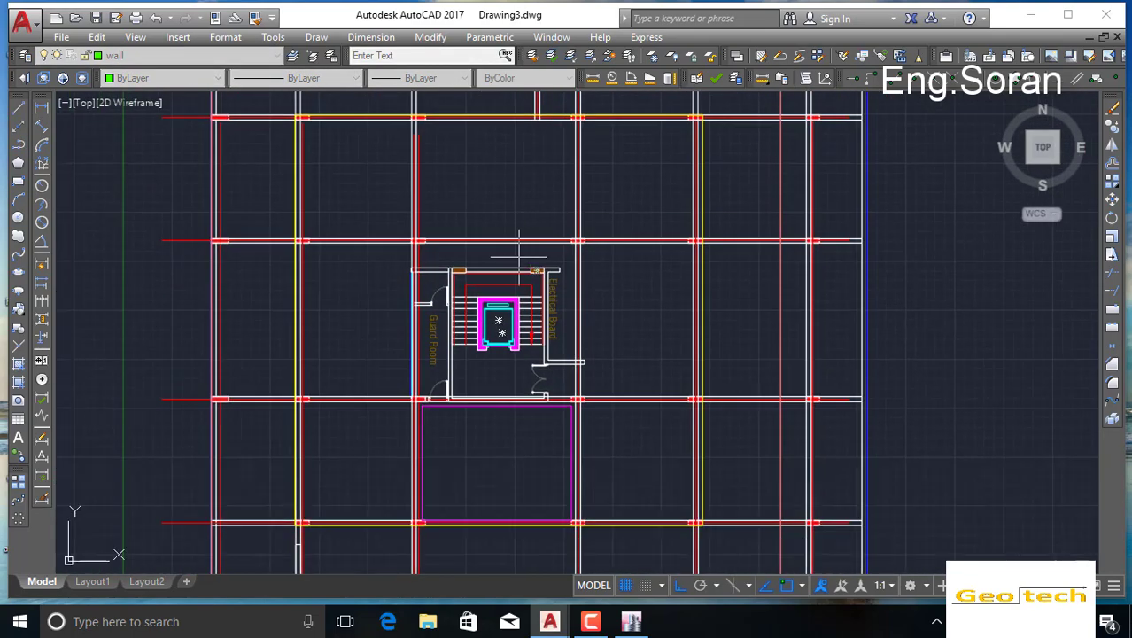
{"action": "scroll", "coordinate": [514, 335], "scroll_direction": "up", "scroll_amount": 8}
{"action": "scroll", "coordinate": [494, 420], "scroll_direction": "down", "scroll_amount": 6}
{"action": "key", "text": "Escape"}
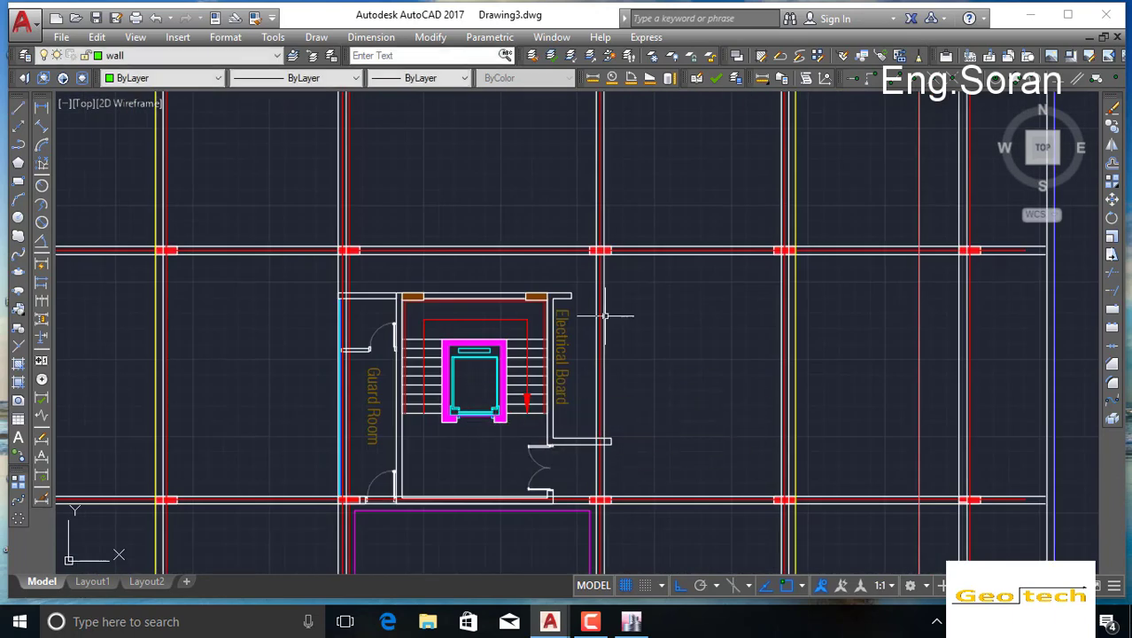
Step: Copy the upper lift shaft's wall outline onto the lower lift shaft beside the Guard Room, aligning both at the right door jamb's inner corner
{"action": "middle_click_drag", "start_coordinate": [686, 139], "coordinate": [647, 499]}
{"action": "middle_click_drag", "start_coordinate": [653, 222], "coordinate": [631, 470]}
{"action": "scroll", "coordinate": [629, 175], "scroll_direction": "up", "scroll_amount": 4}
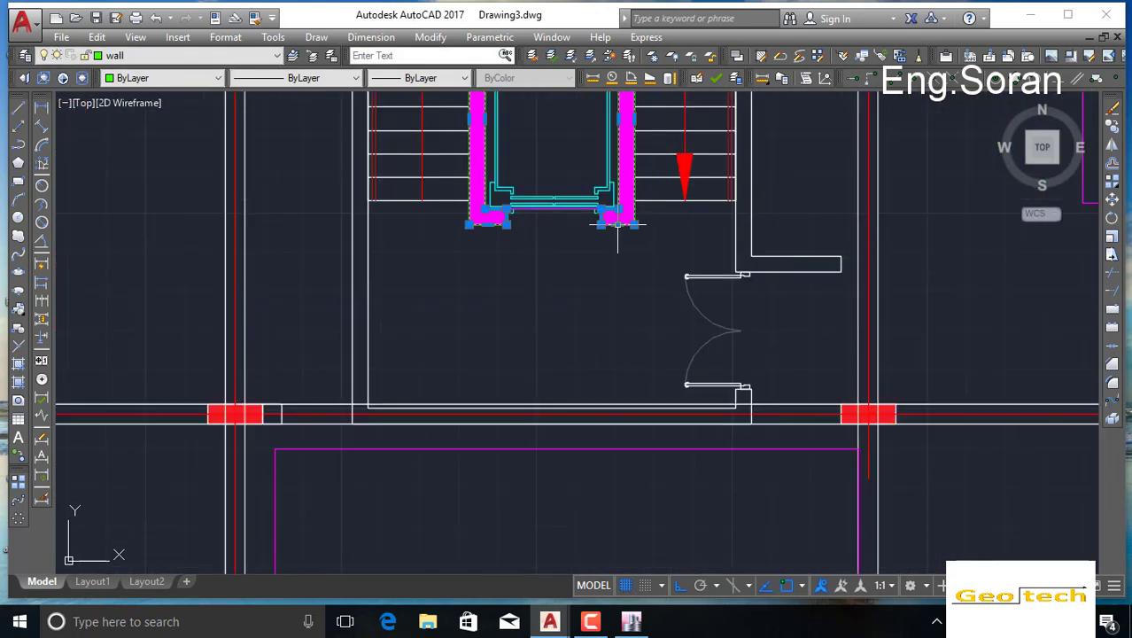
{"action": "left_click", "coordinate": [1113, 126]}
{"action": "scroll", "coordinate": [541, 212], "scroll_direction": "up", "scroll_amount": 5}
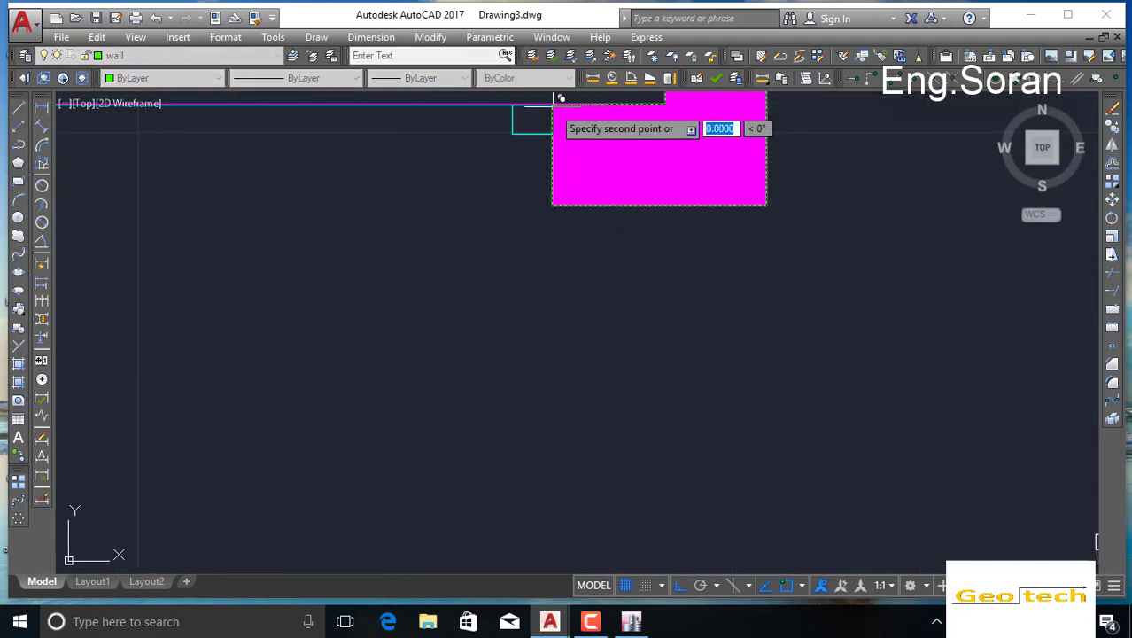
{"action": "scroll", "coordinate": [472, 328], "scroll_direction": "down", "scroll_amount": 6}
{"action": "middle_click_drag", "start_coordinate": [435, 422], "coordinate": [579, 199]}
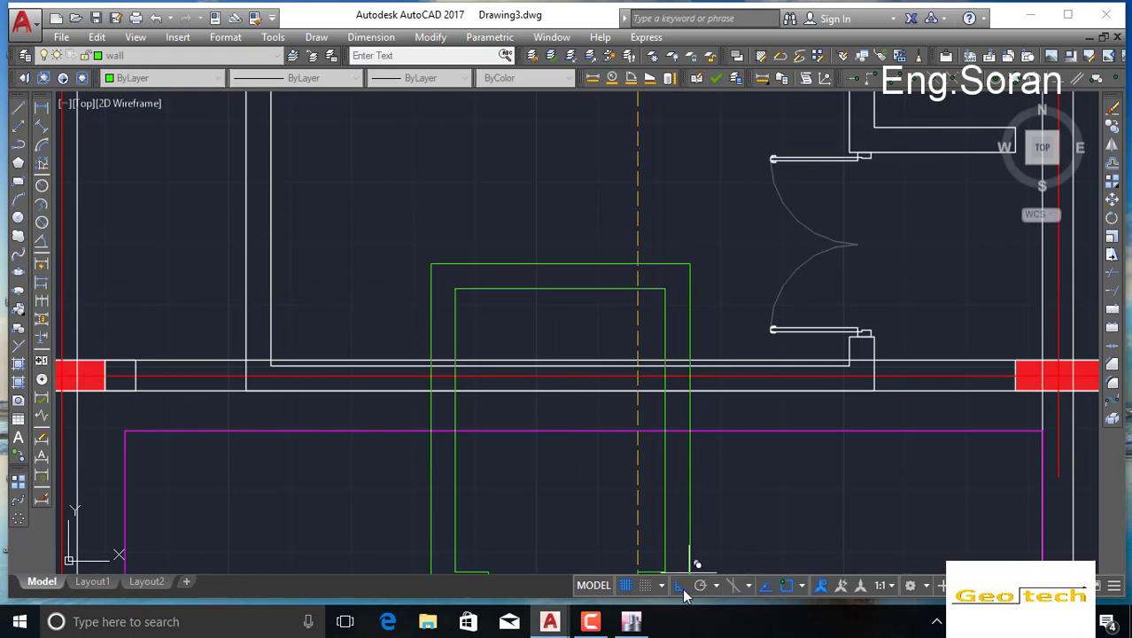
{"action": "scroll", "coordinate": [512, 442], "scroll_direction": "down", "scroll_amount": 8}
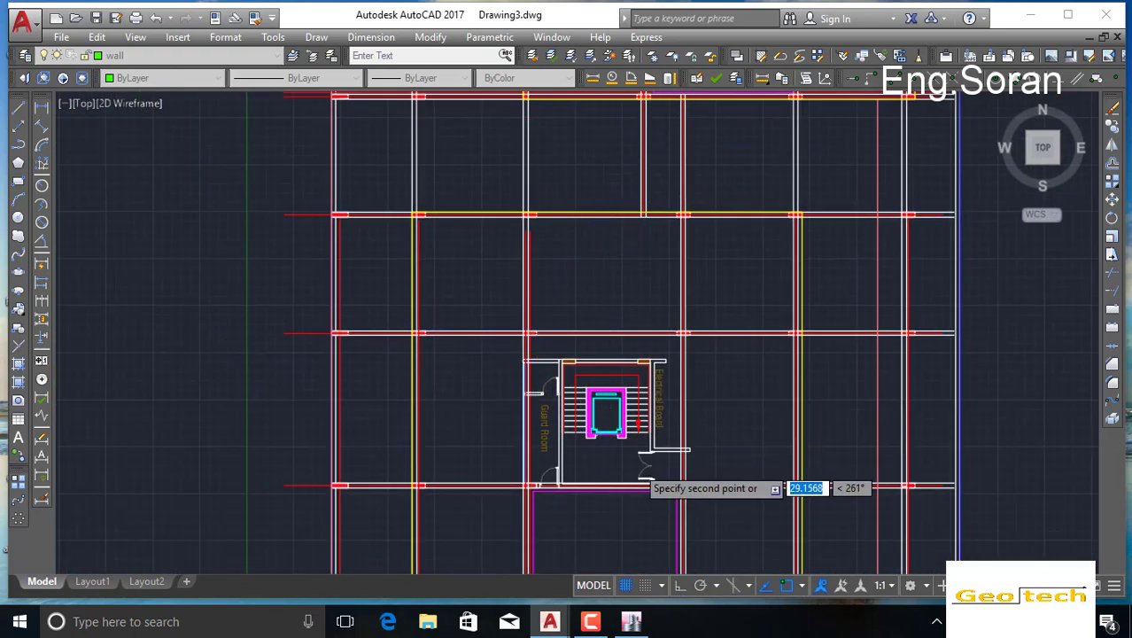
{"action": "scroll", "coordinate": [644, 458], "scroll_direction": "up", "scroll_amount": 8}
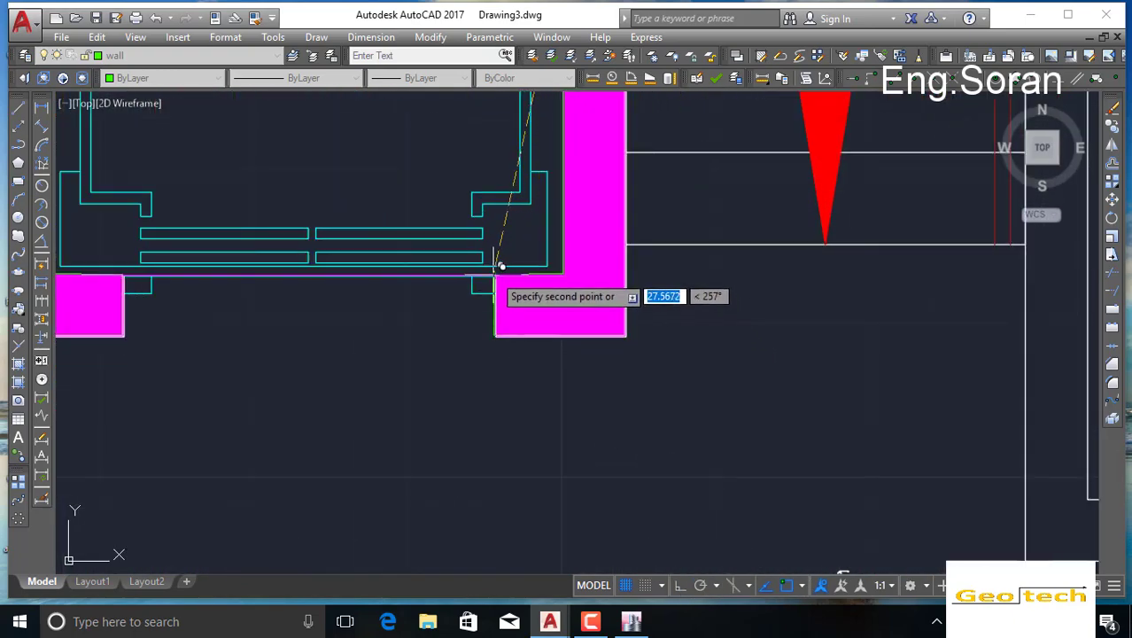
{"action": "left_click", "coordinate": [495, 275]}
{"action": "scroll", "coordinate": [573, 306], "scroll_direction": "down", "scroll_amount": 6}
{"action": "key", "text": "Escape"}
{"action": "scroll", "coordinate": [569, 314], "scroll_direction": "down", "scroll_amount": 2}
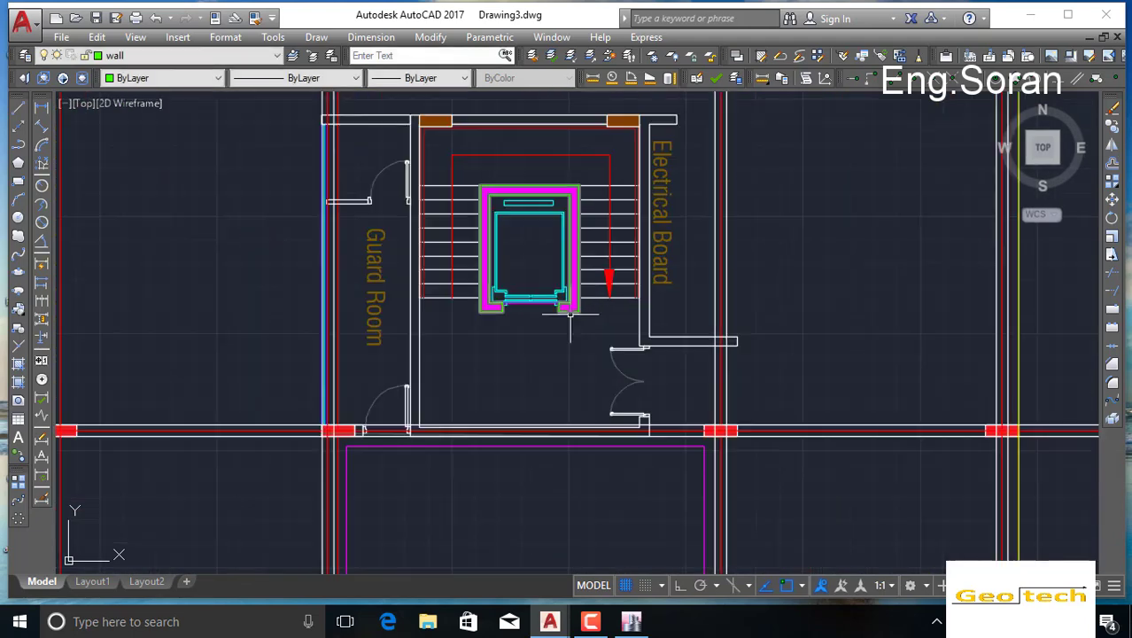
Step: Check the copied lift shaft outline and make wall the current layer
{"action": "scroll", "coordinate": [553, 316], "scroll_direction": "up", "scroll_amount": 6}
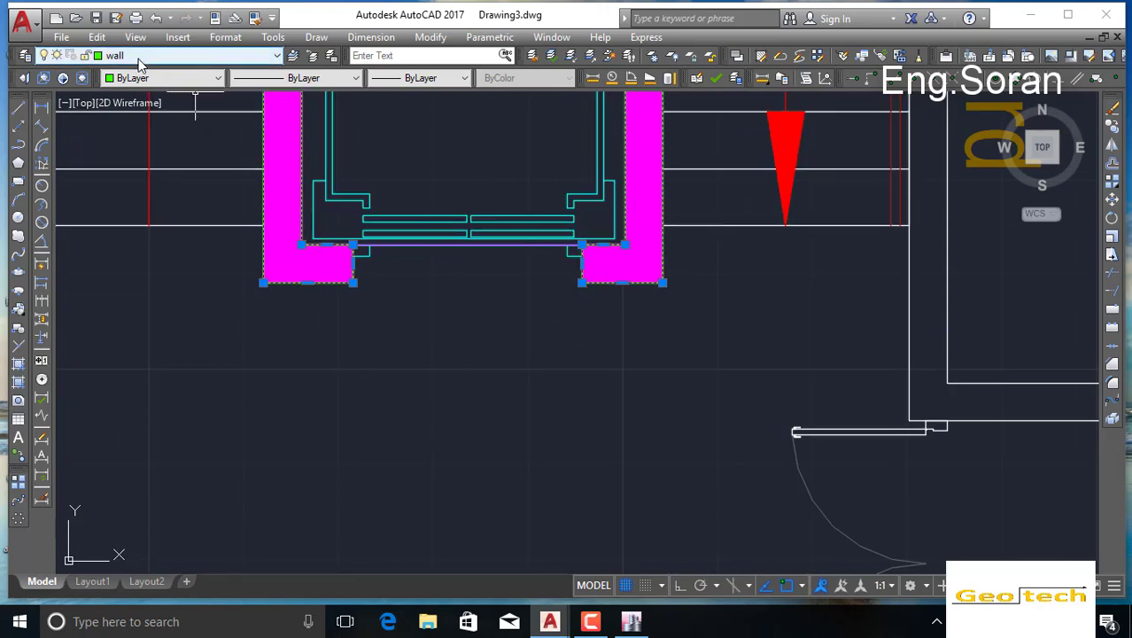
{"action": "scroll", "coordinate": [537, 364], "scroll_direction": "down", "scroll_amount": 4}
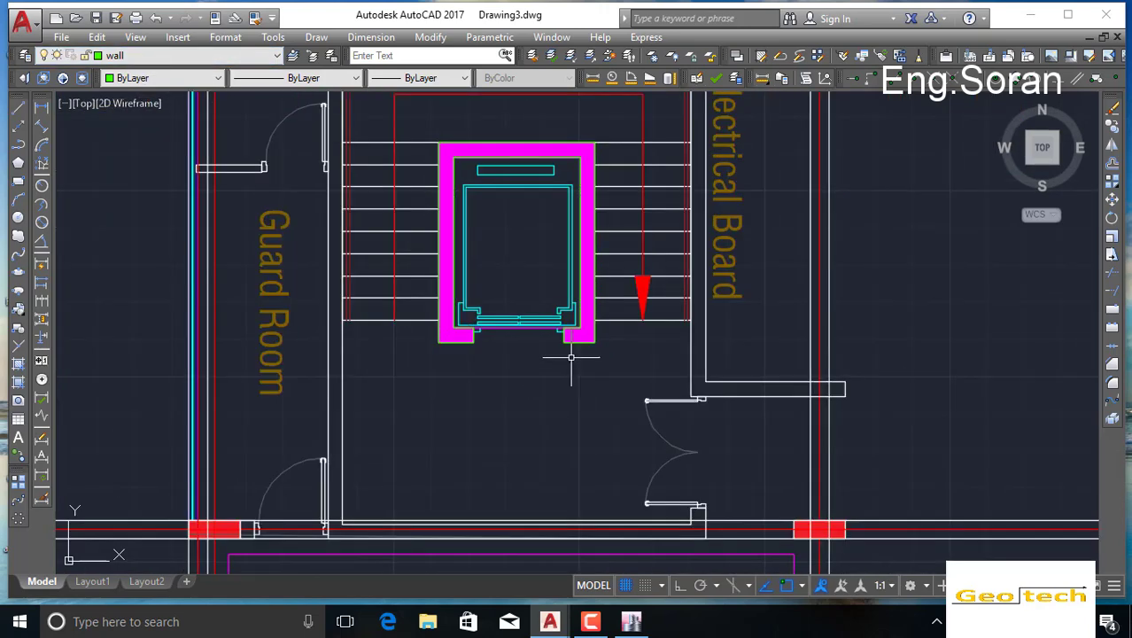
{"action": "scroll", "coordinate": [504, 272], "scroll_direction": "down", "scroll_amount": 4}
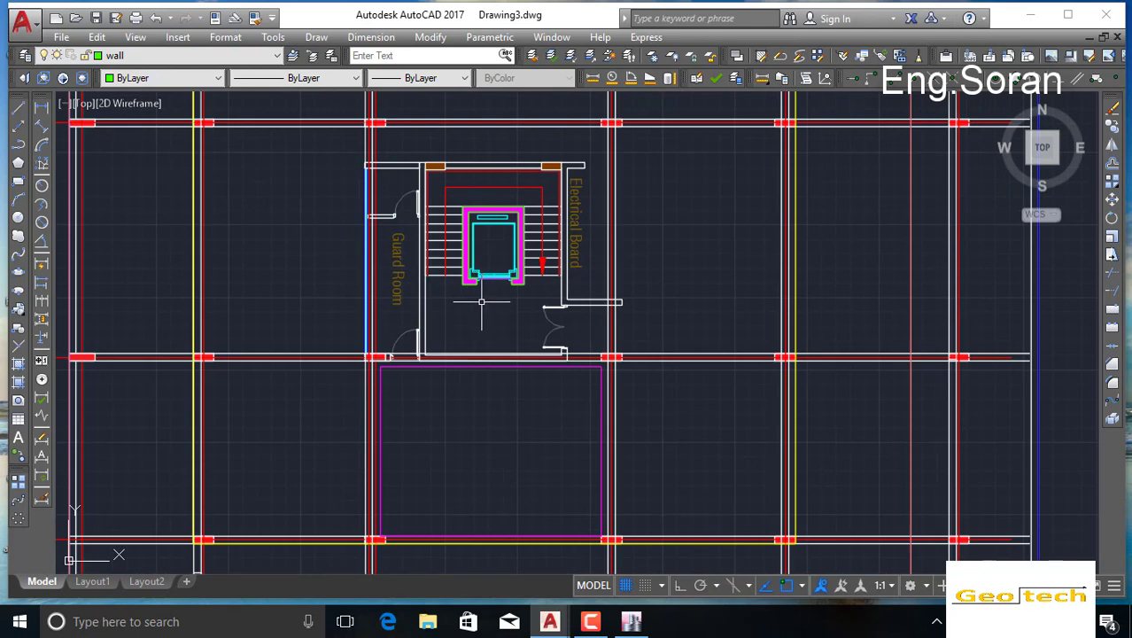
{"action": "scroll", "coordinate": [613, 327], "scroll_direction": "down", "scroll_amount": 2}
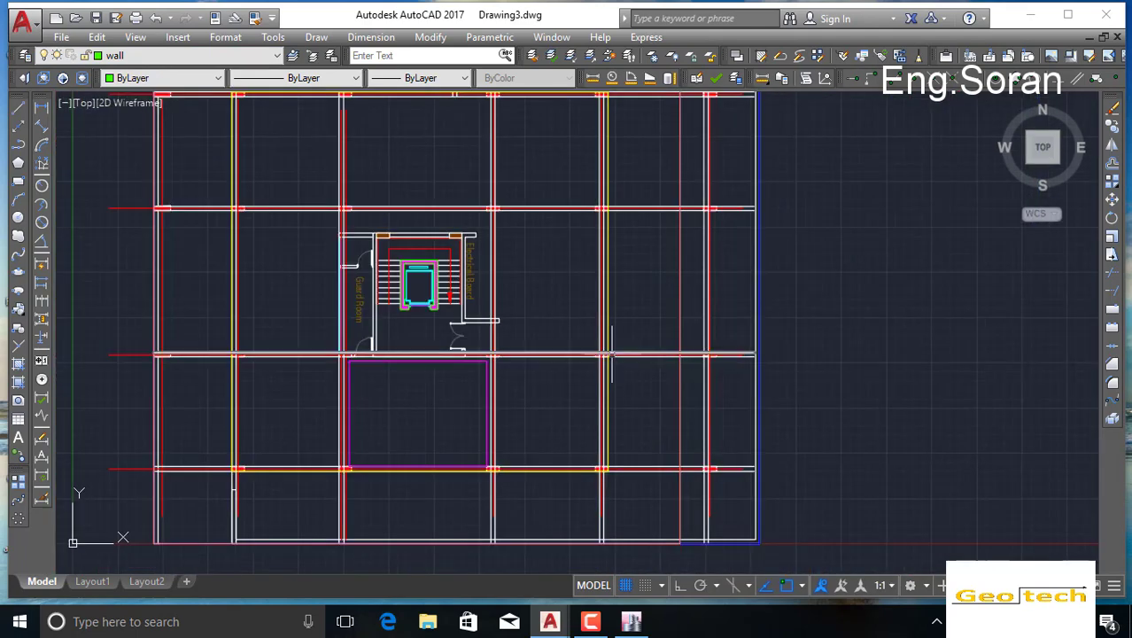
{"action": "mouse_move", "coordinate": [636, 266]}
{"action": "middle_mouse_down"}
{"action": "mouse_move", "coordinate": [598, 270]}
{"action": "mouse_move", "coordinate": [485, 343]}
{"action": "mouse_move", "coordinate": [657, 424]}
{"action": "mouse_move", "coordinate": [498, 327]}
{"action": "mouse_move", "coordinate": [543, 281]}
{"action": "mouse_move", "coordinate": [542, 312]}
{"action": "middle_mouse_up"}
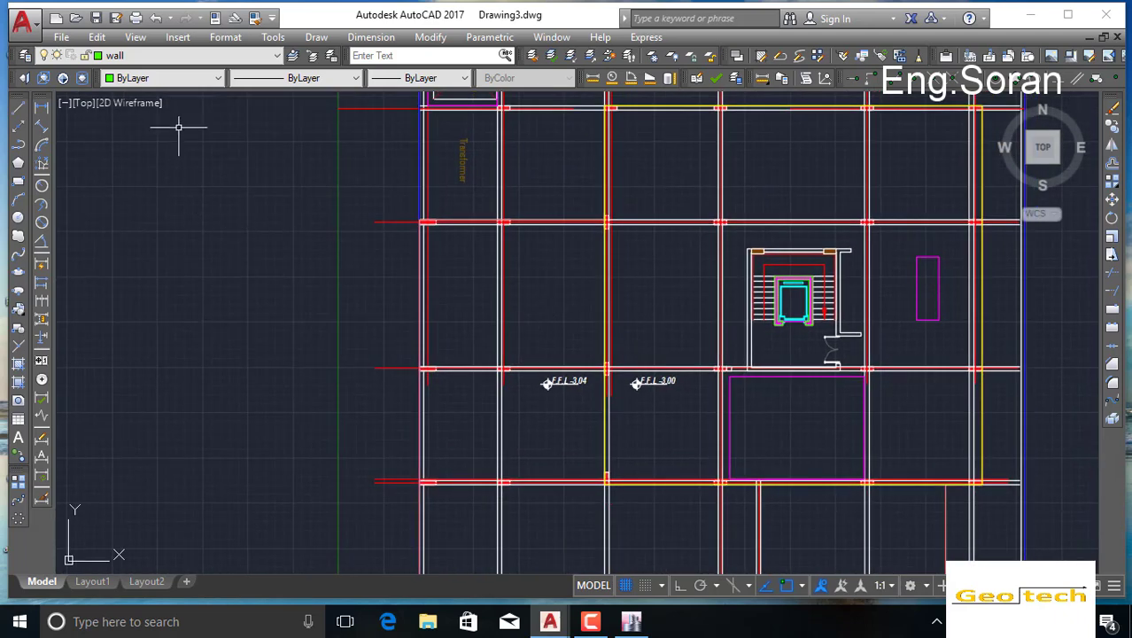
{"action": "left_click", "coordinate": [177, 55]}
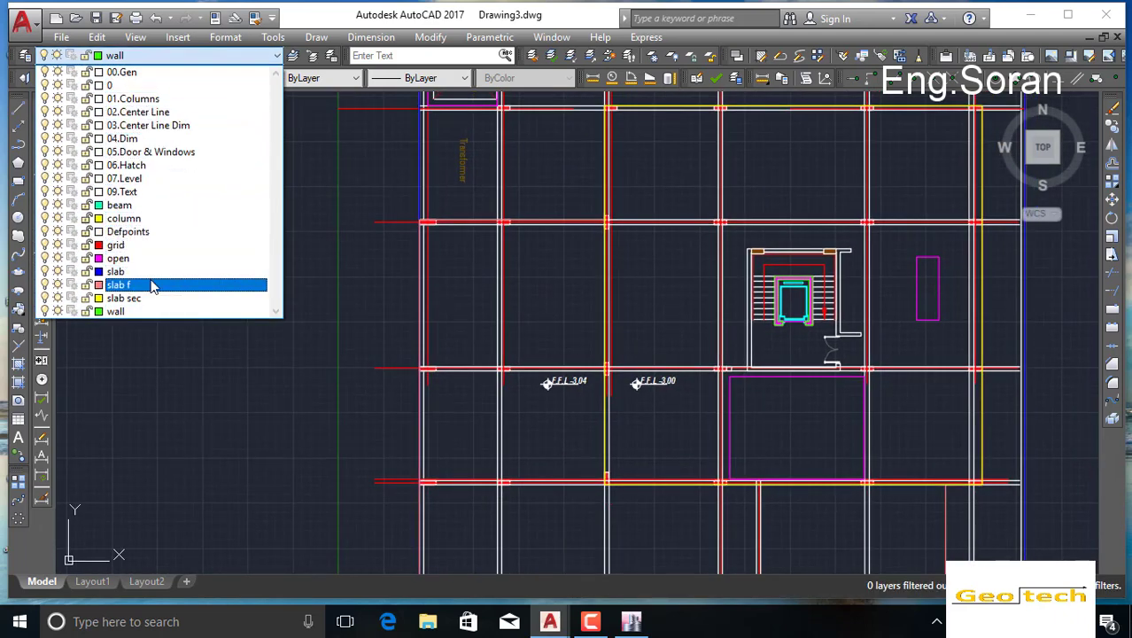
{"action": "left_click", "coordinate": [153, 314]}
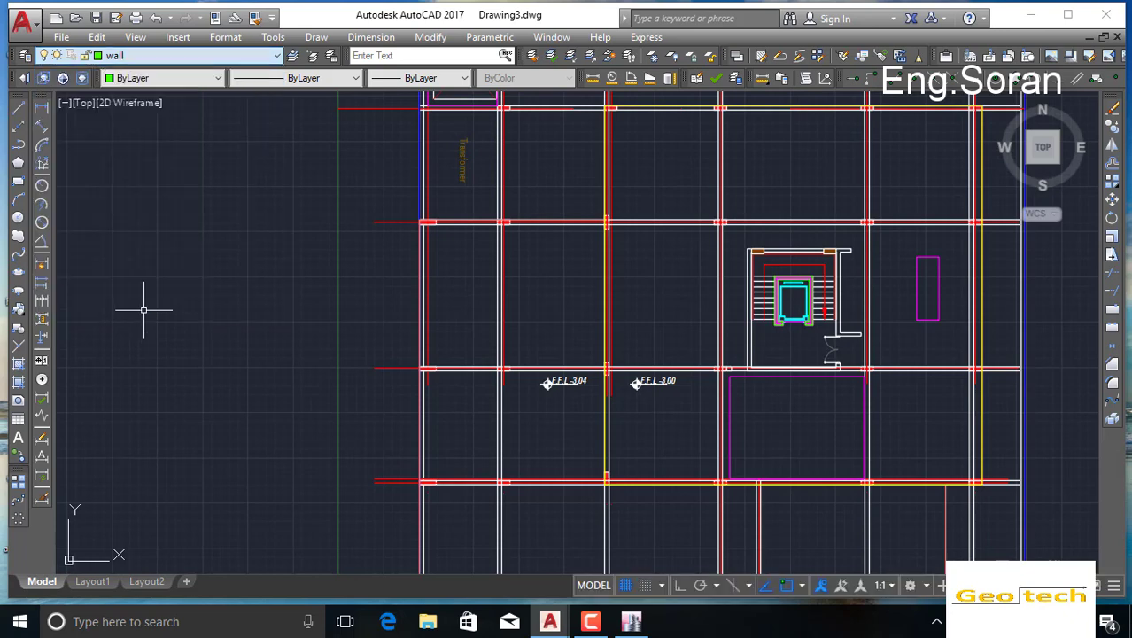
{"action": "scroll", "coordinate": [531, 182], "scroll_direction": "down", "scroll_amount": 4}
{"action": "middle_click_drag", "start_coordinate": [530, 182], "coordinate": [433, 243]}
{"action": "scroll", "coordinate": [528, 226], "scroll_direction": "down", "scroll_amount": 2}
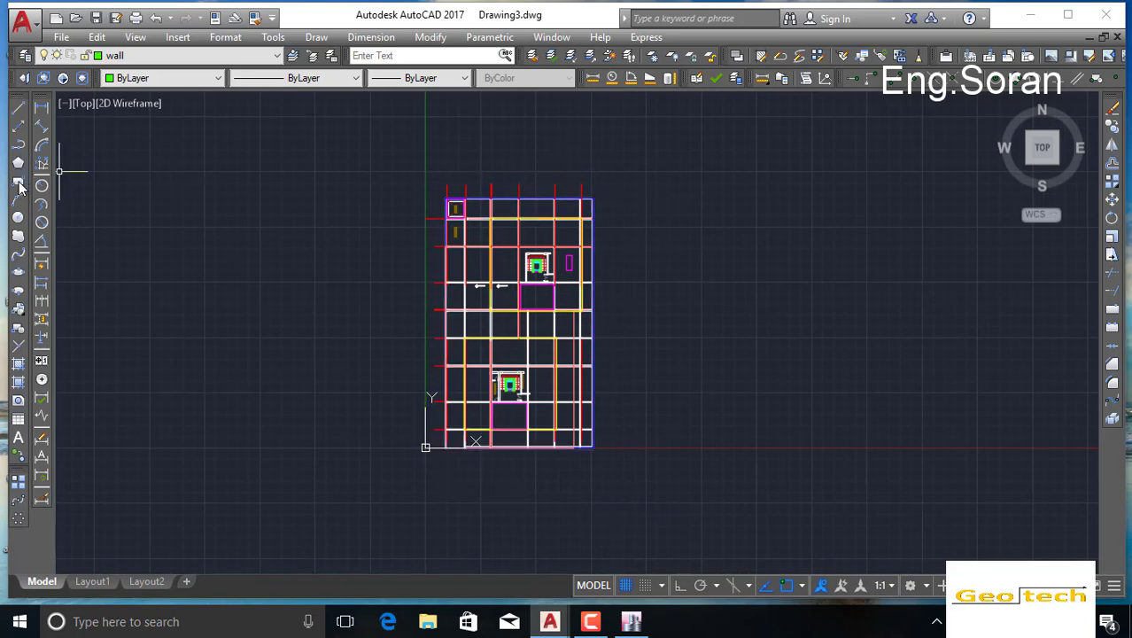
{"action": "left_click", "coordinate": [19, 181]}
{"action": "scroll", "coordinate": [417, 192], "scroll_direction": "up", "scroll_amount": 4}
{"action": "scroll", "coordinate": [572, 205], "scroll_direction": "up", "scroll_amount": 2}
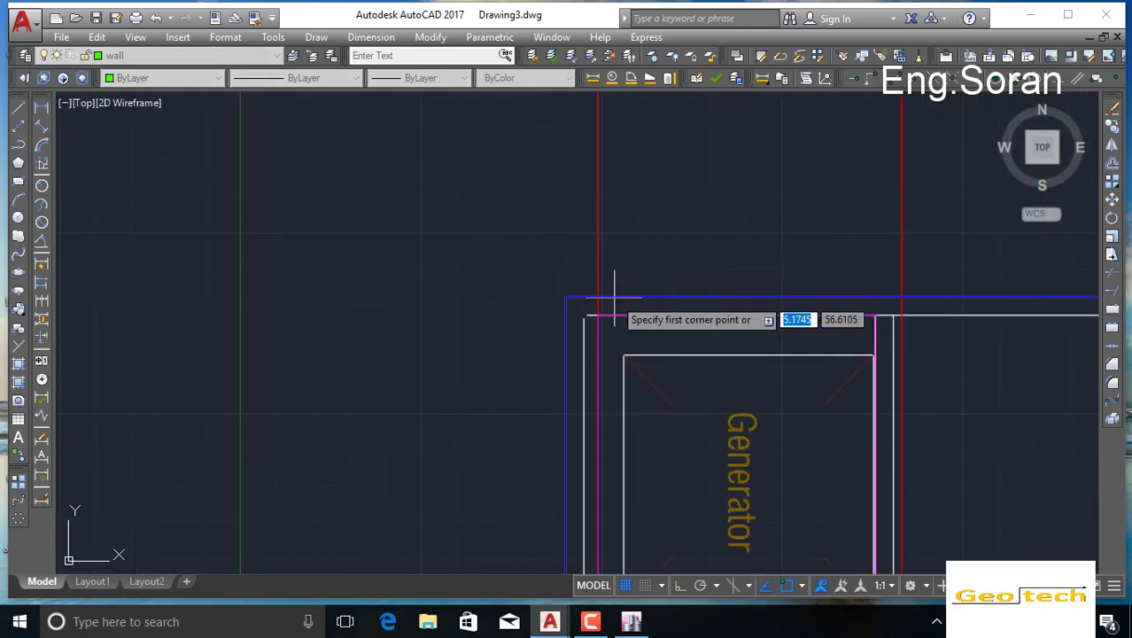
{"action": "left_click", "coordinate": [582, 317]}
{"action": "middle_click_drag", "start_coordinate": [1021, 306], "coordinate": [339, 244]}
{"action": "middle_click_drag", "start_coordinate": [992, 236], "coordinate": [390, 217]}
{"action": "middle_click_drag", "start_coordinate": [915, 226], "coordinate": [486, 232]}
{"action": "middle_click_drag", "start_coordinate": [1055, 236], "coordinate": [735, 245]}
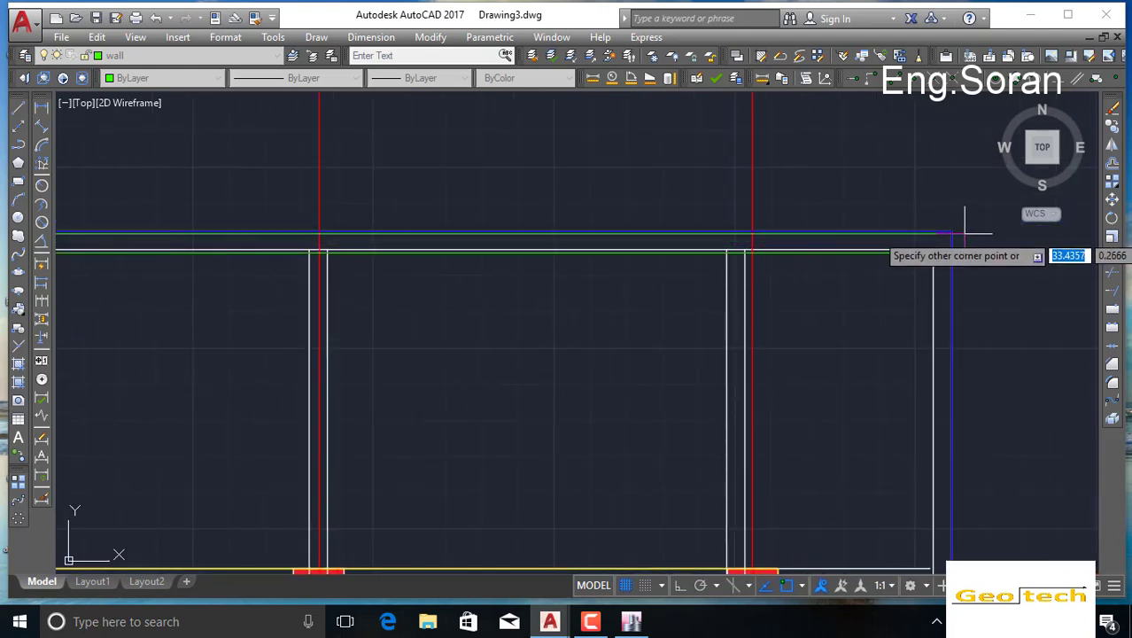
{"action": "key", "text": "Escape"}
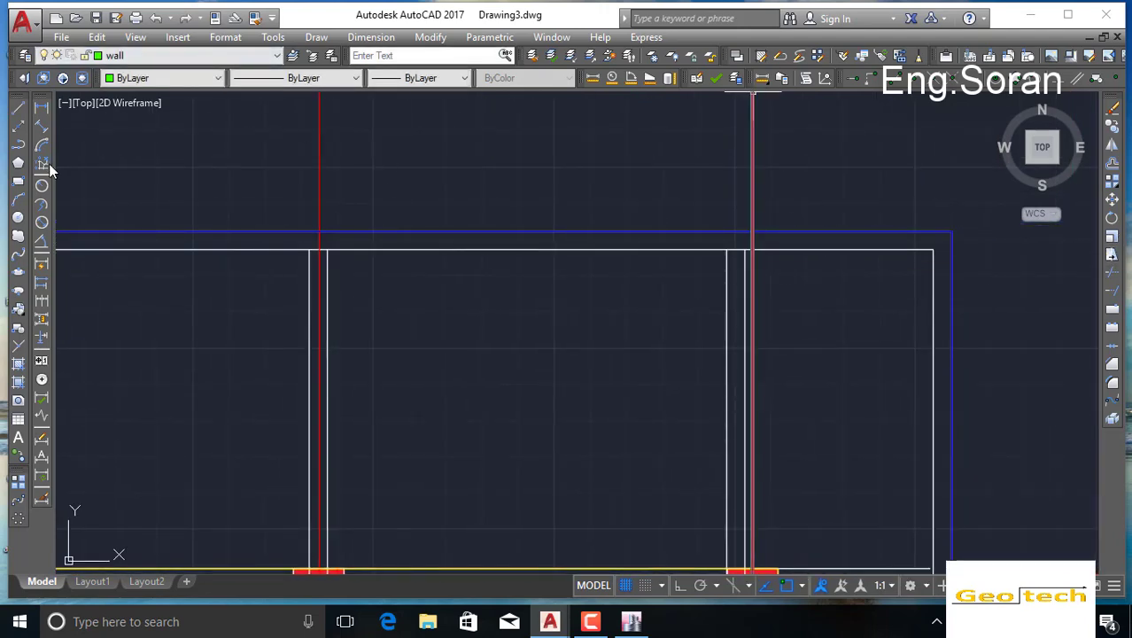
Step: Start a polyline at the slab's upper-right outer corner and, with Ortho on, trace the upper edge and the wall's short left end
{"action": "left_click", "coordinate": [19, 151]}
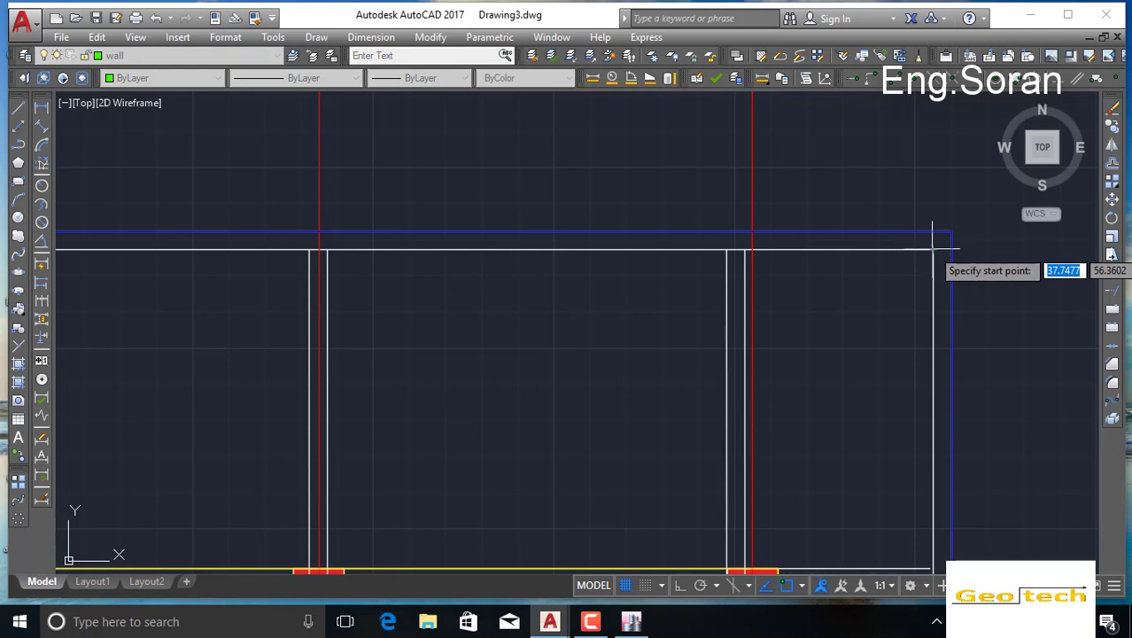
{"action": "scroll", "coordinate": [931, 250], "scroll_direction": "up", "scroll_amount": 6}
{"action": "scroll", "coordinate": [923, 229], "scroll_direction": "down", "scroll_amount": 3}
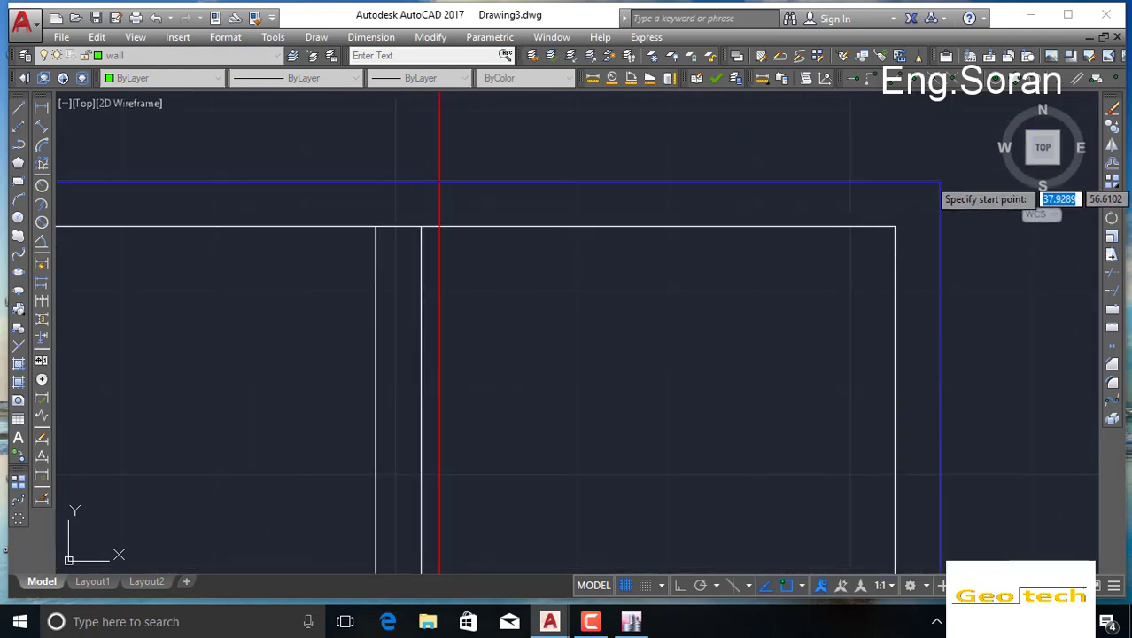
{"action": "scroll", "coordinate": [942, 184], "scroll_direction": "up", "scroll_amount": 5}
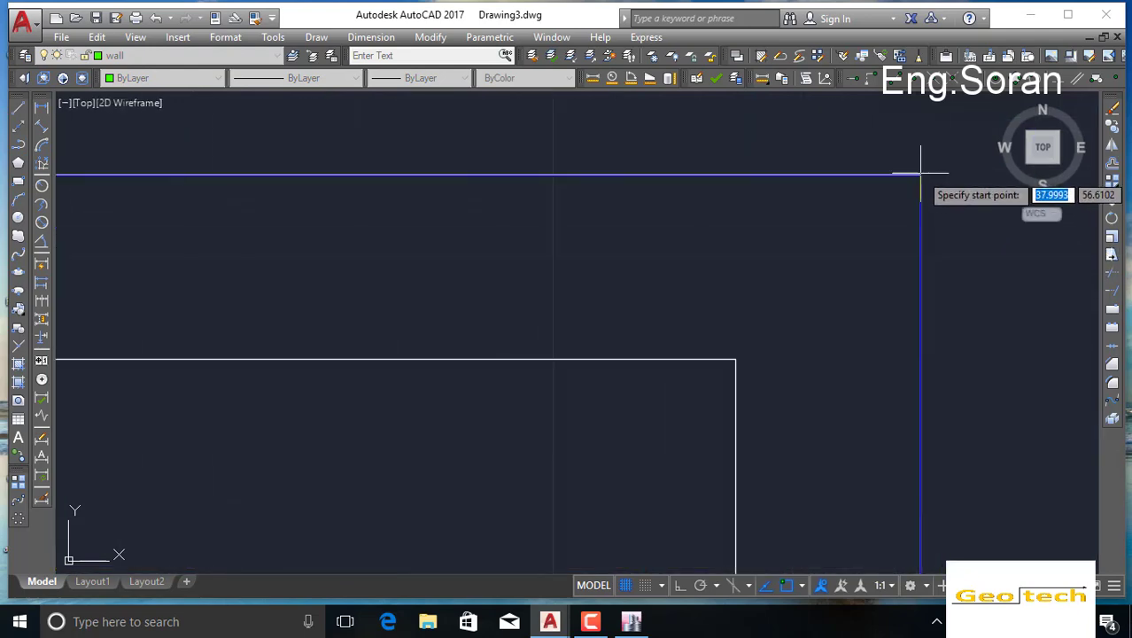
{"action": "left_click", "coordinate": [920, 176]}
{"action": "scroll", "coordinate": [575, 220], "scroll_direction": "down", "scroll_amount": 3}
{"action": "middle_click_drag", "start_coordinate": [151, 243], "coordinate": [1121, 239]}
{"action": "left_click", "coordinate": [680, 585]}
{"action": "middle_click_drag", "start_coordinate": [255, 258], "coordinate": [558, 273]}
{"action": "scroll", "coordinate": [558, 275], "scroll_direction": "down", "scroll_amount": 3}
{"action": "middle_click_drag", "start_coordinate": [308, 279], "coordinate": [647, 312]}
{"action": "scroll", "coordinate": [310, 301], "scroll_direction": "down", "scroll_amount": 2}
{"action": "scroll", "coordinate": [285, 317], "scroll_direction": "up", "scroll_amount": 5}
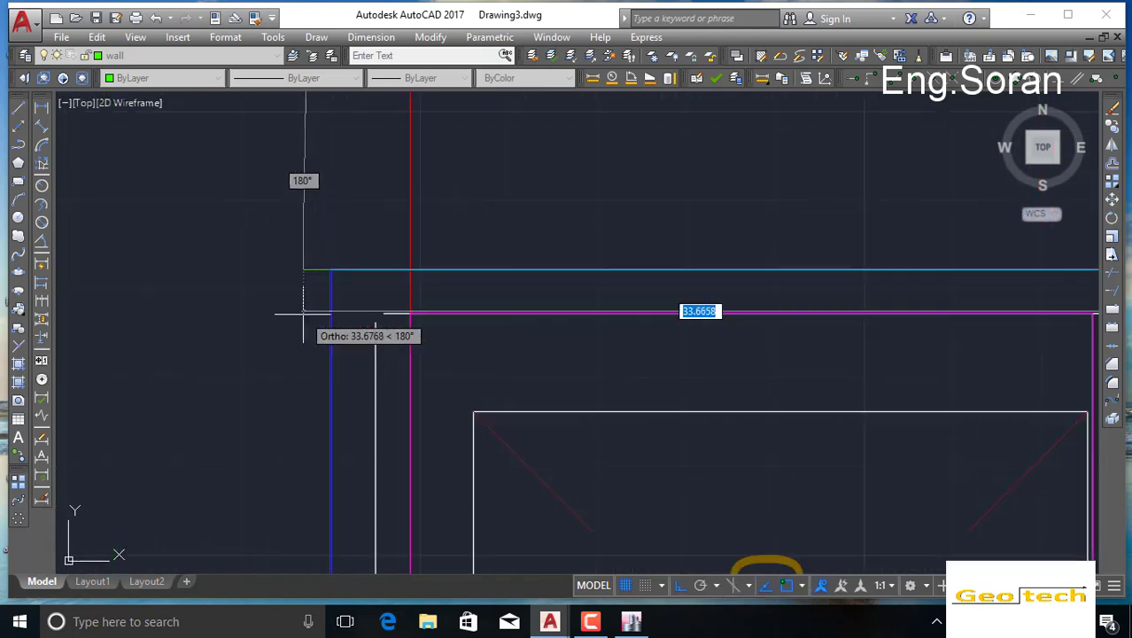
{"action": "left_click", "coordinate": [330, 270]}
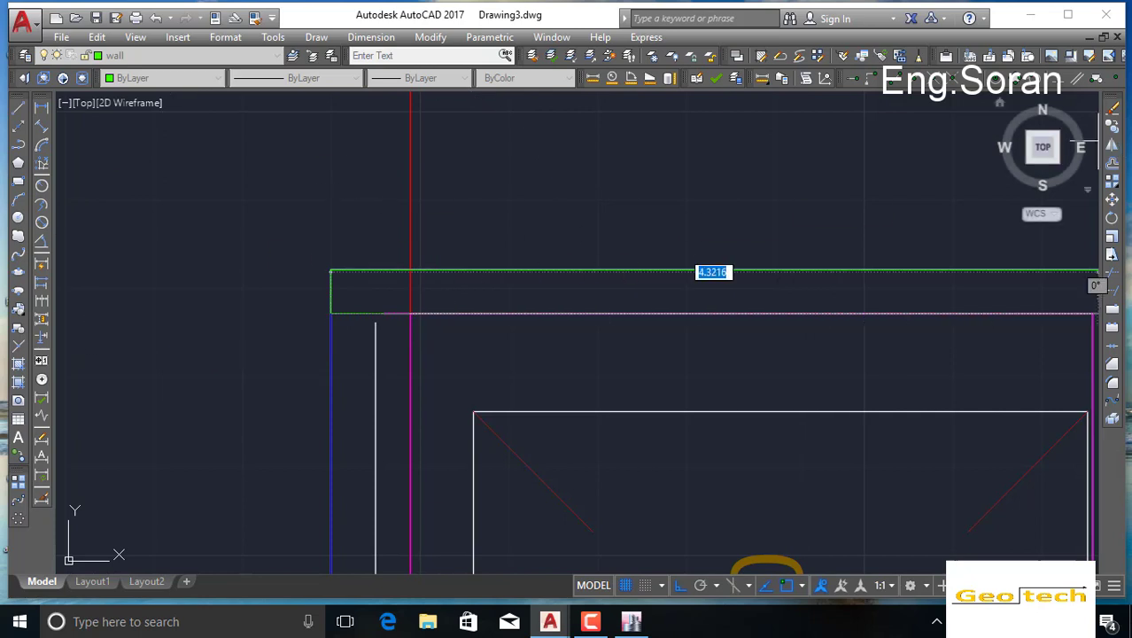
Step: Continue the polyline along the upper wall's inner face across the plan to the slab's right edge
{"action": "middle_click_drag", "start_coordinate": [997, 299], "coordinate": [327, 263]}
{"action": "mouse_move", "coordinate": [797, 335]}
{"action": "middle_mouse_down"}
{"action": "mouse_move", "coordinate": [246, 346]}
{"action": "mouse_move", "coordinate": [98, 331]}
{"action": "middle_mouse_up"}
{"action": "mouse_move", "coordinate": [803, 306]}
{"action": "middle_mouse_down"}
{"action": "mouse_move", "coordinate": [126, 311]}
{"action": "mouse_move", "coordinate": [223, 316]}
{"action": "middle_mouse_up"}
{"action": "mouse_move", "coordinate": [740, 317]}
{"action": "middle_mouse_down"}
{"action": "mouse_move", "coordinate": [208, 301]}
{"action": "mouse_move", "coordinate": [300, 304]}
{"action": "middle_mouse_up"}
{"action": "middle_click_drag", "start_coordinate": [788, 316], "coordinate": [245, 298]}
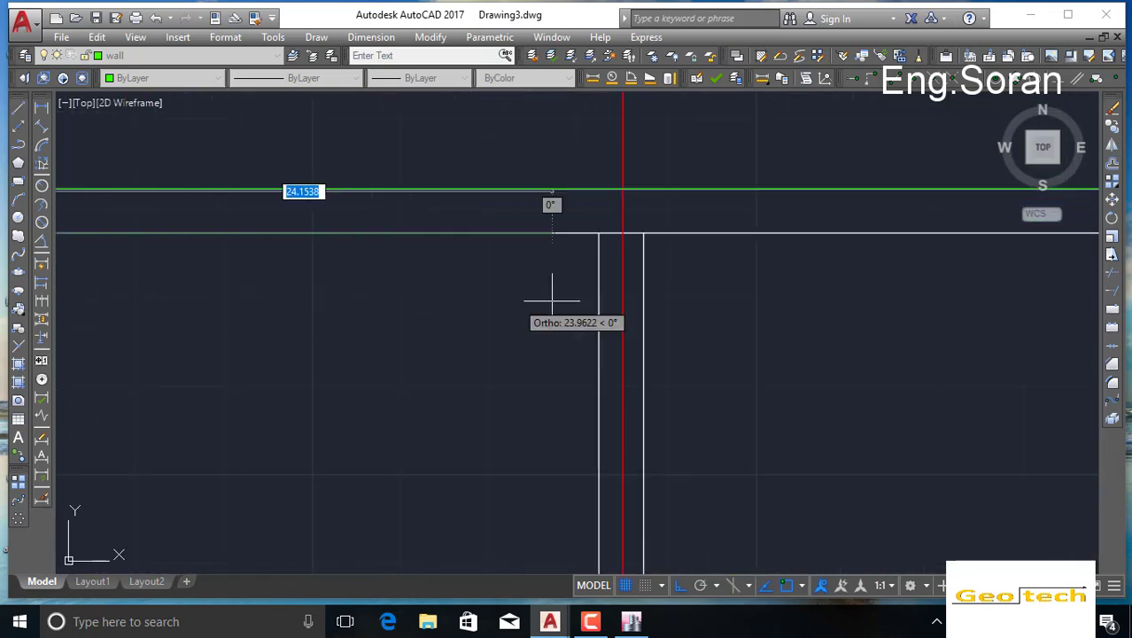
{"action": "mouse_move", "coordinate": [779, 297]}
{"action": "middle_mouse_down"}
{"action": "mouse_move", "coordinate": [322, 306]}
{"action": "mouse_move", "coordinate": [546, 316]}
{"action": "middle_mouse_up"}
{"action": "middle_click_drag", "start_coordinate": [823, 342], "coordinate": [350, 338]}
{"action": "middle_click_drag", "start_coordinate": [839, 366], "coordinate": [705, 370]}
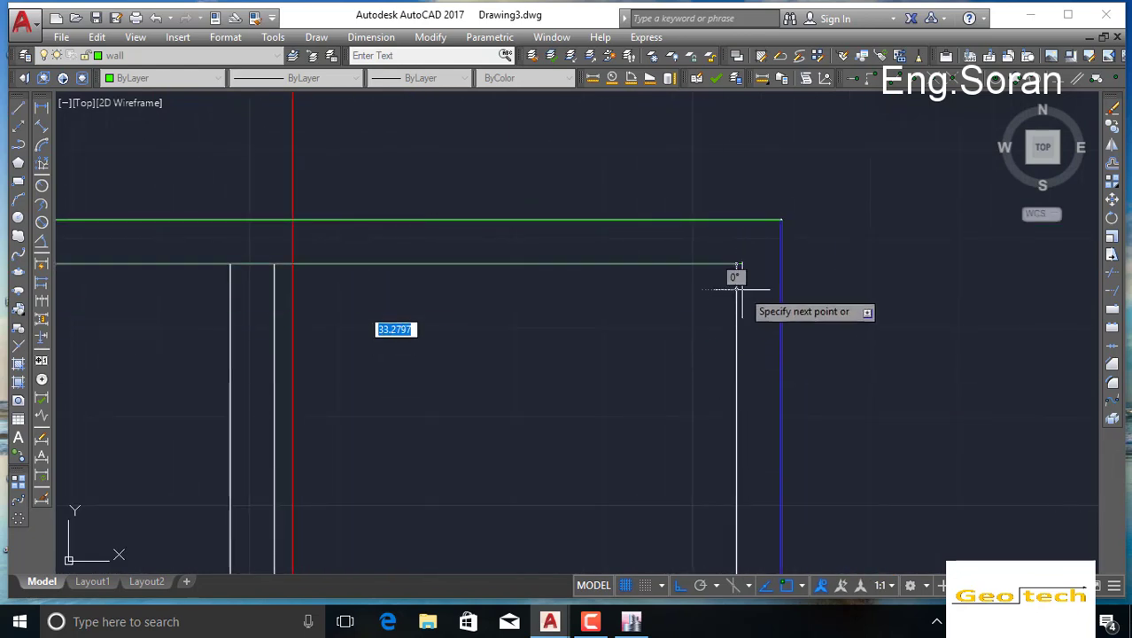
{"action": "scroll", "coordinate": [745, 268], "scroll_direction": "up", "scroll_amount": 4}
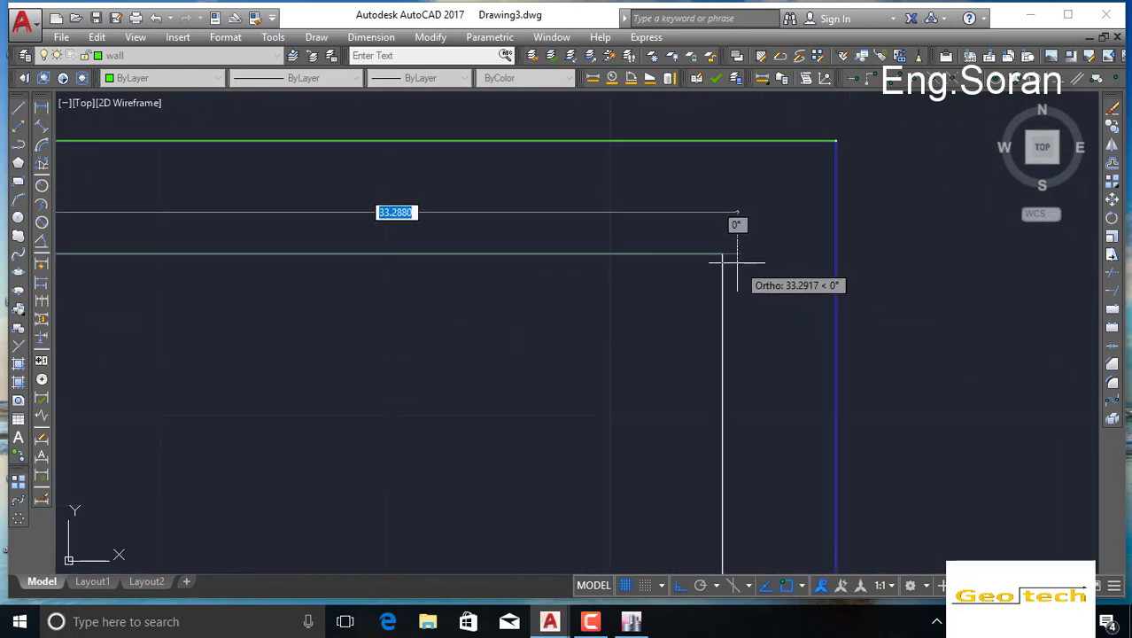
{"action": "left_click", "coordinate": [836, 254]}
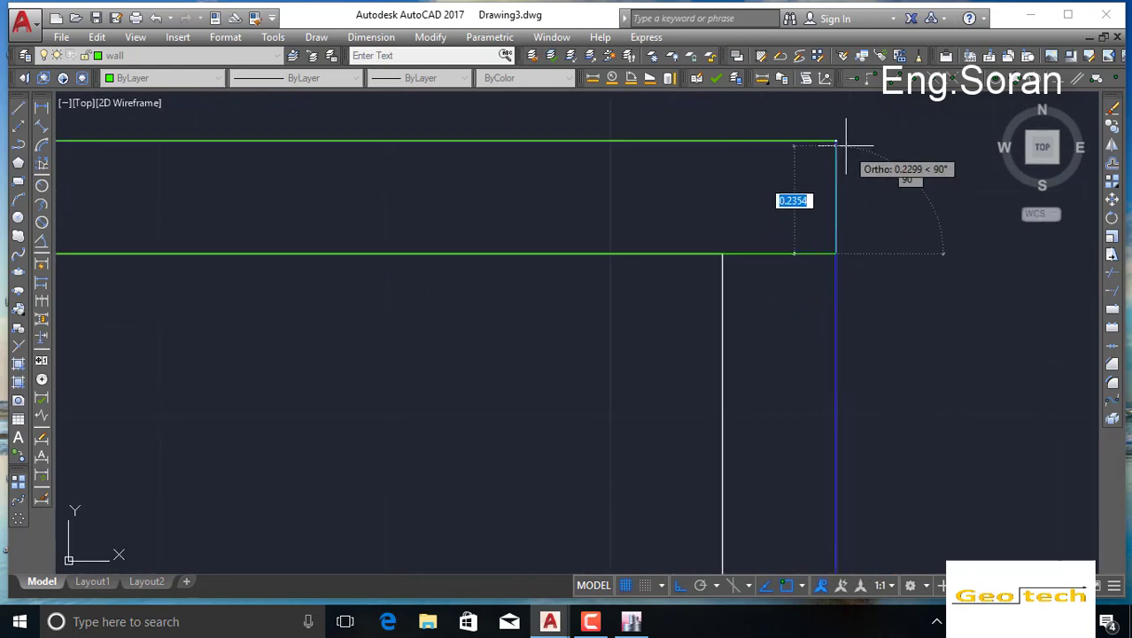
Step: Trace up the upper wall's right end to the starting corner and finish the polyline
{"action": "left_click", "coordinate": [837, 139]}
{"action": "right_click", "coordinate": [835, 139]}
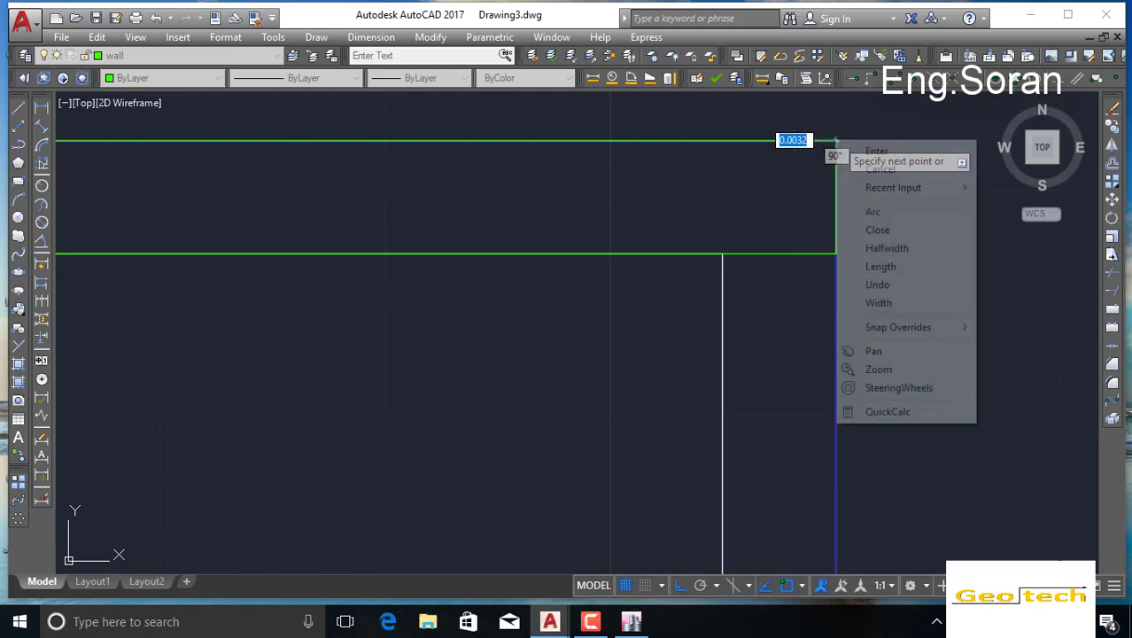
{"action": "left_click", "coordinate": [868, 152]}
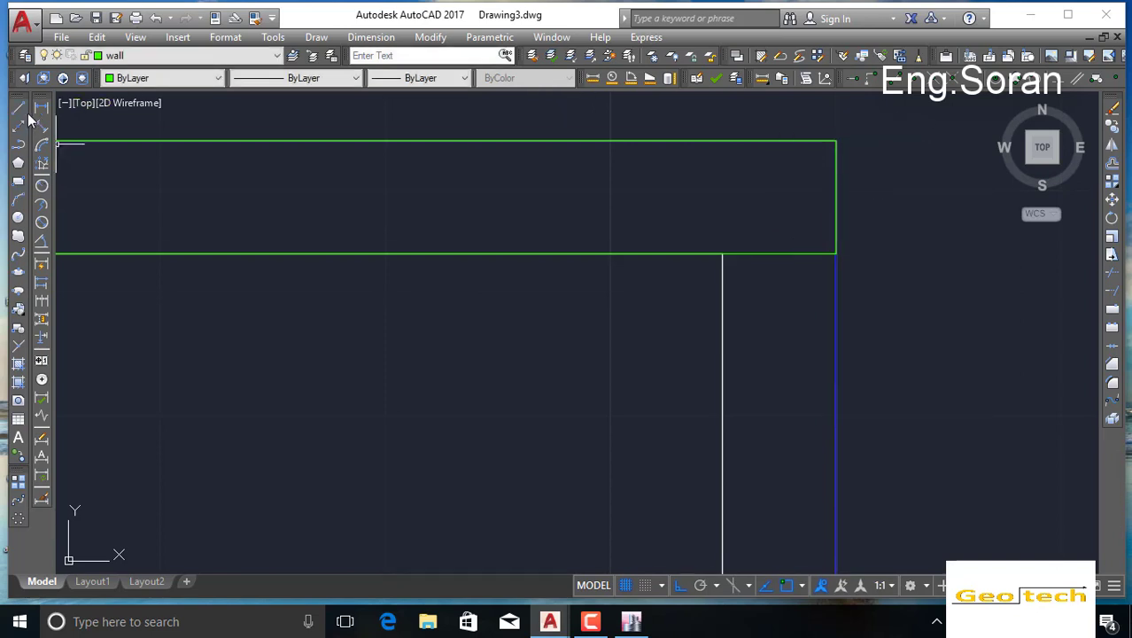
Step: Start a polyline at the upper wall's outer right corner and trace the slab's right edge down to its lower-right corner
{"action": "left_click", "coordinate": [21, 146]}
{"action": "scroll", "coordinate": [438, 261], "scroll_direction": "down", "scroll_amount": 4}
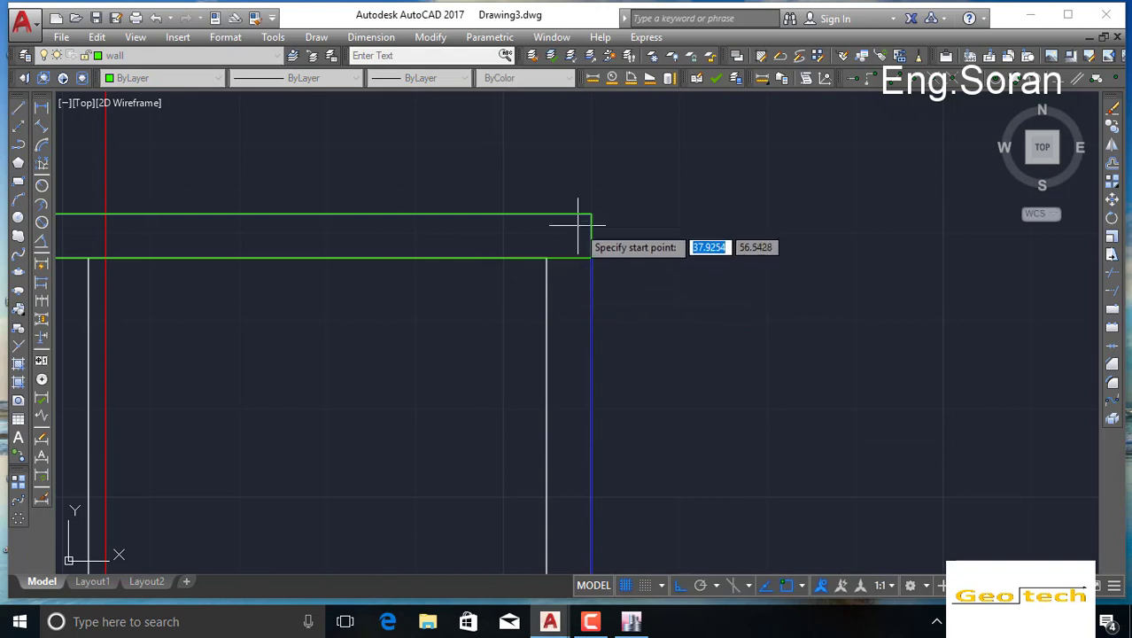
{"action": "left_click", "coordinate": [592, 212]}
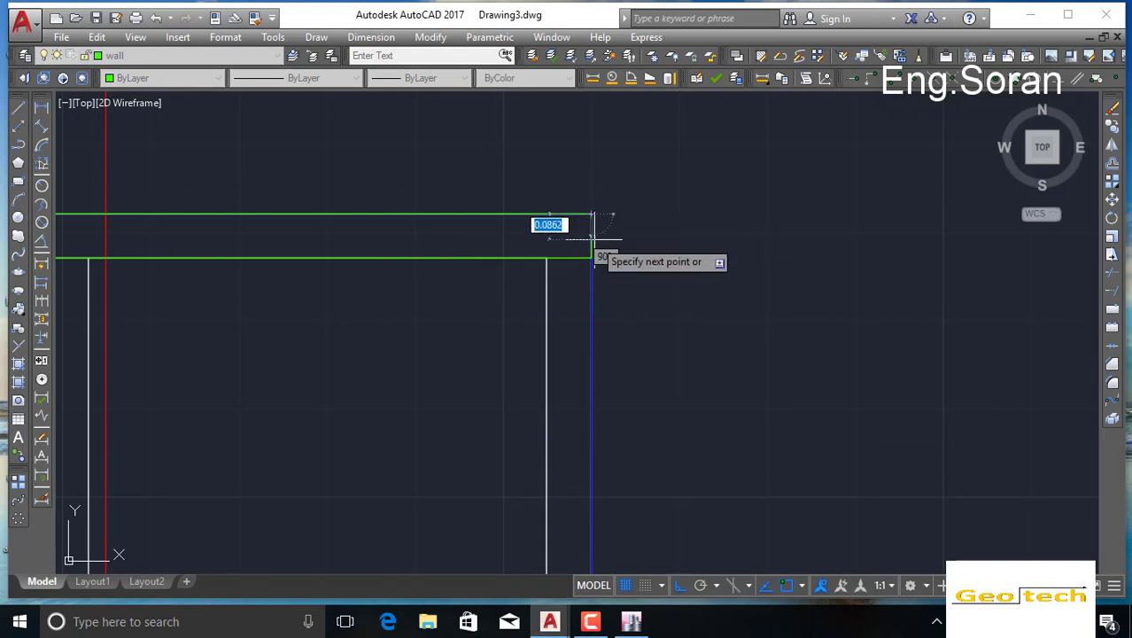
{"action": "middle_click_drag", "start_coordinate": [607, 397], "coordinate": [646, 178]}
{"action": "middle_click_drag", "start_coordinate": [647, 392], "coordinate": [635, 195]}
{"action": "mouse_move", "coordinate": [637, 328]}
{"action": "middle_mouse_down"}
{"action": "mouse_move", "coordinate": [632, 194]}
{"action": "mouse_move", "coordinate": [626, 275]}
{"action": "mouse_move", "coordinate": [637, 230]}
{"action": "middle_mouse_up"}
{"action": "scroll", "coordinate": [626, 255], "scroll_direction": "down", "scroll_amount": 6}
{"action": "middle_click_drag", "start_coordinate": [655, 355], "coordinate": [657, 197]}
{"action": "middle_click_drag", "start_coordinate": [658, 382], "coordinate": [669, 97]}
{"action": "middle_click_drag", "start_coordinate": [631, 388], "coordinate": [646, 97]}
{"action": "mouse_move", "coordinate": [680, 381]}
{"action": "middle_mouse_down"}
{"action": "mouse_move", "coordinate": [673, 100]}
{"action": "mouse_move", "coordinate": [689, 183]}
{"action": "mouse_move", "coordinate": [688, 141]}
{"action": "middle_mouse_up"}
{"action": "middle_click_drag", "start_coordinate": [688, 379], "coordinate": [692, 128]}
{"action": "middle_click_drag", "start_coordinate": [696, 366], "coordinate": [697, 263]}
{"action": "scroll", "coordinate": [677, 277], "scroll_direction": "up", "scroll_amount": 6}
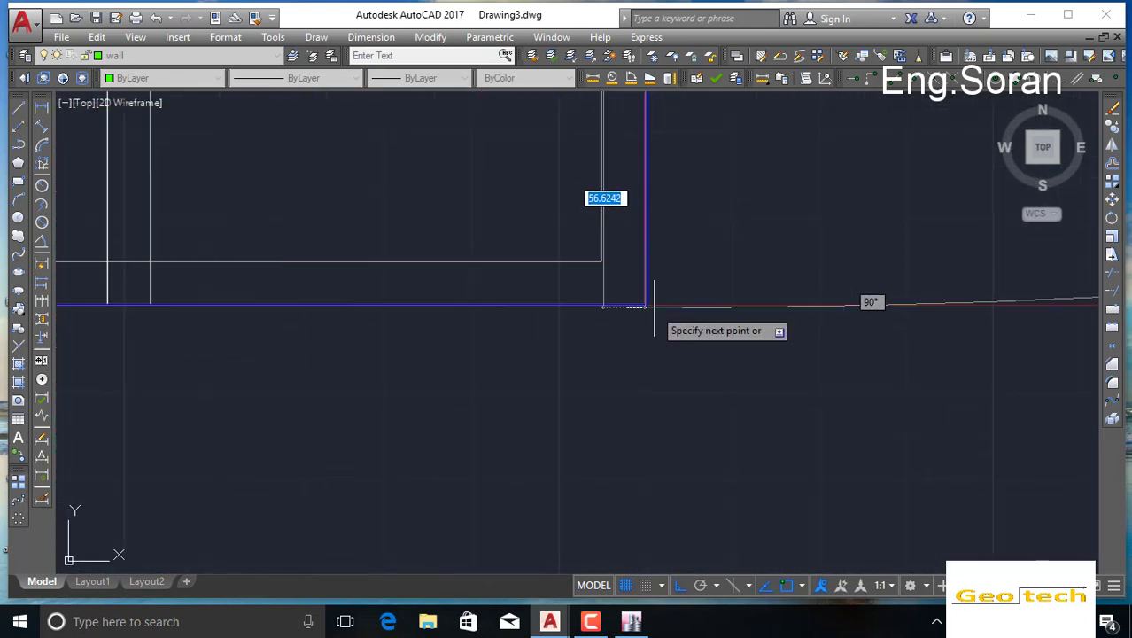
{"action": "scroll", "coordinate": [653, 307], "scroll_direction": "up", "scroll_amount": 6}
{"action": "scroll", "coordinate": [610, 292], "scroll_direction": "down", "scroll_amount": 5}
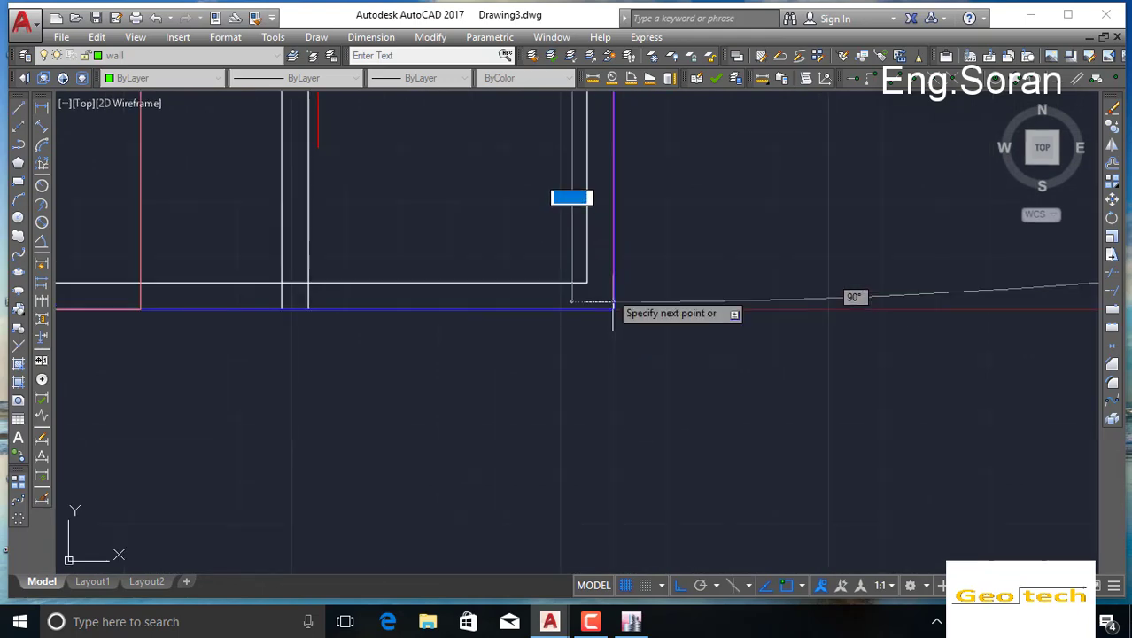
{"action": "scroll", "coordinate": [600, 186], "scroll_direction": "up", "scroll_amount": 5}
{"action": "scroll", "coordinate": [676, 353], "scroll_direction": "up", "scroll_amount": 8}
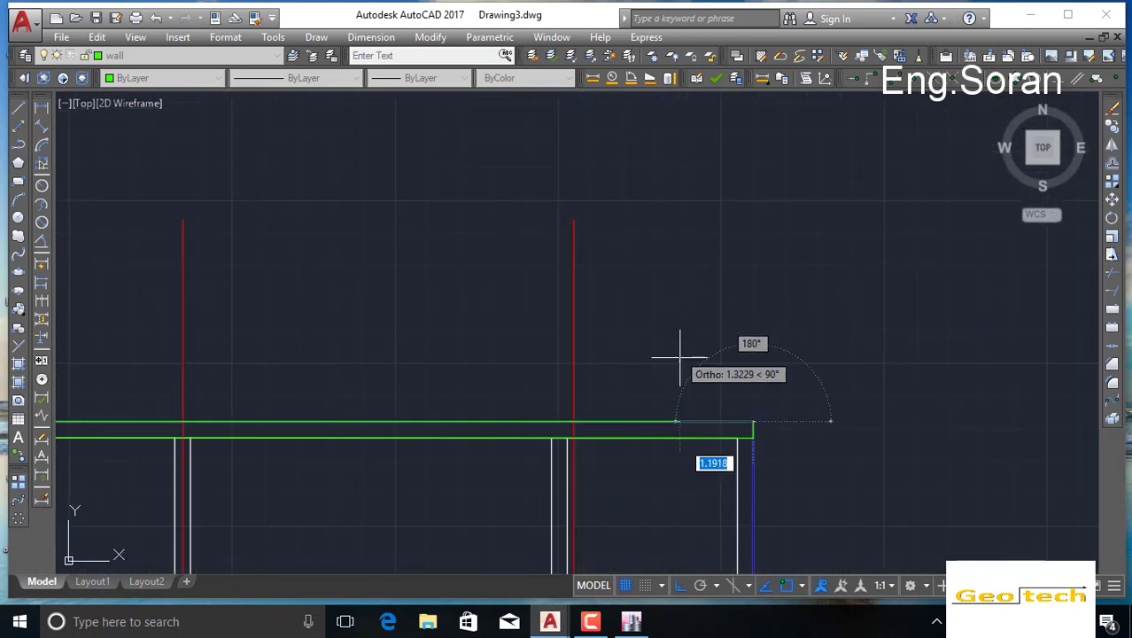
{"action": "scroll", "coordinate": [771, 330], "scroll_direction": "up", "scroll_amount": 3}
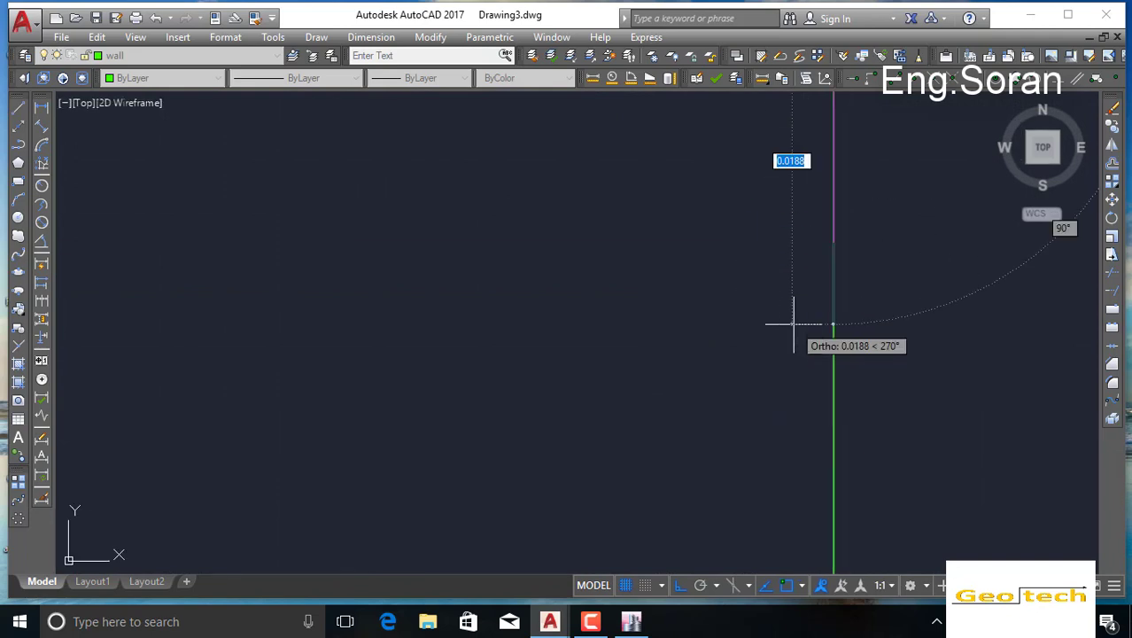
{"action": "scroll", "coordinate": [845, 314], "scroll_direction": "up", "scroll_amount": 5}
{"action": "scroll", "coordinate": [754, 328], "scroll_direction": "up", "scroll_amount": 5}
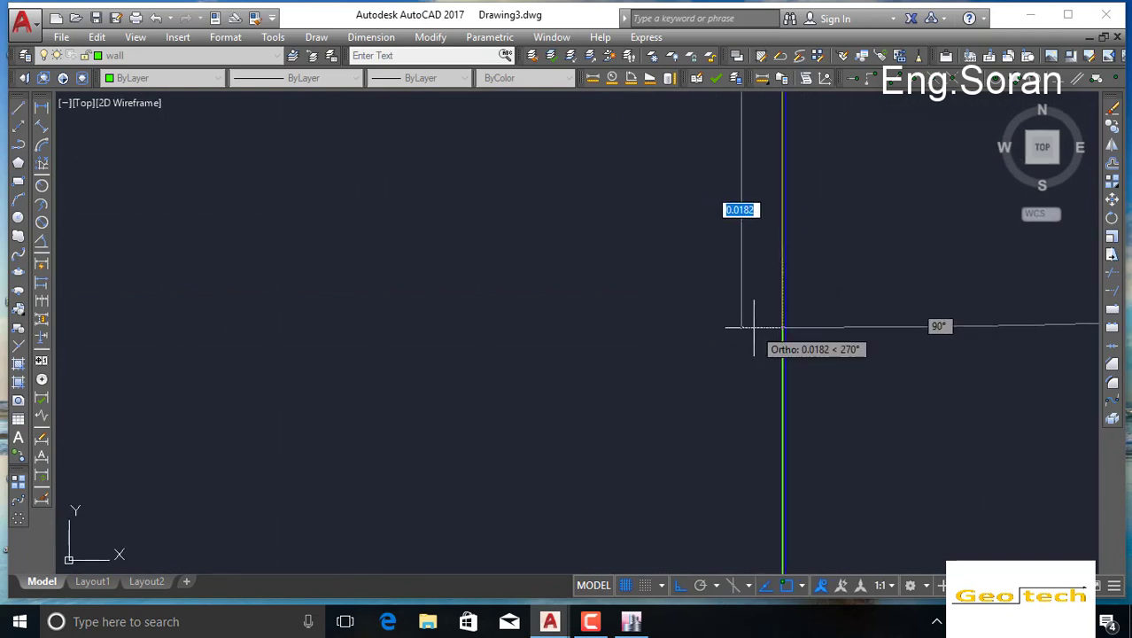
{"action": "scroll", "coordinate": [728, 341], "scroll_direction": "down", "scroll_amount": 5}
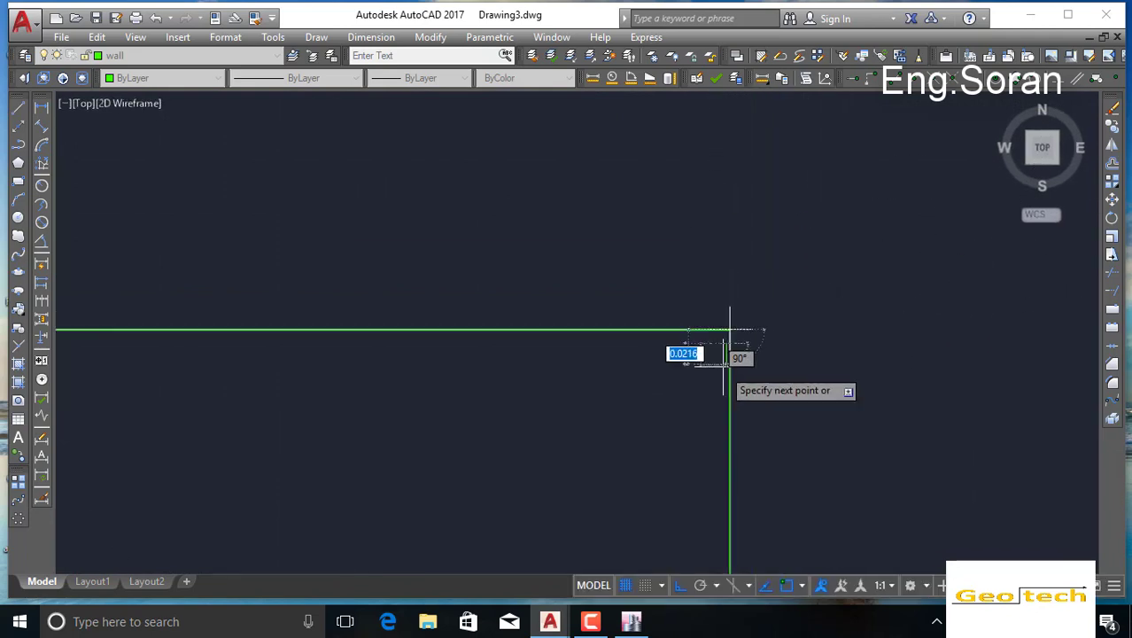
{"action": "scroll", "coordinate": [726, 354], "scroll_direction": "down", "scroll_amount": 10}
{"action": "middle_click_drag", "start_coordinate": [689, 355], "coordinate": [669, 240]}
{"action": "middle_click_drag", "start_coordinate": [683, 531], "coordinate": [732, 273]}
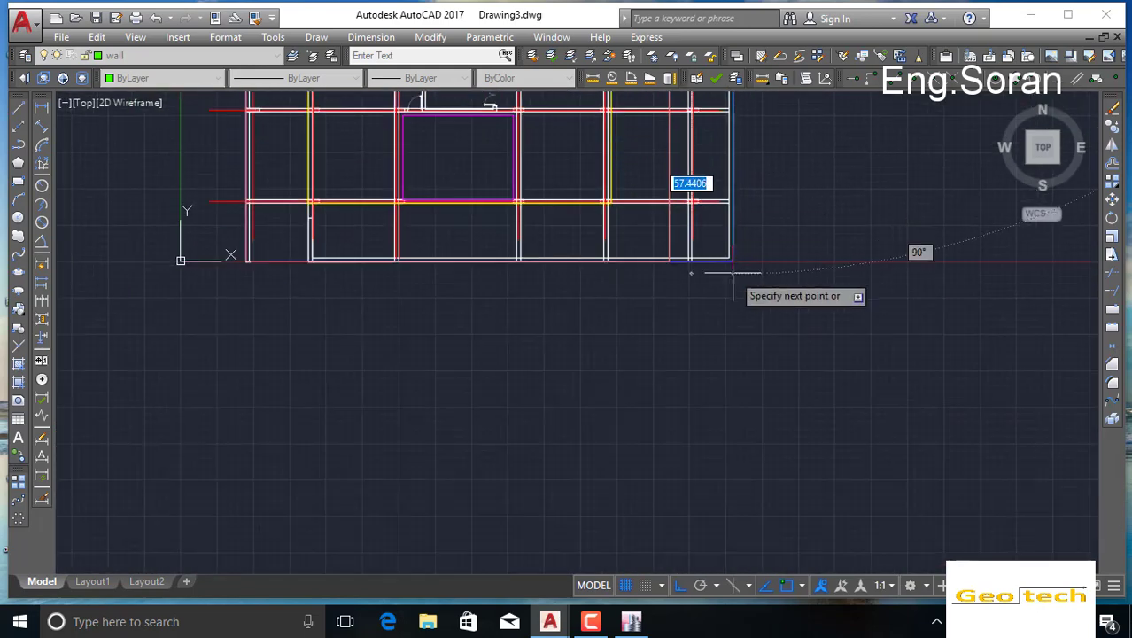
{"action": "scroll", "coordinate": [732, 273], "scroll_direction": "up", "scroll_amount": 5}
{"action": "scroll", "coordinate": [695, 350], "scroll_direction": "up", "scroll_amount": 4}
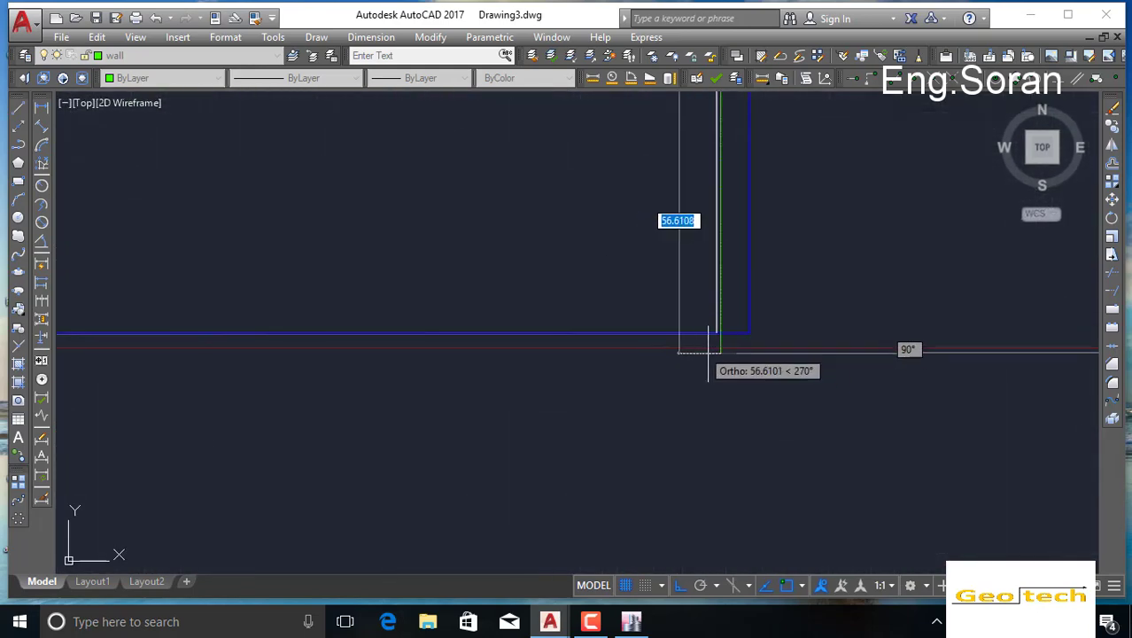
{"action": "scroll", "coordinate": [719, 334], "scroll_direction": "up", "scroll_amount": 4}
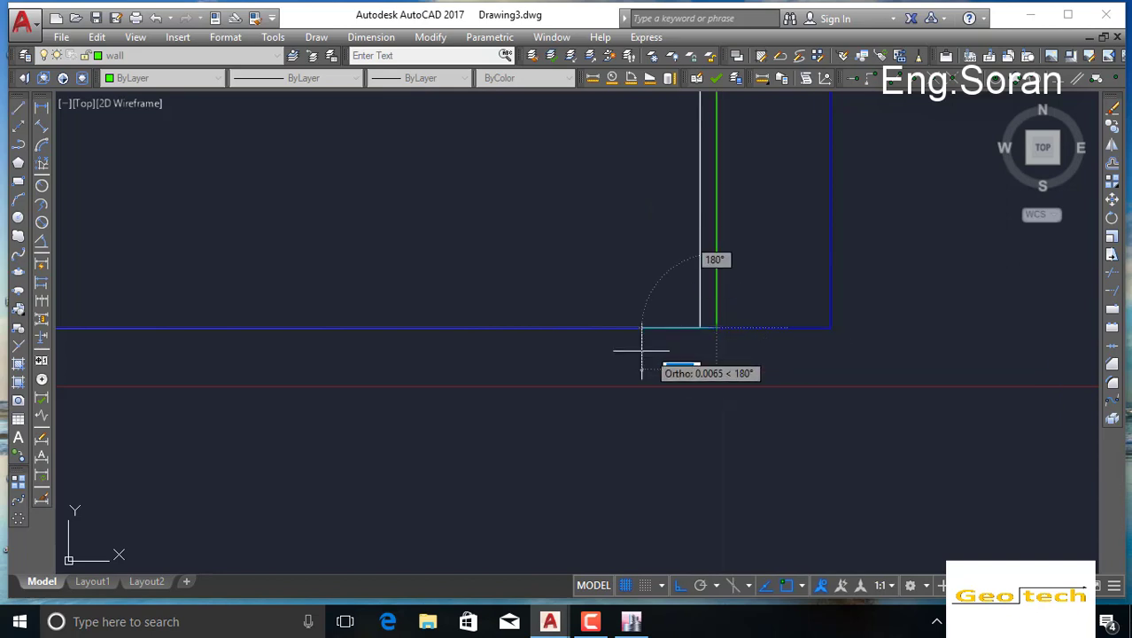
Step: Continue the polyline 0.25 to the left along the slab's lower edge to set the right wall's thickness
{"action": "type", "text": ".2"}
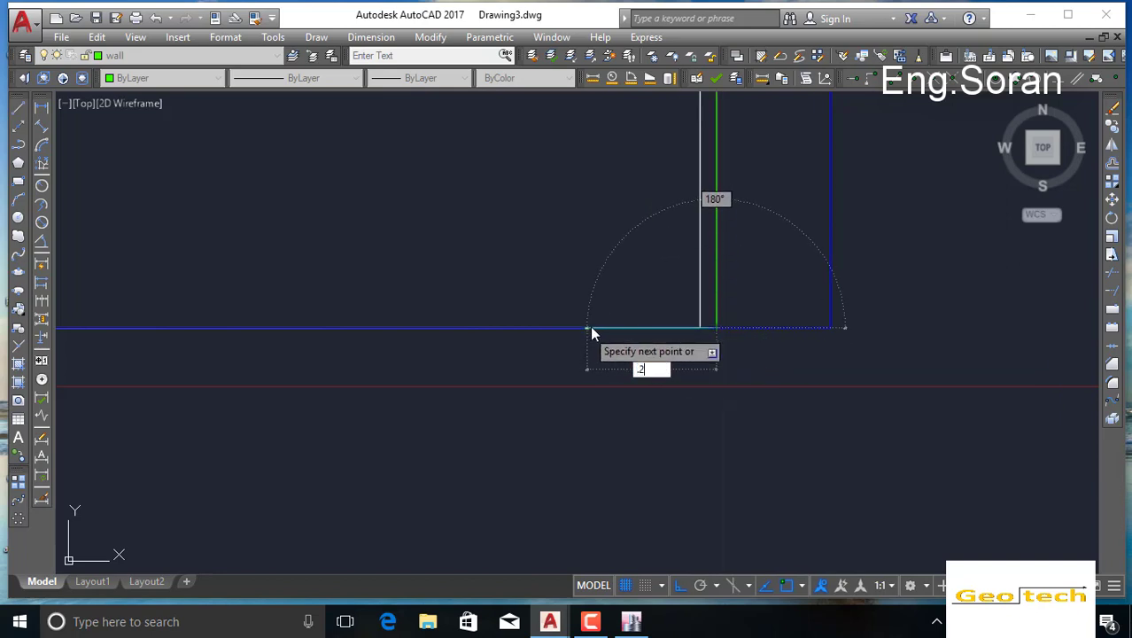
{"action": "type", "text": "5"}
{"action": "key", "text": "Return"}
Step: Trace the right wall's inner face up to the slab's upper edge and finish the polyline back at the starting corner
{"action": "scroll", "coordinate": [446, 296], "scroll_direction": "down", "scroll_amount": 5}
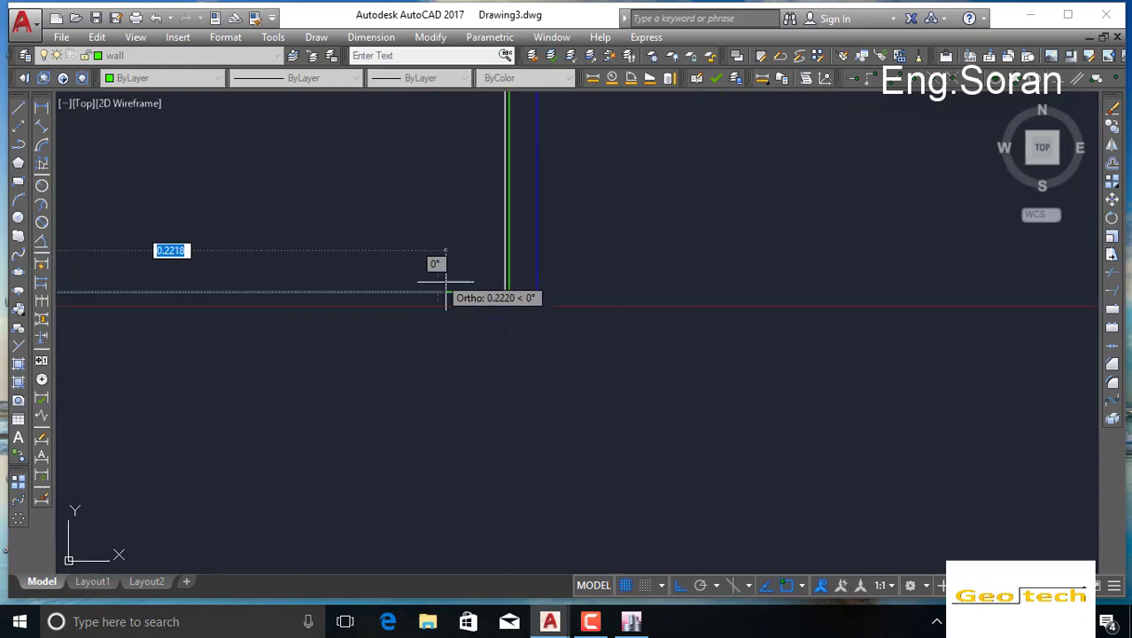
{"action": "scroll", "coordinate": [375, 279], "scroll_direction": "down", "scroll_amount": 8}
{"action": "middle_click_drag", "start_coordinate": [308, 270], "coordinate": [798, 536]}
{"action": "scroll", "coordinate": [779, 210], "scroll_direction": "down", "scroll_amount": 6}
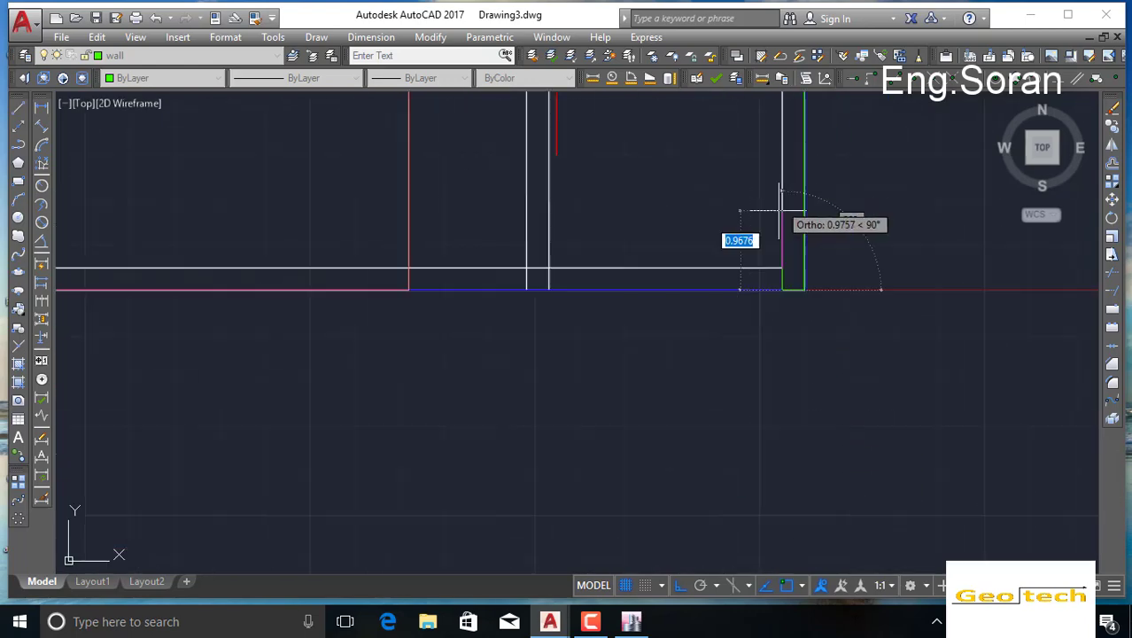
{"action": "scroll", "coordinate": [780, 210], "scroll_direction": "down", "scroll_amount": 4}
{"action": "middle_click_drag", "start_coordinate": [771, 191], "coordinate": [732, 556]}
{"action": "middle_click_drag", "start_coordinate": [728, 274], "coordinate": [698, 472]}
{"action": "middle_click_drag", "start_coordinate": [695, 253], "coordinate": [708, 446]}
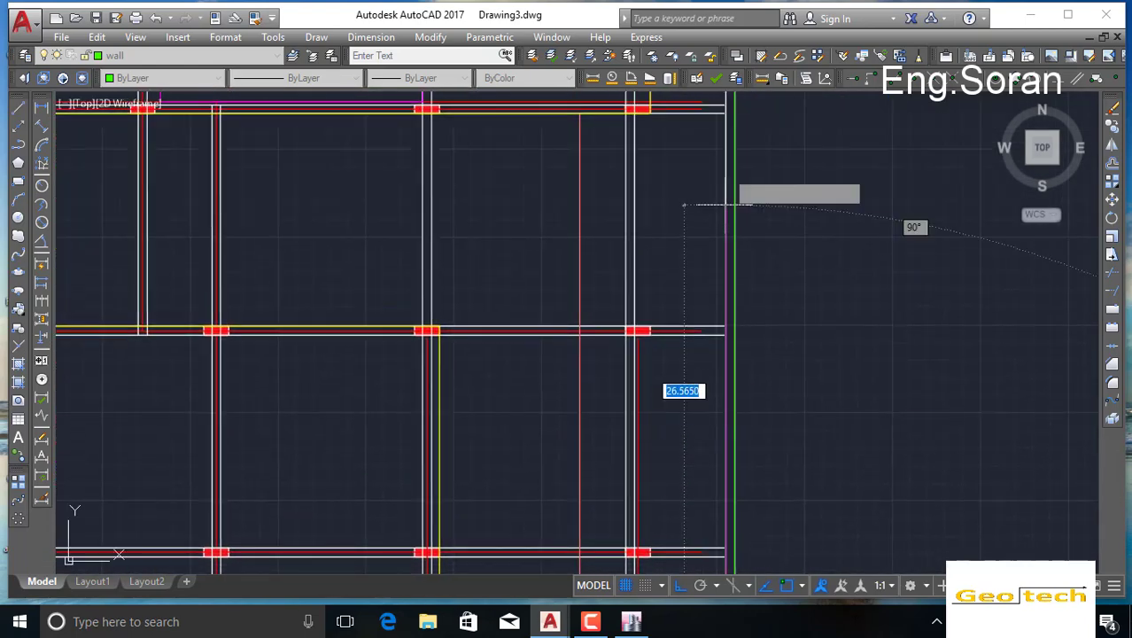
{"action": "middle_click_drag", "start_coordinate": [725, 204], "coordinate": [735, 425]}
{"action": "middle_click_drag", "start_coordinate": [712, 222], "coordinate": [723, 427]}
{"action": "middle_click_drag", "start_coordinate": [746, 138], "coordinate": [727, 456]}
{"action": "middle_click_drag", "start_coordinate": [722, 218], "coordinate": [706, 458]}
{"action": "middle_click_drag", "start_coordinate": [702, 296], "coordinate": [700, 365]}
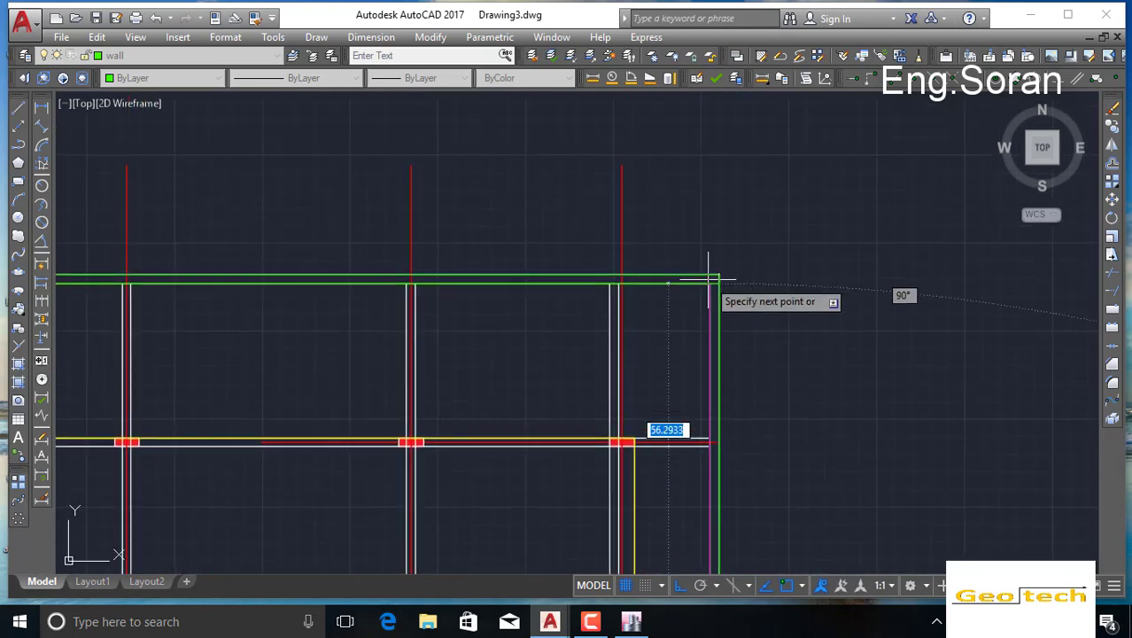
{"action": "scroll", "coordinate": [708, 280], "scroll_direction": "up", "scroll_amount": 5}
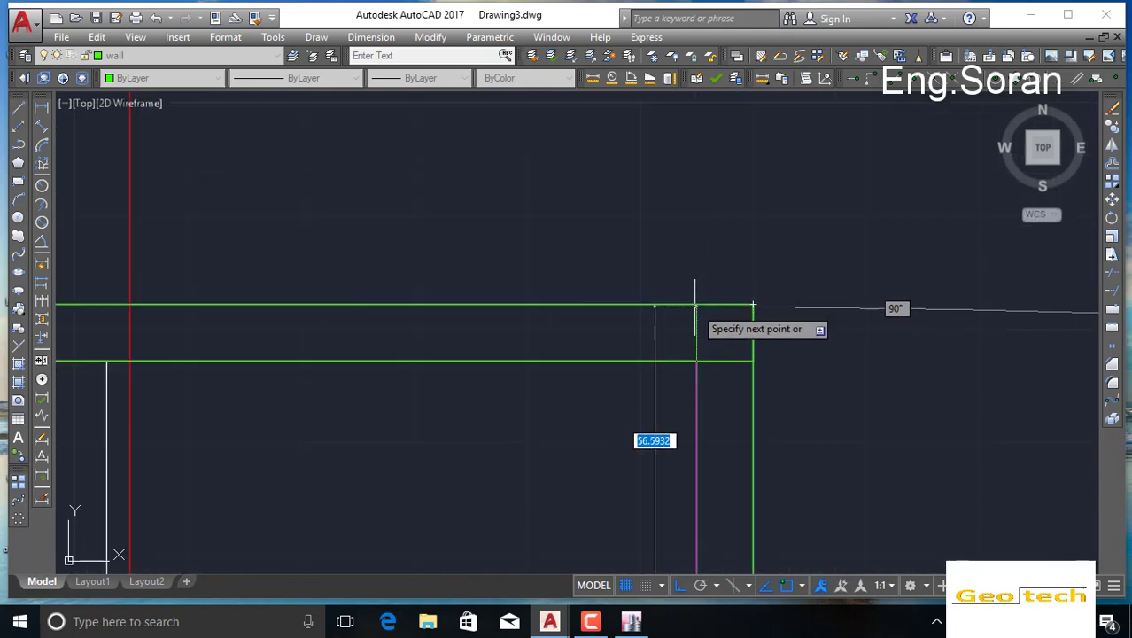
{"action": "left_click", "coordinate": [696, 305]}
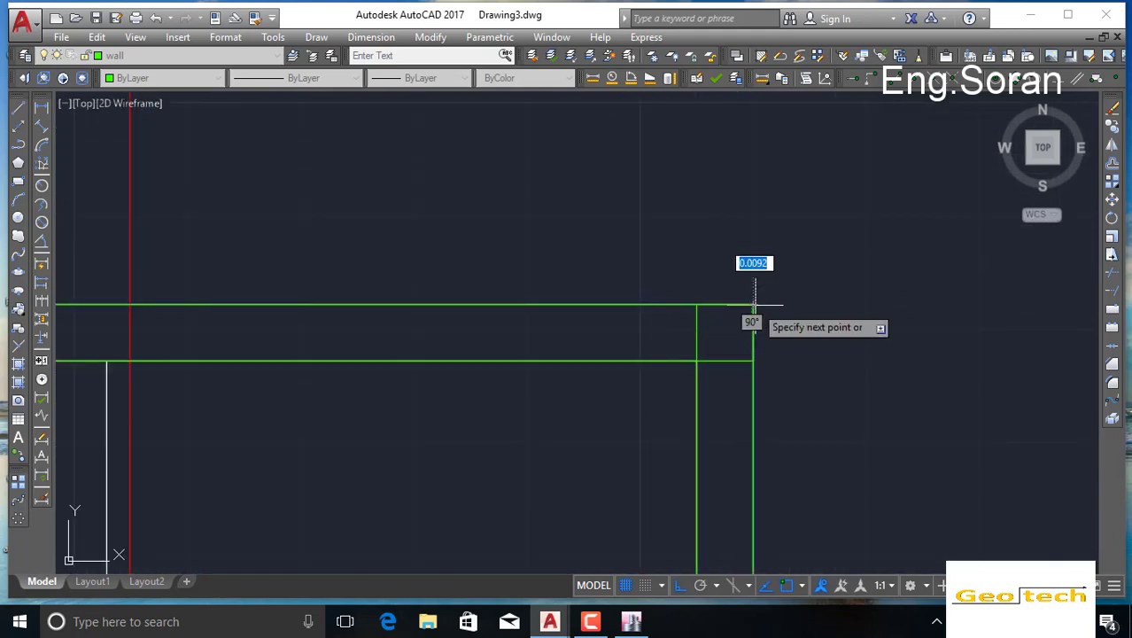
{"action": "right_click", "coordinate": [753, 305]}
{"action": "left_click", "coordinate": [762, 316]}
Step: Start a polyline at the right wall's lower outer corner and trace the slab's lower edge left to the outer face of the second vertical beam
{"action": "scroll", "coordinate": [737, 316], "scroll_direction": "down", "scroll_amount": 8}
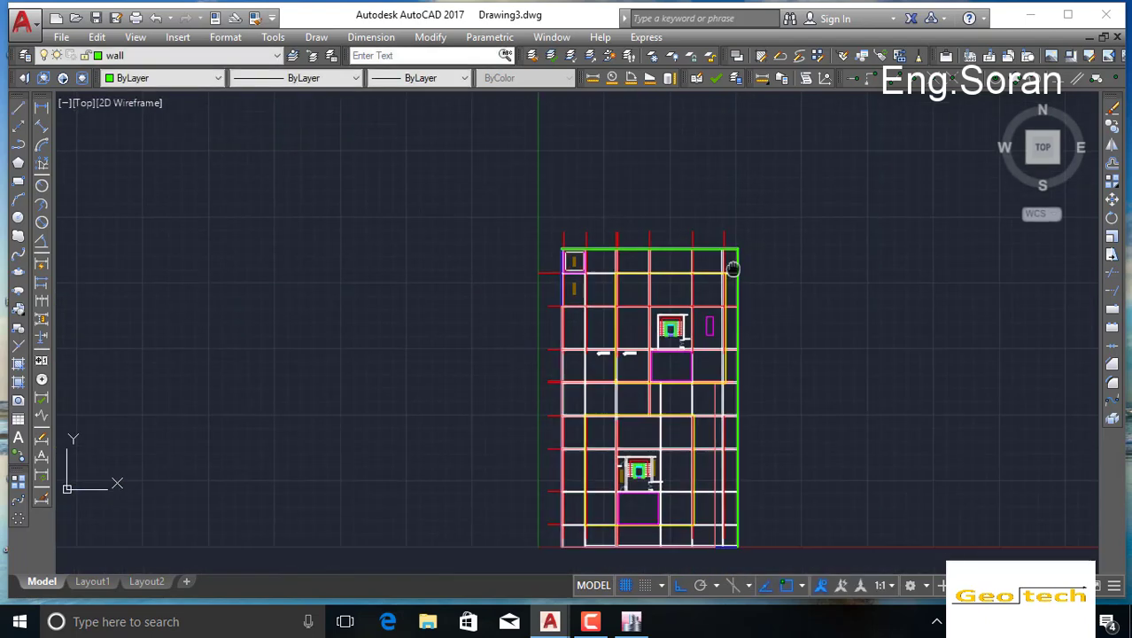
{"action": "left_click", "coordinate": [39, 158]}
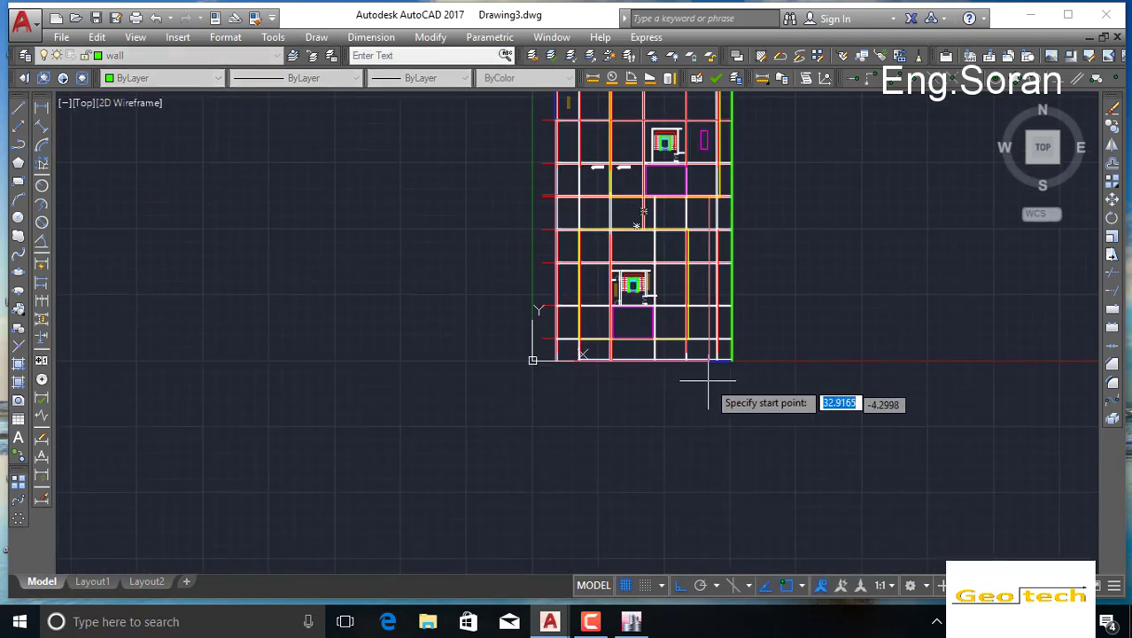
{"action": "scroll", "coordinate": [735, 381], "scroll_direction": "up", "scroll_amount": 5}
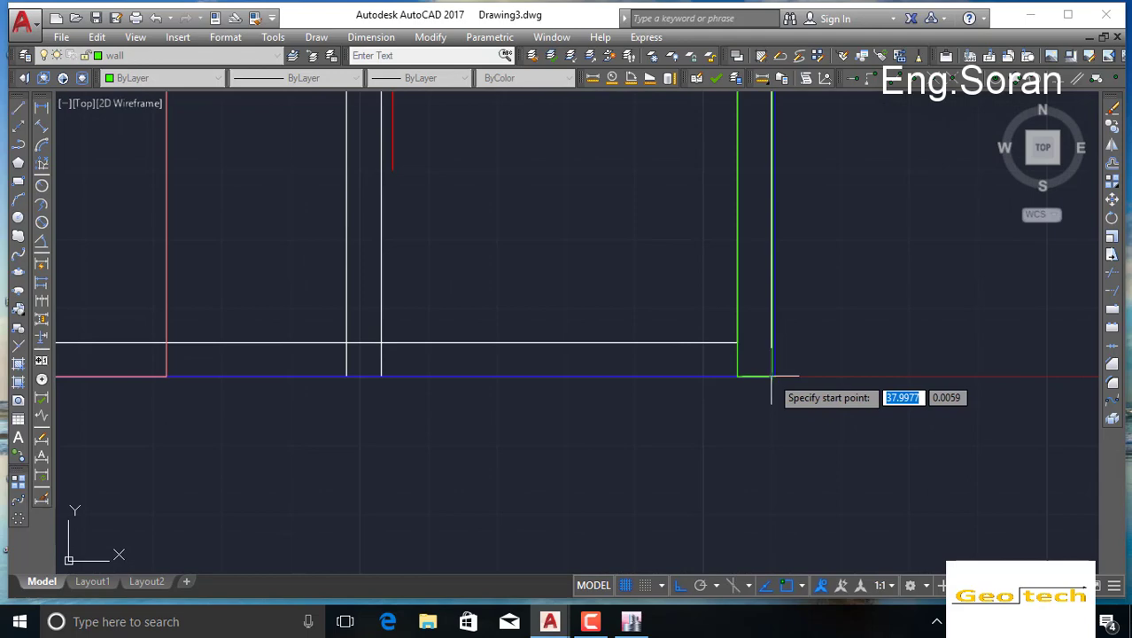
{"action": "scroll", "coordinate": [772, 376], "scroll_direction": "up", "scroll_amount": 4}
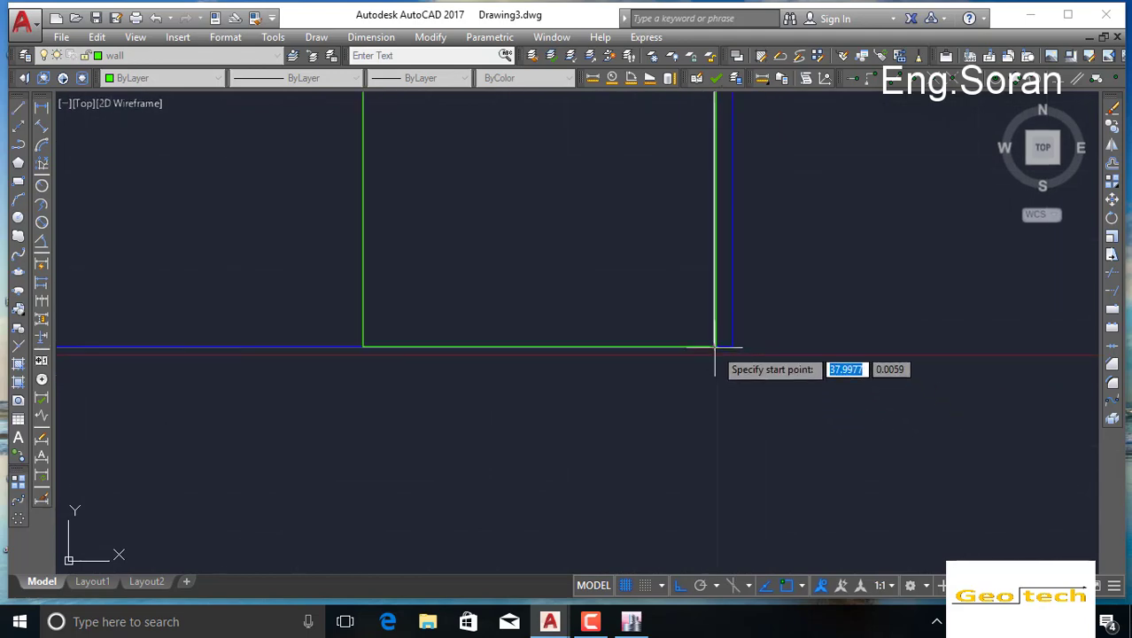
{"action": "left_click", "coordinate": [716, 352]}
{"action": "scroll", "coordinate": [682, 431], "scroll_direction": "down", "scroll_amount": 6}
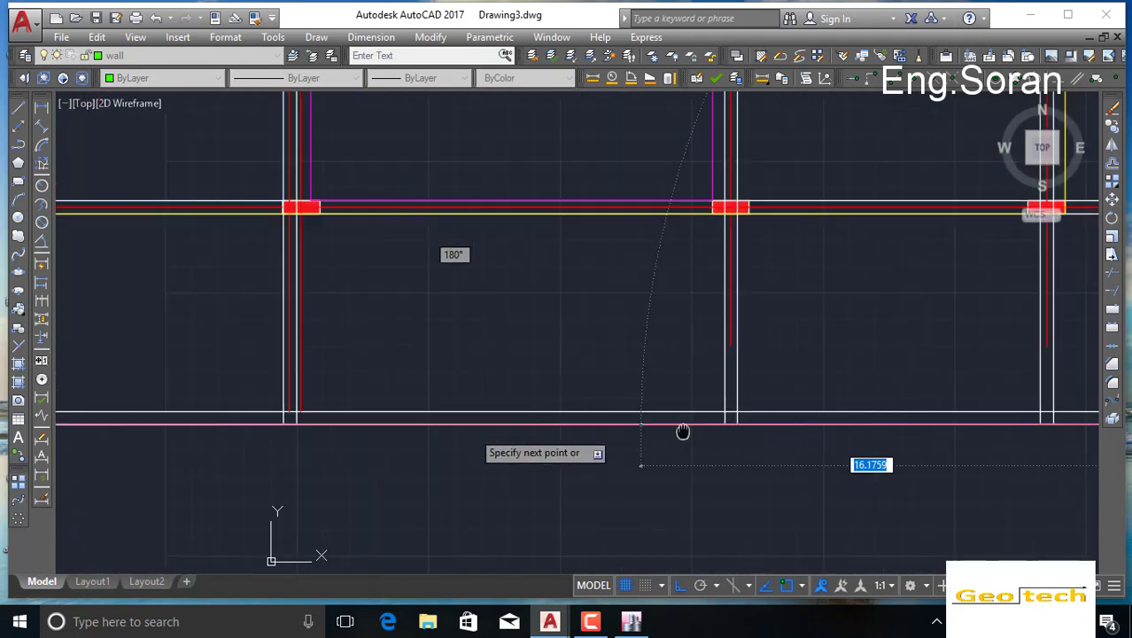
{"action": "middle_click_drag", "start_coordinate": [683, 431], "coordinate": [841, 431]}
{"action": "middle_click_drag", "start_coordinate": [312, 432], "coordinate": [879, 429]}
{"action": "scroll", "coordinate": [472, 420], "scroll_direction": "up", "scroll_amount": 4}
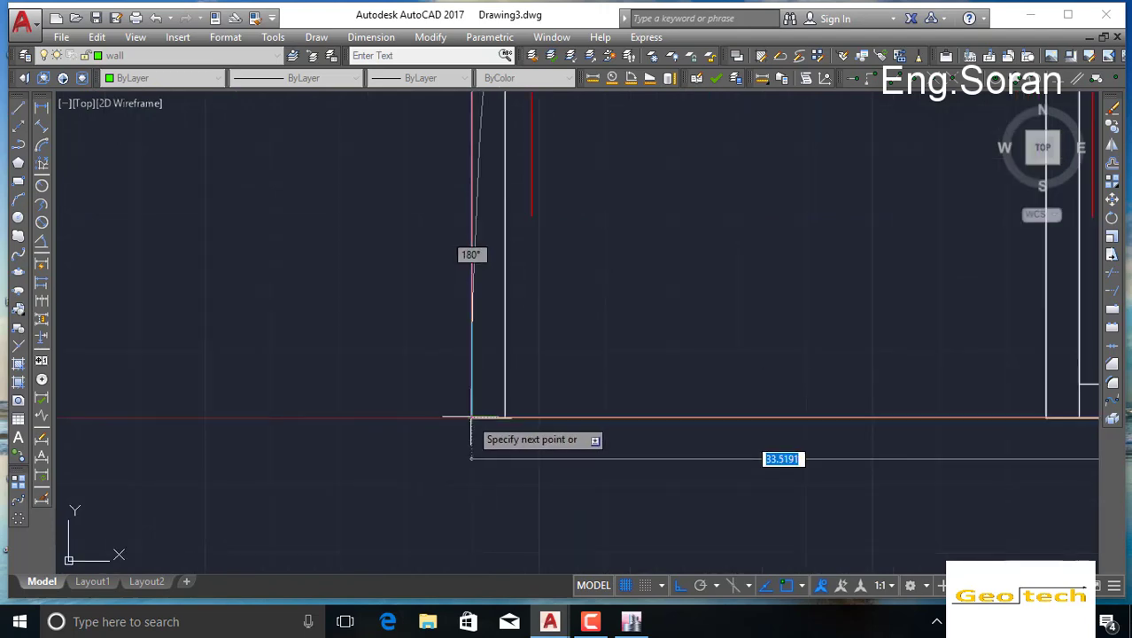
{"action": "scroll", "coordinate": [607, 425], "scroll_direction": "down", "scroll_amount": 3}
{"action": "scroll", "coordinate": [673, 425], "scroll_direction": "down", "scroll_amount": 2}
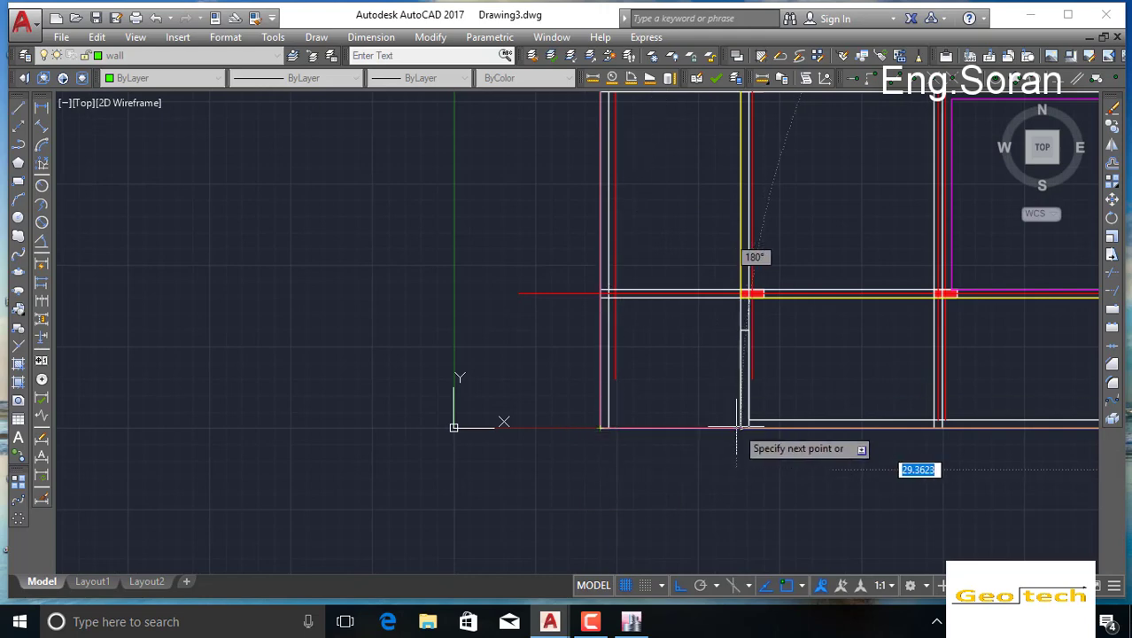
{"action": "scroll", "coordinate": [743, 433], "scroll_direction": "up", "scroll_amount": 4}
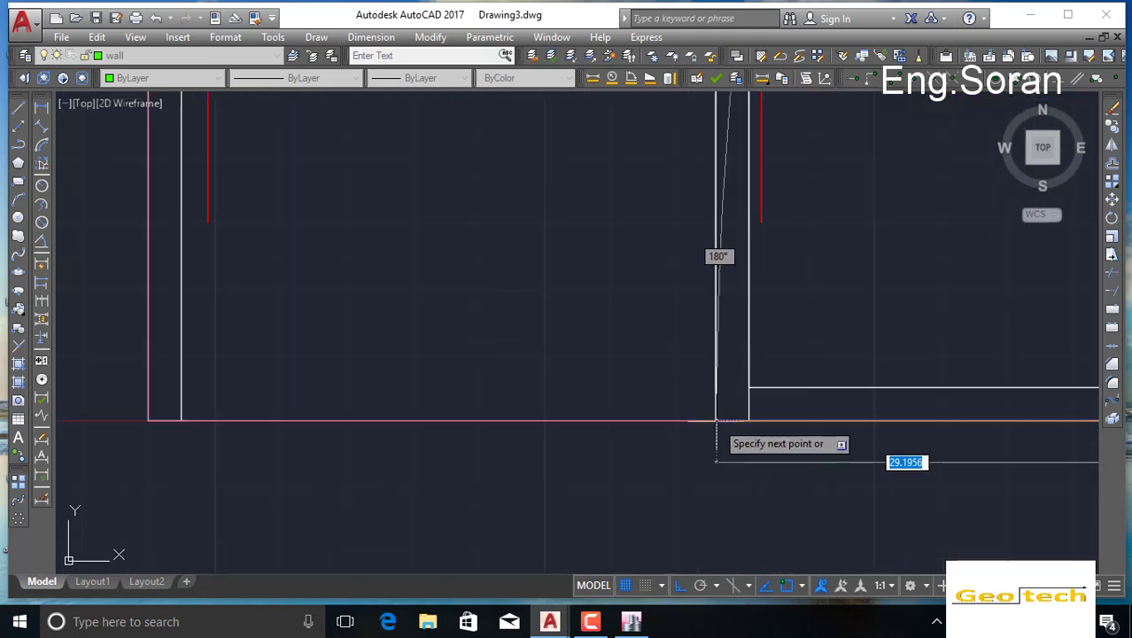
{"action": "left_click", "coordinate": [716, 421]}
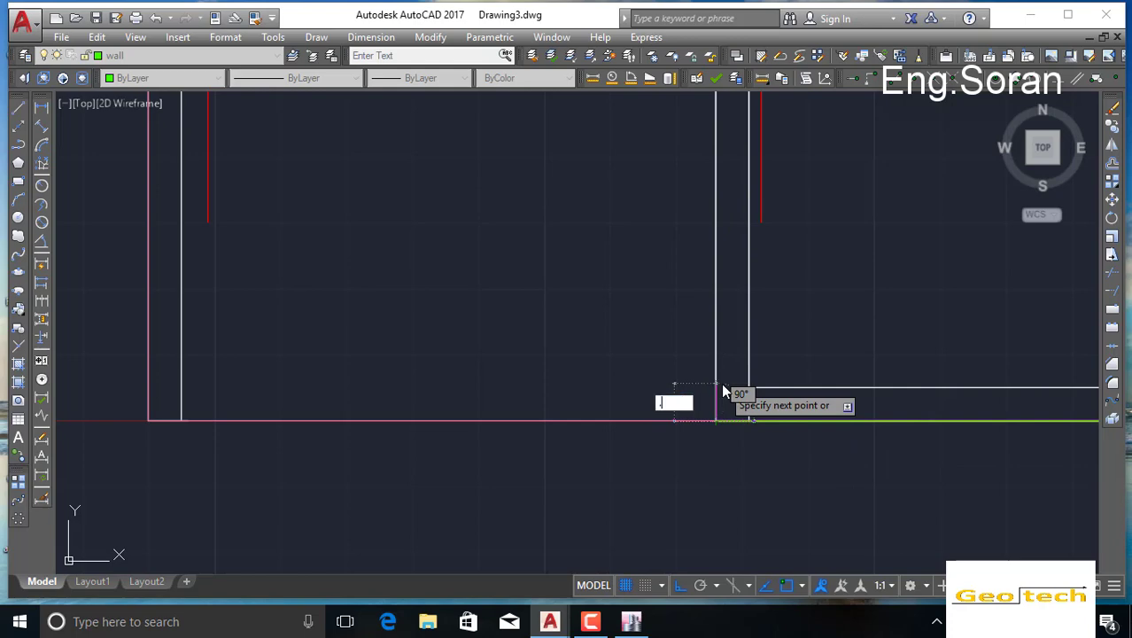
Step: Continue the polyline 0.3 upward, and run it right along the lower wall's inner face to the slab's right edge
{"action": "type", "text": ".3"}
{"action": "key", "text": "Return"}
{"action": "scroll", "coordinate": [1027, 387], "scroll_direction": "down", "scroll_amount": 4}
{"action": "mouse_move", "coordinate": [1033, 390]}
{"action": "middle_mouse_down"}
{"action": "mouse_move", "coordinate": [599, 379]}
{"action": "mouse_move", "coordinate": [677, 374]}
{"action": "mouse_move", "coordinate": [833, 331]}
{"action": "mouse_move", "coordinate": [556, 415]}
{"action": "middle_mouse_up"}
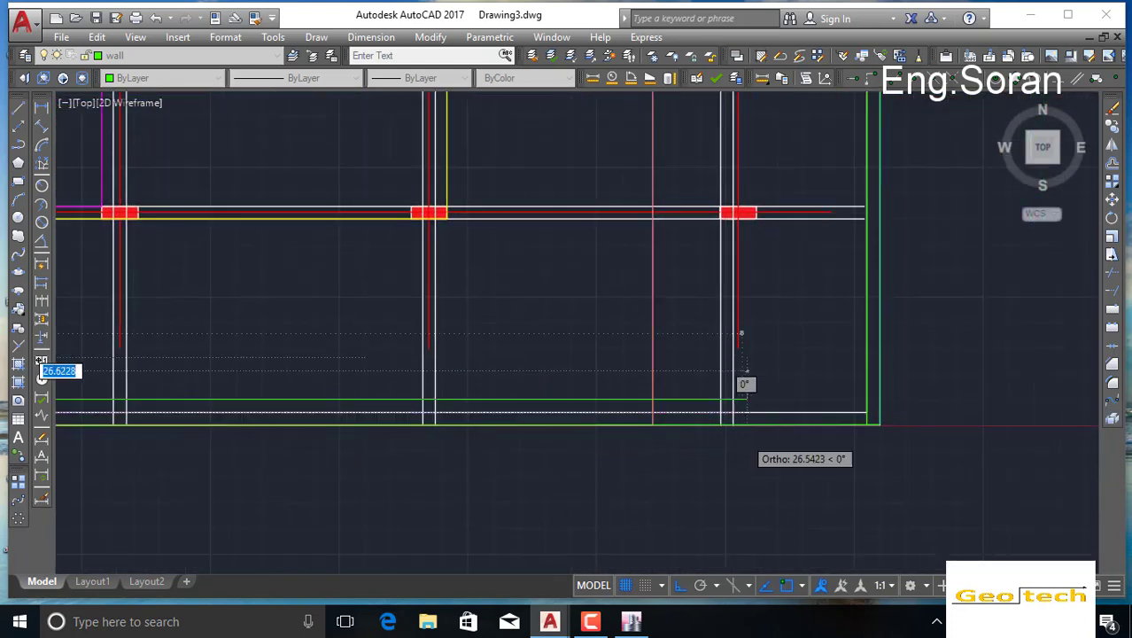
{"action": "scroll", "coordinate": [792, 431], "scroll_direction": "up", "scroll_amount": 6}
{"action": "middle_click_drag", "start_coordinate": [945, 381], "coordinate": [484, 402]}
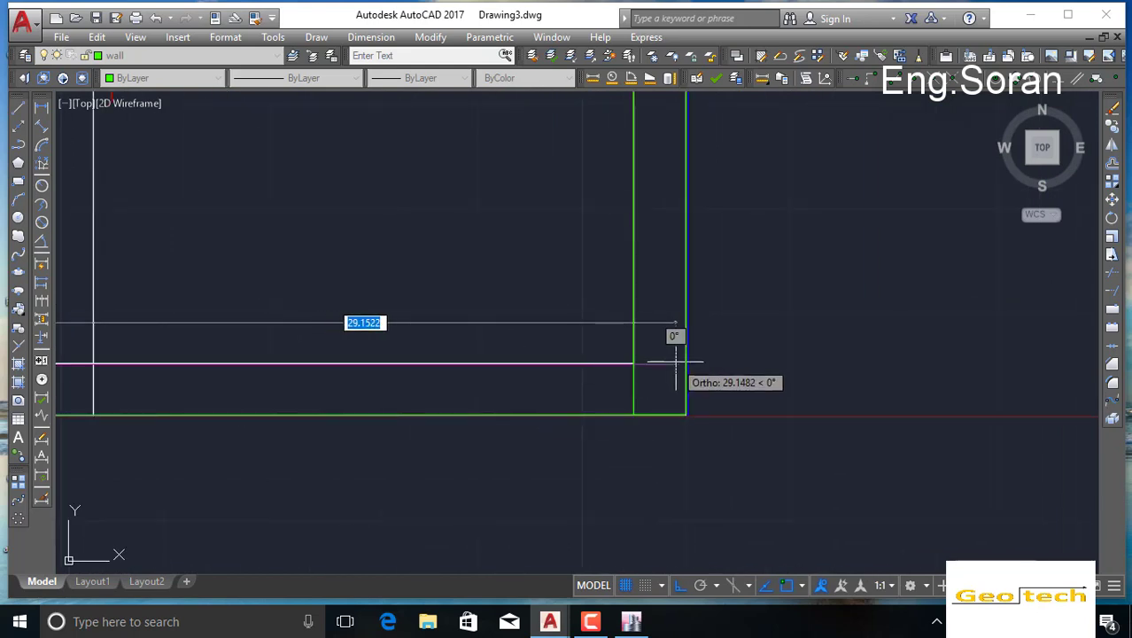
{"action": "scroll", "coordinate": [678, 372], "scroll_direction": "up", "scroll_amount": 5}
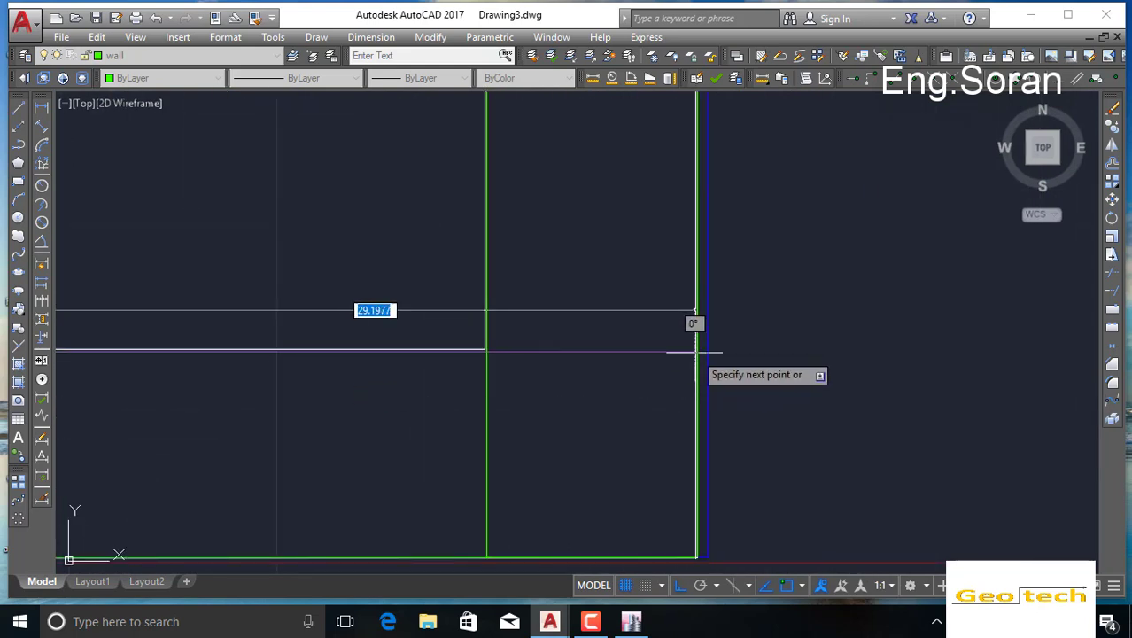
{"action": "left_click", "coordinate": [695, 351]}
Step: Trace down the lower wall's right end to the starting corner and finish the polyline
{"action": "scroll", "coordinate": [706, 557], "scroll_direction": "up", "scroll_amount": 6}
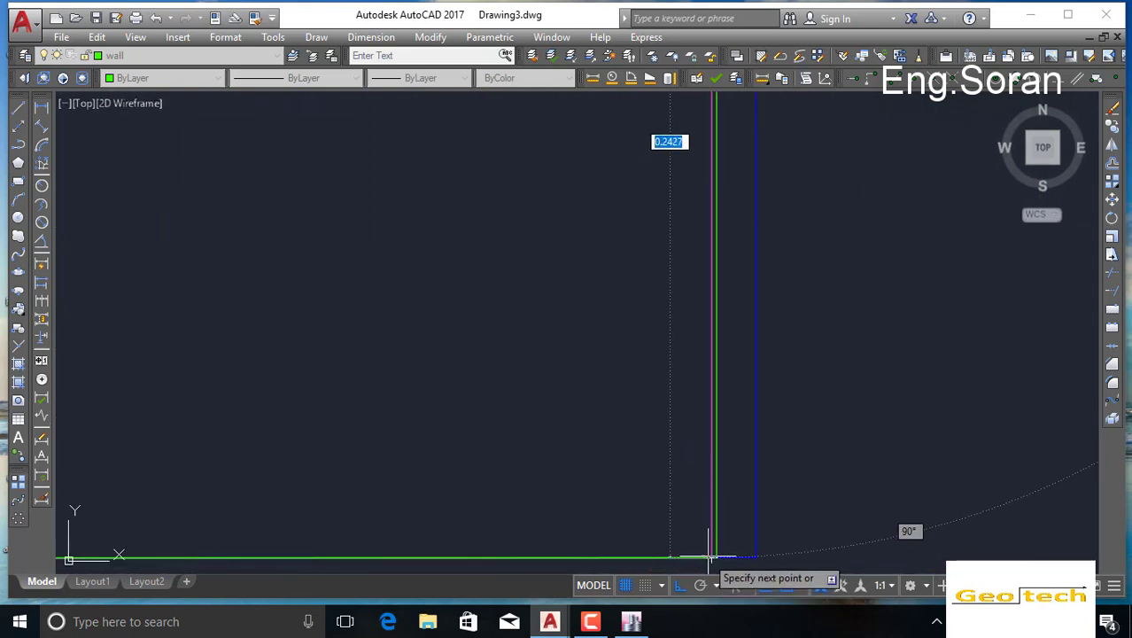
{"action": "right_click", "coordinate": [711, 559]}
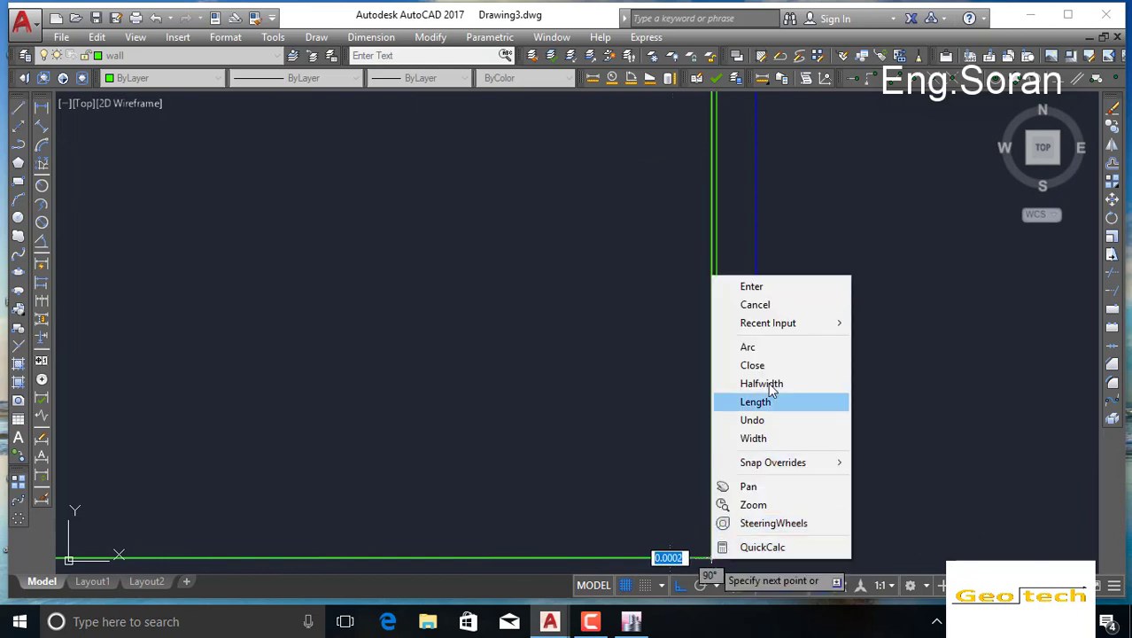
{"action": "left_click", "coordinate": [753, 288]}
Step: Examine the lower wall outline from its junction with the right wall across to its left end
{"action": "scroll", "coordinate": [791, 313], "scroll_direction": "down", "scroll_amount": 9}
{"action": "scroll", "coordinate": [776, 234], "scroll_direction": "up", "scroll_amount": 14}
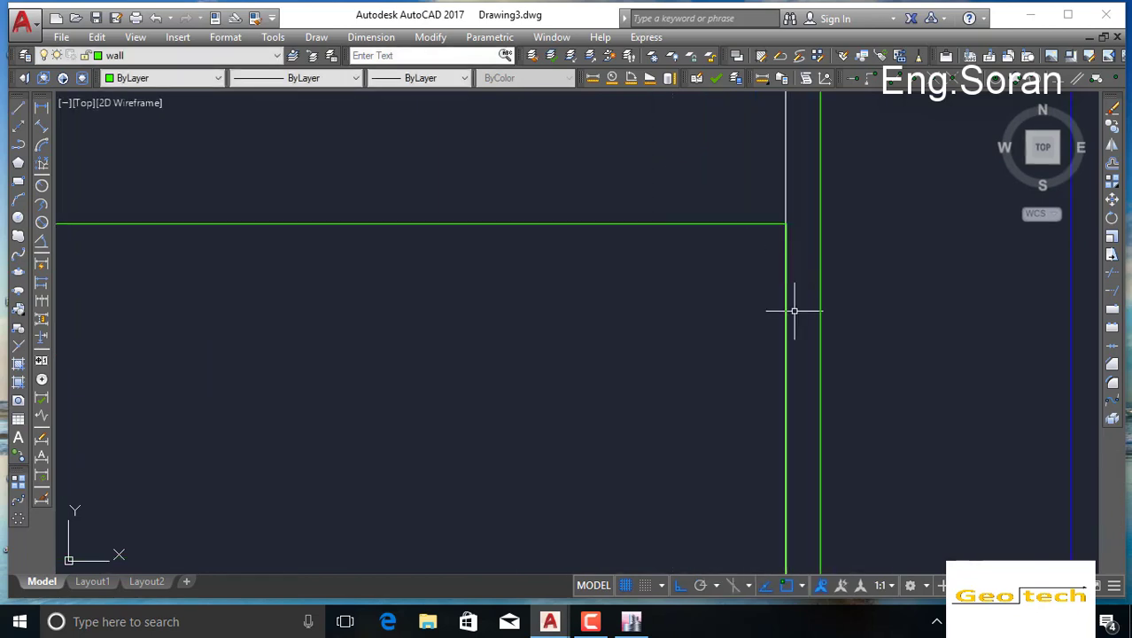
{"action": "scroll", "coordinate": [796, 283], "scroll_direction": "down", "scroll_amount": 3}
{"action": "scroll", "coordinate": [802, 261], "scroll_direction": "up", "scroll_amount": 3}
{"action": "scroll", "coordinate": [770, 293], "scroll_direction": "down", "scroll_amount": 4}
{"action": "scroll", "coordinate": [673, 310], "scroll_direction": "up", "scroll_amount": 2}
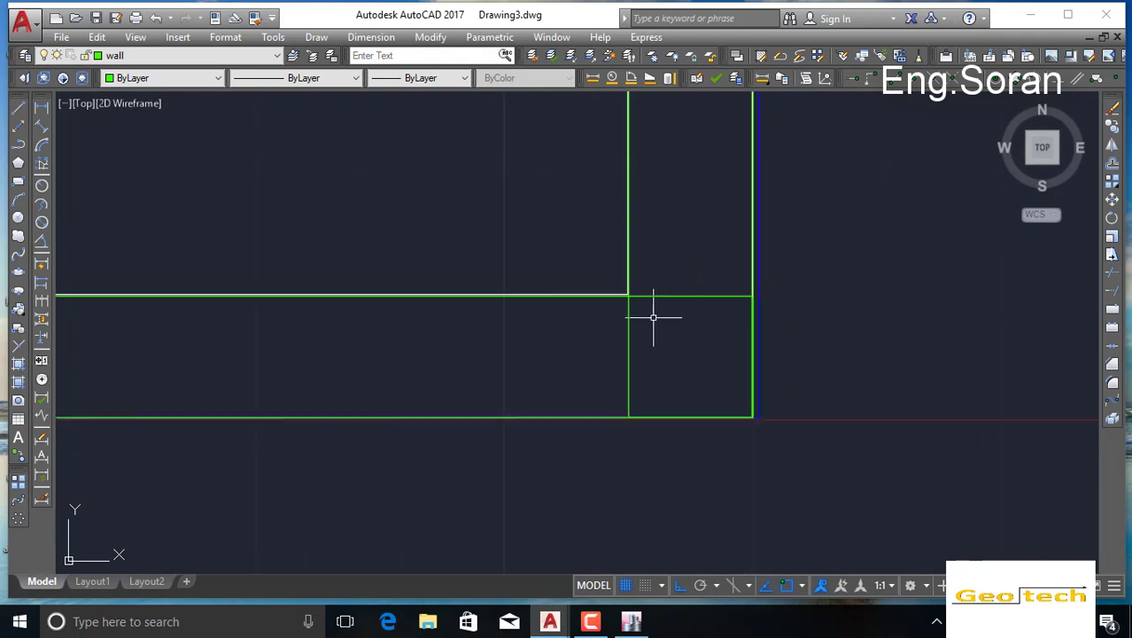
{"action": "scroll", "coordinate": [654, 317], "scroll_direction": "down", "scroll_amount": 6}
{"action": "middle_click_drag", "start_coordinate": [531, 314], "coordinate": [808, 345]}
{"action": "scroll", "coordinate": [807, 345], "scroll_direction": "down", "scroll_amount": 6}
{"action": "middle_click_drag", "start_coordinate": [611, 364], "coordinate": [1008, 371]}
{"action": "middle_click_drag", "start_coordinate": [482, 404], "coordinate": [880, 405]}
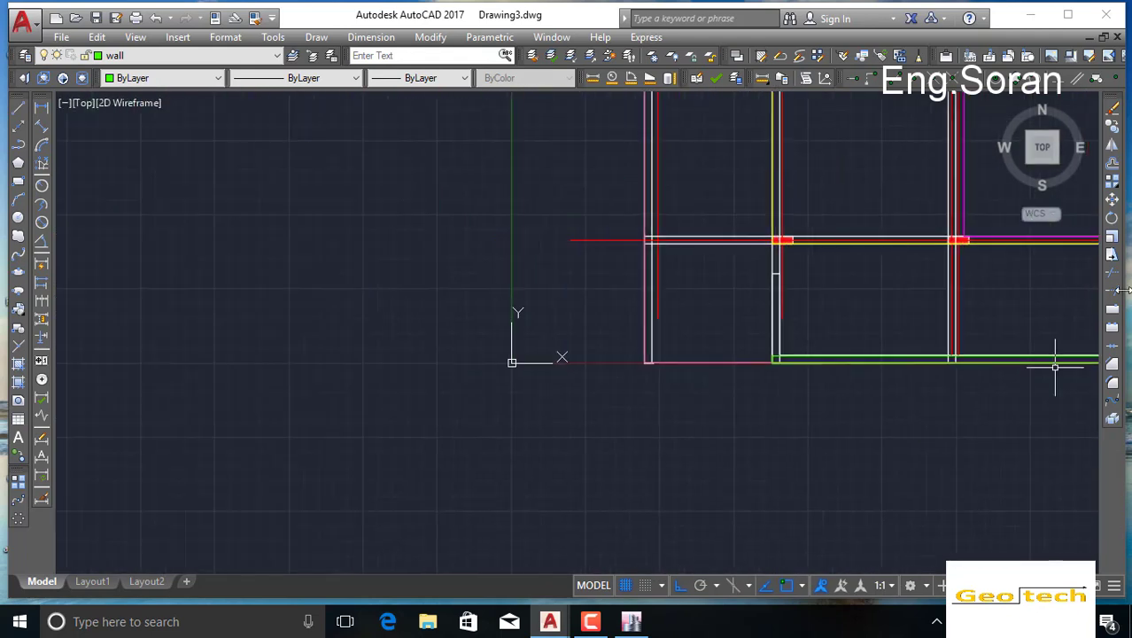
Step: Start a polyline at the slab's lower-left corner and run it right to the inner face of the left edge beam
{"action": "left_click", "coordinate": [19, 147]}
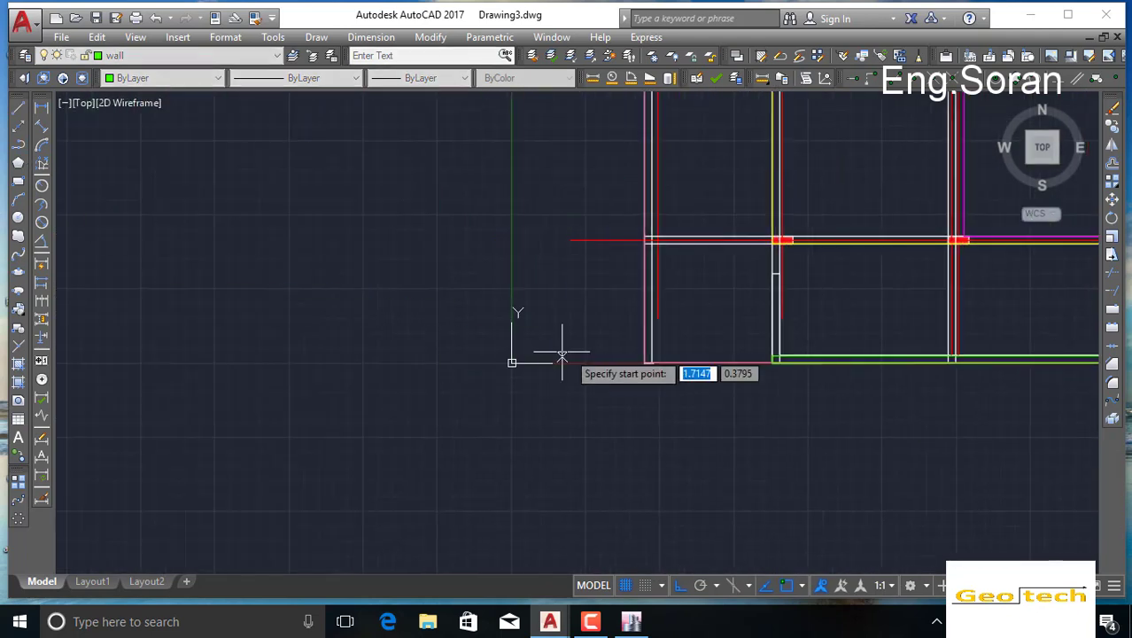
{"action": "scroll", "coordinate": [505, 348], "scroll_direction": "up", "scroll_amount": 6}
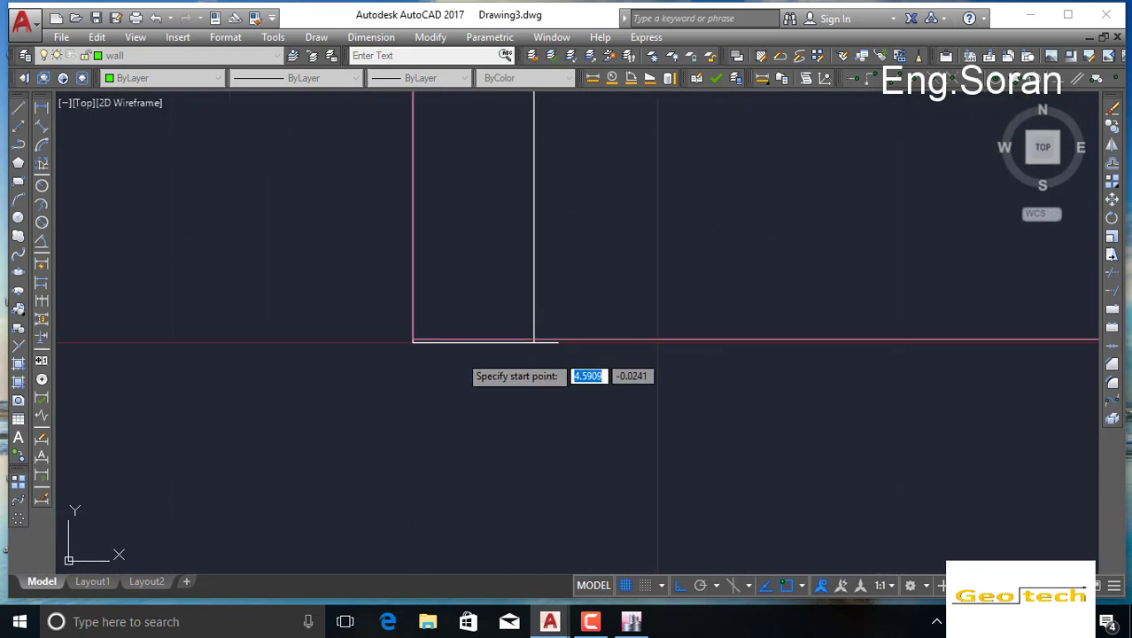
{"action": "scroll", "coordinate": [496, 351], "scroll_direction": "up", "scroll_amount": 6}
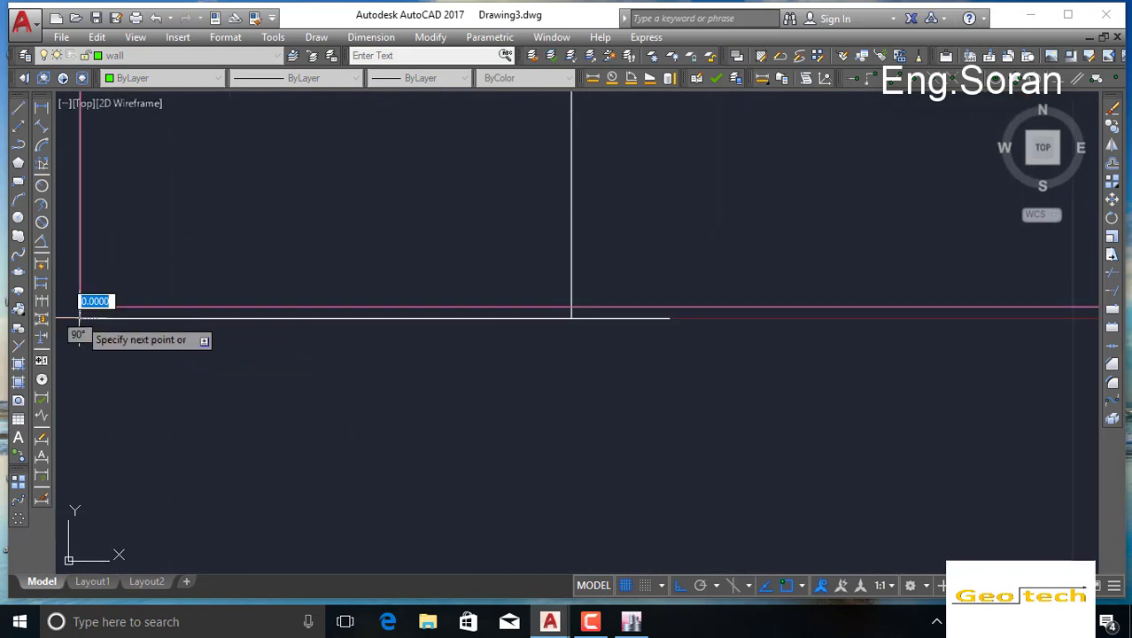
{"action": "left_click", "coordinate": [571, 318]}
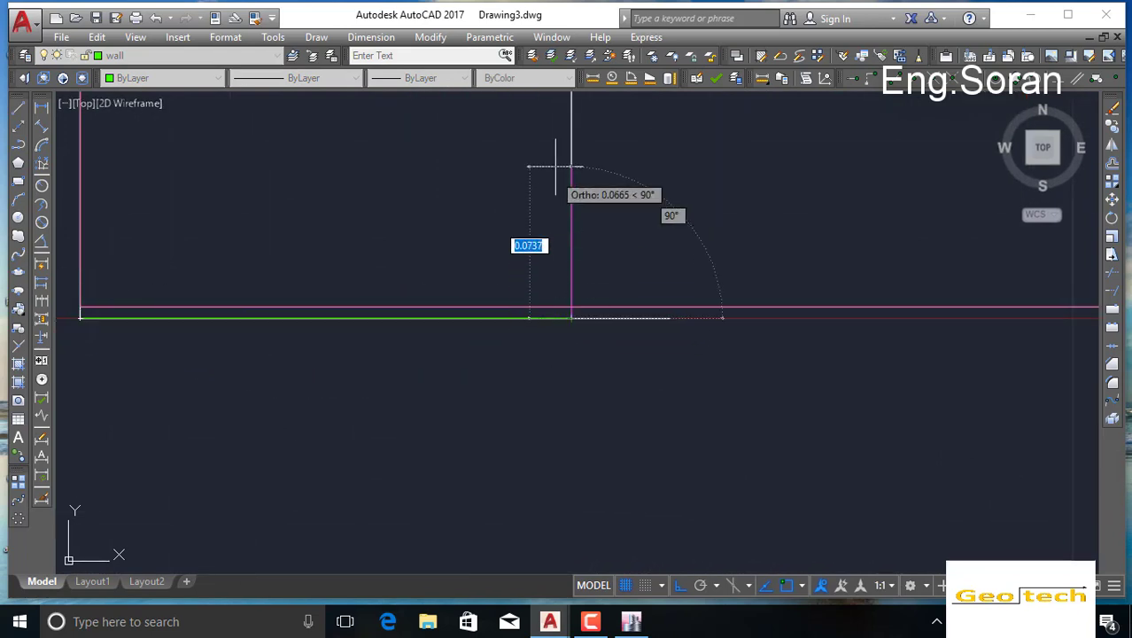
Step: Continue the polyline up along the left beam's inner face to the outer edge of the upper wall
{"action": "scroll", "coordinate": [553, 207], "scroll_direction": "down", "scroll_amount": 8}
{"action": "middle_click_drag", "start_coordinate": [555, 120], "coordinate": [583, 560]}
{"action": "middle_click_drag", "start_coordinate": [585, 192], "coordinate": [549, 457]}
{"action": "middle_click_drag", "start_coordinate": [549, 154], "coordinate": [602, 533]}
{"action": "middle_click_drag", "start_coordinate": [564, 216], "coordinate": [560, 467]}
{"action": "middle_click_drag", "start_coordinate": [594, 148], "coordinate": [558, 310]}
{"action": "middle_click_drag", "start_coordinate": [565, 231], "coordinate": [551, 459]}
{"action": "middle_click_drag", "start_coordinate": [552, 241], "coordinate": [550, 388]}
{"action": "middle_click_drag", "start_coordinate": [548, 263], "coordinate": [554, 443]}
{"action": "middle_click_drag", "start_coordinate": [561, 219], "coordinate": [576, 400]}
{"action": "scroll", "coordinate": [551, 306], "scroll_direction": "up", "scroll_amount": 2}
{"action": "middle_click_drag", "start_coordinate": [535, 263], "coordinate": [518, 496]}
{"action": "scroll", "coordinate": [531, 292], "scroll_direction": "down", "scroll_amount": 5}
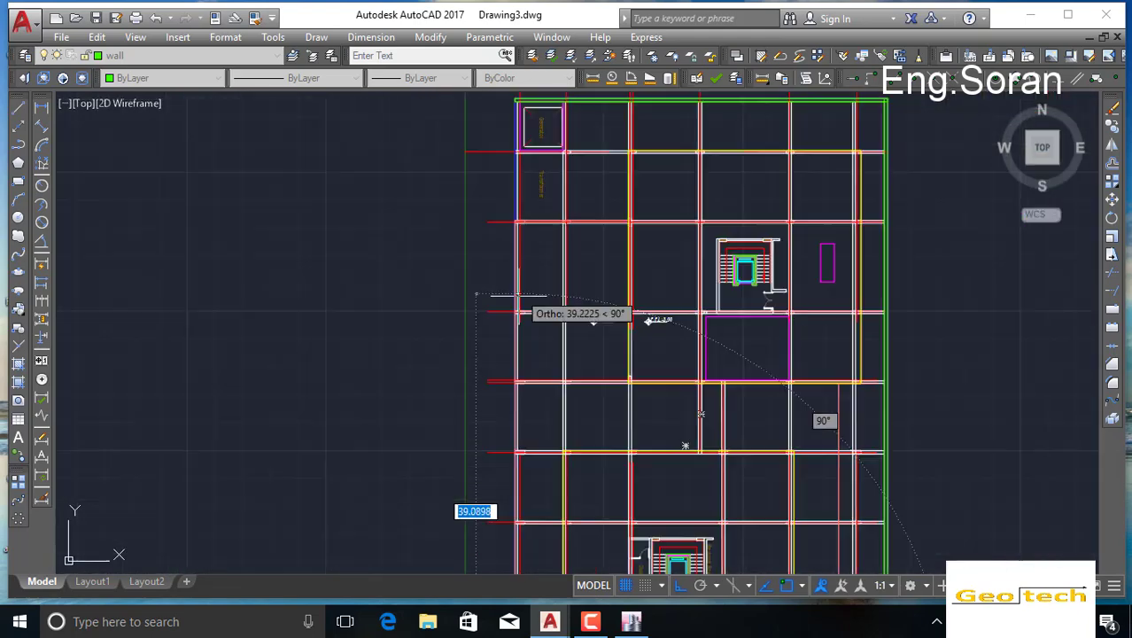
{"action": "scroll", "coordinate": [522, 237], "scroll_direction": "up", "scroll_amount": 7}
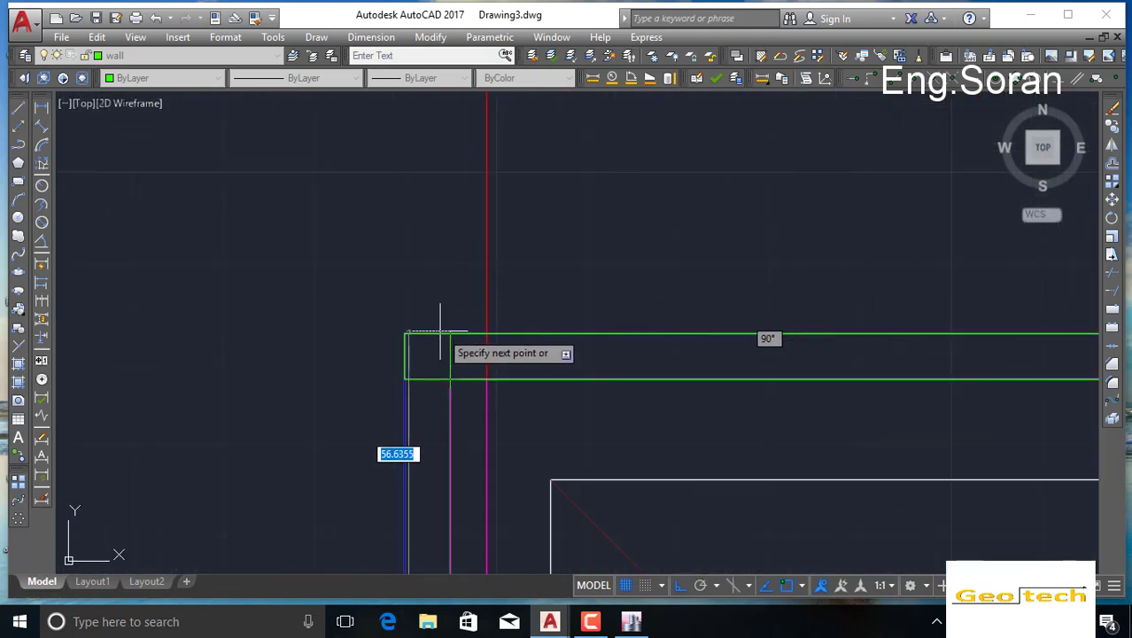
{"action": "scroll", "coordinate": [453, 334], "scroll_direction": "up", "scroll_amount": 4}
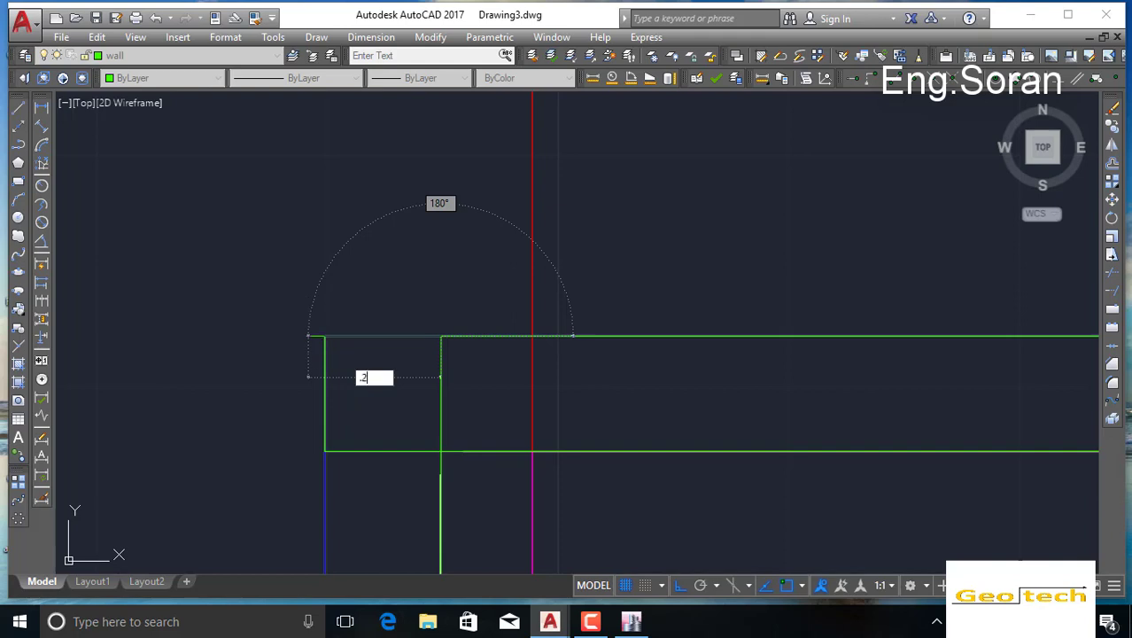
Step: Turn the polyline left along the upper wall's outer edge and bring it down the slab's left side to the lower-left corner
{"action": "scroll", "coordinate": [383, 169], "scroll_direction": "down", "scroll_amount": 5}
{"action": "middle_click_drag", "start_coordinate": [371, 320], "coordinate": [435, 53]}
{"action": "middle_click_drag", "start_coordinate": [427, 340], "coordinate": [472, 7]}
{"action": "middle_click_drag", "start_coordinate": [491, 412], "coordinate": [513, 31]}
{"action": "middle_click_drag", "start_coordinate": [516, 372], "coordinate": [560, 114]}
{"action": "middle_click_drag", "start_coordinate": [571, 390], "coordinate": [574, 115]}
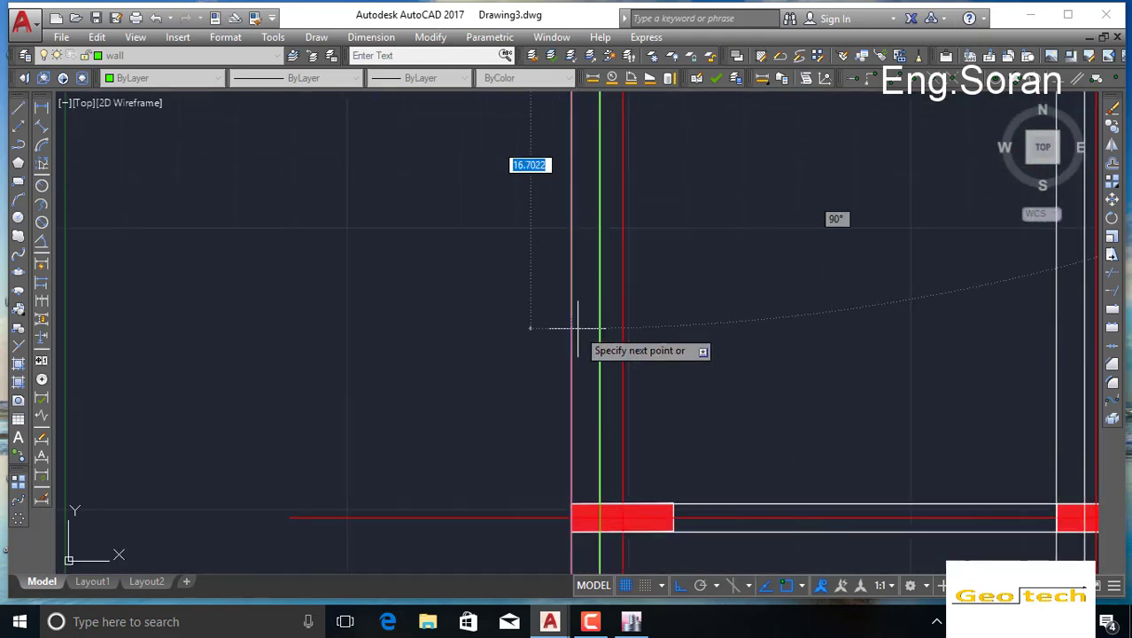
{"action": "middle_click_drag", "start_coordinate": [640, 518], "coordinate": [629, 96]}
{"action": "middle_click_drag", "start_coordinate": [535, 443], "coordinate": [580, 116]}
{"action": "middle_click_drag", "start_coordinate": [610, 452], "coordinate": [618, 106]}
{"action": "mouse_move", "coordinate": [628, 224]}
{"action": "middle_mouse_down"}
{"action": "mouse_move", "coordinate": [599, 260]}
{"action": "mouse_move", "coordinate": [611, 266]}
{"action": "mouse_move", "coordinate": [662, 112]}
{"action": "mouse_move", "coordinate": [677, 108]}
{"action": "middle_mouse_up"}
{"action": "middle_click_drag", "start_coordinate": [650, 434], "coordinate": [680, 110]}
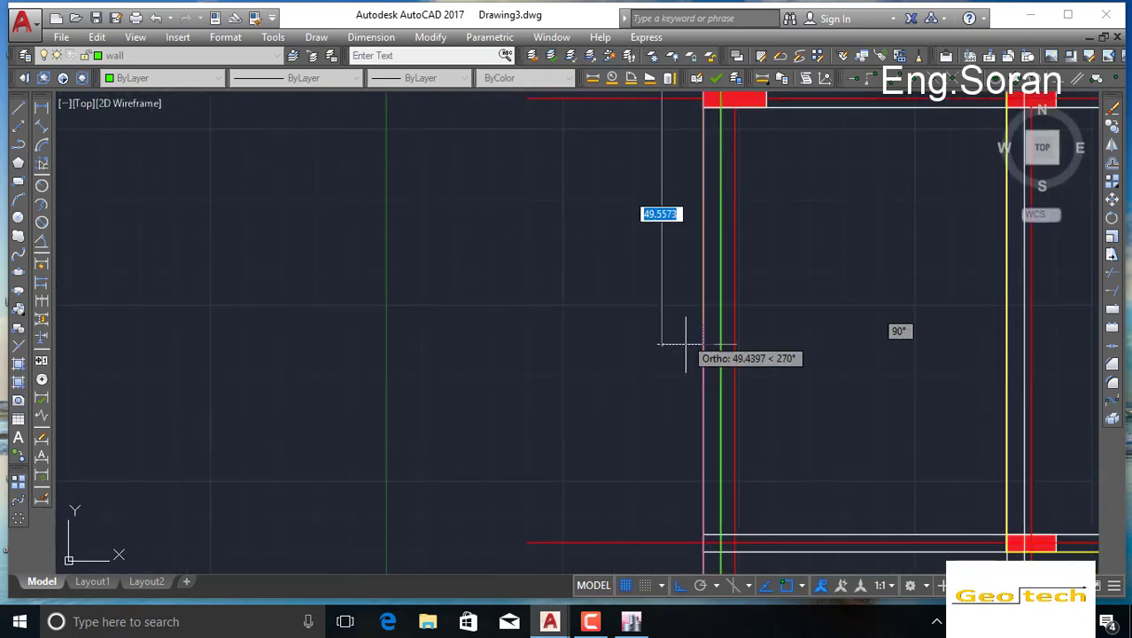
{"action": "middle_click_drag", "start_coordinate": [696, 522], "coordinate": [660, 98]}
{"action": "middle_click_drag", "start_coordinate": [669, 526], "coordinate": [627, 27]}
{"action": "scroll", "coordinate": [633, 294], "scroll_direction": "up", "scroll_amount": 5}
{"action": "scroll", "coordinate": [603, 251], "scroll_direction": "up", "scroll_amount": 5}
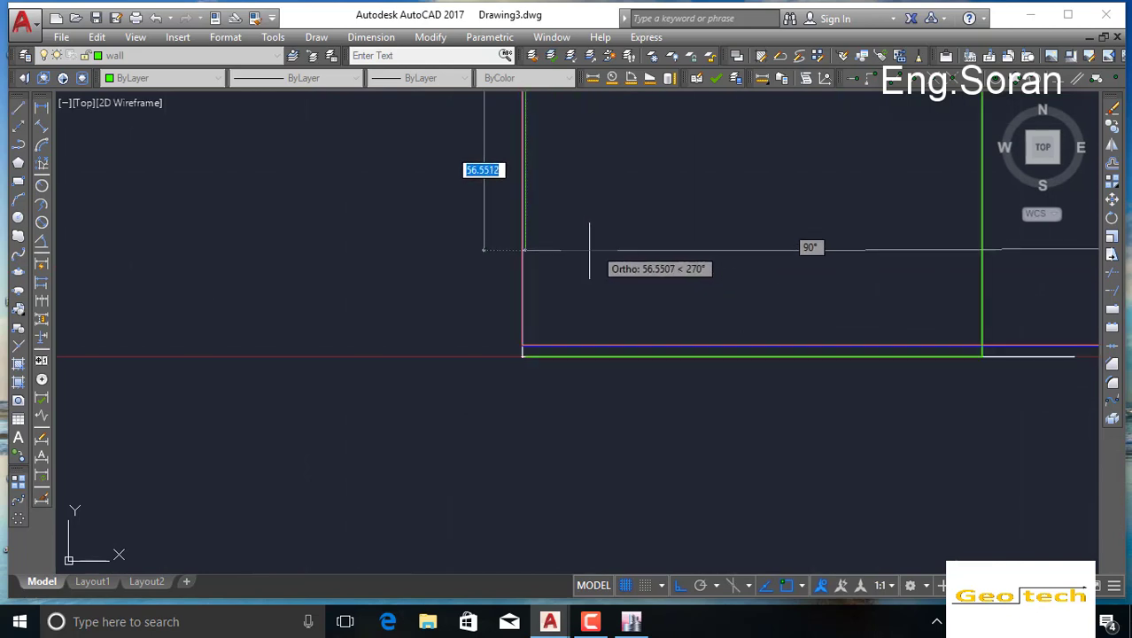
{"action": "scroll", "coordinate": [525, 358], "scroll_direction": "up", "scroll_amount": 9}
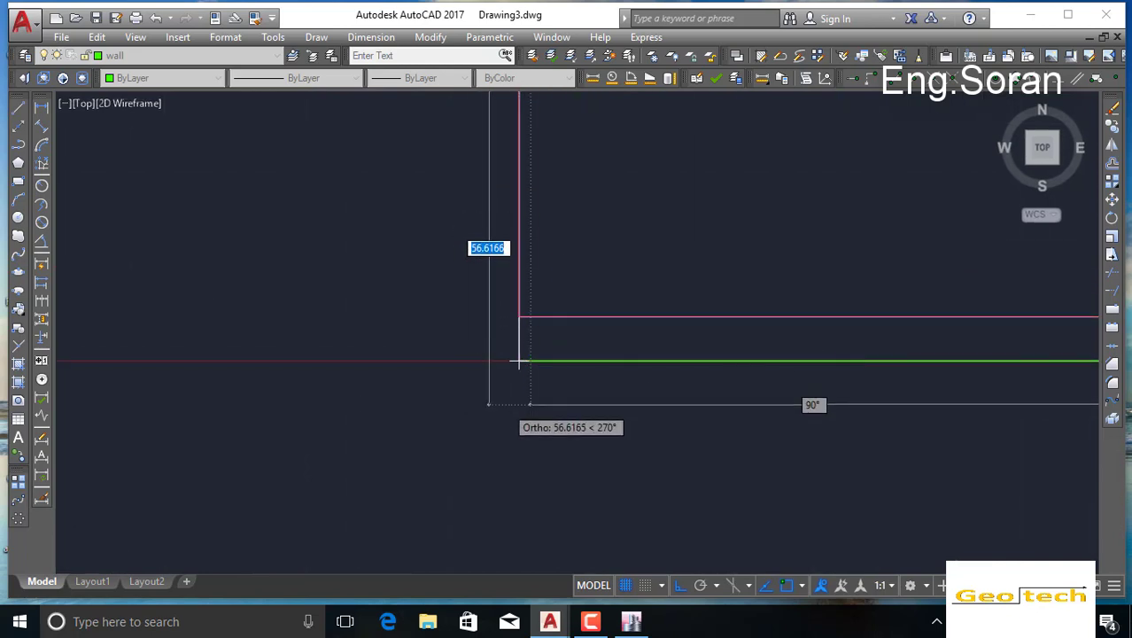
Step: Finish the left wall outline, compare it with the slab's left edge, and delete it
{"action": "middle_click_drag", "start_coordinate": [526, 306], "coordinate": [528, 321]}
{"action": "scroll", "coordinate": [526, 309], "scroll_direction": "down", "scroll_amount": 14}
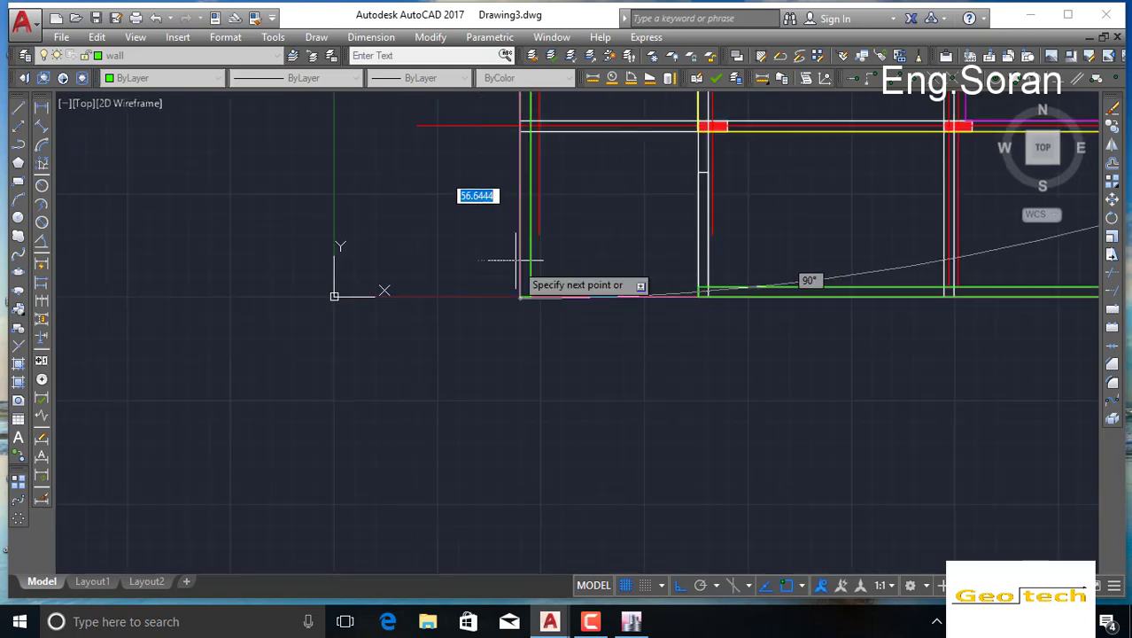
{"action": "middle_click_drag", "start_coordinate": [502, 180], "coordinate": [501, 274]}
{"action": "scroll", "coordinate": [503, 214], "scroll_direction": "up", "scroll_amount": 10}
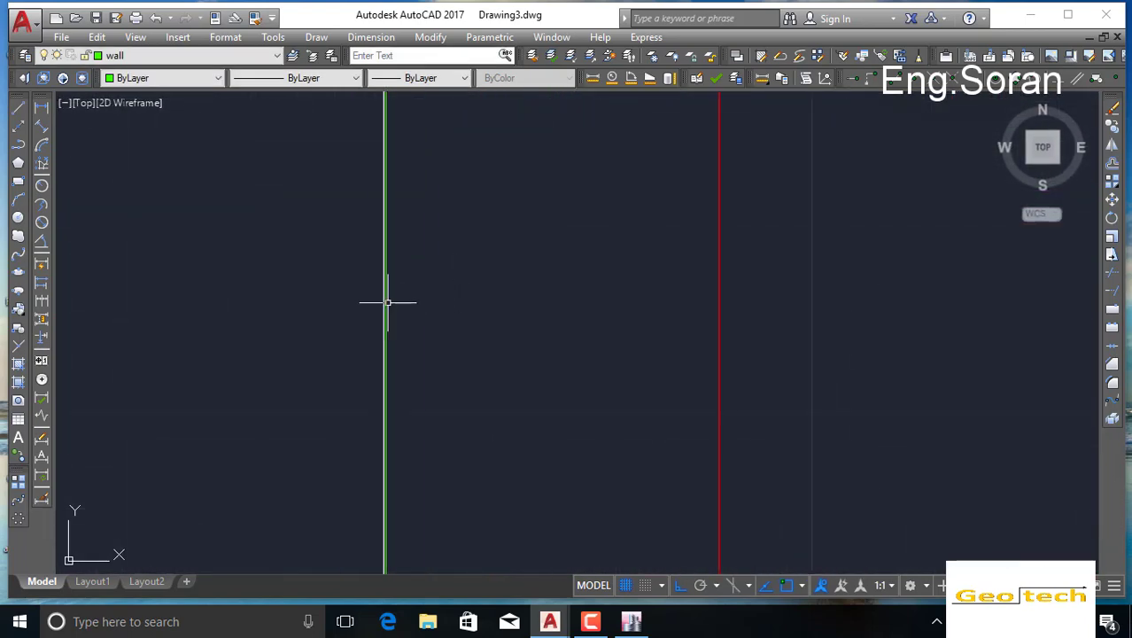
{"action": "scroll", "coordinate": [387, 302], "scroll_direction": "up", "scroll_amount": 3}
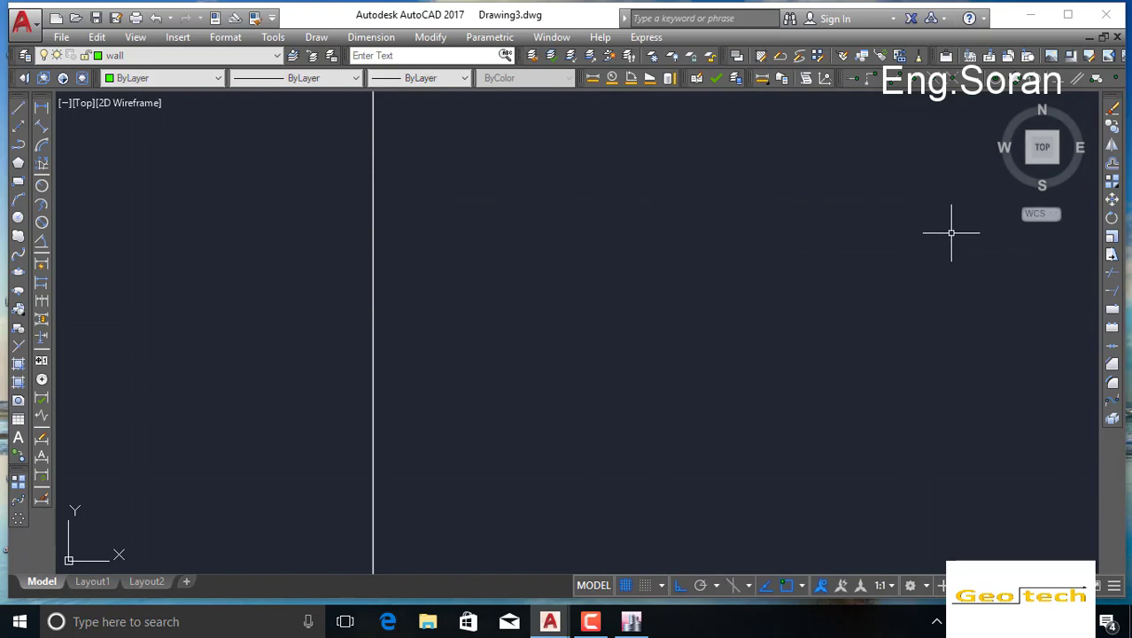
Step: Start a polyline at the upper wall's upper-left corner and trace the slab's left edge down to its lower-left corner
{"action": "scroll", "coordinate": [656, 341], "scroll_direction": "down", "scroll_amount": 8}
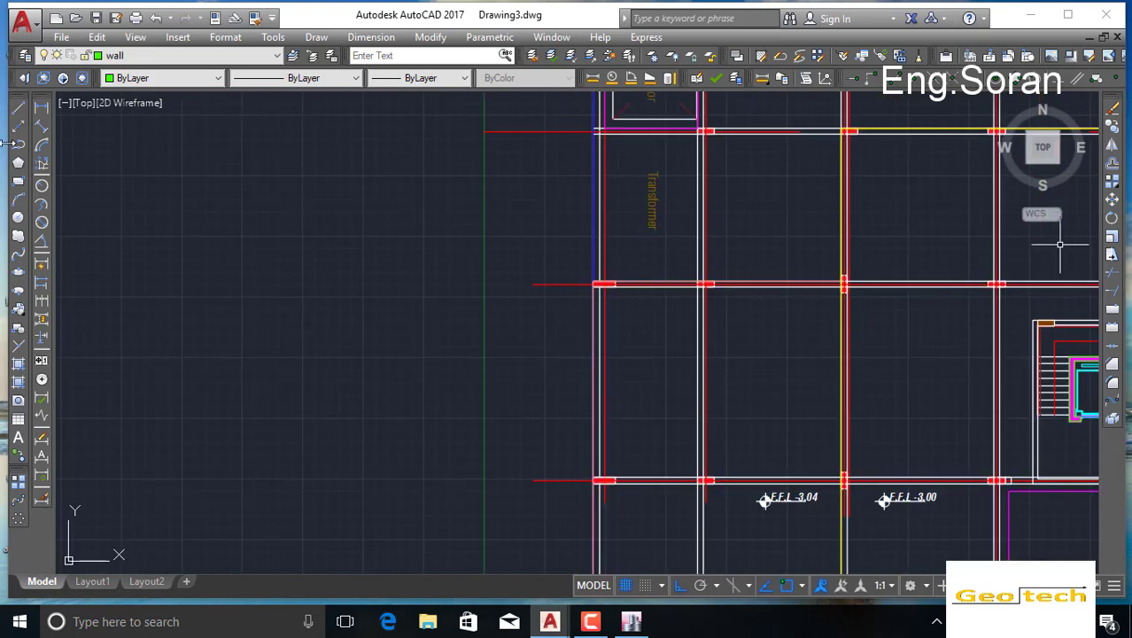
{"action": "scroll", "coordinate": [593, 302], "scroll_direction": "up", "scroll_amount": 10}
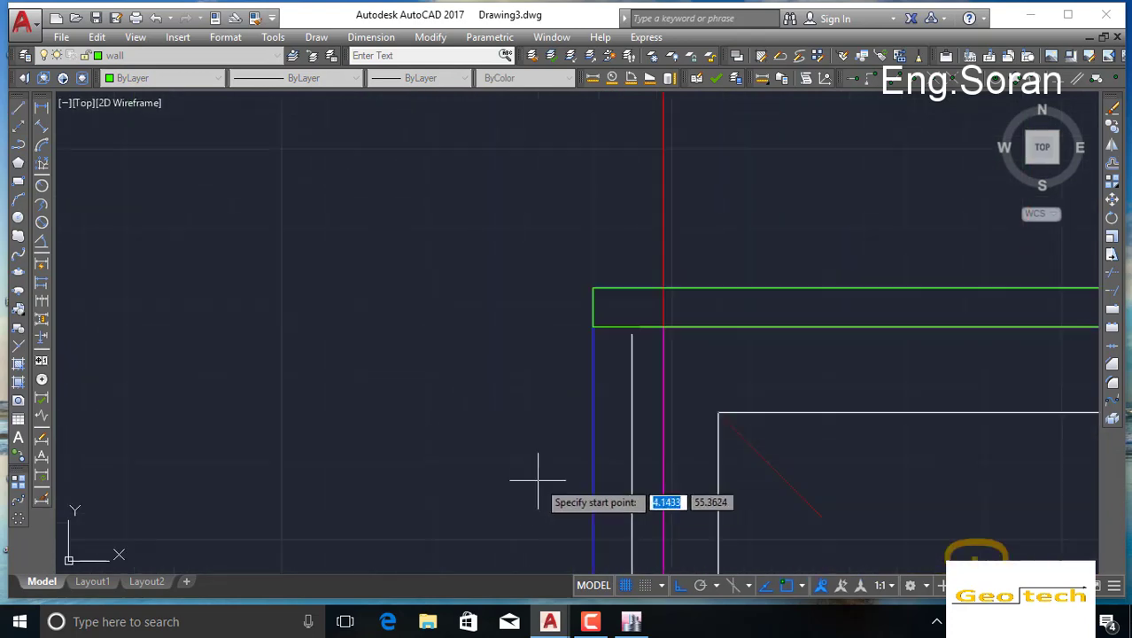
{"action": "scroll", "coordinate": [593, 302], "scroll_direction": "up", "scroll_amount": 4}
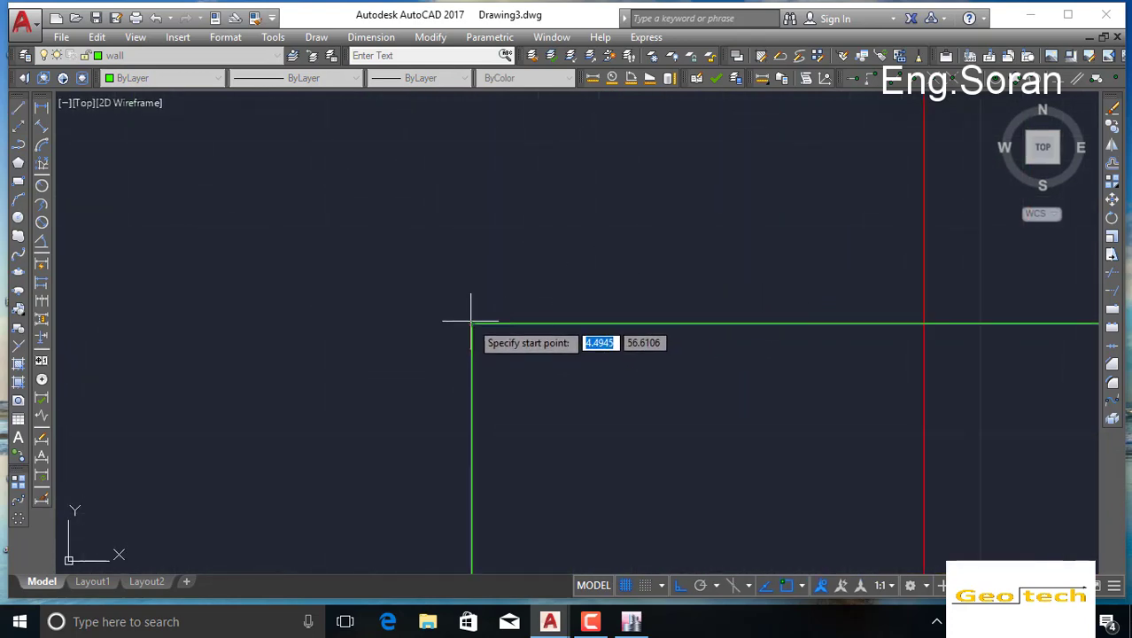
{"action": "left_click", "coordinate": [470, 321]}
{"action": "scroll", "coordinate": [442, 363], "scroll_direction": "down", "scroll_amount": 6}
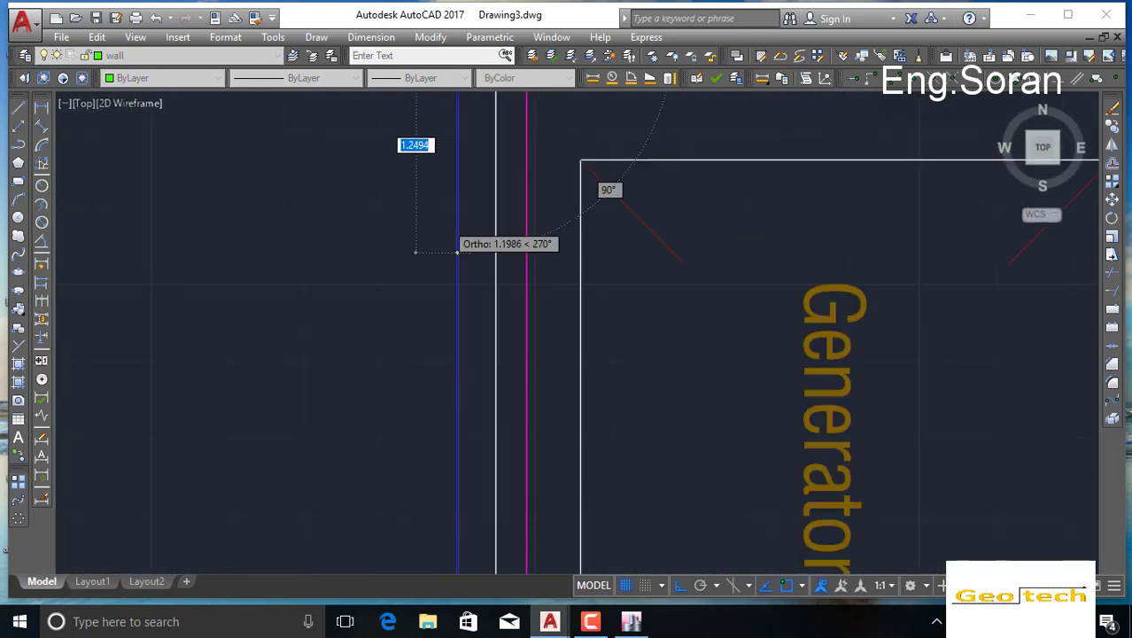
{"action": "scroll", "coordinate": [443, 416], "scroll_direction": "down", "scroll_amount": 9}
{"action": "middle_click_drag", "start_coordinate": [430, 462], "coordinate": [425, 150]}
{"action": "middle_click_drag", "start_coordinate": [406, 480], "coordinate": [472, 210]}
{"action": "middle_click_drag", "start_coordinate": [445, 549], "coordinate": [449, 493]}
{"action": "scroll", "coordinate": [460, 469], "scroll_direction": "up", "scroll_amount": 5}
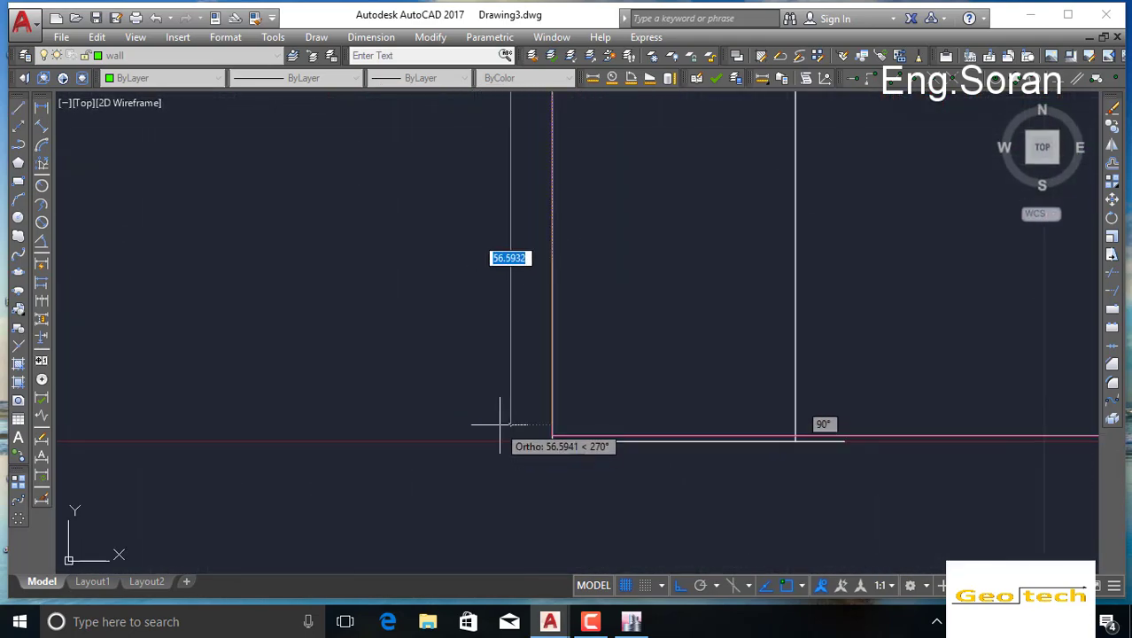
{"action": "scroll", "coordinate": [549, 438], "scroll_direction": "up", "scroll_amount": 5}
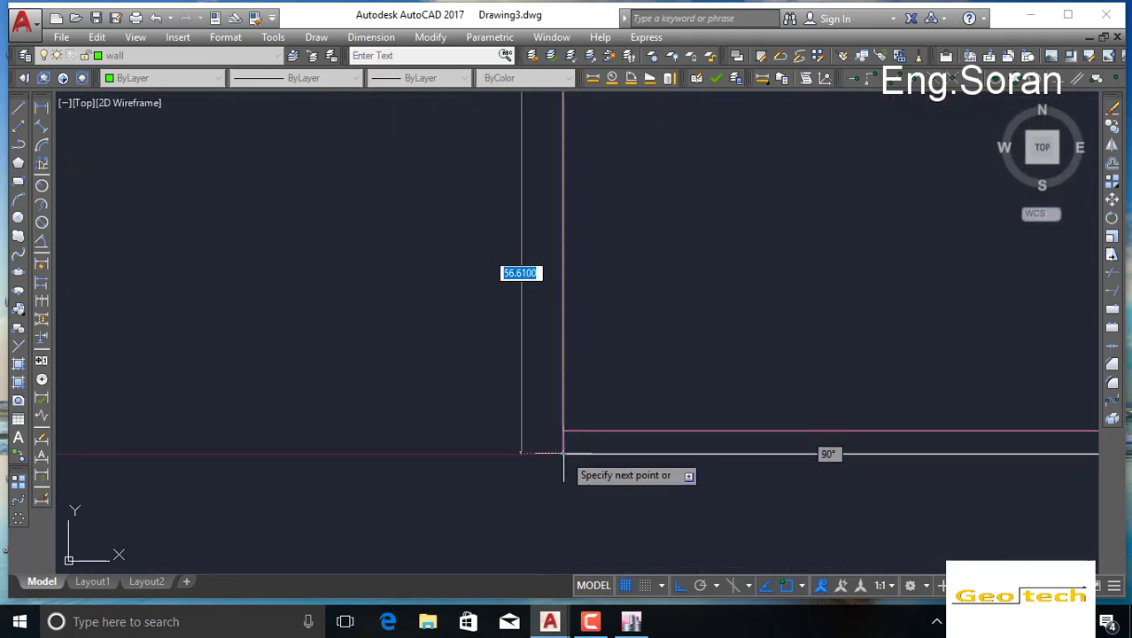
{"action": "left_click", "coordinate": [563, 453]}
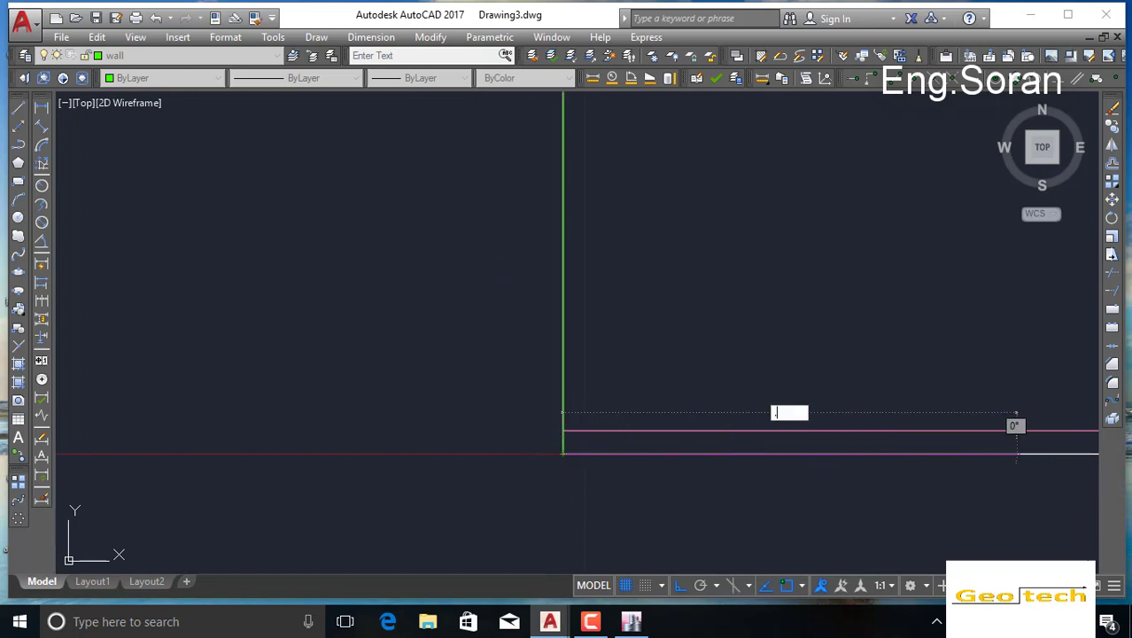
Step: Continue the polyline right along the slab's lower edge to the inner face of the left edge beam
{"action": "scroll", "coordinate": [917, 323], "scroll_direction": "down", "scroll_amount": 5}
{"action": "scroll", "coordinate": [811, 363], "scroll_direction": "up", "scroll_amount": 5}
{"action": "left_click", "coordinate": [914, 296]}
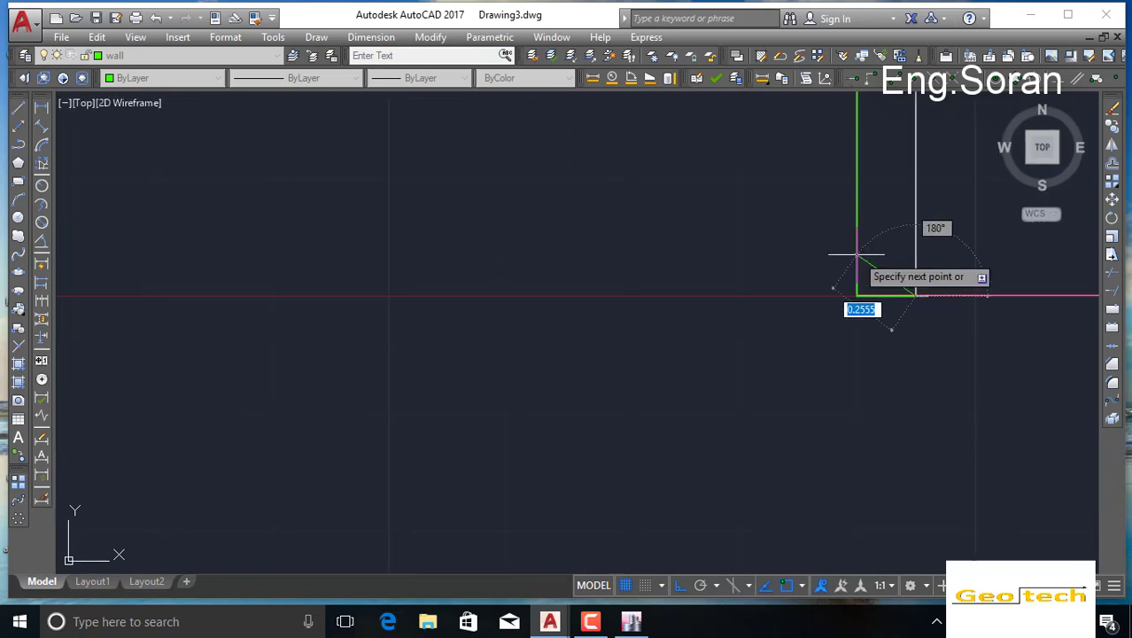
Step: Trace the left wall's inner face up along the edge beam to the upper wall's outer edge
{"action": "middle_click_drag", "start_coordinate": [856, 255], "coordinate": [841, 523]}
{"action": "scroll", "coordinate": [771, 252], "scroll_direction": "down", "scroll_amount": 2}
{"action": "middle_click_drag", "start_coordinate": [745, 235], "coordinate": [724, 520]}
{"action": "middle_click_drag", "start_coordinate": [755, 204], "coordinate": [692, 412]}
{"action": "middle_click_drag", "start_coordinate": [700, 209], "coordinate": [690, 513]}
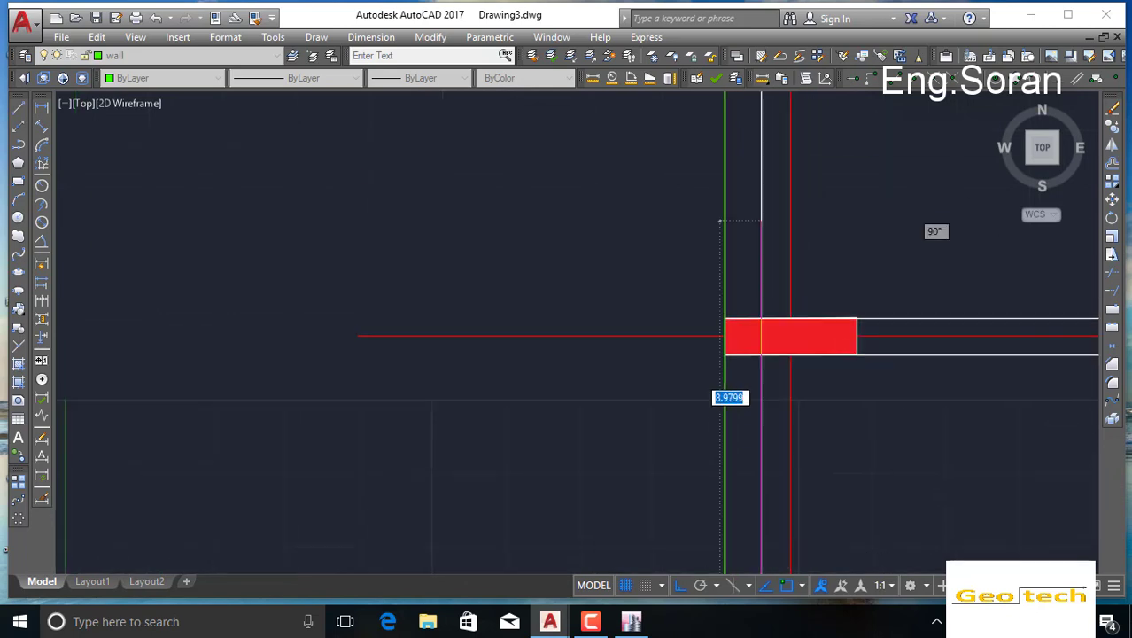
{"action": "middle_click_drag", "start_coordinate": [726, 182], "coordinate": [695, 377]}
{"action": "middle_click_drag", "start_coordinate": [701, 164], "coordinate": [701, 403]}
{"action": "middle_click_drag", "start_coordinate": [703, 193], "coordinate": [688, 456]}
{"action": "middle_click_drag", "start_coordinate": [661, 205], "coordinate": [687, 483]}
{"action": "middle_click_drag", "start_coordinate": [697, 258], "coordinate": [701, 432]}
{"action": "middle_click_drag", "start_coordinate": [697, 180], "coordinate": [690, 503]}
{"action": "mouse_move", "coordinate": [694, 169]}
{"action": "middle_mouse_down"}
{"action": "mouse_move", "coordinate": [672, 445]}
{"action": "mouse_move", "coordinate": [678, 208]}
{"action": "mouse_move", "coordinate": [661, 354]}
{"action": "middle_mouse_up"}
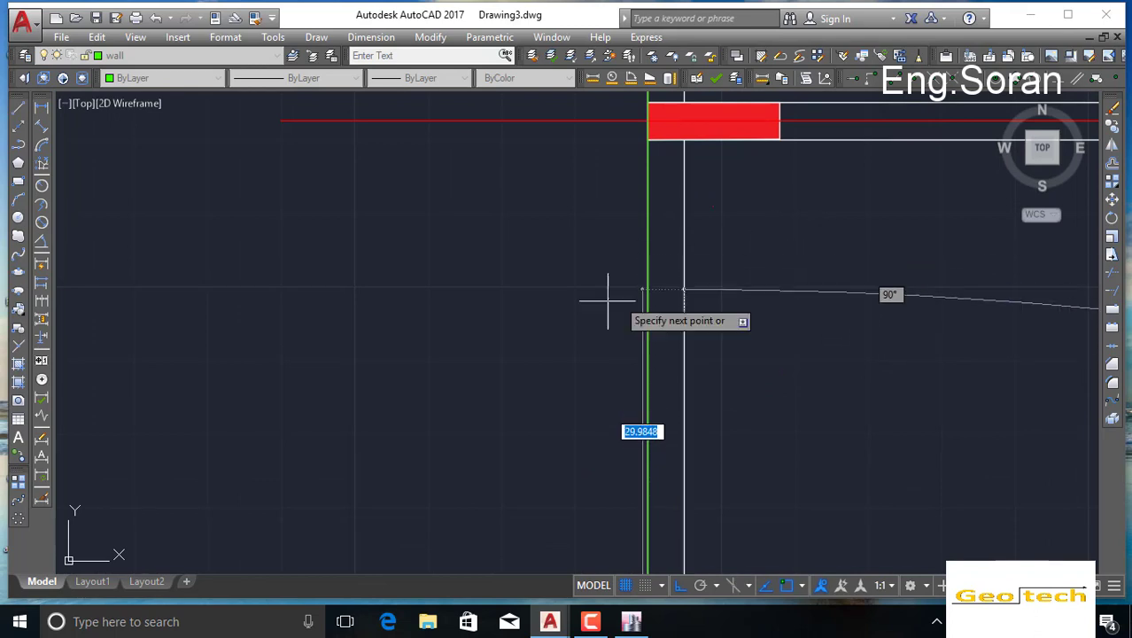
{"action": "middle_click_drag", "start_coordinate": [686, 144], "coordinate": [642, 394]}
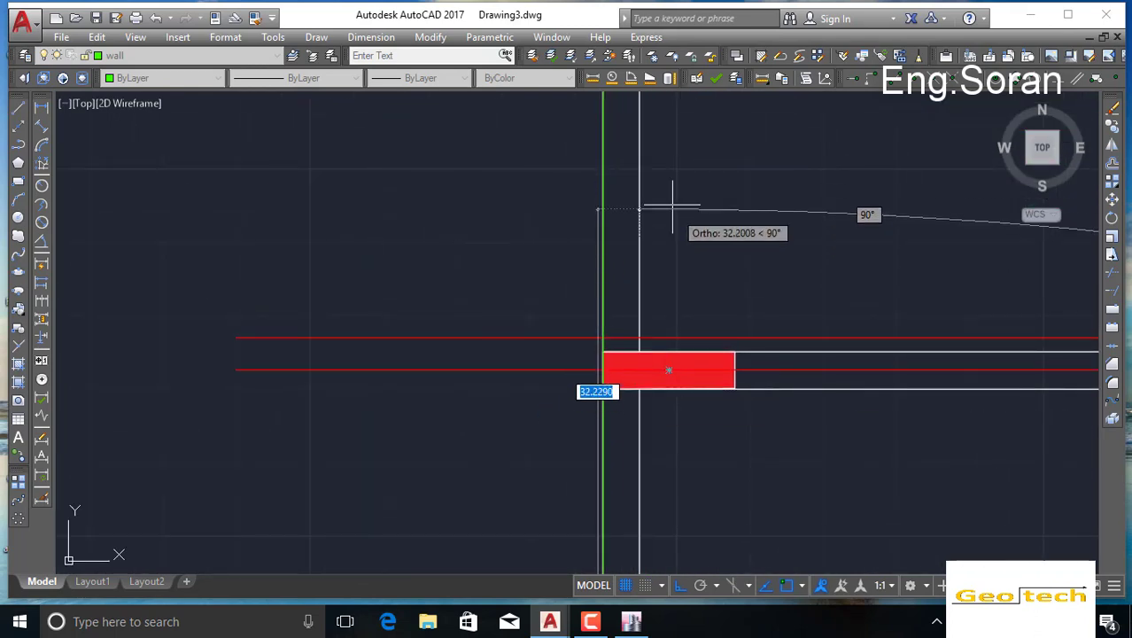
{"action": "middle_click_drag", "start_coordinate": [669, 202], "coordinate": [577, 409]}
{"action": "middle_click_drag", "start_coordinate": [544, 110], "coordinate": [542, 411]}
{"action": "middle_click_drag", "start_coordinate": [556, 148], "coordinate": [574, 301]}
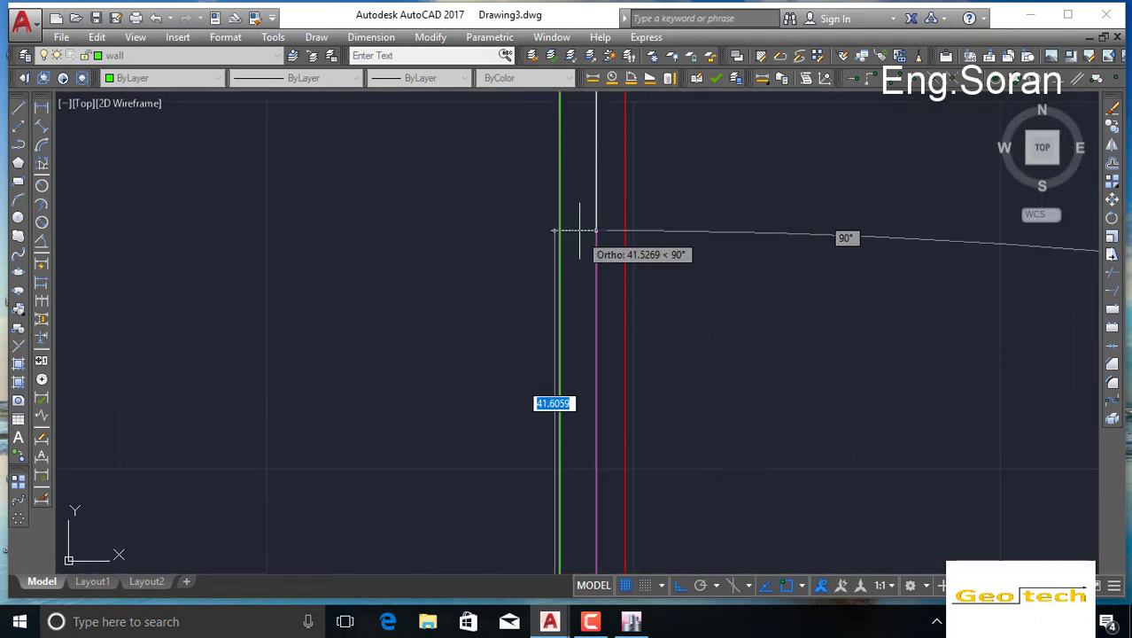
{"action": "middle_click_drag", "start_coordinate": [552, 214], "coordinate": [528, 531]}
{"action": "mouse_move", "coordinate": [536, 150]}
{"action": "middle_mouse_down"}
{"action": "mouse_move", "coordinate": [520, 274]}
{"action": "mouse_move", "coordinate": [519, 198]}
{"action": "mouse_move", "coordinate": [518, 336]}
{"action": "mouse_move", "coordinate": [490, 118]}
{"action": "mouse_move", "coordinate": [515, 260]}
{"action": "middle_mouse_up"}
{"action": "scroll", "coordinate": [514, 259], "scroll_direction": "up", "scroll_amount": 10}
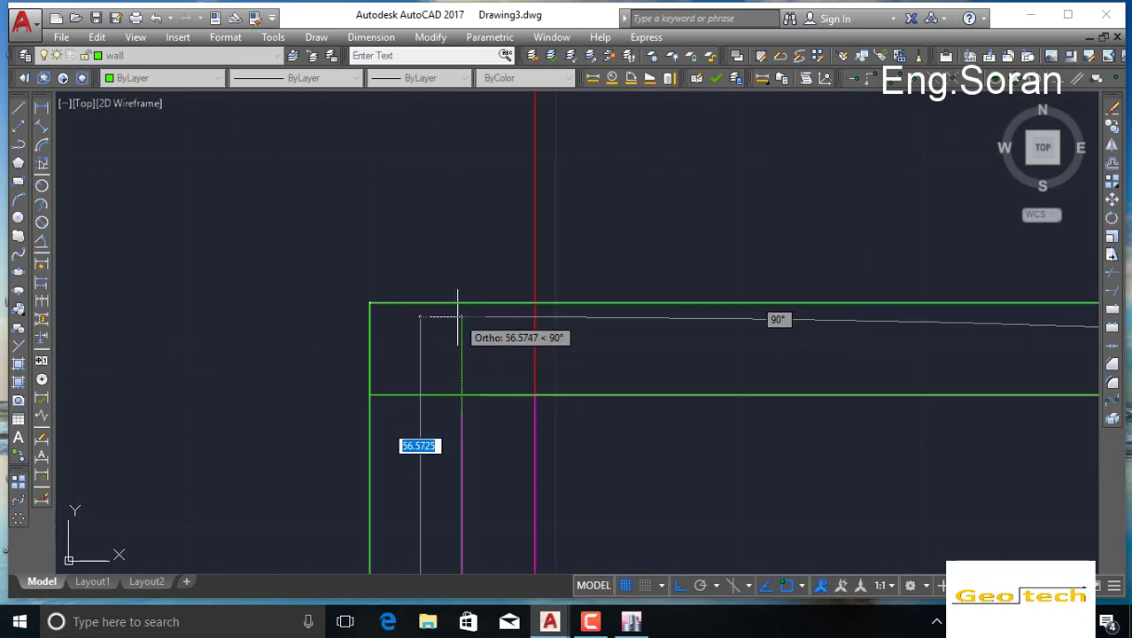
{"action": "left_click", "coordinate": [459, 303]}
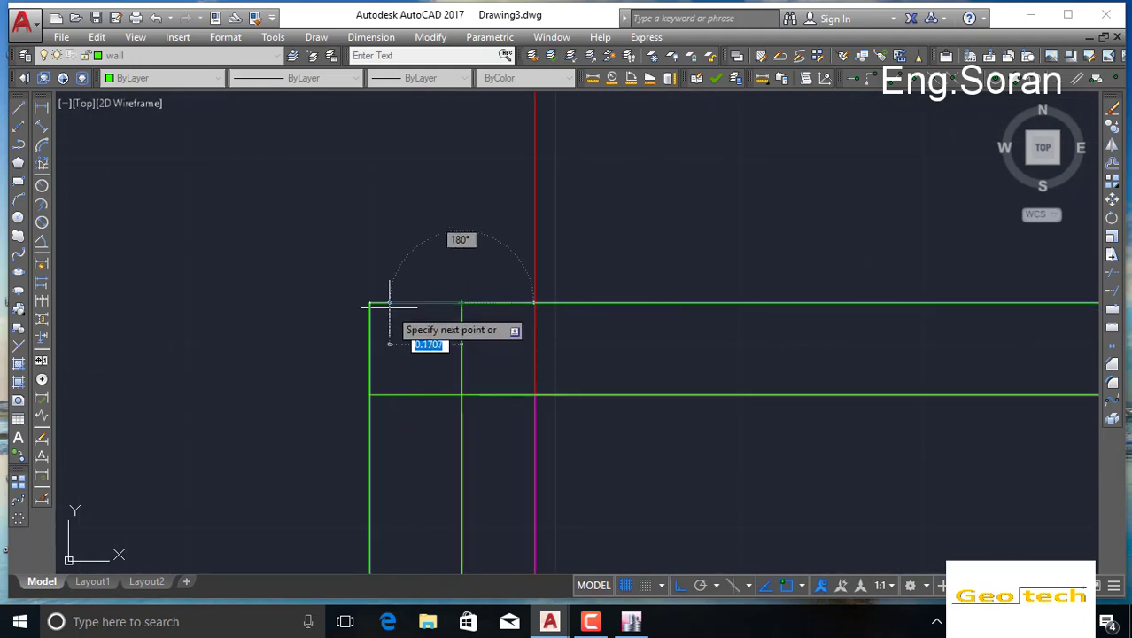
Step: Run the polyline left to its starting corner and finish the left wall outline
{"action": "scroll", "coordinate": [359, 305], "scroll_direction": "up", "scroll_amount": 6}
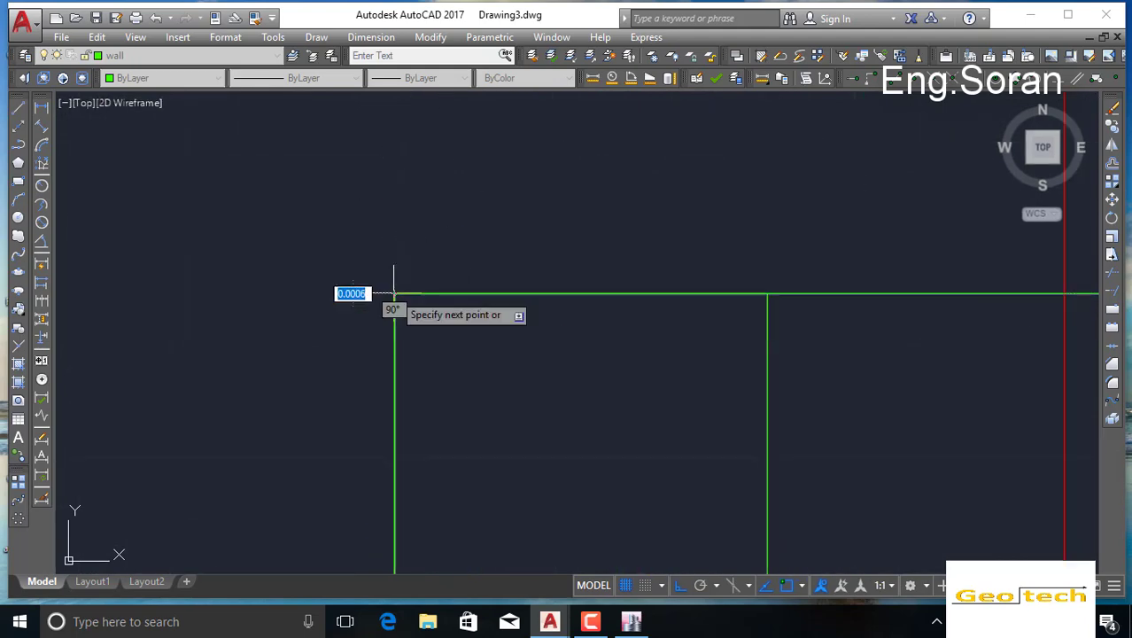
{"action": "right_click", "coordinate": [394, 293]}
{"action": "left_click", "coordinate": [463, 307]}
{"action": "scroll", "coordinate": [522, 278], "scroll_direction": "down", "scroll_amount": 5}
{"action": "scroll", "coordinate": [587, 314], "scroll_direction": "up", "scroll_amount": 3}
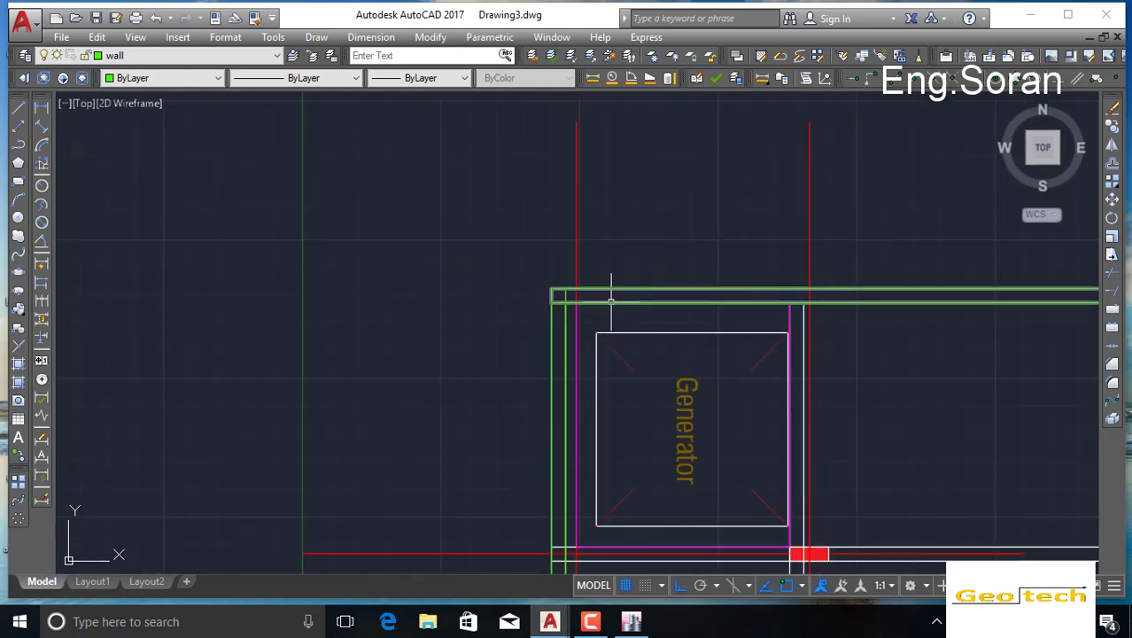
{"action": "scroll", "coordinate": [565, 341], "scroll_direction": "down", "scroll_amount": 5}
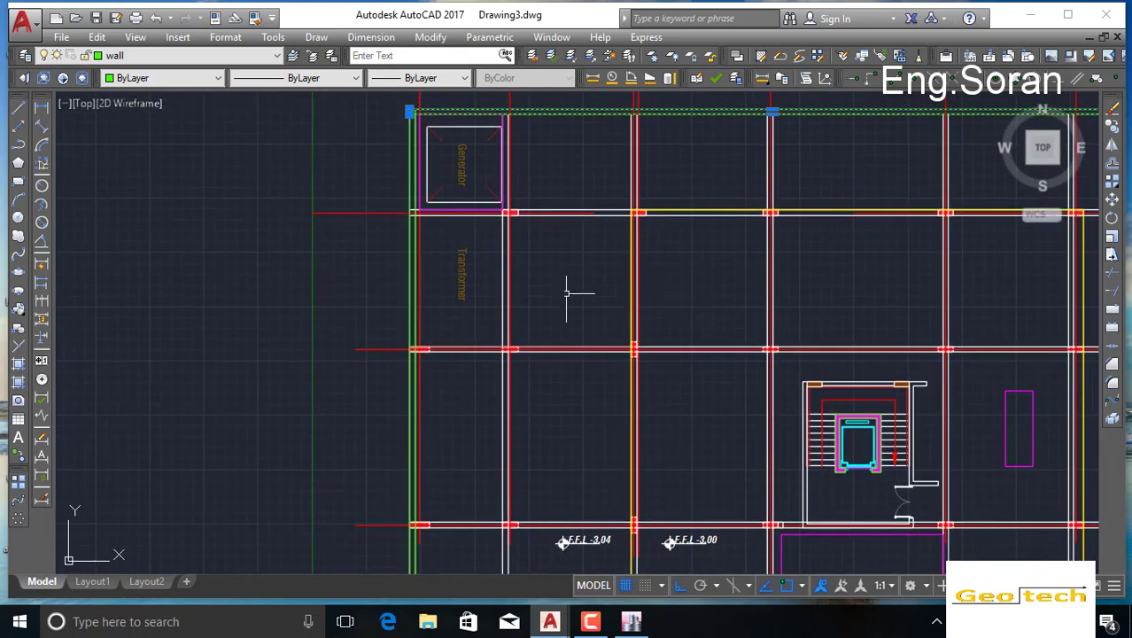
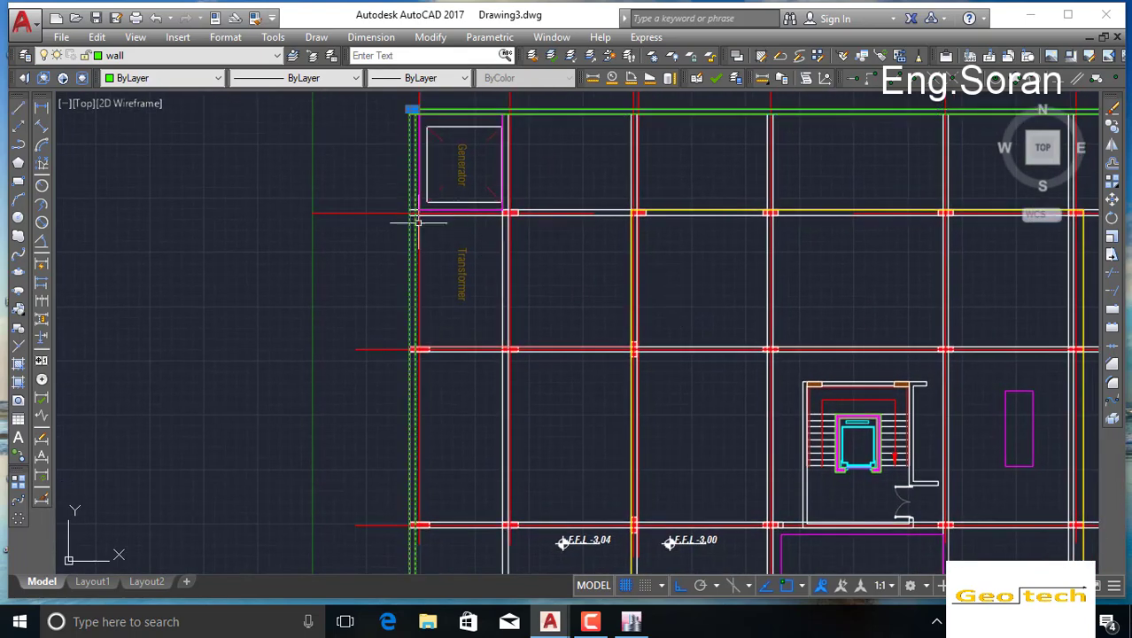
Step: Start a polyline on the wall layer at the lower retaining wall's lower-left corner
{"action": "scroll", "coordinate": [417, 211], "scroll_direction": "down", "scroll_amount": 2}
{"action": "middle_click_drag", "start_coordinate": [852, 302], "coordinate": [711, 104]}
{"action": "scroll", "coordinate": [709, 387], "scroll_direction": "down", "scroll_amount": 2}
{"action": "middle_click_drag", "start_coordinate": [709, 388], "coordinate": [704, 231]}
{"action": "scroll", "coordinate": [450, 421], "scroll_direction": "up", "scroll_amount": 4}
{"action": "scroll", "coordinate": [490, 434], "scroll_direction": "up", "scroll_amount": 4}
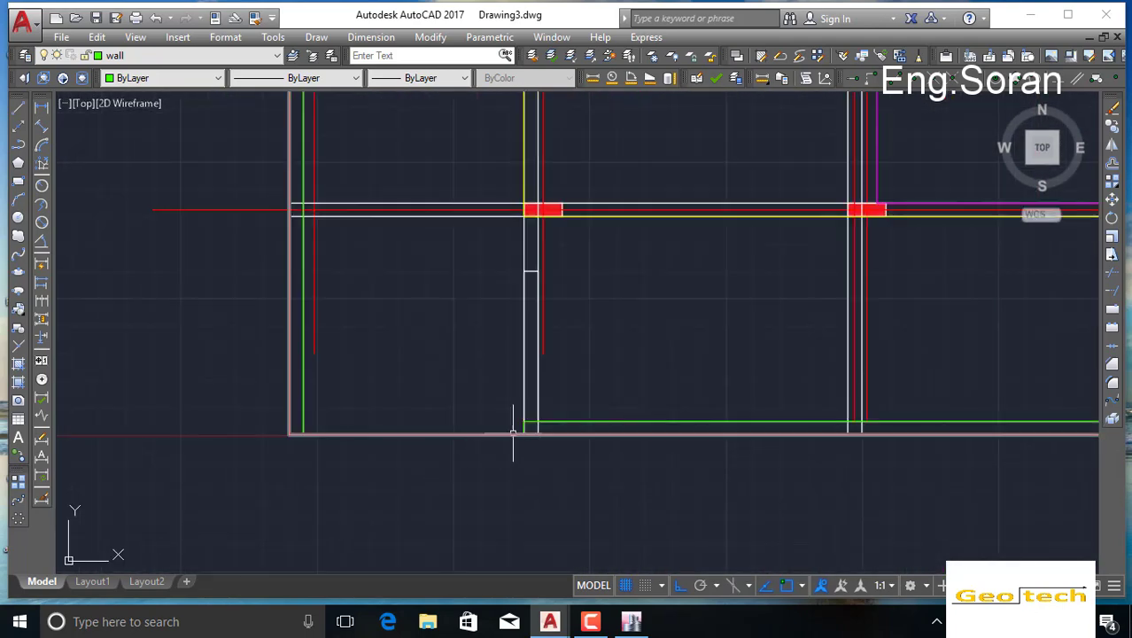
{"action": "left_click", "coordinate": [18, 150]}
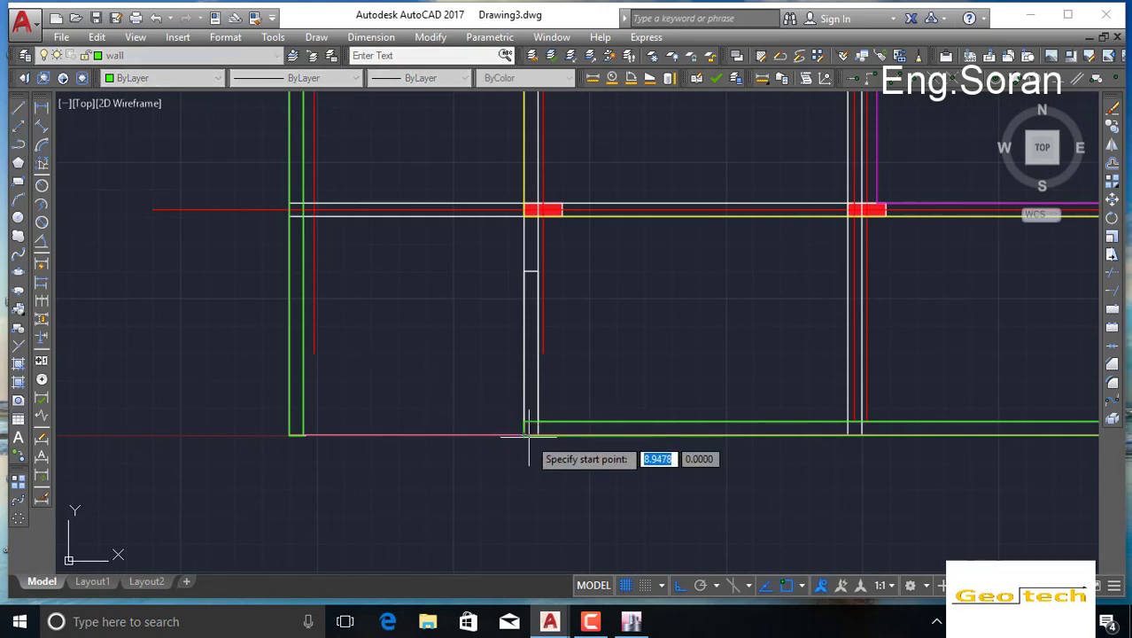
{"action": "scroll", "coordinate": [529, 433], "scroll_direction": "up", "scroll_amount": 10}
{"action": "scroll", "coordinate": [445, 416], "scroll_direction": "up", "scroll_amount": 6}
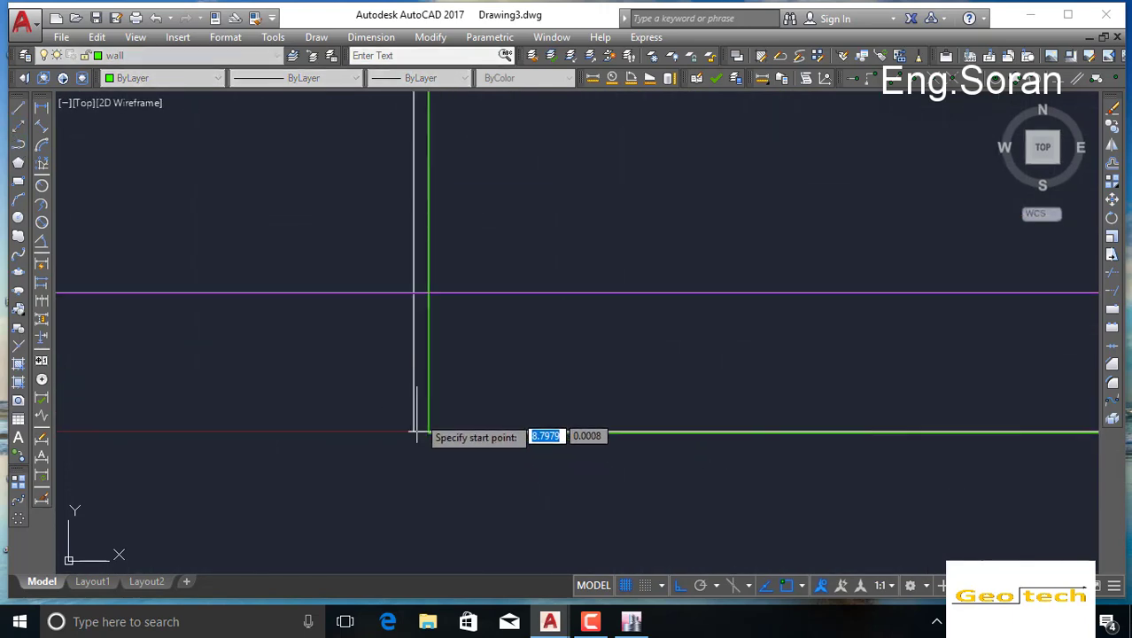
{"action": "scroll", "coordinate": [427, 437], "scroll_direction": "up", "scroll_amount": 6}
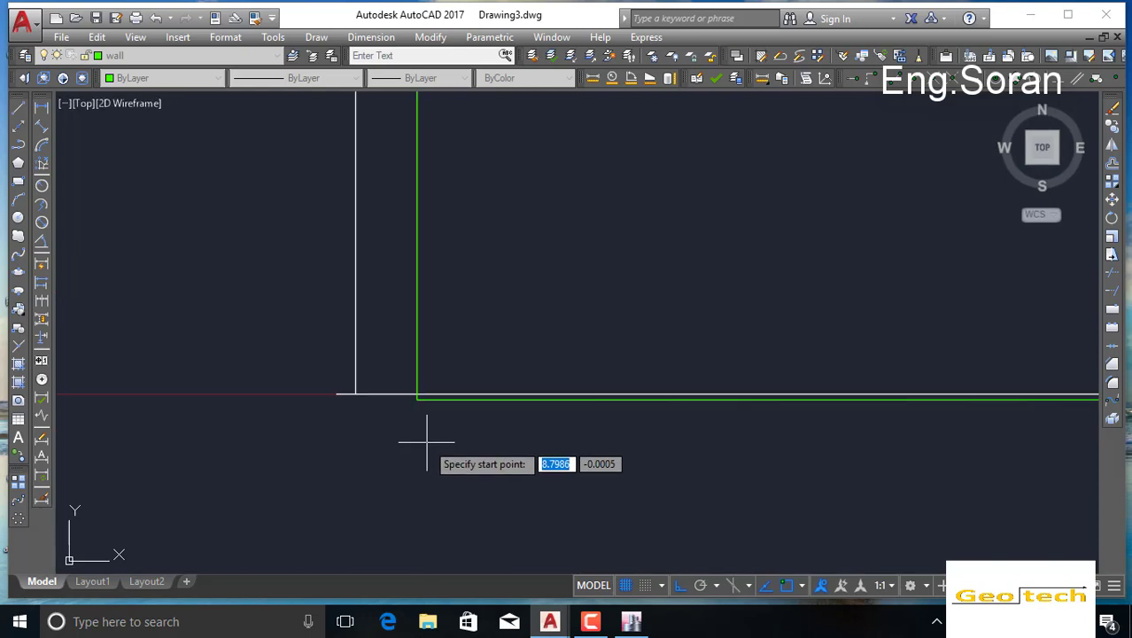
{"action": "left_click", "coordinate": [416, 399]}
Step: Run the polyline straight up to the lower edge of the first horizontal beam, then 0.25 to the right
{"action": "scroll", "coordinate": [436, 226], "scroll_direction": "down", "scroll_amount": 10}
{"action": "middle_click_drag", "start_coordinate": [435, 108], "coordinate": [425, 432]}
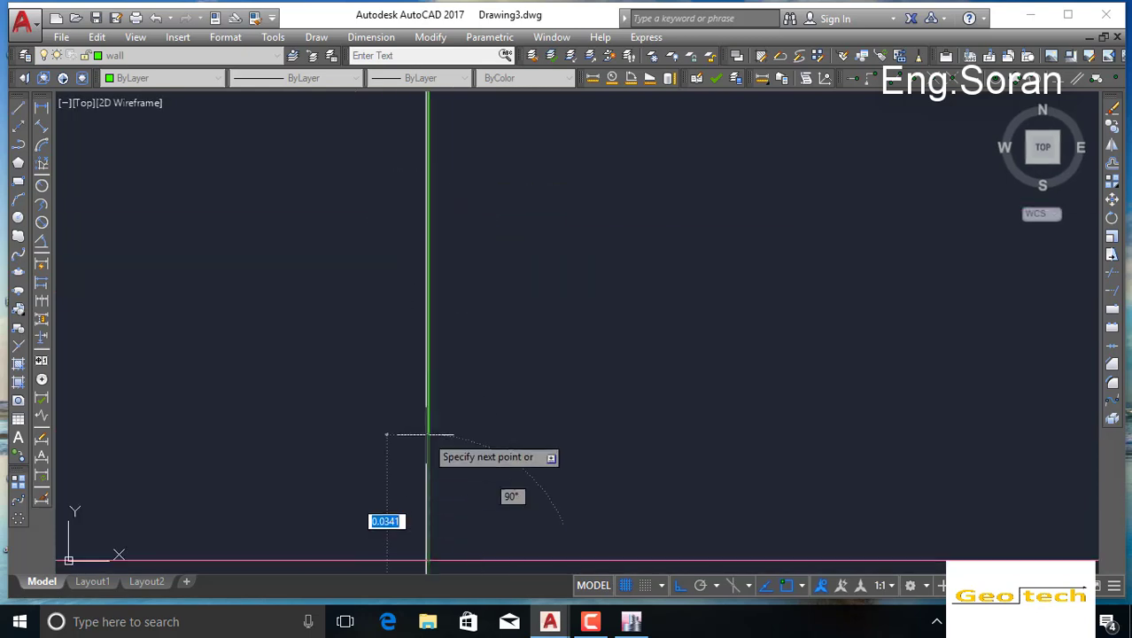
{"action": "scroll", "coordinate": [425, 432], "scroll_direction": "down", "scroll_amount": 6}
{"action": "middle_click_drag", "start_coordinate": [425, 324], "coordinate": [429, 253]}
{"action": "scroll", "coordinate": [416, 446], "scroll_direction": "down", "scroll_amount": 5}
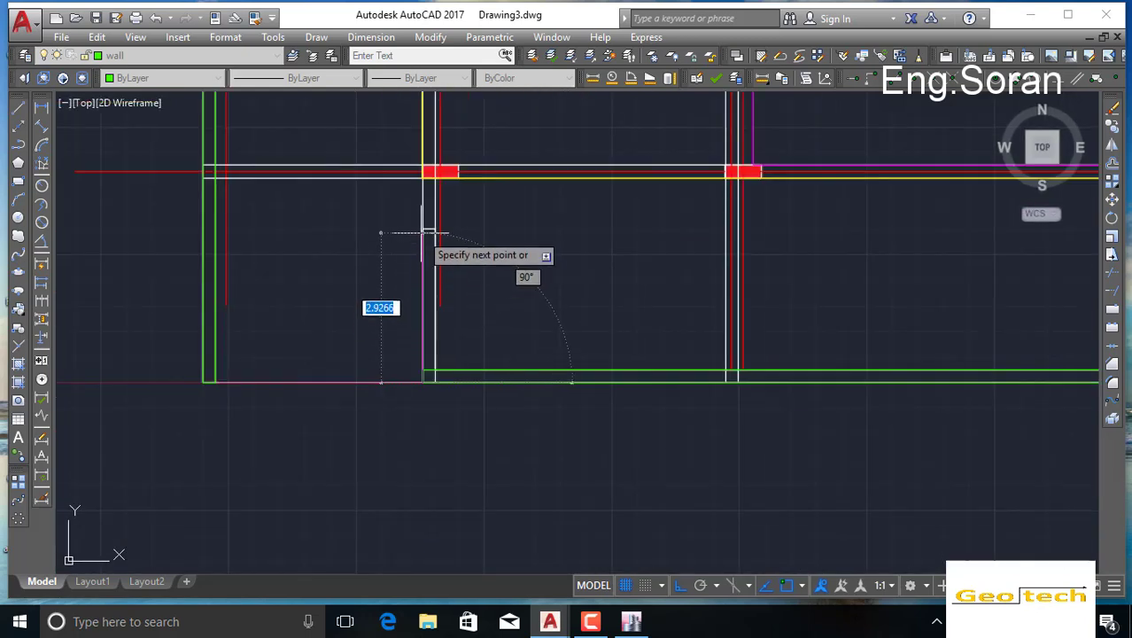
{"action": "scroll", "coordinate": [416, 173], "scroll_direction": "up", "scroll_amount": 5}
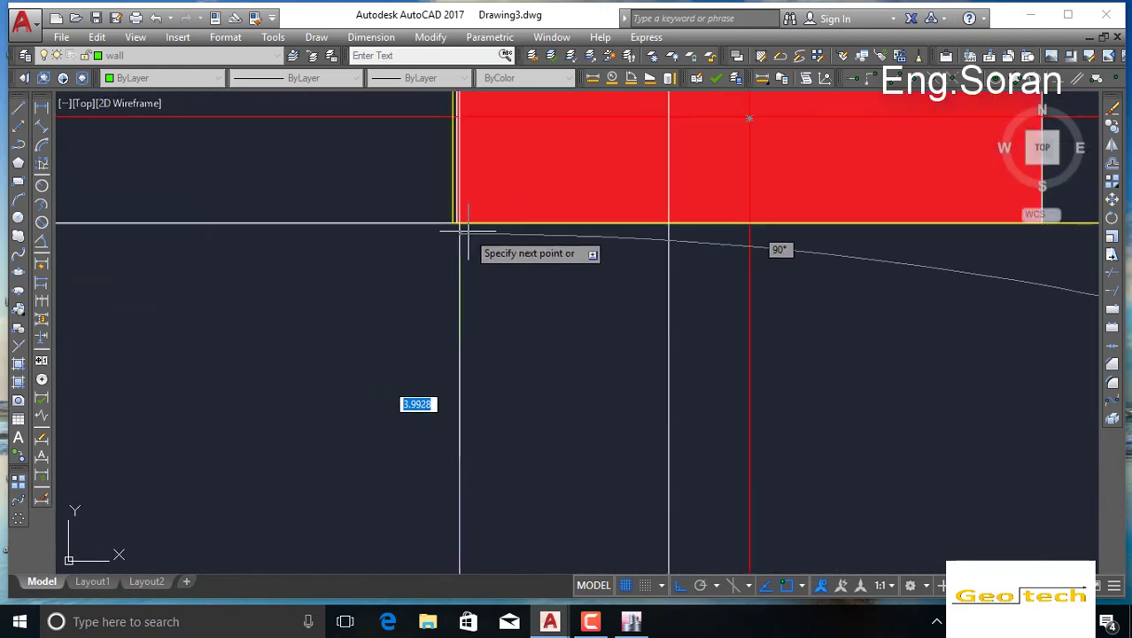
{"action": "scroll", "coordinate": [459, 222], "scroll_direction": "up", "scroll_amount": 10}
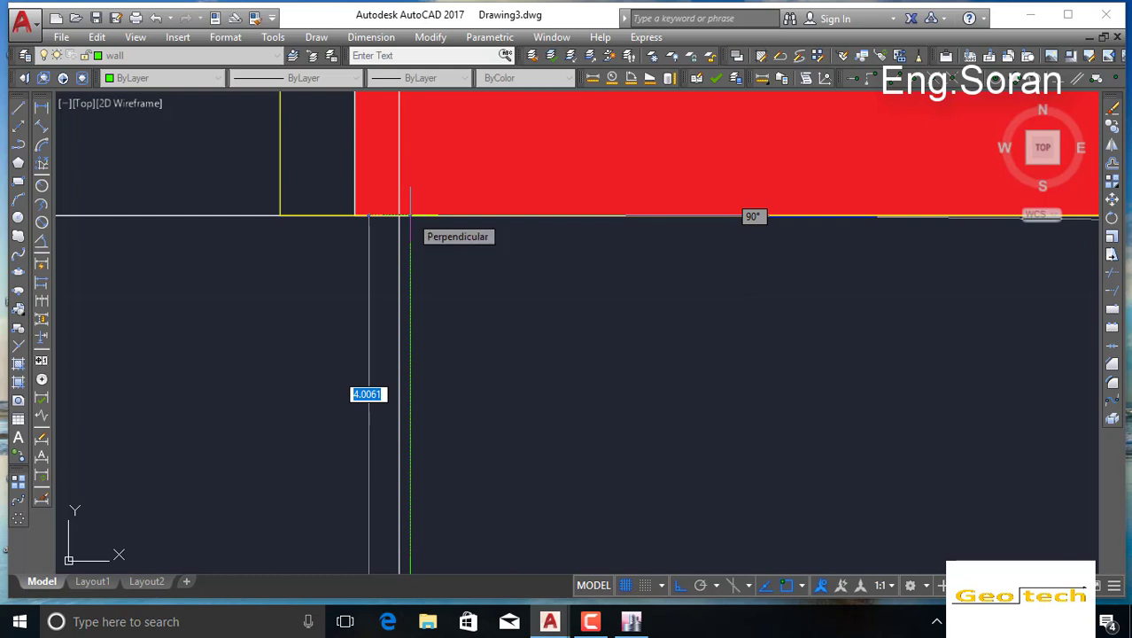
{"action": "left_click", "coordinate": [410, 214]}
{"action": "type", "text": "0.25"}
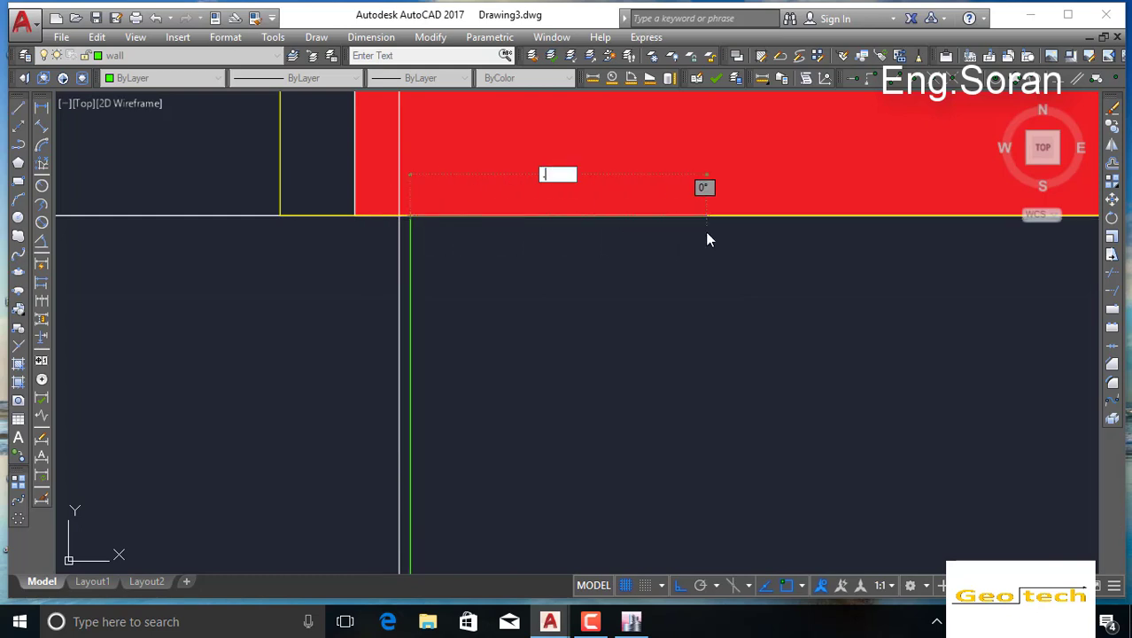
{"action": "key", "text": "Return"}
Step: Continue the polyline straight down to the lower retaining wall's outer edge
{"action": "scroll", "coordinate": [704, 398], "scroll_direction": "down", "scroll_amount": 6}
{"action": "scroll", "coordinate": [704, 398], "scroll_direction": "down", "scroll_amount": 8}
{"action": "middle_click_drag", "start_coordinate": [736, 420], "coordinate": [710, 279]}
{"action": "scroll", "coordinate": [717, 301], "scroll_direction": "down", "scroll_amount": 4}
{"action": "middle_click_drag", "start_coordinate": [761, 523], "coordinate": [721, 254]}
{"action": "middle_click_drag", "start_coordinate": [678, 540], "coordinate": [607, 225]}
{"action": "middle_click_drag", "start_coordinate": [586, 343], "coordinate": [578, 248]}
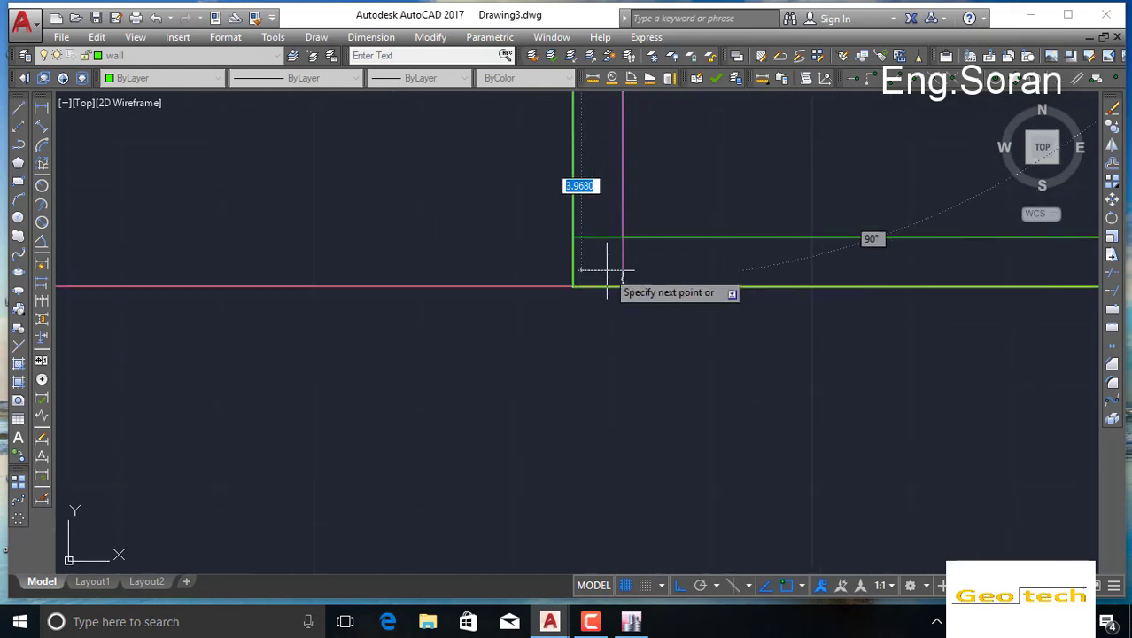
{"action": "scroll", "coordinate": [609, 267], "scroll_direction": "up", "scroll_amount": 5}
{"action": "scroll", "coordinate": [697, 400], "scroll_direction": "up", "scroll_amount": 5}
{"action": "scroll", "coordinate": [617, 319], "scroll_direction": "up", "scroll_amount": 5}
{"action": "scroll", "coordinate": [634, 306], "scroll_direction": "up", "scroll_amount": 4}
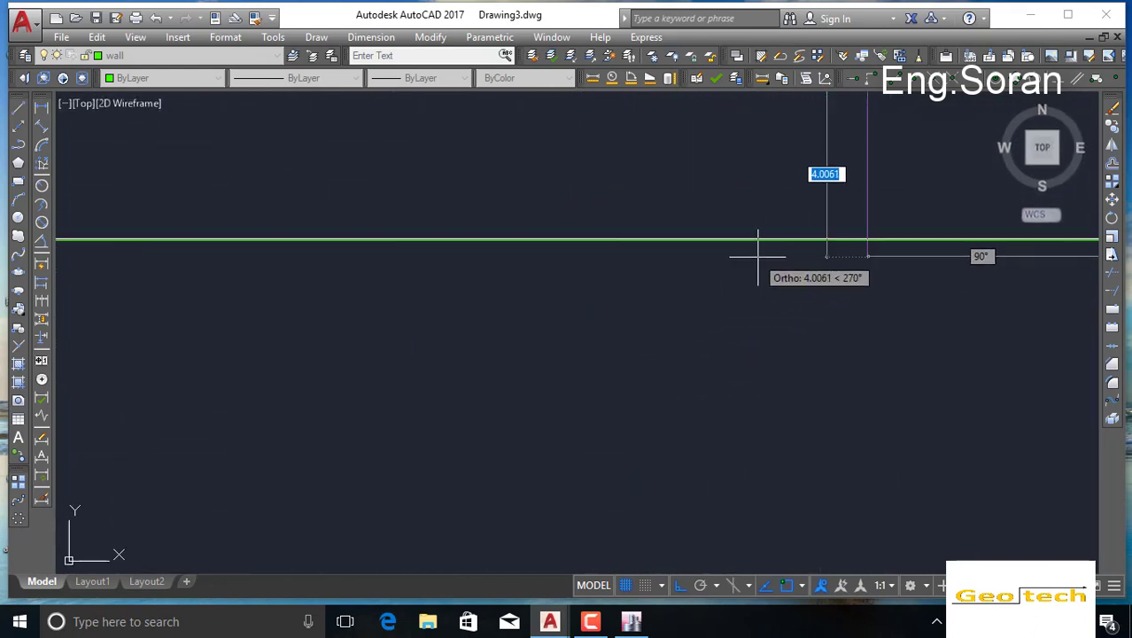
{"action": "scroll", "coordinate": [884, 243], "scroll_direction": "up", "scroll_amount": 4}
{"action": "scroll", "coordinate": [761, 259], "scroll_direction": "up", "scroll_amount": 3}
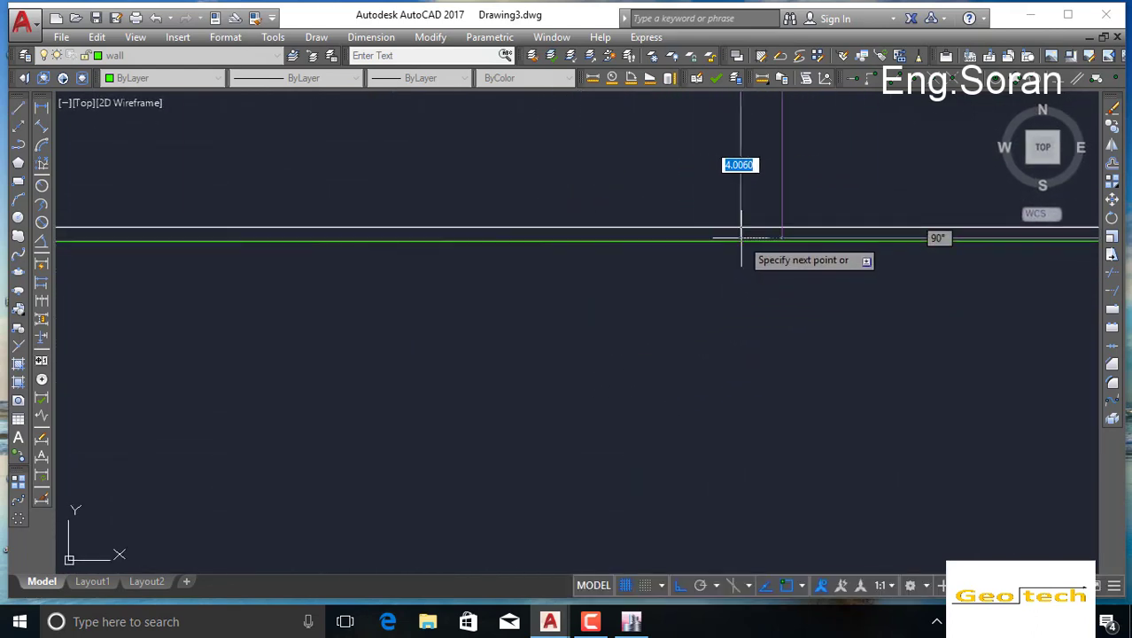
{"action": "scroll", "coordinate": [303, 266], "scroll_direction": "down", "scroll_amount": 5}
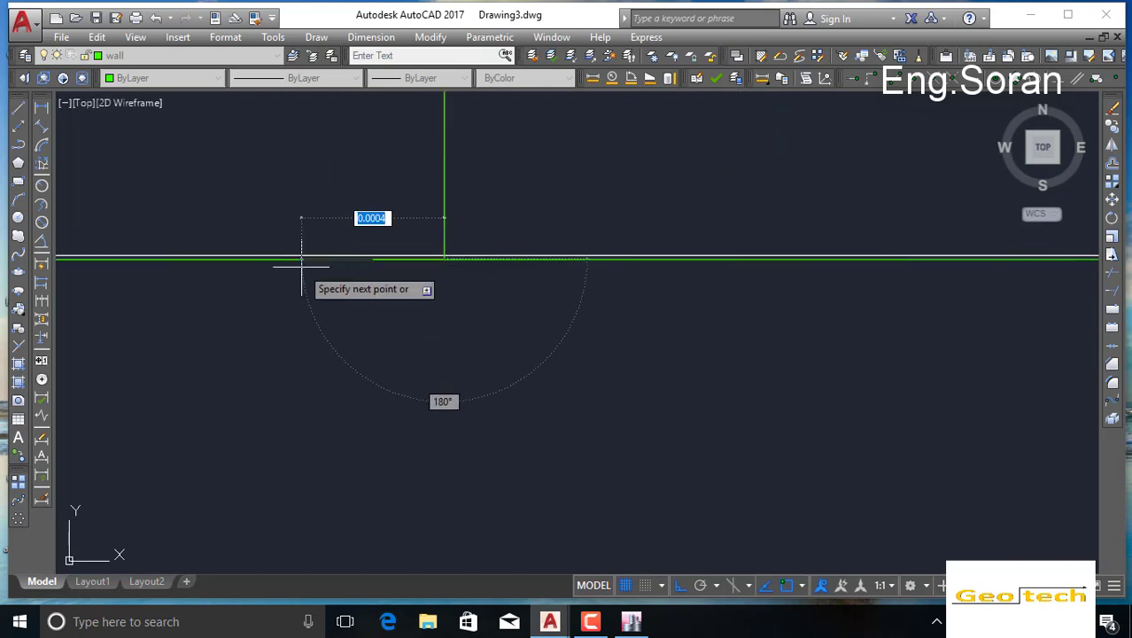
Step: Bring the polyline left along the slab's lower edge to its starting corner and finish the short wall outline
{"action": "middle_click_drag", "start_coordinate": [303, 267], "coordinate": [889, 310]}
{"action": "middle_click_drag", "start_coordinate": [351, 365], "coordinate": [952, 353]}
{"action": "middle_click_drag", "start_coordinate": [409, 372], "coordinate": [1066, 384]}
{"action": "middle_click_drag", "start_coordinate": [415, 374], "coordinate": [1075, 386]}
{"action": "middle_click_drag", "start_coordinate": [478, 371], "coordinate": [956, 364]}
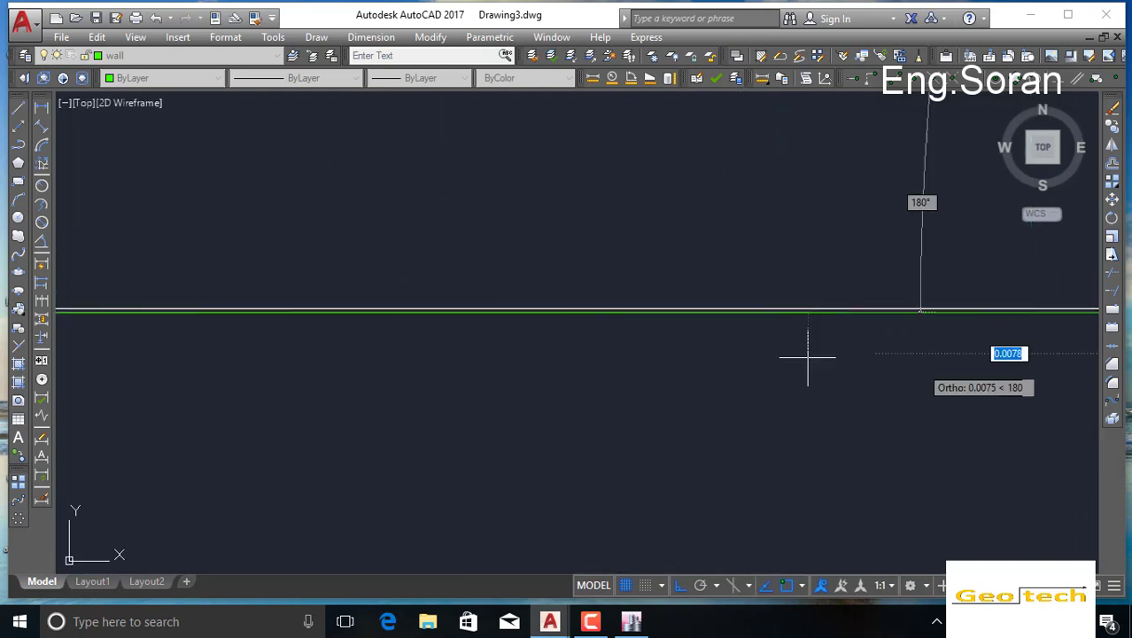
{"action": "scroll", "coordinate": [585, 361], "scroll_direction": "down", "scroll_amount": 10}
{"action": "scroll", "coordinate": [448, 377], "scroll_direction": "down", "scroll_amount": 5}
{"action": "middle_click_drag", "start_coordinate": [177, 383], "coordinate": [976, 391]}
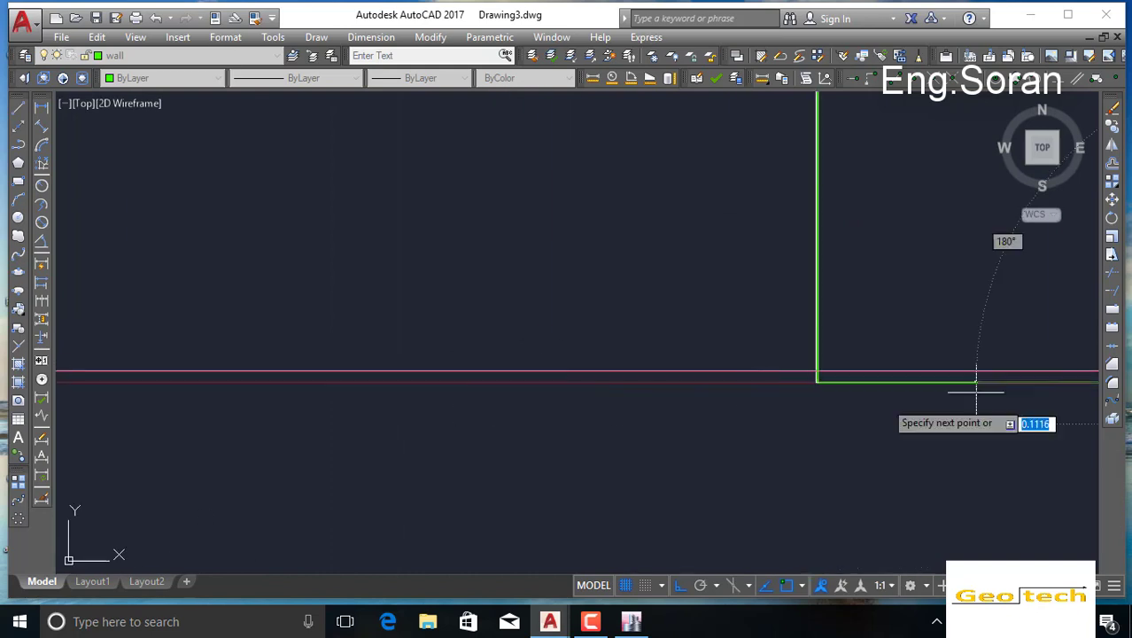
{"action": "scroll", "coordinate": [884, 403], "scroll_direction": "up", "scroll_amount": 5}
{"action": "scroll", "coordinate": [664, 356], "scroll_direction": "up", "scroll_amount": 5}
{"action": "scroll", "coordinate": [571, 315], "scroll_direction": "up", "scroll_amount": 5}
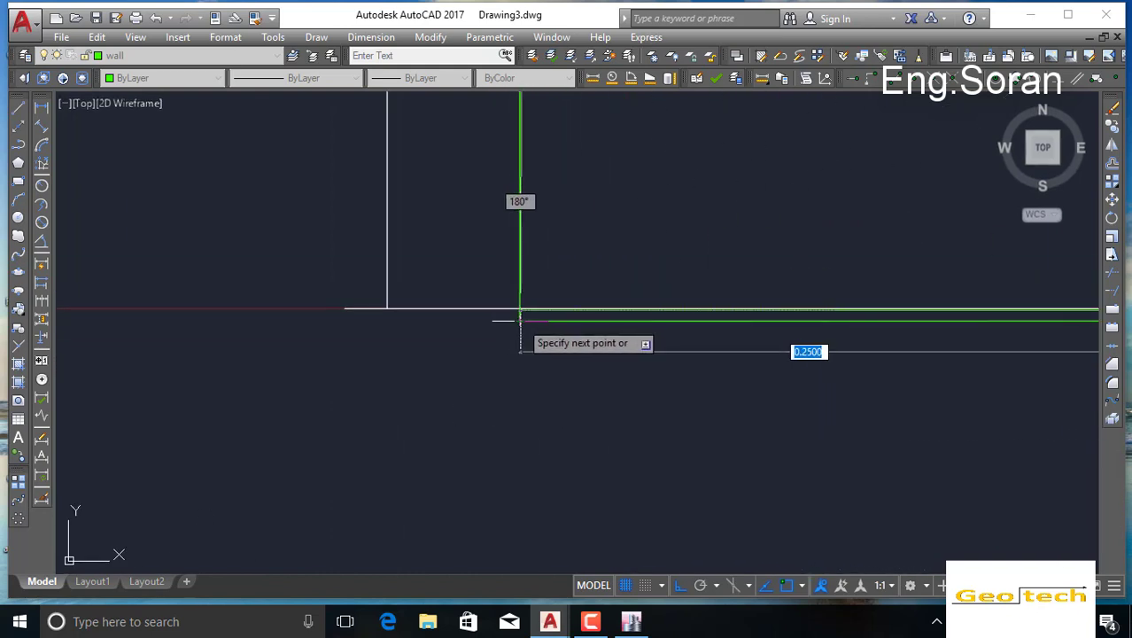
{"action": "right_click", "coordinate": [519, 321]}
{"action": "left_click", "coordinate": [607, 49]}
{"action": "scroll", "coordinate": [628, 265], "scroll_direction": "down", "scroll_amount": 8}
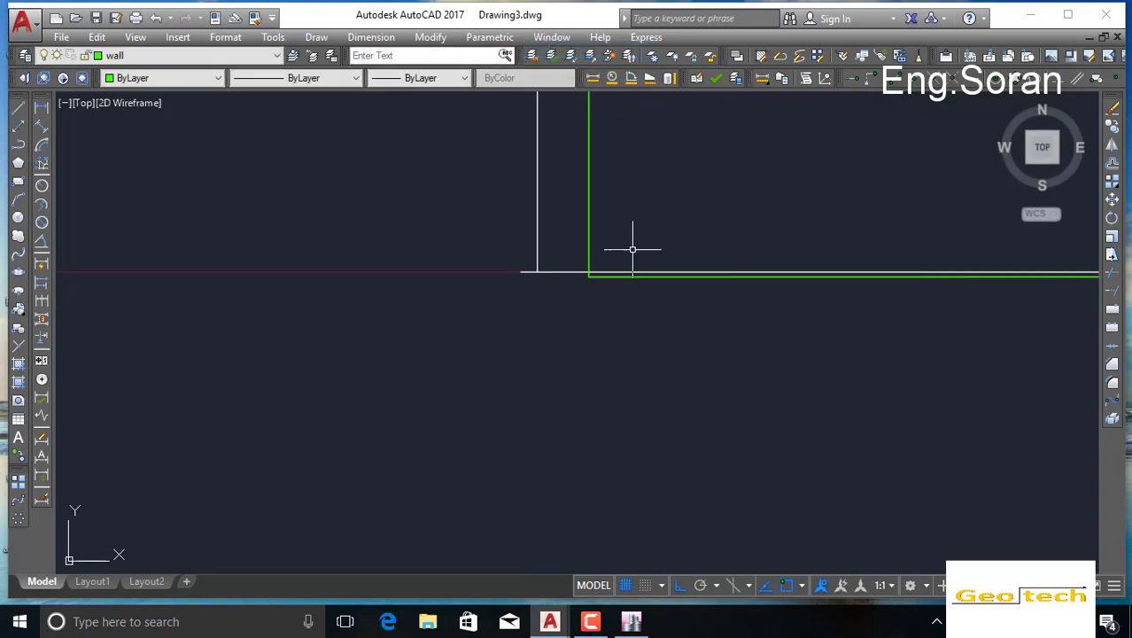
{"action": "middle_click_drag", "start_coordinate": [650, 272], "coordinate": [640, 365]}
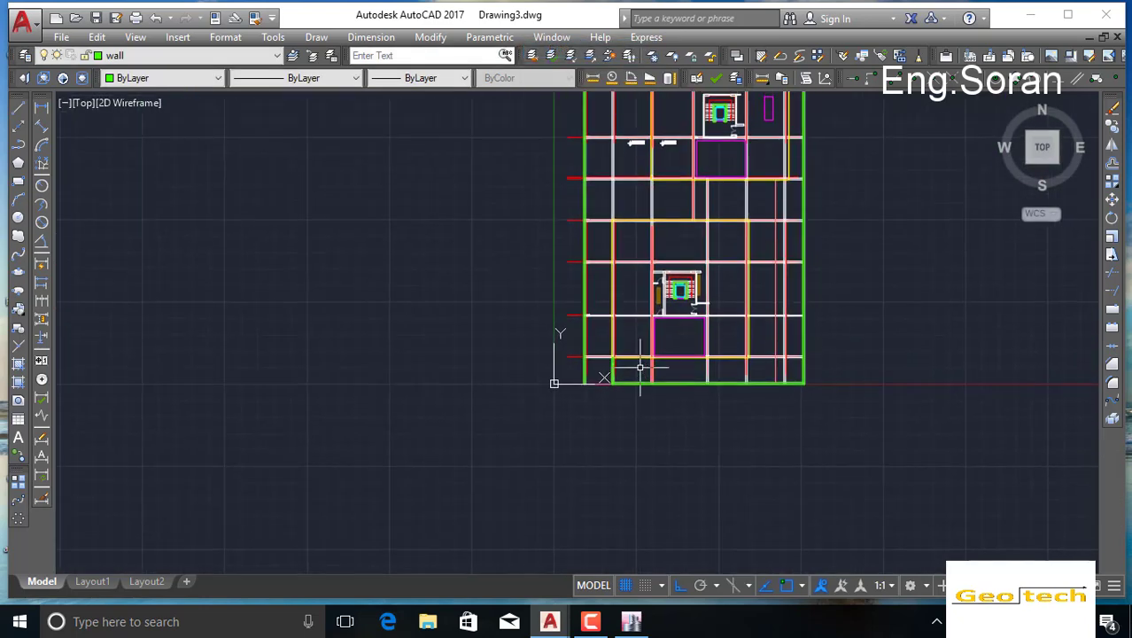
{"action": "middle_click_drag", "start_coordinate": [723, 284], "coordinate": [721, 388]}
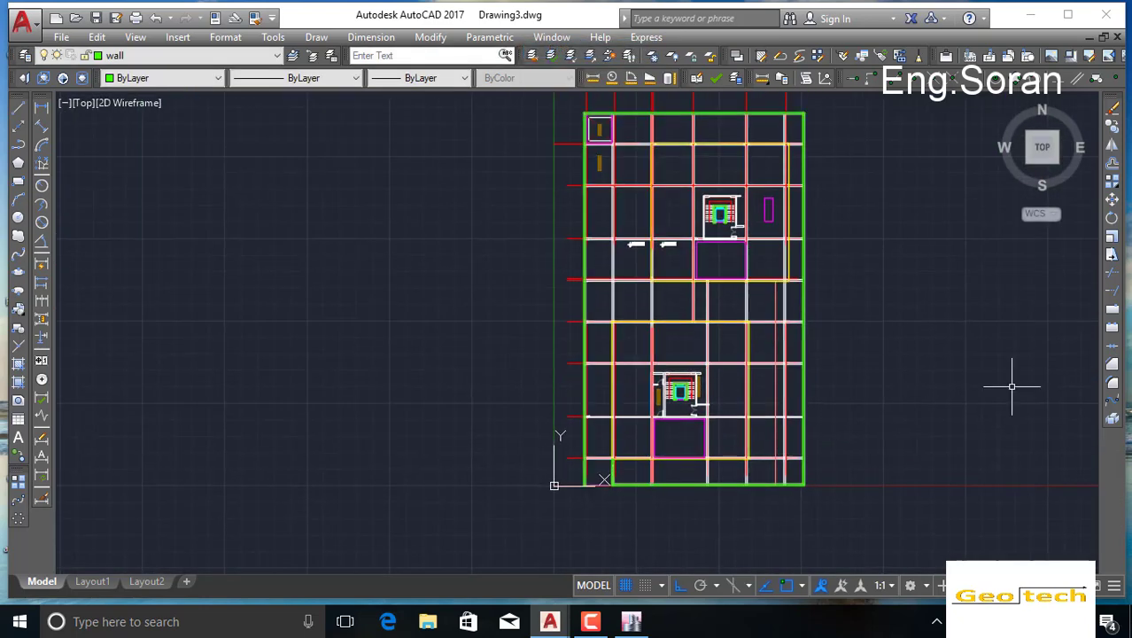
Step: Make the column layer current and draw a rectangle about 0.70 by 0.25 around the column at the Generator room's lower-right corner
{"action": "left_click", "coordinate": [204, 55]}
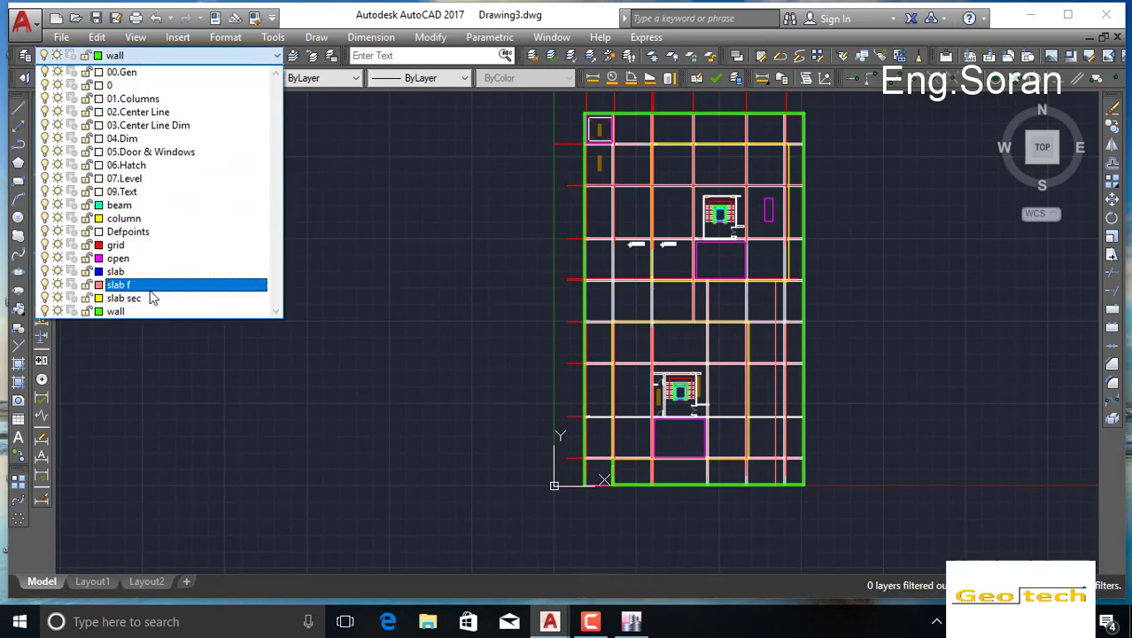
{"action": "left_click", "coordinate": [129, 218]}
{"action": "left_click", "coordinate": [20, 182]}
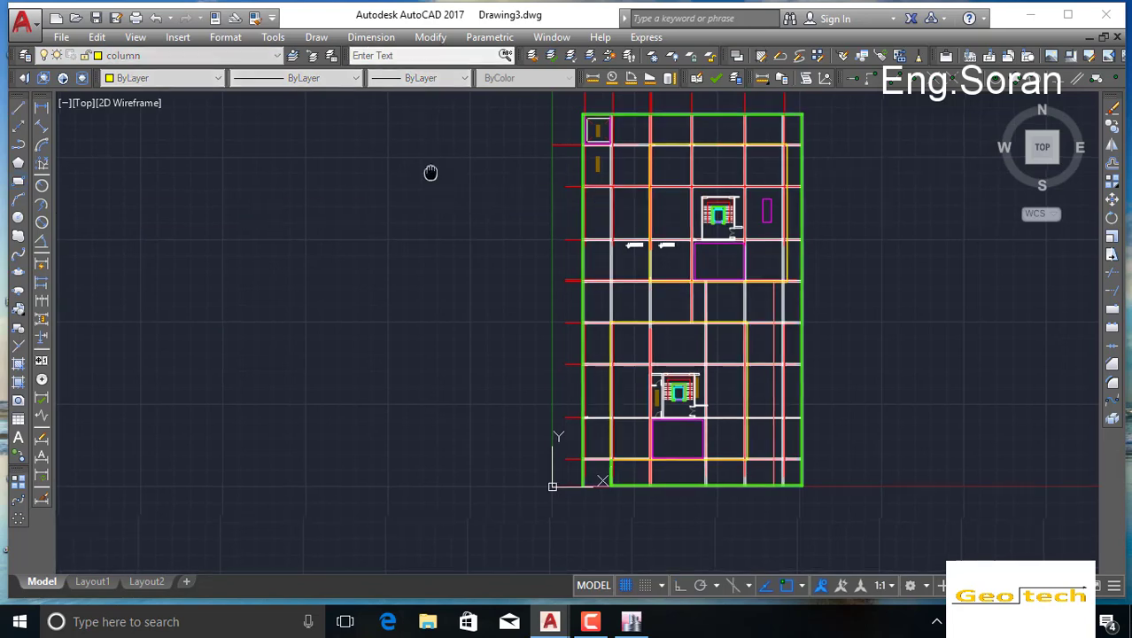
{"action": "scroll", "coordinate": [567, 237], "scroll_direction": "up", "scroll_amount": 2}
{"action": "scroll", "coordinate": [364, 365], "scroll_direction": "up", "scroll_amount": 5}
{"action": "middle_click_drag", "start_coordinate": [239, 426], "coordinate": [447, 235]}
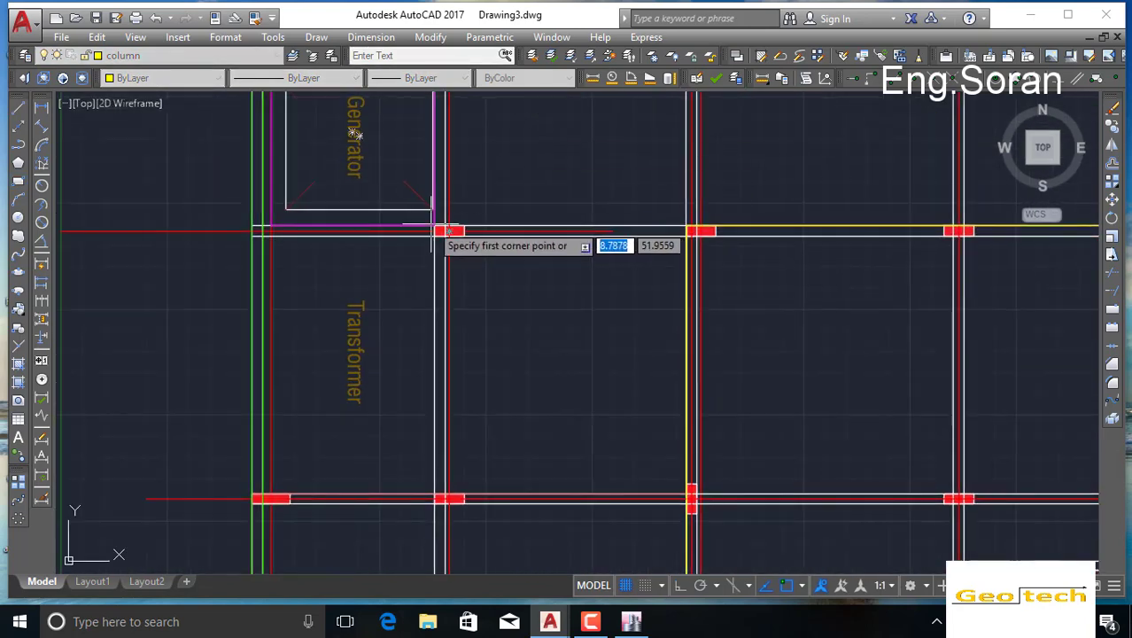
{"action": "scroll", "coordinate": [448, 237], "scroll_direction": "up", "scroll_amount": 5}
{"action": "scroll", "coordinate": [444, 232], "scroll_direction": "up", "scroll_amount": 5}
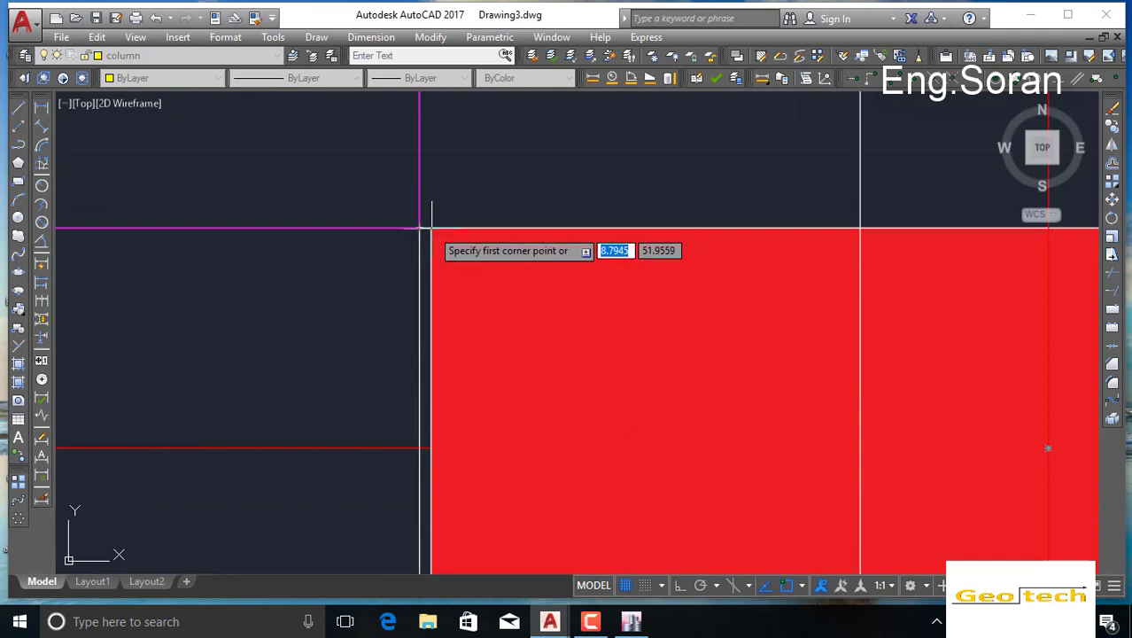
{"action": "middle_click_drag", "start_coordinate": [691, 371], "coordinate": [280, 140]}
{"action": "middle_click_drag", "start_coordinate": [991, 397], "coordinate": [232, 429]}
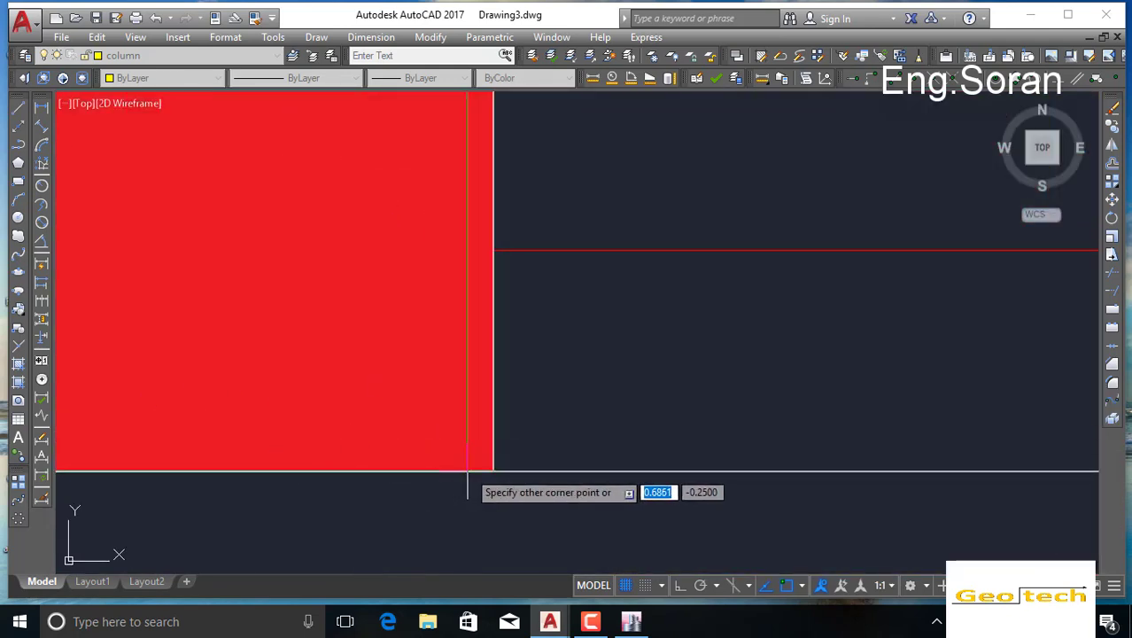
{"action": "left_click", "coordinate": [500, 465]}
{"action": "scroll", "coordinate": [505, 462], "scroll_direction": "down", "scroll_amount": 5}
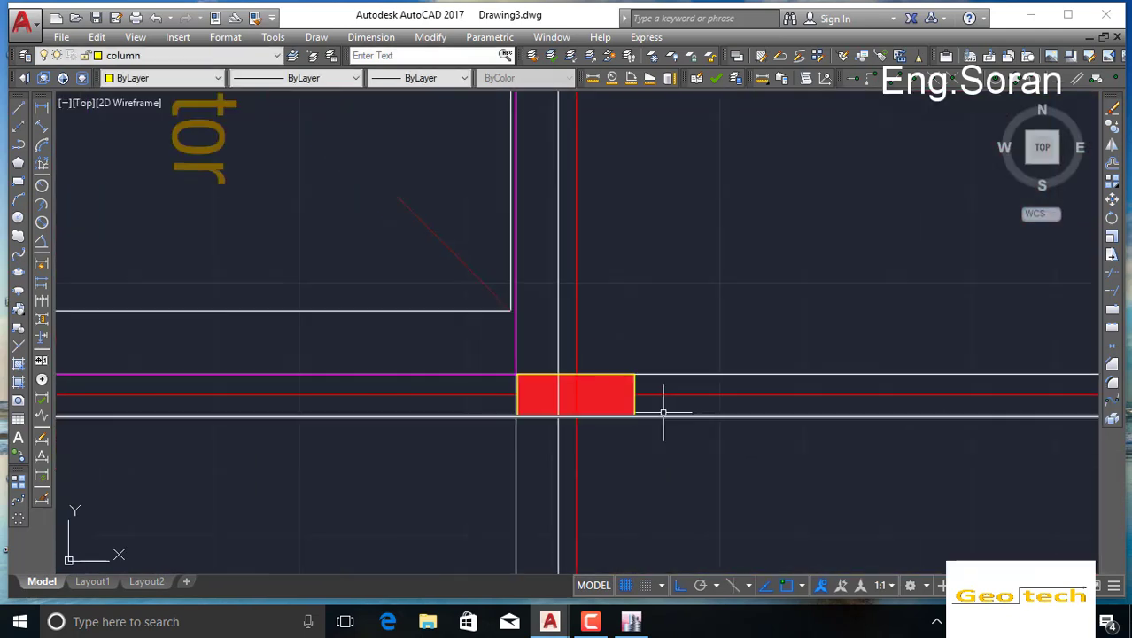
Step: Dimension the outlined column's length above it and its depth to the right
{"action": "scroll", "coordinate": [663, 404], "scroll_direction": "up", "scroll_amount": 4}
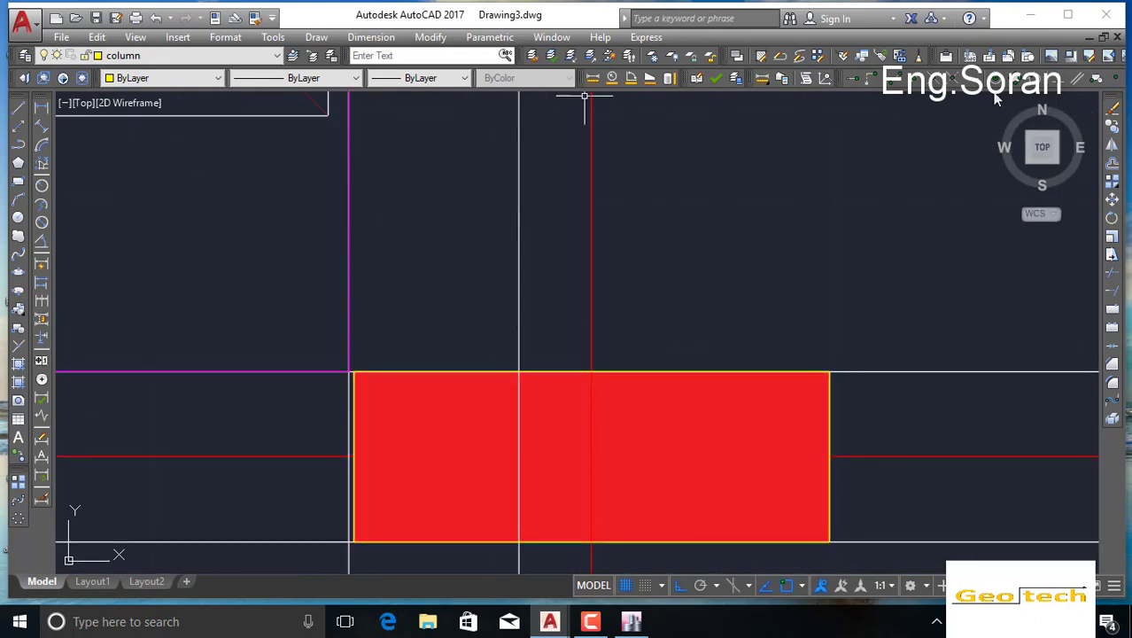
{"action": "left_click", "coordinate": [39, 131]}
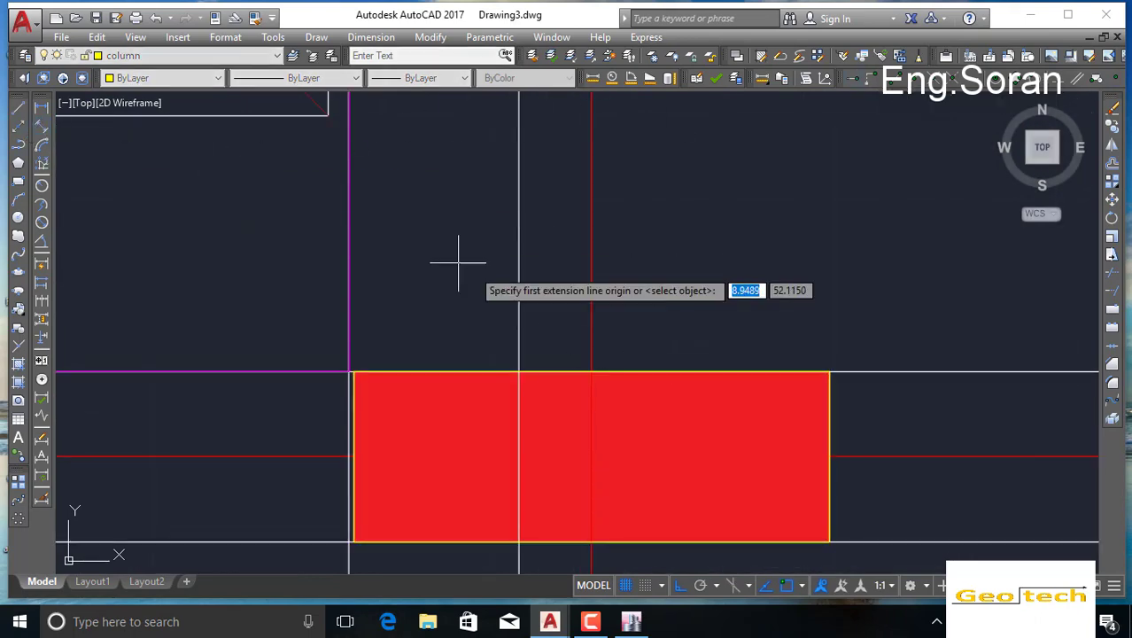
{"action": "key", "text": "Return"}
{"action": "left_click", "coordinate": [748, 372]}
{"action": "left_click", "coordinate": [744, 314]}
{"action": "scroll", "coordinate": [745, 315], "scroll_direction": "down", "scroll_amount": 4}
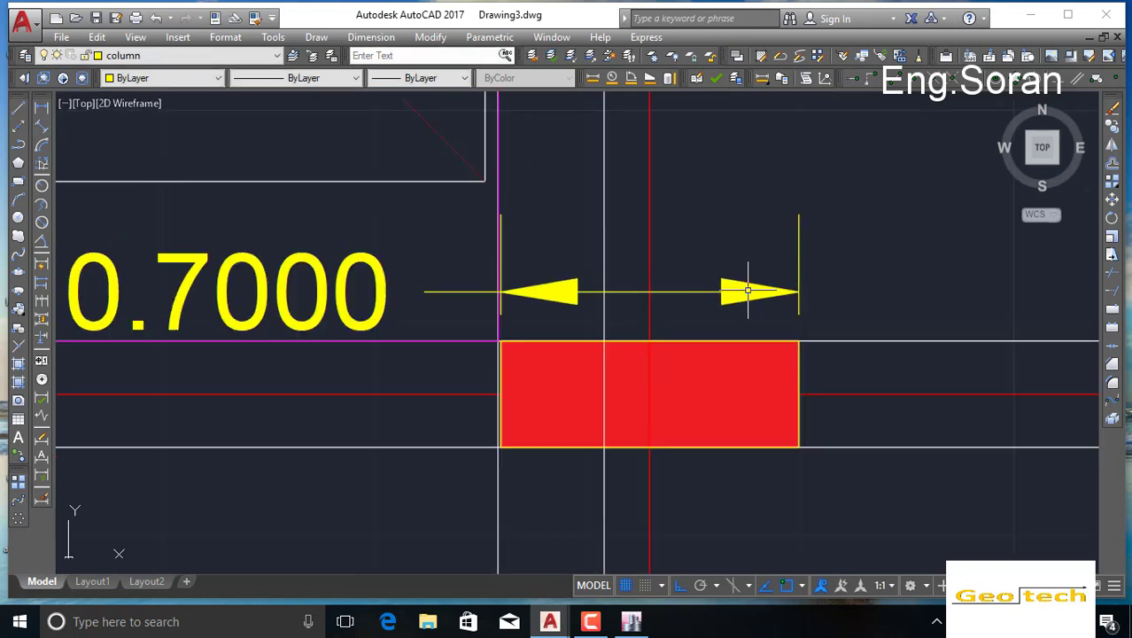
{"action": "left_click", "coordinate": [39, 131]}
{"action": "key", "text": "Return"}
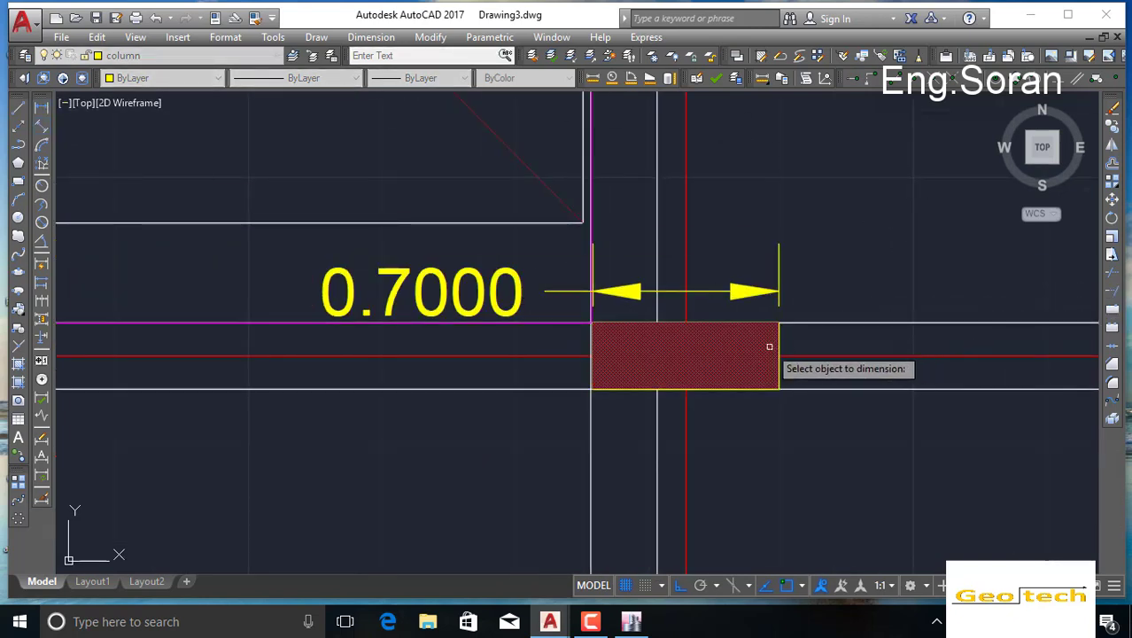
{"action": "left_click", "coordinate": [777, 350]}
{"action": "left_click", "coordinate": [882, 349]}
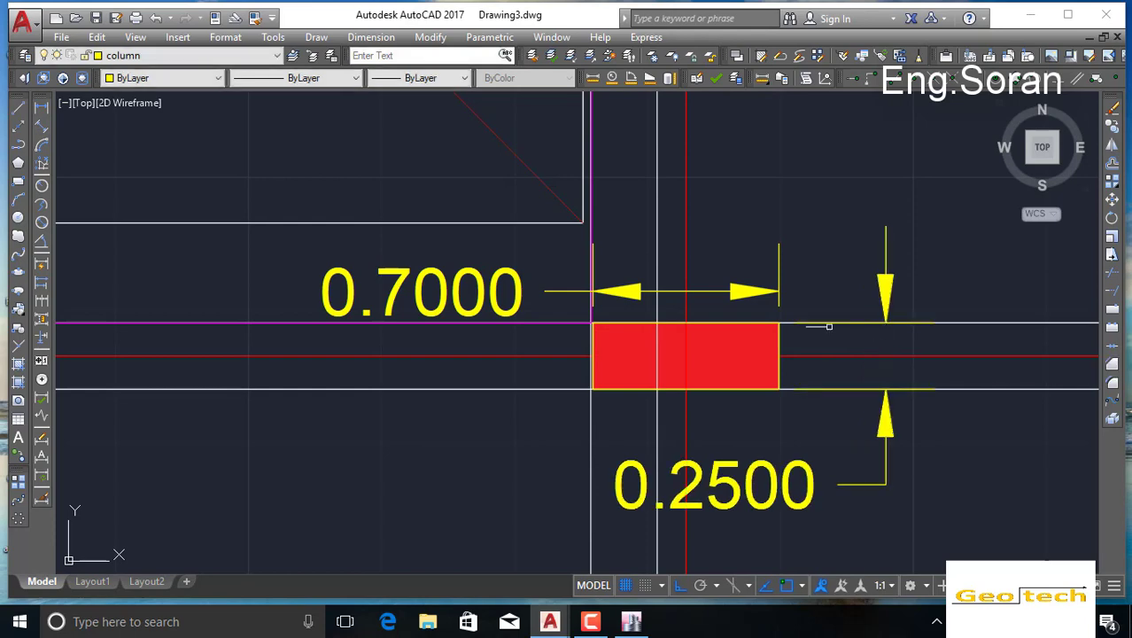
Step: Copy the column rectangle from its upper-left corner onto the next column to the right in the same row
{"action": "left_click", "coordinate": [771, 324]}
{"action": "left_click", "coordinate": [1113, 126]}
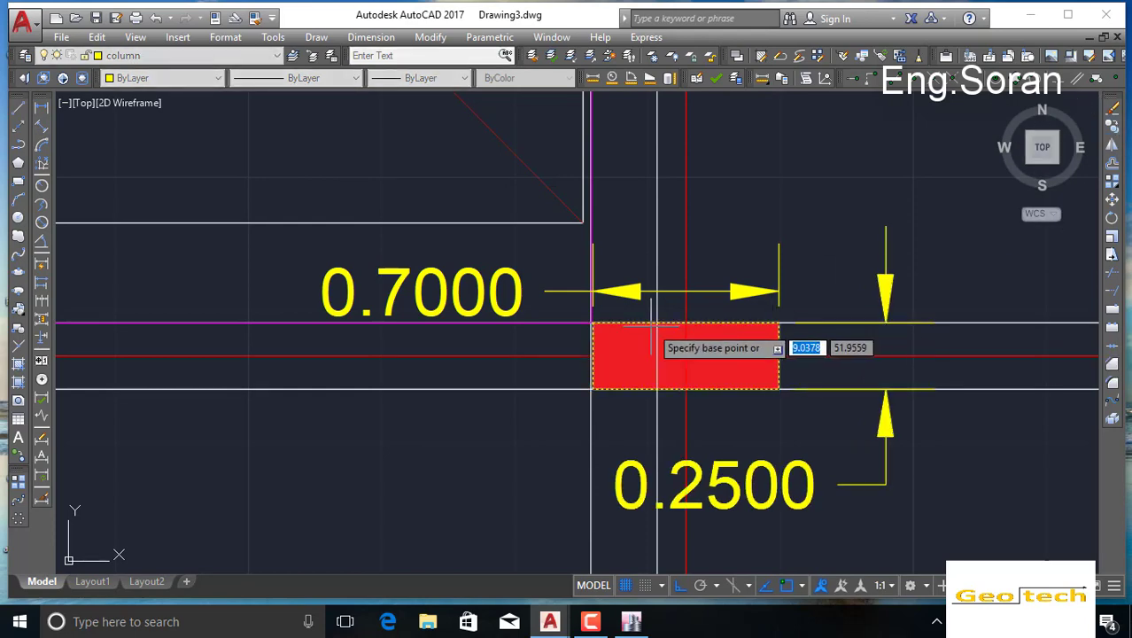
{"action": "scroll", "coordinate": [581, 326], "scroll_direction": "up", "scroll_amount": 5}
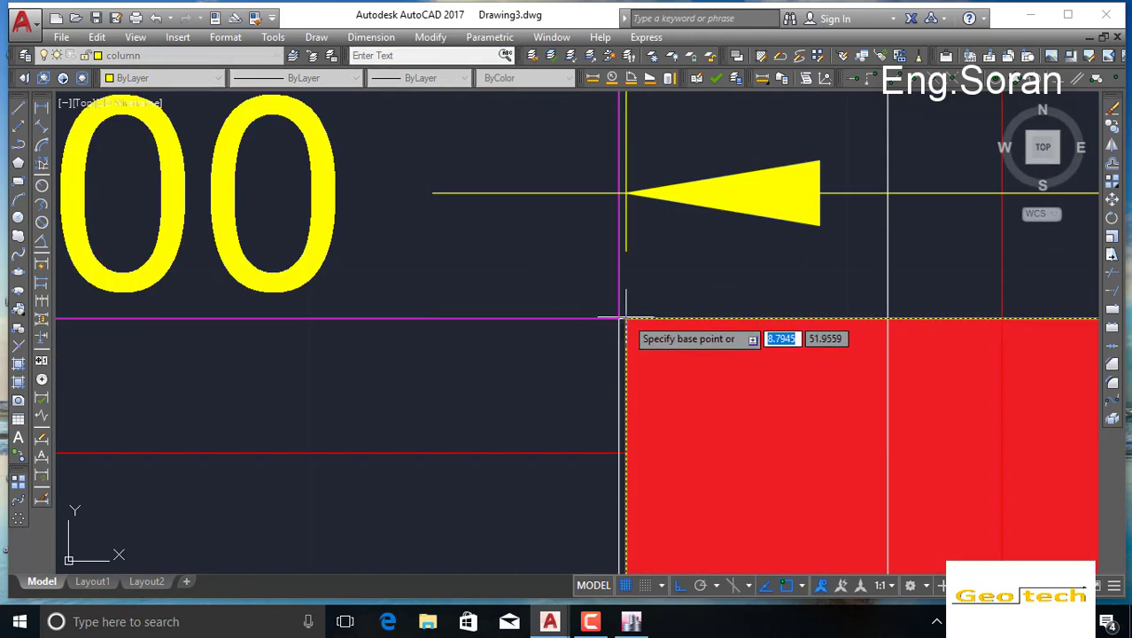
{"action": "left_click", "coordinate": [626, 317]}
{"action": "scroll", "coordinate": [621, 213], "scroll_direction": "down", "scroll_amount": 5}
{"action": "middle_click_drag", "start_coordinate": [677, 191], "coordinate": [411, 343]}
{"action": "middle_click_drag", "start_coordinate": [1009, 383], "coordinate": [358, 372]}
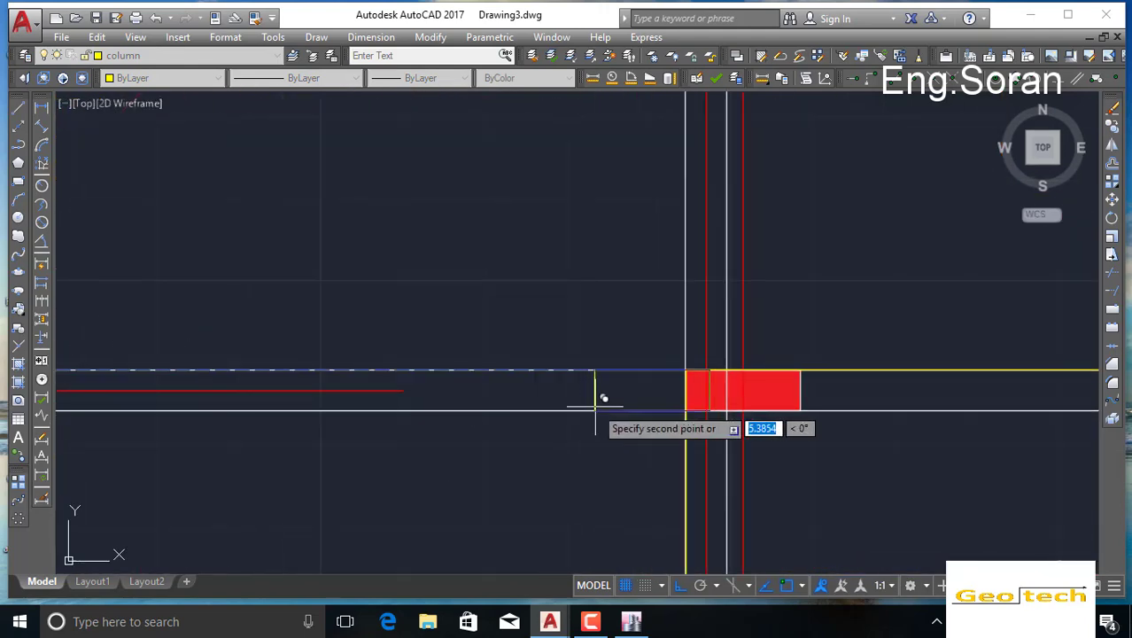
{"action": "scroll", "coordinate": [683, 373], "scroll_direction": "up", "scroll_amount": 6}
{"action": "scroll", "coordinate": [678, 356], "scroll_direction": "up", "scroll_amount": 6}
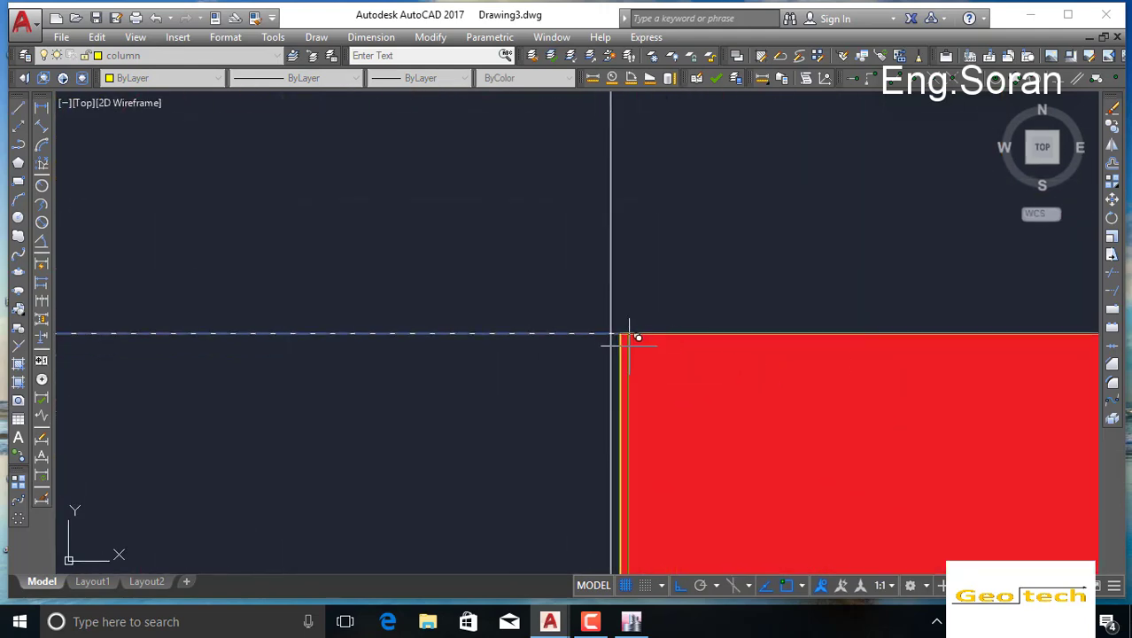
Step: Place further copies of the rectangle on the row's third and fourth columns, at distances of 12 and 20.1
{"action": "scroll", "coordinate": [722, 346], "scroll_direction": "down", "scroll_amount": 7}
{"action": "middle_click_drag", "start_coordinate": [1079, 362], "coordinate": [372, 356]}
{"action": "middle_click_drag", "start_coordinate": [1027, 351], "coordinate": [475, 344]}
{"action": "scroll", "coordinate": [475, 342], "scroll_direction": "down", "scroll_amount": 5}
{"action": "scroll", "coordinate": [775, 341], "scroll_direction": "up", "scroll_amount": 5}
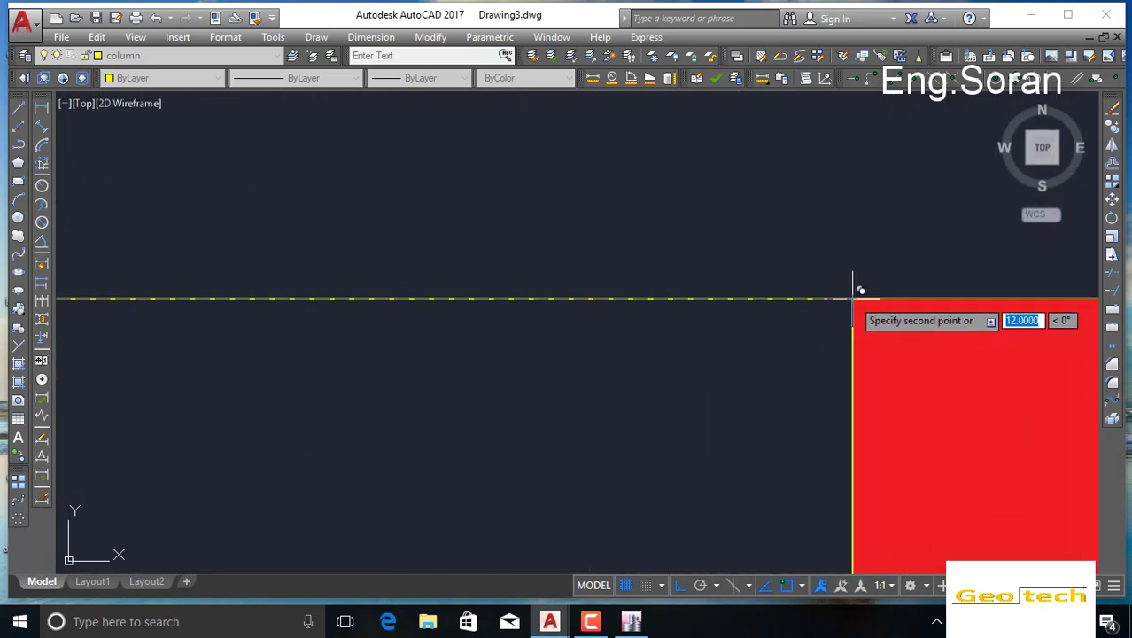
{"action": "scroll", "coordinate": [857, 287], "scroll_direction": "down", "scroll_amount": 3}
{"action": "scroll", "coordinate": [721, 370], "scroll_direction": "down", "scroll_amount": 4}
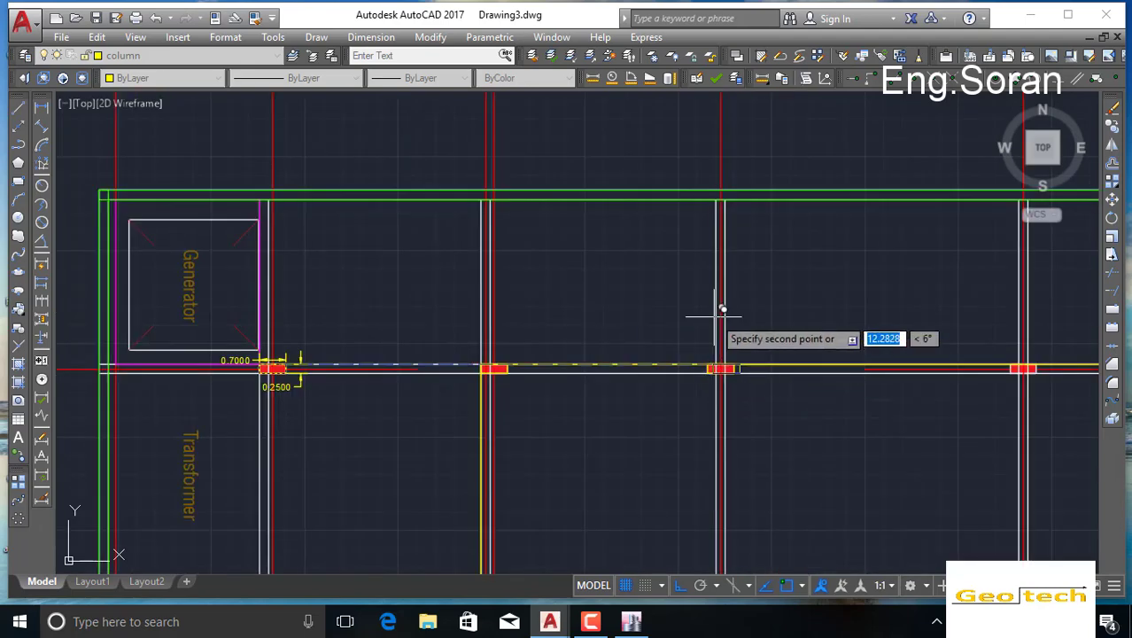
{"action": "scroll", "coordinate": [504, 353], "scroll_direction": "up", "scroll_amount": 5}
{"action": "scroll", "coordinate": [430, 398], "scroll_direction": "up", "scroll_amount": 4}
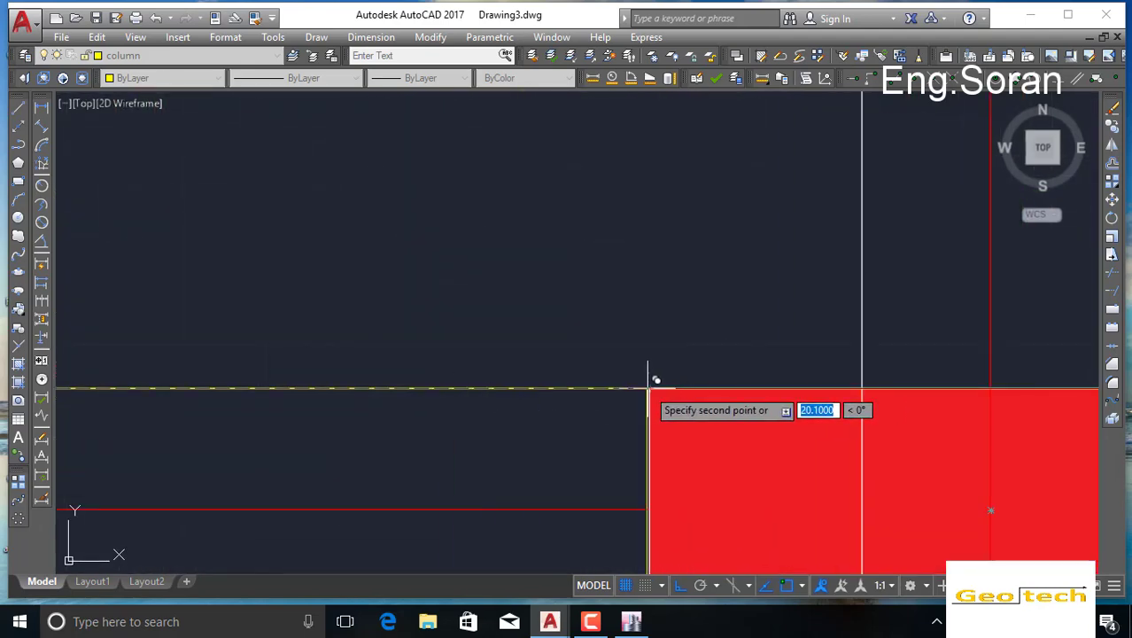
Step: Place another copy of the rectangle on the row's last column near the right wall, at a distance of 26.1
{"action": "scroll", "coordinate": [649, 383], "scroll_direction": "down", "scroll_amount": 6}
{"action": "middle_click_drag", "start_coordinate": [797, 368], "coordinate": [531, 384]}
{"action": "middle_click_drag", "start_coordinate": [823, 389], "coordinate": [422, 350]}
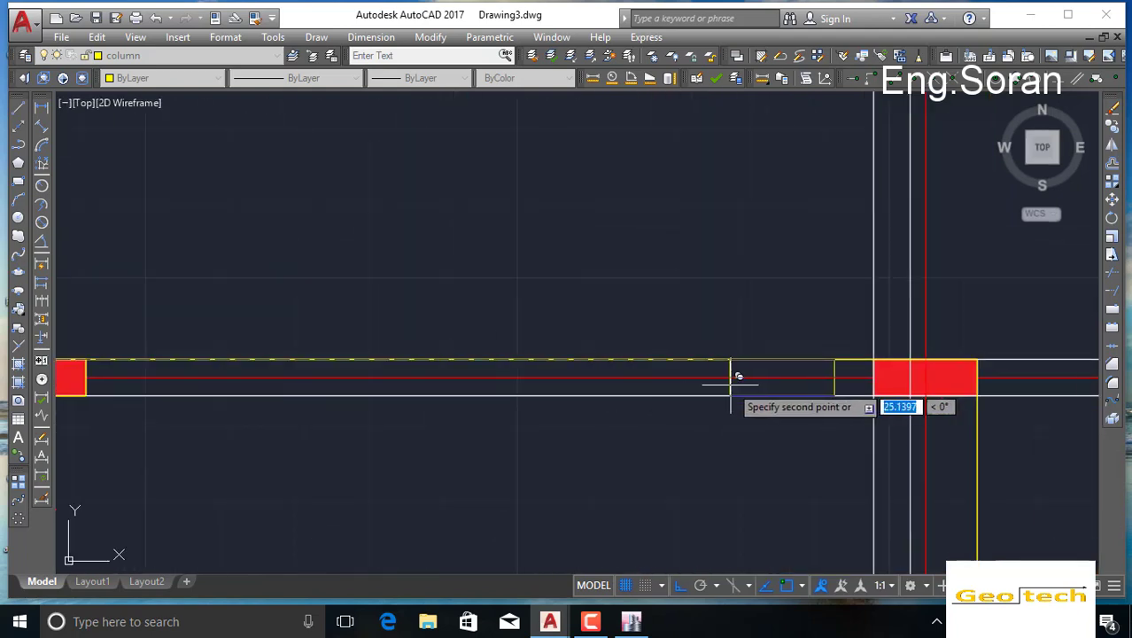
{"action": "middle_click_drag", "start_coordinate": [733, 384], "coordinate": [534, 382]}
{"action": "scroll", "coordinate": [768, 355], "scroll_direction": "up", "scroll_amount": 4}
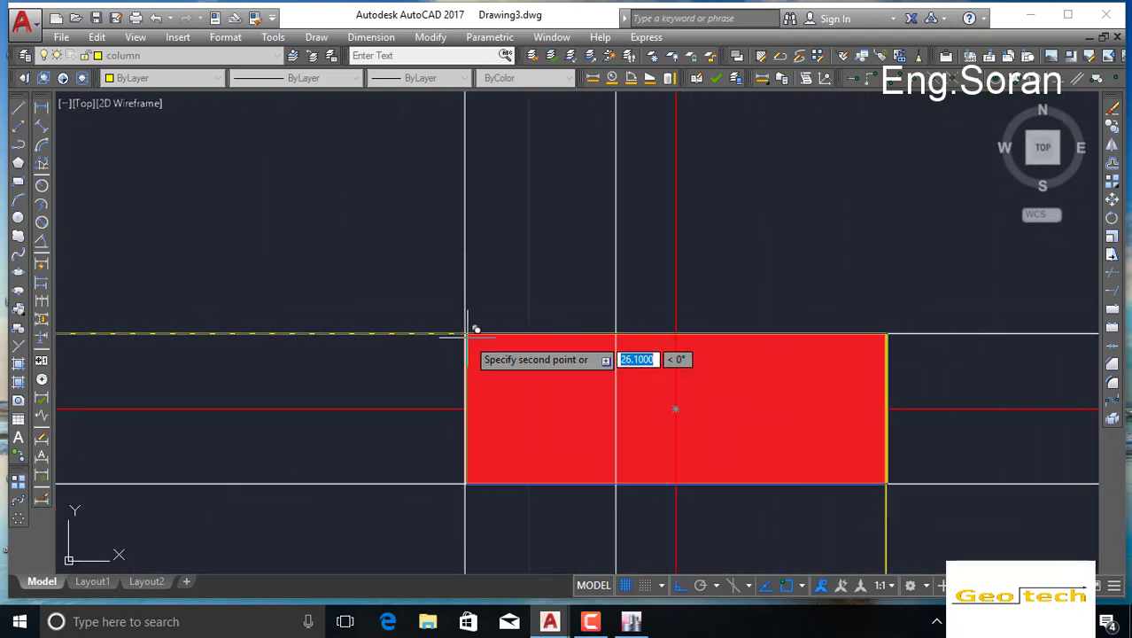
{"action": "left_click", "coordinate": [466, 334]}
{"action": "scroll", "coordinate": [514, 340], "scroll_direction": "down", "scroll_amount": 6}
{"action": "middle_click_drag", "start_coordinate": [500, 403], "coordinate": [649, 257]}
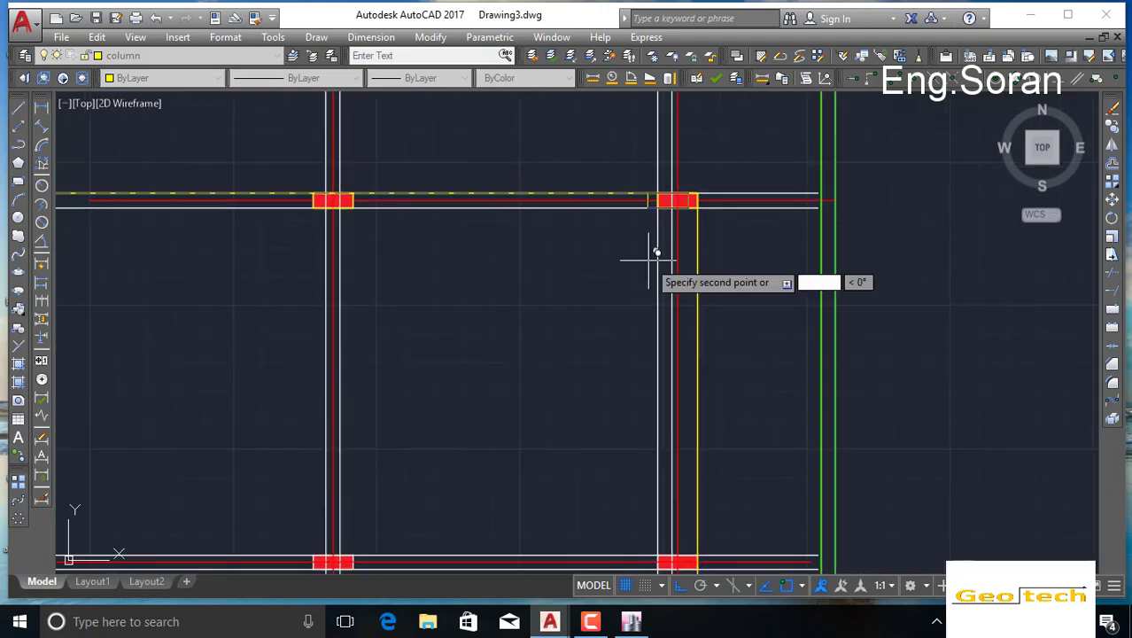
Step: Finish copying the column outline onto the remaining filled column in the upper grid row
{"action": "scroll", "coordinate": [622, 280], "scroll_direction": "down", "scroll_amount": 2}
{"action": "middle_click_drag", "start_coordinate": [285, 331], "coordinate": [803, 297]}
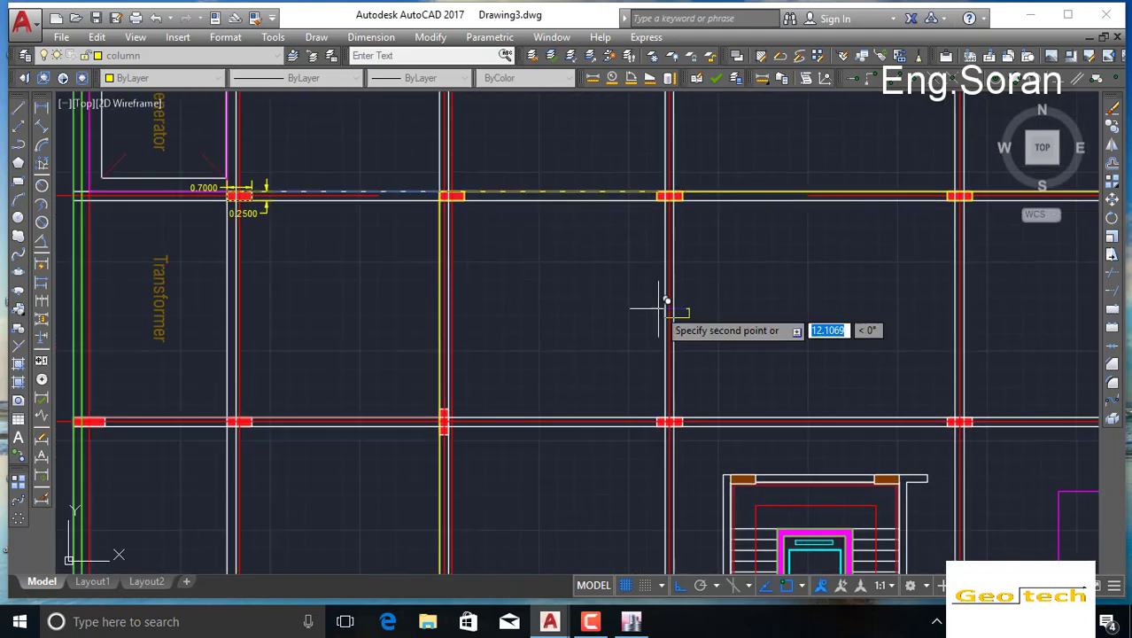
{"action": "left_click", "coordinate": [467, 283]}
Step: Copy the upper row's column outlines down to the next grid row, using the rightmost column's upper-right corner as base point
{"action": "scroll", "coordinate": [253, 193], "scroll_direction": "up", "scroll_amount": 5}
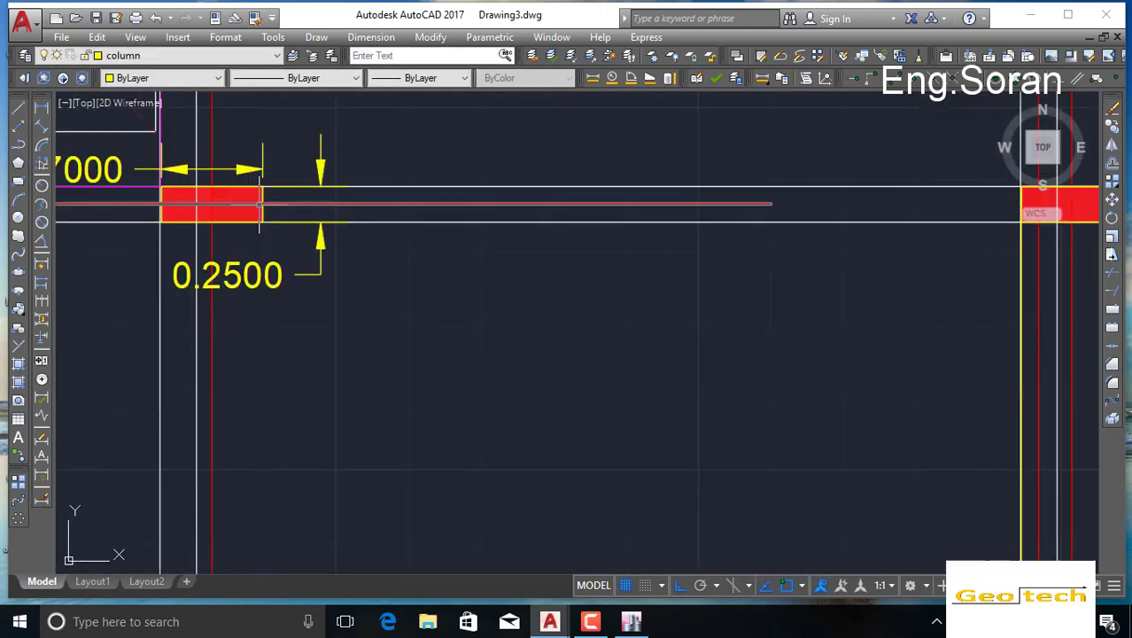
{"action": "middle_click_drag", "start_coordinate": [722, 213], "coordinate": [525, 263]}
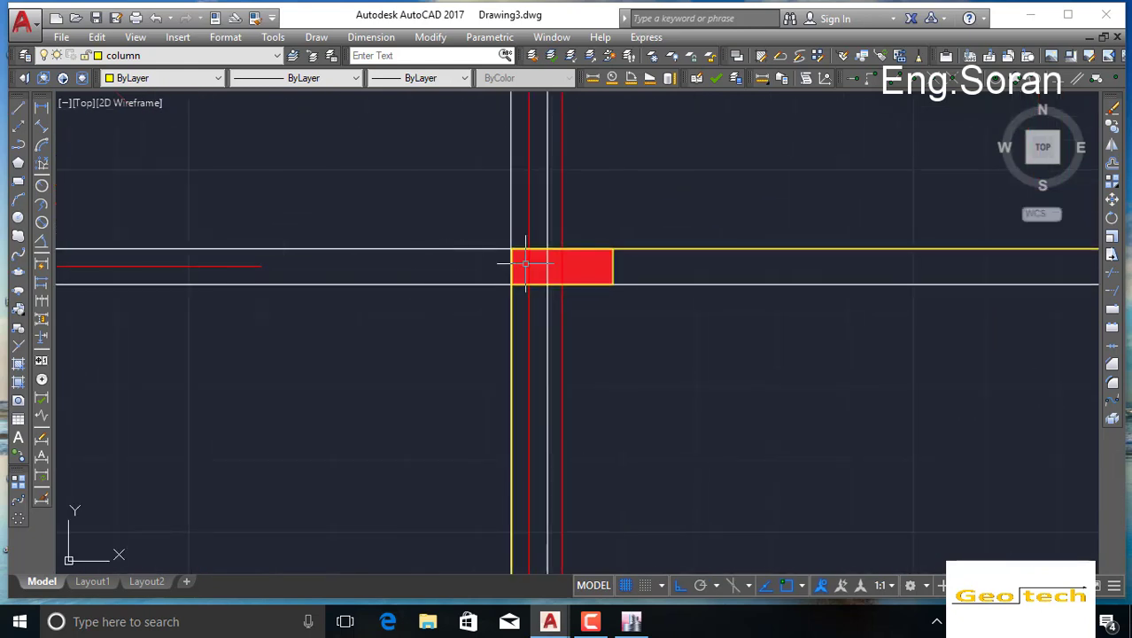
{"action": "middle_click_drag", "start_coordinate": [858, 300], "coordinate": [407, 329]}
{"action": "middle_click_drag", "start_coordinate": [916, 292], "coordinate": [670, 307]}
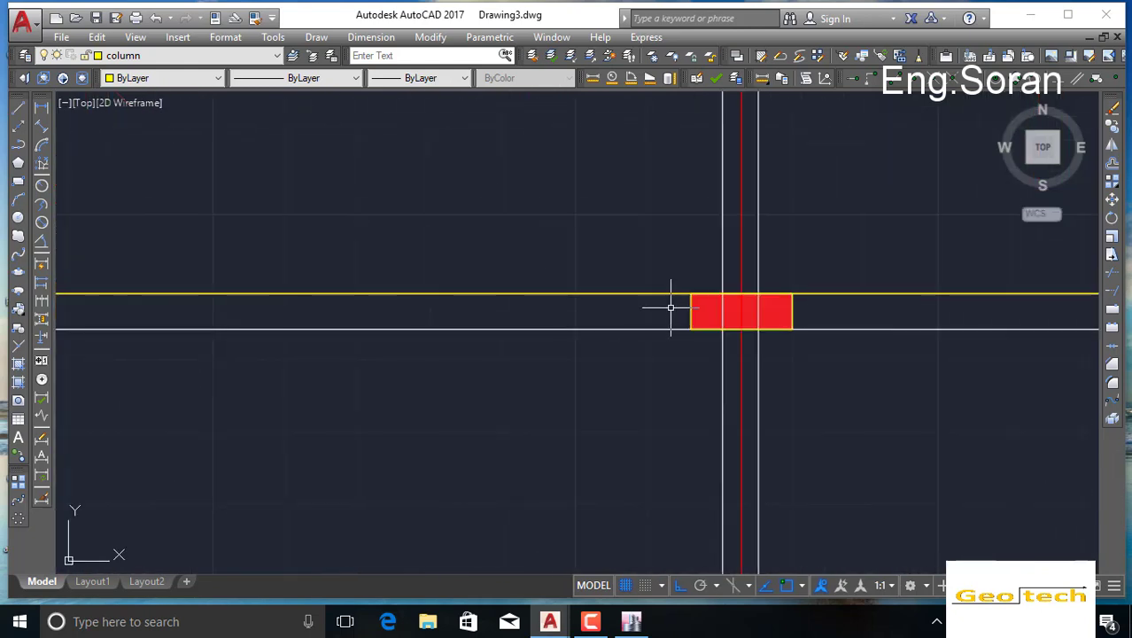
{"action": "left_click", "coordinate": [690, 310]}
{"action": "mouse_move", "coordinate": [832, 333]}
{"action": "middle_mouse_down"}
{"action": "mouse_move", "coordinate": [507, 356]}
{"action": "mouse_move", "coordinate": [355, 349]}
{"action": "middle_mouse_up"}
{"action": "middle_click_drag", "start_coordinate": [992, 354], "coordinate": [250, 322]}
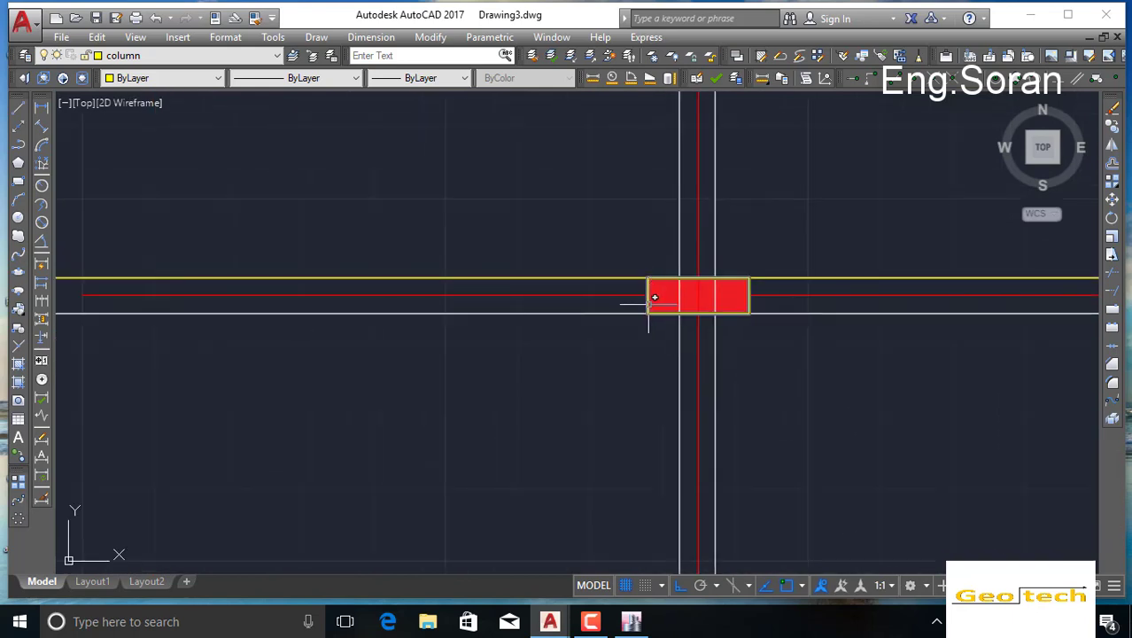
{"action": "mouse_move", "coordinate": [649, 302]}
{"action": "middle_mouse_down"}
{"action": "mouse_move", "coordinate": [579, 347]}
{"action": "mouse_move", "coordinate": [606, 333]}
{"action": "middle_mouse_up"}
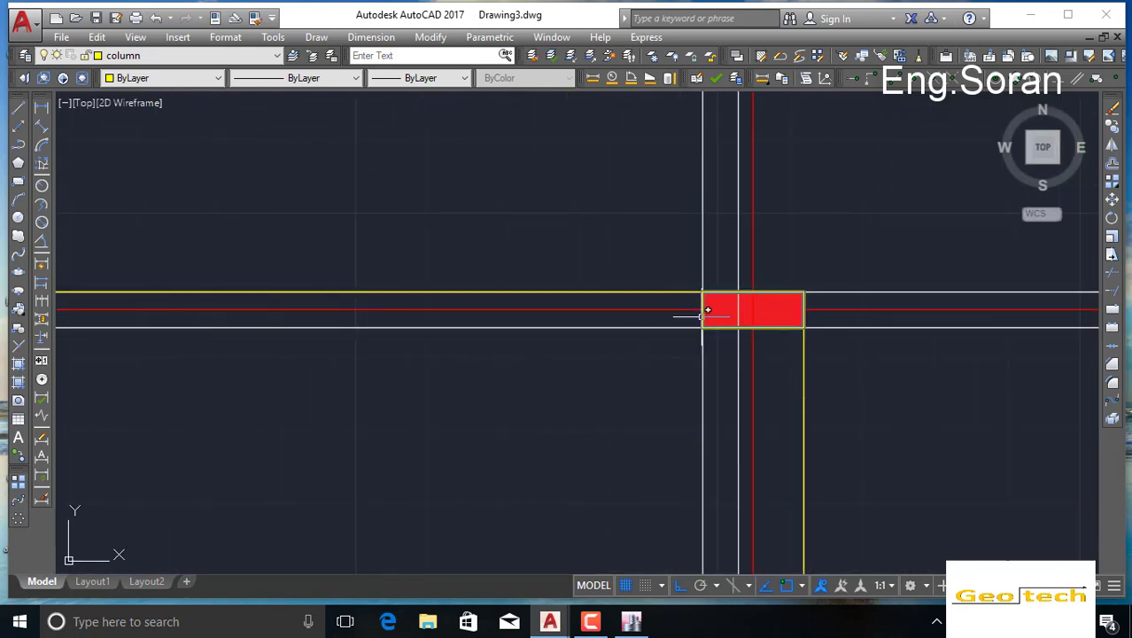
{"action": "scroll", "coordinate": [707, 310], "scroll_direction": "down", "scroll_amount": 3}
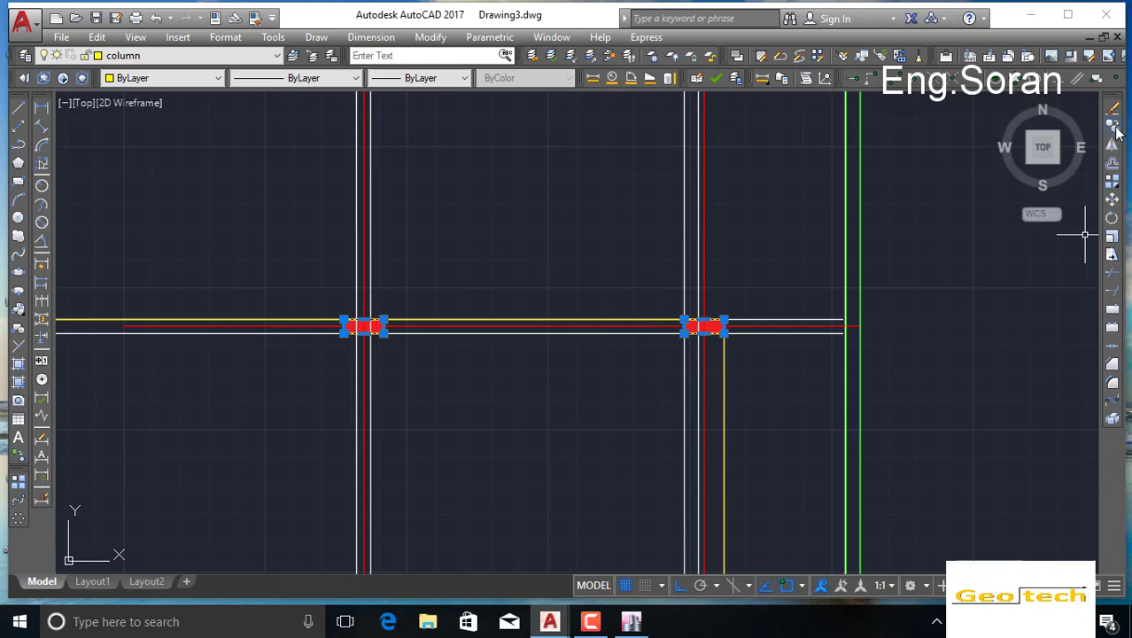
{"action": "left_click", "coordinate": [1113, 128]}
{"action": "scroll", "coordinate": [713, 315], "scroll_direction": "down", "scroll_amount": 2}
{"action": "scroll", "coordinate": [729, 310], "scroll_direction": "up", "scroll_amount": 5}
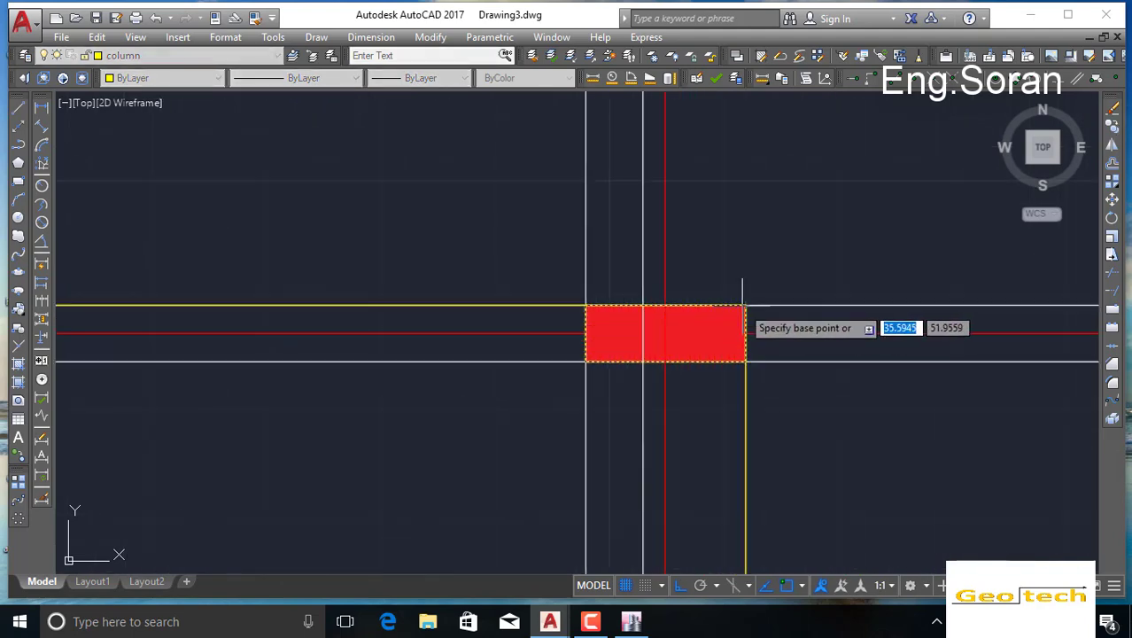
{"action": "left_click", "coordinate": [742, 306]}
{"action": "scroll", "coordinate": [705, 162], "scroll_direction": "down", "scroll_amount": 4}
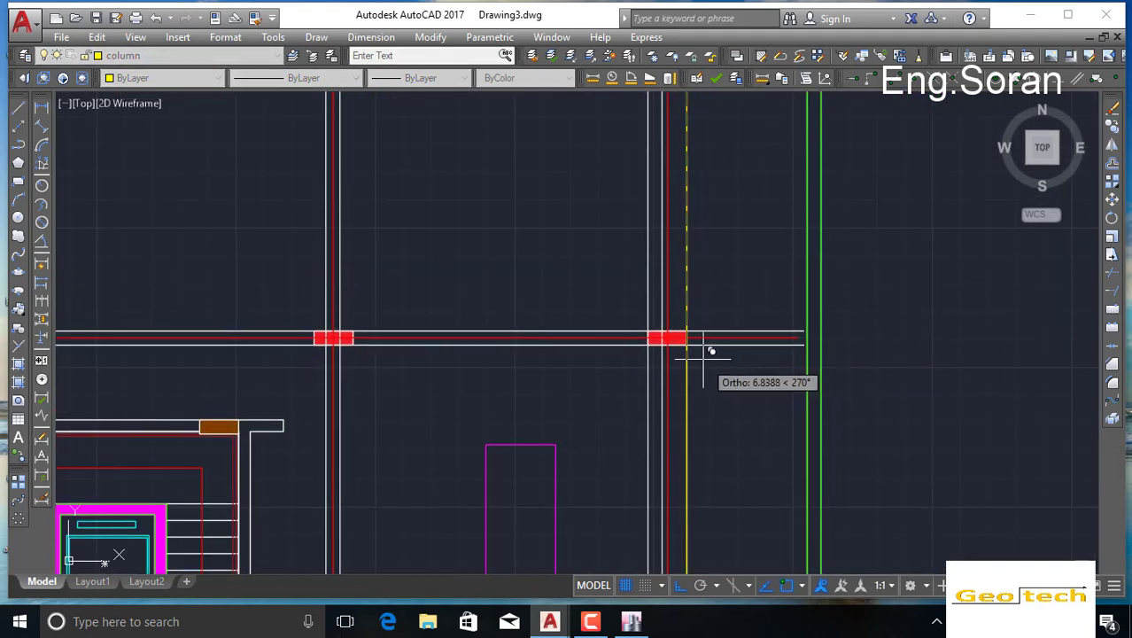
{"action": "scroll", "coordinate": [700, 345], "scroll_direction": "up", "scroll_amount": 5}
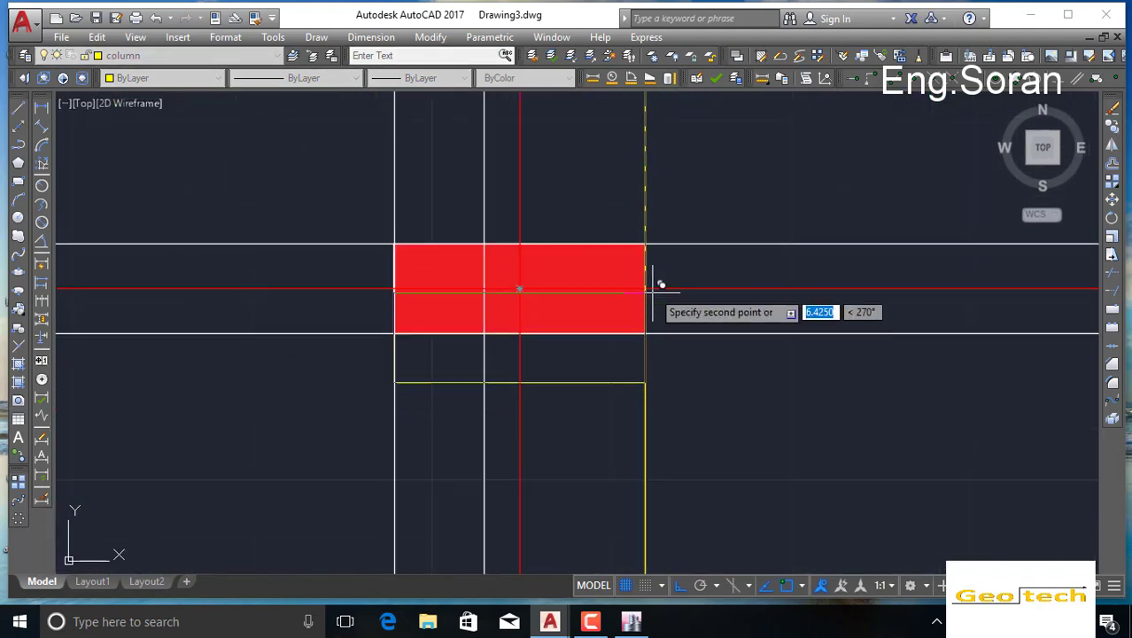
{"action": "left_click", "coordinate": [645, 244]}
Step: Place further copies of the outlines on the next two column rows, 14.4 and 20.7 units below the base point
{"action": "scroll", "coordinate": [645, 239], "scroll_direction": "down", "scroll_amount": 4}
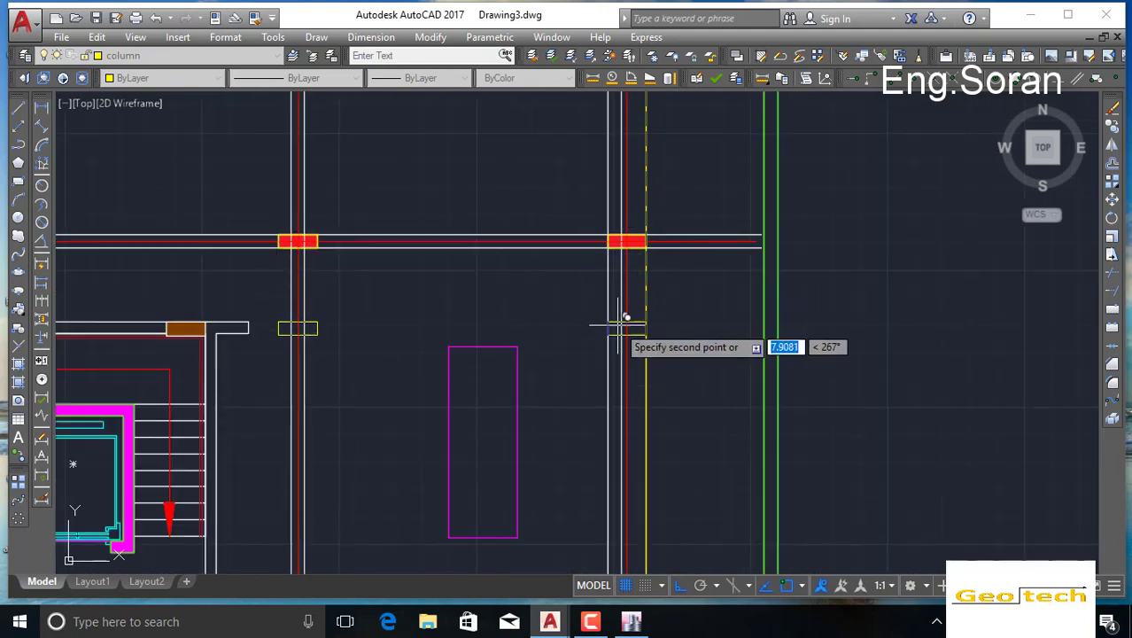
{"action": "middle_click_drag", "start_coordinate": [617, 372], "coordinate": [618, 155]}
{"action": "middle_click_drag", "start_coordinate": [606, 438], "coordinate": [605, 247]}
{"action": "scroll", "coordinate": [627, 252], "scroll_direction": "up", "scroll_amount": 1}
{"action": "scroll", "coordinate": [651, 261], "scroll_direction": "up", "scroll_amount": 5}
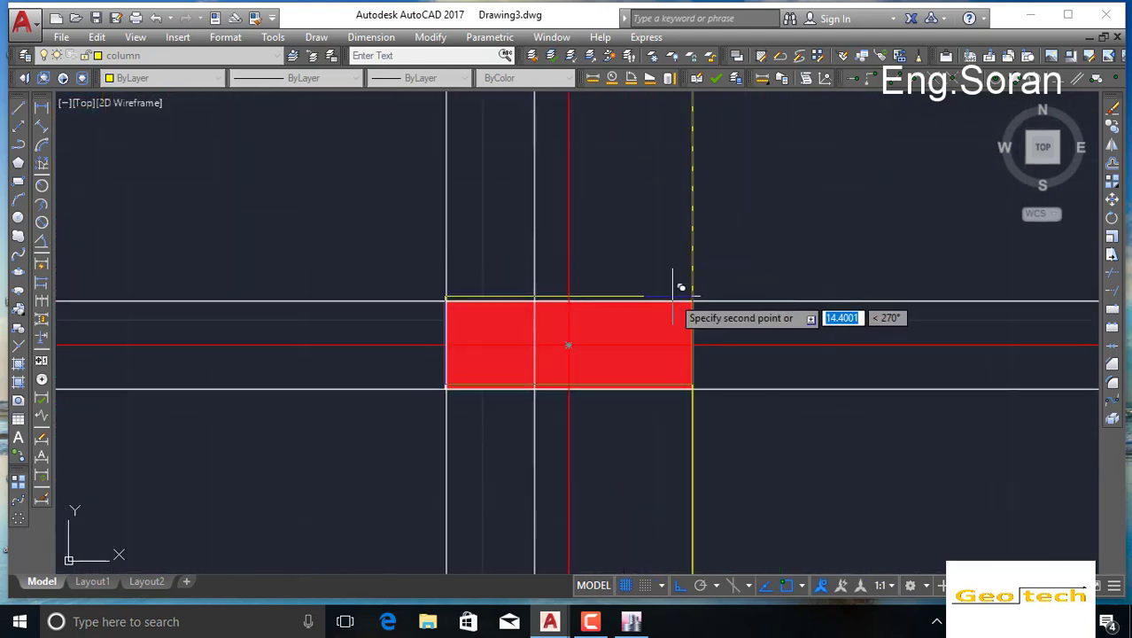
{"action": "scroll", "coordinate": [695, 294], "scroll_direction": "up", "scroll_amount": 4}
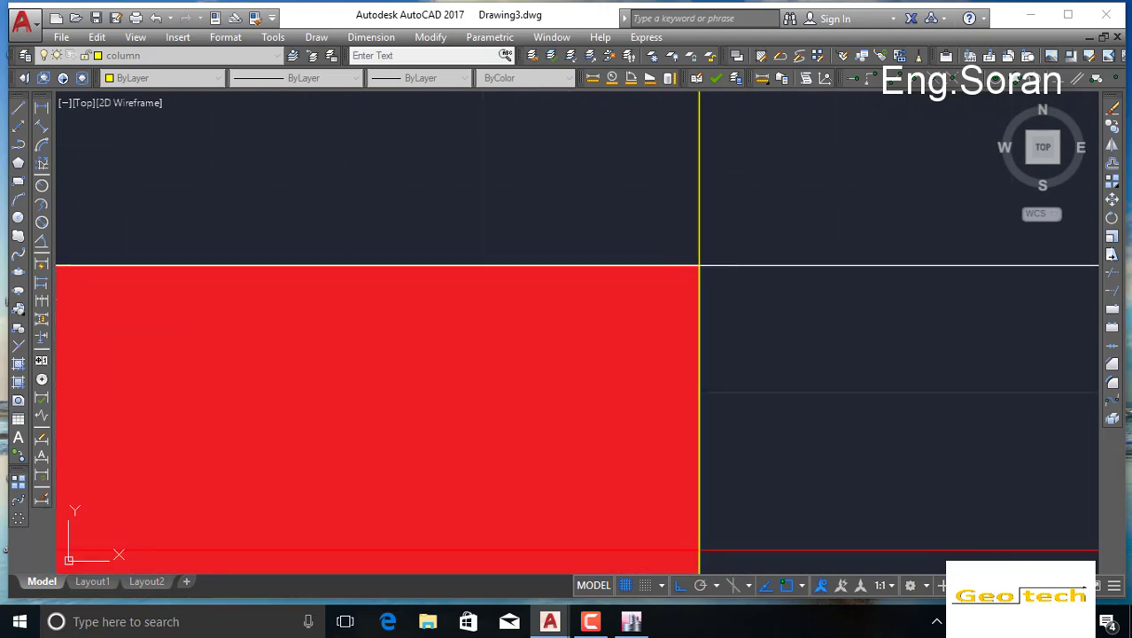
{"action": "scroll", "coordinate": [619, 283], "scroll_direction": "down", "scroll_amount": 8}
{"action": "scroll", "coordinate": [693, 152], "scroll_direction": "up", "scroll_amount": 2}
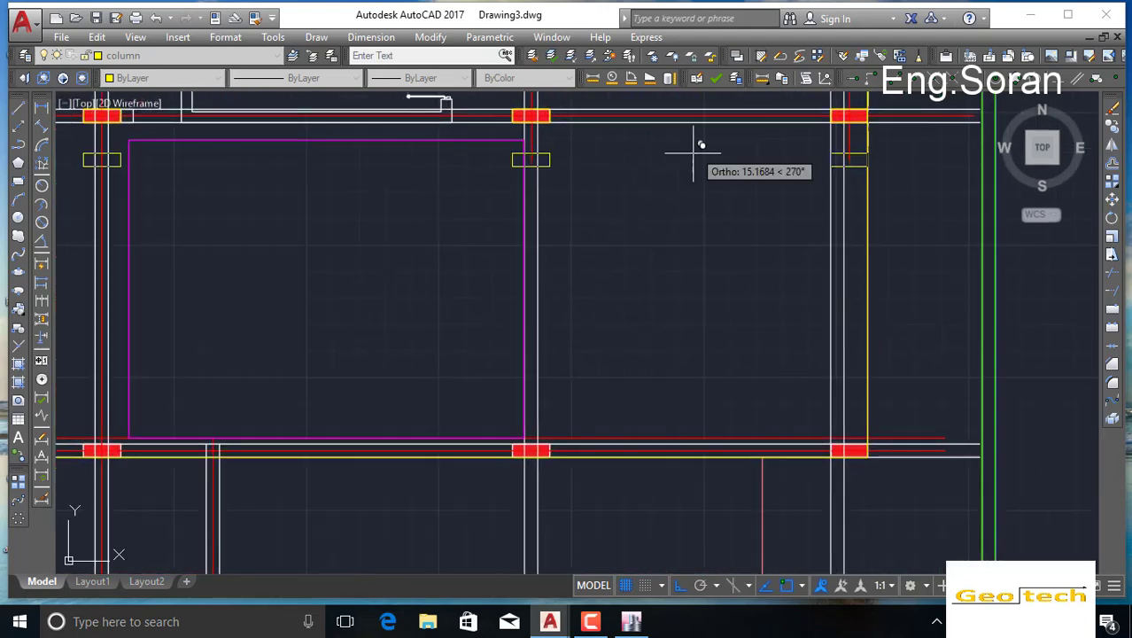
{"action": "scroll", "coordinate": [716, 297], "scroll_direction": "down", "scroll_amount": 3}
{"action": "scroll", "coordinate": [760, 319], "scroll_direction": "up", "scroll_amount": 5}
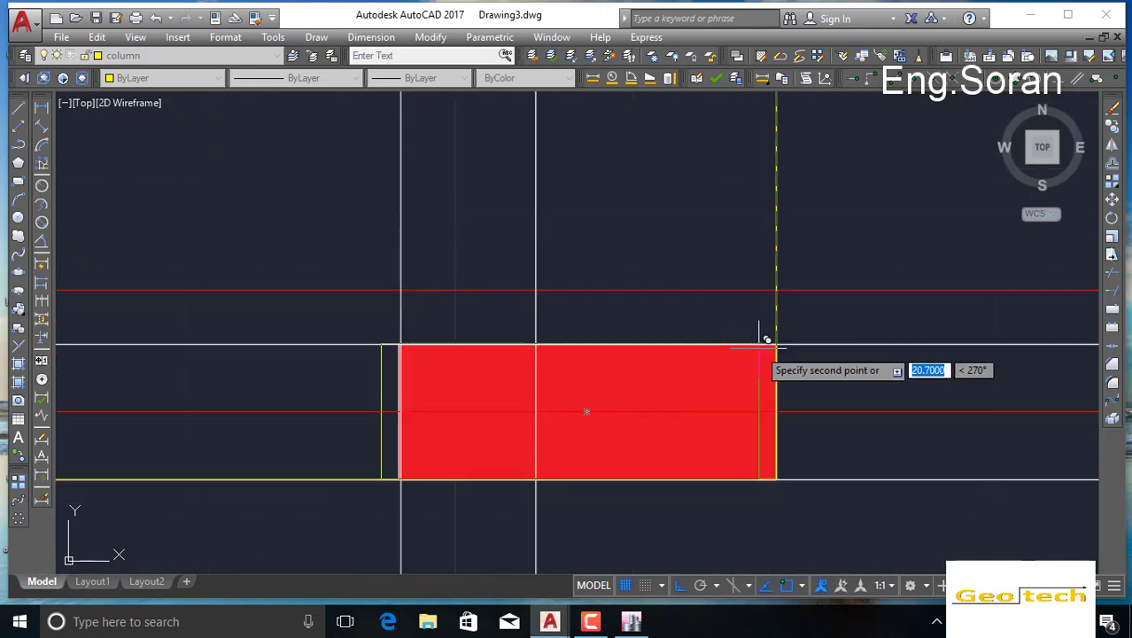
Step: Place outline copies on the following two column rows, 27 and 33.3 units below the base point
{"action": "scroll", "coordinate": [706, 327], "scroll_direction": "down", "scroll_amount": 8}
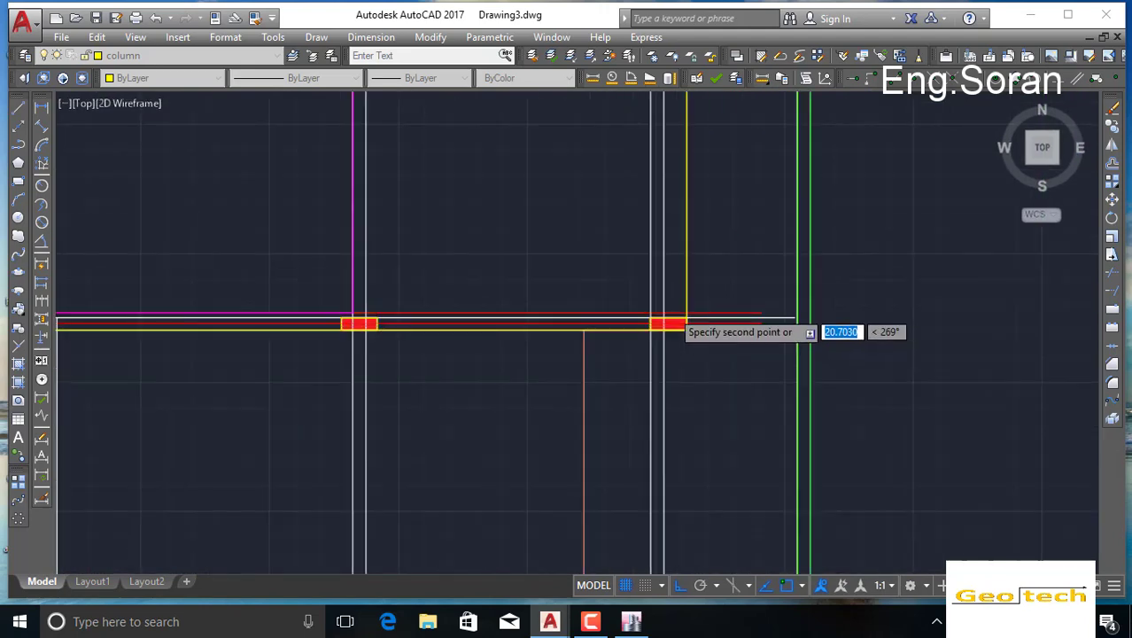
{"action": "scroll", "coordinate": [682, 272], "scroll_direction": "up", "scroll_amount": 5}
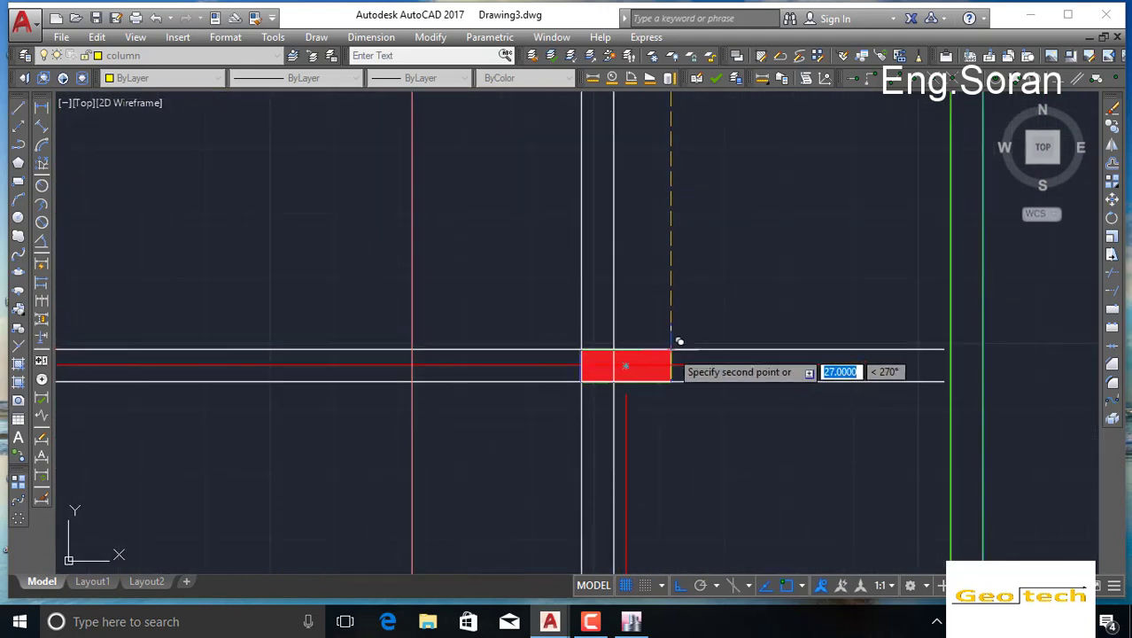
{"action": "scroll", "coordinate": [678, 341], "scroll_direction": "down", "scroll_amount": 6}
{"action": "scroll", "coordinate": [645, 376], "scroll_direction": "up", "scroll_amount": 5}
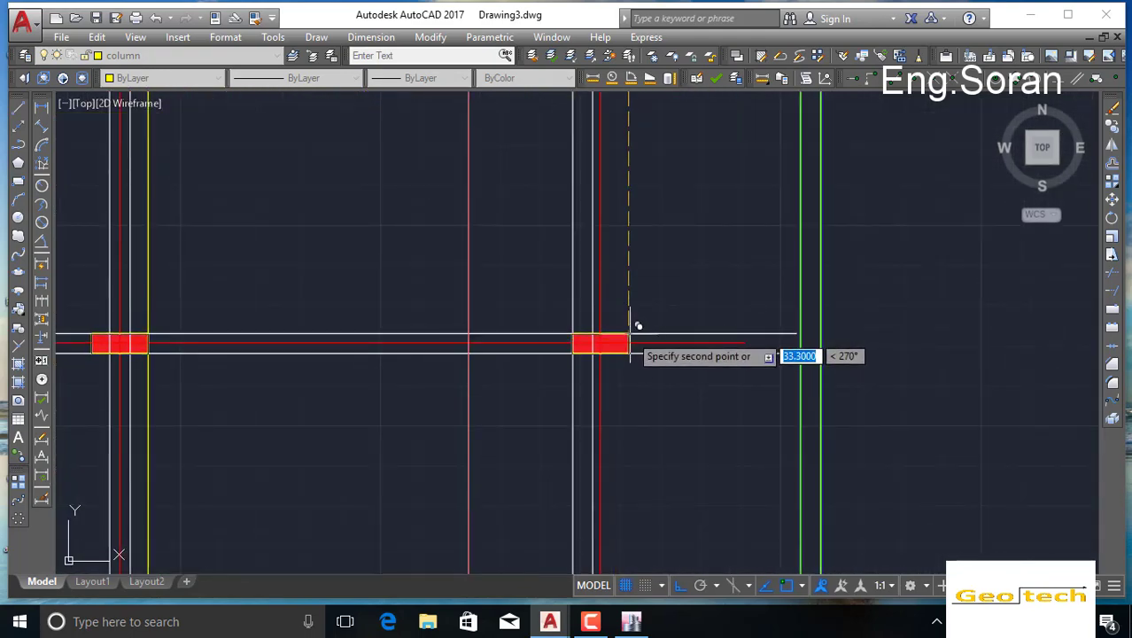
Step: Place the outline copies on the two lowest column rows, aligned to the rightmost column's upper-right corner, and end the copy
{"action": "scroll", "coordinate": [619, 354], "scroll_direction": "down", "scroll_amount": 6}
{"action": "scroll", "coordinate": [599, 285], "scroll_direction": "up", "scroll_amount": 5}
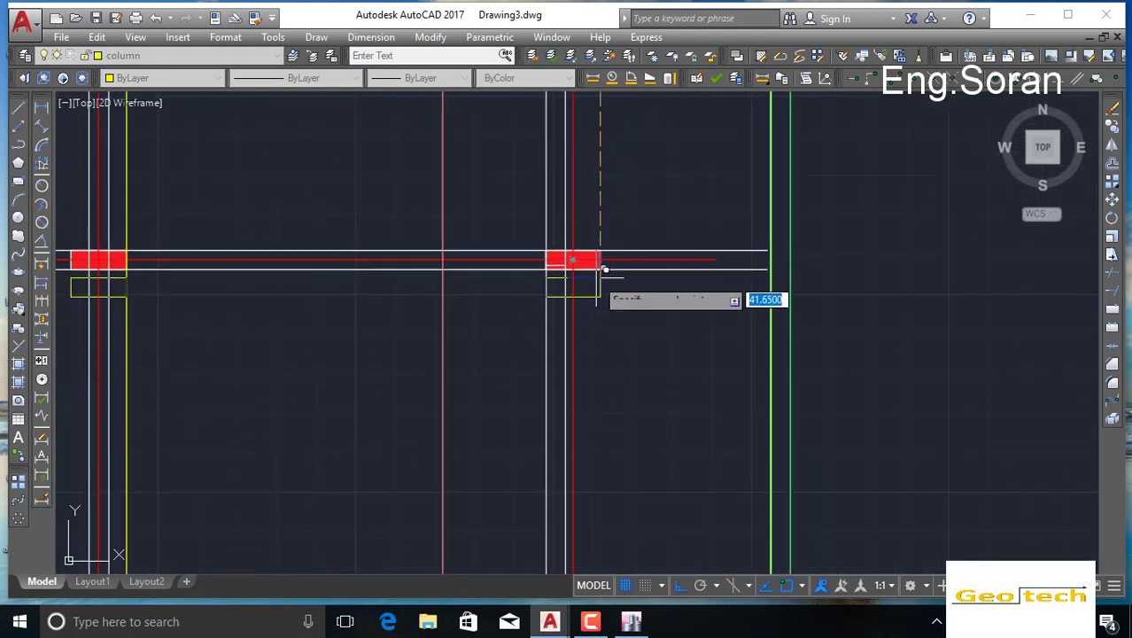
{"action": "scroll", "coordinate": [605, 269], "scroll_direction": "up", "scroll_amount": 5}
{"action": "scroll", "coordinate": [634, 257], "scroll_direction": "down", "scroll_amount": 7}
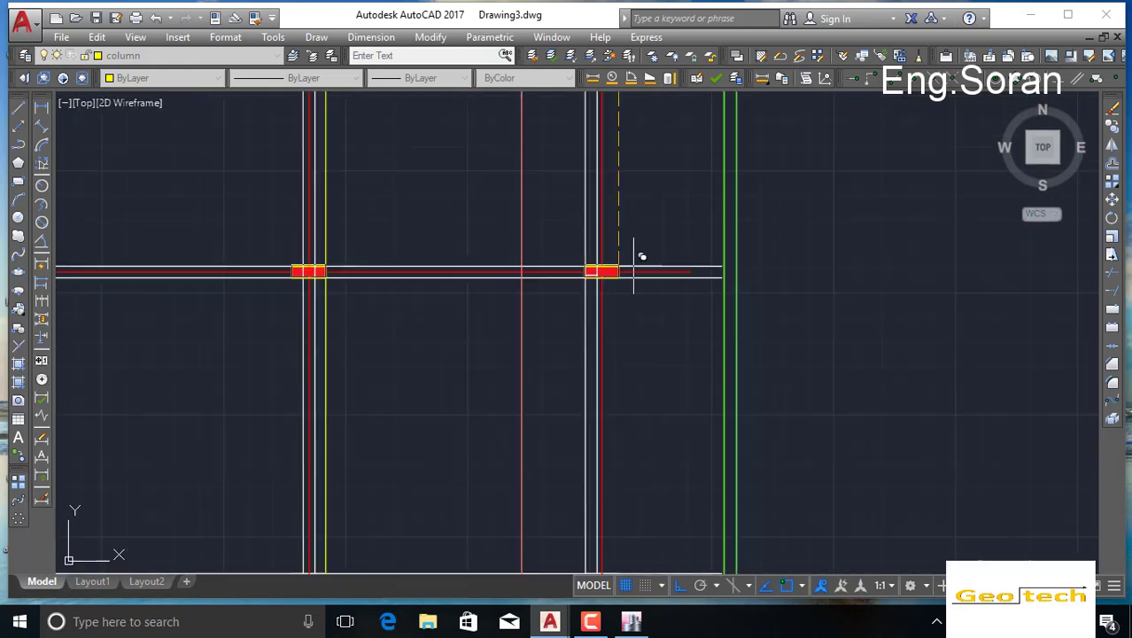
{"action": "scroll", "coordinate": [634, 256], "scroll_direction": "down", "scroll_amount": 6}
{"action": "scroll", "coordinate": [606, 328], "scroll_direction": "up", "scroll_amount": 7}
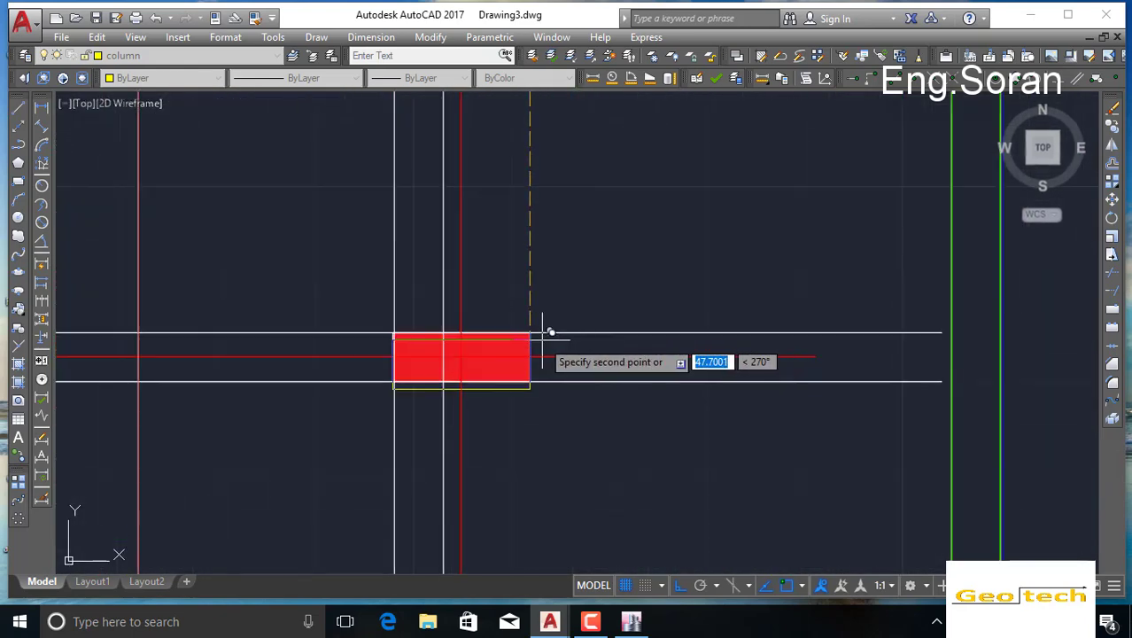
{"action": "scroll", "coordinate": [532, 333], "scroll_direction": "down", "scroll_amount": 5}
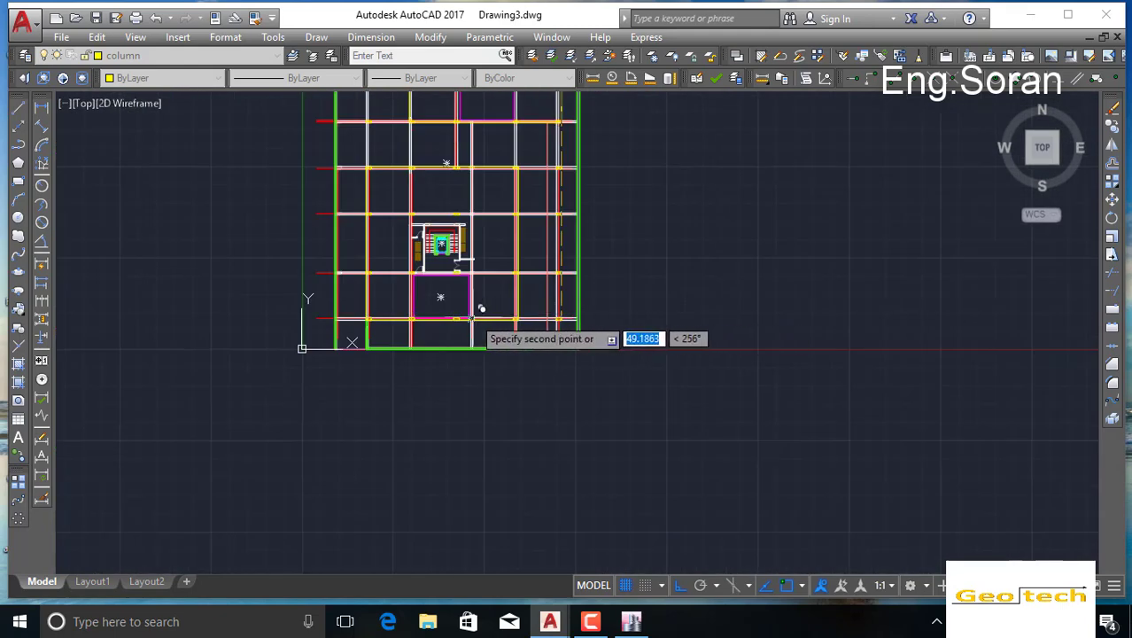
{"action": "key", "text": "Escape"}
Step: Draw a rectangle corner to corner around the filled left-edge column in the second row from the bottom
{"action": "scroll", "coordinate": [536, 341], "scroll_direction": "up", "scroll_amount": 8}
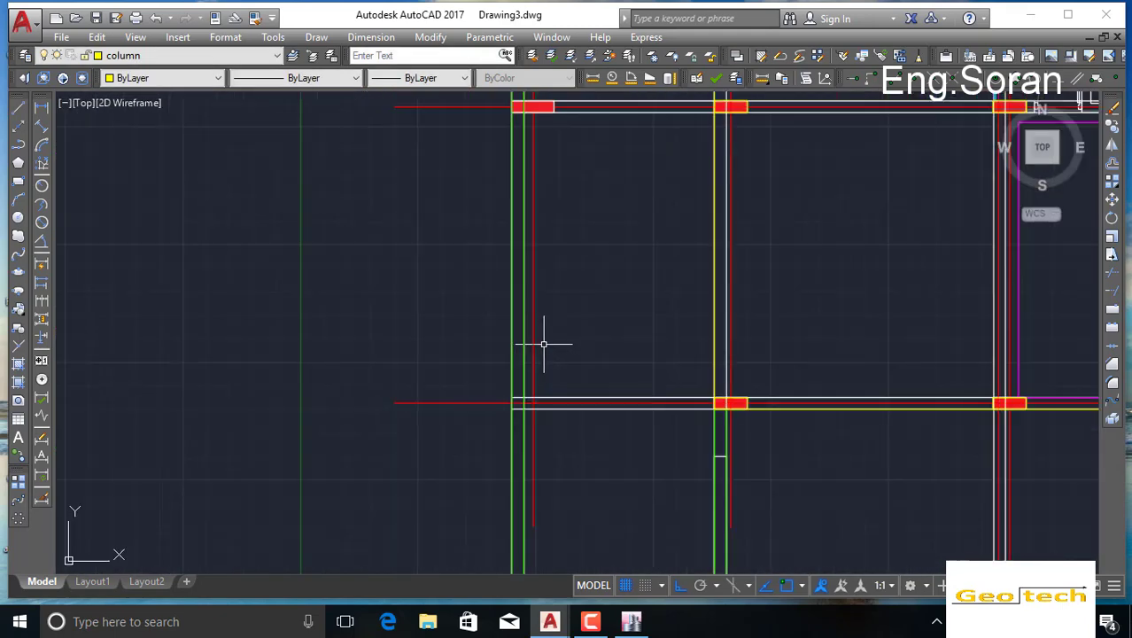
{"action": "scroll", "coordinate": [544, 401], "scroll_direction": "down", "scroll_amount": 2}
{"action": "scroll", "coordinate": [557, 355], "scroll_direction": "down", "scroll_amount": 3}
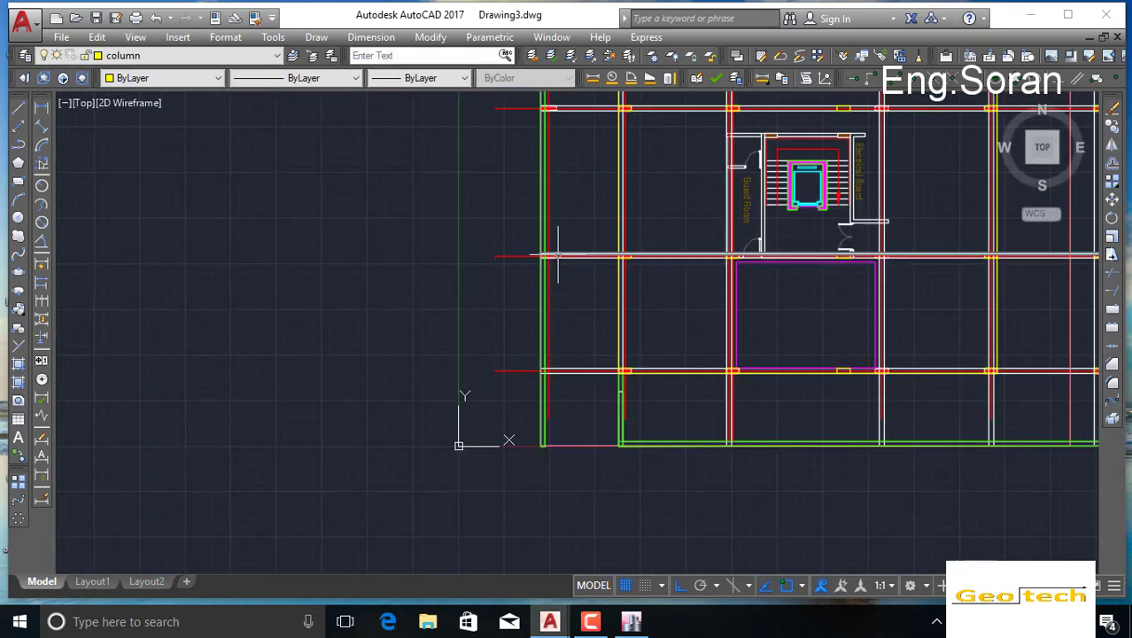
{"action": "scroll", "coordinate": [526, 287], "scroll_direction": "up", "scroll_amount": 5}
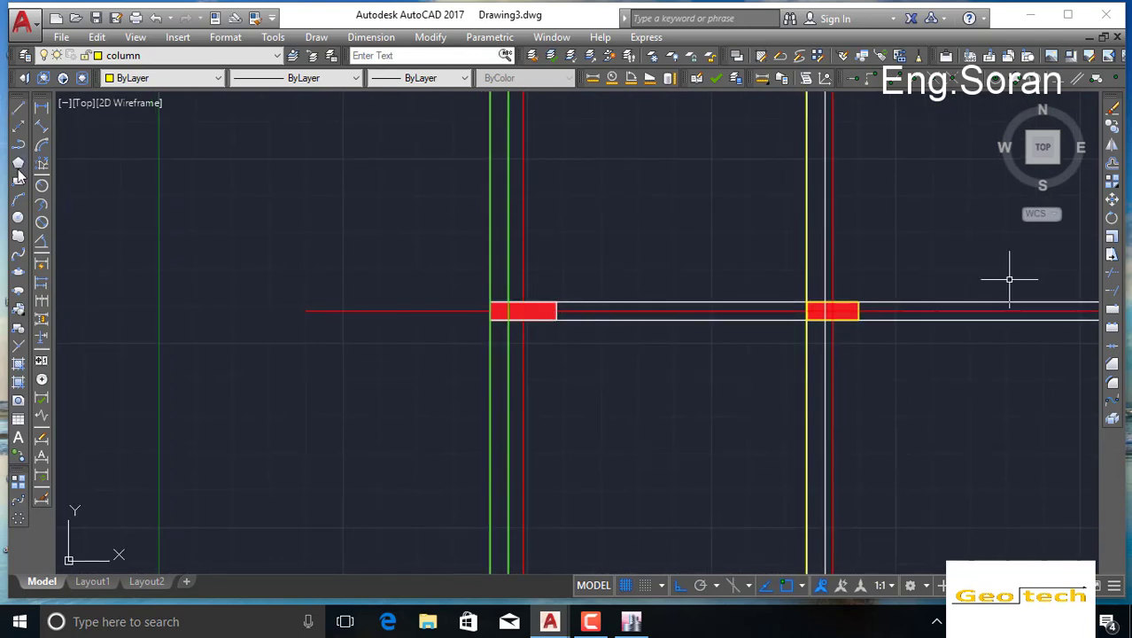
{"action": "left_click", "coordinate": [20, 183]}
{"action": "scroll", "coordinate": [496, 311], "scroll_direction": "up", "scroll_amount": 8}
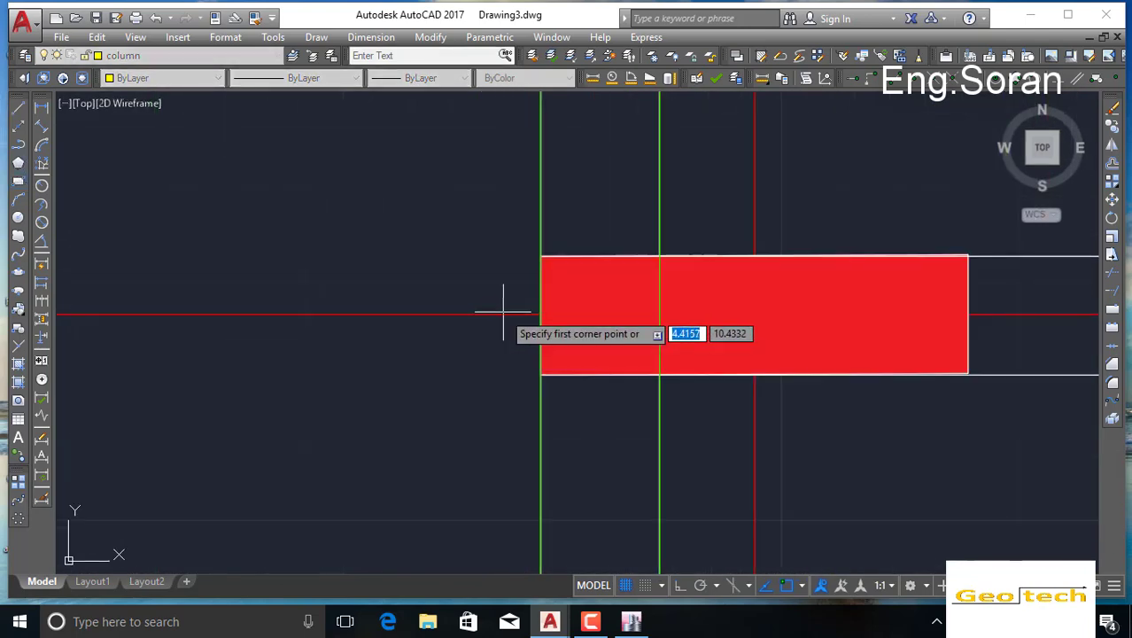
{"action": "left_click", "coordinate": [540, 257]}
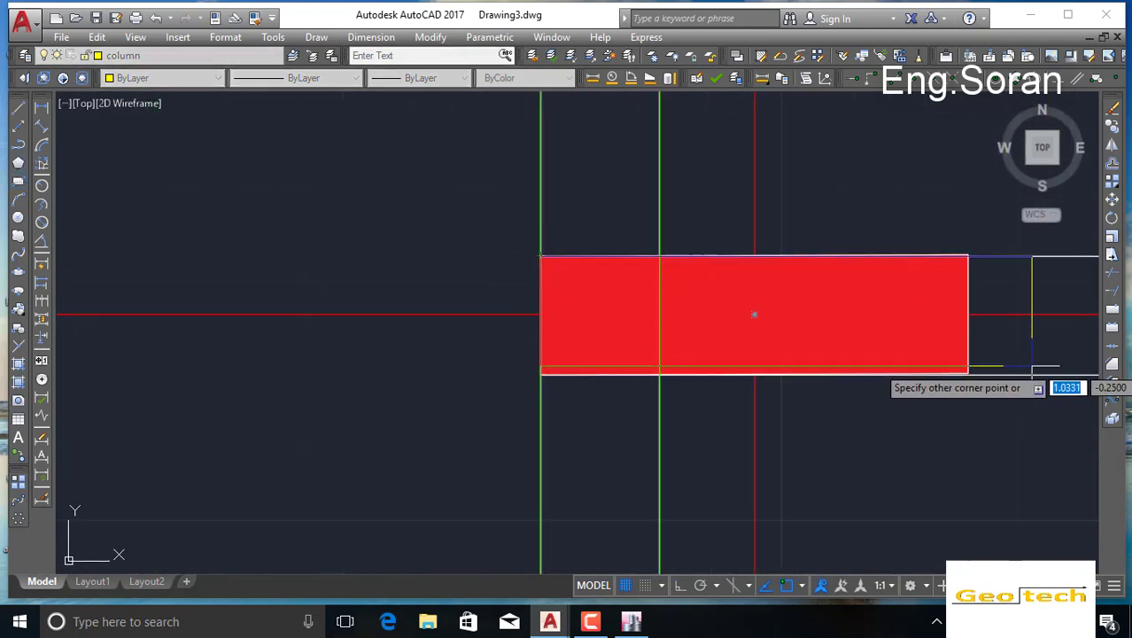
{"action": "left_click", "coordinate": [969, 376]}
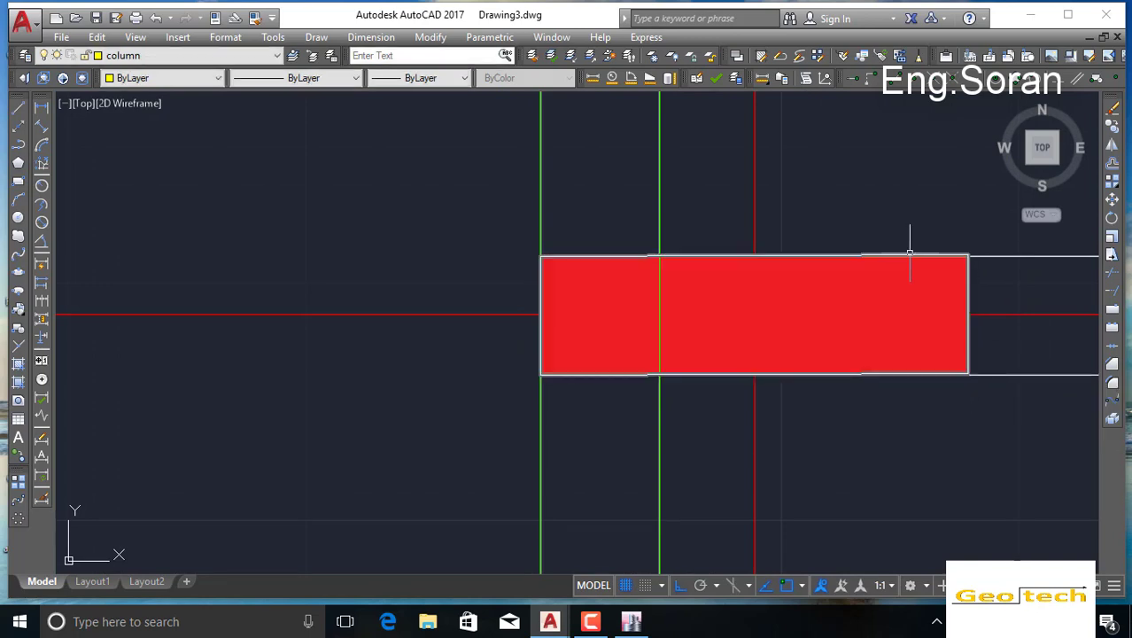
Step: Try to copy the left-edge column's white outline from its upper-left corner to the column 8.1 units above
{"action": "left_click", "coordinate": [1112, 127]}
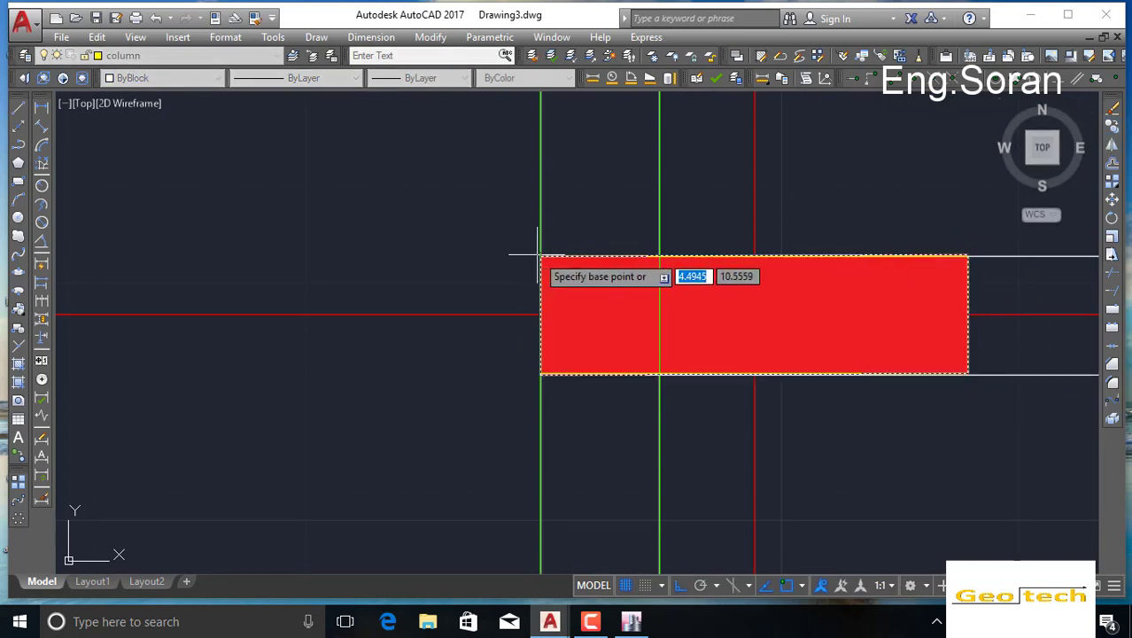
{"action": "scroll", "coordinate": [532, 202], "scroll_direction": "down", "scroll_amount": 6}
{"action": "middle_click_drag", "start_coordinate": [543, 205], "coordinate": [492, 450]}
{"action": "scroll", "coordinate": [517, 239], "scroll_direction": "down", "scroll_amount": 6}
{"action": "middle_click_drag", "start_coordinate": [507, 171], "coordinate": [511, 243]}
{"action": "scroll", "coordinate": [512, 222], "scroll_direction": "up", "scroll_amount": 3}
{"action": "scroll", "coordinate": [512, 220], "scroll_direction": "up", "scroll_amount": 5}
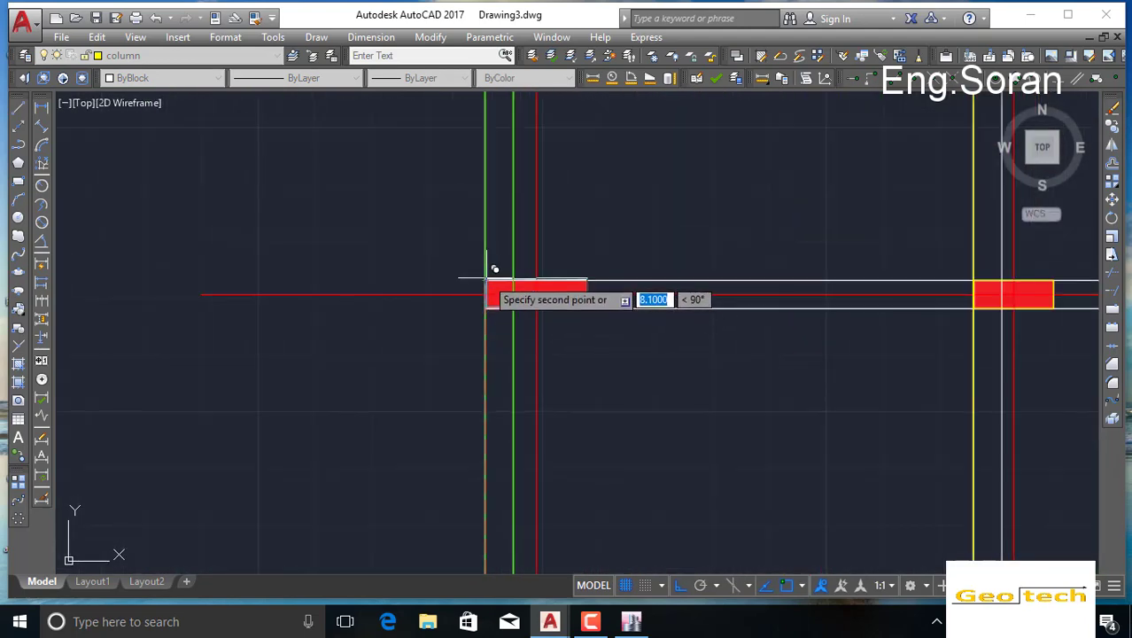
{"action": "left_click", "coordinate": [486, 280]}
{"action": "middle_click_drag", "start_coordinate": [532, 132], "coordinate": [519, 367]}
{"action": "middle_click_drag", "start_coordinate": [494, 99], "coordinate": [538, 360]}
{"action": "scroll", "coordinate": [573, 246], "scroll_direction": "up", "scroll_amount": 6}
{"action": "scroll", "coordinate": [571, 252], "scroll_direction": "down", "scroll_amount": 8}
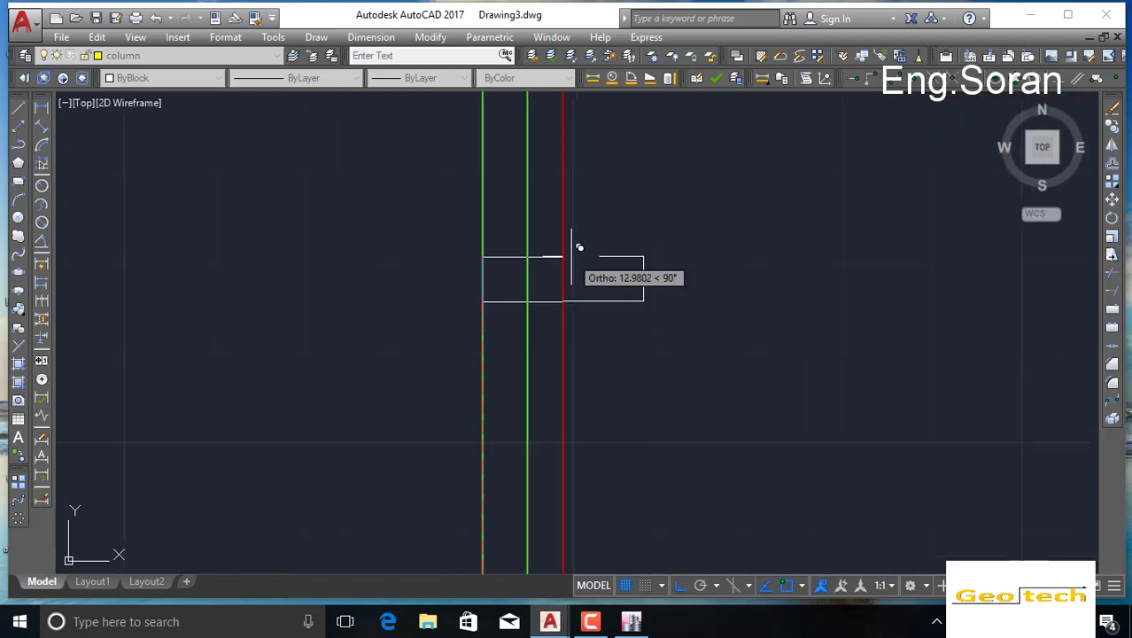
{"action": "scroll", "coordinate": [577, 245], "scroll_direction": "down", "scroll_amount": 5}
{"action": "scroll", "coordinate": [581, 303], "scroll_direction": "up", "scroll_amount": 5}
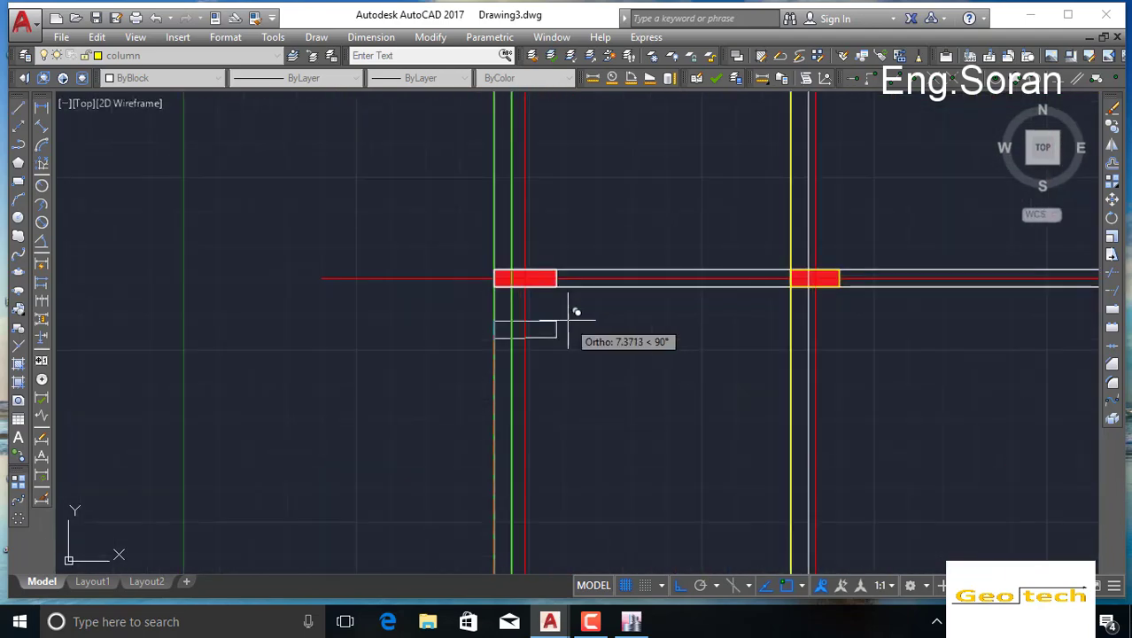
{"action": "scroll", "coordinate": [564, 317], "scroll_direction": "down", "scroll_amount": 5}
{"action": "middle_click_drag", "start_coordinate": [564, 317], "coordinate": [571, 253]}
{"action": "scroll", "coordinate": [571, 253], "scroll_direction": "up", "scroll_amount": 10}
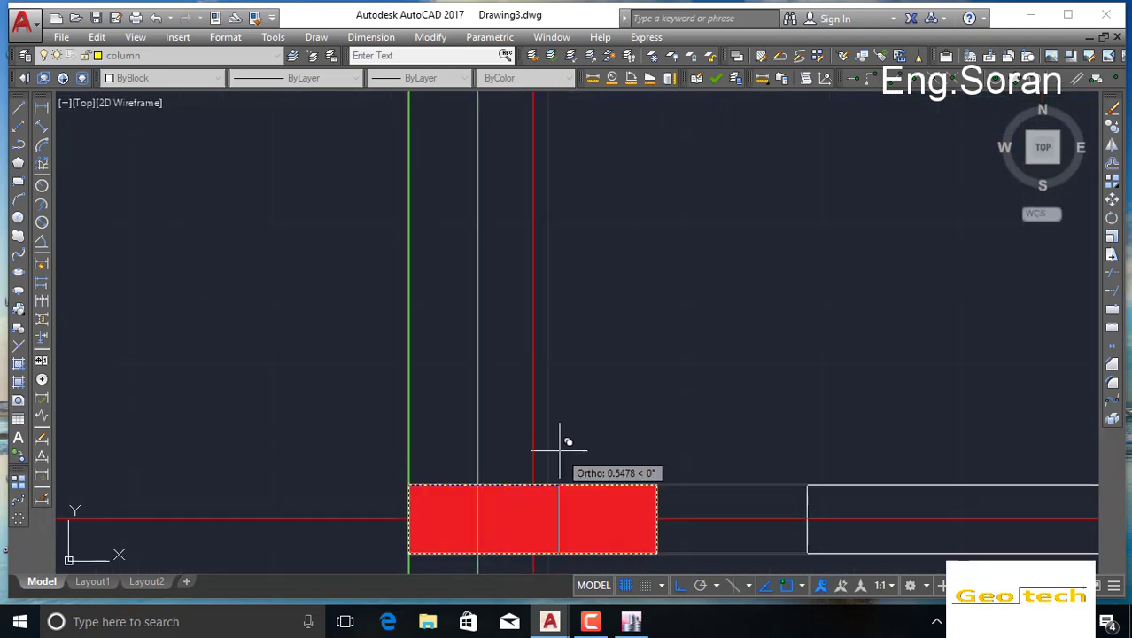
{"action": "left_click", "coordinate": [549, 429]}
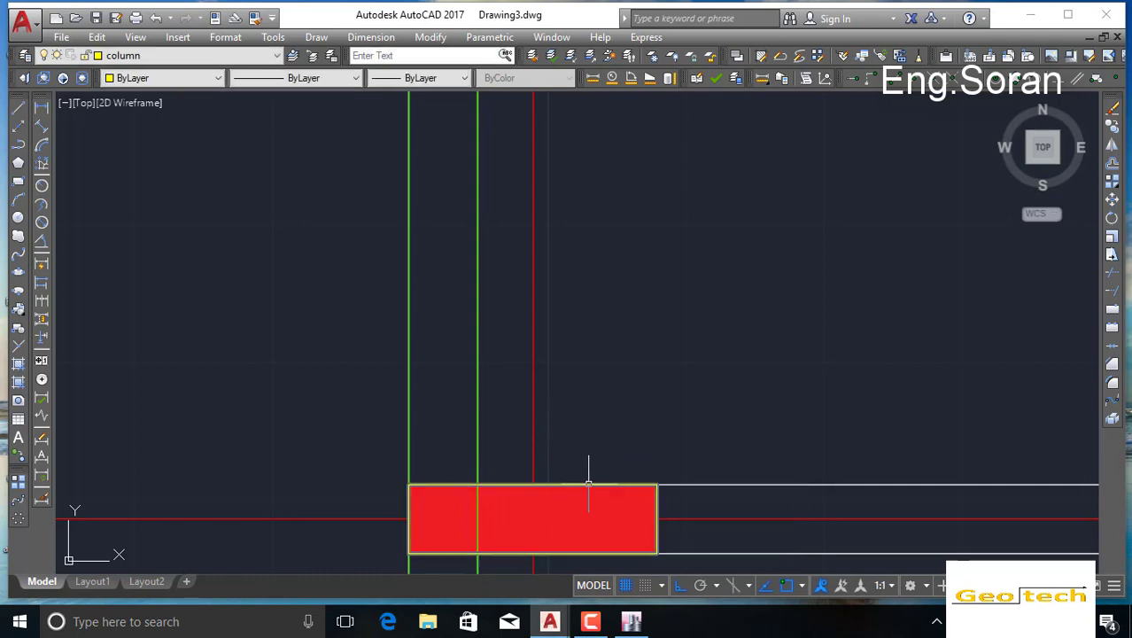
Step: Copy the left-edge column outline from its upper-left corner to the column about 8.1 units above
{"action": "left_click", "coordinate": [1116, 128]}
{"action": "scroll", "coordinate": [447, 321], "scroll_direction": "down", "scroll_amount": 9}
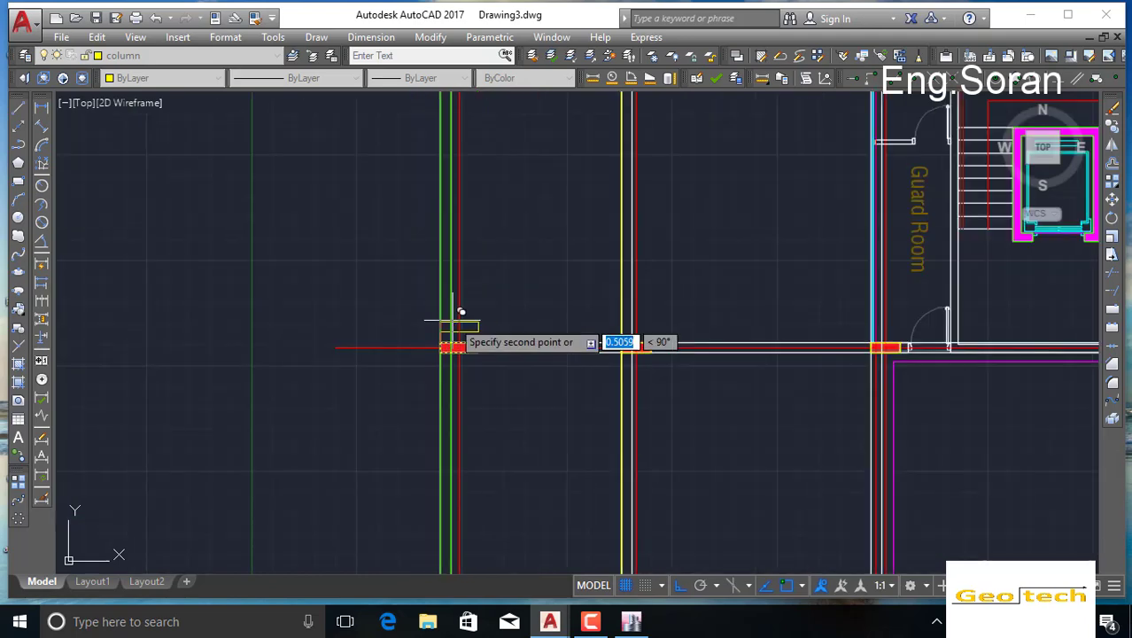
{"action": "middle_click_drag", "start_coordinate": [456, 212], "coordinate": [442, 369]}
{"action": "scroll", "coordinate": [420, 165], "scroll_direction": "up", "scroll_amount": 6}
{"action": "scroll", "coordinate": [415, 142], "scroll_direction": "up", "scroll_amount": 3}
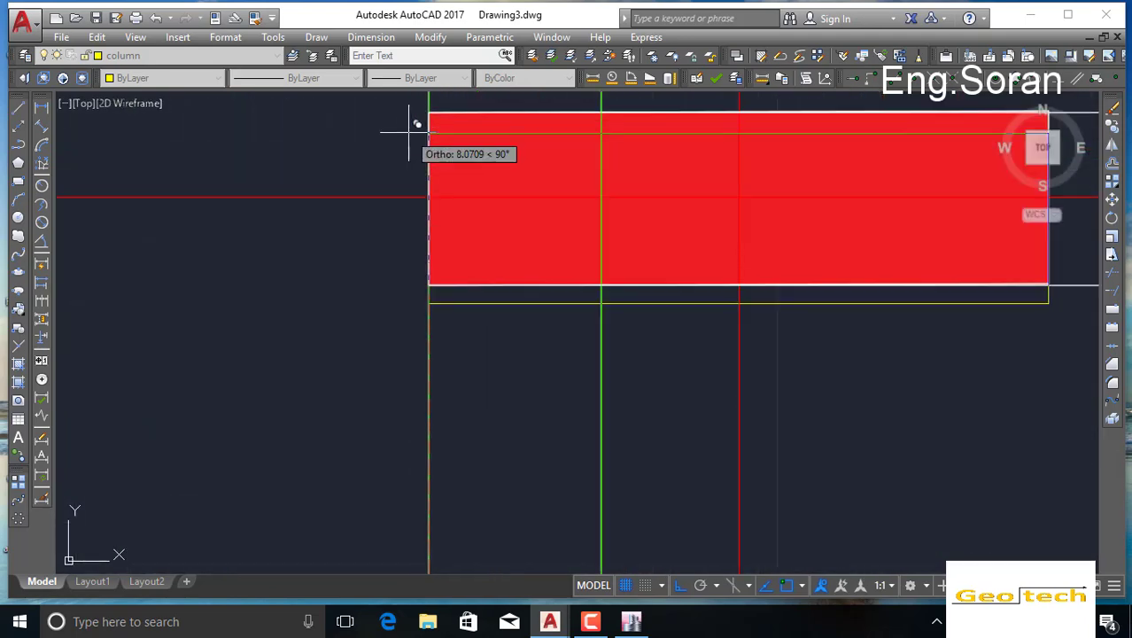
{"action": "left_click", "coordinate": [428, 112]}
{"action": "scroll", "coordinate": [463, 181], "scroll_direction": "down", "scroll_amount": 8}
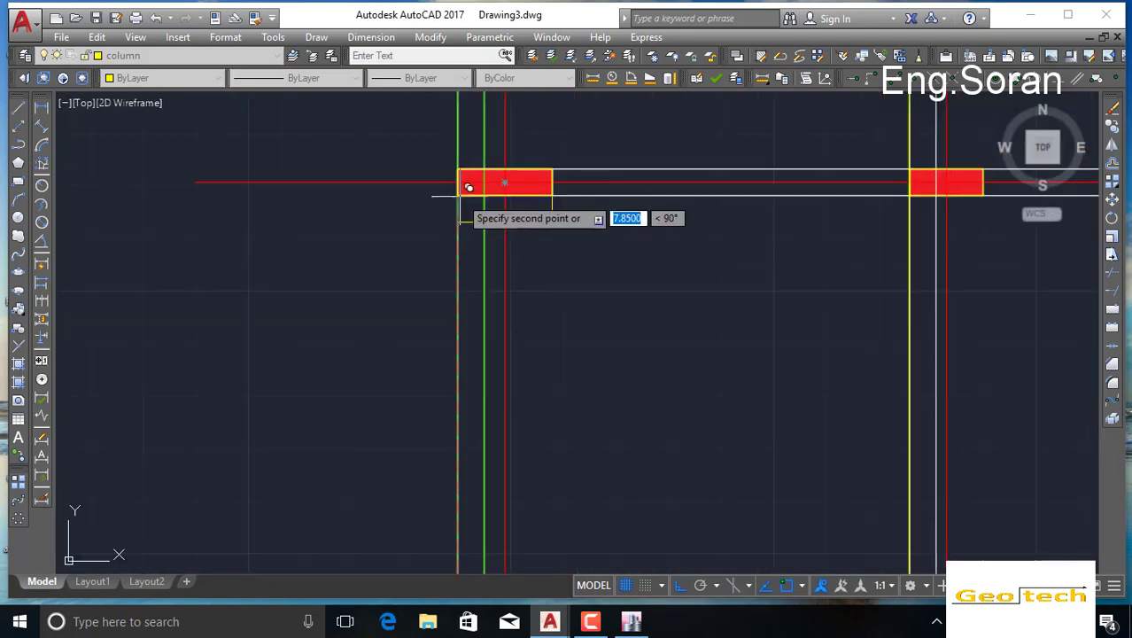
Step: Place another outline copy on the left-edge column 14.4 units above the base point, aligned to its upper-left corner
{"action": "middle_click_drag", "start_coordinate": [498, 120], "coordinate": [503, 506]}
{"action": "middle_click_drag", "start_coordinate": [437, 206], "coordinate": [520, 473]}
{"action": "scroll", "coordinate": [547, 168], "scroll_direction": "up", "scroll_amount": 5}
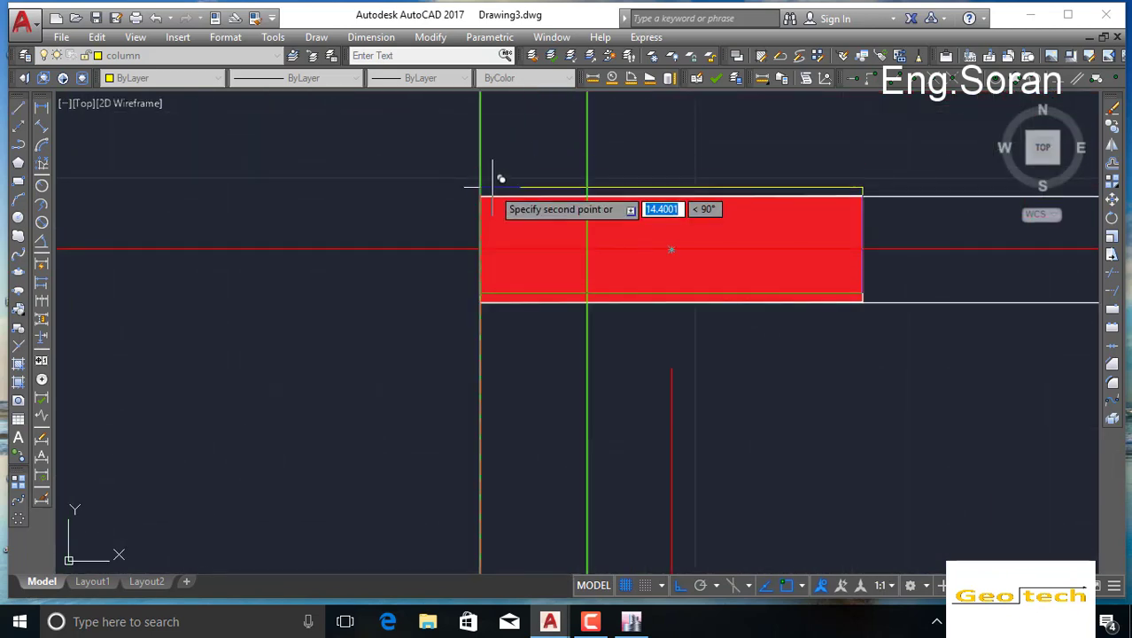
{"action": "left_click", "coordinate": [481, 198]}
{"action": "scroll", "coordinate": [513, 235], "scroll_direction": "down", "scroll_amount": 5}
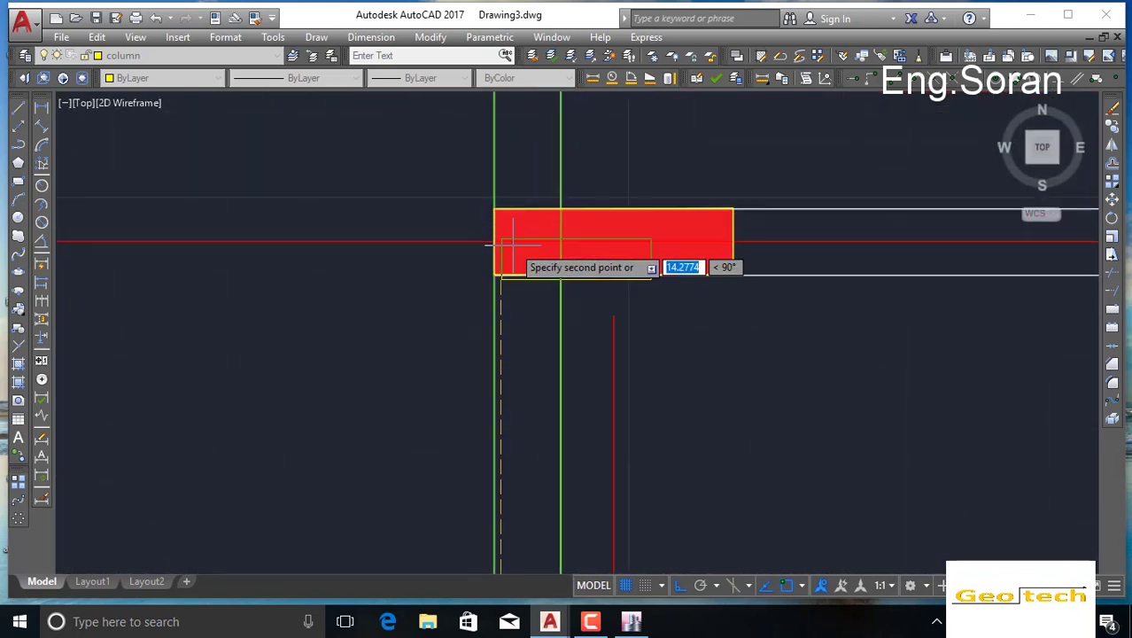
Step: Place an outline copy on the left-edge column about 20.7 units above the base point, in the row with two axis lines
{"action": "middle_click_drag", "start_coordinate": [531, 176], "coordinate": [560, 531]}
{"action": "middle_click_drag", "start_coordinate": [534, 260], "coordinate": [535, 522]}
{"action": "middle_click_drag", "start_coordinate": [556, 157], "coordinate": [554, 183]}
{"action": "scroll", "coordinate": [530, 239], "scroll_direction": "up", "scroll_amount": 4}
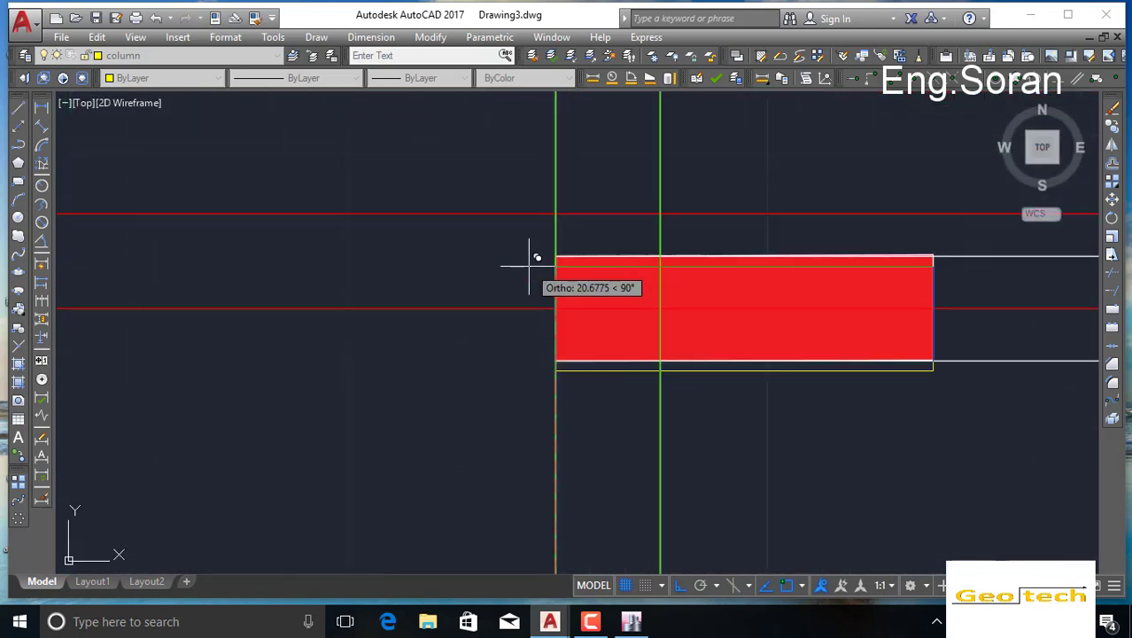
{"action": "scroll", "coordinate": [590, 246], "scroll_direction": "down", "scroll_amount": 5}
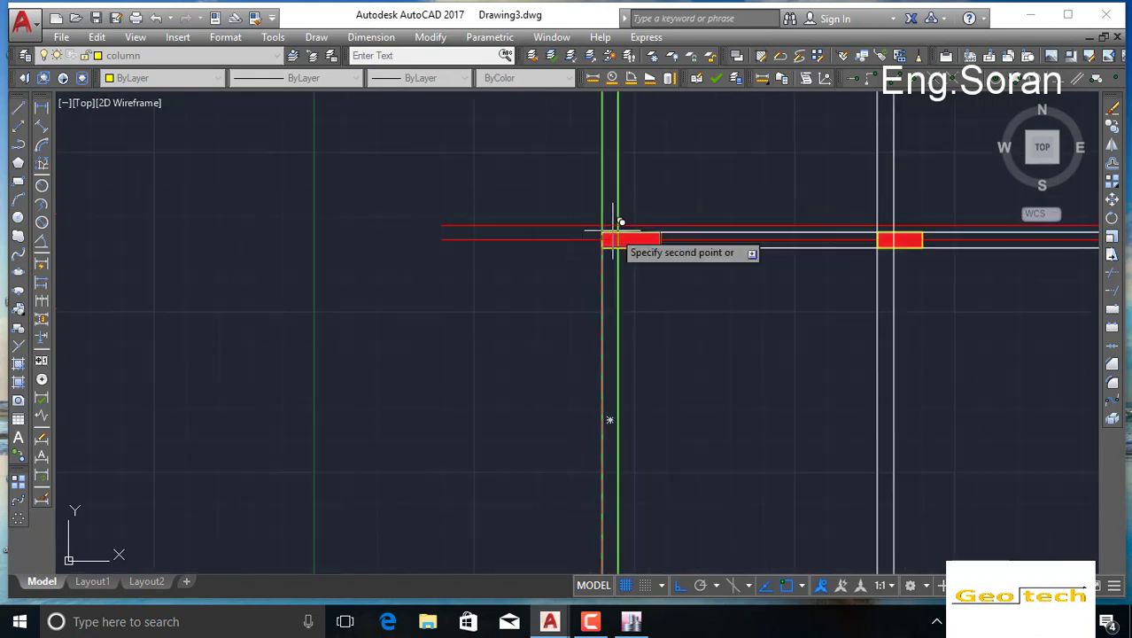
Step: Place an outline copy on the left-edge column in the row just above the F.F.L level marks
{"action": "middle_click_drag", "start_coordinate": [614, 228], "coordinate": [580, 298]}
{"action": "scroll", "coordinate": [584, 274], "scroll_direction": "up", "scroll_amount": 5}
{"action": "scroll", "coordinate": [586, 266], "scroll_direction": "up", "scroll_amount": 4}
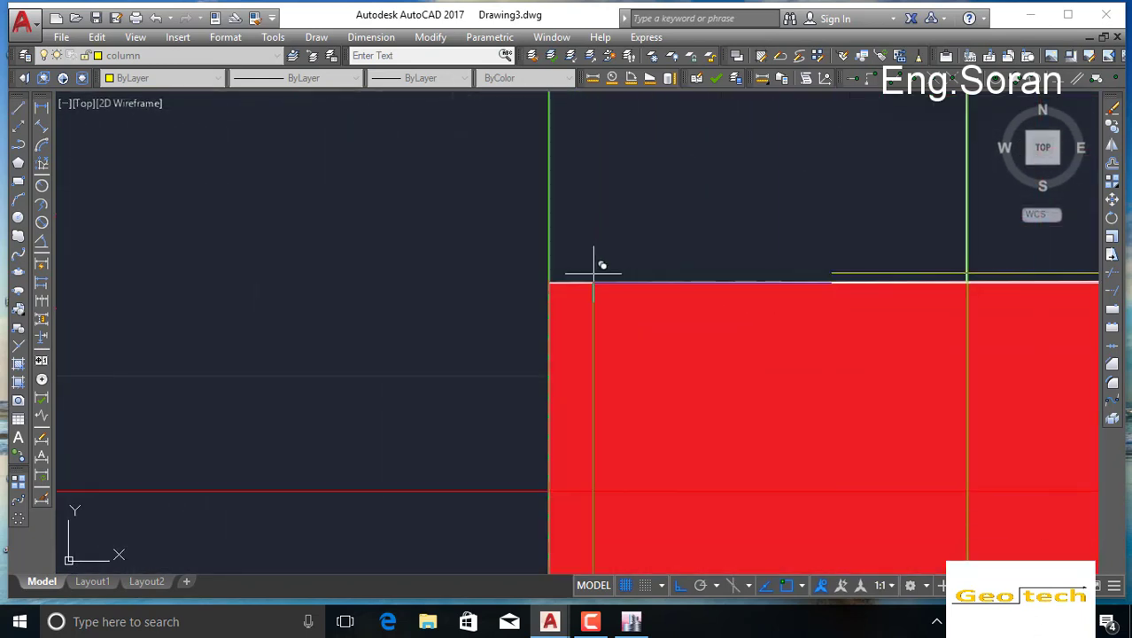
{"action": "scroll", "coordinate": [561, 271], "scroll_direction": "down", "scroll_amount": 6}
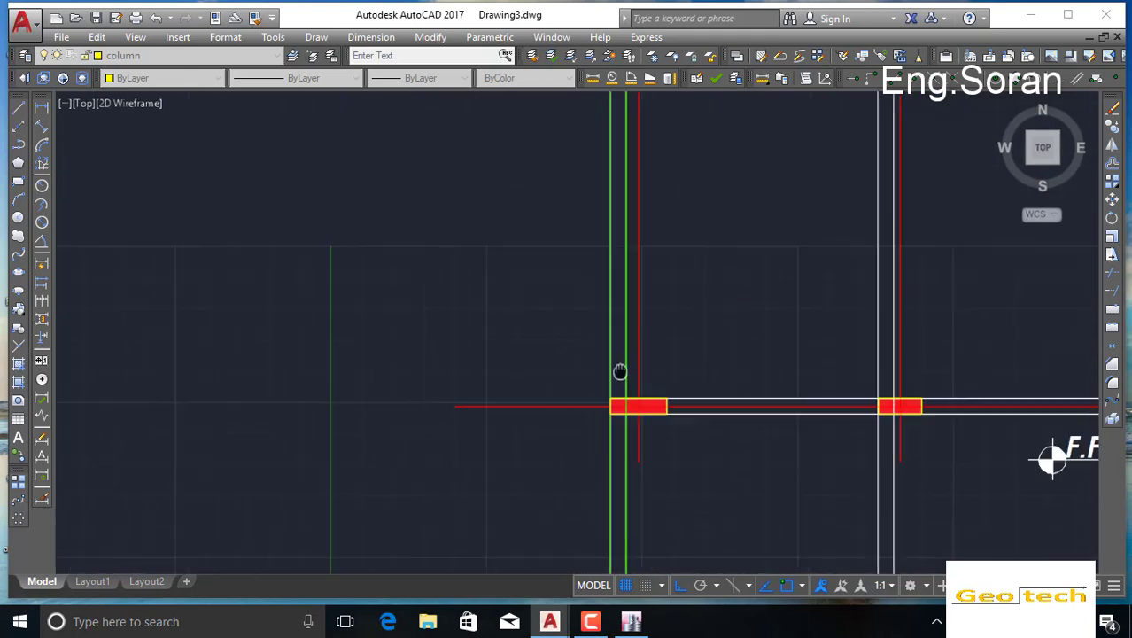
Step: Place the last outline copy on the left-edge column 35.1 units above the base point and end the copy
{"action": "mouse_move", "coordinate": [619, 371]}
{"action": "middle_mouse_down"}
{"action": "mouse_move", "coordinate": [615, 164]}
{"action": "mouse_move", "coordinate": [609, 279]}
{"action": "middle_mouse_up"}
{"action": "scroll", "coordinate": [608, 285], "scroll_direction": "up", "scroll_amount": 6}
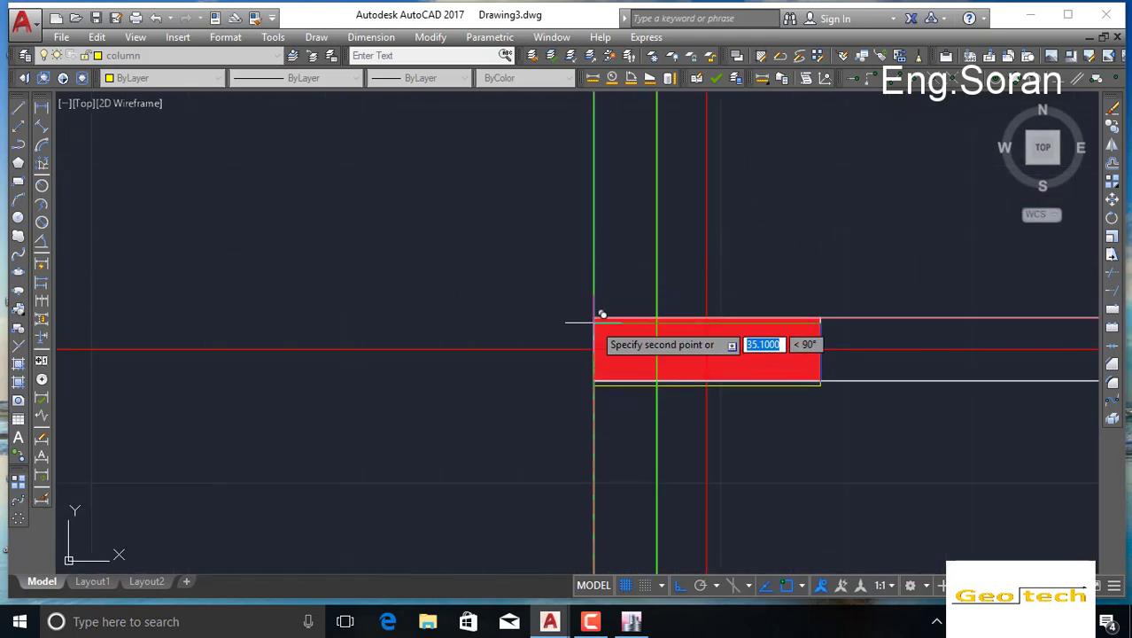
{"action": "scroll", "coordinate": [625, 287], "scroll_direction": "down", "scroll_amount": 8}
{"action": "middle_click_drag", "start_coordinate": [639, 168], "coordinate": [612, 366]}
{"action": "scroll", "coordinate": [611, 250], "scroll_direction": "up", "scroll_amount": 6}
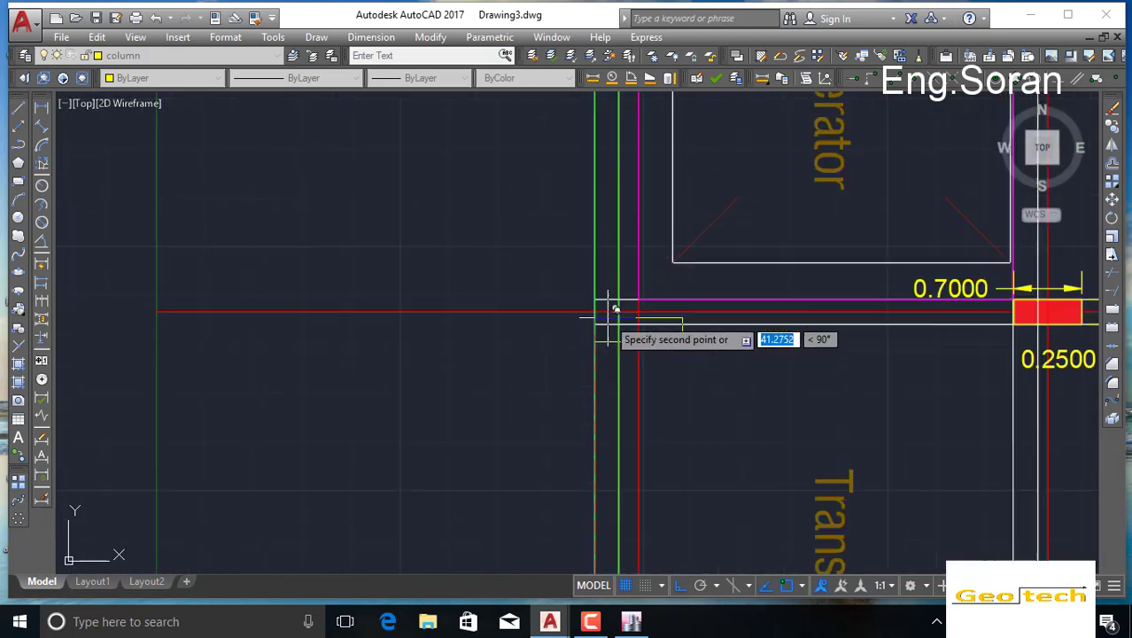
{"action": "scroll", "coordinate": [595, 388], "scroll_direction": "down", "scroll_amount": 5}
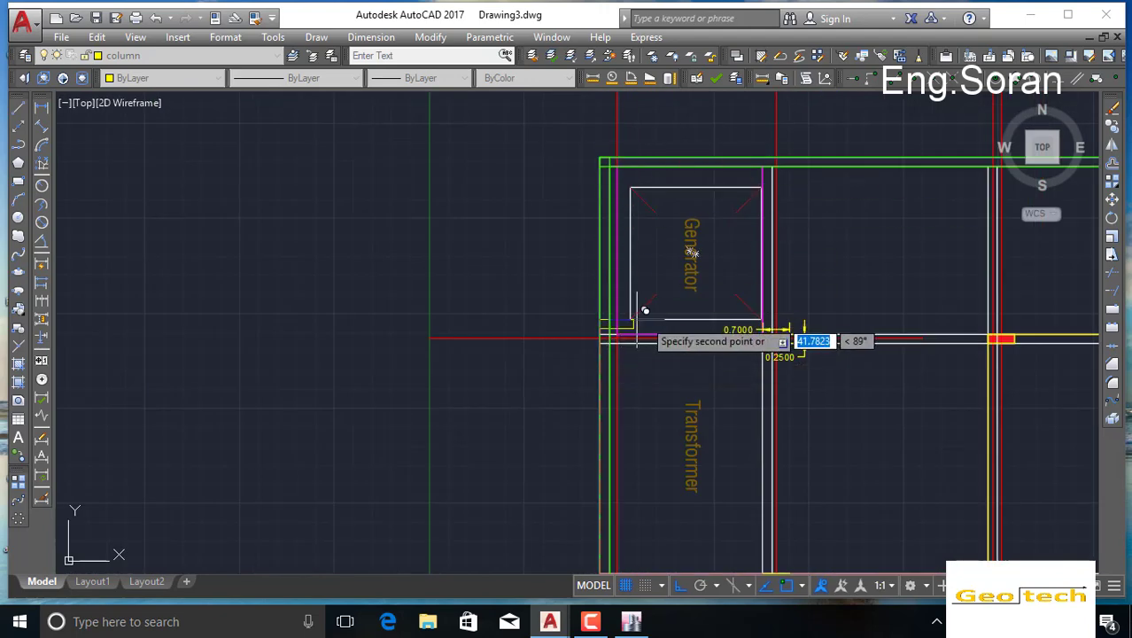
{"action": "left_click", "coordinate": [609, 298]}
{"action": "scroll", "coordinate": [634, 291], "scroll_direction": "down", "scroll_amount": 4}
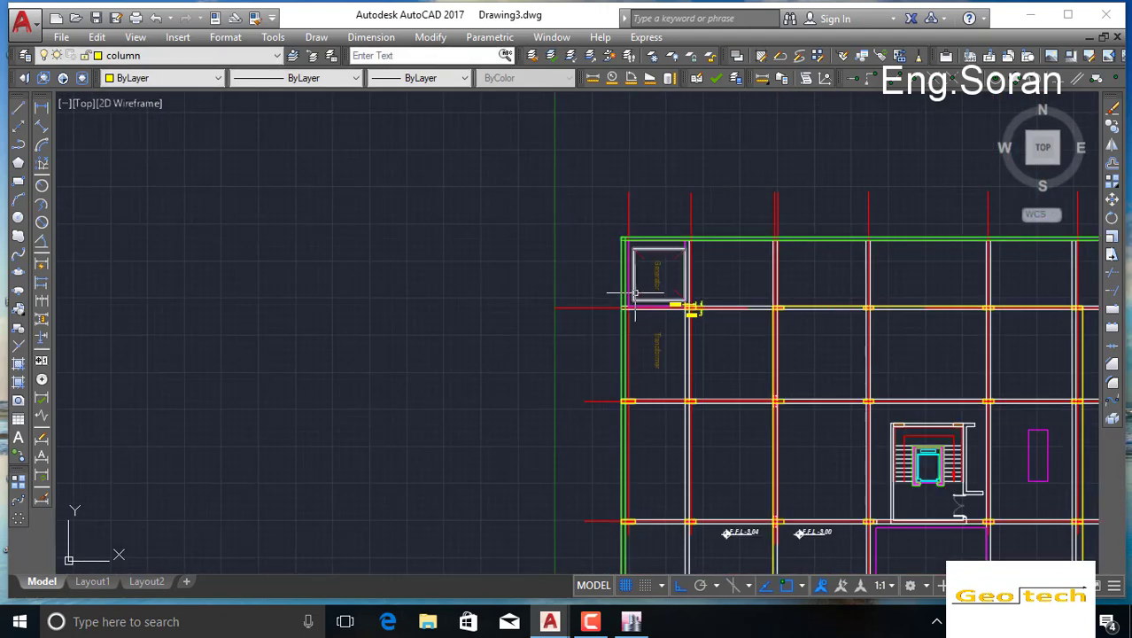
Step: Draw a rectangle corner to corner around the brown column at the upper-left corner of the upper staircase
{"action": "middle_click_drag", "start_coordinate": [739, 440], "coordinate": [474, 250]}
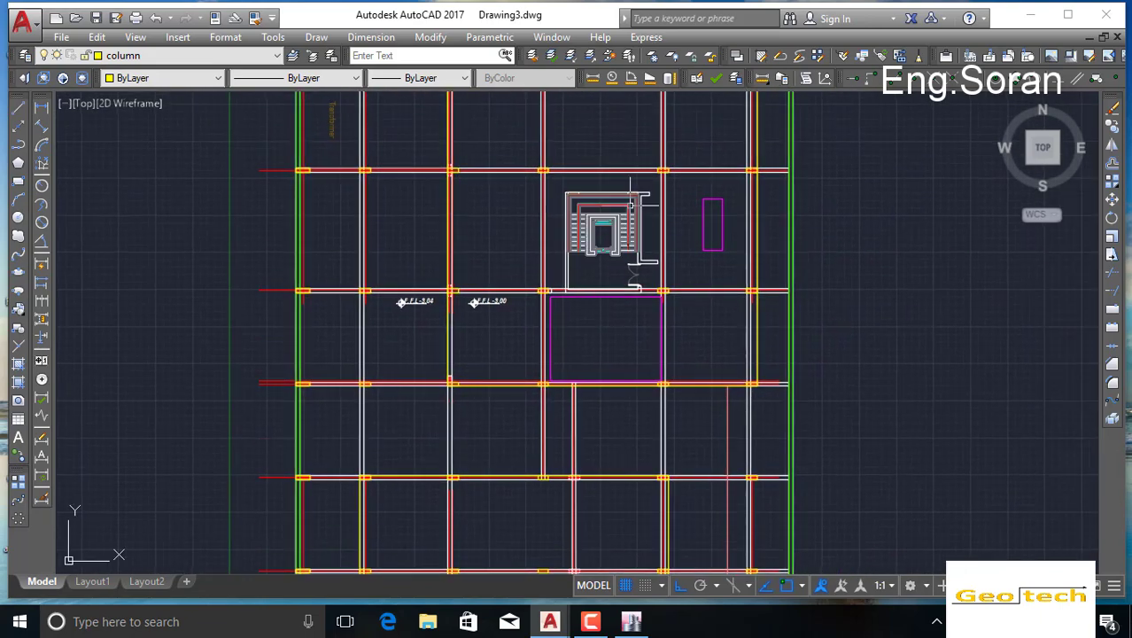
{"action": "scroll", "coordinate": [617, 203], "scroll_direction": "up", "scroll_amount": 5}
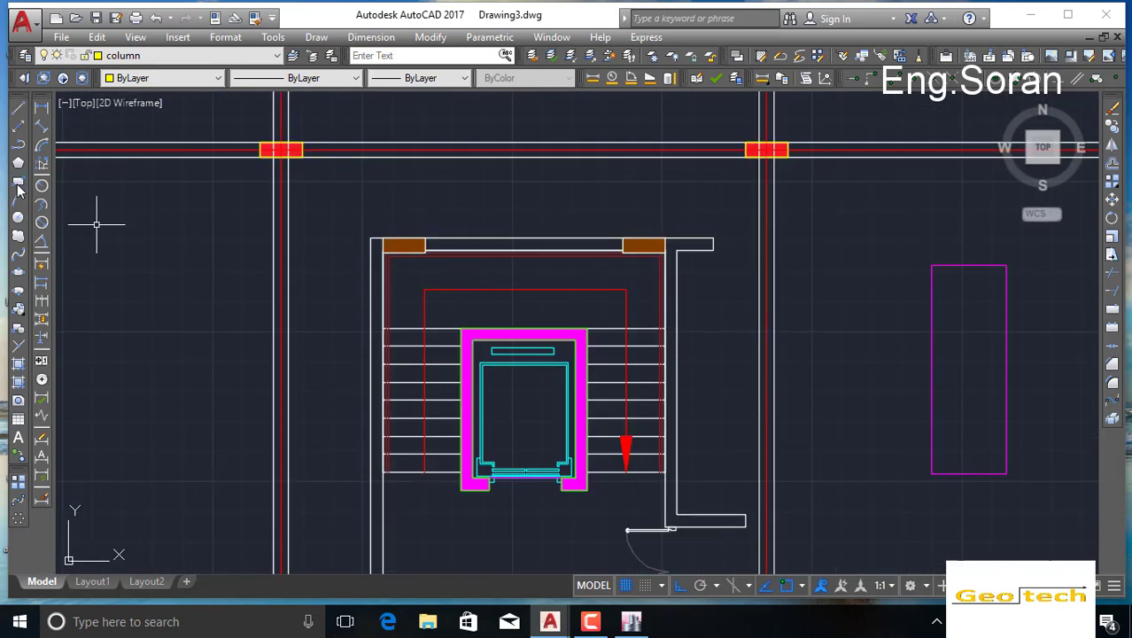
{"action": "left_click", "coordinate": [18, 183]}
{"action": "scroll", "coordinate": [381, 242], "scroll_direction": "up", "scroll_amount": 10}
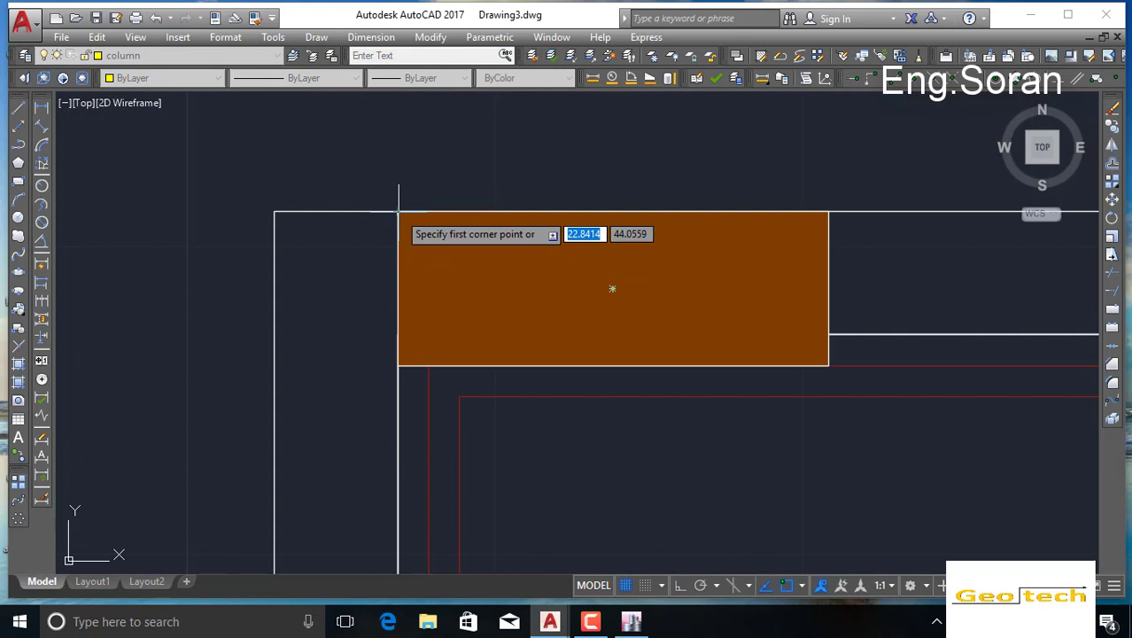
{"action": "left_click", "coordinate": [398, 211]}
{"action": "left_click", "coordinate": [826, 364]}
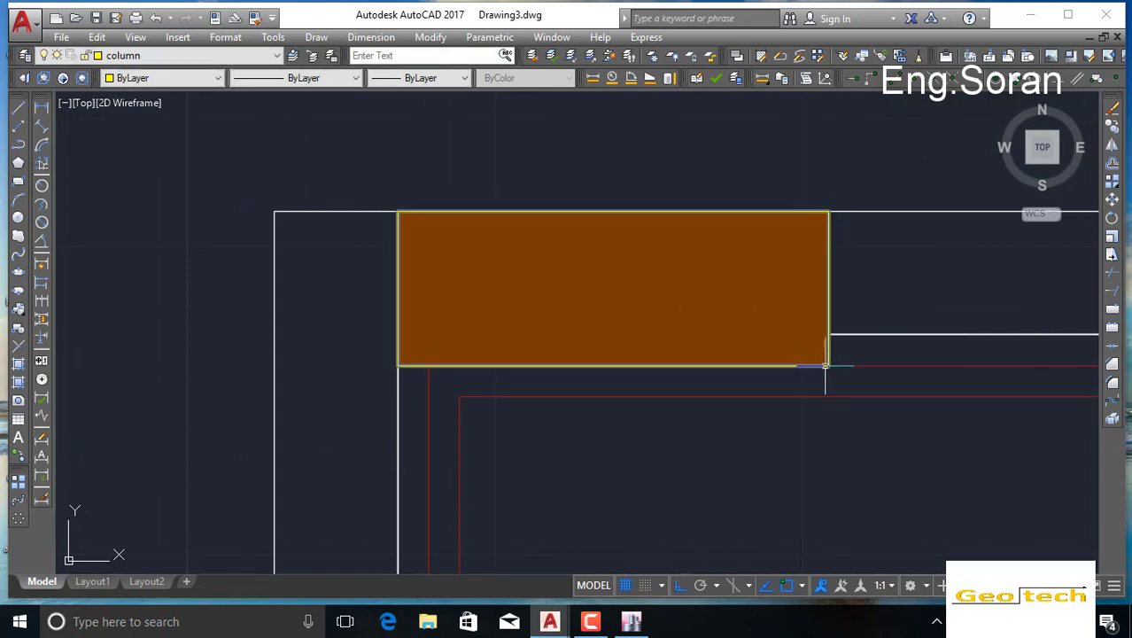
Step: Draw a rectangle corner to corner around the brown column at the upper-right corner of the upper staircase
{"action": "key", "text": "Return"}
{"action": "scroll", "coordinate": [819, 366], "scroll_direction": "down", "scroll_amount": 2}
{"action": "middle_click_drag", "start_coordinate": [823, 371], "coordinate": [88, 382]}
{"action": "middle_click_drag", "start_coordinate": [925, 368], "coordinate": [450, 372]}
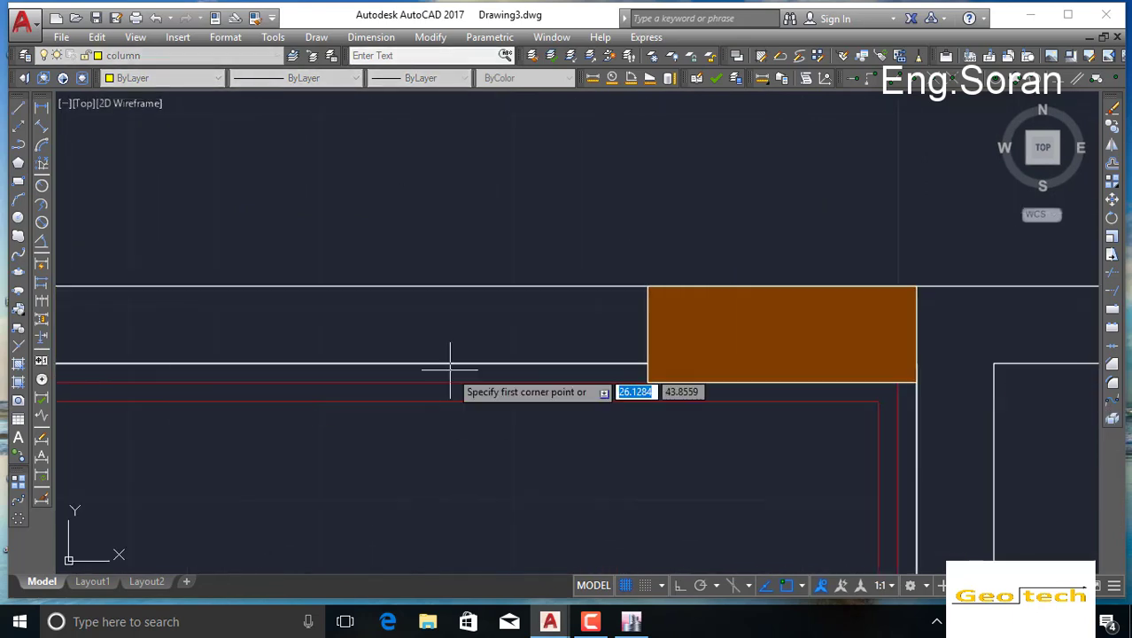
{"action": "left_click", "coordinate": [647, 286]}
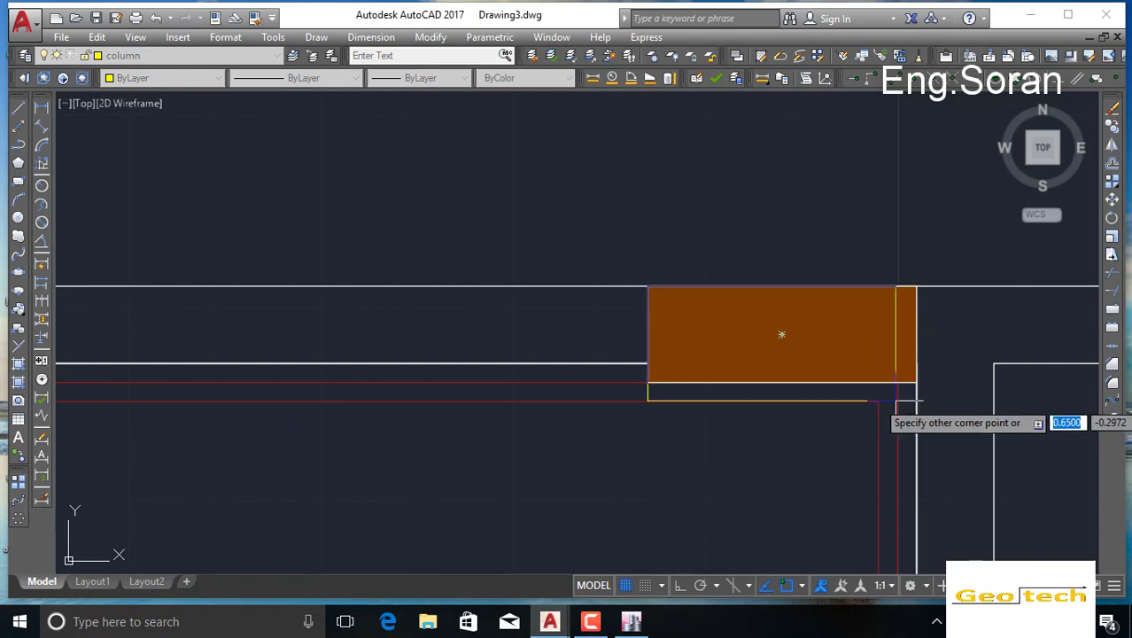
{"action": "left_click", "coordinate": [917, 383]}
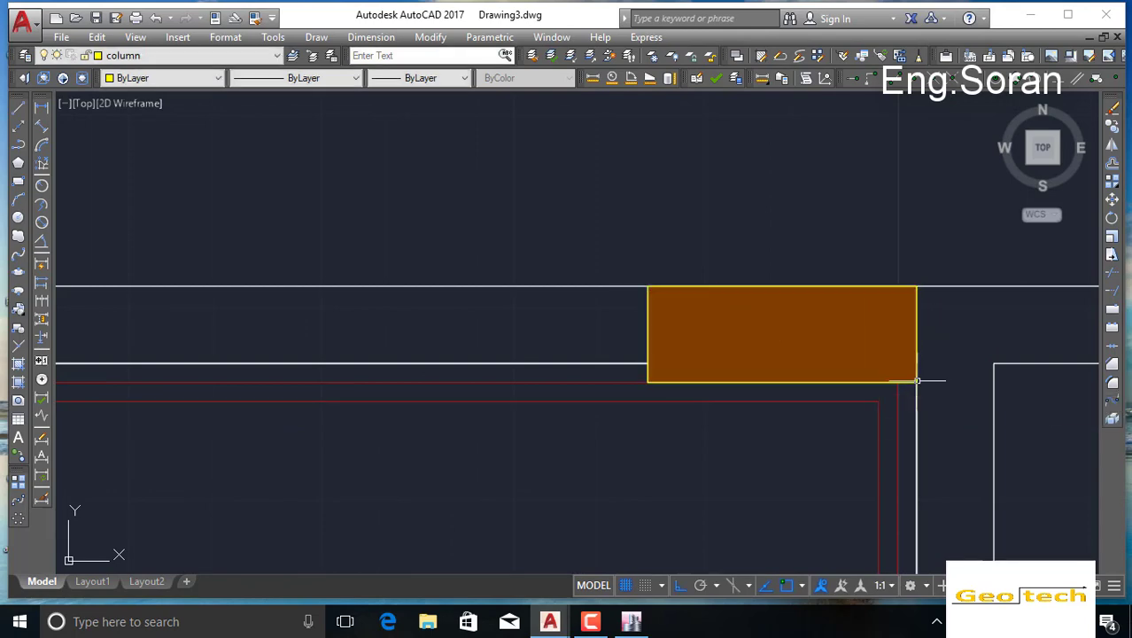
Step: Draw a rectangle around the brown column at the upper-left corner of the lower staircase, beside the Guard Room
{"action": "scroll", "coordinate": [823, 408], "scroll_direction": "down", "scroll_amount": 5}
{"action": "middle_click_drag", "start_coordinate": [670, 480], "coordinate": [695, 205]}
{"action": "middle_click_drag", "start_coordinate": [744, 400], "coordinate": [708, 207]}
{"action": "middle_click_drag", "start_coordinate": [493, 378], "coordinate": [533, 215]}
{"action": "scroll", "coordinate": [546, 268], "scroll_direction": "down", "scroll_amount": 2}
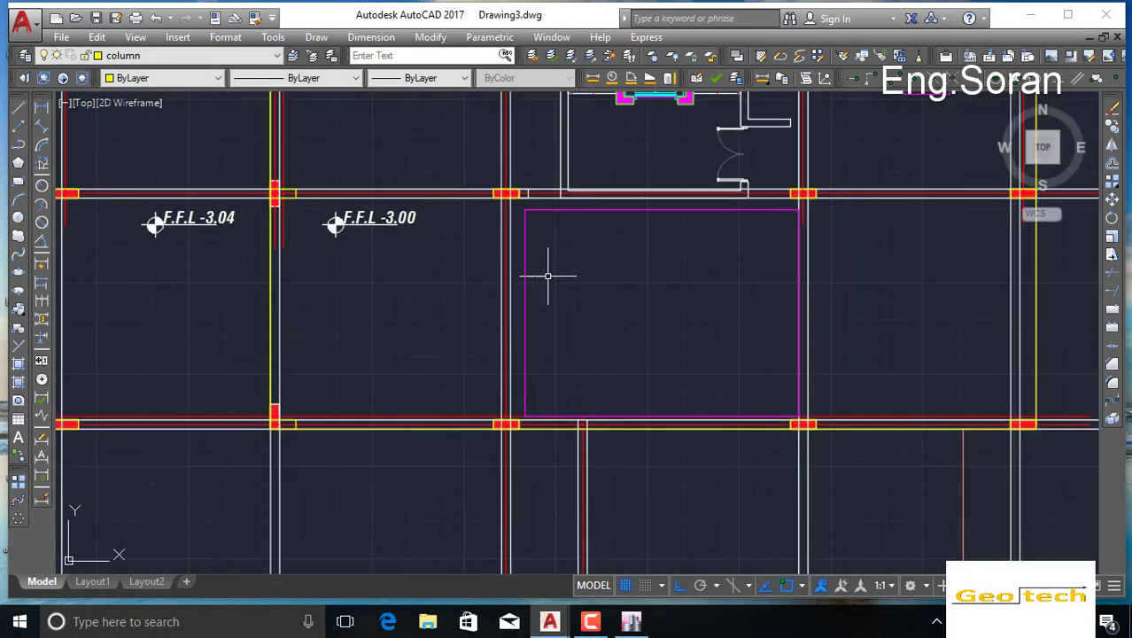
{"action": "middle_click_drag", "start_coordinate": [548, 398], "coordinate": [576, 197]}
{"action": "middle_click_drag", "start_coordinate": [581, 414], "coordinate": [611, 197]}
{"action": "middle_click_drag", "start_coordinate": [618, 420], "coordinate": [622, 201]}
{"action": "key", "text": "Return"}
{"action": "scroll", "coordinate": [554, 301], "scroll_direction": "up", "scroll_amount": 10}
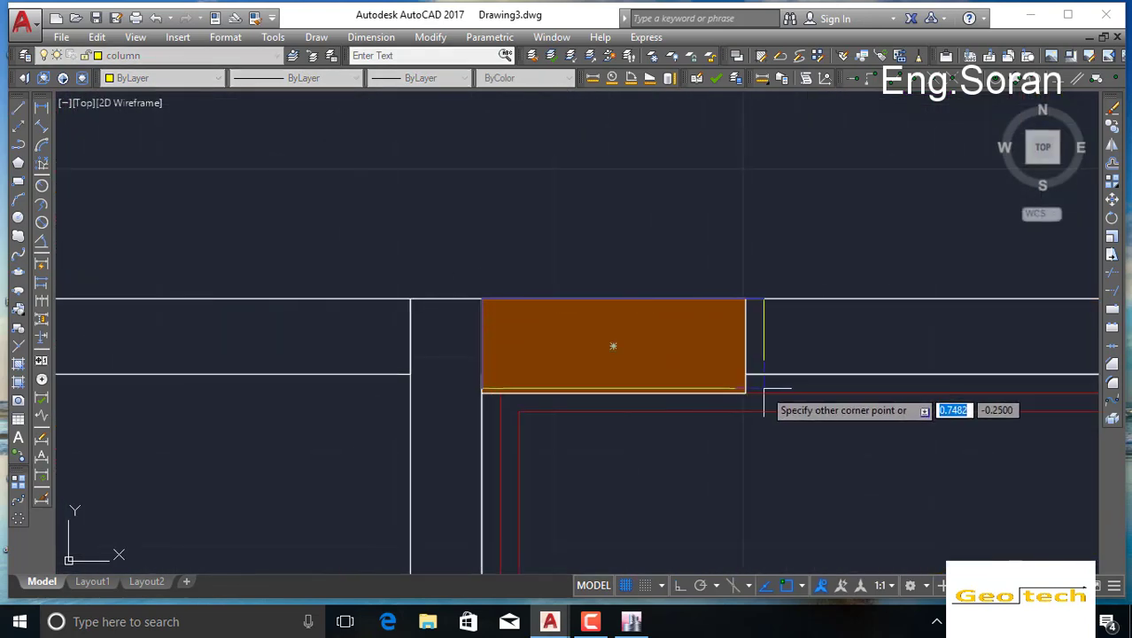
{"action": "left_click", "coordinate": [747, 394]}
Step: Draw a rectangle around the brown column at the upper-right corner of the lower staircase, beside the Electrical Board room
{"action": "key", "text": "Return"}
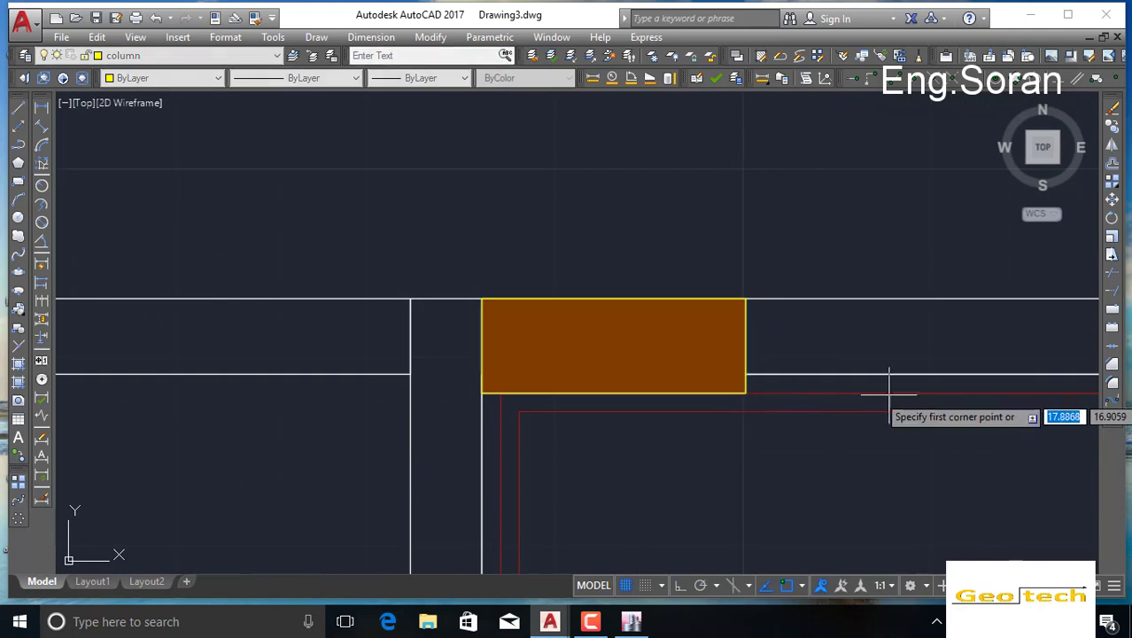
{"action": "middle_click_drag", "start_coordinate": [903, 394], "coordinate": [208, 404]}
{"action": "middle_click_drag", "start_coordinate": [609, 394], "coordinate": [182, 414]}
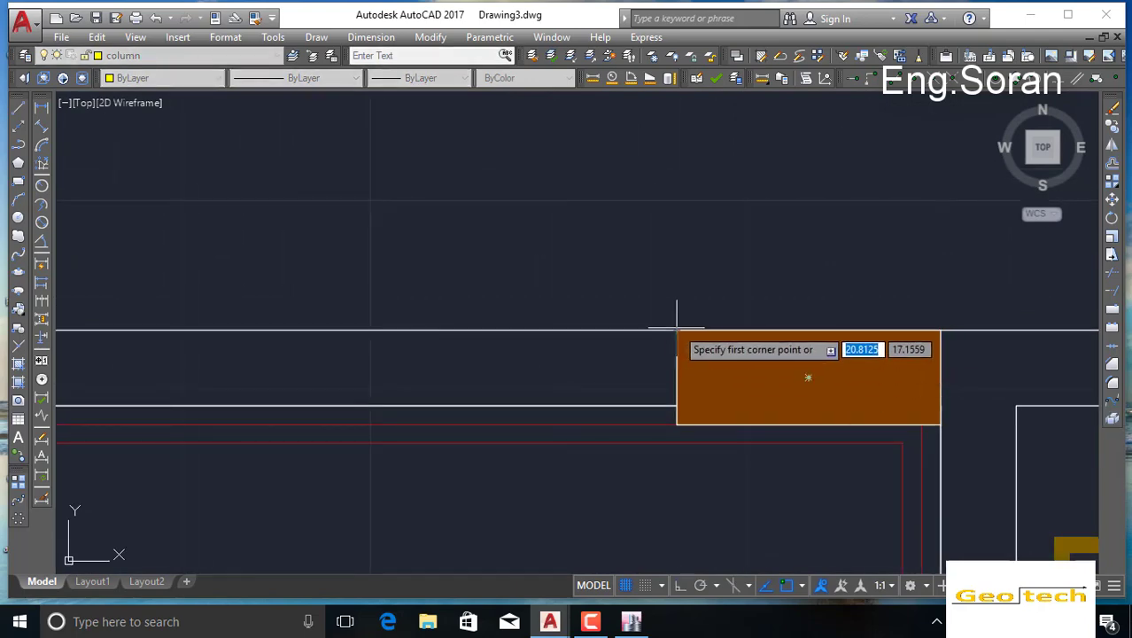
{"action": "left_click", "coordinate": [940, 424]}
{"action": "scroll", "coordinate": [801, 391], "scroll_direction": "down", "scroll_amount": 12}
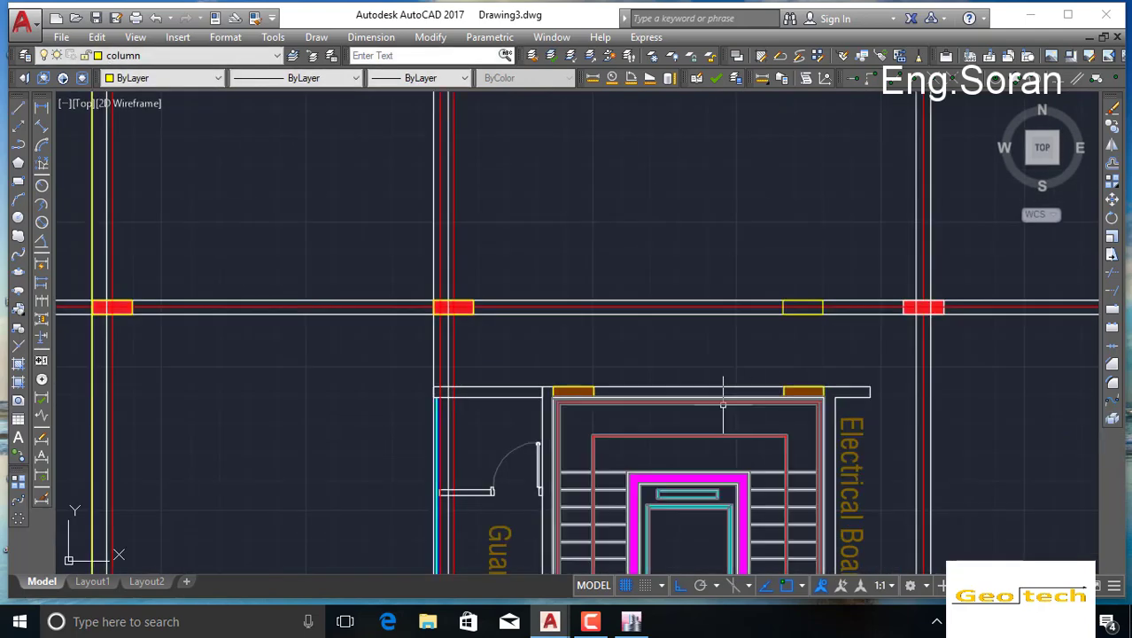
{"action": "middle_click_drag", "start_coordinate": [705, 405], "coordinate": [615, 303]}
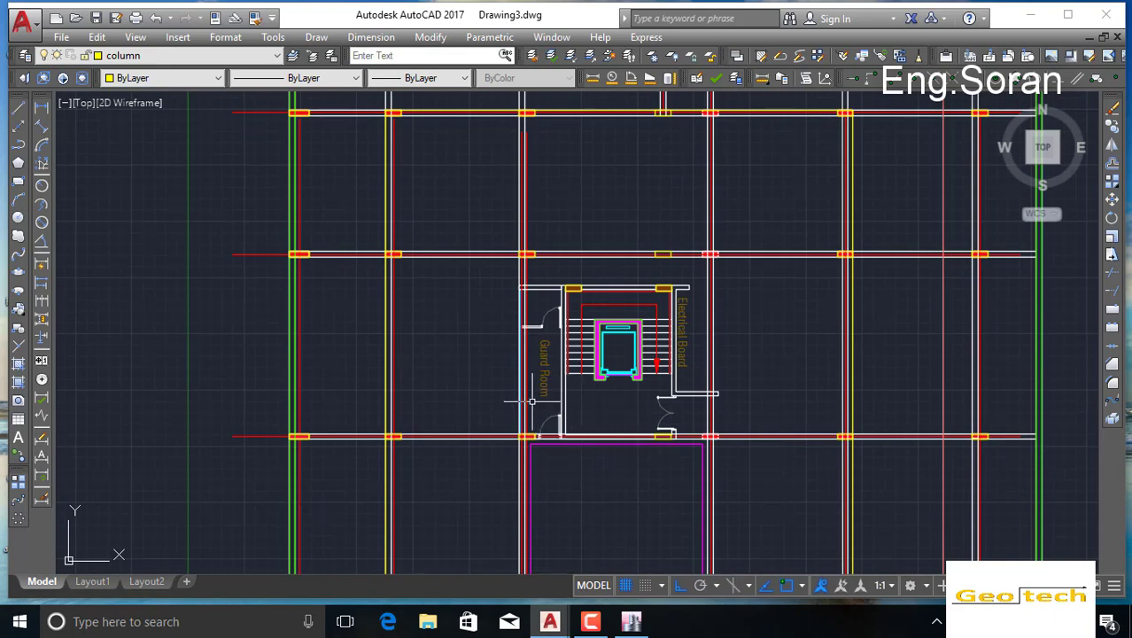
Step: Make beam the current layer and start the Line command
{"action": "left_click", "coordinate": [182, 55]}
{"action": "left_click", "coordinate": [132, 206]}
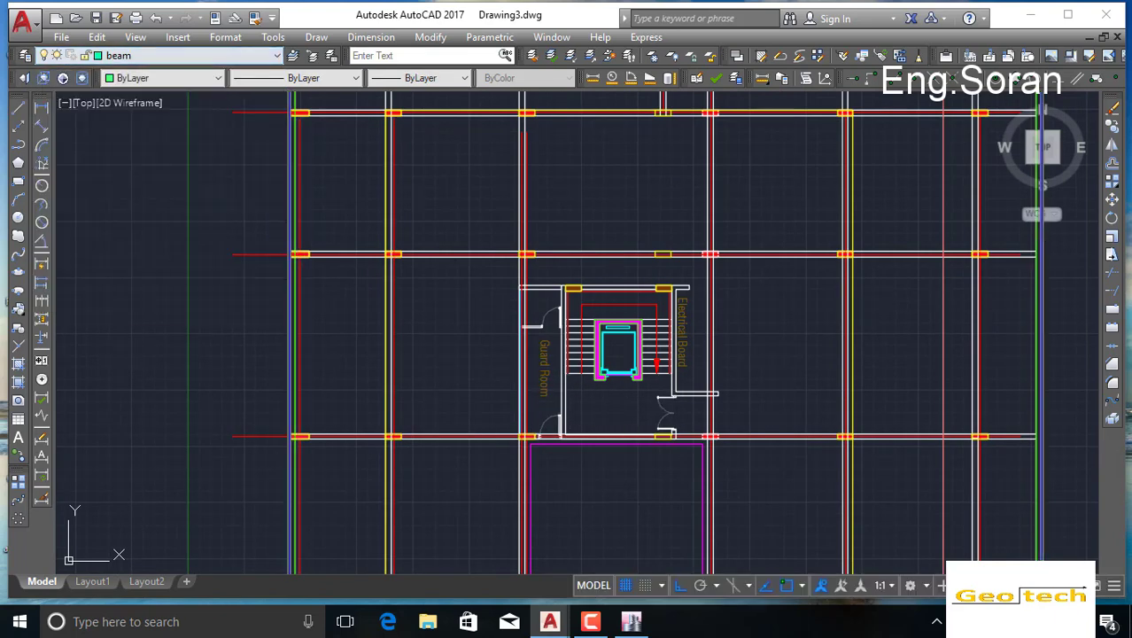
{"action": "left_click", "coordinate": [18, 111]}
Step: Draw a beam line from the outer wall edge below the Generator room to the centre of the column dimensioned 0.7000 by 0.2500
{"action": "middle_click_drag", "start_coordinate": [526, 257], "coordinate": [463, 423]}
{"action": "scroll", "coordinate": [1097, 84], "scroll_direction": "down", "scroll_amount": 2}
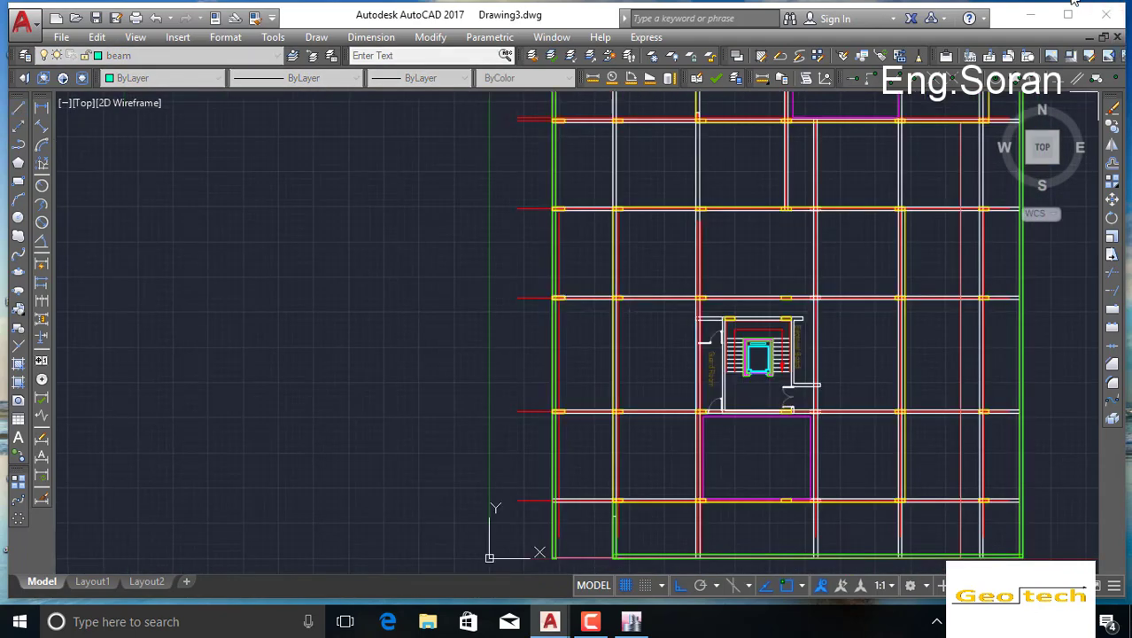
{"action": "middle_click_drag", "start_coordinate": [638, 196], "coordinate": [449, 428]}
{"action": "middle_click_drag", "start_coordinate": [477, 159], "coordinate": [462, 313]}
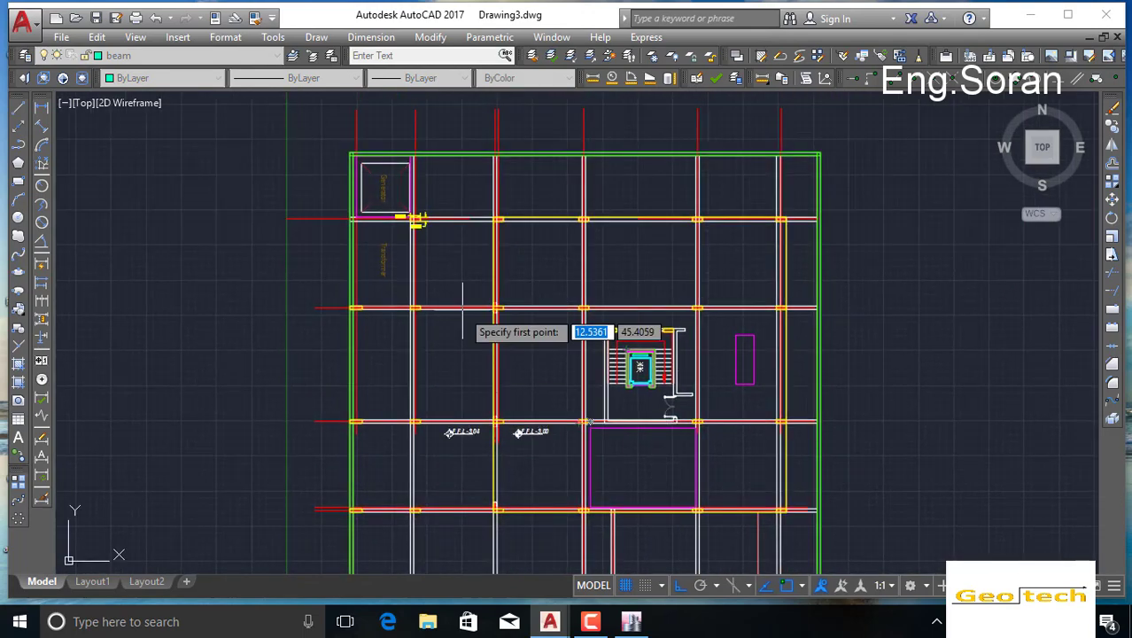
{"action": "scroll", "coordinate": [409, 213], "scroll_direction": "up", "scroll_amount": 6}
{"action": "scroll", "coordinate": [408, 217], "scroll_direction": "up", "scroll_amount": 5}
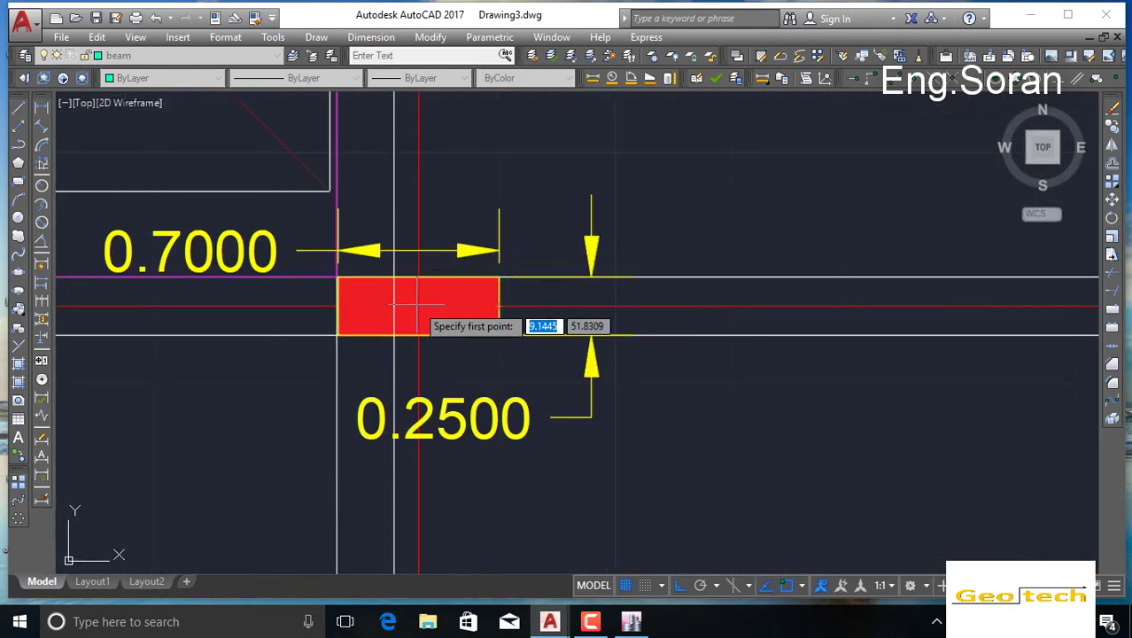
{"action": "scroll", "coordinate": [408, 317], "scroll_direction": "down", "scroll_amount": 3}
{"action": "scroll", "coordinate": [415, 310], "scroll_direction": "down", "scroll_amount": 5}
{"action": "scroll", "coordinate": [413, 144], "scroll_direction": "up", "scroll_amount": 5}
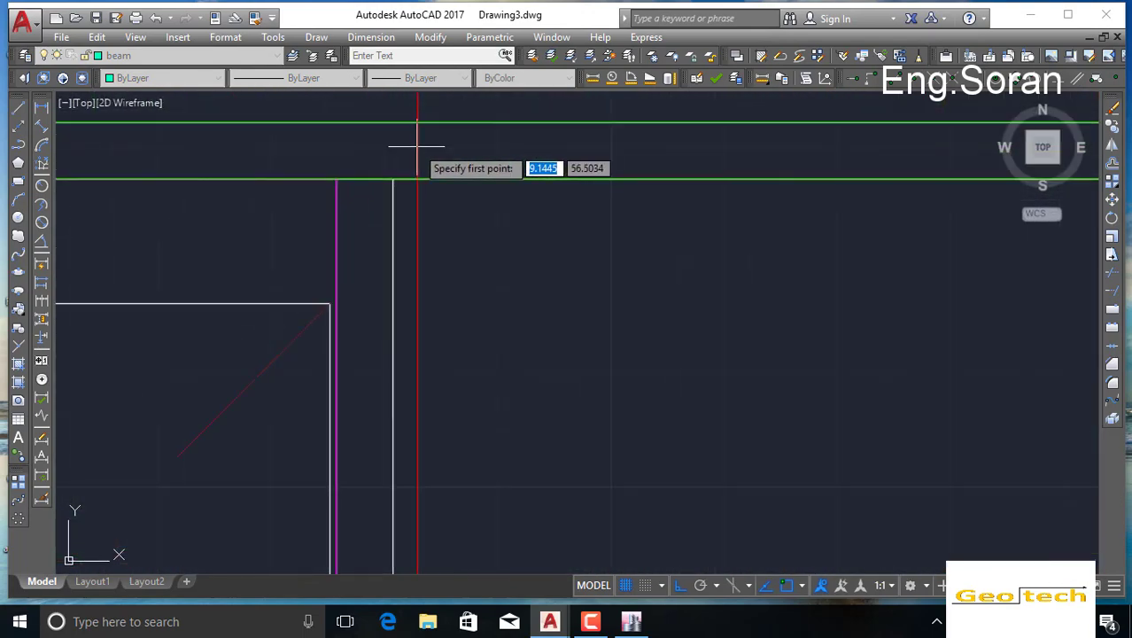
{"action": "scroll", "coordinate": [425, 417], "scroll_direction": "down", "scroll_amount": 4}
{"action": "middle_click_drag", "start_coordinate": [449, 468], "coordinate": [445, 129]}
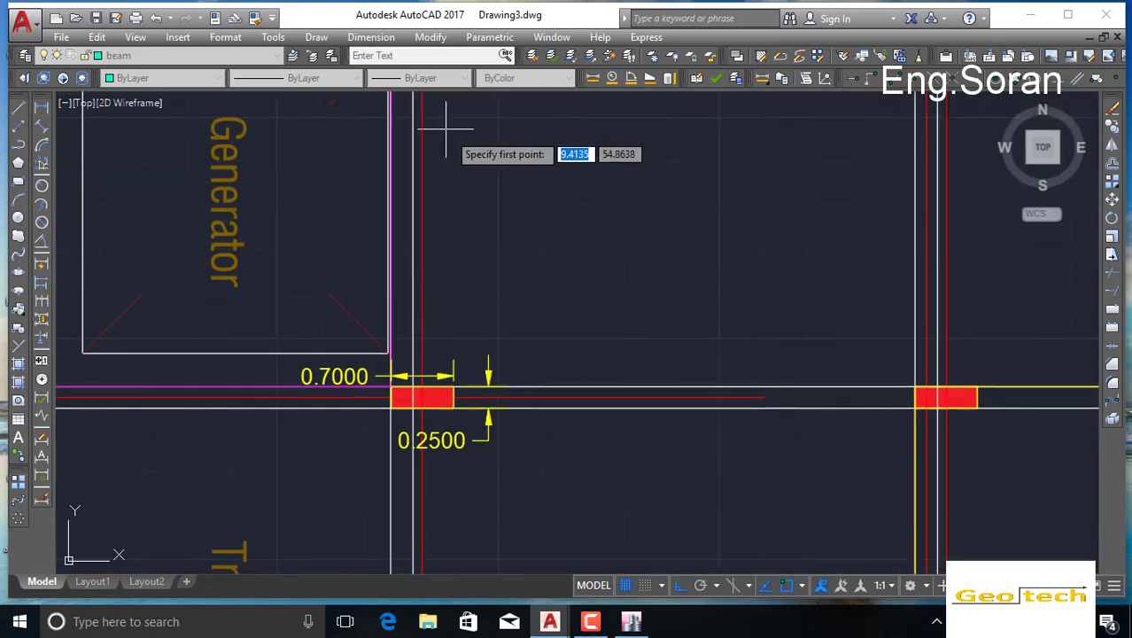
{"action": "middle_click_drag", "start_coordinate": [242, 421], "coordinate": [533, 384]}
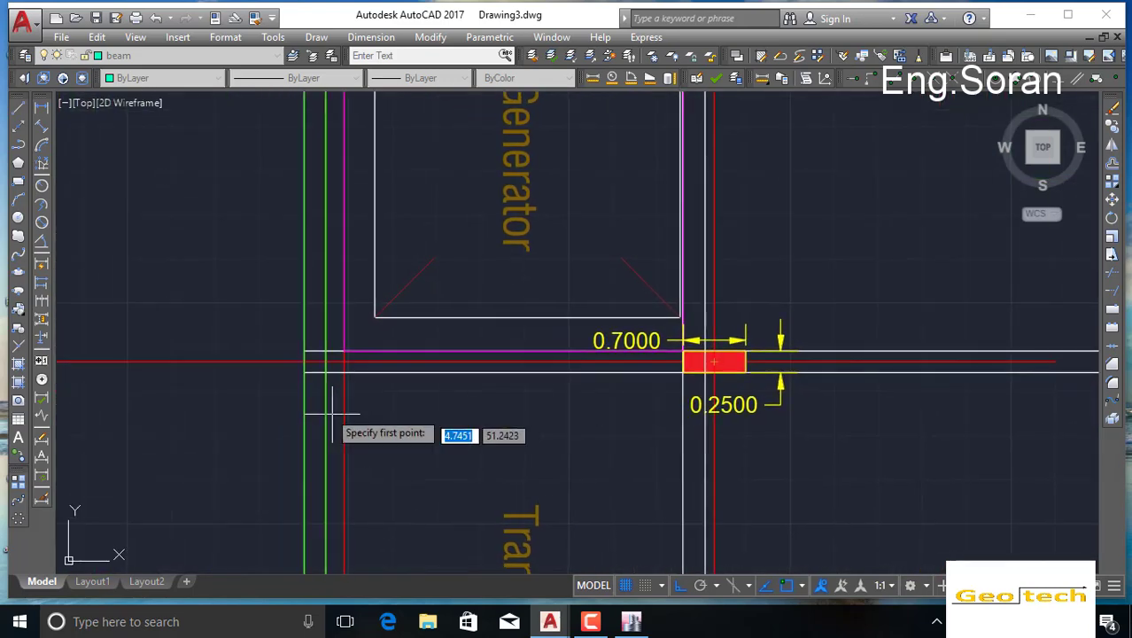
{"action": "scroll", "coordinate": [318, 359], "scroll_direction": "up", "scroll_amount": 2}
{"action": "scroll", "coordinate": [317, 359], "scroll_direction": "up", "scroll_amount": 2}
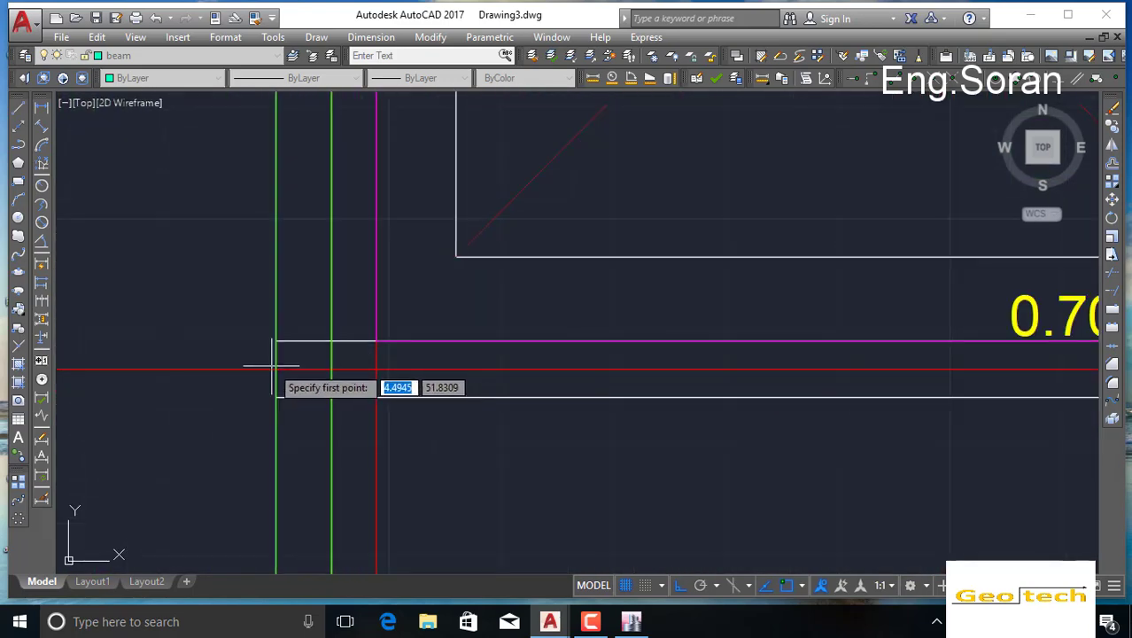
{"action": "middle_click_drag", "start_coordinate": [904, 430], "coordinate": [157, 434]}
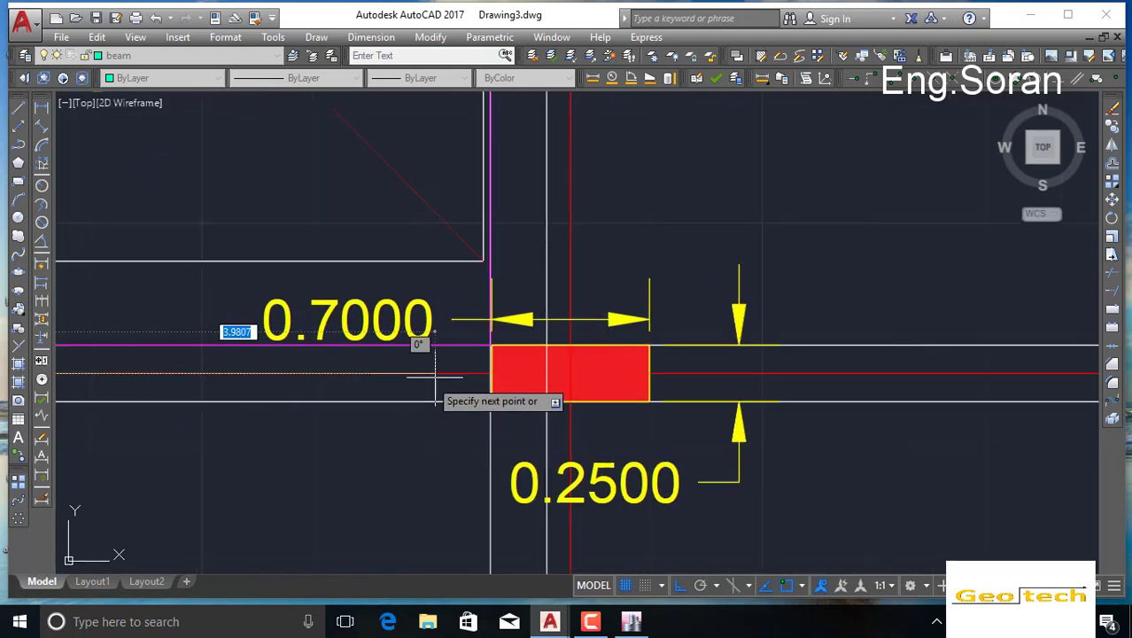
{"action": "left_click", "coordinate": [569, 373]}
Step: Continue the beam line along the axis through the centres of the second and third columns of the row below the Generator room
{"action": "middle_click_drag", "start_coordinate": [969, 377], "coordinate": [135, 359]}
{"action": "middle_click_drag", "start_coordinate": [607, 382], "coordinate": [111, 392]}
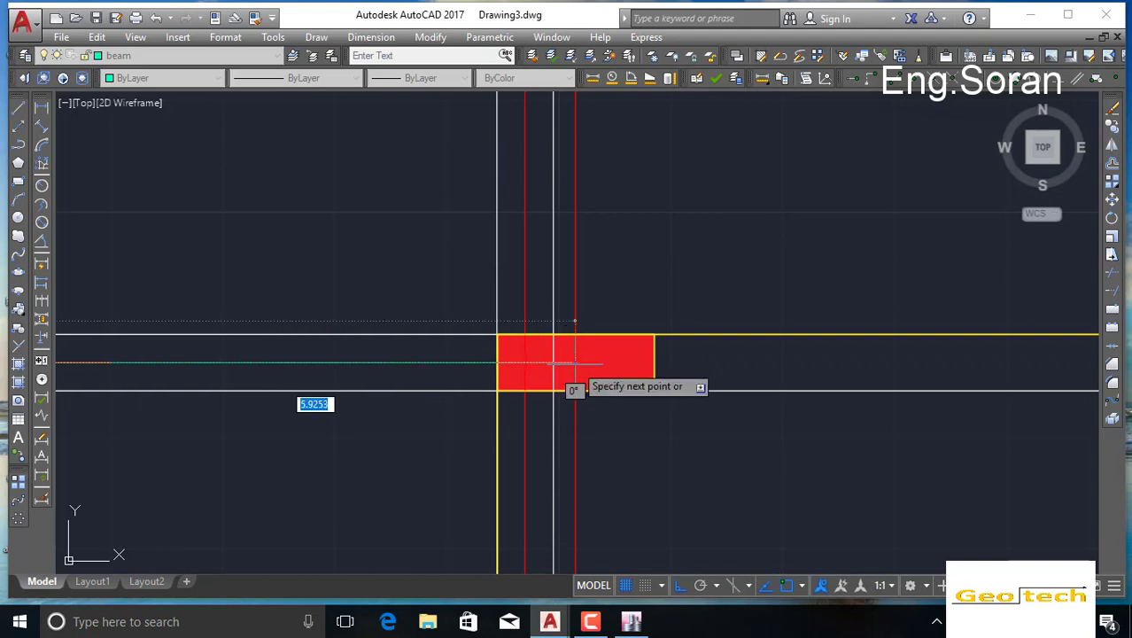
{"action": "scroll", "coordinate": [700, 377], "scroll_direction": "down", "scroll_amount": 6}
{"action": "scroll", "coordinate": [544, 372], "scroll_direction": "up", "scroll_amount": 6}
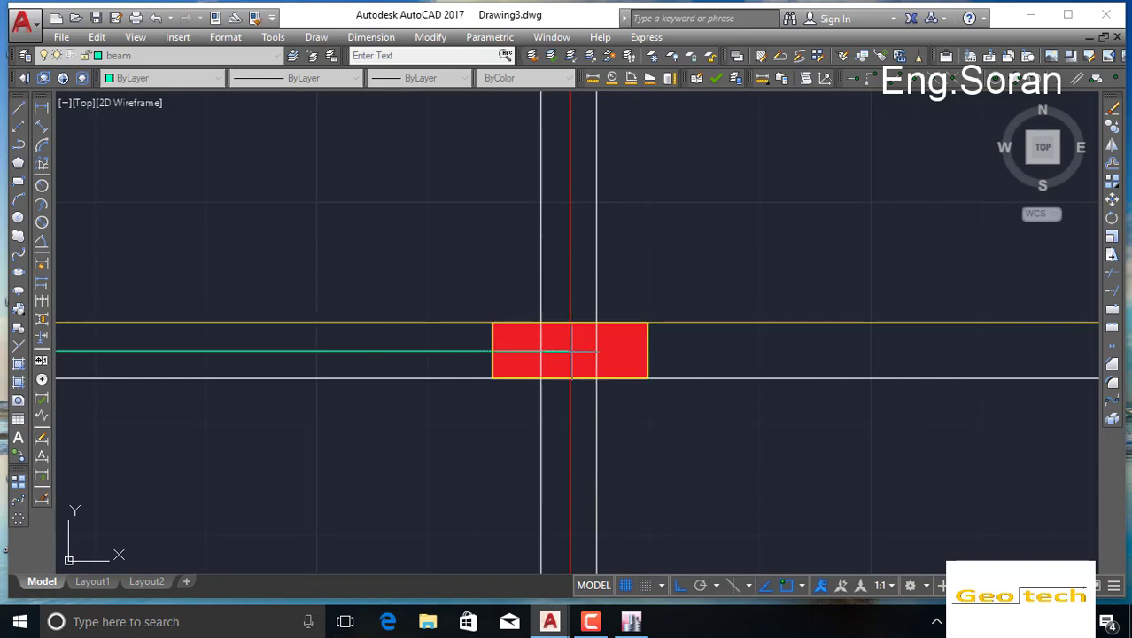
Step: Extend the beam line to the centre of the fourth column in the same row
{"action": "middle_click_drag", "start_coordinate": [862, 362], "coordinate": [11, 394]}
{"action": "middle_click_drag", "start_coordinate": [744, 387], "coordinate": [18, 399]}
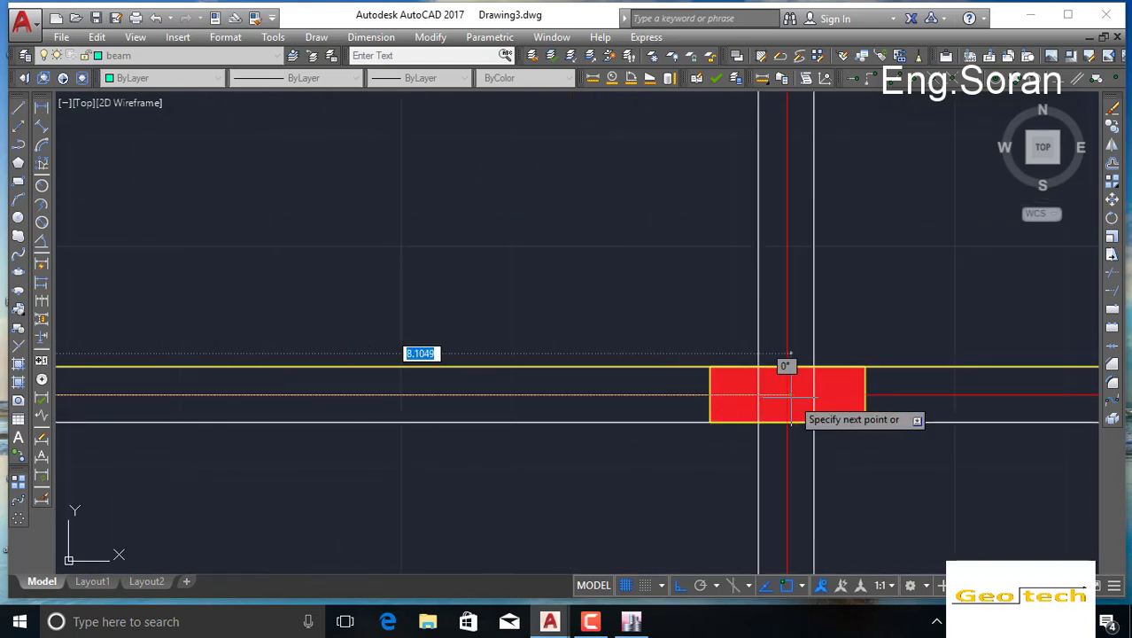
{"action": "scroll", "coordinate": [878, 387], "scroll_direction": "down", "scroll_amount": 4}
{"action": "middle_click_drag", "start_coordinate": [926, 390], "coordinate": [732, 387]}
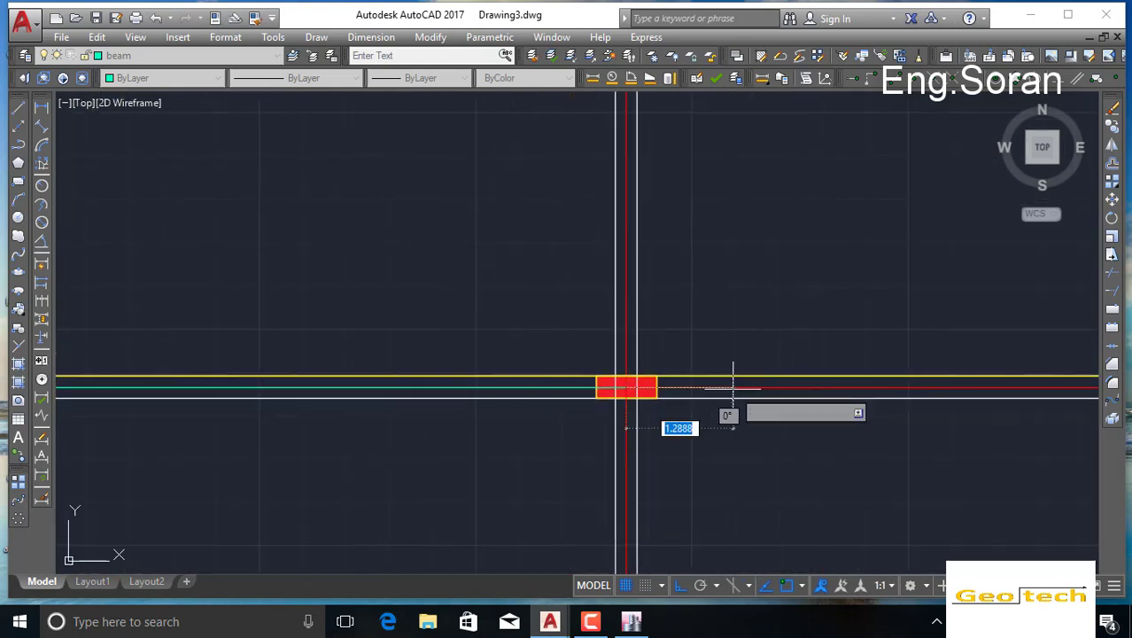
Step: Carry the beam line through the centre of the fifth column to the outer green wall on the east side and finish it
{"action": "middle_click_drag", "start_coordinate": [844, 390], "coordinate": [358, 406]}
{"action": "scroll", "coordinate": [662, 403], "scroll_direction": "up", "scroll_amount": 4}
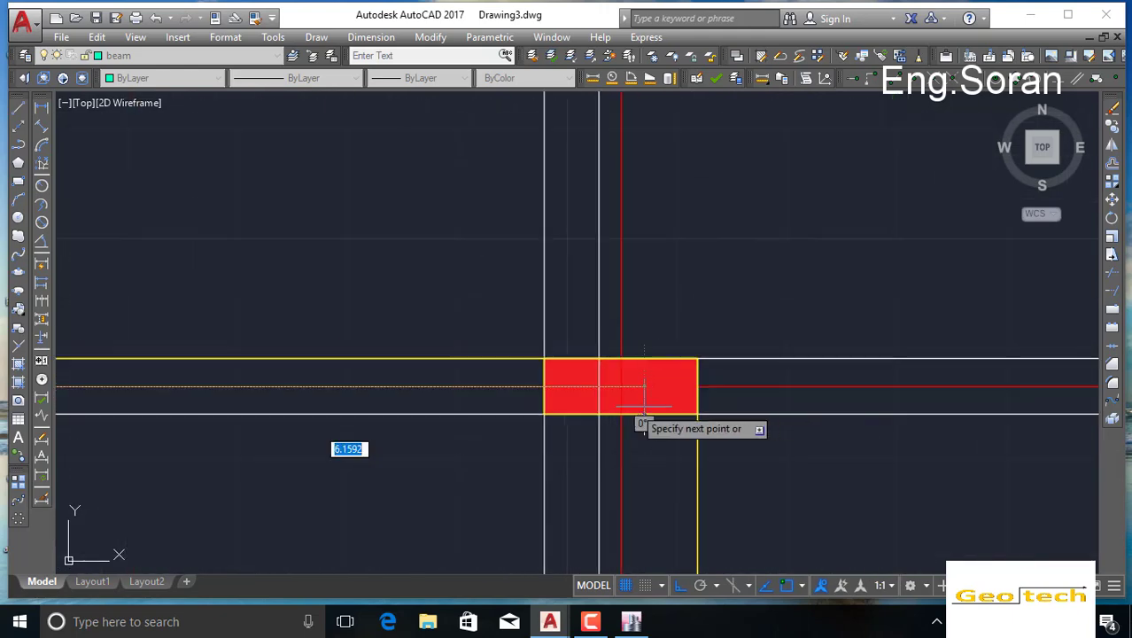
{"action": "left_click", "coordinate": [620, 386]}
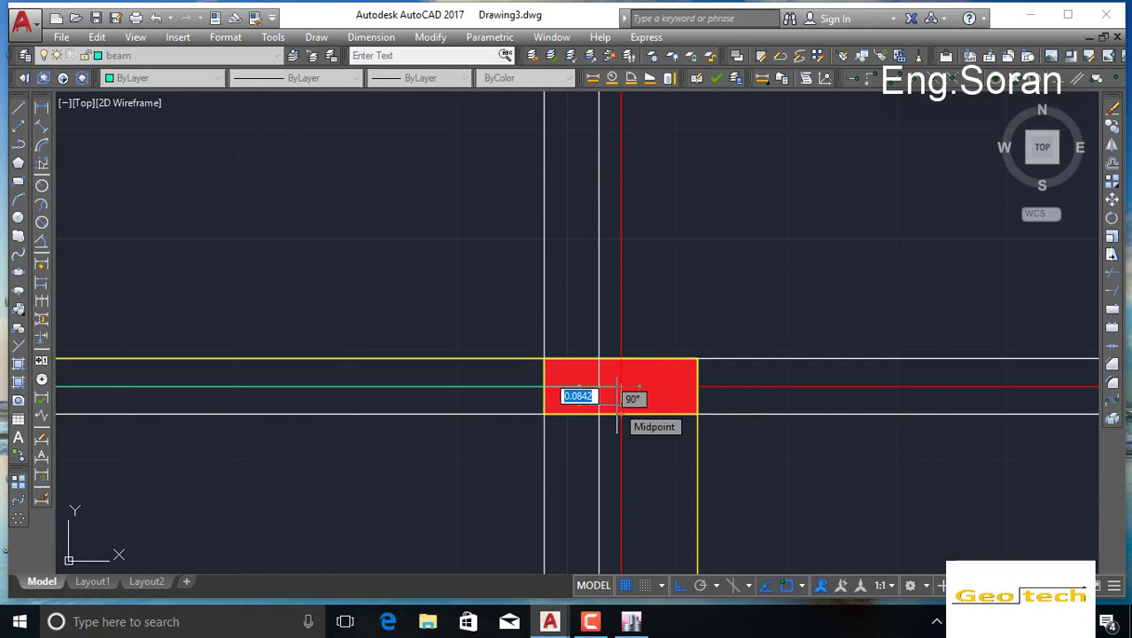
{"action": "middle_click_drag", "start_coordinate": [704, 367], "coordinate": [275, 317]}
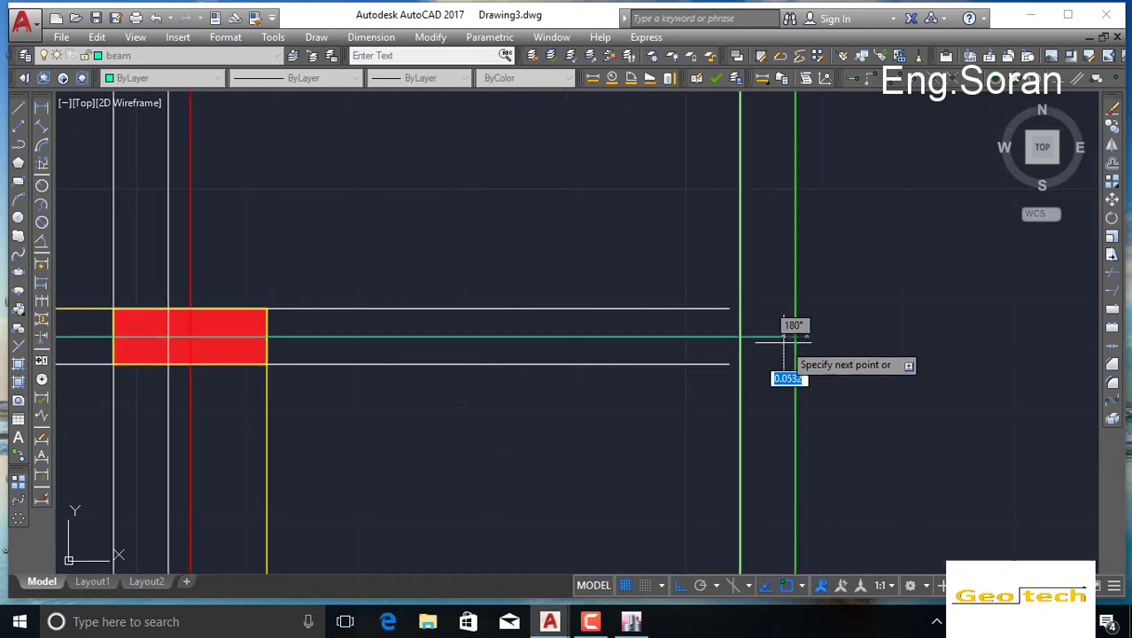
{"action": "key", "text": "Escape"}
Step: Draw a beam line in the row below the Transformer, from the centre of the westernmost column to the second column's centre
{"action": "scroll", "coordinate": [465, 405], "scroll_direction": "down", "scroll_amount": 4}
{"action": "middle_click_drag", "start_coordinate": [422, 446], "coordinate": [696, 270]}
{"action": "scroll", "coordinate": [664, 292], "scroll_direction": "down", "scroll_amount": 5}
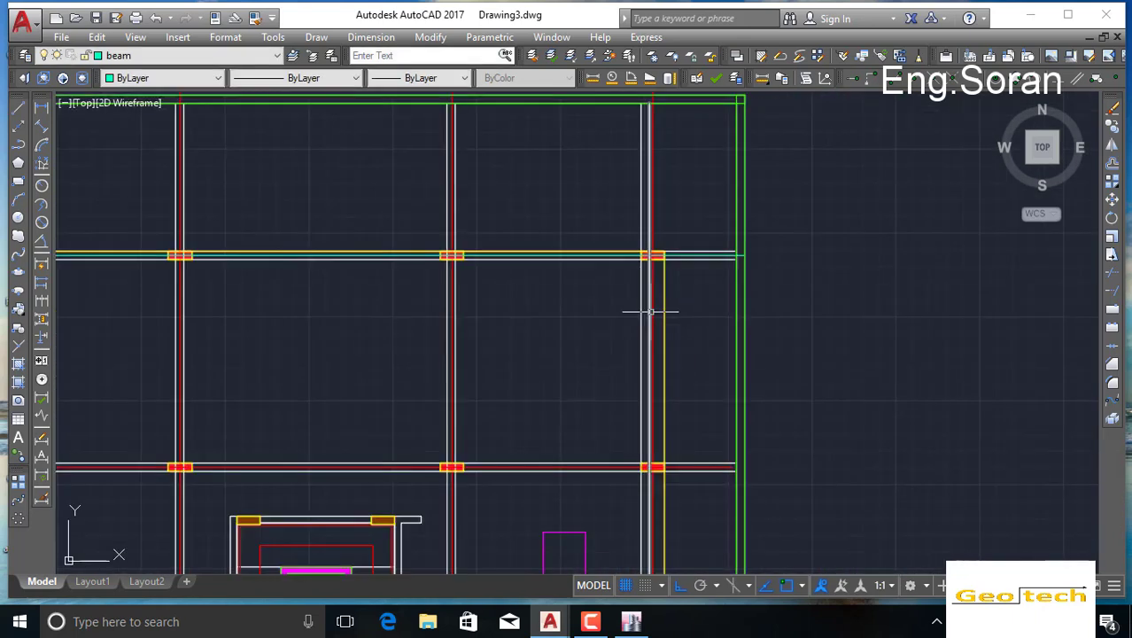
{"action": "mouse_move", "coordinate": [539, 348]}
{"action": "middle_mouse_down"}
{"action": "mouse_move", "coordinate": [619, 338]}
{"action": "mouse_move", "coordinate": [726, 358]}
{"action": "middle_mouse_up"}
{"action": "middle_click_drag", "start_coordinate": [215, 395], "coordinate": [679, 329]}
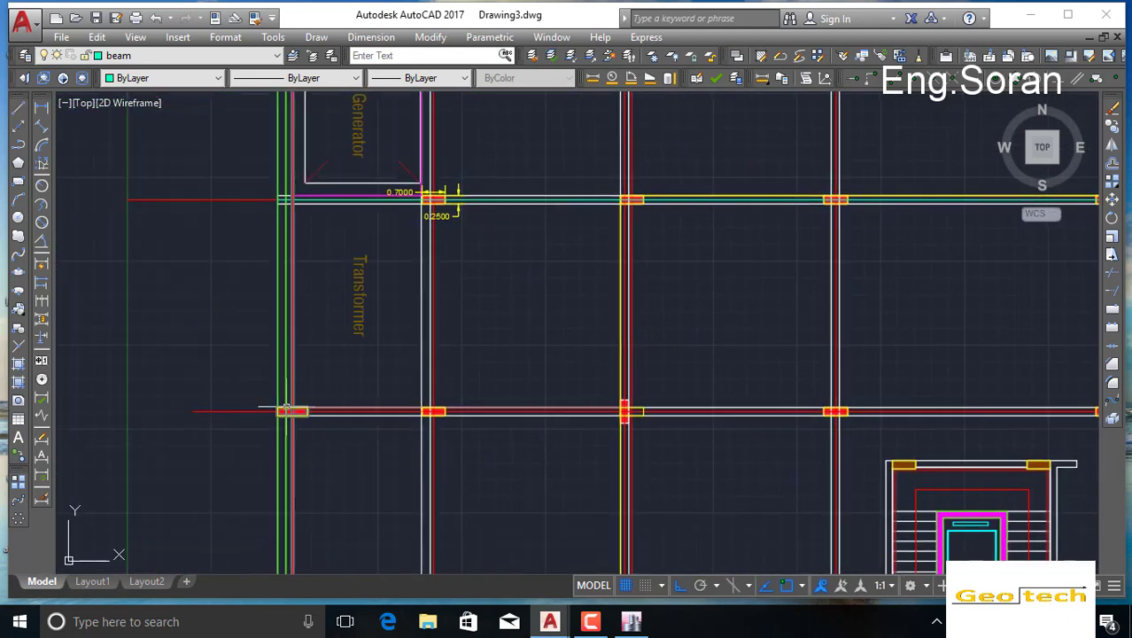
{"action": "key", "text": "Return"}
{"action": "scroll", "coordinate": [288, 413], "scroll_direction": "up", "scroll_amount": 8}
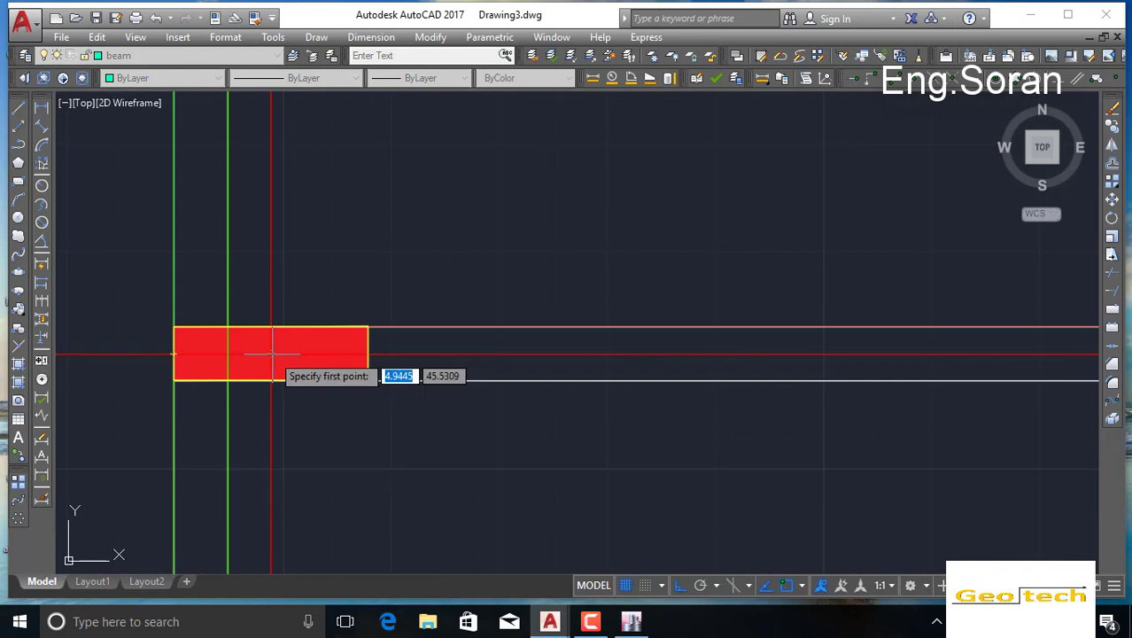
{"action": "left_click", "coordinate": [272, 354]}
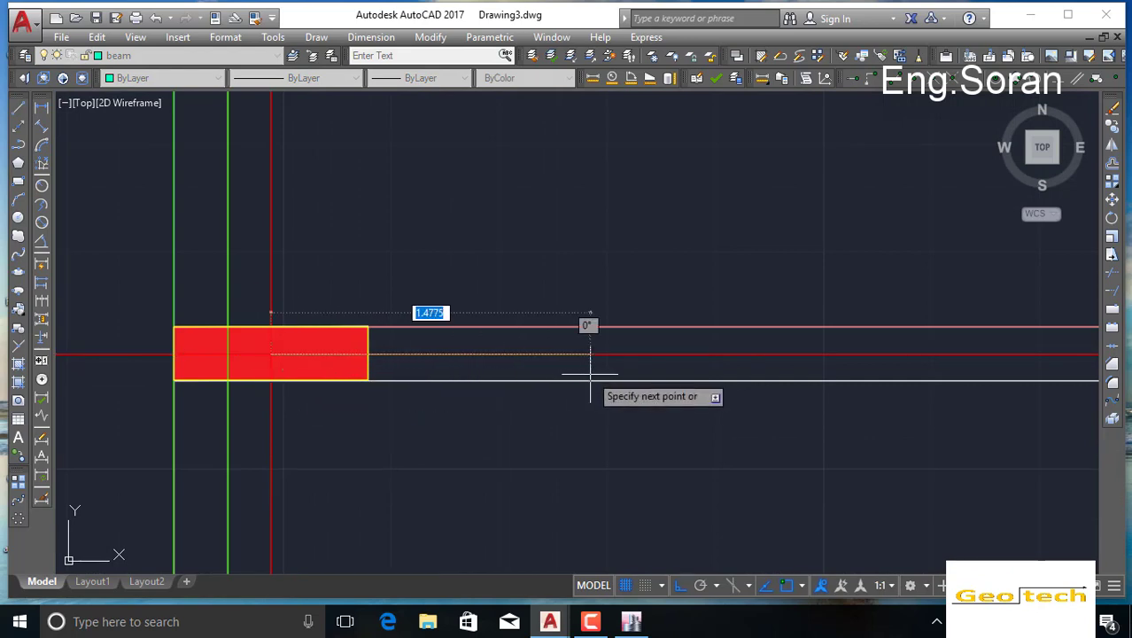
{"action": "middle_click_drag", "start_coordinate": [883, 375], "coordinate": [173, 414]}
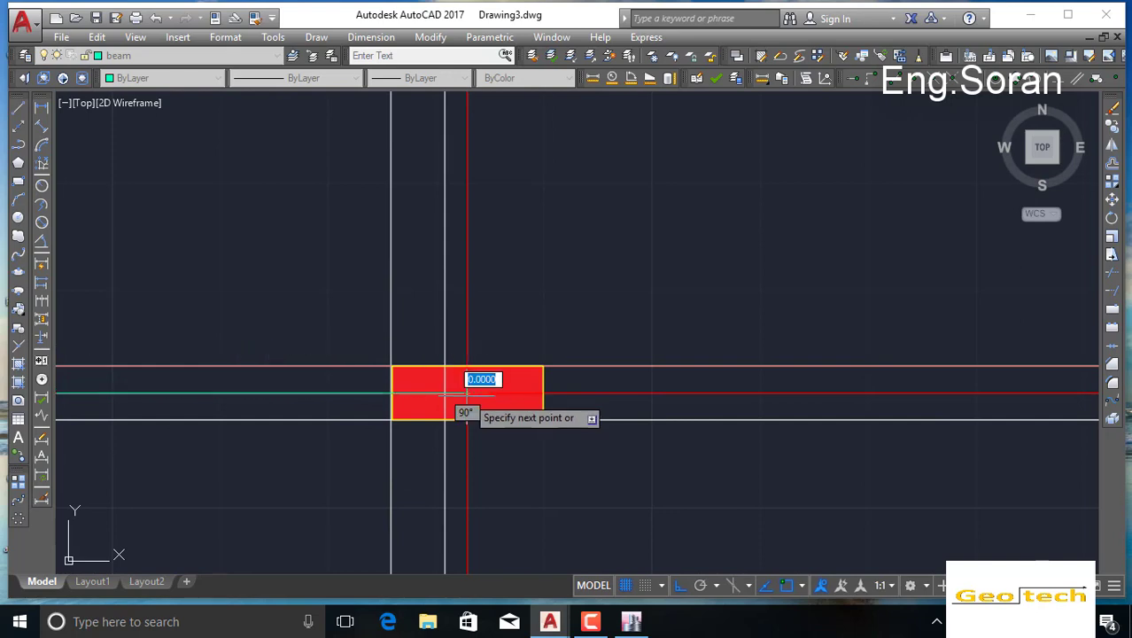
Step: Continue this row's beam line through the centre of the vertically oriented column to the centre of the fourth column
{"action": "mouse_move", "coordinate": [1015, 434]}
{"action": "middle_mouse_down"}
{"action": "mouse_move", "coordinate": [498, 460]}
{"action": "mouse_move", "coordinate": [575, 441]}
{"action": "middle_mouse_up"}
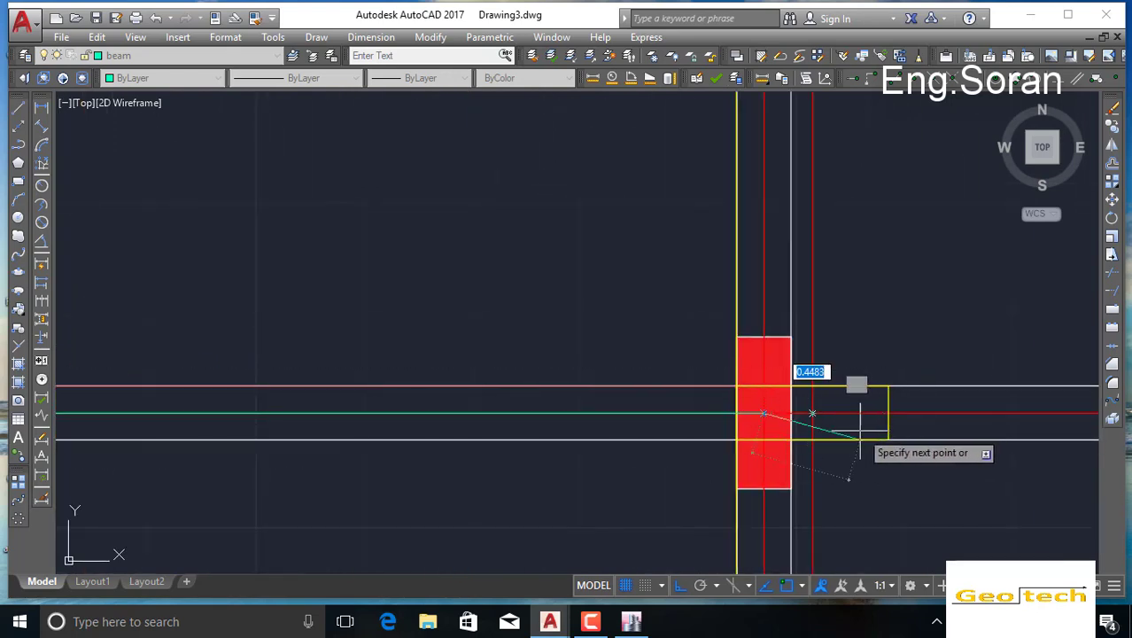
{"action": "middle_click_drag", "start_coordinate": [897, 421], "coordinate": [432, 420]}
{"action": "middle_click_drag", "start_coordinate": [698, 419], "coordinate": [495, 416]}
{"action": "scroll", "coordinate": [500, 411], "scroll_direction": "down", "scroll_amount": 4}
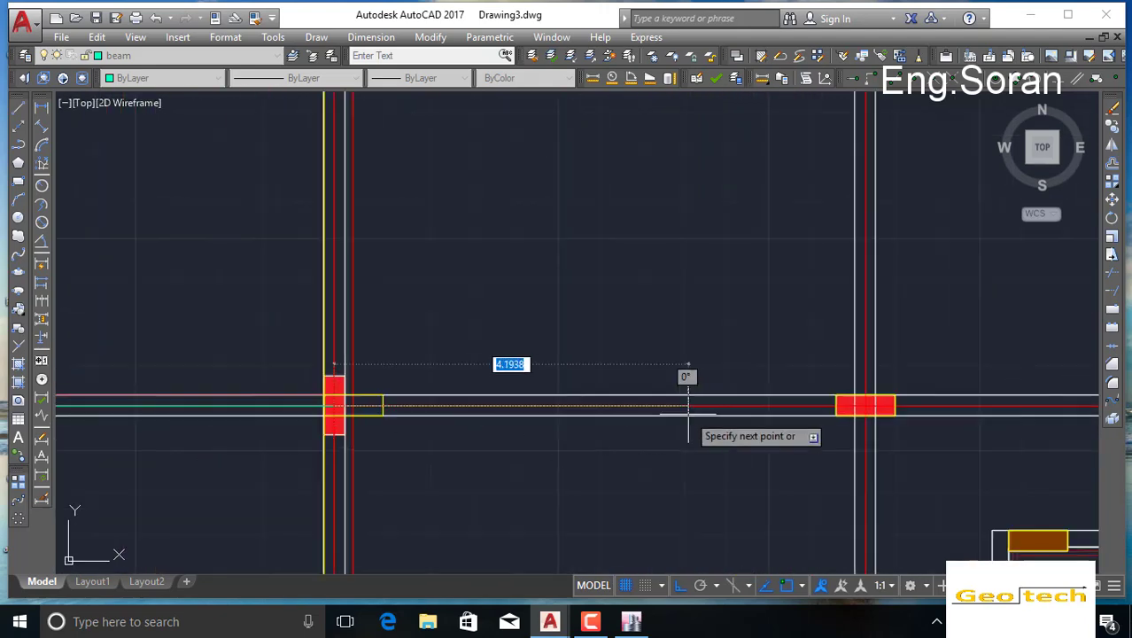
{"action": "middle_click_drag", "start_coordinate": [748, 414], "coordinate": [541, 425]}
{"action": "scroll", "coordinate": [688, 418], "scroll_direction": "up", "scroll_amount": 2}
{"action": "scroll", "coordinate": [686, 417], "scroll_direction": "up", "scroll_amount": 3}
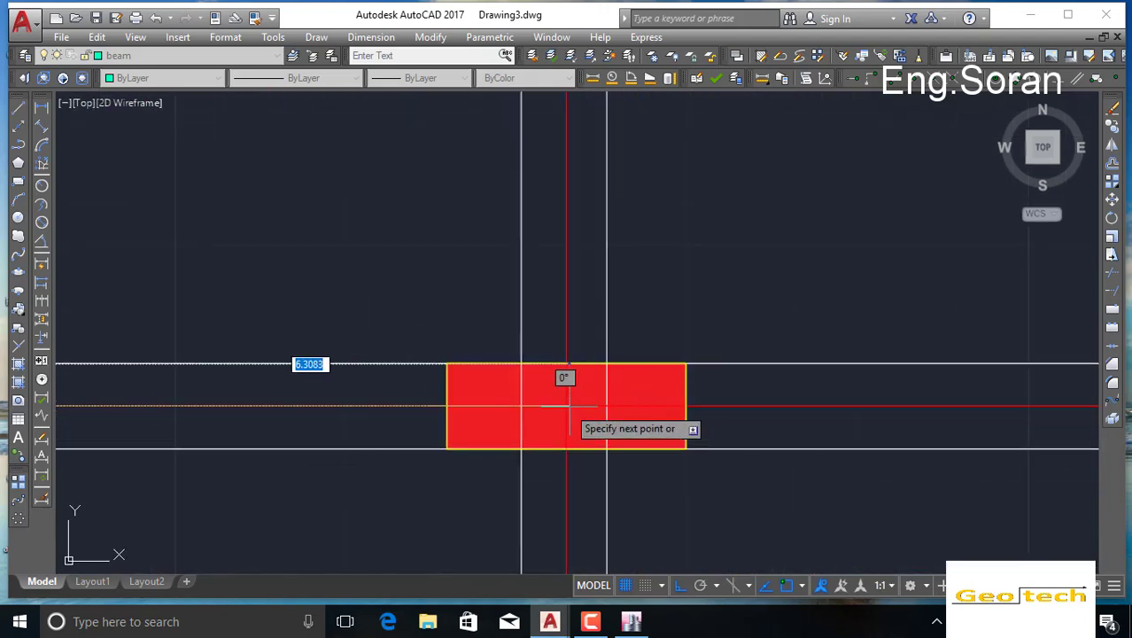
Step: Extend the beam line above the staircase to the centre of the fifth column in the row
{"action": "middle_click_drag", "start_coordinate": [1000, 408], "coordinate": [265, 419]}
{"action": "scroll", "coordinate": [523, 436], "scroll_direction": "down", "scroll_amount": 6}
{"action": "middle_click_drag", "start_coordinate": [992, 436], "coordinate": [572, 445]}
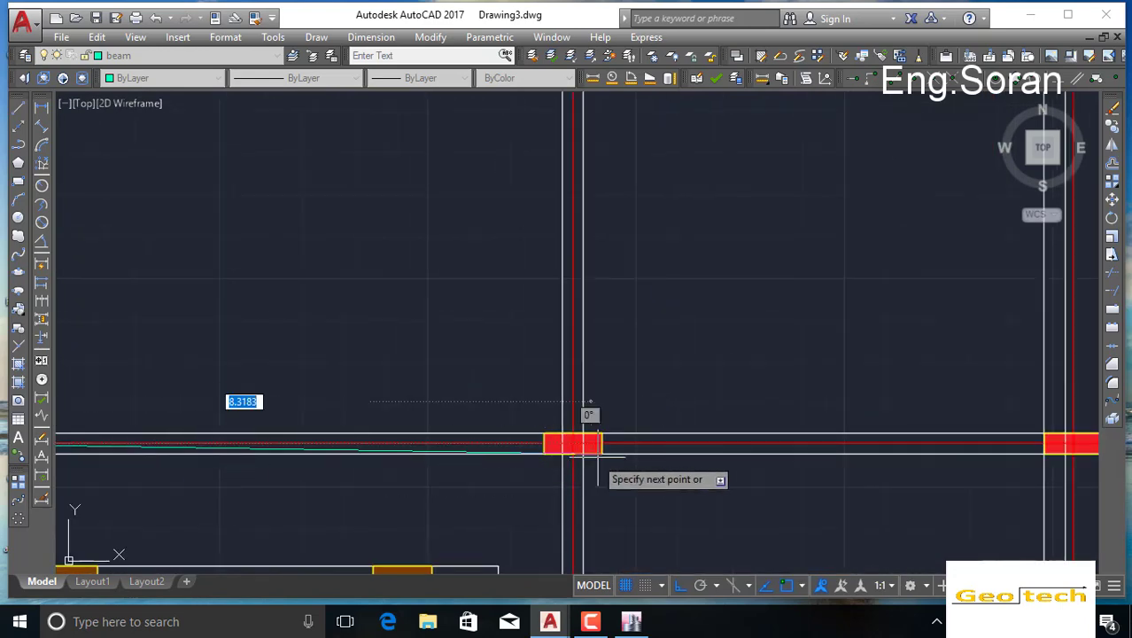
{"action": "scroll", "coordinate": [601, 456], "scroll_direction": "up", "scroll_amount": 6}
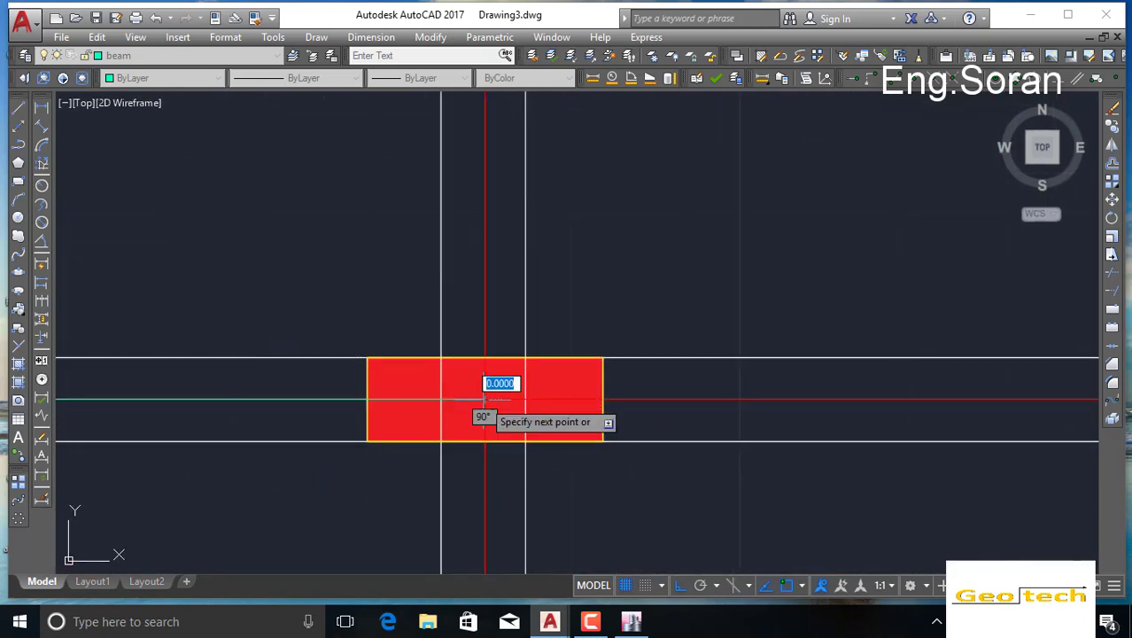
Step: Carry the beam line through the sixth column's centre to the east outer wall of the row above the staircase and finish it
{"action": "middle_click_drag", "start_coordinate": [734, 422], "coordinate": [2, 432]}
{"action": "middle_click_drag", "start_coordinate": [633, 442], "coordinate": [2, 442]}
{"action": "scroll", "coordinate": [575, 418], "scroll_direction": "down", "scroll_amount": 4}
{"action": "scroll", "coordinate": [754, 420], "scroll_direction": "up", "scroll_amount": 4}
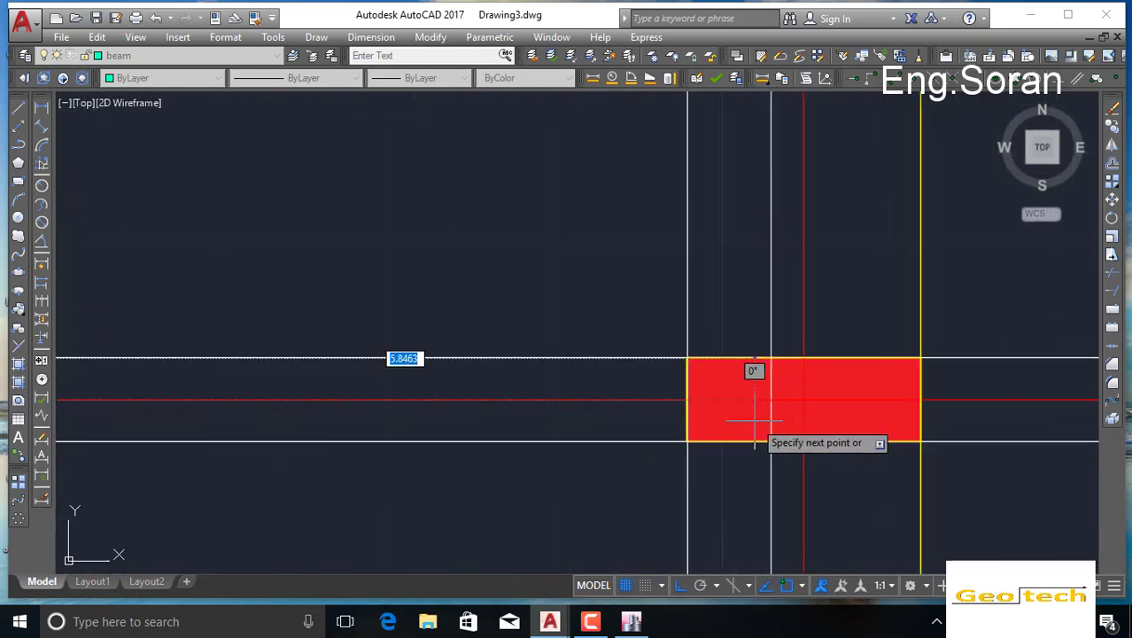
{"action": "scroll", "coordinate": [754, 421], "scroll_direction": "up", "scroll_amount": 2}
{"action": "scroll", "coordinate": [824, 386], "scroll_direction": "down", "scroll_amount": 4}
{"action": "middle_click_drag", "start_coordinate": [796, 389], "coordinate": [158, 426]}
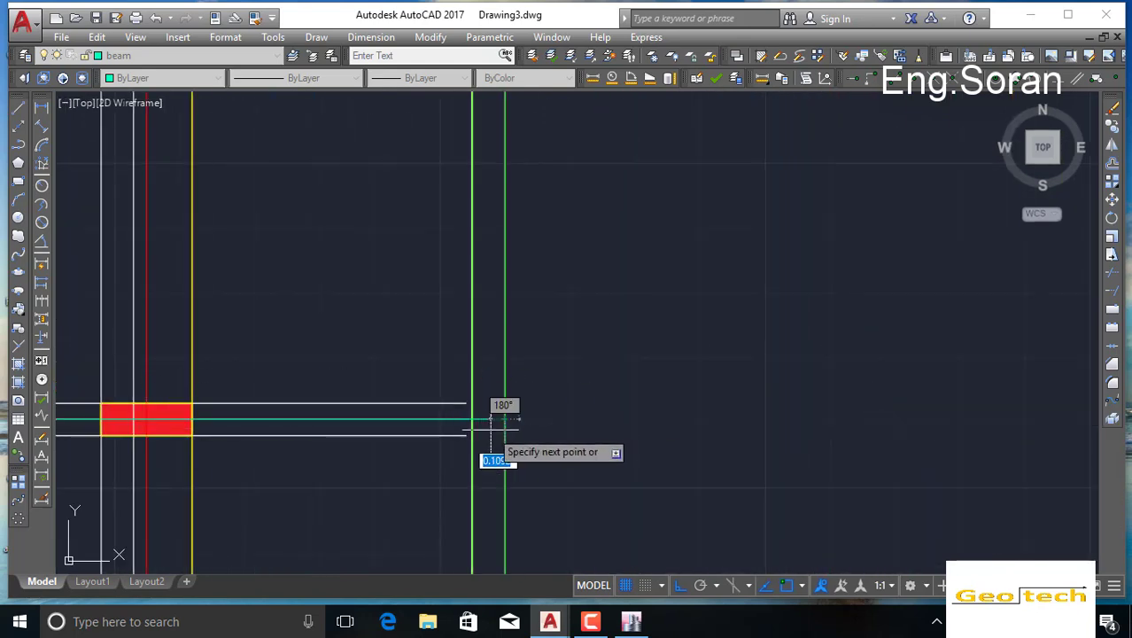
{"action": "key", "text": "Escape"}
Step: Draw a beam line in the row above the F.F.L level marks, from the westernmost column's centre to the second column's centre
{"action": "scroll", "coordinate": [359, 474], "scroll_direction": "down", "scroll_amount": 4}
{"action": "middle_click_drag", "start_coordinate": [331, 495], "coordinate": [581, 321]}
{"action": "middle_click_drag", "start_coordinate": [536, 364], "coordinate": [543, 190]}
{"action": "middle_click_drag", "start_coordinate": [531, 378], "coordinate": [581, 272]}
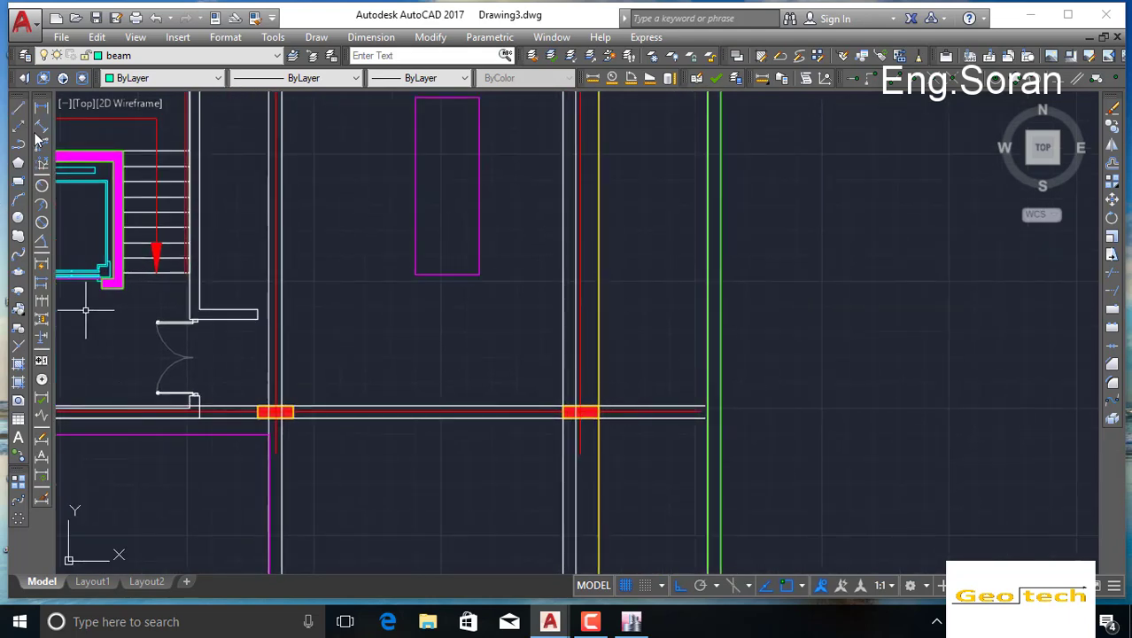
{"action": "left_click", "coordinate": [18, 111]}
{"action": "scroll", "coordinate": [696, 427], "scroll_direction": "up", "scroll_amount": 2}
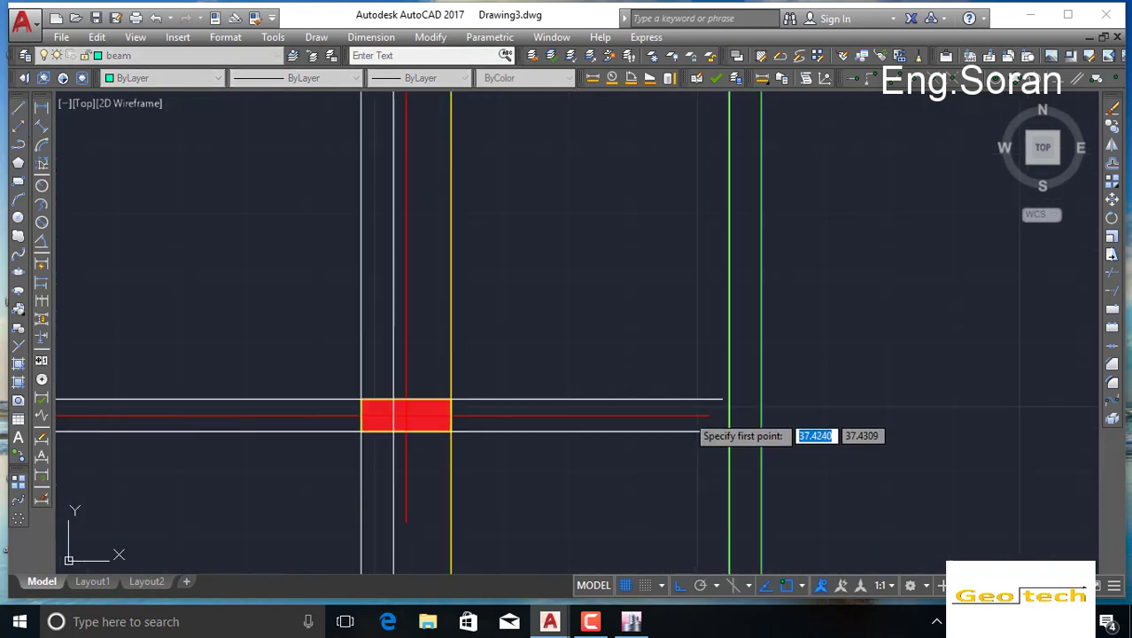
{"action": "scroll", "coordinate": [530, 440], "scroll_direction": "down", "scroll_amount": 5}
{"action": "middle_click_drag", "start_coordinate": [93, 450], "coordinate": [921, 450]}
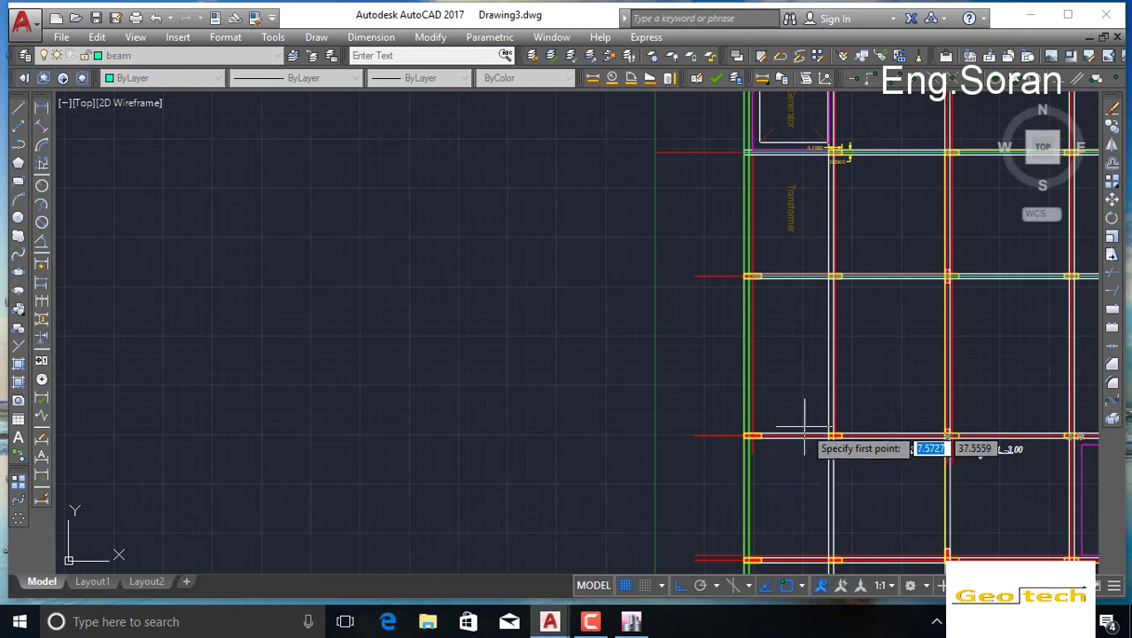
{"action": "middle_click_drag", "start_coordinate": [763, 431], "coordinate": [583, 440]}
{"action": "scroll", "coordinate": [582, 440], "scroll_direction": "up", "scroll_amount": 5}
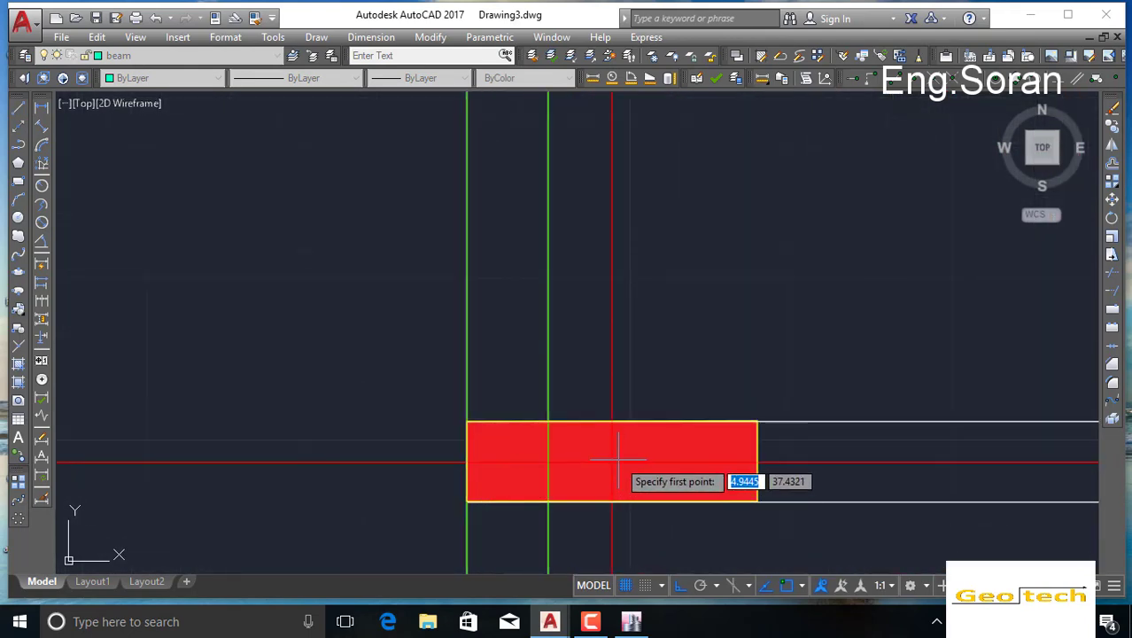
{"action": "left_click", "coordinate": [612, 462]}
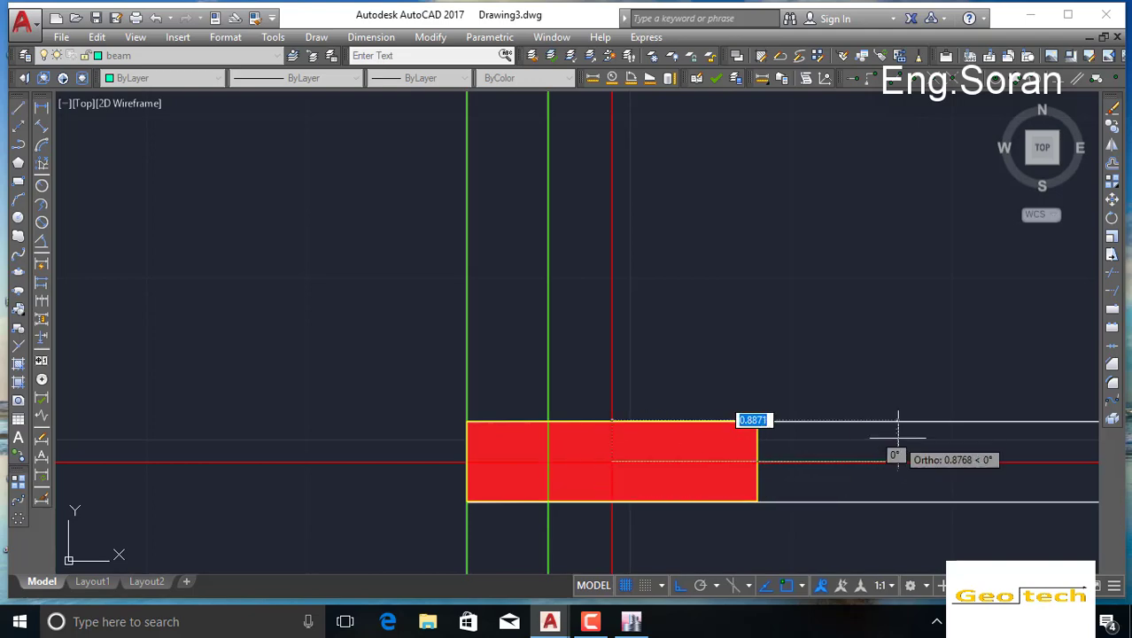
{"action": "middle_click_drag", "start_coordinate": [1027, 416], "coordinate": [412, 410]}
{"action": "scroll", "coordinate": [301, 413], "scroll_direction": "down", "scroll_amount": 4}
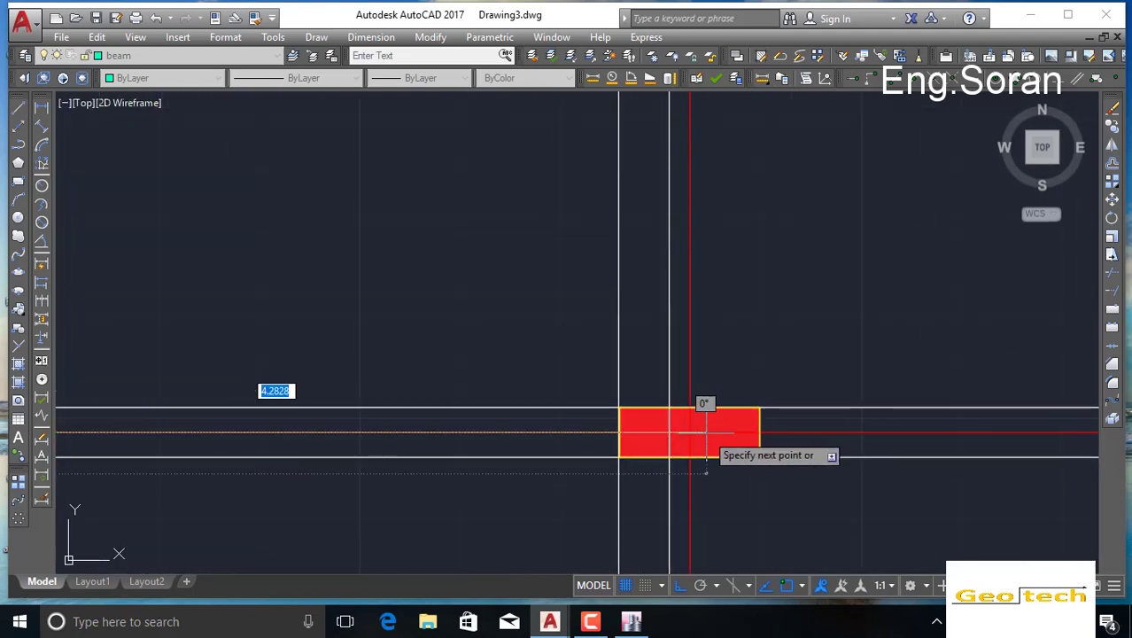
{"action": "left_click", "coordinate": [690, 432]}
Step: Continue the beam line above the F.F.L level marks through the vertically oriented third column's centre to the fourth column's centre
{"action": "scroll", "coordinate": [917, 437], "scroll_direction": "down", "scroll_amount": 3}
{"action": "middle_click_drag", "start_coordinate": [920, 441], "coordinate": [494, 440]}
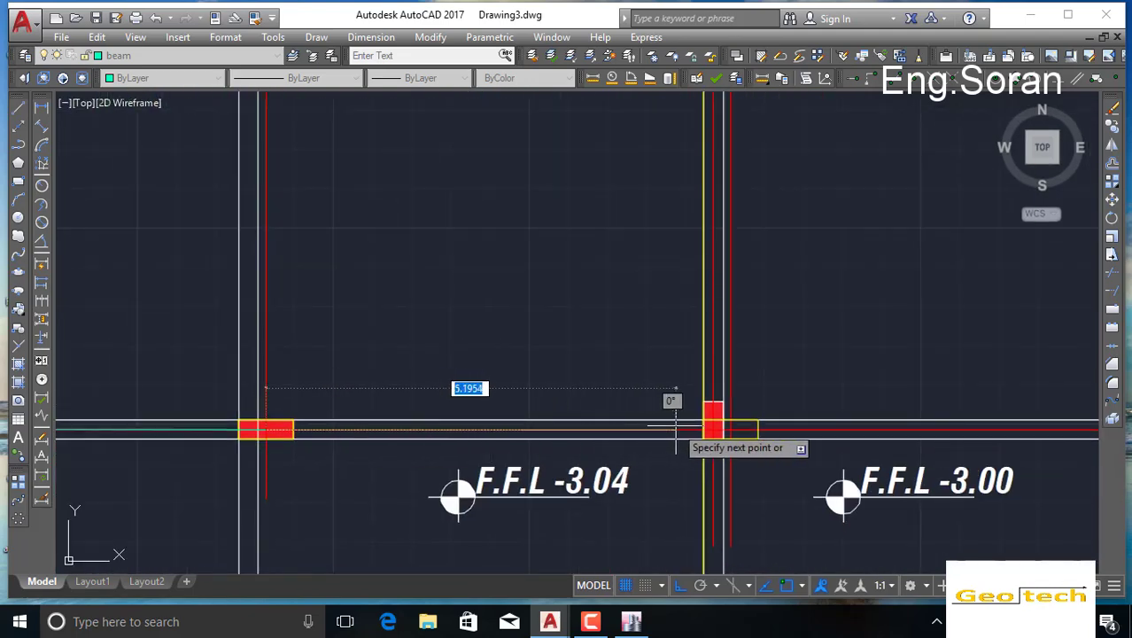
{"action": "scroll", "coordinate": [760, 434], "scroll_direction": "up", "scroll_amount": 3}
{"action": "left_click", "coordinate": [759, 434]}
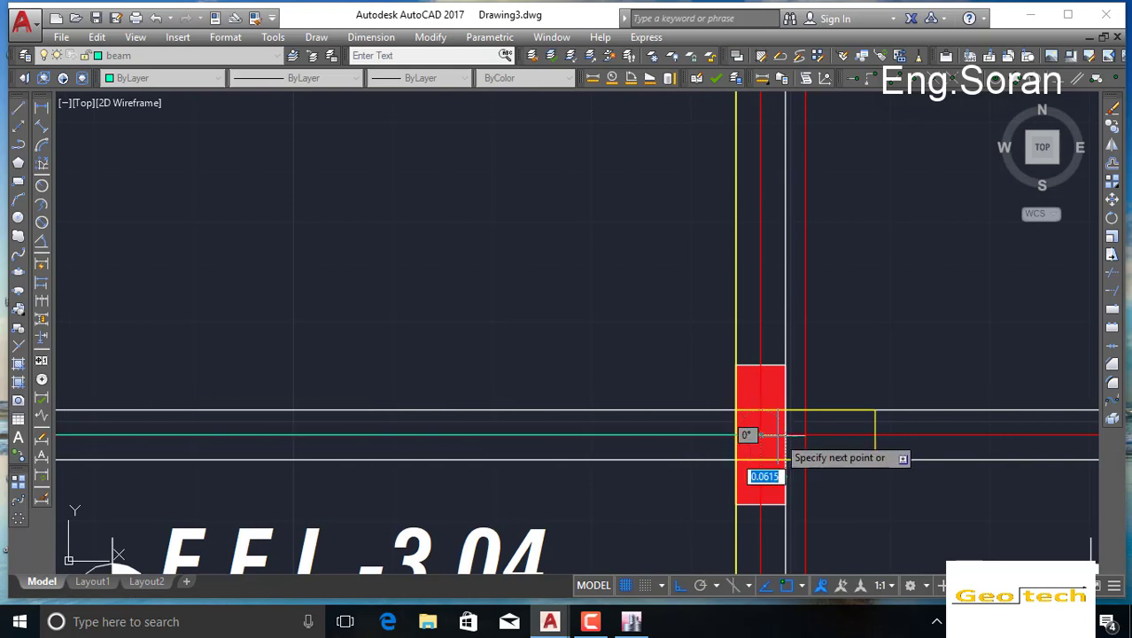
{"action": "scroll", "coordinate": [898, 436], "scroll_direction": "down", "scroll_amount": 4}
{"action": "middle_click_drag", "start_coordinate": [897, 436], "coordinate": [169, 436]}
{"action": "scroll", "coordinate": [620, 434], "scroll_direction": "up", "scroll_amount": 2}
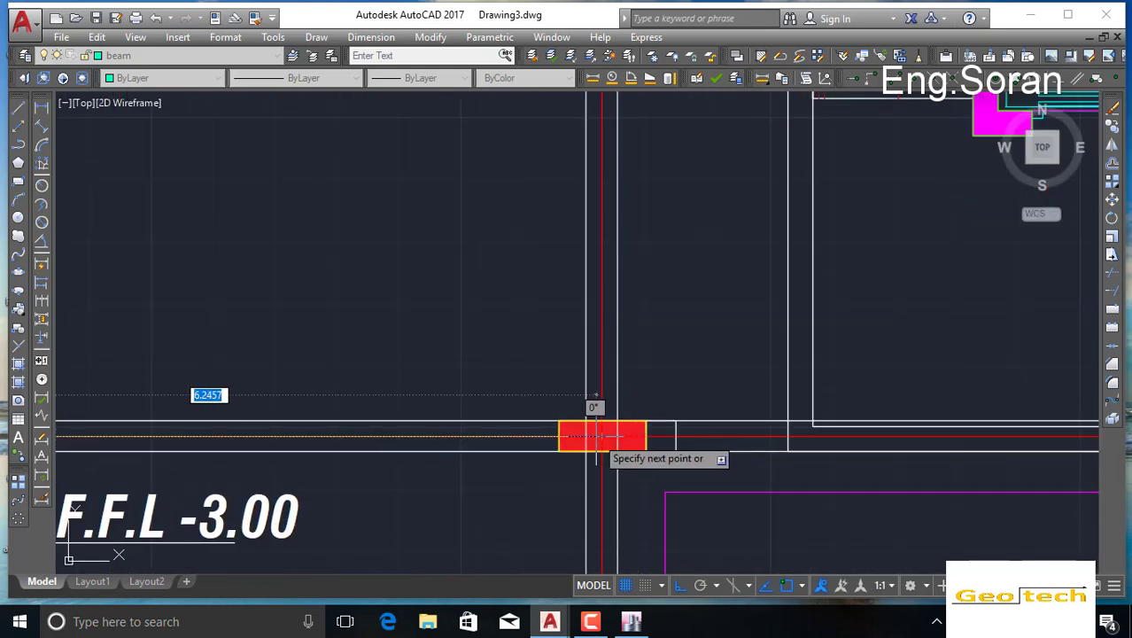
{"action": "left_click", "coordinate": [603, 436]}
Step: Extend the beam line below the staircase to the centre of the fifth column in the row
{"action": "middle_click_drag", "start_coordinate": [826, 449], "coordinate": [2, 455]}
{"action": "scroll", "coordinate": [782, 442], "scroll_direction": "up", "scroll_amount": 2}
{"action": "scroll", "coordinate": [780, 447], "scroll_direction": "up", "scroll_amount": 3}
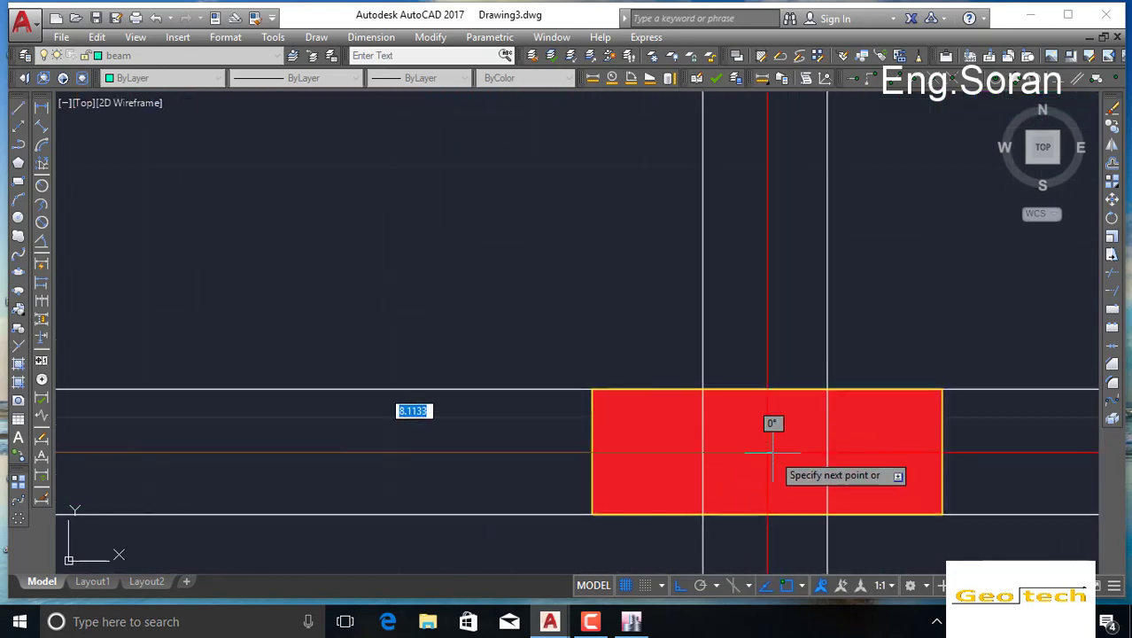
{"action": "right_click", "coordinate": [764, 452]}
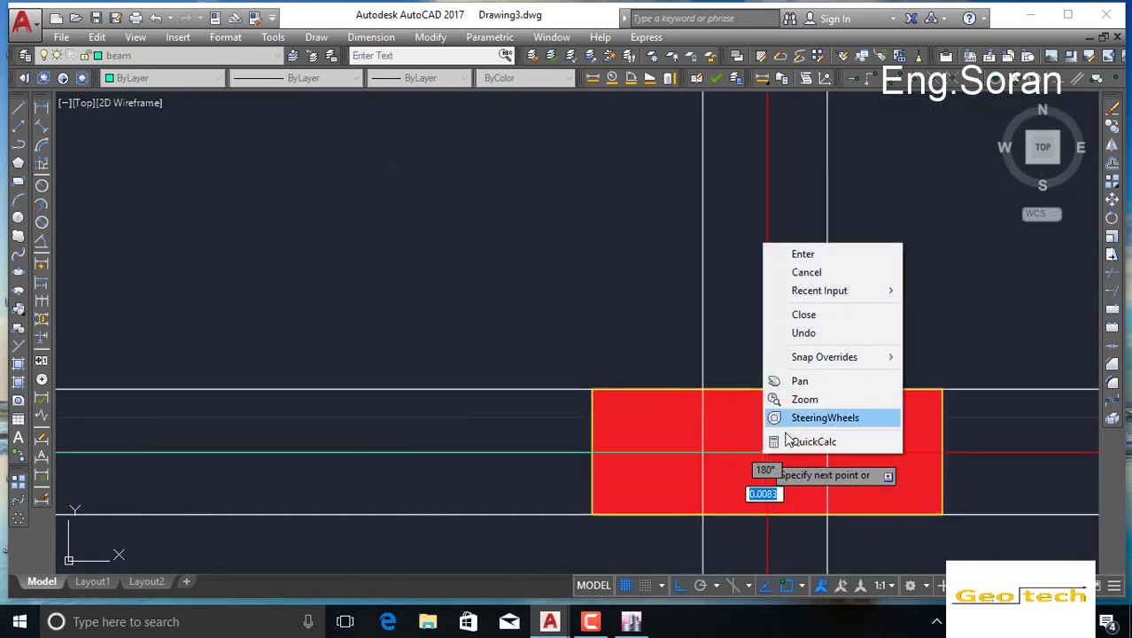
{"action": "left_click", "coordinate": [920, 469]}
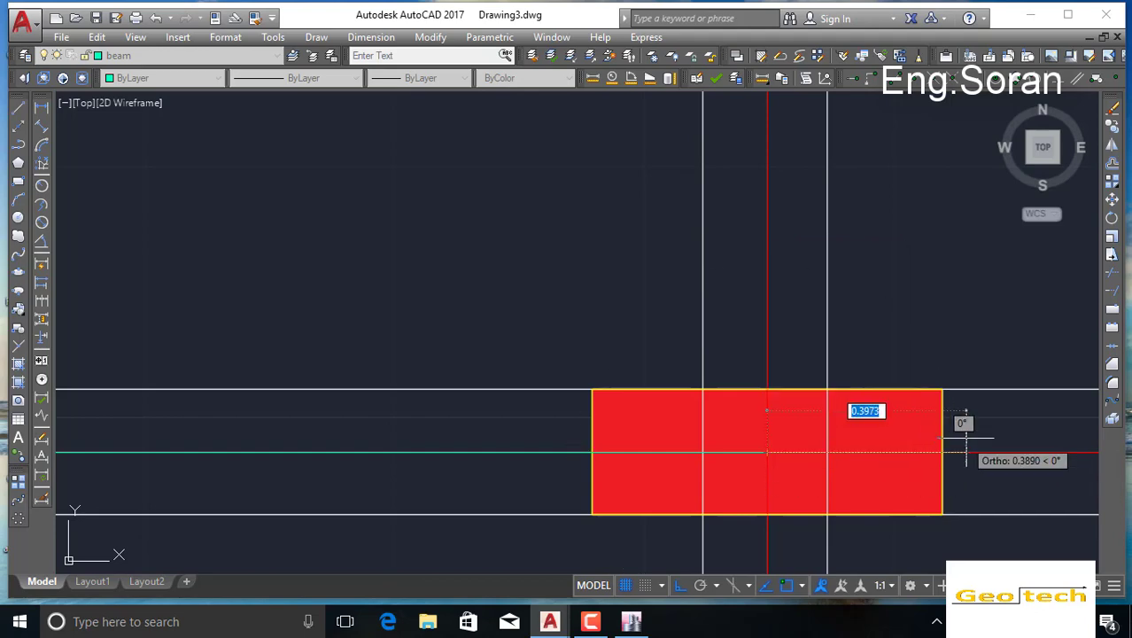
Step: Carry the beam line below the staircase through the sixth column's centre to the east outer wall and finish it
{"action": "middle_click_drag", "start_coordinate": [974, 437], "coordinate": [90, 450]}
{"action": "scroll", "coordinate": [429, 492], "scroll_direction": "down", "scroll_amount": 3}
{"action": "scroll", "coordinate": [576, 474], "scroll_direction": "down", "scroll_amount": 4}
{"action": "scroll", "coordinate": [775, 486], "scroll_direction": "up", "scroll_amount": 6}
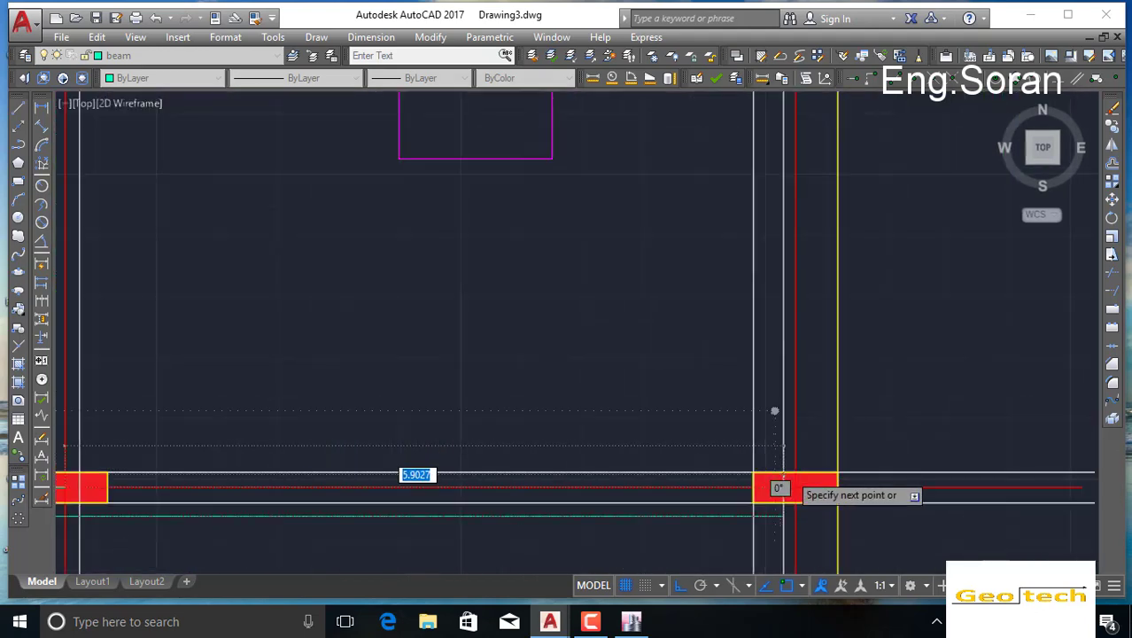
{"action": "left_click", "coordinate": [807, 515]}
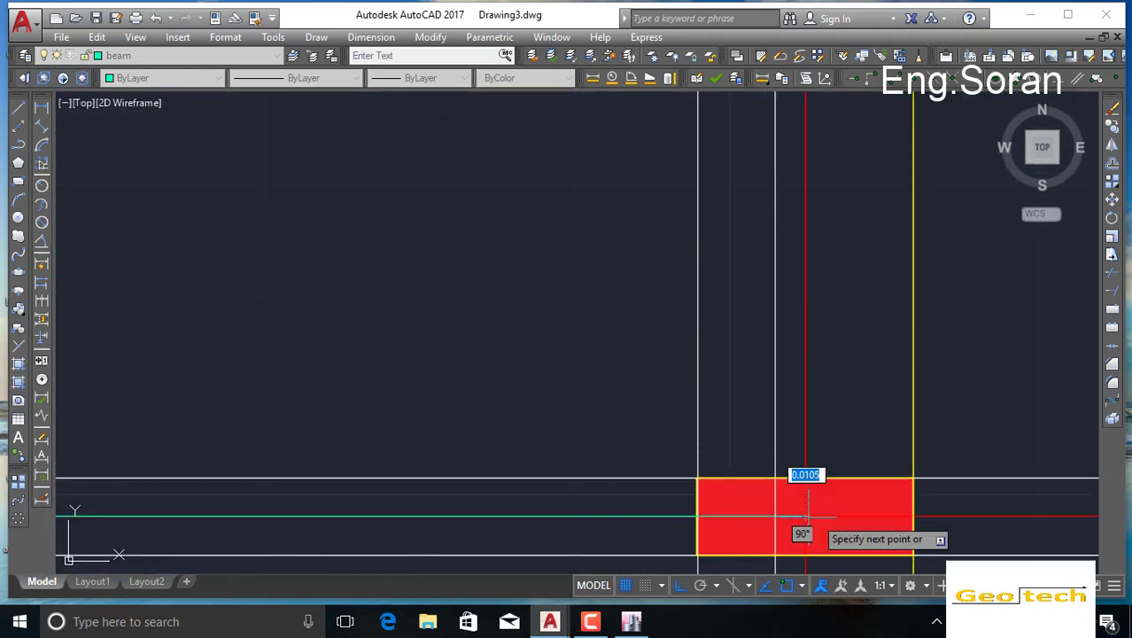
{"action": "middle_click_drag", "start_coordinate": [915, 514], "coordinate": [125, 465]}
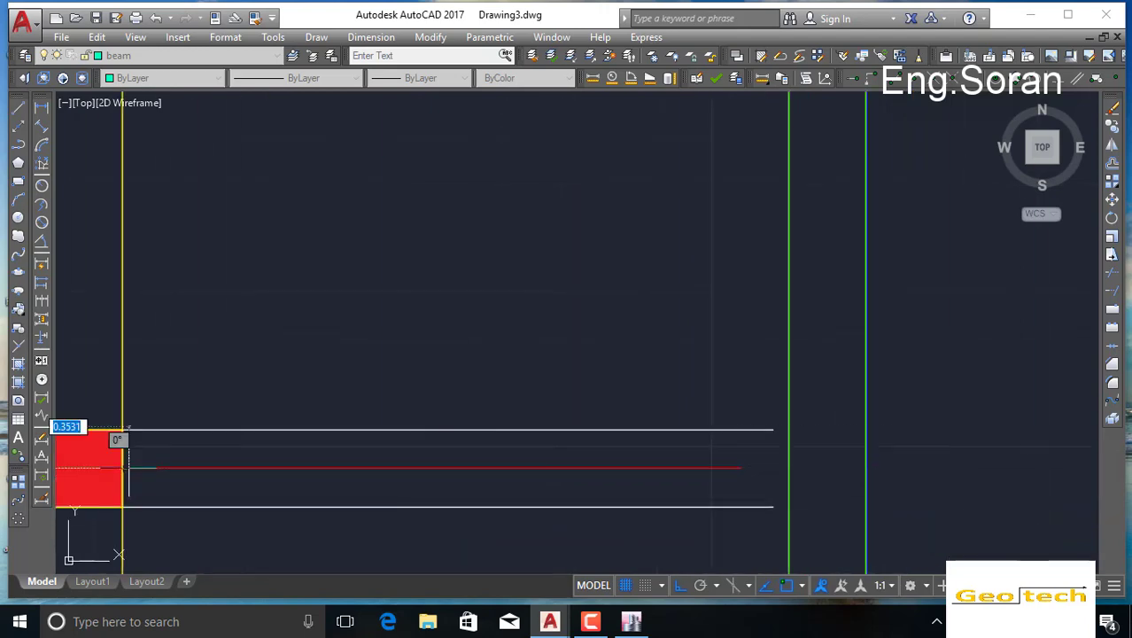
{"action": "left_click", "coordinate": [865, 467]}
{"action": "key", "text": "Escape"}
Step: Turn off the beam, column, grid, open, slab, slab f, slab sec and wall layers, including the current layer
{"action": "scroll", "coordinate": [823, 461], "scroll_direction": "down", "scroll_amount": 3}
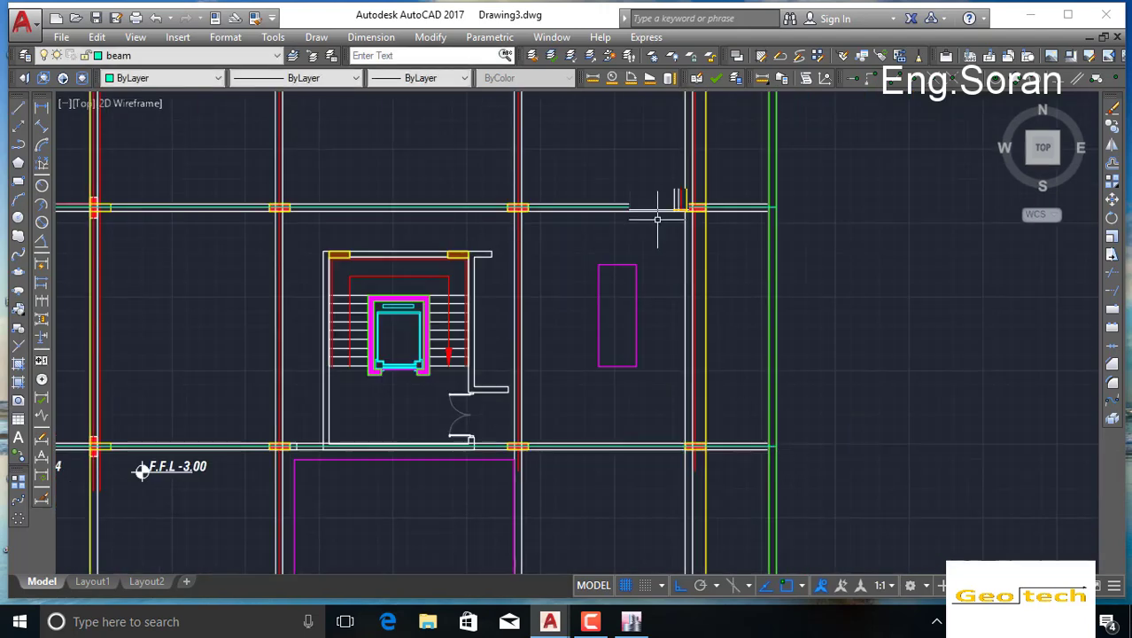
{"action": "scroll", "coordinate": [662, 213], "scroll_direction": "down", "scroll_amount": 3}
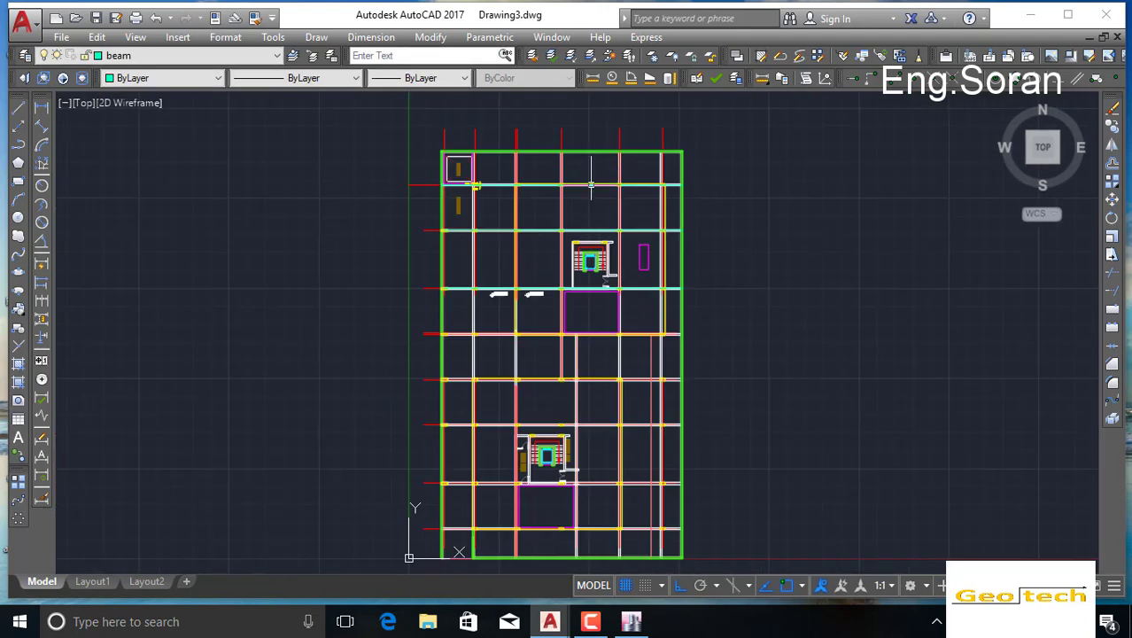
{"action": "left_click", "coordinate": [195, 60]}
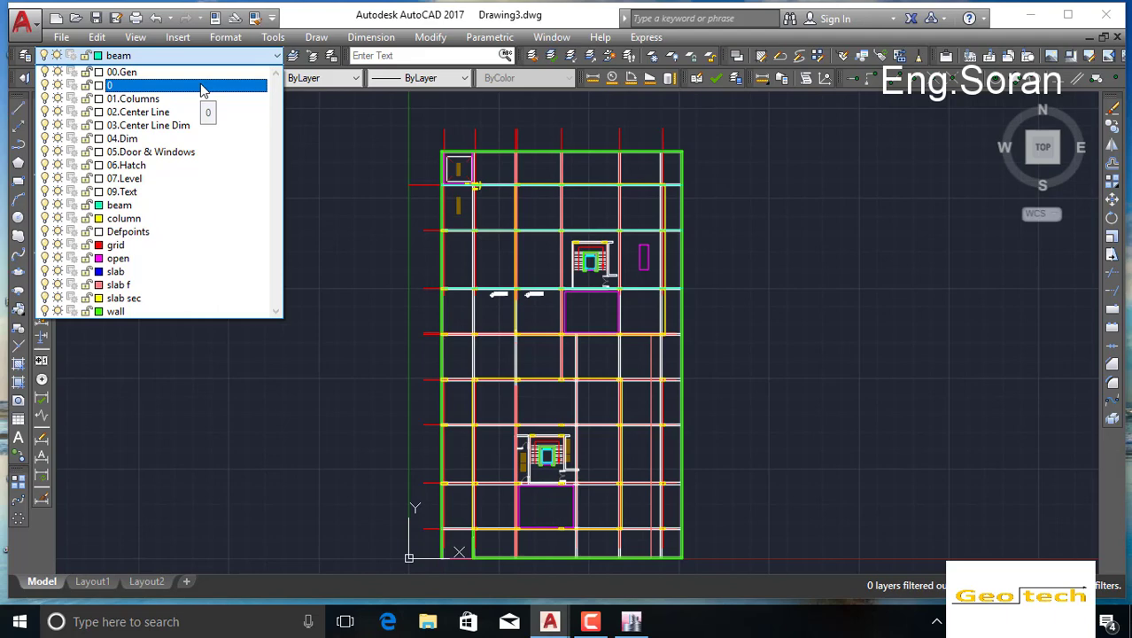
{"action": "left_click", "coordinate": [122, 357]}
{"action": "left_click", "coordinate": [158, 55]}
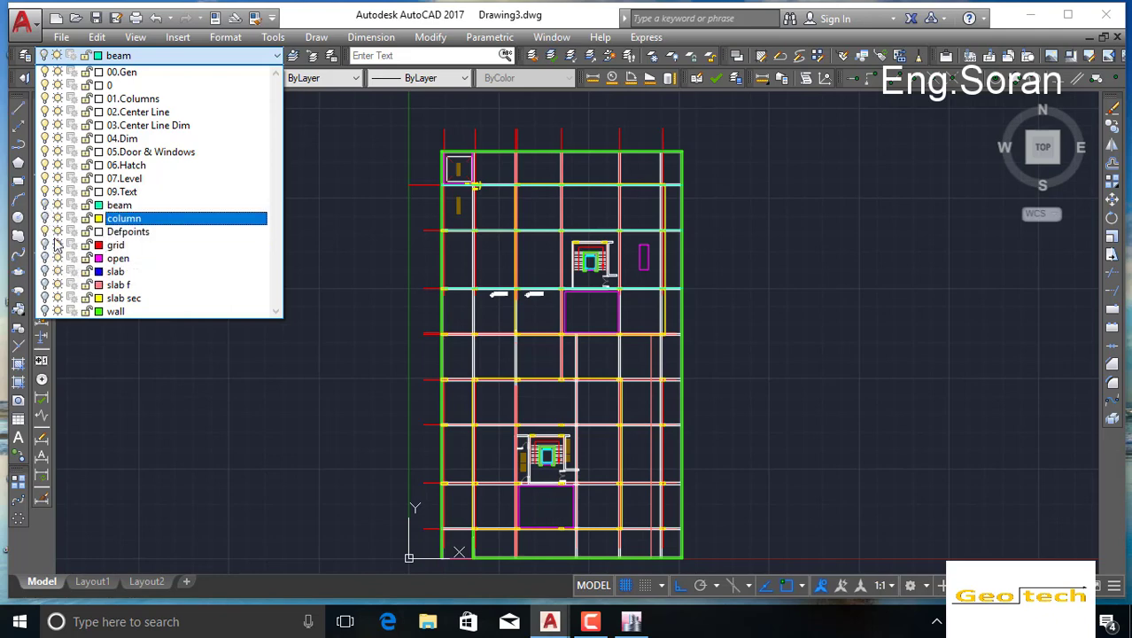
{"action": "left_click", "coordinate": [177, 404]}
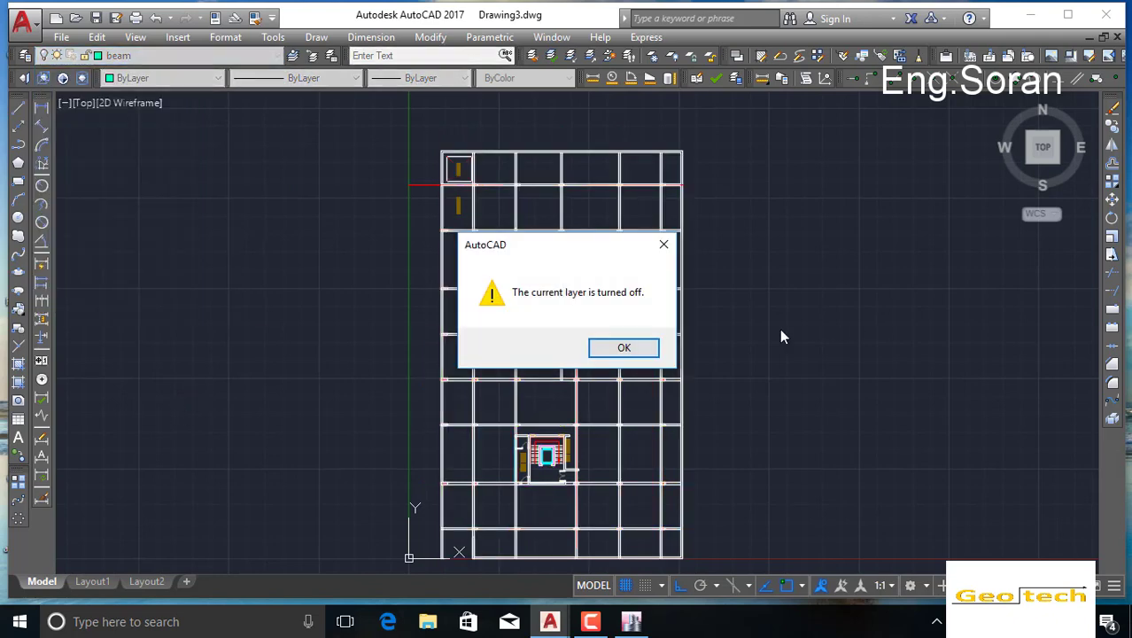
{"action": "left_click", "coordinate": [639, 354]}
Step: Delete all the architectural plan objects that are still displayed with the structural layers off
{"action": "scroll", "coordinate": [607, 307], "scroll_direction": "down", "scroll_amount": 2}
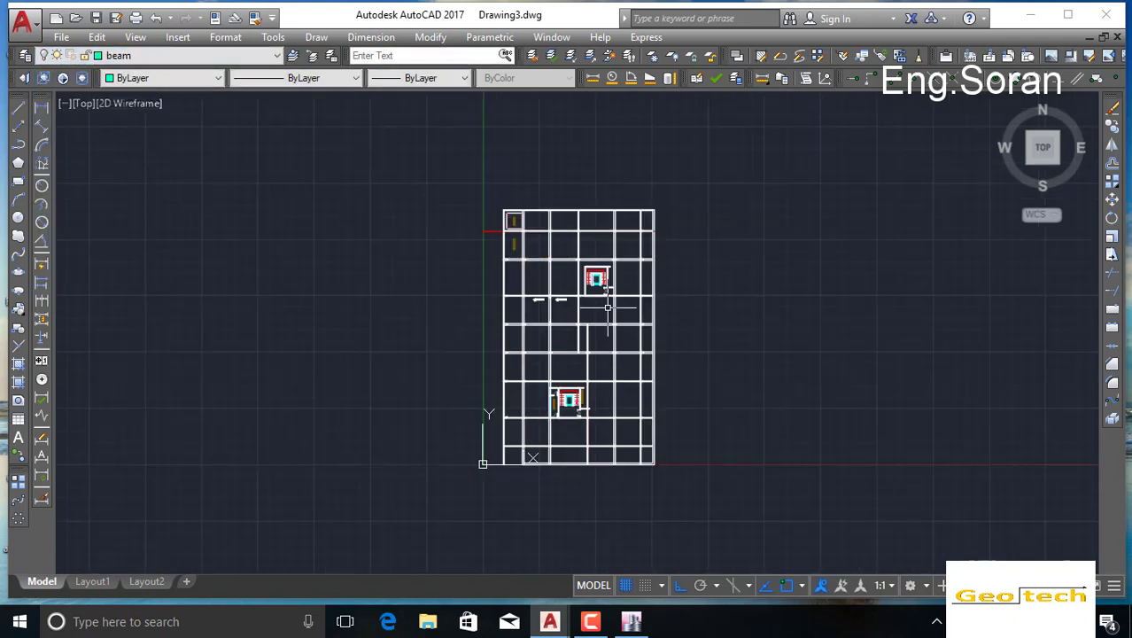
{"action": "scroll", "coordinate": [593, 296], "scroll_direction": "up", "scroll_amount": 8}
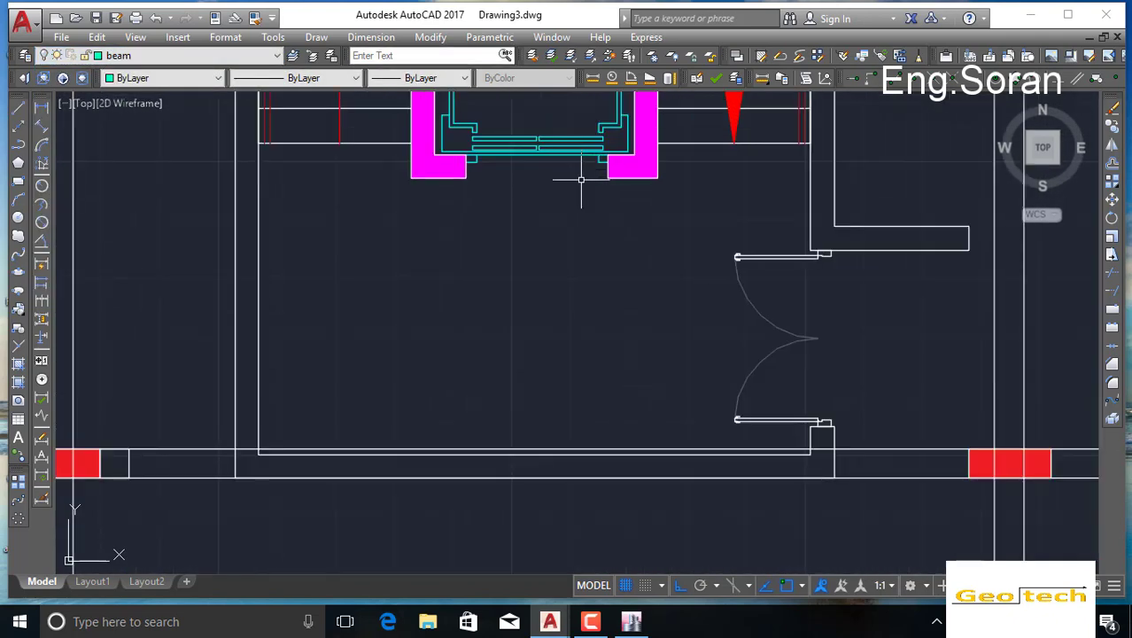
{"action": "scroll", "coordinate": [569, 226], "scroll_direction": "down", "scroll_amount": 9}
{"action": "scroll", "coordinate": [631, 159], "scroll_direction": "down", "scroll_amount": 1}
{"action": "left_click", "coordinate": [636, 157]}
{"action": "left_click", "coordinate": [457, 390]}
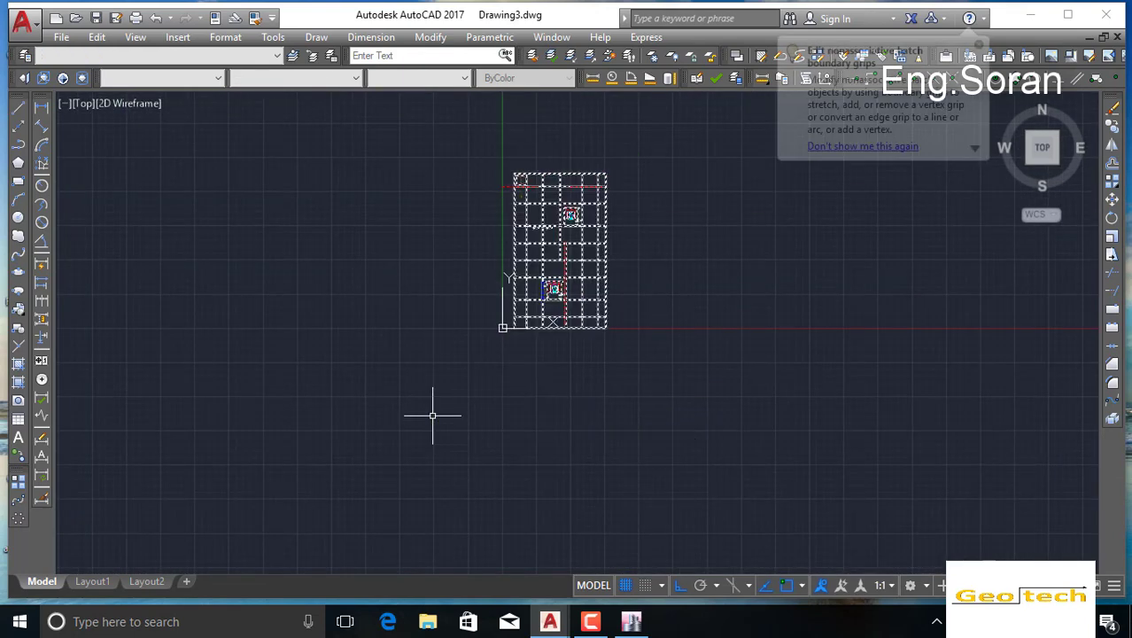
{"action": "key", "text": "Delete"}
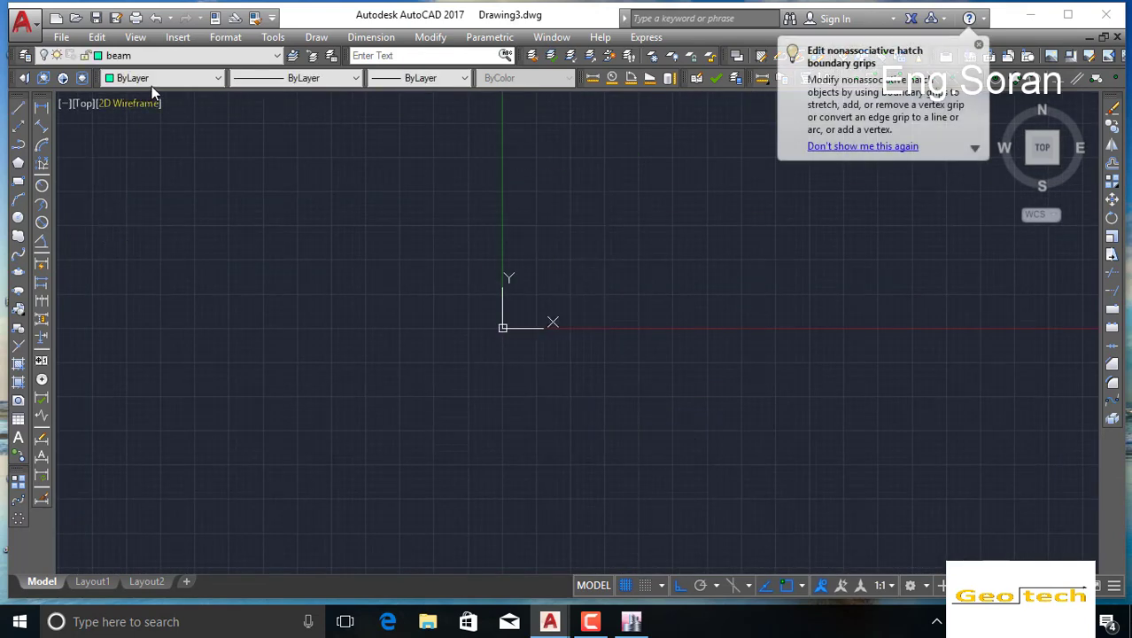
Step: Turn the beam, column, grid, open, slab, slab f, slab sec and wall layers back on
{"action": "left_click", "coordinate": [177, 55]}
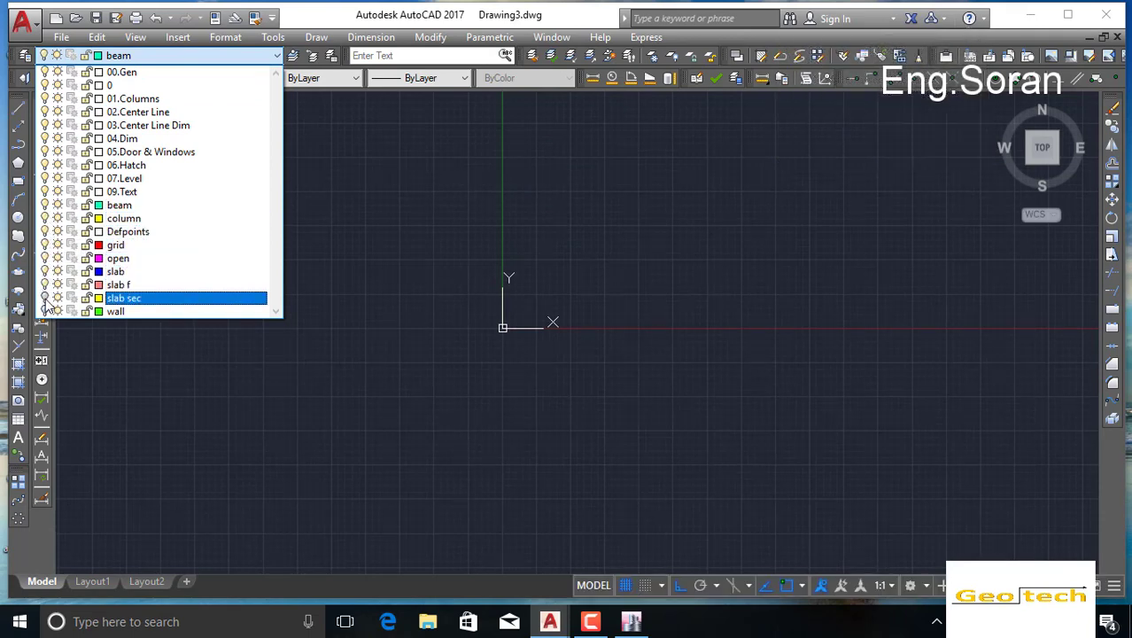
{"action": "left_click", "coordinate": [315, 377]}
{"action": "scroll", "coordinate": [549, 230], "scroll_direction": "up", "scroll_amount": 6}
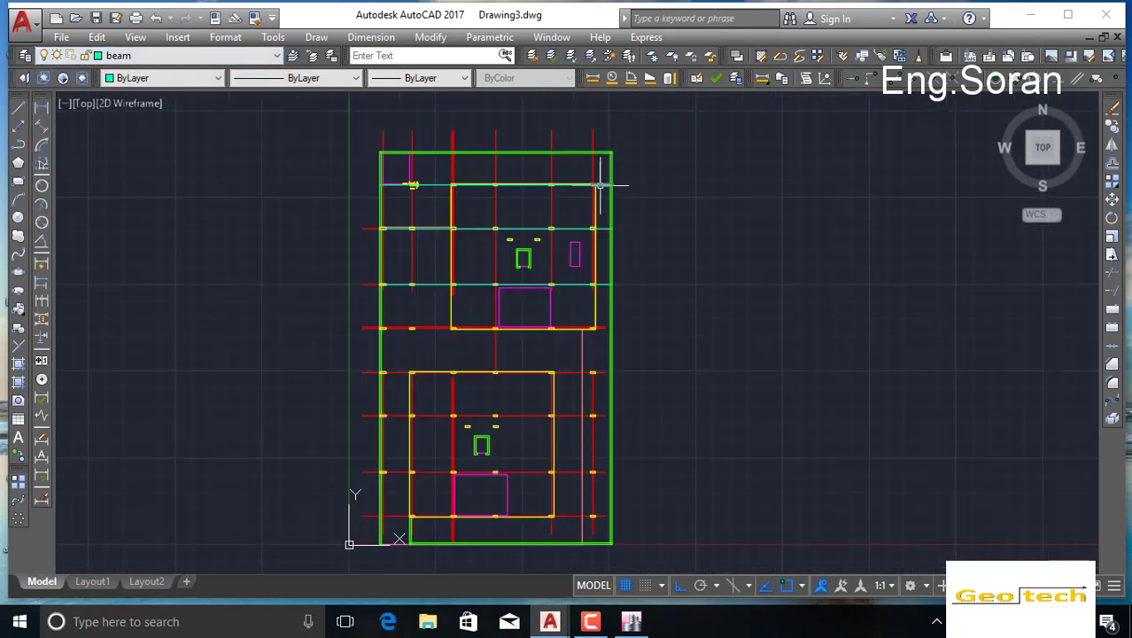
Step: Delete the 0.7000 and 0.2500 dimensions at the column beside the northwest opening
{"action": "scroll", "coordinate": [396, 295], "scroll_direction": "down", "scroll_amount": 2}
{"action": "scroll", "coordinate": [371, 224], "scroll_direction": "up", "scroll_amount": 5}
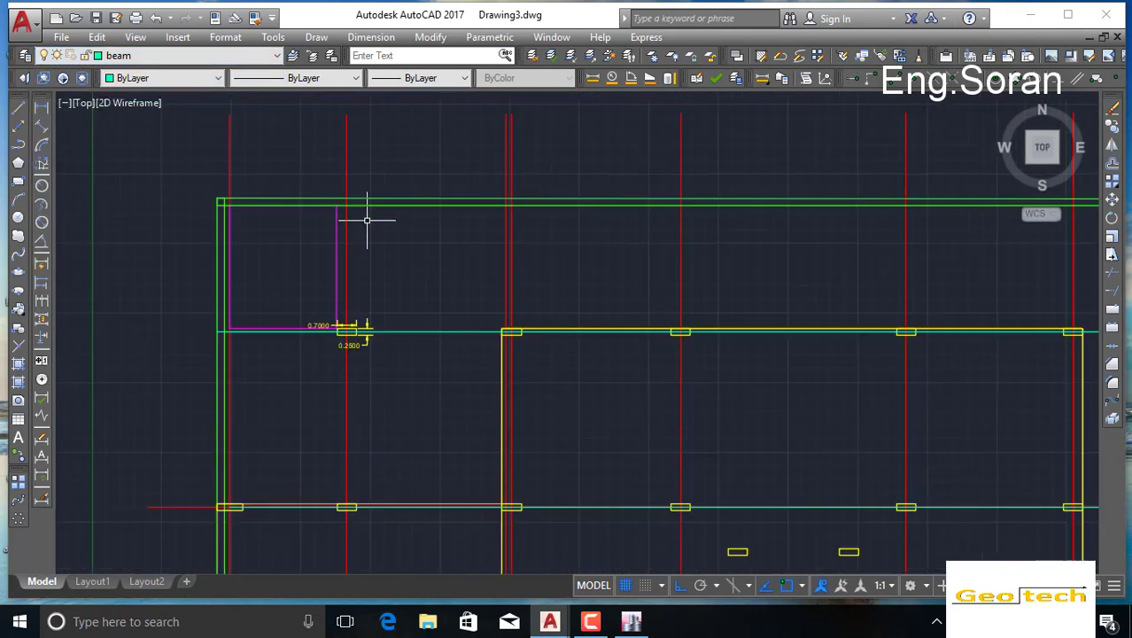
{"action": "scroll", "coordinate": [375, 368], "scroll_direction": "up", "scroll_amount": 2}
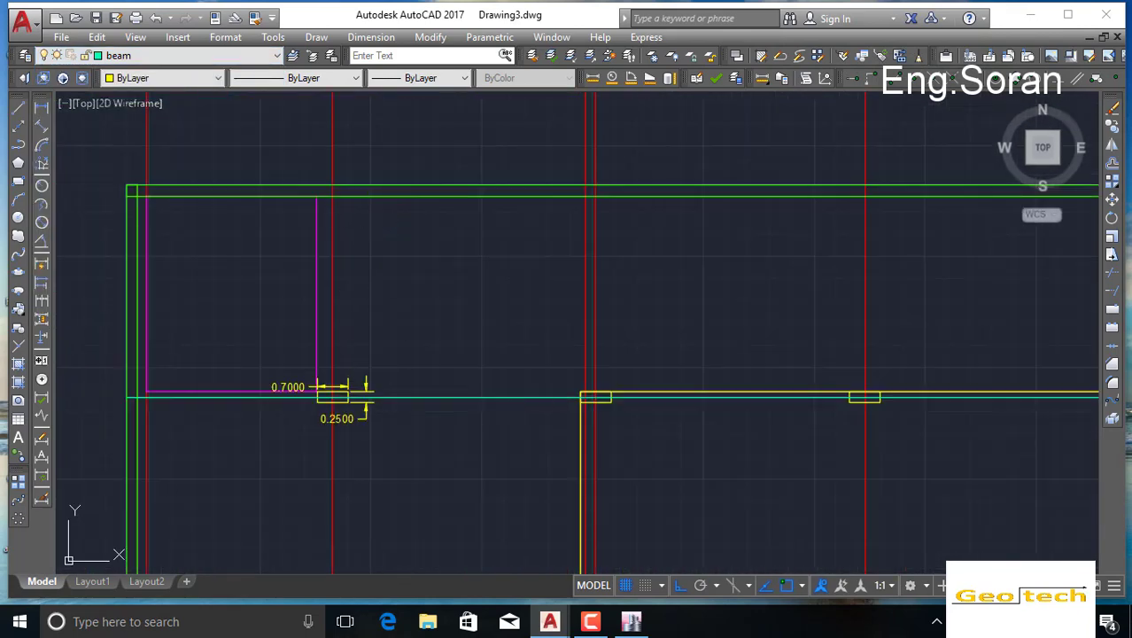
{"action": "left_click", "coordinate": [366, 391]}
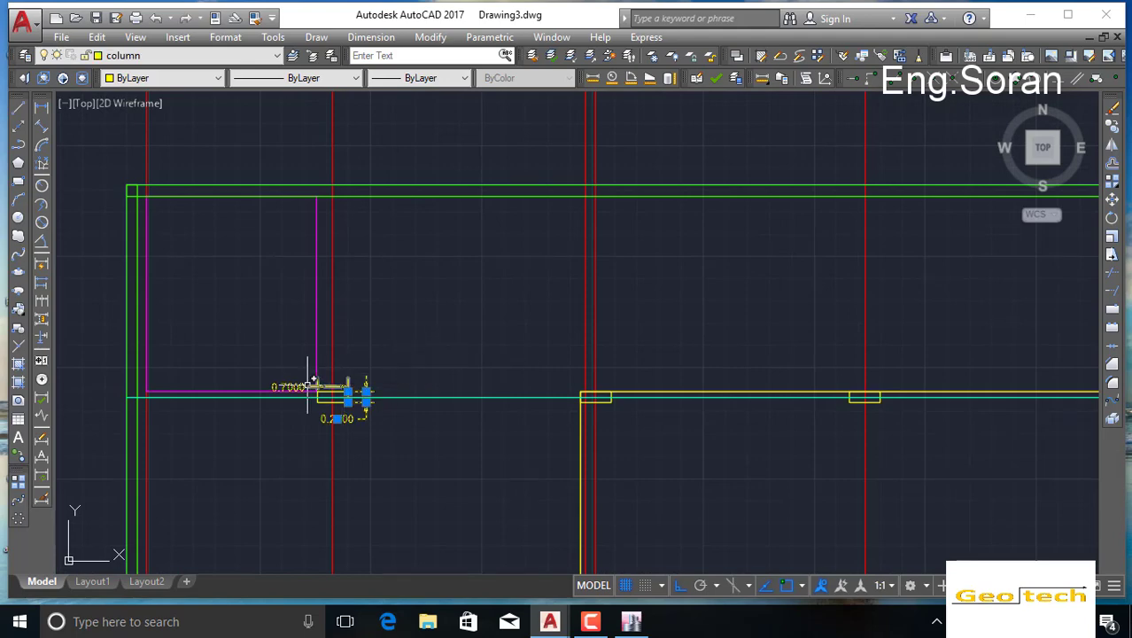
{"action": "key", "text": "Escape"}
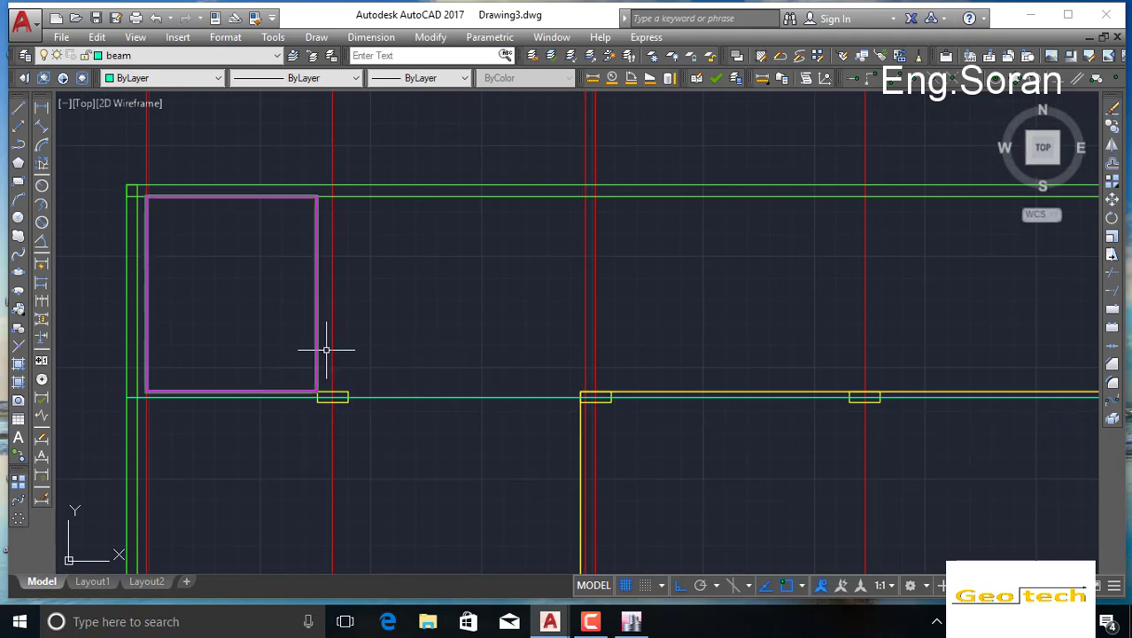
Step: Check the layers of the northwest opening rectangle, a vertical grid line and the north outer wall
{"action": "left_click", "coordinate": [315, 271]}
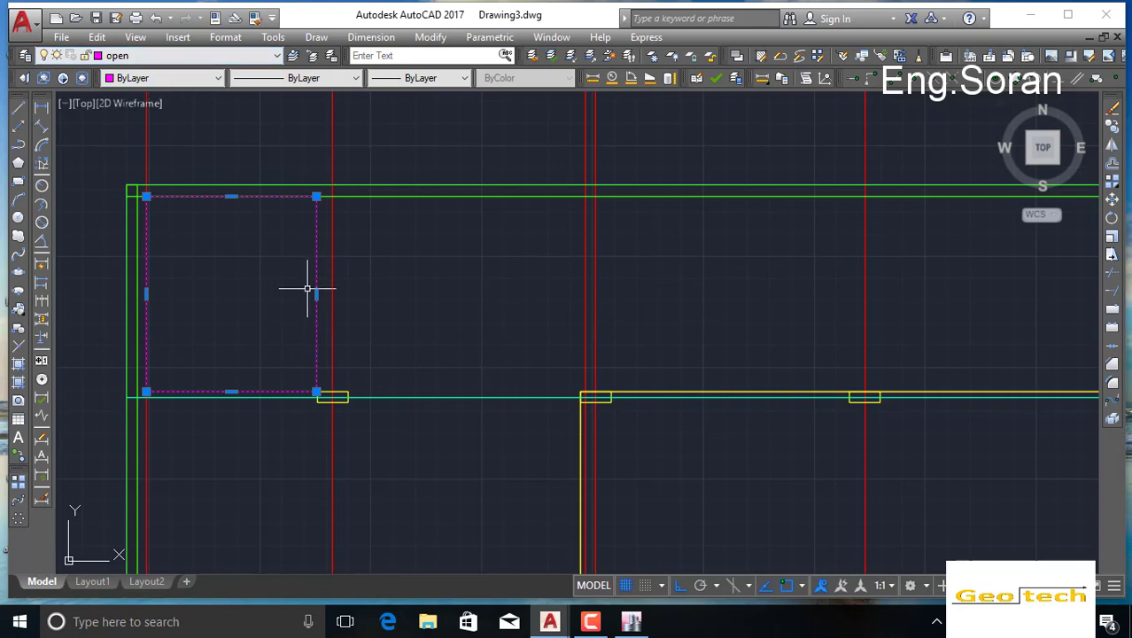
{"action": "key", "text": "Escape"}
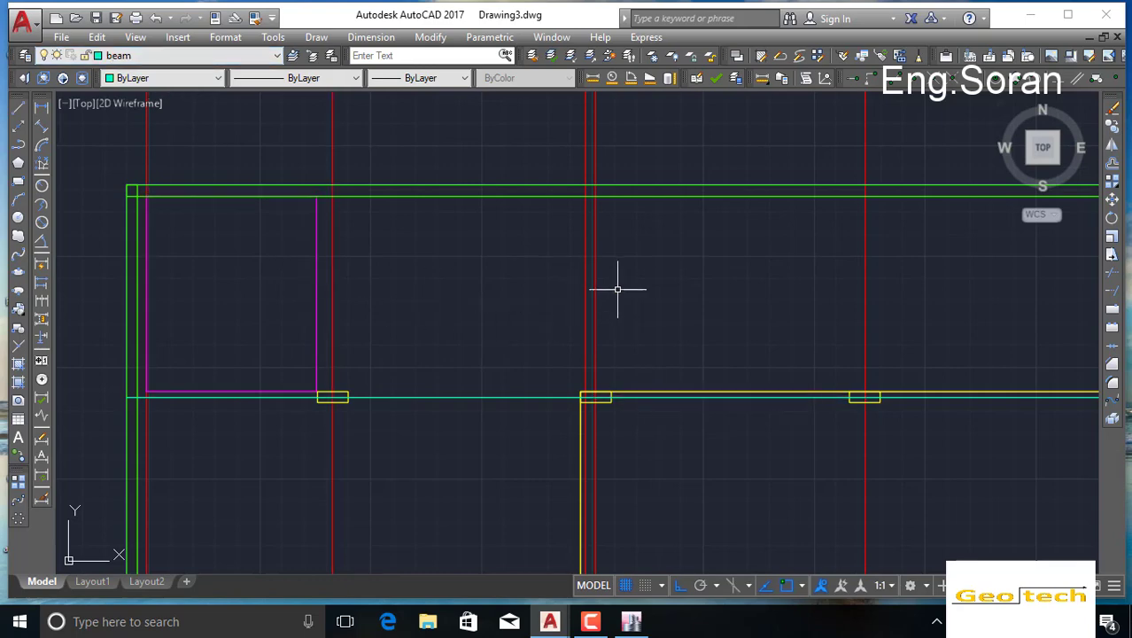
{"action": "left_click", "coordinate": [594, 245]}
{"action": "key", "text": "Escape"}
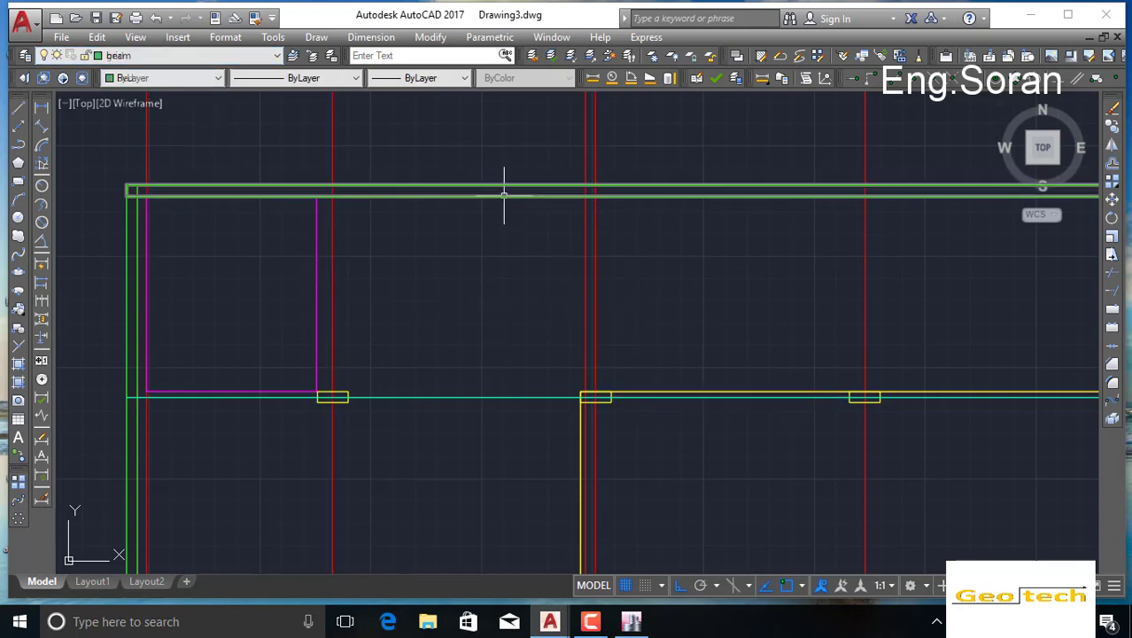
{"action": "left_click", "coordinate": [505, 194]}
{"action": "key", "text": "Escape"}
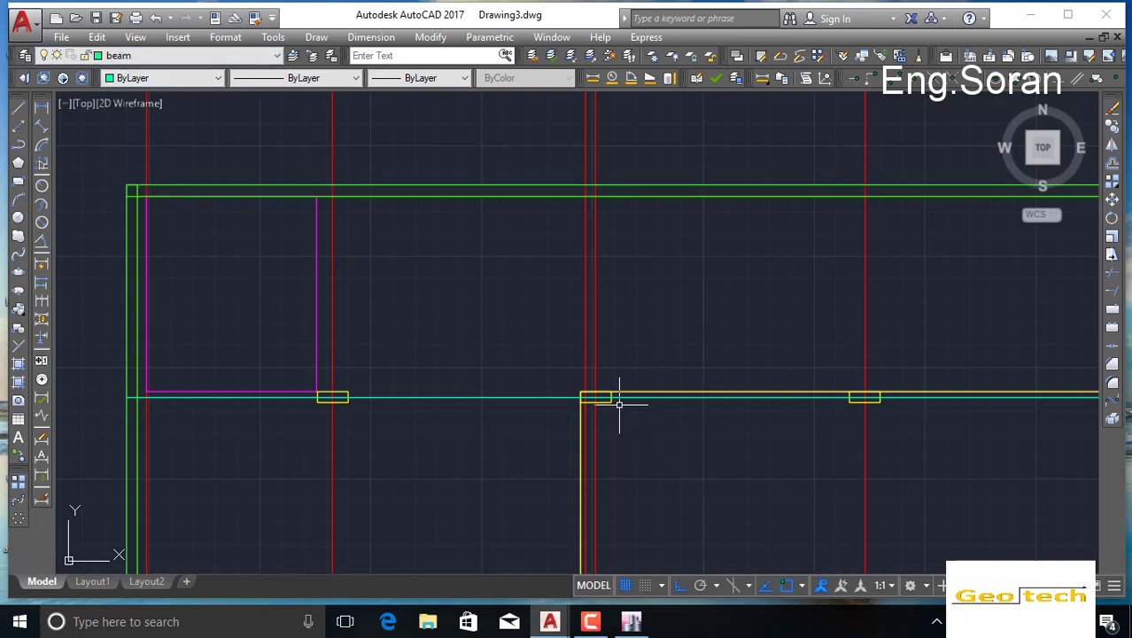
Step: Check the layer and extent of the yellow outlines around the northern and southern column blocks
{"action": "scroll", "coordinate": [619, 403], "scroll_direction": "up", "scroll_amount": 3}
{"action": "left_click", "coordinate": [629, 376]}
{"action": "scroll", "coordinate": [629, 372], "scroll_direction": "down", "scroll_amount": 6}
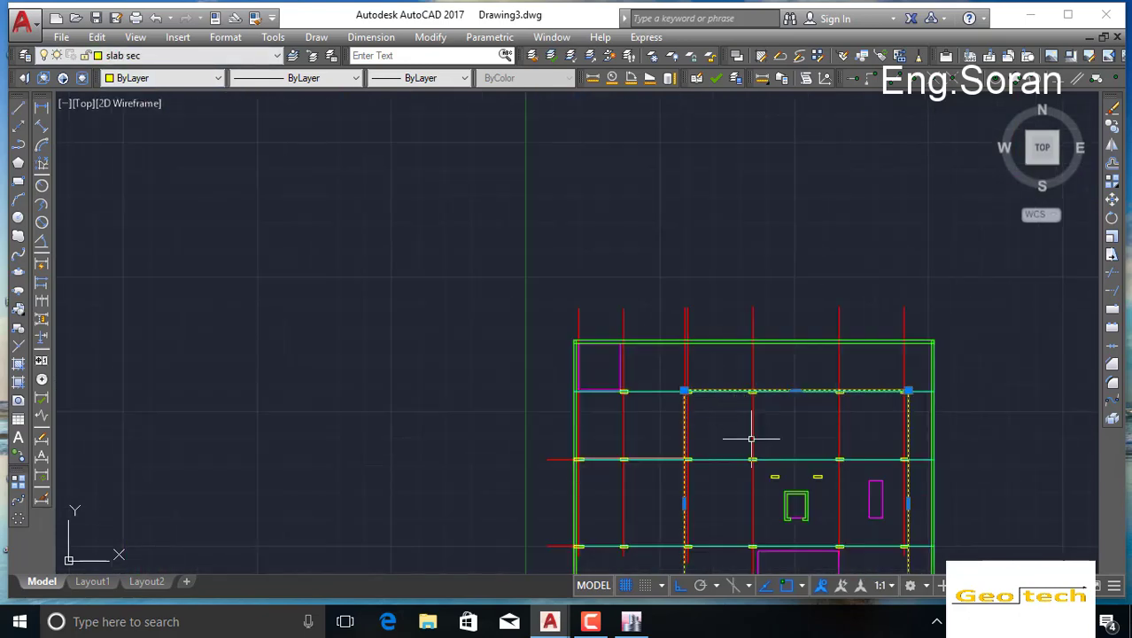
{"action": "middle_click_drag", "start_coordinate": [751, 437], "coordinate": [596, 190]}
{"action": "middle_click_drag", "start_coordinate": [657, 456], "coordinate": [630, 262]}
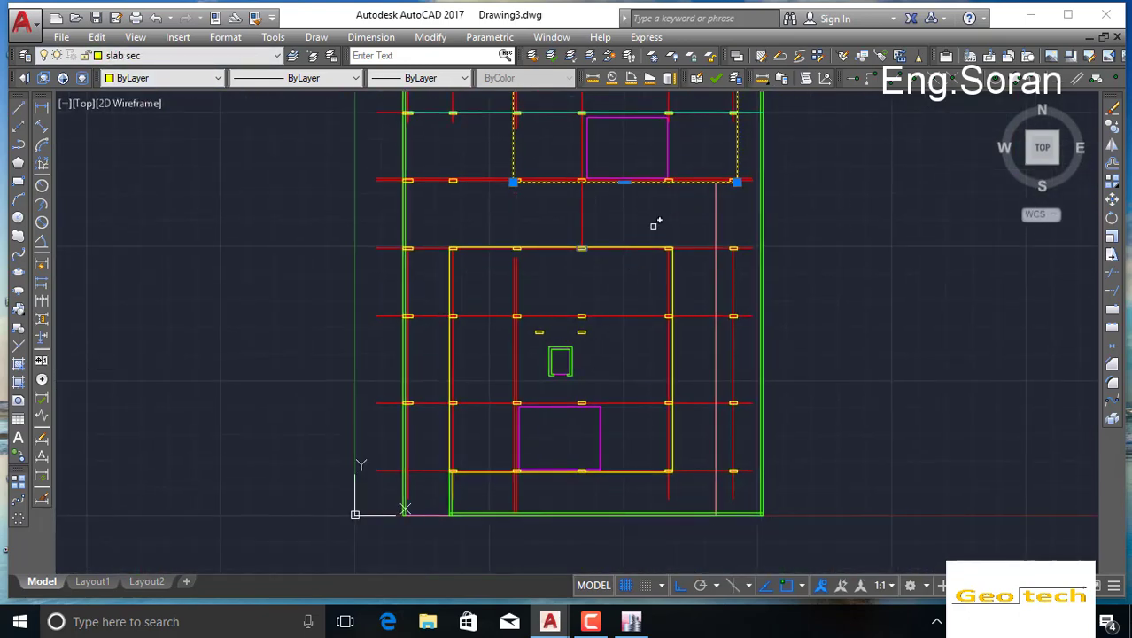
{"action": "key", "text": "Escape"}
{"action": "scroll", "coordinate": [613, 245], "scroll_direction": "up", "scroll_amount": 4}
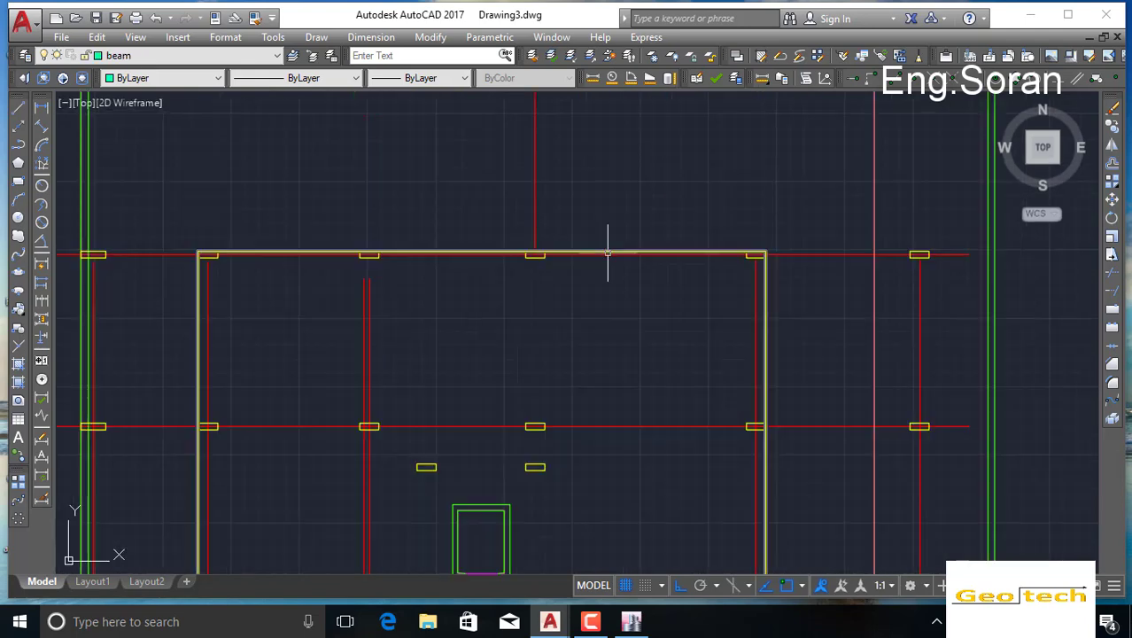
{"action": "left_click", "coordinate": [607, 251]}
{"action": "scroll", "coordinate": [684, 243], "scroll_direction": "down", "scroll_amount": 4}
{"action": "key", "text": "Escape"}
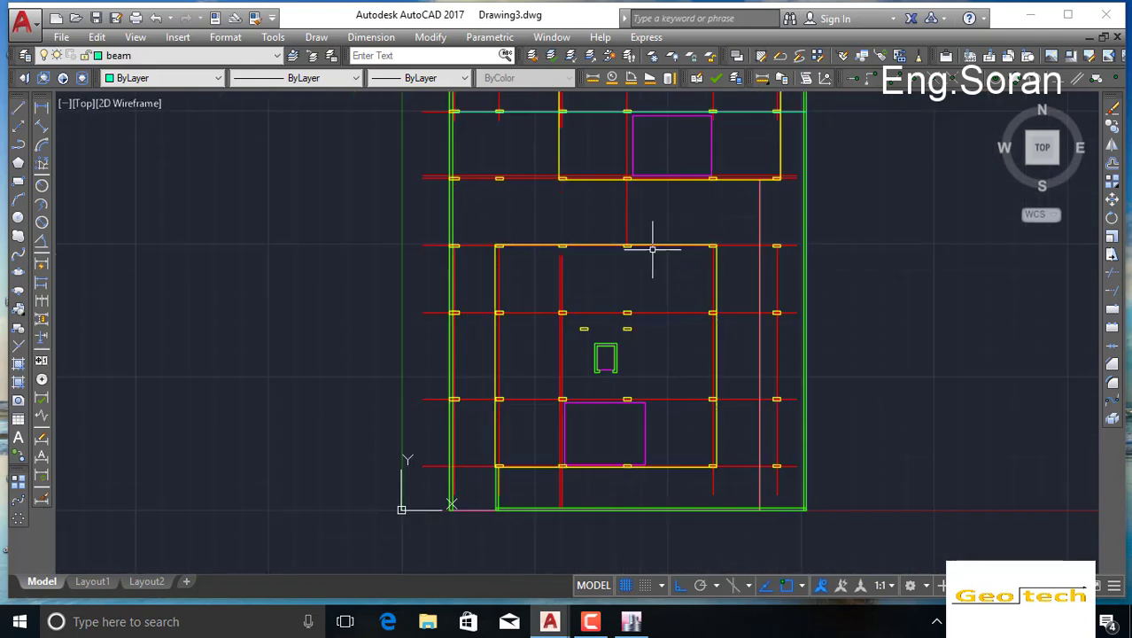
Step: Check the layer and extent of the stepped pink outline running around both column blocks
{"action": "middle_click_drag", "start_coordinate": [644, 229], "coordinate": [564, 419]}
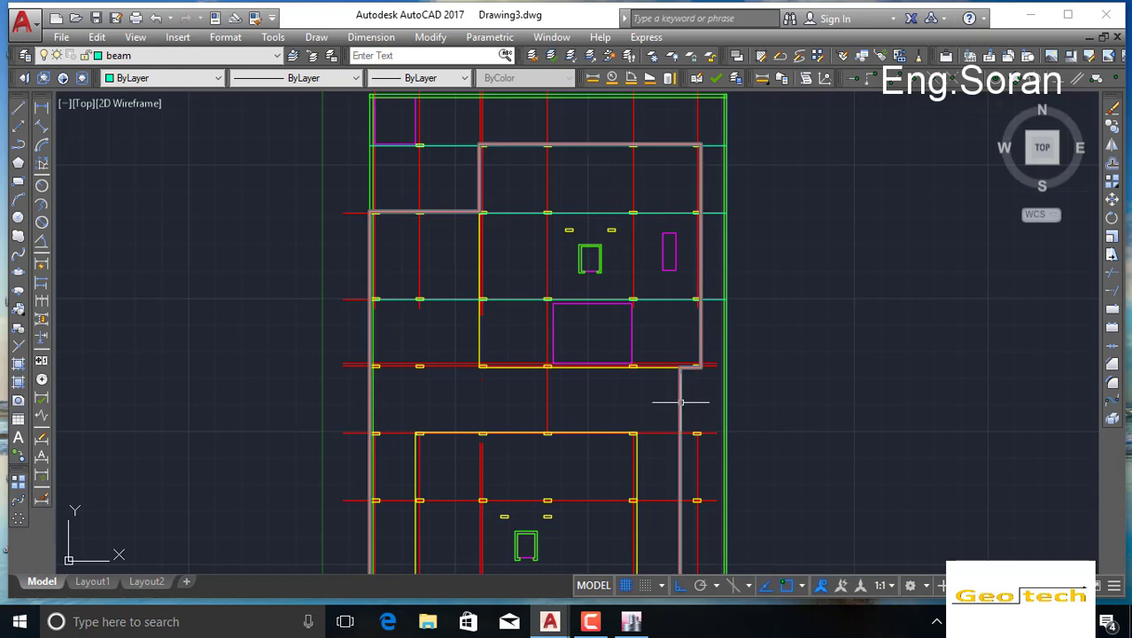
{"action": "left_click", "coordinate": [680, 402]}
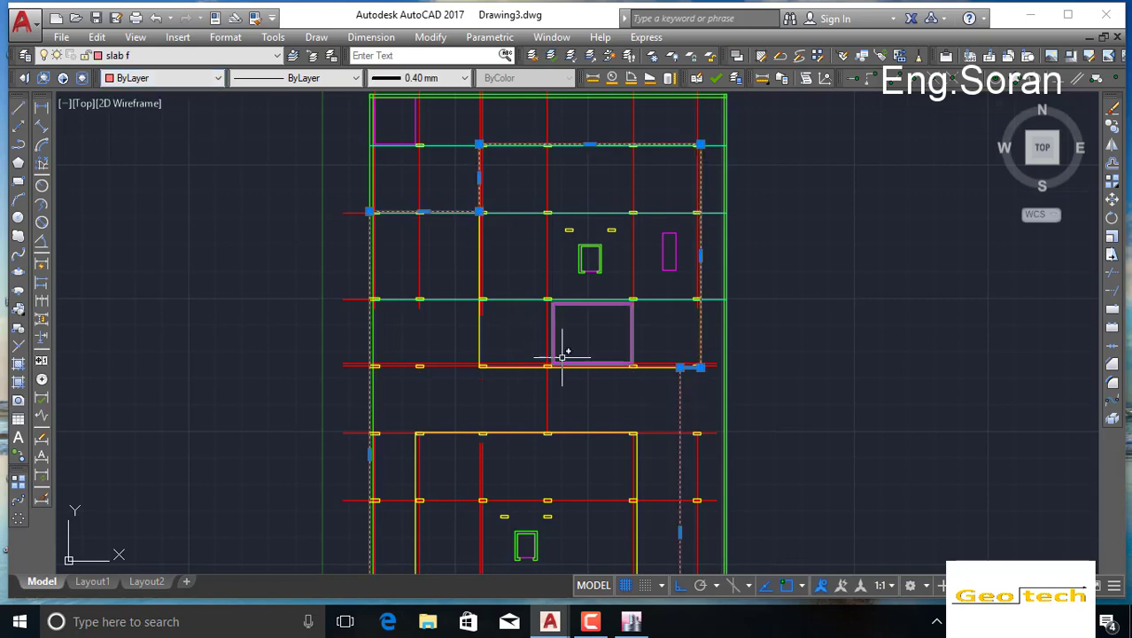
{"action": "key", "text": "Escape"}
{"action": "scroll", "coordinate": [742, 120], "scroll_direction": "up", "scroll_amount": 4}
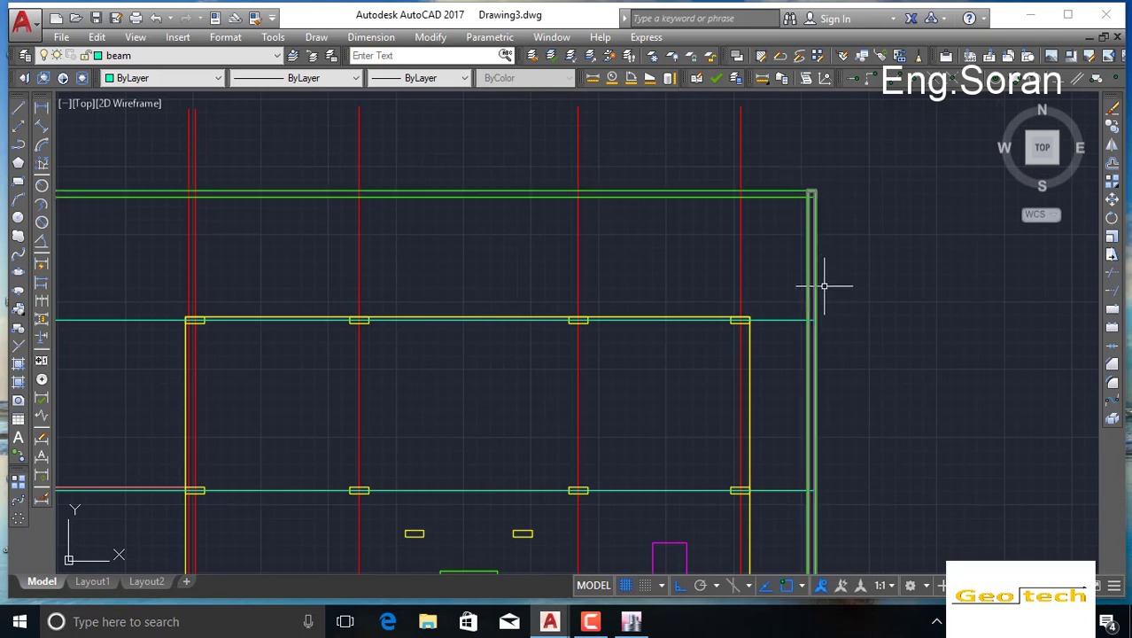
Step: Check the layer and extent of the outline starting at the plan's southwest corner, following it up to the northwest corner
{"action": "scroll", "coordinate": [814, 323], "scroll_direction": "down", "scroll_amount": 6}
{"action": "middle_click_drag", "start_coordinate": [833, 409], "coordinate": [829, 191]}
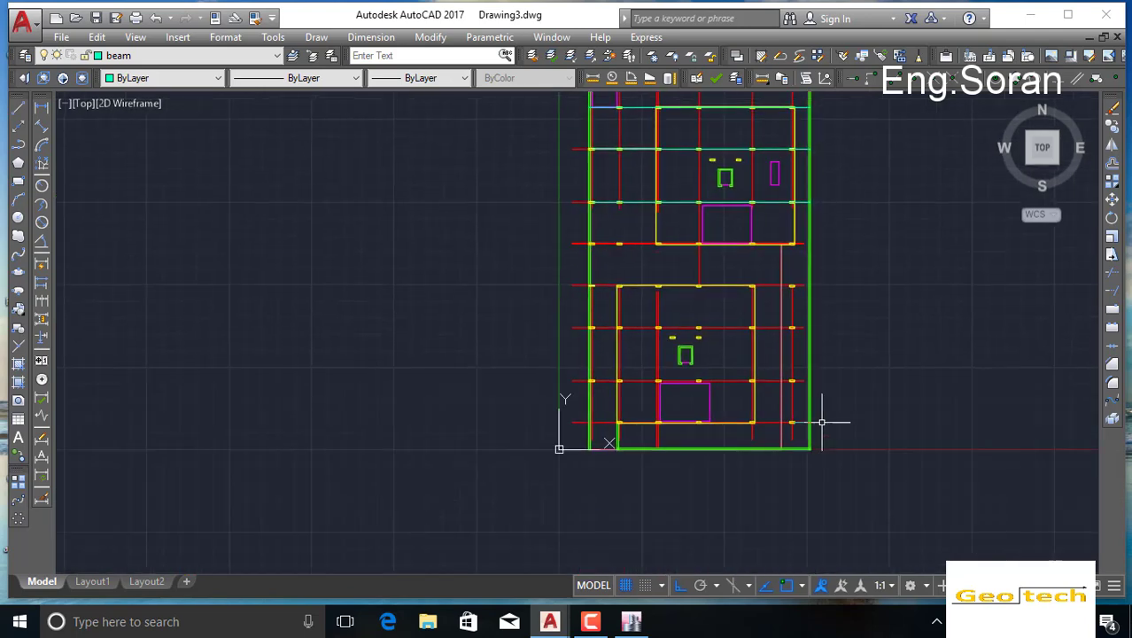
{"action": "scroll", "coordinate": [598, 449], "scroll_direction": "up", "scroll_amount": 6}
{"action": "left_click", "coordinate": [590, 446]}
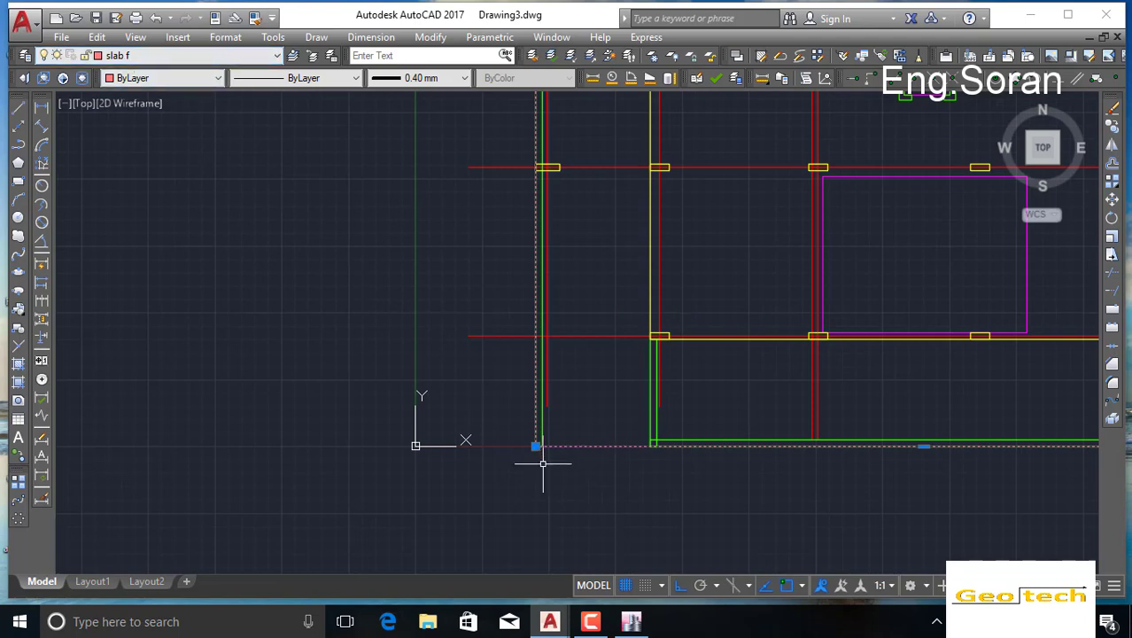
{"action": "scroll", "coordinate": [409, 525], "scroll_direction": "down", "scroll_amount": 3}
{"action": "middle_click_drag", "start_coordinate": [565, 307], "coordinate": [477, 492]}
{"action": "scroll", "coordinate": [501, 392], "scroll_direction": "down", "scroll_amount": 4}
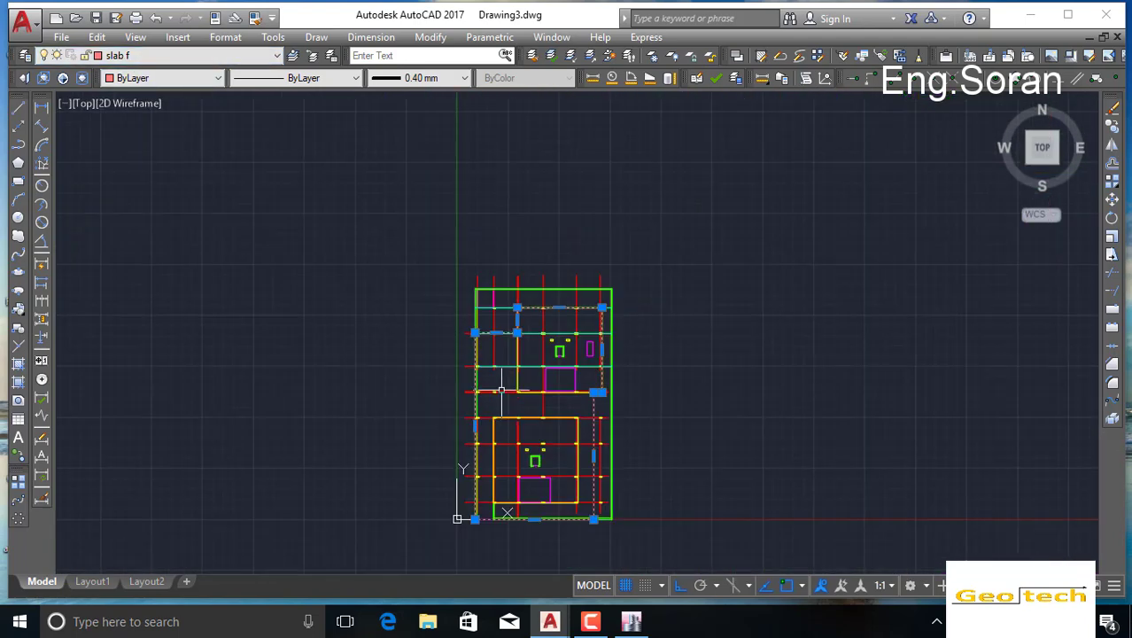
{"action": "scroll", "coordinate": [476, 249], "scroll_direction": "up", "scroll_amount": 6}
{"action": "middle_click_drag", "start_coordinate": [487, 412], "coordinate": [475, 340]}
{"action": "scroll", "coordinate": [475, 339], "scroll_direction": "up", "scroll_amount": 5}
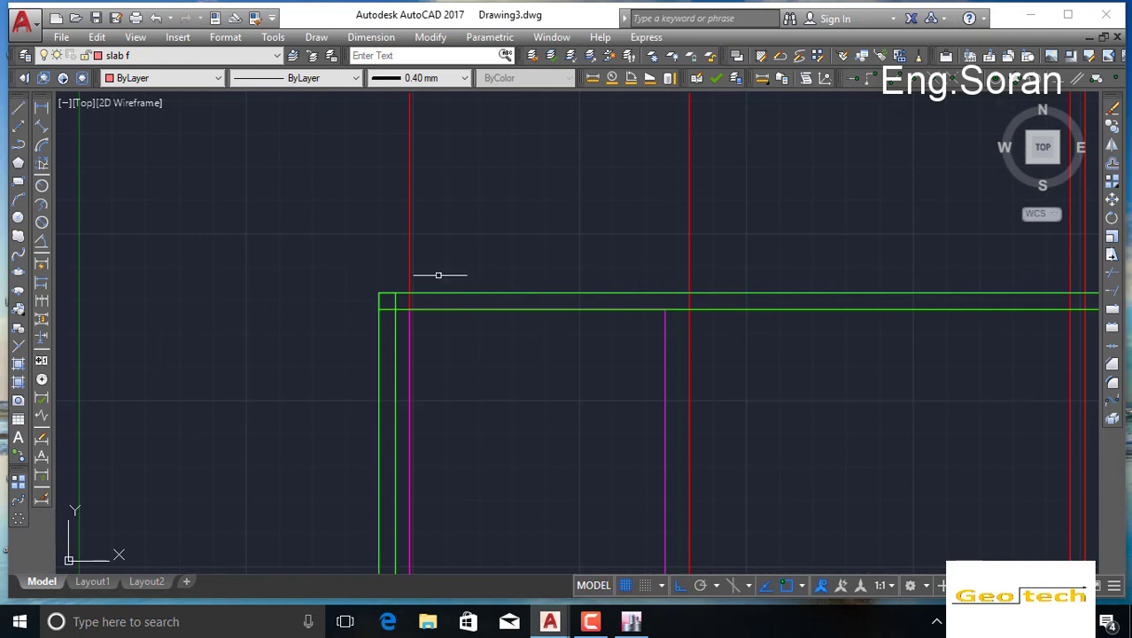
Step: Clear the outline selection and make slab sec the current layer
{"action": "key", "text": "Escape"}
{"action": "left_click", "coordinate": [250, 53]}
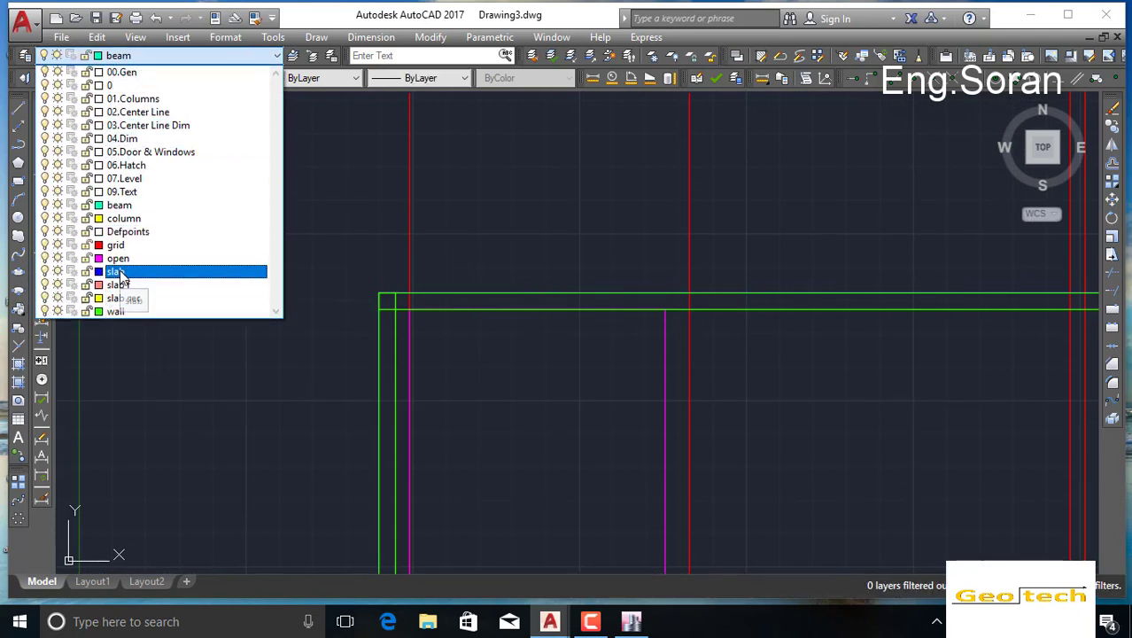
{"action": "left_click", "coordinate": [57, 298]}
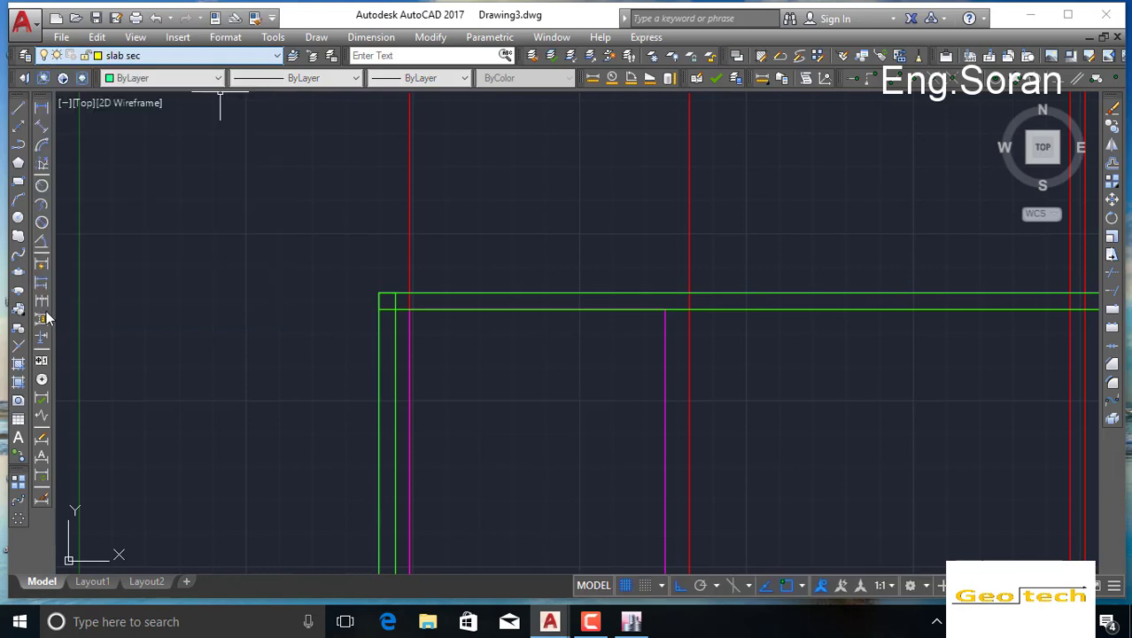
Step: Turn off the wall, slab sec, slab f, open, grid, column and beam layers to isolate the slab outline
{"action": "left_click", "coordinate": [196, 57]}
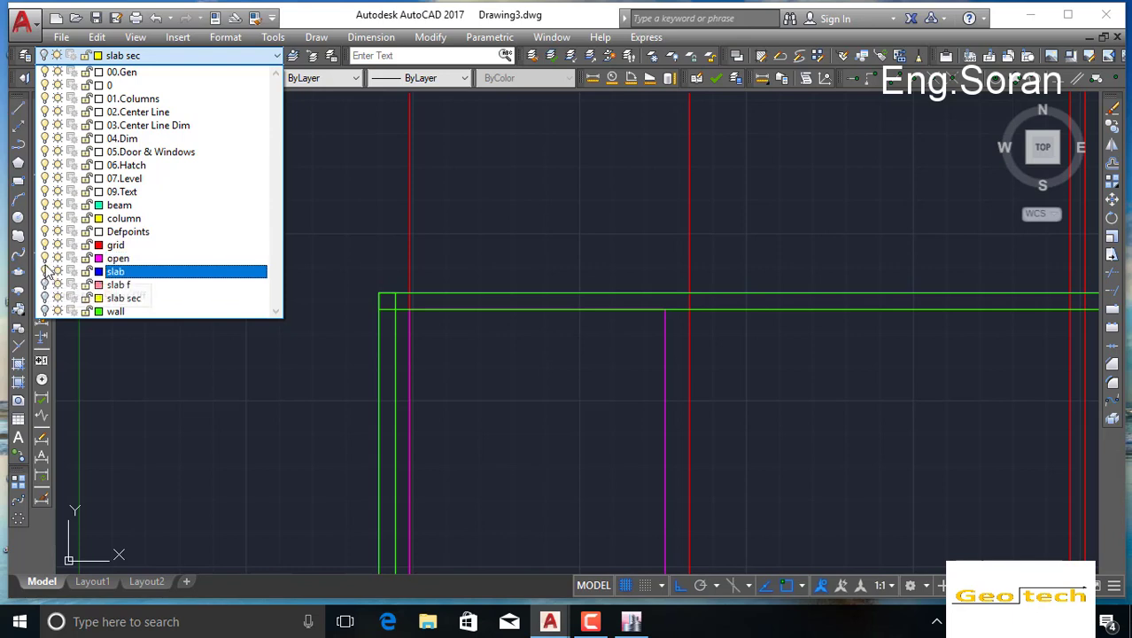
{"action": "left_click", "coordinate": [45, 208]}
{"action": "left_click", "coordinate": [141, 392]}
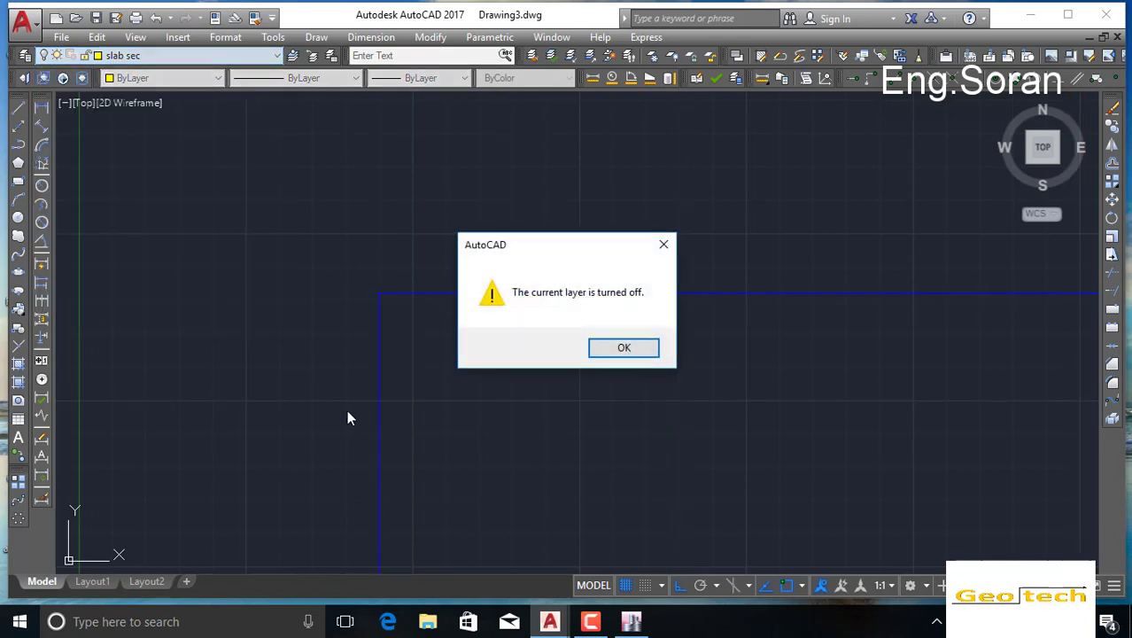
{"action": "left_click", "coordinate": [652, 351]}
{"action": "scroll", "coordinate": [625, 329], "scroll_direction": "down", "scroll_amount": 7}
{"action": "middle_click_drag", "start_coordinate": [657, 347], "coordinate": [618, 256]}
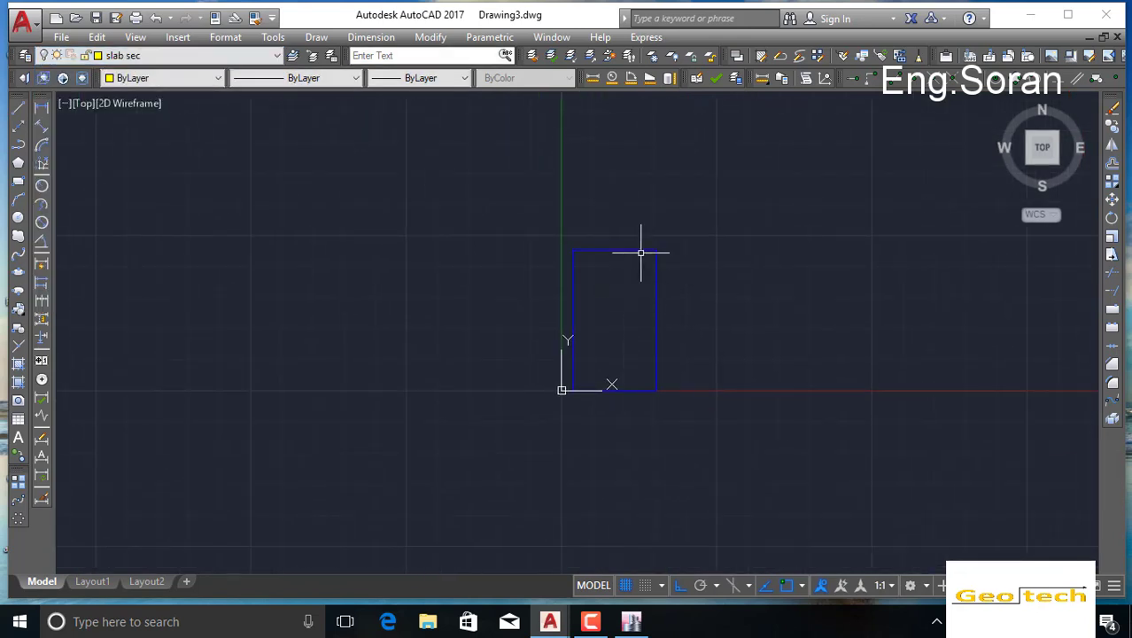
{"action": "scroll", "coordinate": [630, 235], "scroll_direction": "up", "scroll_amount": 3}
{"action": "scroll", "coordinate": [628, 237], "scroll_direction": "down", "scroll_amount": 2}
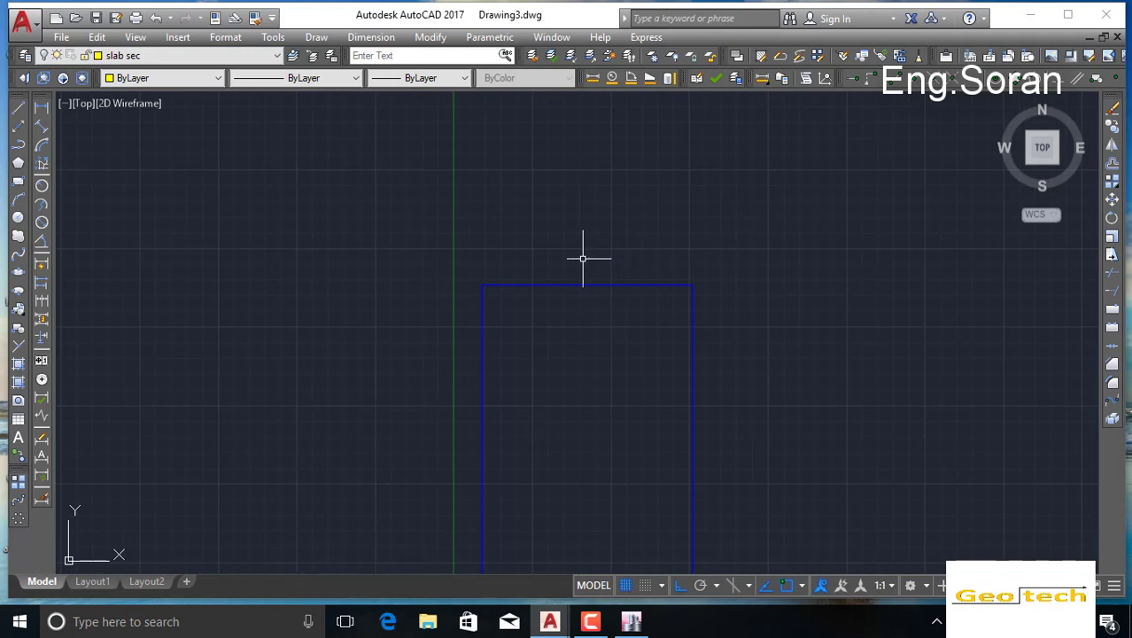
Step: Turn the hidden beam, column, grid, open, slab f, slab sec and wall layers back on
{"action": "left_click", "coordinate": [220, 55]}
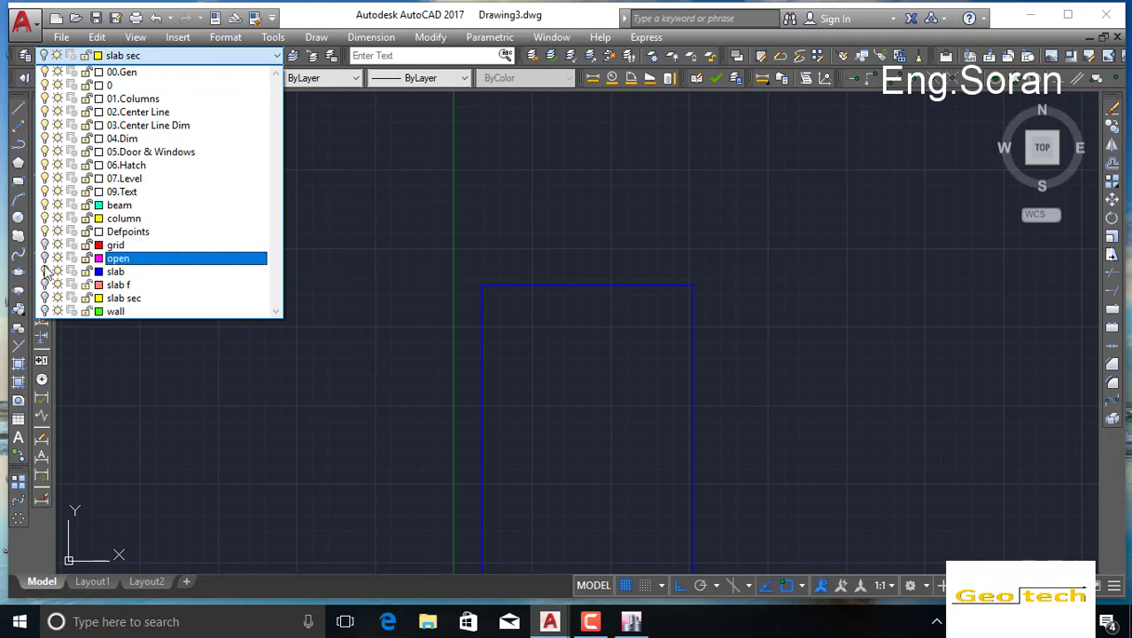
{"action": "left_click", "coordinate": [46, 298]}
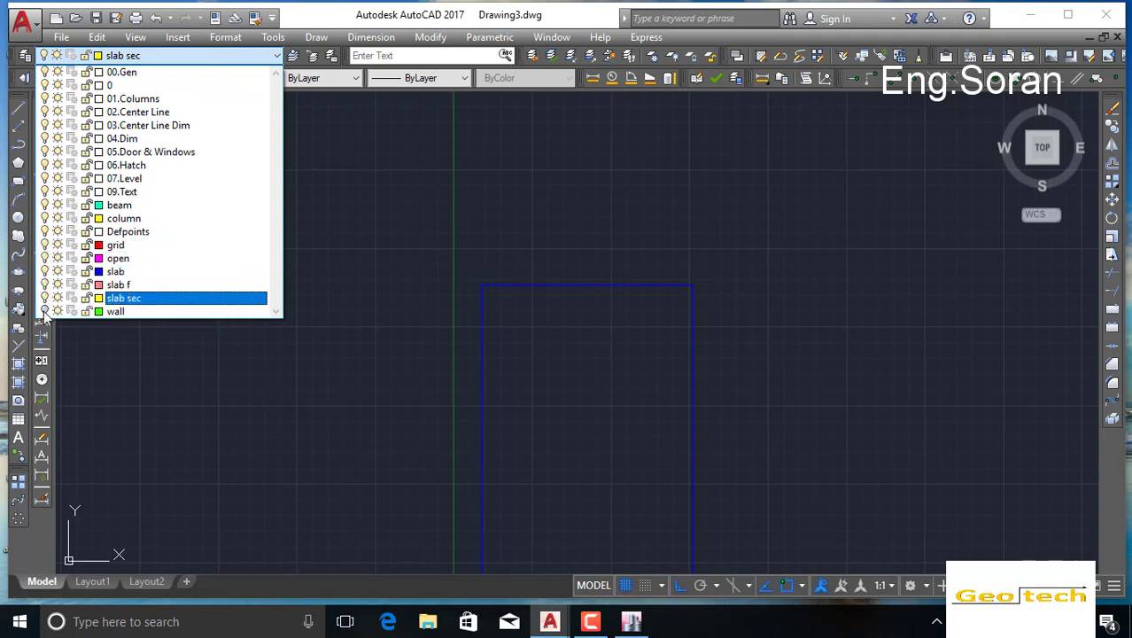
{"action": "left_click", "coordinate": [45, 311]}
{"action": "left_click", "coordinate": [184, 372]}
{"action": "middle_click_drag", "start_coordinate": [543, 390], "coordinate": [499, 339]}
Step: Delete the 00.Gen layer from the drawing's layer properties
{"action": "left_click", "coordinate": [186, 55]}
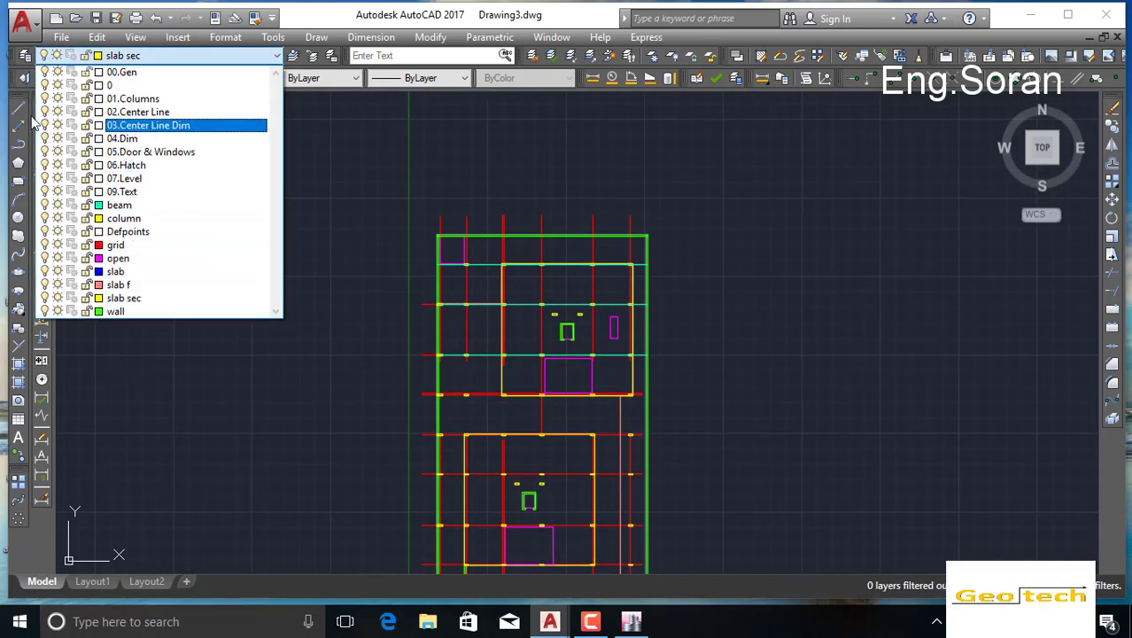
{"action": "left_click", "coordinate": [338, 174]}
{"action": "left_click", "coordinate": [24, 56]}
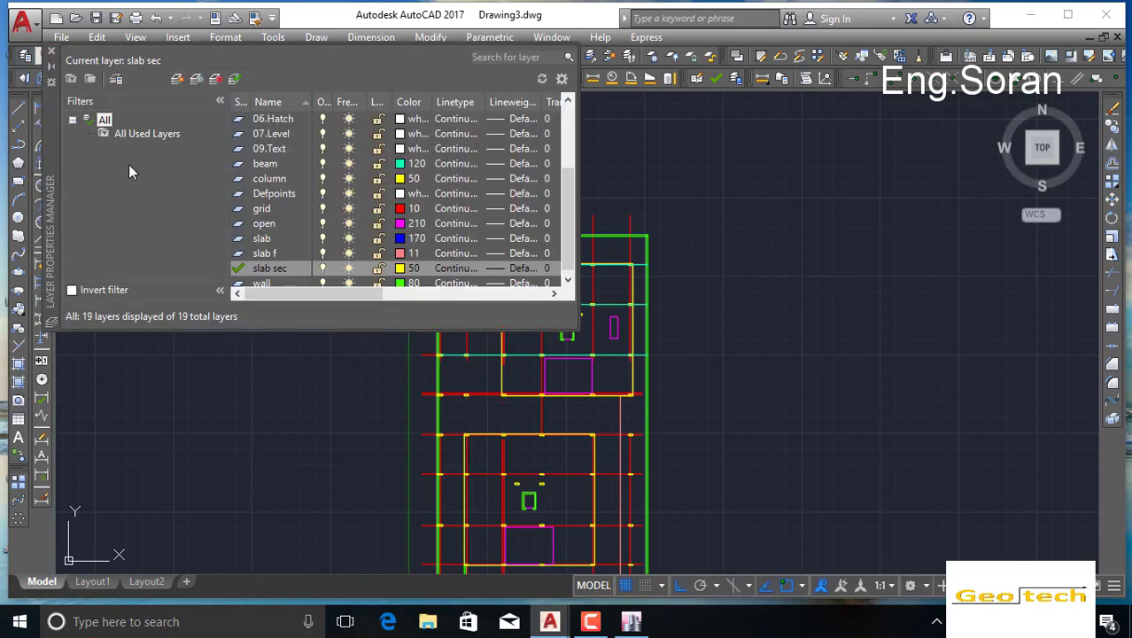
{"action": "left_click", "coordinate": [286, 125]}
{"action": "scroll", "coordinate": [371, 137], "scroll_direction": "up", "scroll_amount": 3}
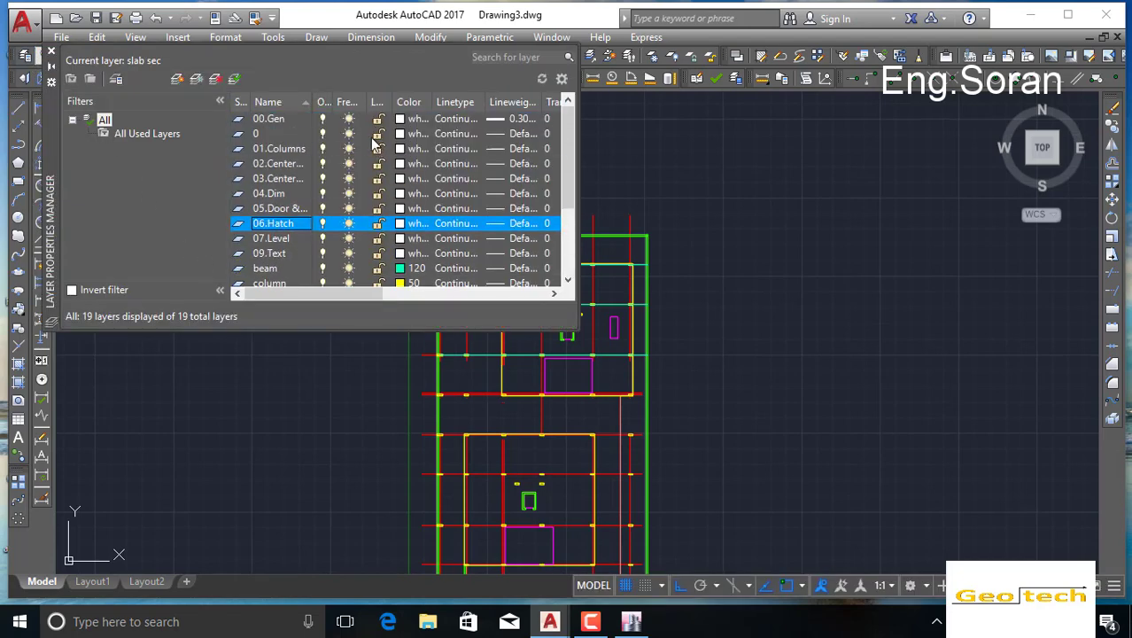
{"action": "left_click", "coordinate": [291, 121]}
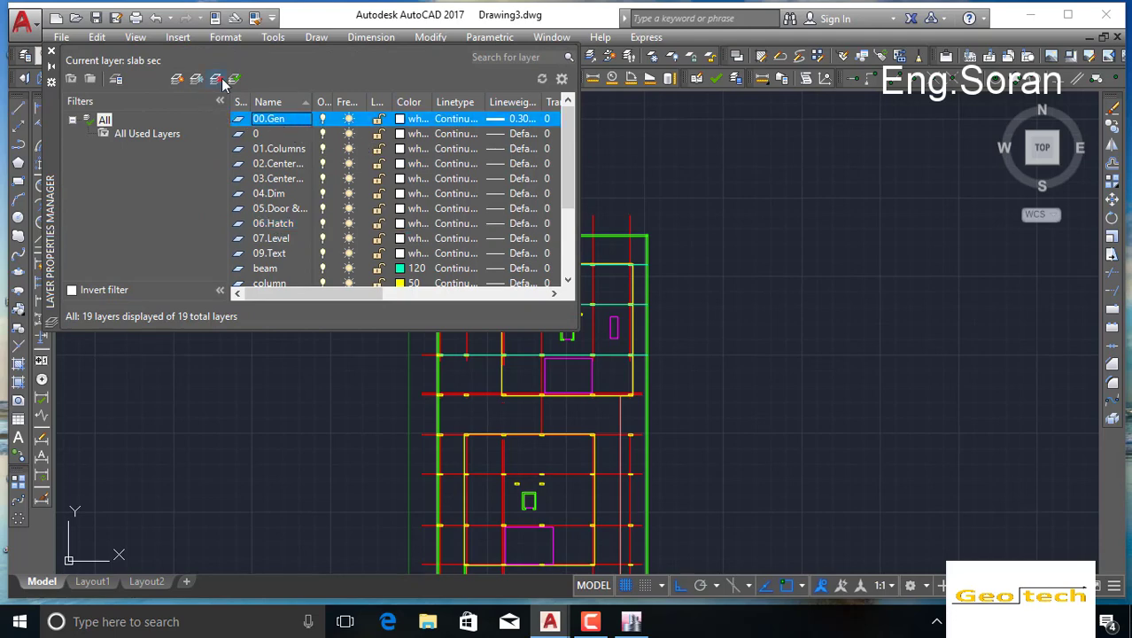
{"action": "left_click", "coordinate": [219, 79]}
Step: Try to delete the 01.Columns layer
{"action": "left_click", "coordinate": [262, 137]}
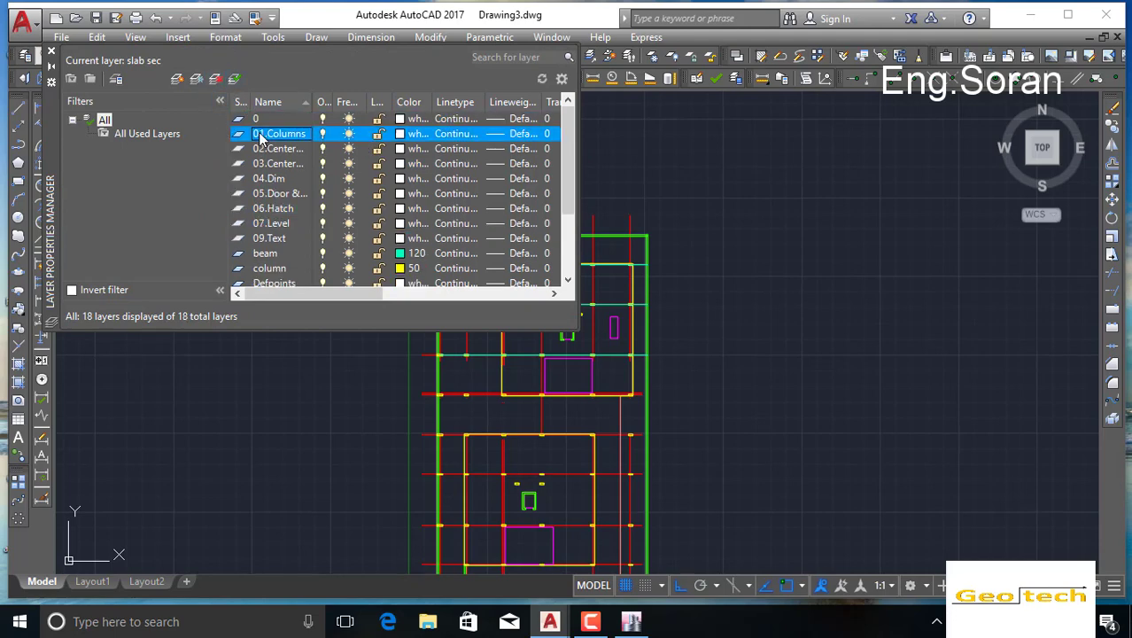
{"action": "left_click", "coordinate": [215, 79]}
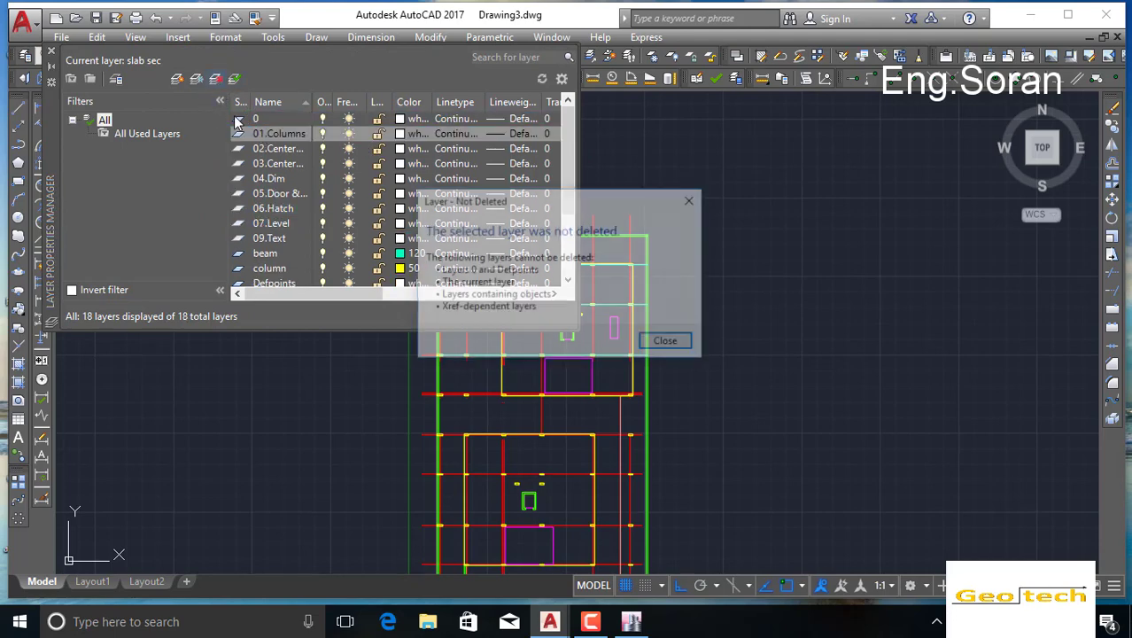
{"action": "left_click", "coordinate": [668, 344]}
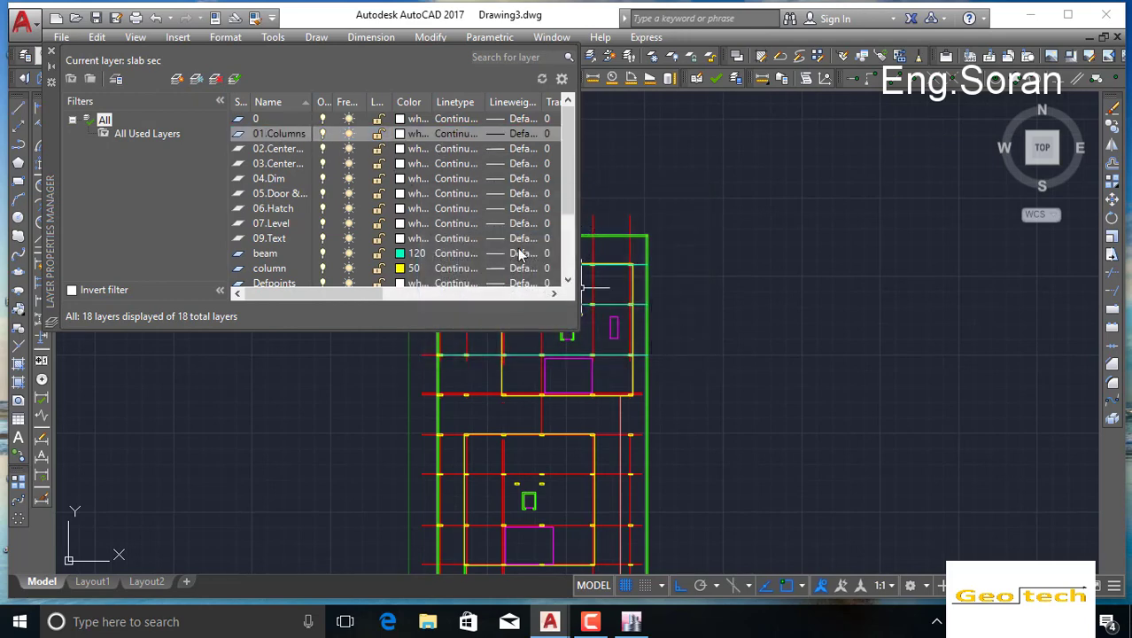
{"action": "left_click_drag", "start_coordinate": [343, 292], "coordinate": [235, 292]}
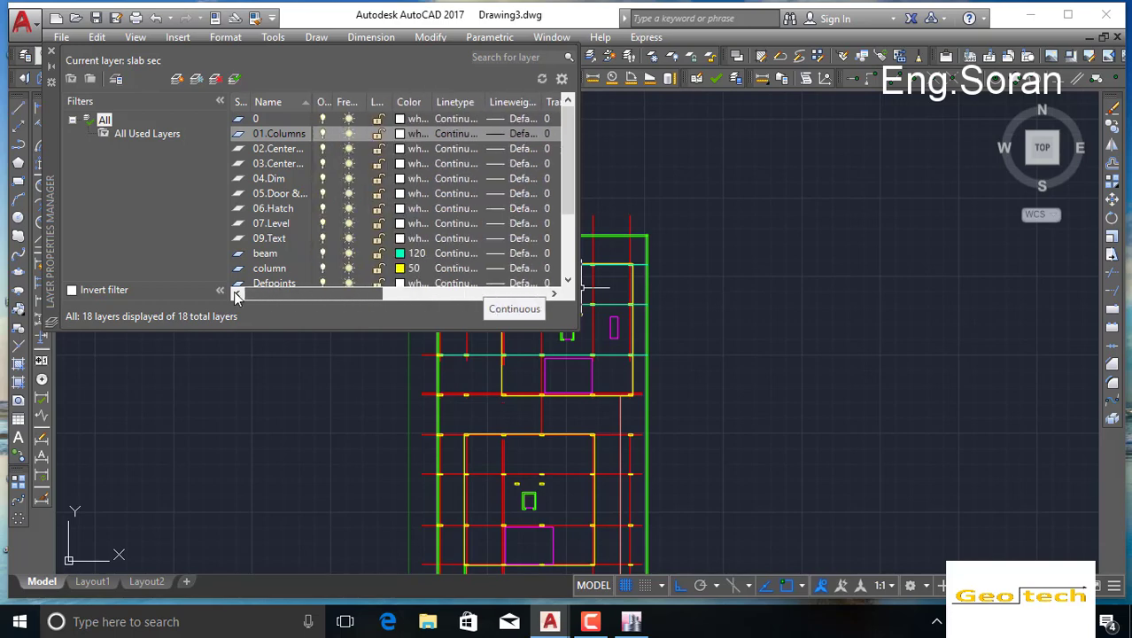
Step: Delete the layers 02.Center Line, 03.Center Line Dim, 04.Dim, 05.Door & Windows, 06.Hatch, 07.Level and 09.Text
{"action": "left_click", "coordinate": [260, 148]}
{"action": "left_click", "coordinate": [216, 79]}
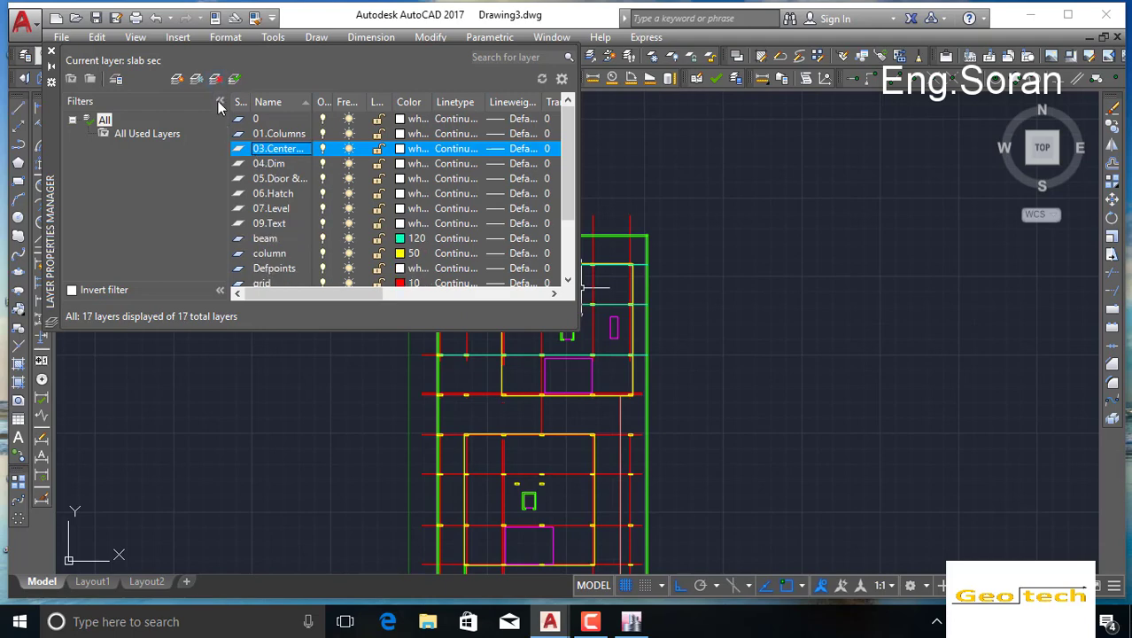
{"action": "left_click", "coordinate": [214, 81]}
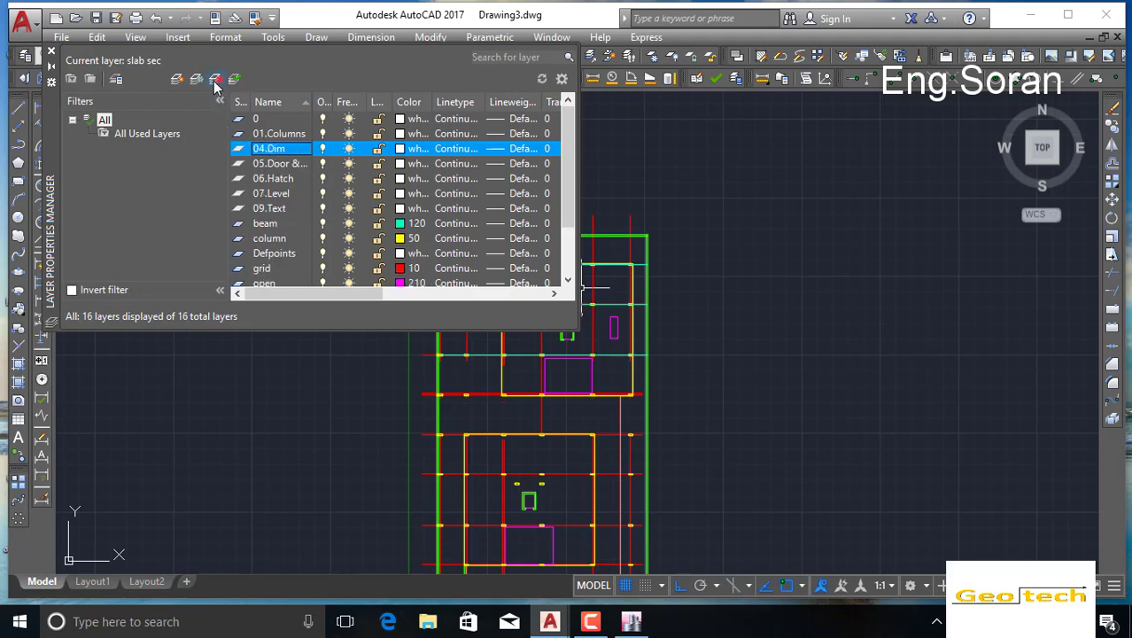
{"action": "left_click", "coordinate": [214, 80]}
{"action": "left_click", "coordinate": [214, 81]}
{"action": "left_click", "coordinate": [214, 81]}
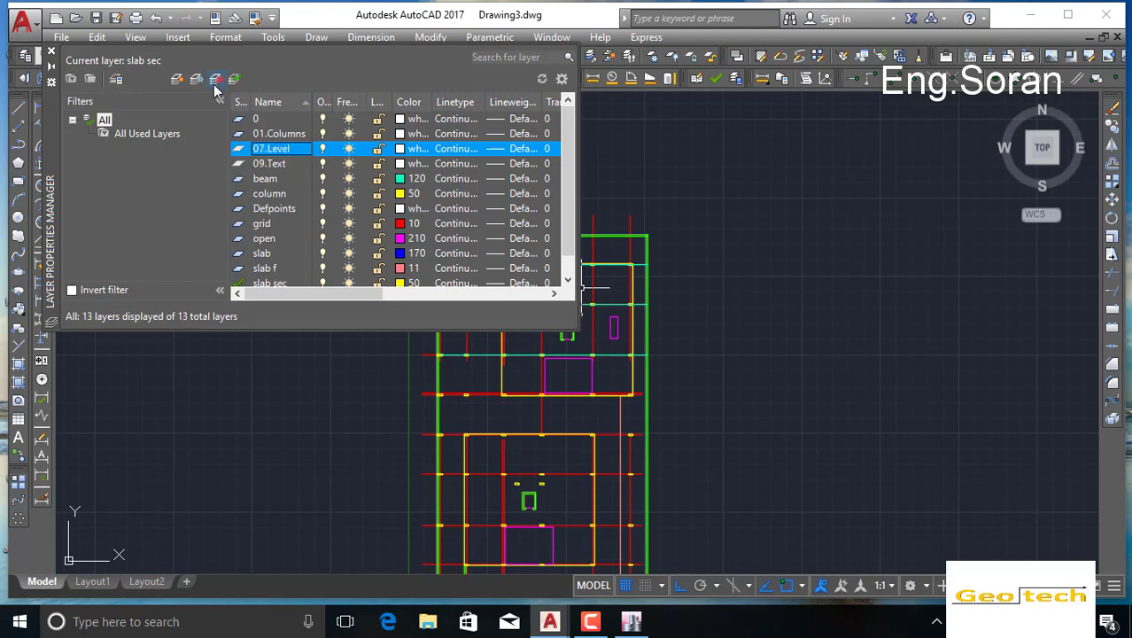
{"action": "left_click", "coordinate": [215, 81]}
{"action": "left_click", "coordinate": [215, 82]}
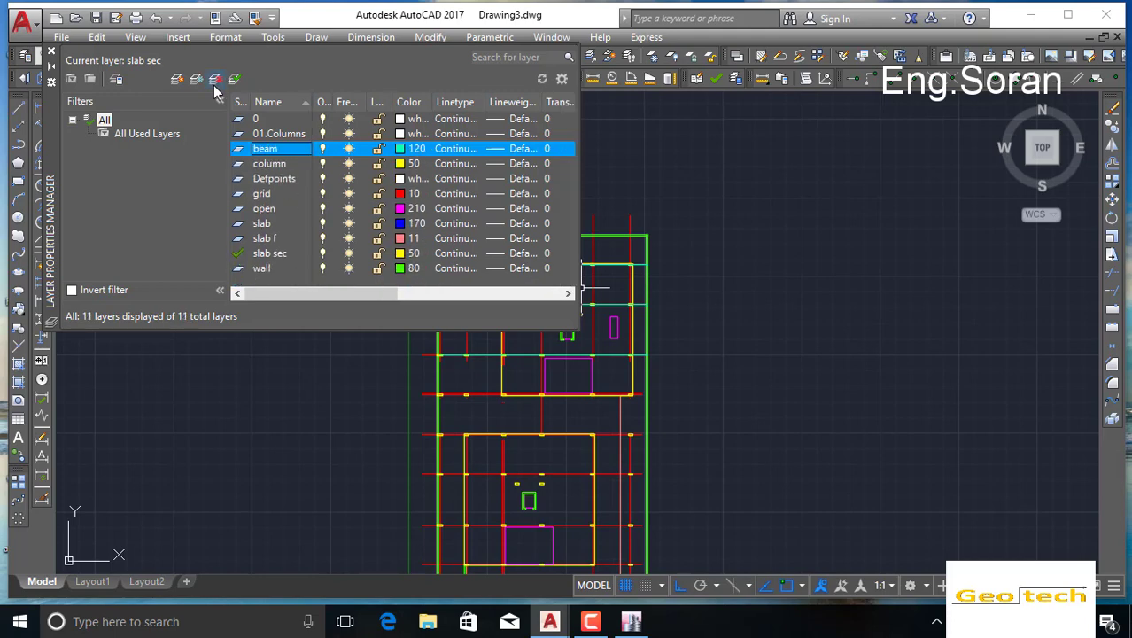
Step: Try to delete the beam and Defpoints layers, and close the layer properties
{"action": "left_click", "coordinate": [214, 81]}
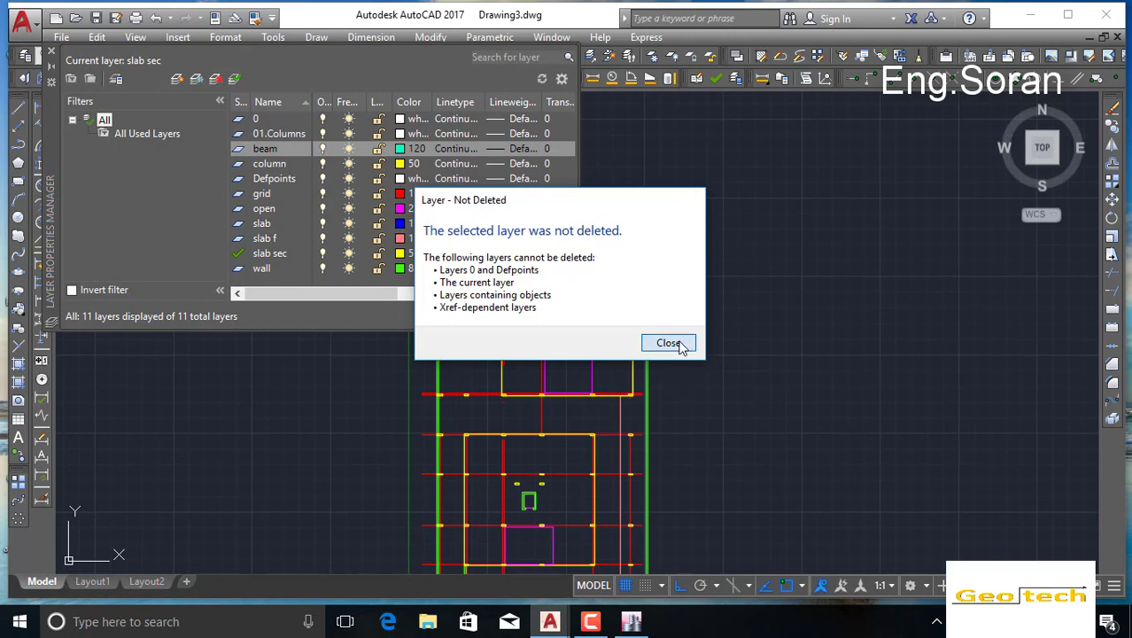
{"action": "left_click", "coordinate": [673, 345]}
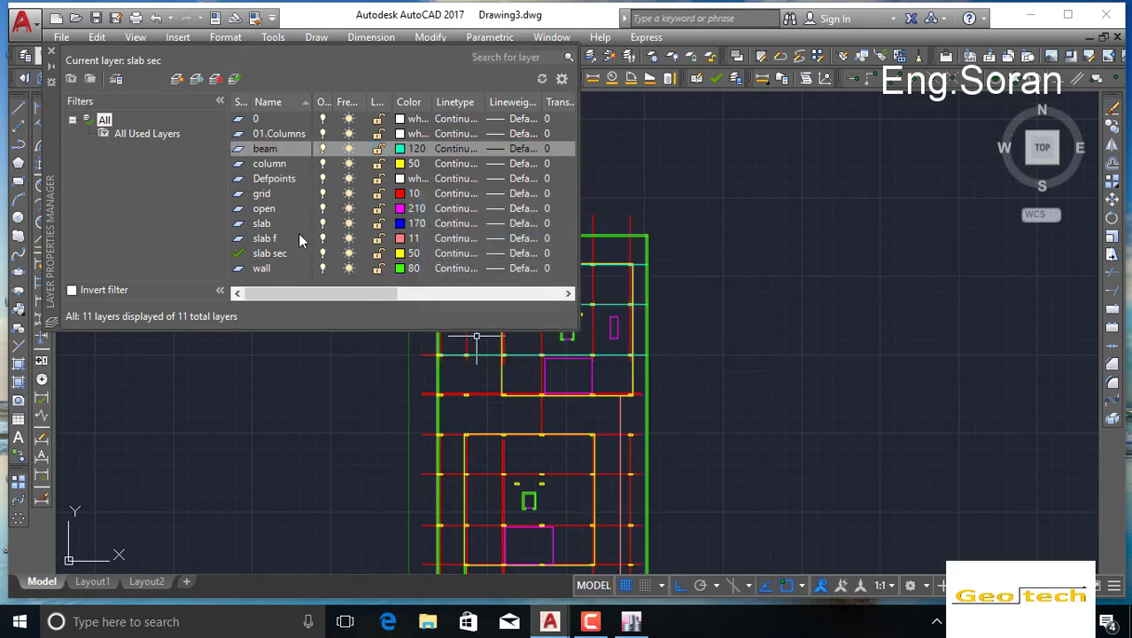
{"action": "left_click", "coordinate": [263, 163]}
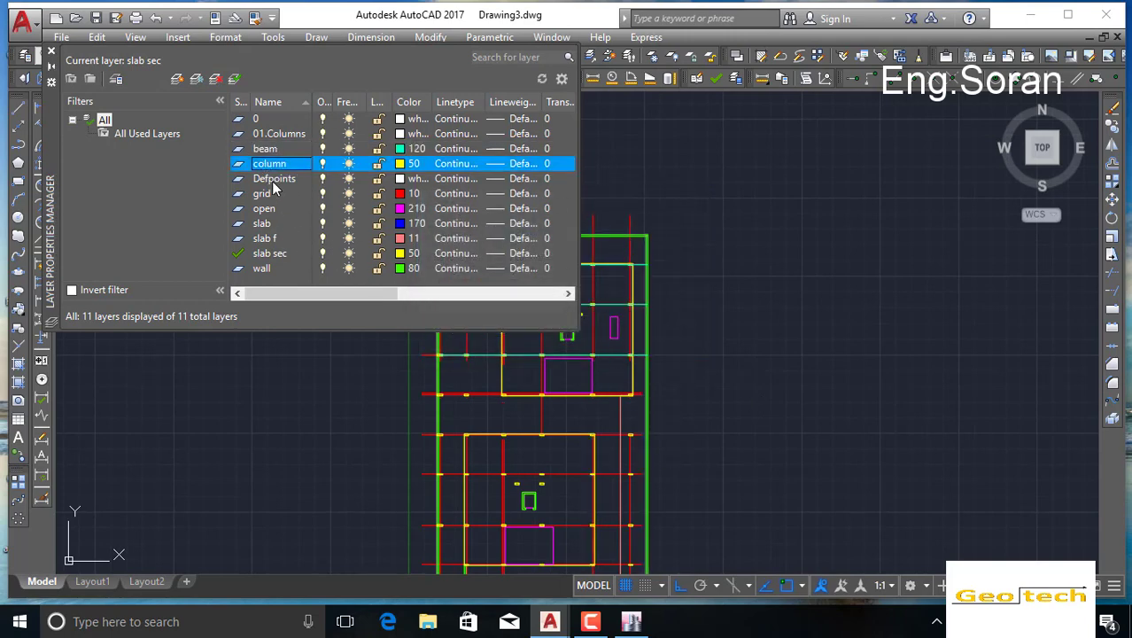
{"action": "left_click", "coordinate": [272, 179]}
{"action": "left_click", "coordinate": [215, 78]}
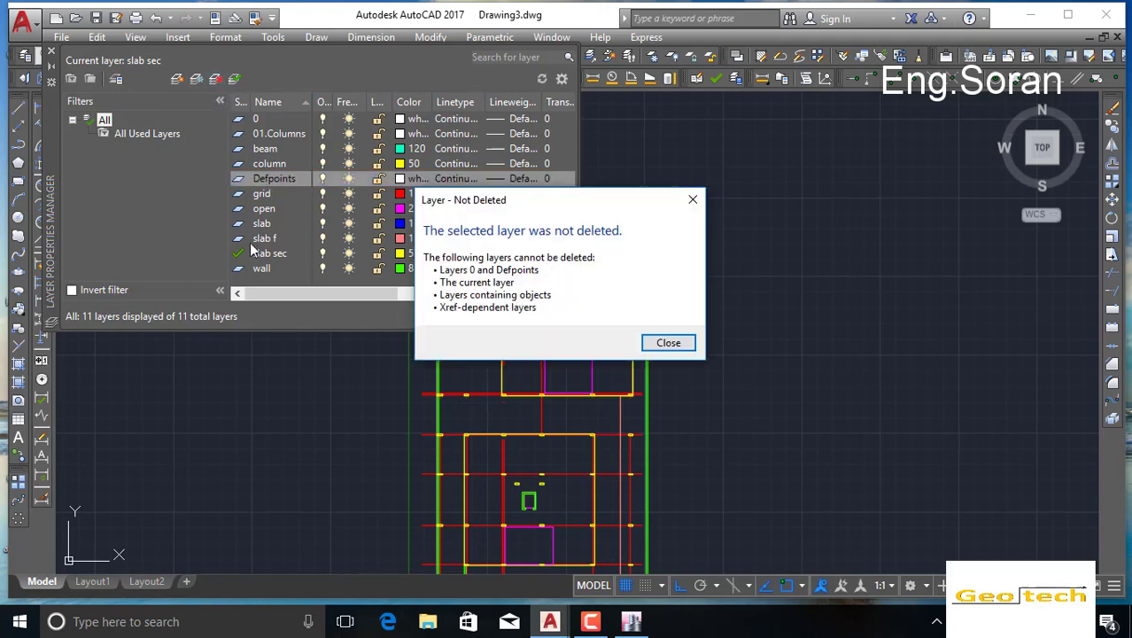
{"action": "left_click", "coordinate": [669, 344]}
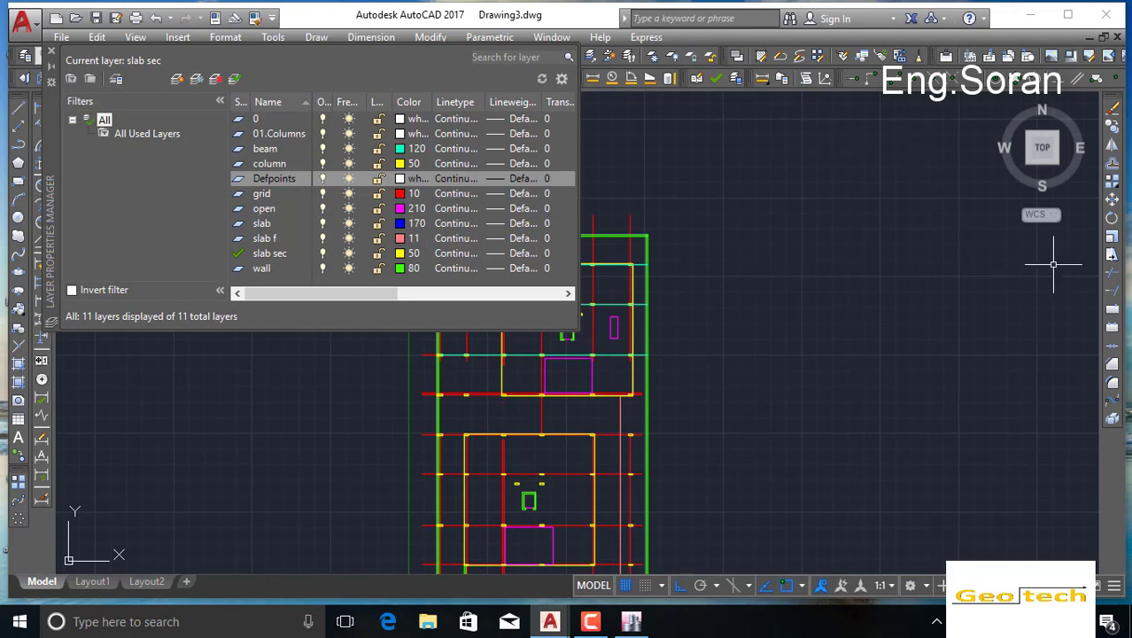
{"action": "left_click", "coordinate": [50, 51]}
Step: Turn off the wall, slab sec, slab f, slab, open, grid, column and beam layers
{"action": "scroll", "coordinate": [555, 335], "scroll_direction": "down", "scroll_amount": 10}
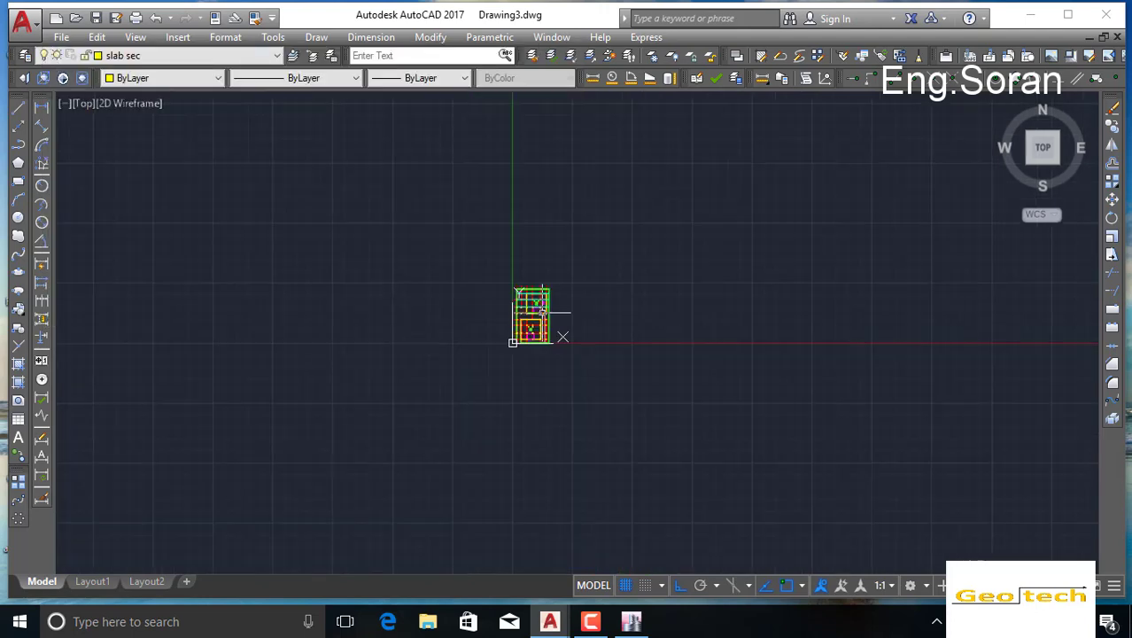
{"action": "scroll", "coordinate": [545, 312], "scroll_direction": "up", "scroll_amount": 9}
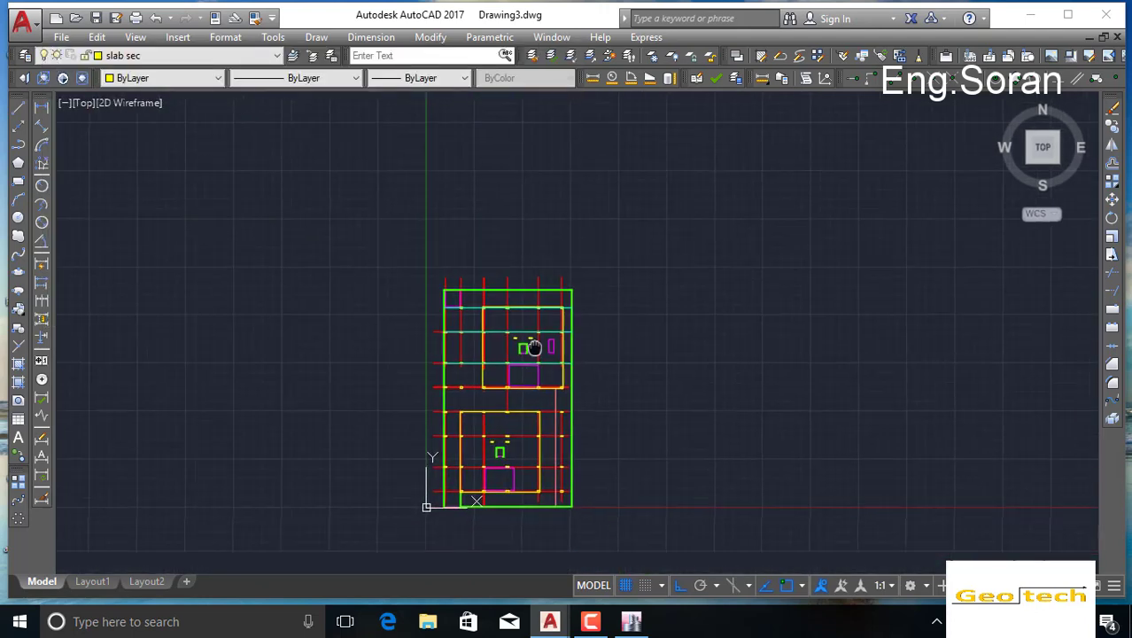
{"action": "left_click", "coordinate": [173, 55]}
{"action": "left_click", "coordinate": [42, 205]}
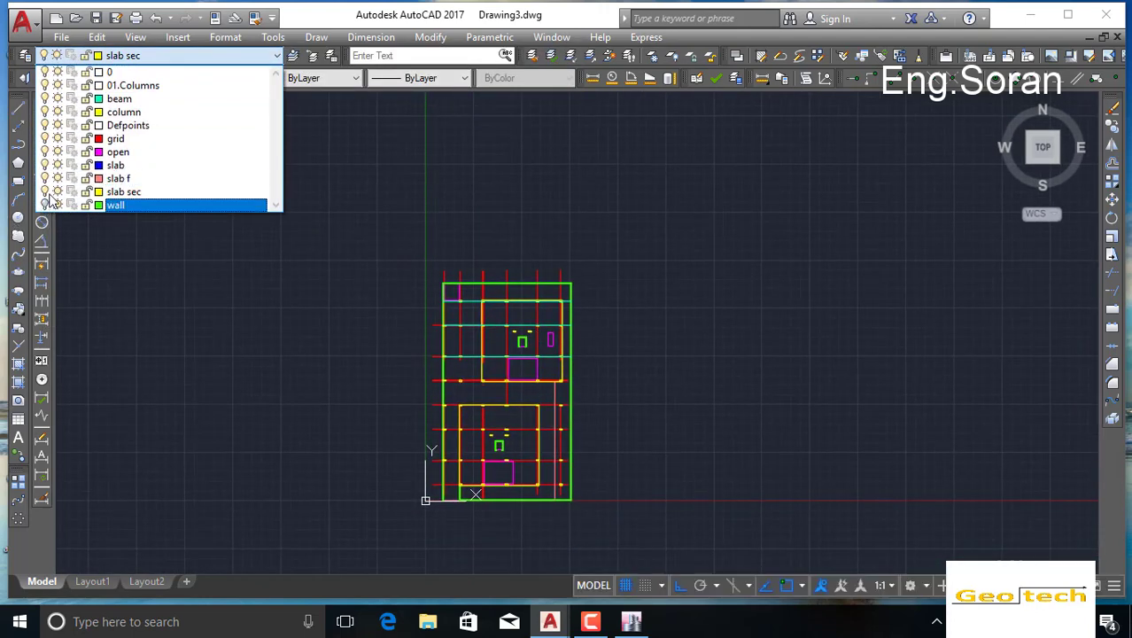
{"action": "left_click", "coordinate": [183, 59]}
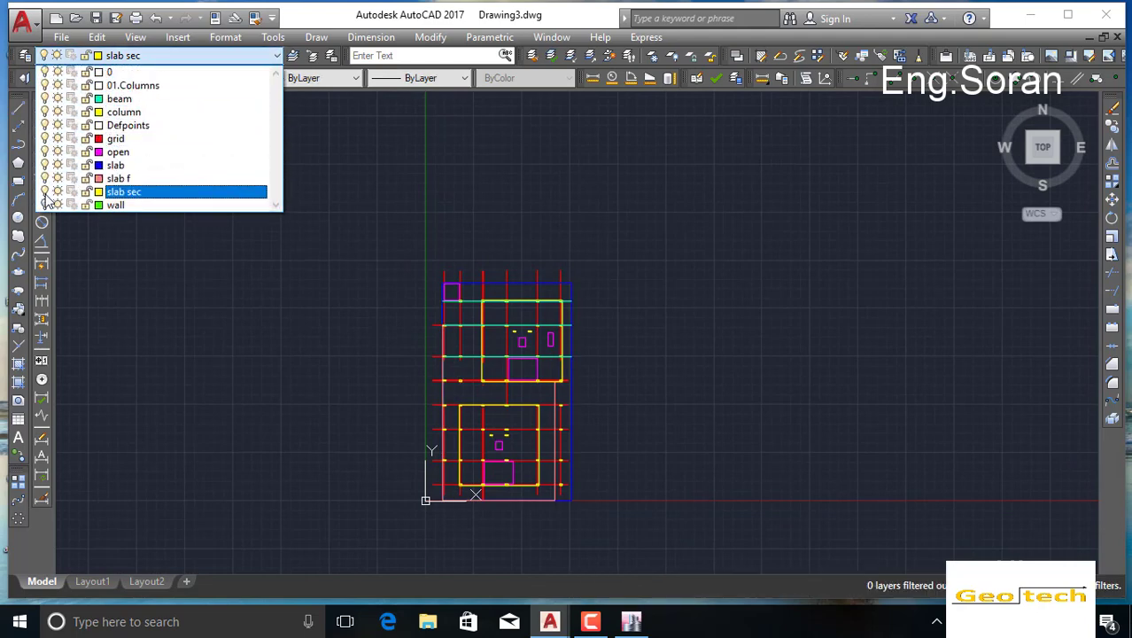
{"action": "left_click", "coordinate": [44, 101]}
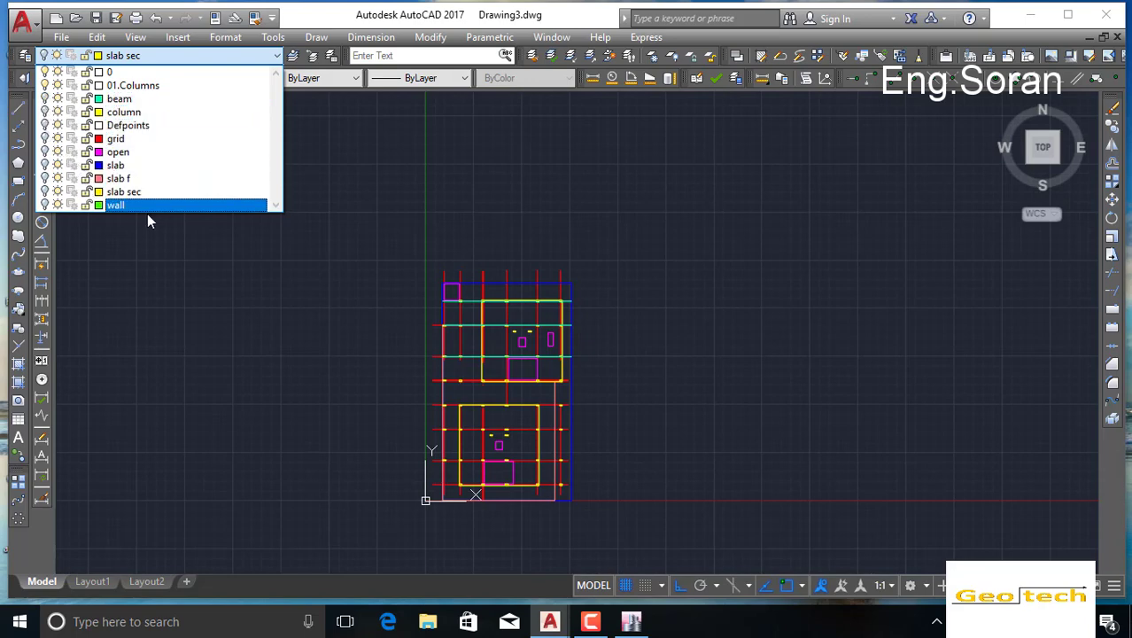
{"action": "left_click", "coordinate": [249, 261]}
{"action": "left_click", "coordinate": [617, 348]}
{"action": "scroll", "coordinate": [626, 389], "scroll_direction": "down", "scroll_amount": 3}
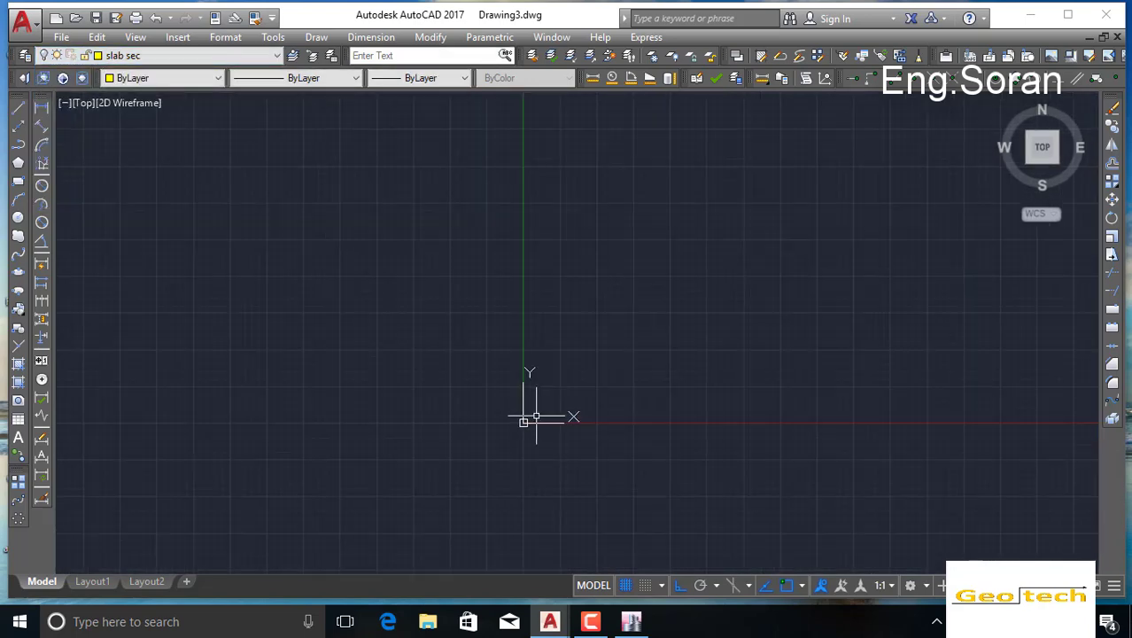
Step: Try to erase any objects left in the drawing area while the structural layers are turned off
{"action": "left_click", "coordinate": [910, 122]}
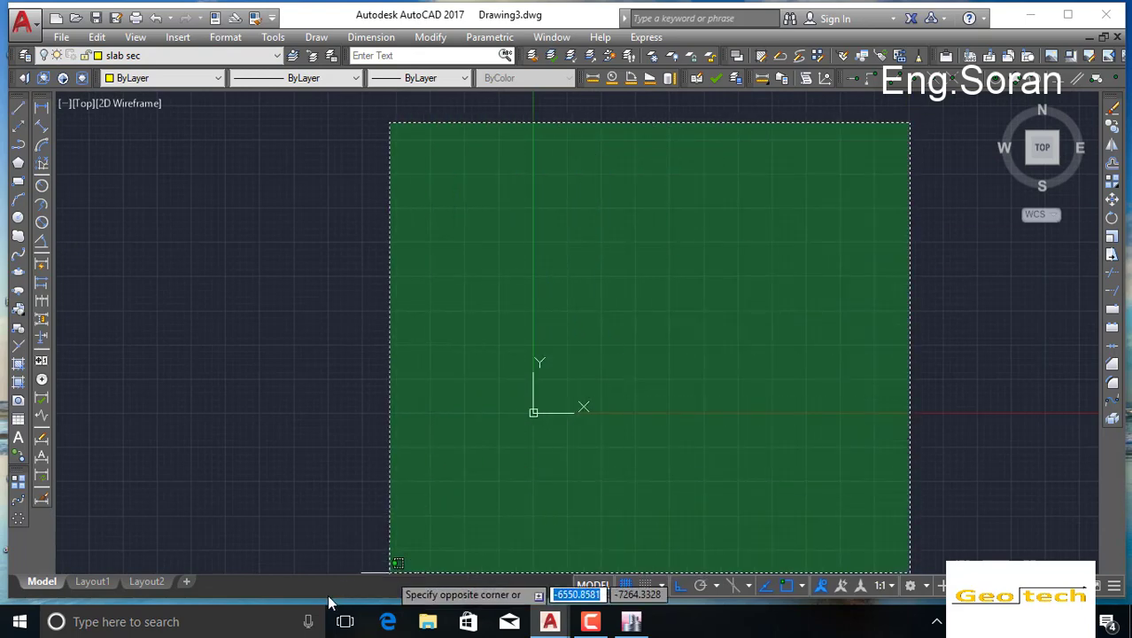
{"action": "left_click", "coordinate": [349, 553]}
{"action": "left_click", "coordinate": [404, 533]}
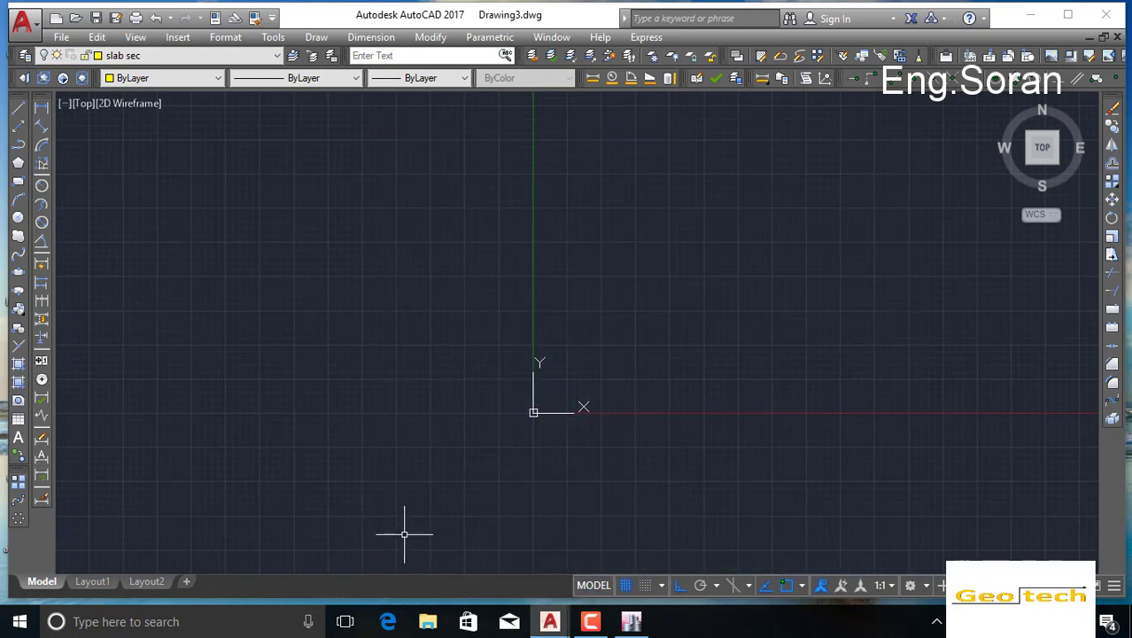
{"action": "left_click", "coordinate": [1109, 109]}
{"action": "middle_click_drag", "start_coordinate": [563, 364], "coordinate": [532, 388]}
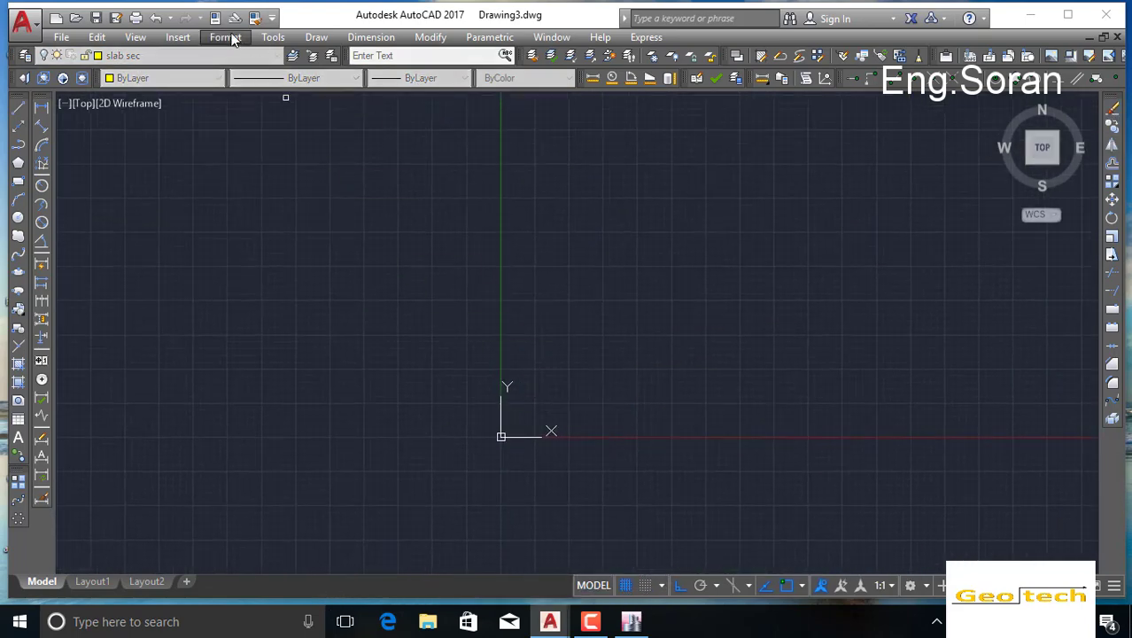
Step: Set Defpoints as the current layer
{"action": "left_click", "coordinate": [249, 58]}
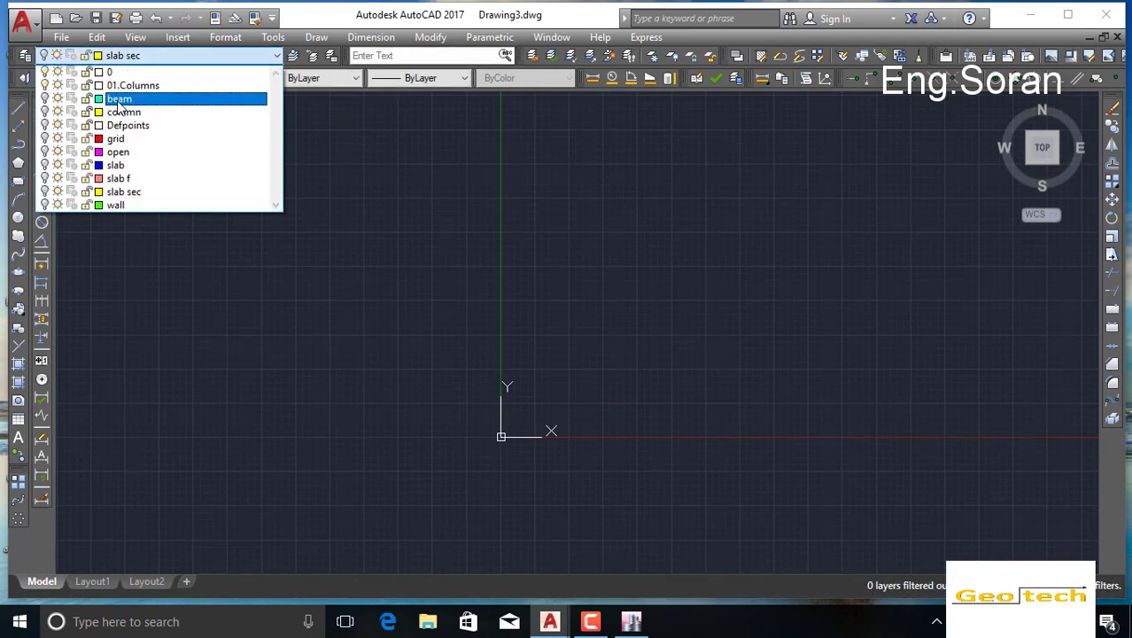
{"action": "left_click", "coordinate": [51, 128]}
{"action": "left_click", "coordinate": [620, 346]}
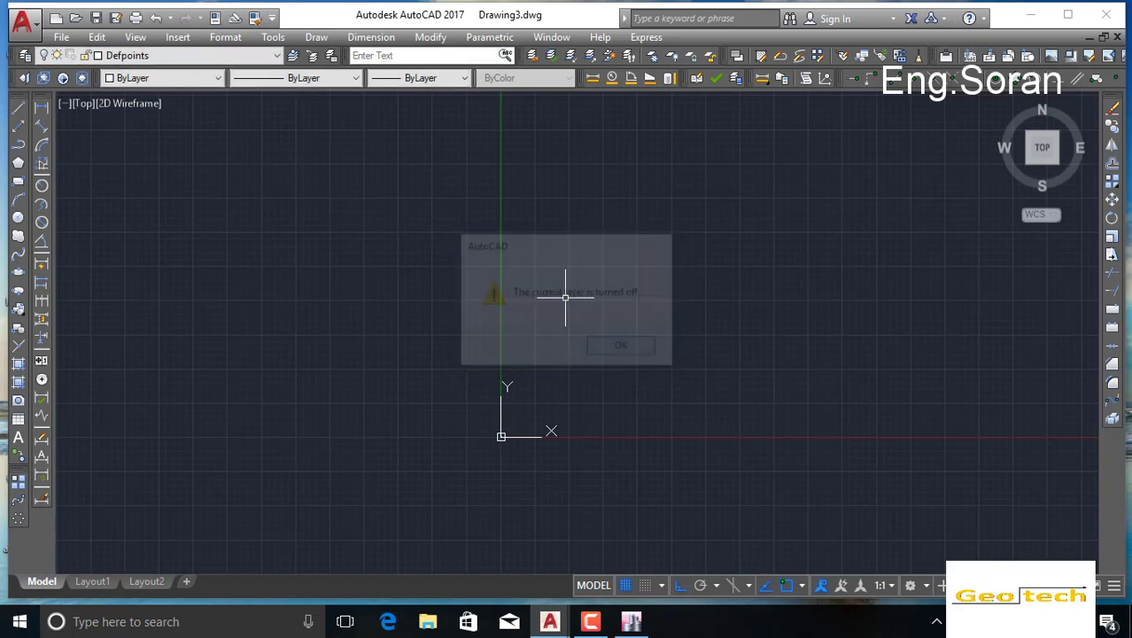
{"action": "left_click", "coordinate": [147, 56]}
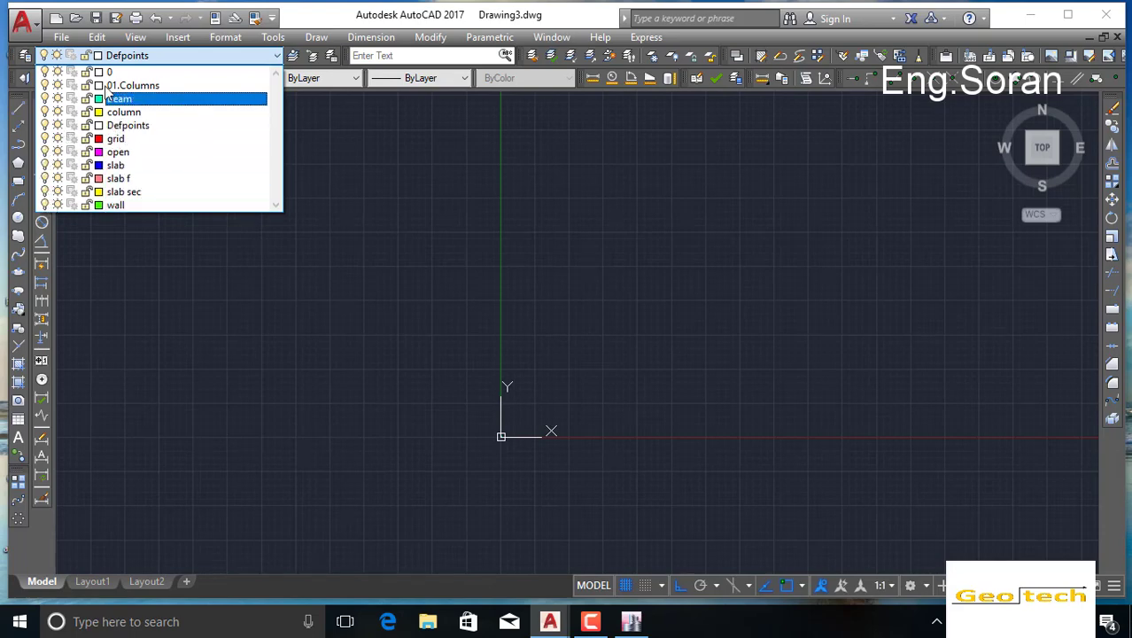
{"action": "left_click", "coordinate": [309, 139]}
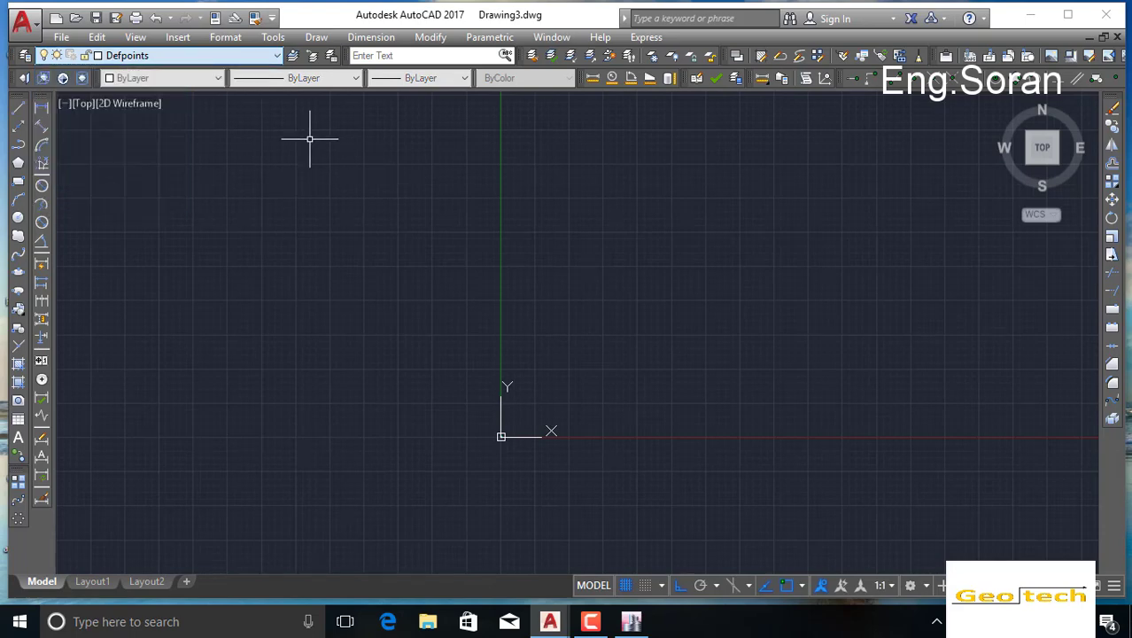
Step: Try to delete the Defpoints and 01.Columns layers, and close the layer properties
{"action": "left_click", "coordinate": [25, 56]}
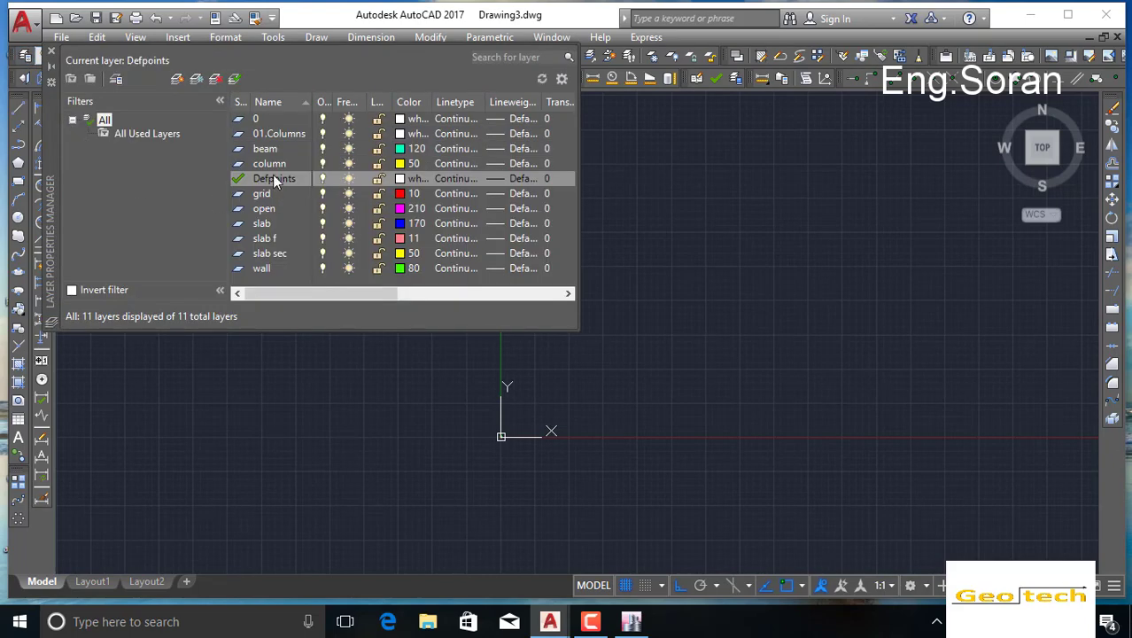
{"action": "double_click", "coordinate": [261, 131]}
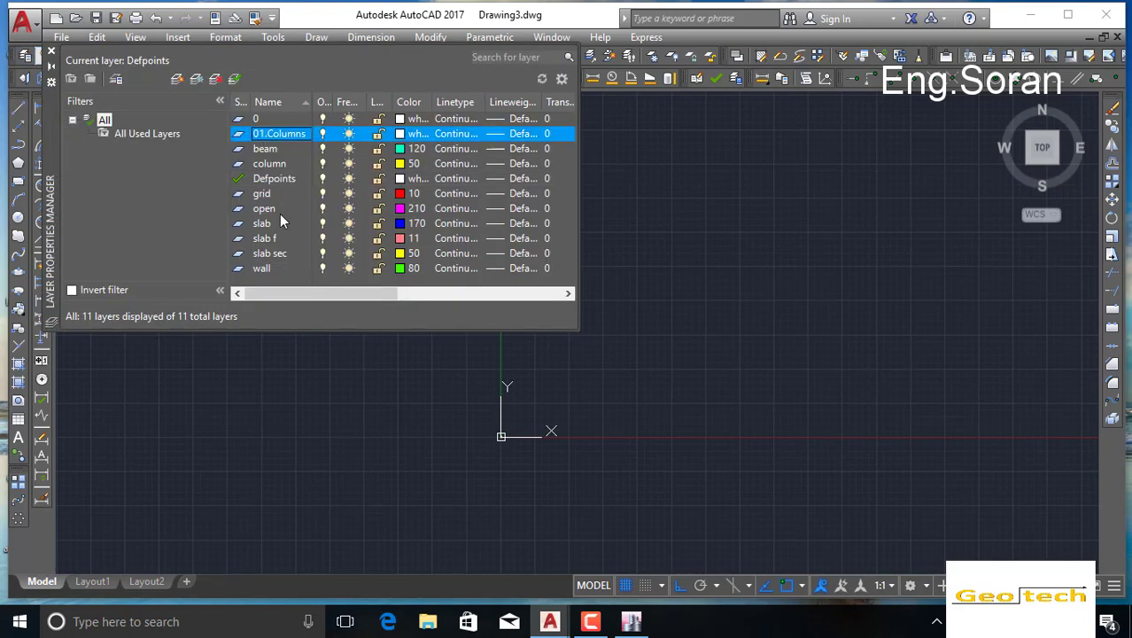
{"action": "left_click", "coordinate": [240, 182]}
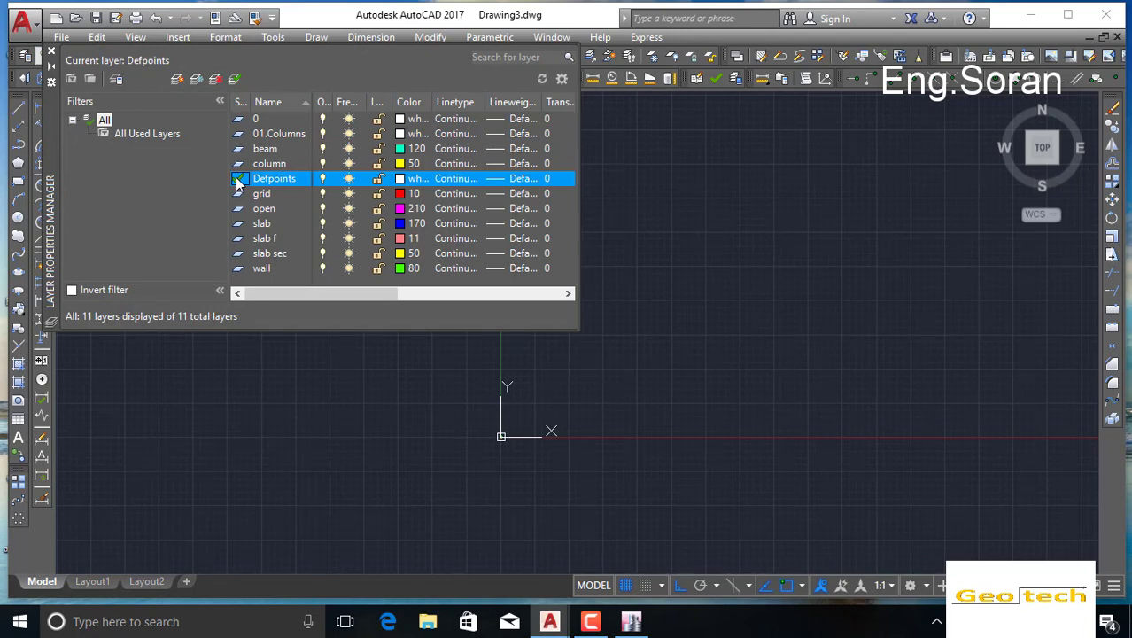
{"action": "left_click", "coordinate": [214, 80]}
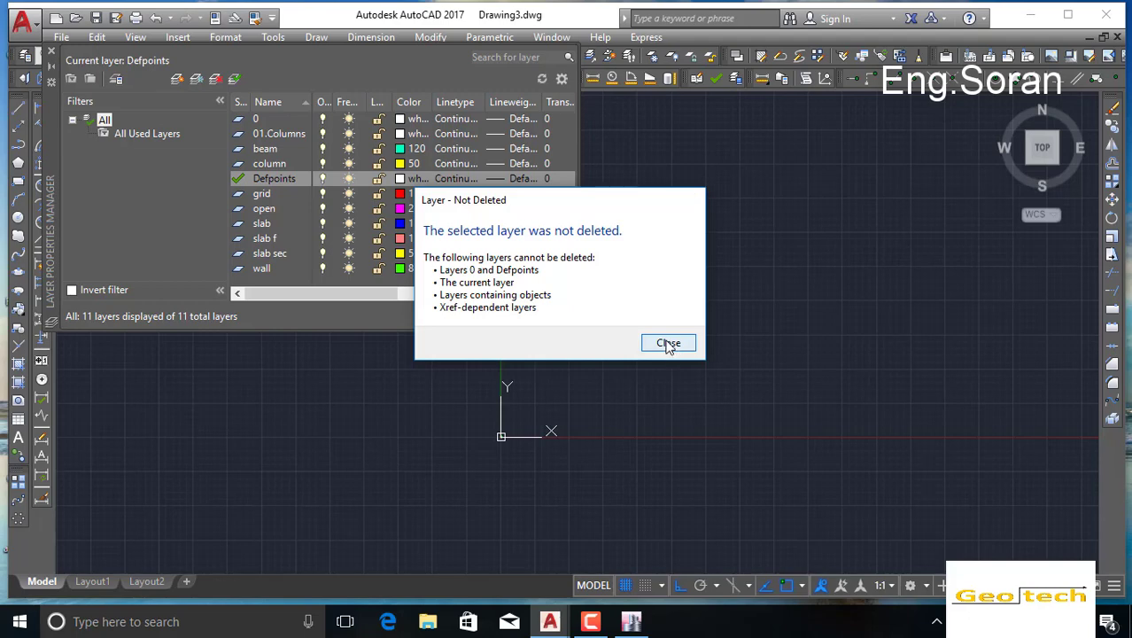
{"action": "left_click", "coordinate": [667, 344]}
{"action": "left_click", "coordinate": [258, 136]}
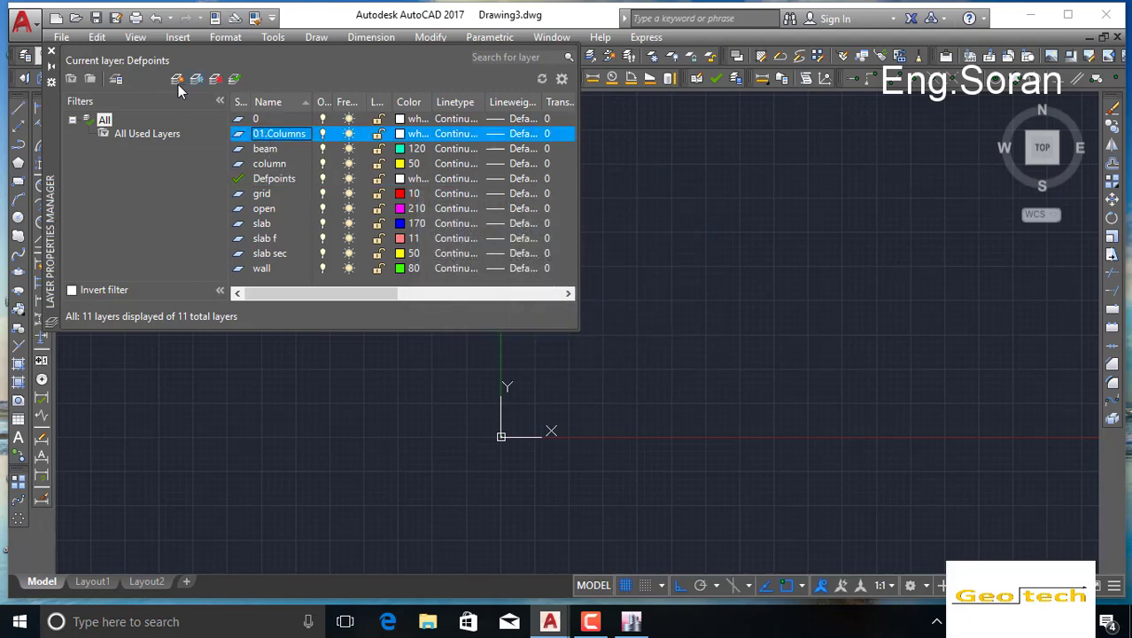
{"action": "left_click", "coordinate": [215, 80]}
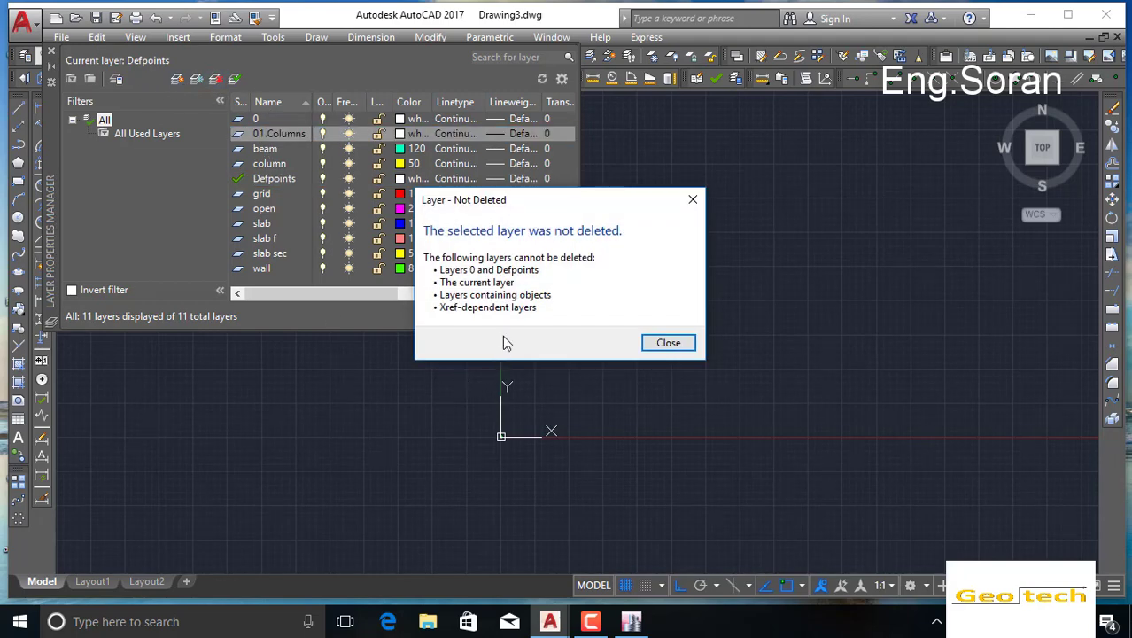
{"action": "left_click", "coordinate": [693, 200]}
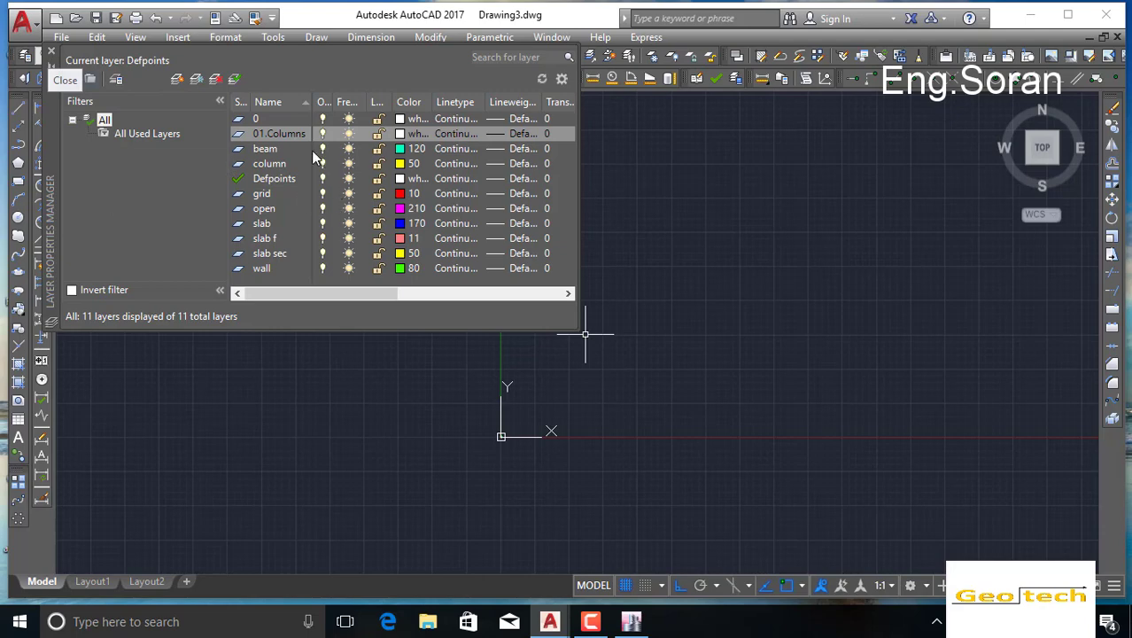
{"action": "left_click", "coordinate": [52, 56]}
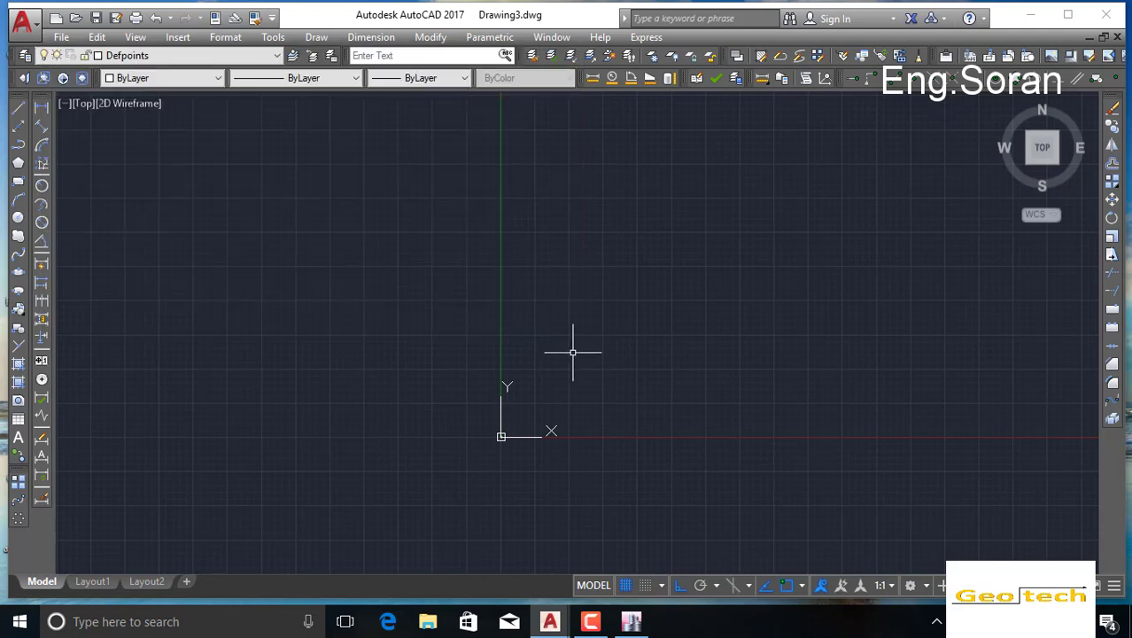
Step: Check the layer states, search model space for the structural drawing and regenerate the whole drawing
{"action": "left_click", "coordinate": [157, 55]}
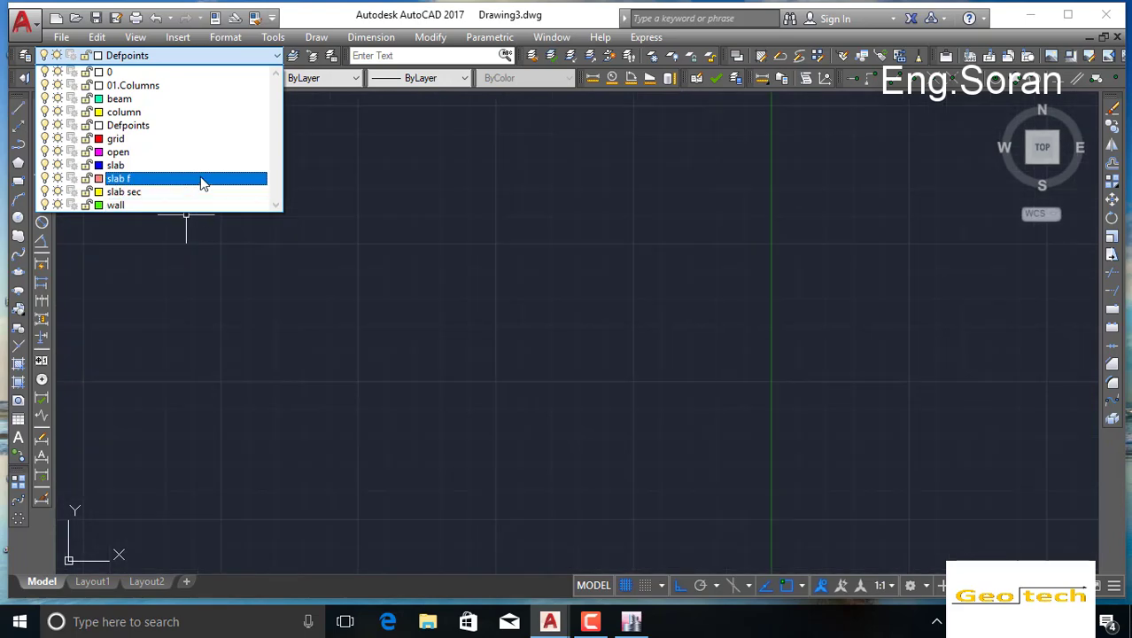
{"action": "left_click", "coordinate": [479, 320]}
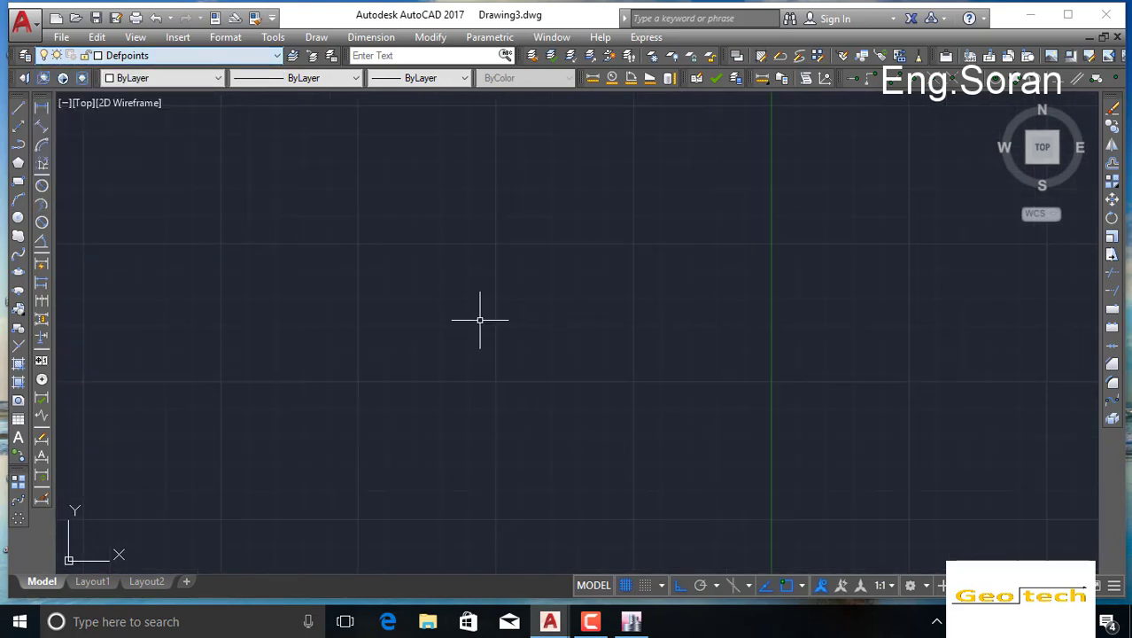
{"action": "scroll", "coordinate": [693, 305], "scroll_direction": "down", "scroll_amount": 8}
{"action": "middle_click_drag", "start_coordinate": [695, 303], "coordinate": [646, 226]}
{"action": "middle_click_drag", "start_coordinate": [662, 337], "coordinate": [559, 453]}
{"action": "scroll", "coordinate": [552, 389], "scroll_direction": "down", "scroll_amount": 3}
{"action": "scroll", "coordinate": [552, 388], "scroll_direction": "down", "scroll_amount": 8}
{"action": "middle_click_drag", "start_coordinate": [570, 345], "coordinate": [386, 613]}
{"action": "left_click", "coordinate": [136, 36]}
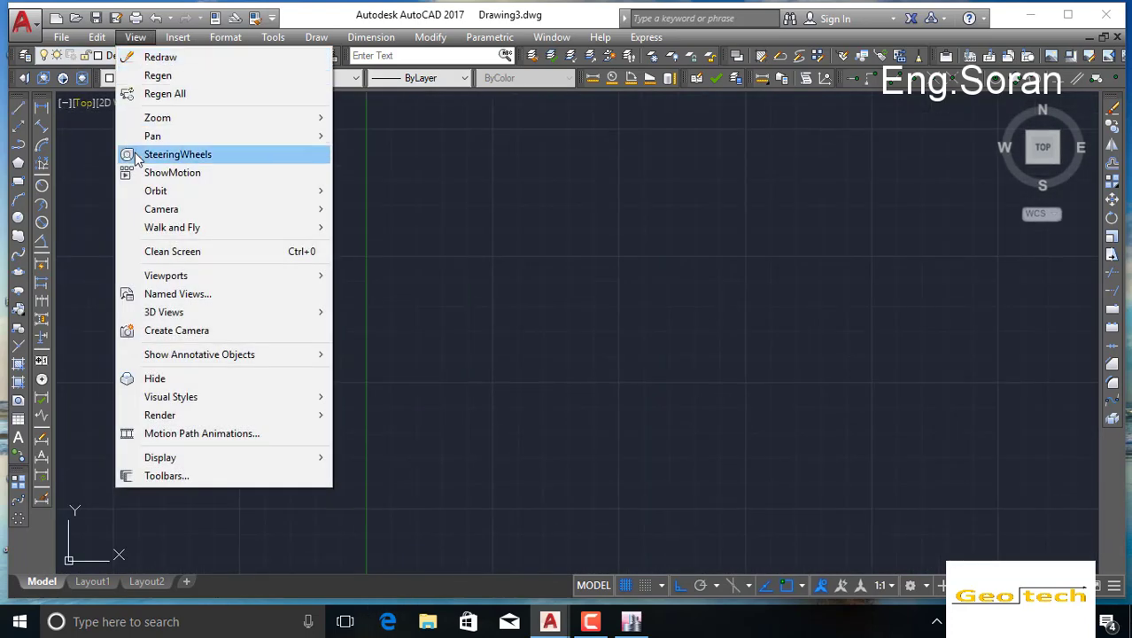
{"action": "left_click", "coordinate": [132, 94]}
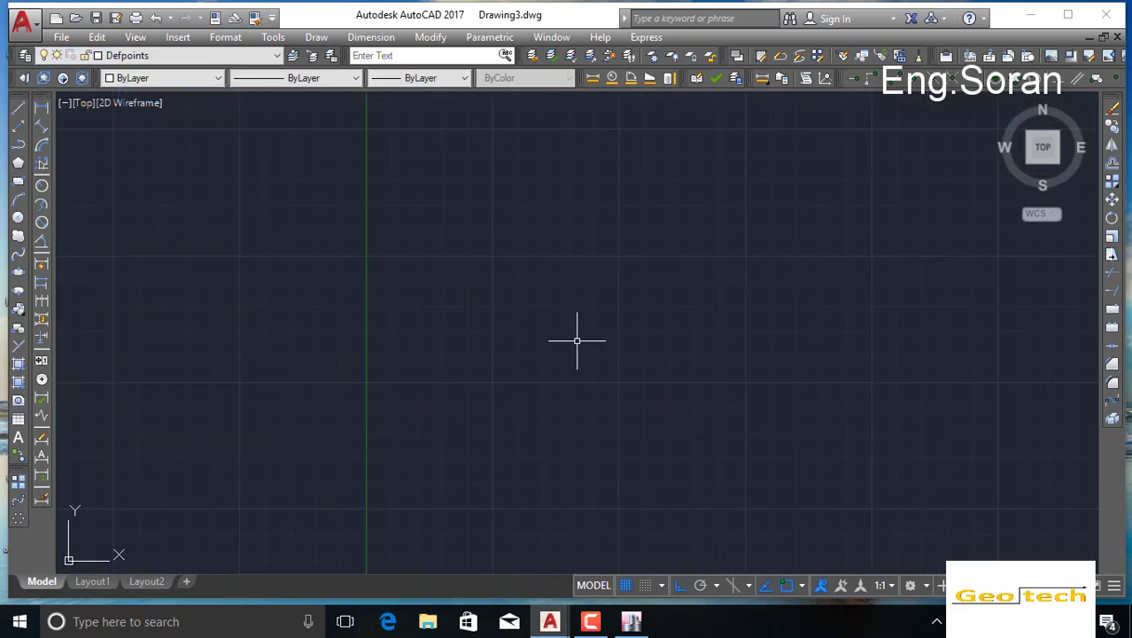
{"action": "left_click", "coordinate": [217, 57]}
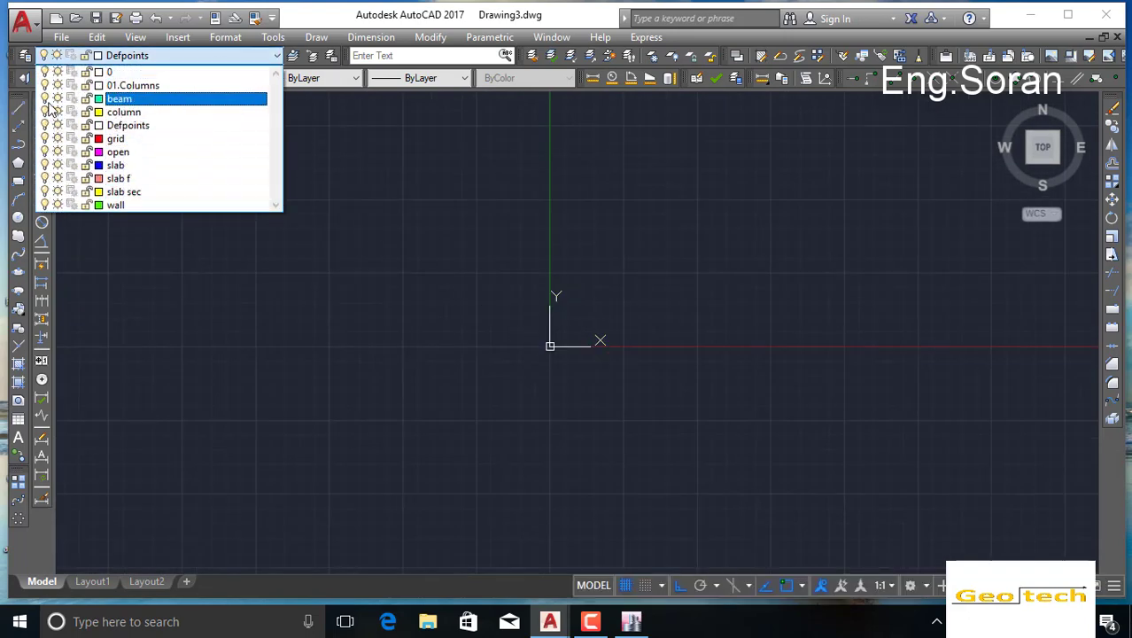
{"action": "left_click", "coordinate": [270, 283]}
Step: Undo the recent erase and layer changes, and turn the structural layers back on, including wall
{"action": "key", "text": "ctrl+z"}
{"action": "key", "text": "ctrl+z"}
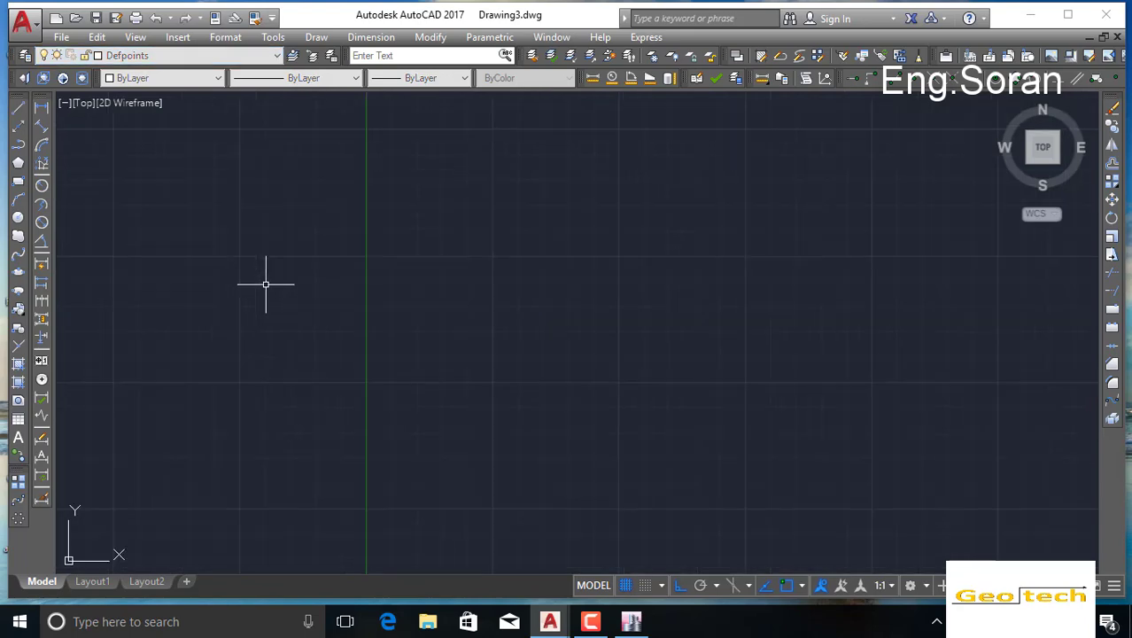
{"action": "key", "text": "ctrl+z"}
{"action": "key", "text": "ctrl+z"}
{"action": "key", "text": "ctrl+z"}
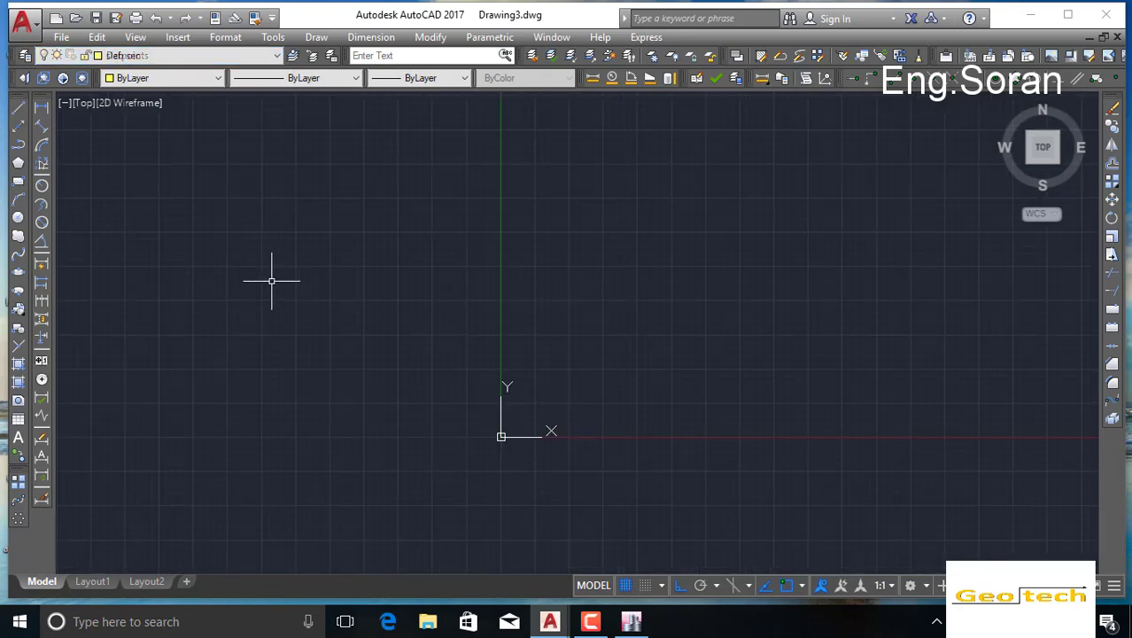
{"action": "left_click", "coordinate": [115, 56]}
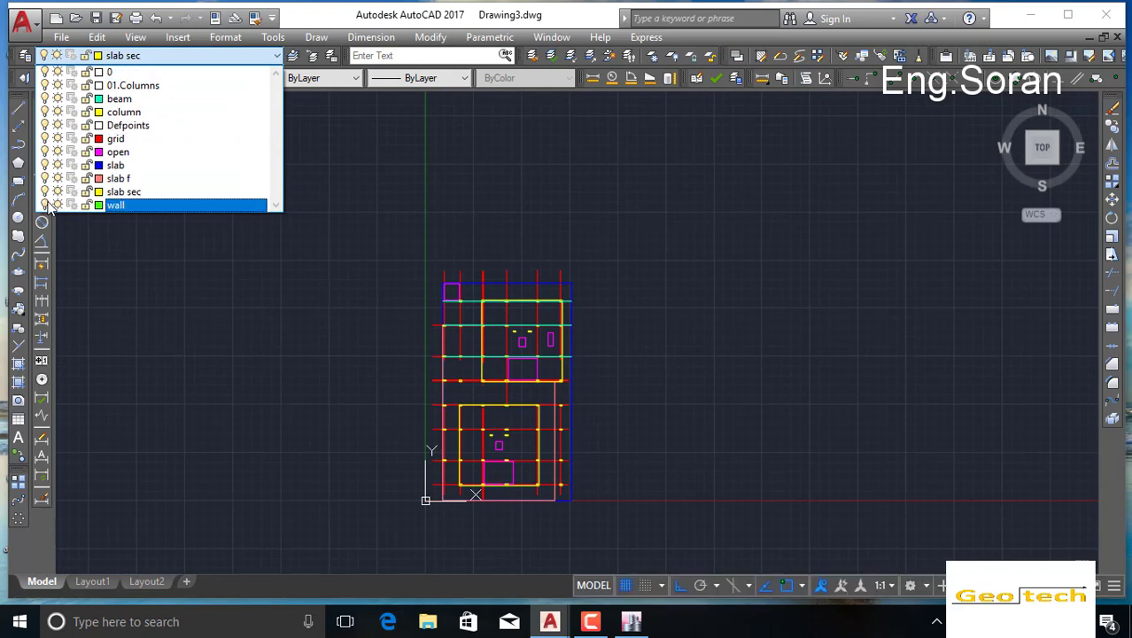
{"action": "left_click", "coordinate": [255, 284]}
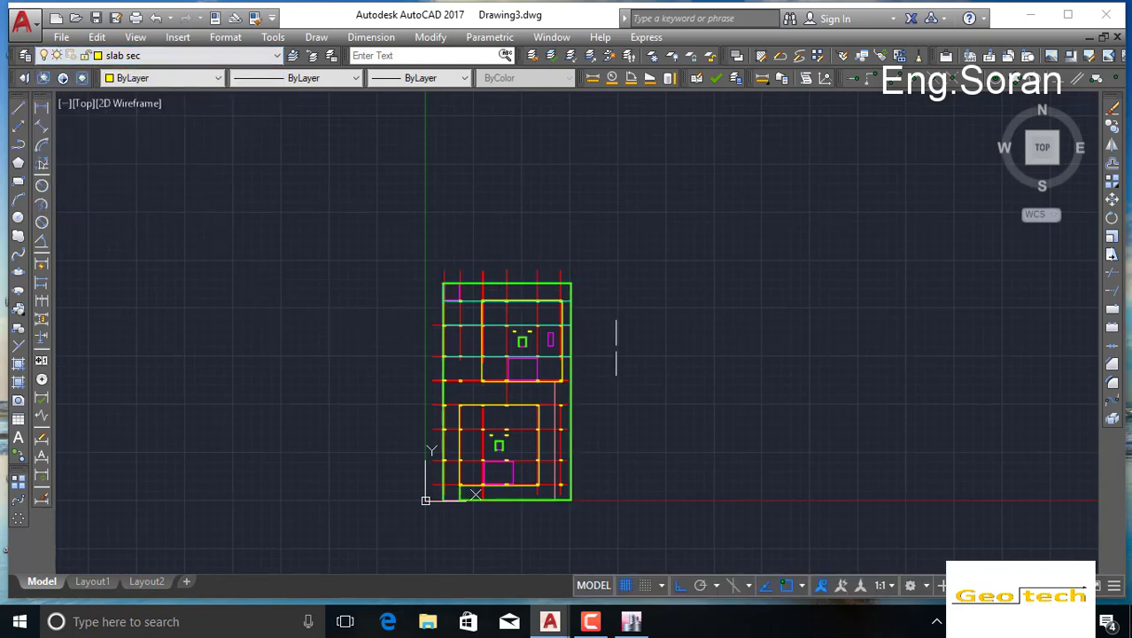
Step: Examine the restored walls, columns, beams and slab outlines across the floor plan
{"action": "middle_click_drag", "start_coordinate": [575, 328], "coordinate": [483, 260]}
{"action": "left_click", "coordinate": [526, 152]}
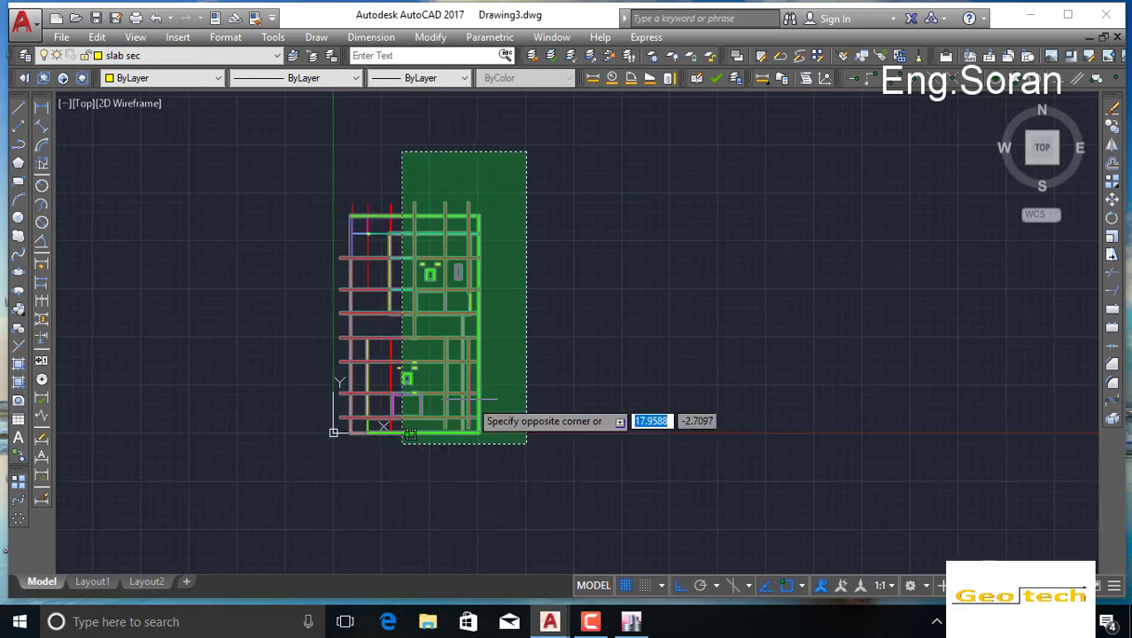
{"action": "left_click", "coordinate": [696, 320]}
{"action": "scroll", "coordinate": [398, 264], "scroll_direction": "up", "scroll_amount": 6}
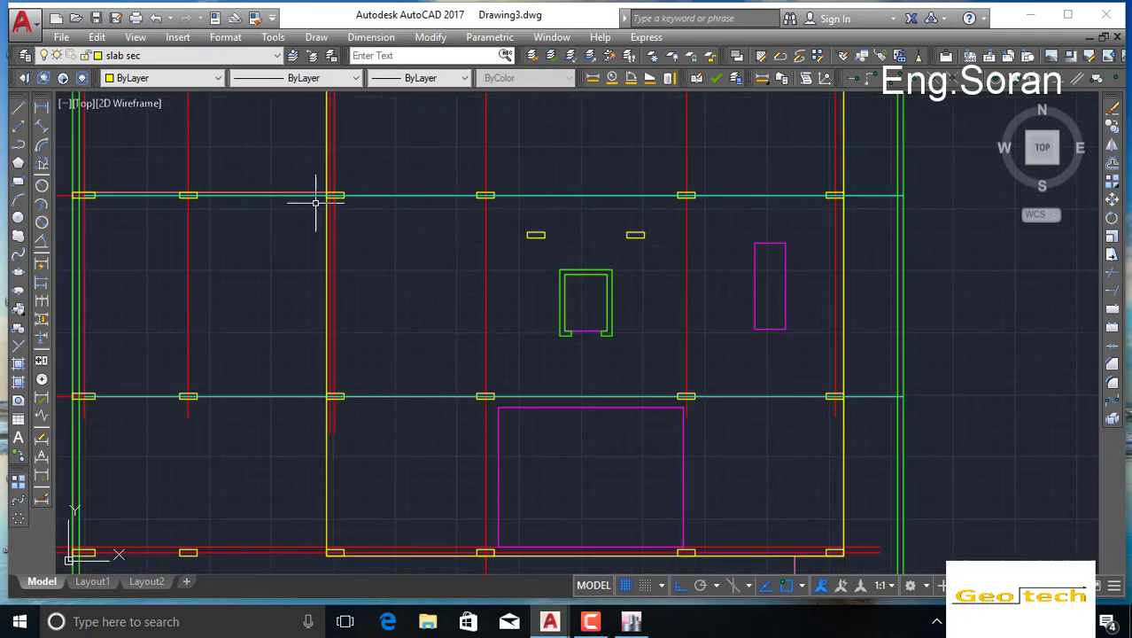
{"action": "scroll", "coordinate": [405, 433], "scroll_direction": "down", "scroll_amount": 3}
{"action": "middle_click_drag", "start_coordinate": [429, 455], "coordinate": [412, 261]}
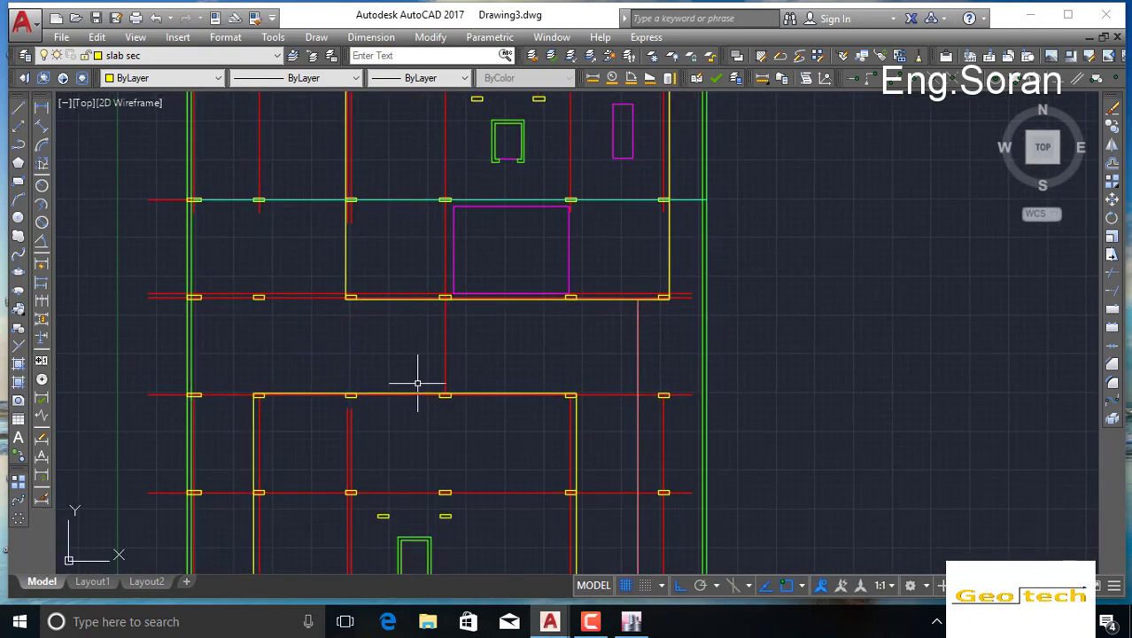
{"action": "middle_click_drag", "start_coordinate": [310, 325], "coordinate": [327, 268]}
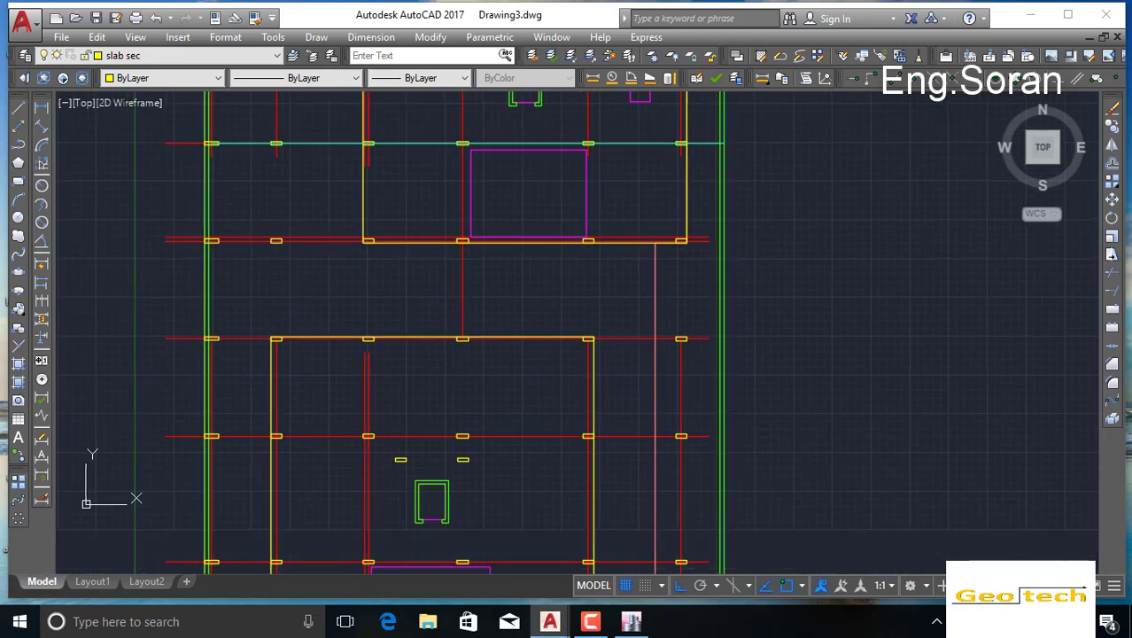
Step: Inspect the vertical grid lines that break off between the upper and lower slab section outlines
{"action": "left_click", "coordinate": [274, 155]}
{"action": "middle_click_drag", "start_coordinate": [373, 367], "coordinate": [366, 320]}
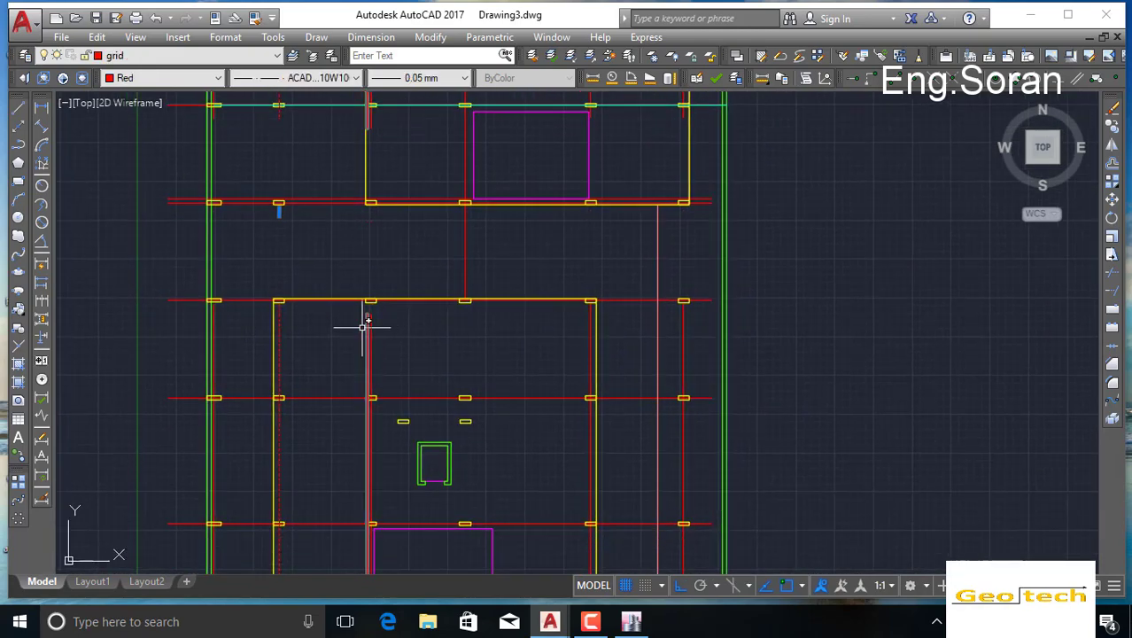
{"action": "scroll", "coordinate": [468, 346], "scroll_direction": "up", "scroll_amount": 5}
{"action": "key", "text": "Escape"}
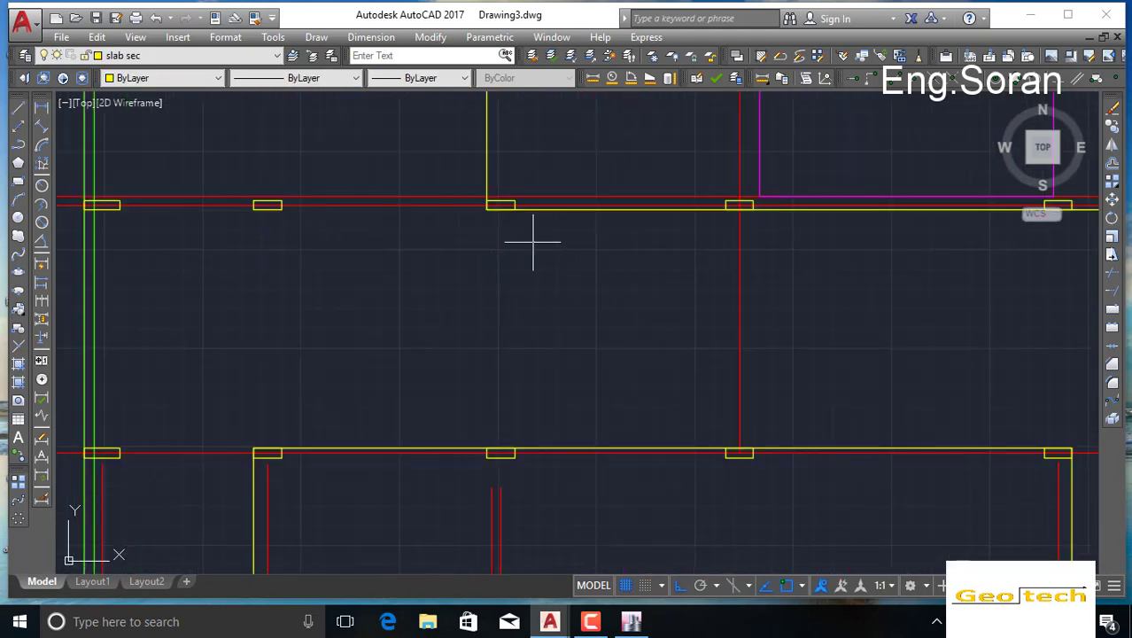
{"action": "left_click", "coordinate": [532, 243]}
{"action": "left_click", "coordinate": [445, 296]}
{"action": "scroll", "coordinate": [738, 328], "scroll_direction": "down", "scroll_amount": 2}
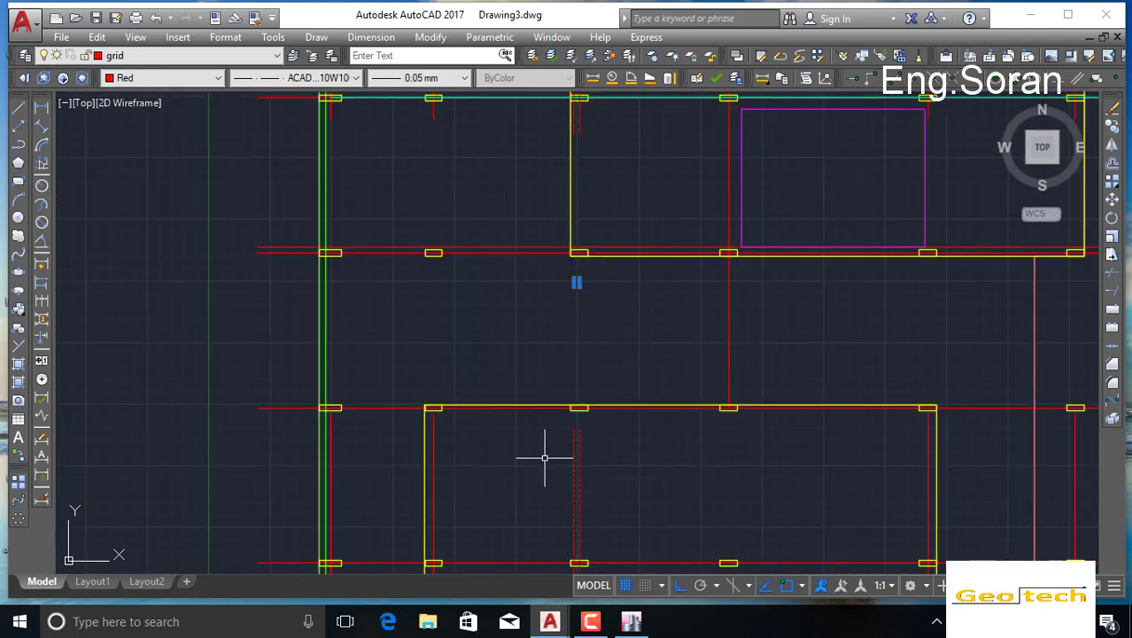
{"action": "key", "text": "Escape"}
Step: Select all vertical and horizontal grid lines across the plan and set their linetype to ByLayer
{"action": "scroll", "coordinate": [457, 271], "scroll_direction": "down", "scroll_amount": 4}
{"action": "scroll", "coordinate": [604, 187], "scroll_direction": "up", "scroll_amount": 2}
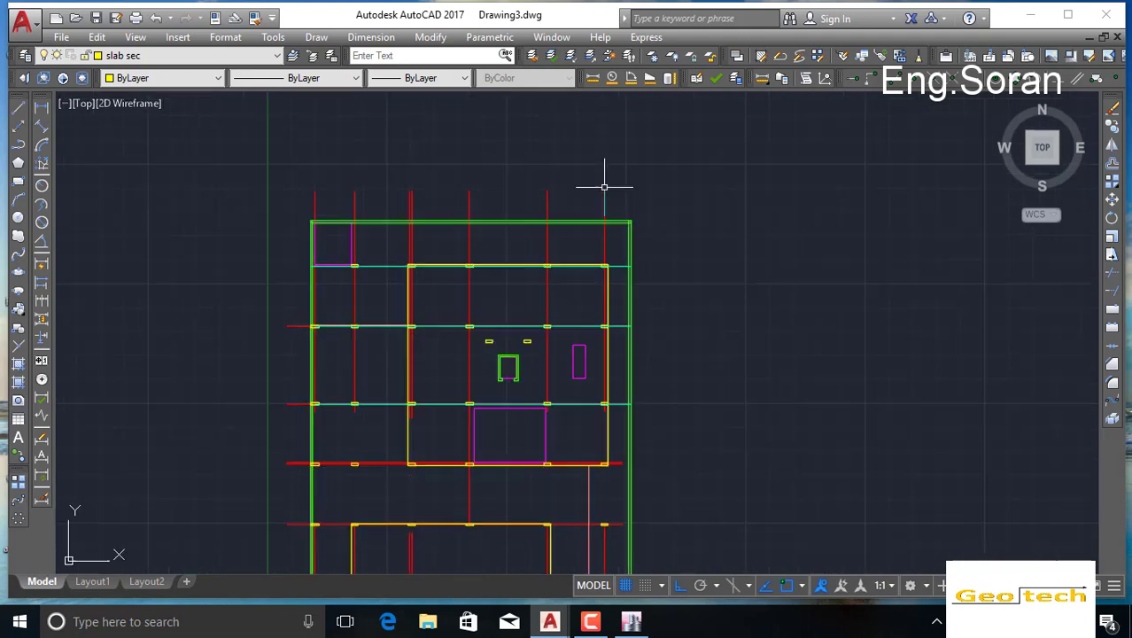
{"action": "scroll", "coordinate": [604, 187], "scroll_direction": "up", "scroll_amount": 2}
{"action": "left_click", "coordinate": [672, 171]}
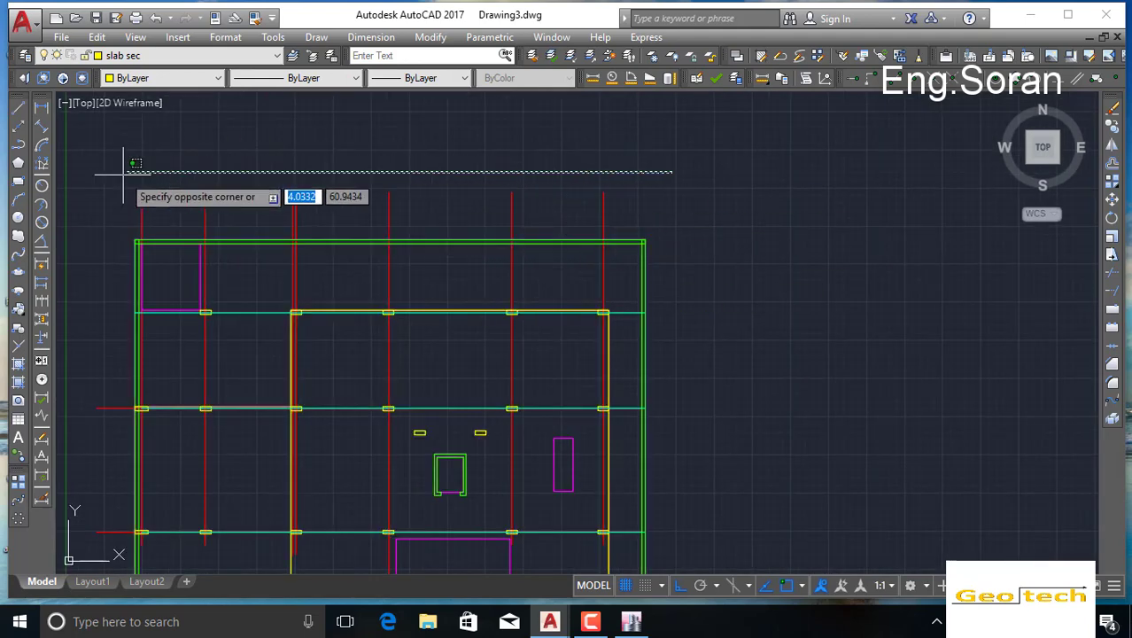
{"action": "left_click", "coordinate": [106, 207]}
{"action": "middle_click_drag", "start_coordinate": [213, 263], "coordinate": [401, 111]}
{"action": "left_click", "coordinate": [319, 209]}
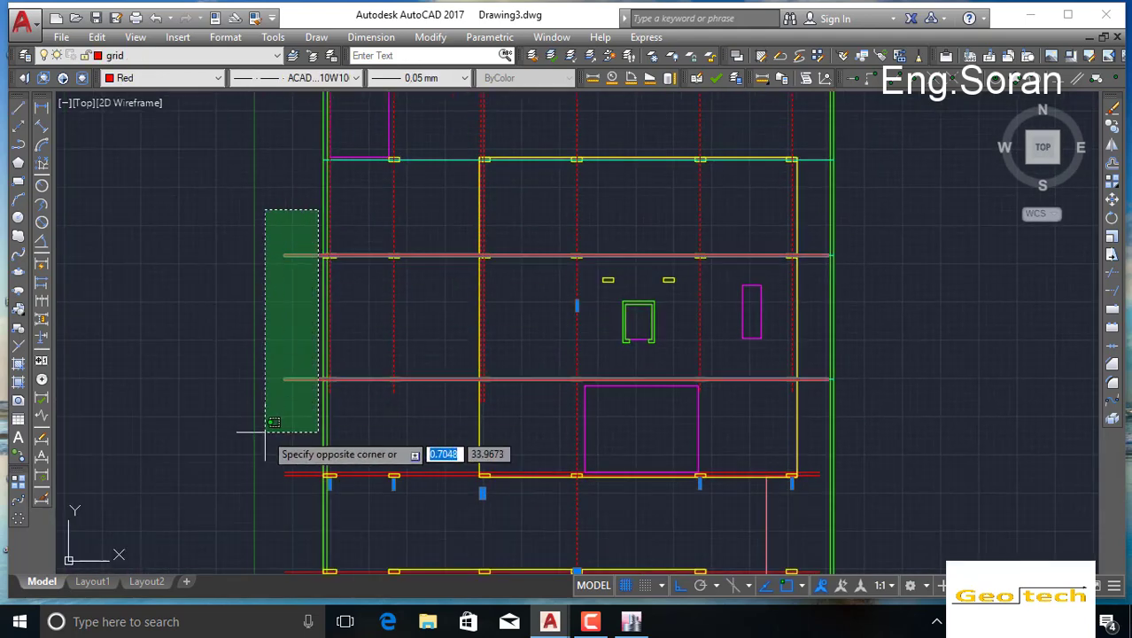
{"action": "middle_click_drag", "start_coordinate": [258, 534], "coordinate": [307, 105]}
{"action": "left_click", "coordinate": [324, 462]}
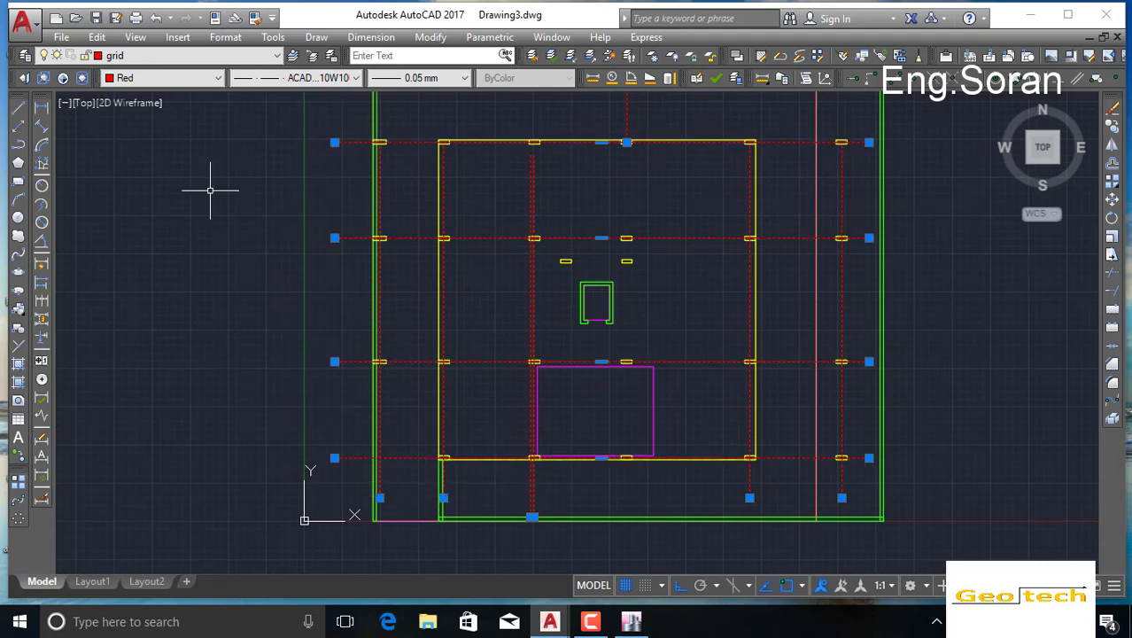
{"action": "left_click", "coordinate": [286, 78]}
{"action": "left_click", "coordinate": [306, 92]}
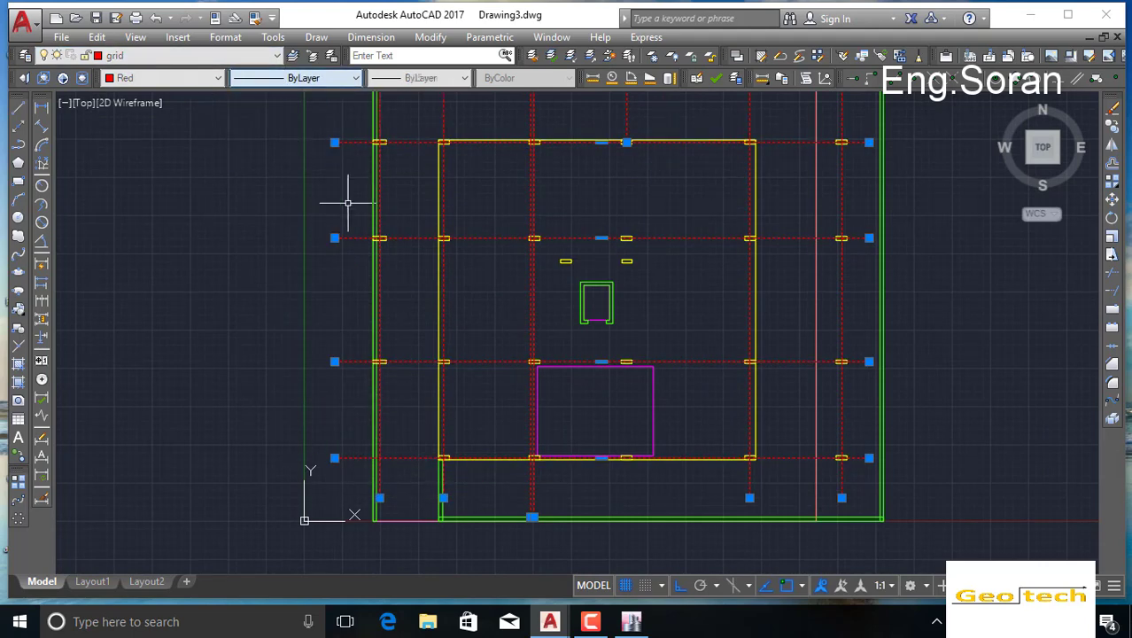
{"action": "key", "text": "Escape"}
Step: Extend the interrupted middle vertical grid line through the lower slab section down to the bottom outer wall
{"action": "mouse_move", "coordinate": [659, 328]}
{"action": "middle_mouse_down"}
{"action": "mouse_move", "coordinate": [571, 392]}
{"action": "mouse_move", "coordinate": [640, 375]}
{"action": "middle_mouse_up"}
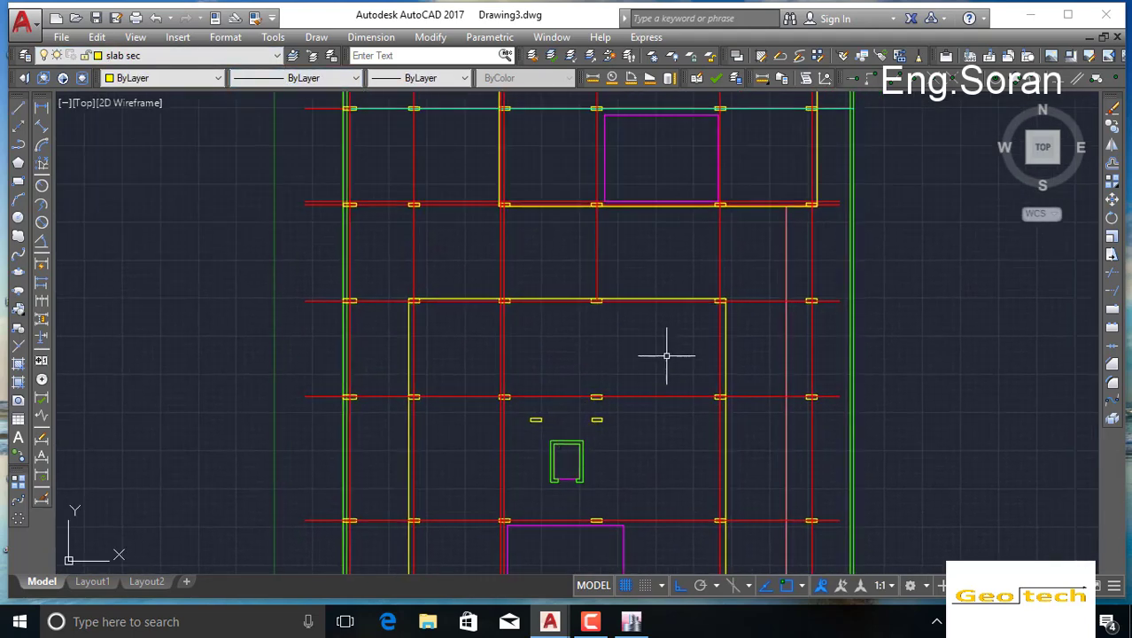
{"action": "left_click", "coordinate": [595, 250]}
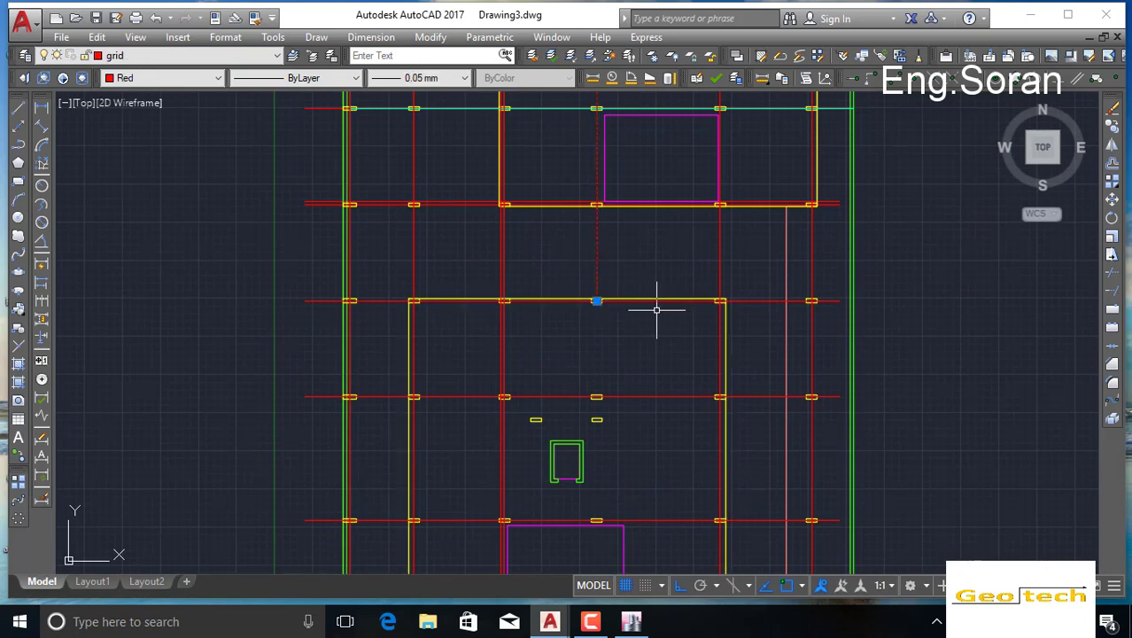
{"action": "key", "text": "Escape"}
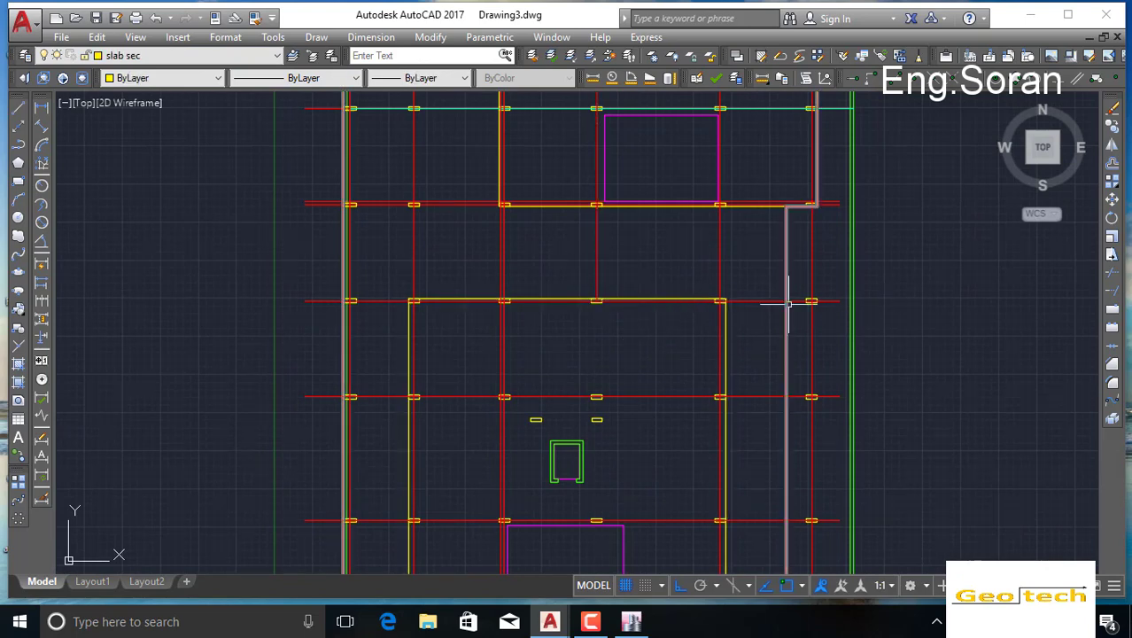
{"action": "left_click", "coordinate": [1106, 299]}
{"action": "key", "text": "Return"}
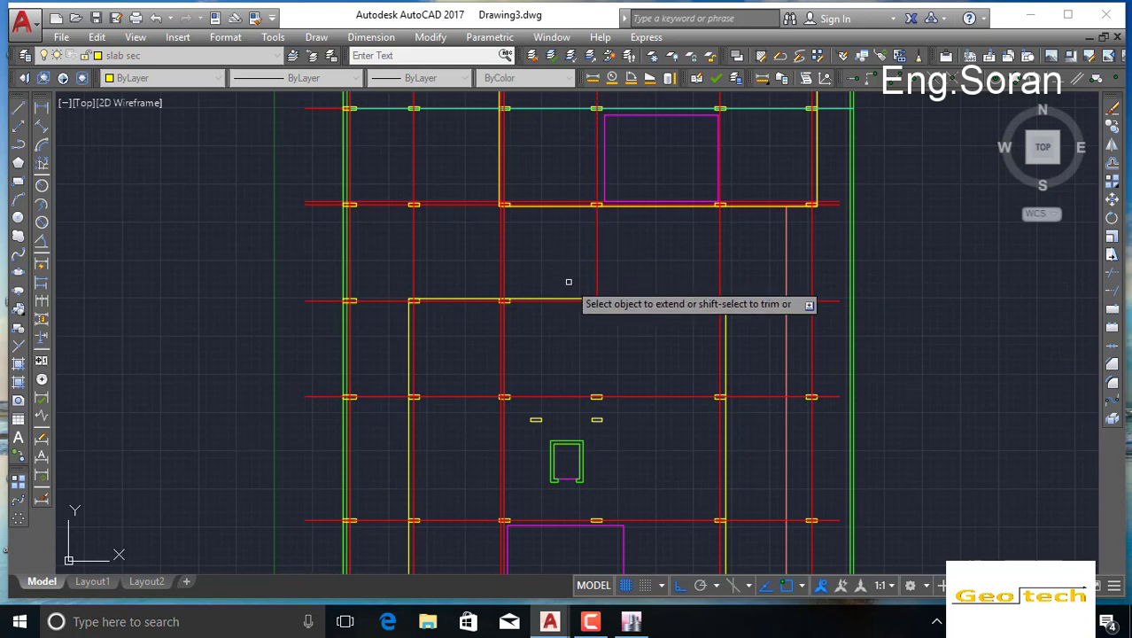
{"action": "left_click", "coordinate": [608, 253]}
{"action": "left_click", "coordinate": [586, 264]}
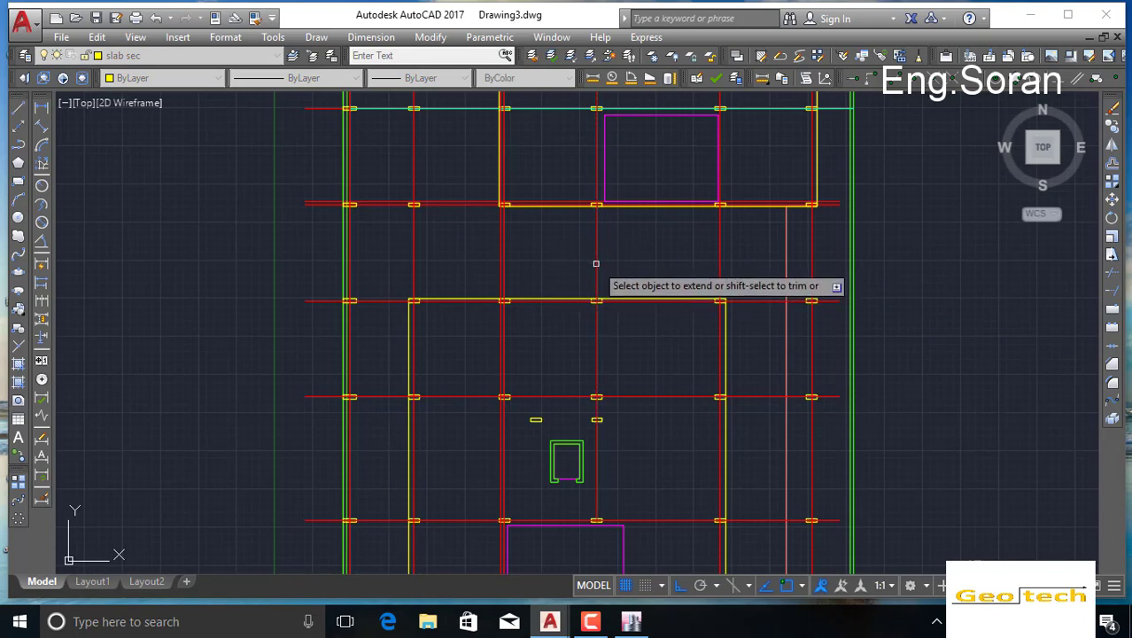
{"action": "left_click", "coordinate": [596, 301]}
{"action": "middle_click_drag", "start_coordinate": [641, 508], "coordinate": [591, 278]}
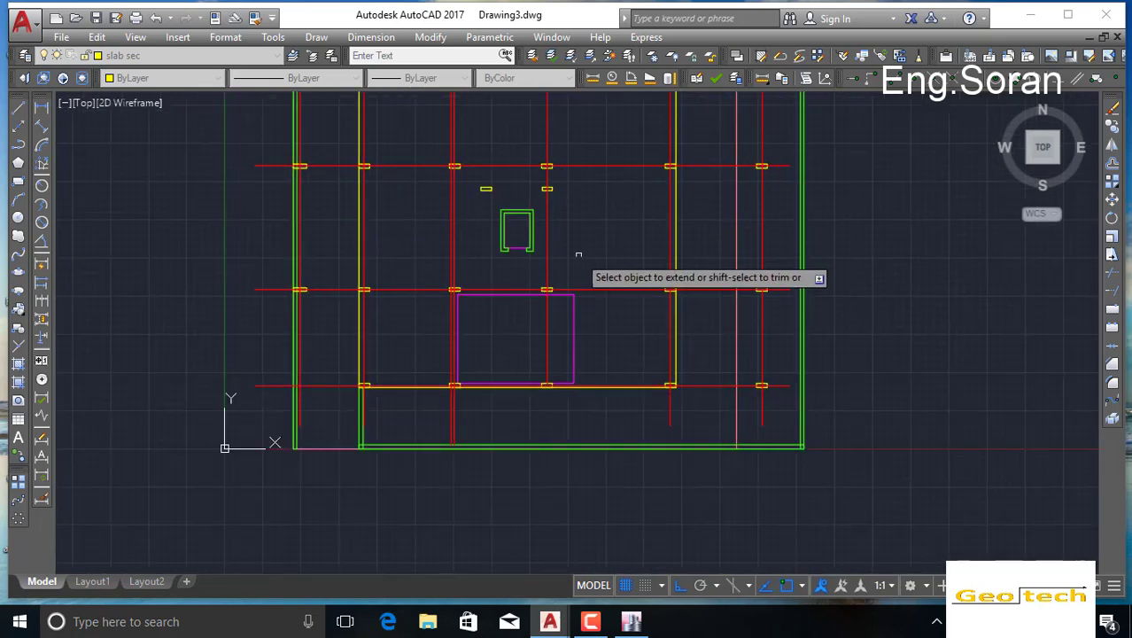
{"action": "left_click", "coordinate": [550, 335]}
{"action": "left_click", "coordinate": [548, 348]}
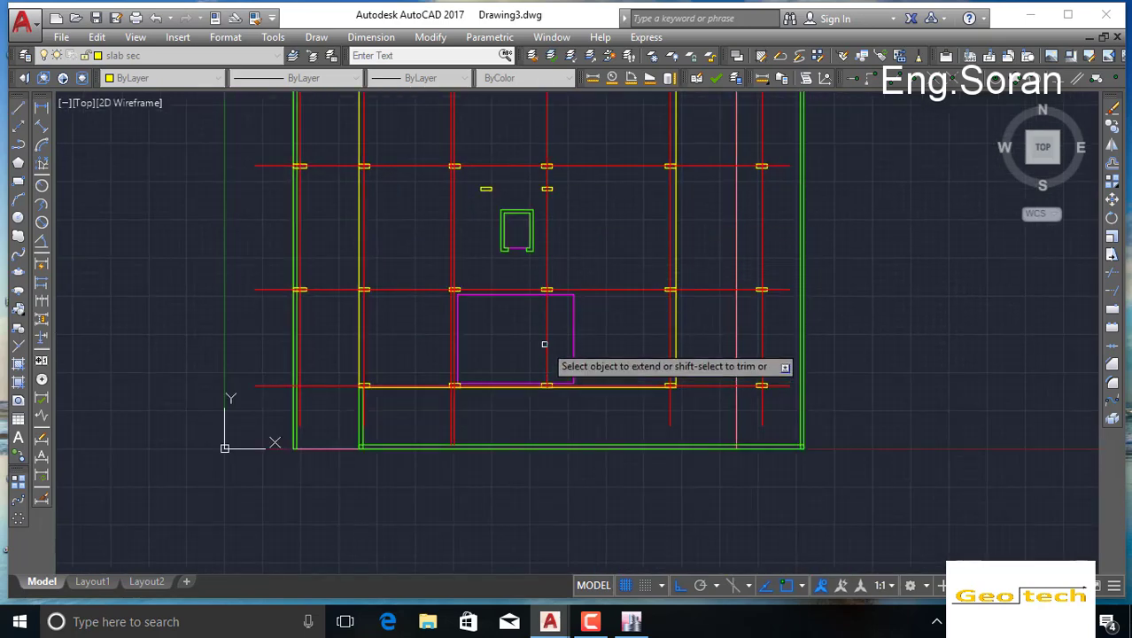
{"action": "left_click", "coordinate": [544, 343]}
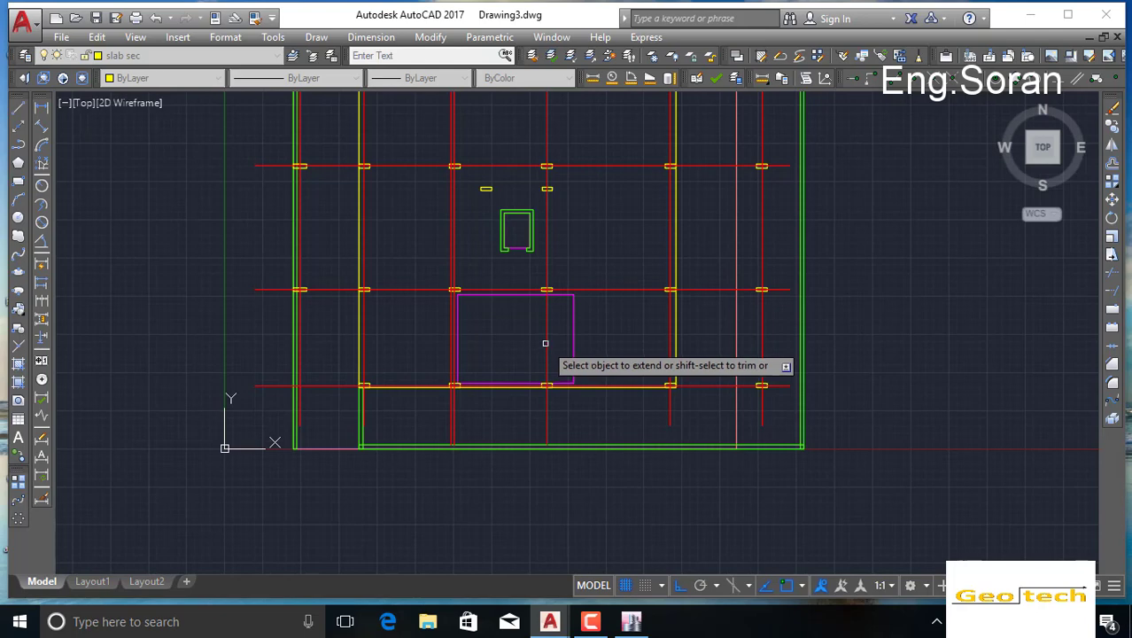
Step: Extend the remaining short vertical grid lines down to the bottom outer wall
{"action": "left_click", "coordinate": [672, 407]}
{"action": "scroll", "coordinate": [761, 283], "scroll_direction": "down", "scroll_amount": 2}
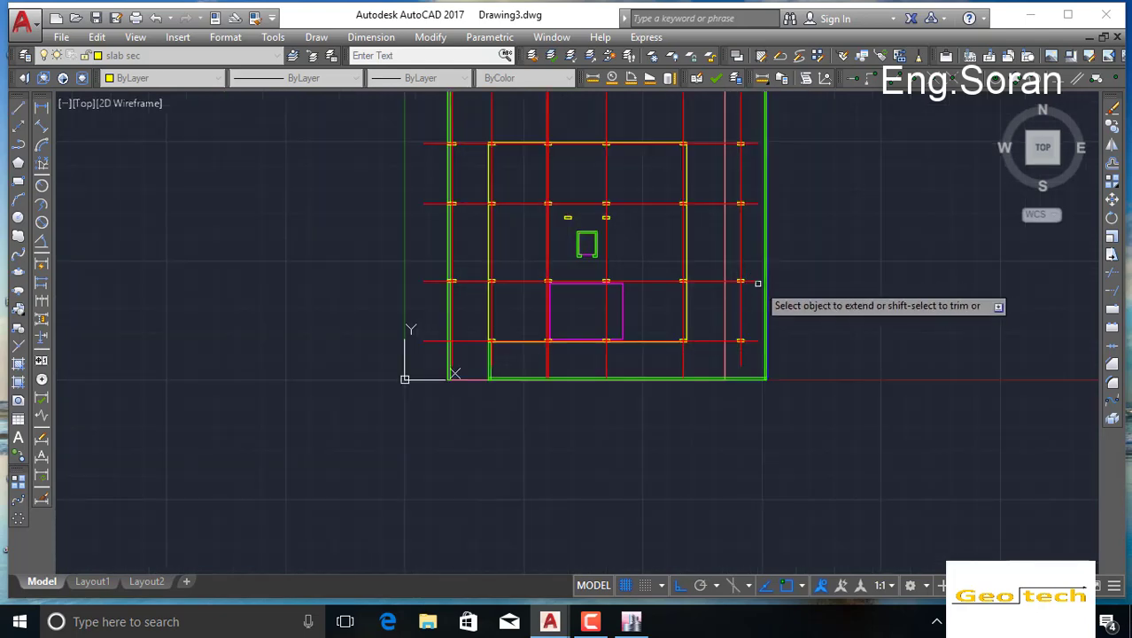
{"action": "left_click", "coordinate": [742, 346]}
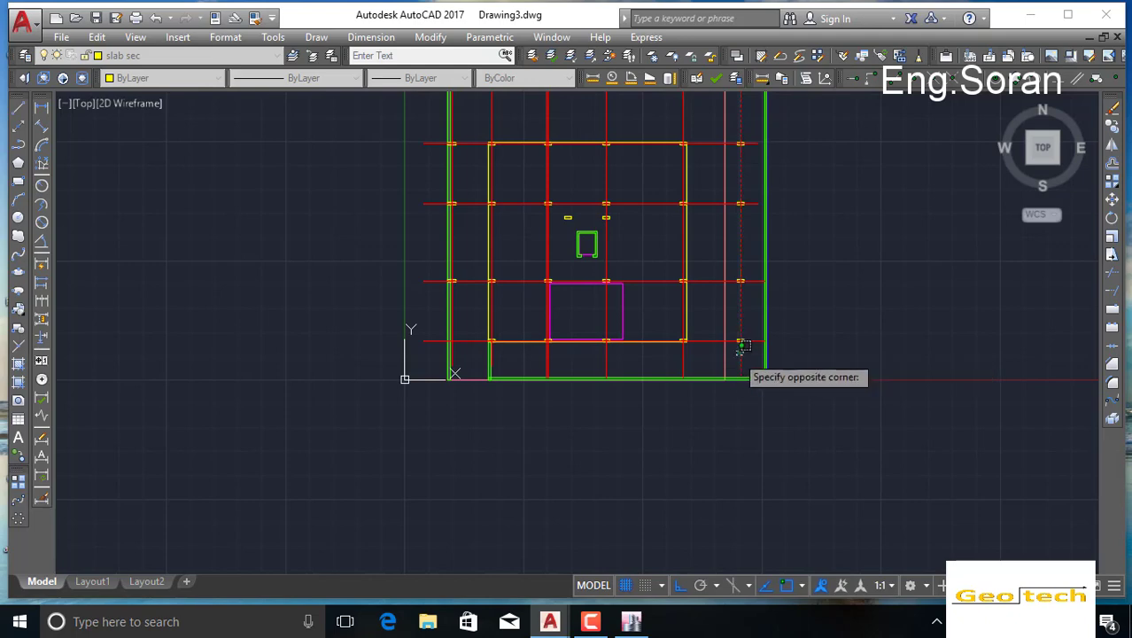
{"action": "left_click", "coordinate": [740, 317]}
Step: Extend the ends of the horizontal grid lines between and below the slab sections to the right-hand outer wall
{"action": "middle_click_drag", "start_coordinate": [740, 209], "coordinate": [742, 277]}
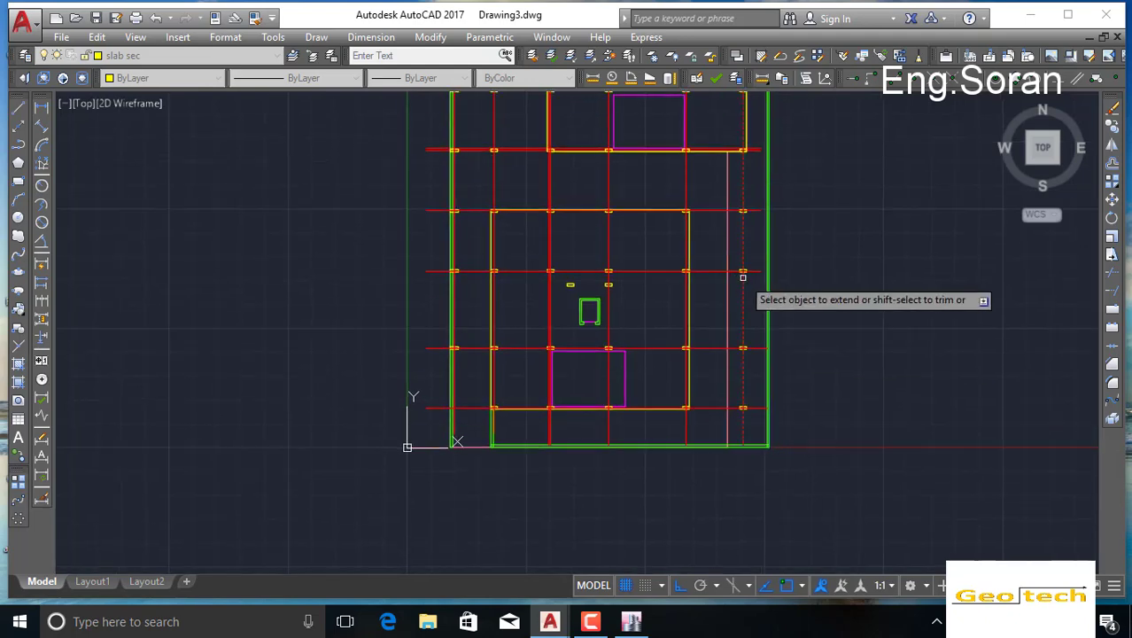
{"action": "middle_click_drag", "start_coordinate": [750, 152], "coordinate": [742, 228]}
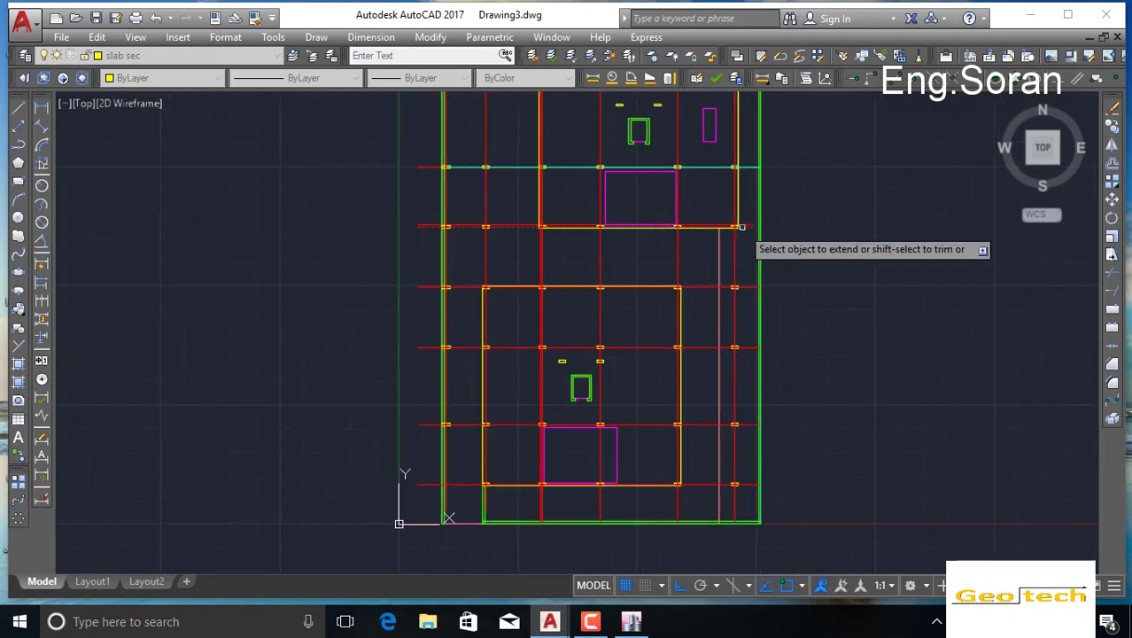
{"action": "scroll", "coordinate": [742, 228], "scroll_direction": "up", "scroll_amount": 2}
{"action": "left_click", "coordinate": [732, 222]}
{"action": "left_click", "coordinate": [738, 147]}
{"action": "middle_click_drag", "start_coordinate": [738, 153], "coordinate": [739, 264]}
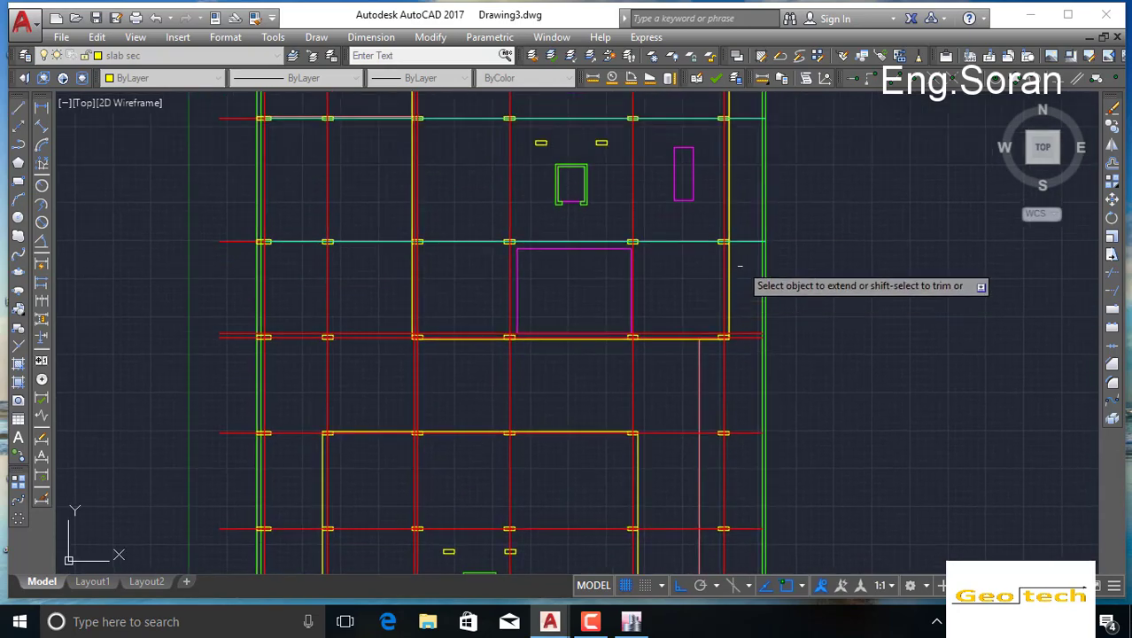
{"action": "middle_click_drag", "start_coordinate": [722, 114], "coordinate": [719, 267]}
{"action": "middle_click_drag", "start_coordinate": [500, 310], "coordinate": [520, 252]}
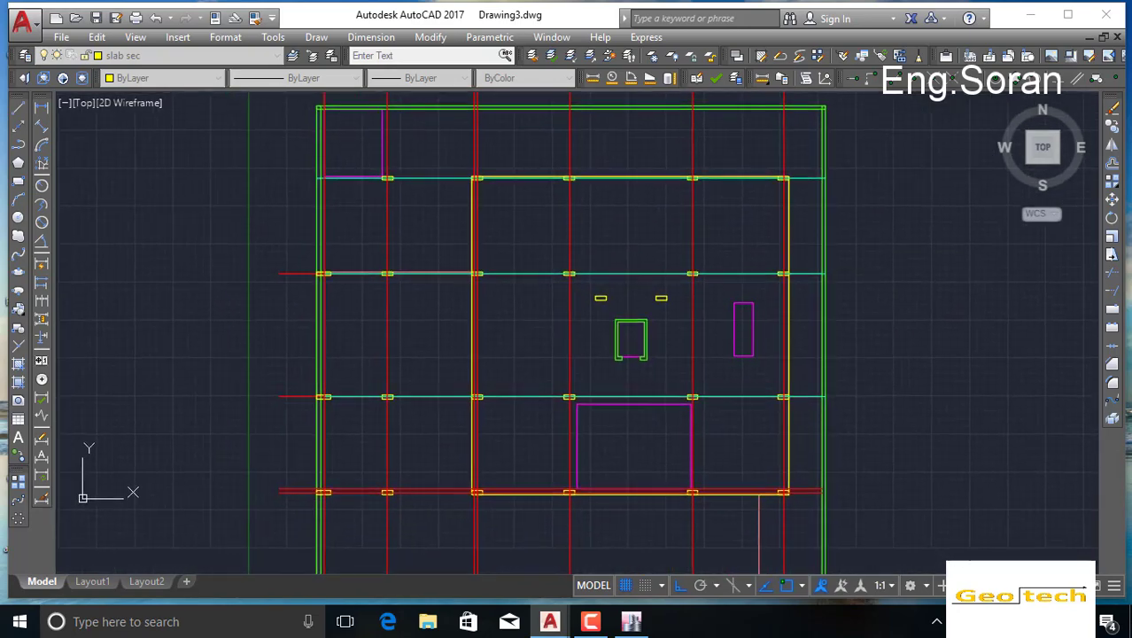
{"action": "middle_click_drag", "start_coordinate": [582, 430], "coordinate": [572, 286]}
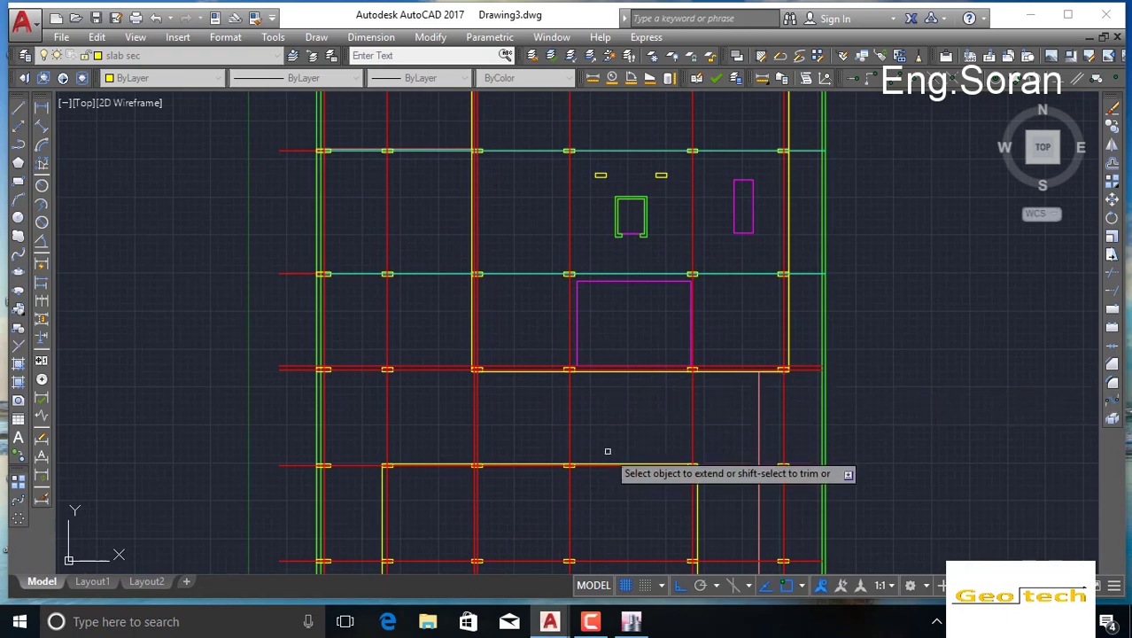
{"action": "middle_click_drag", "start_coordinate": [607, 451], "coordinate": [604, 505]}
{"action": "key", "text": "Escape"}
{"action": "scroll", "coordinate": [613, 231], "scroll_direction": "up", "scroll_amount": 4}
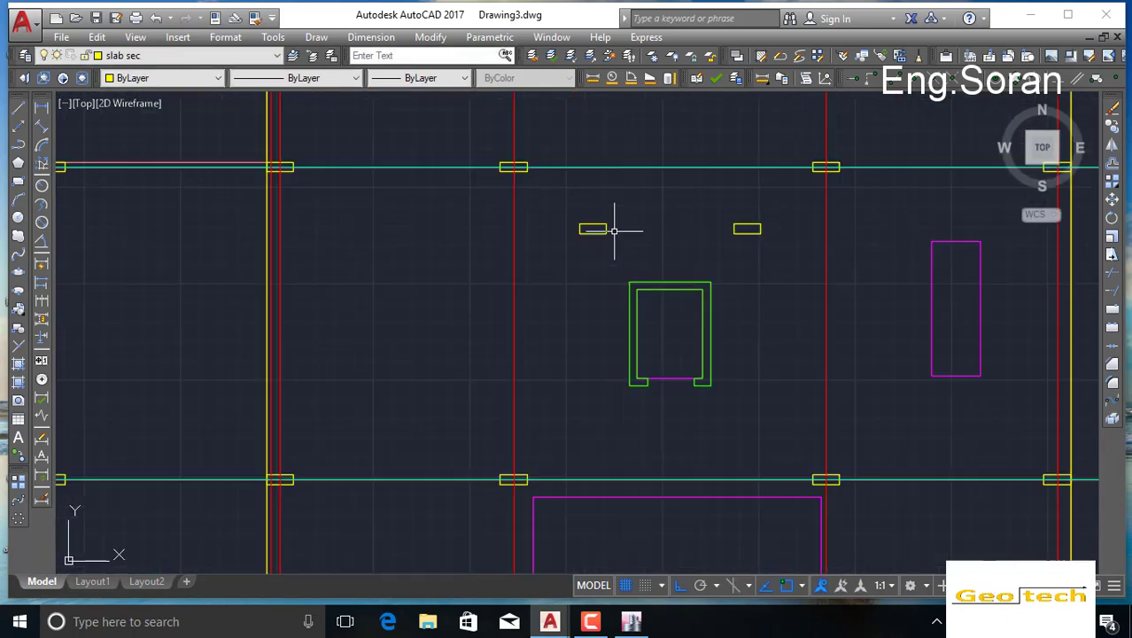
{"action": "scroll", "coordinate": [614, 231], "scroll_direction": "up", "scroll_amount": 2}
{"action": "left_click", "coordinate": [16, 127]}
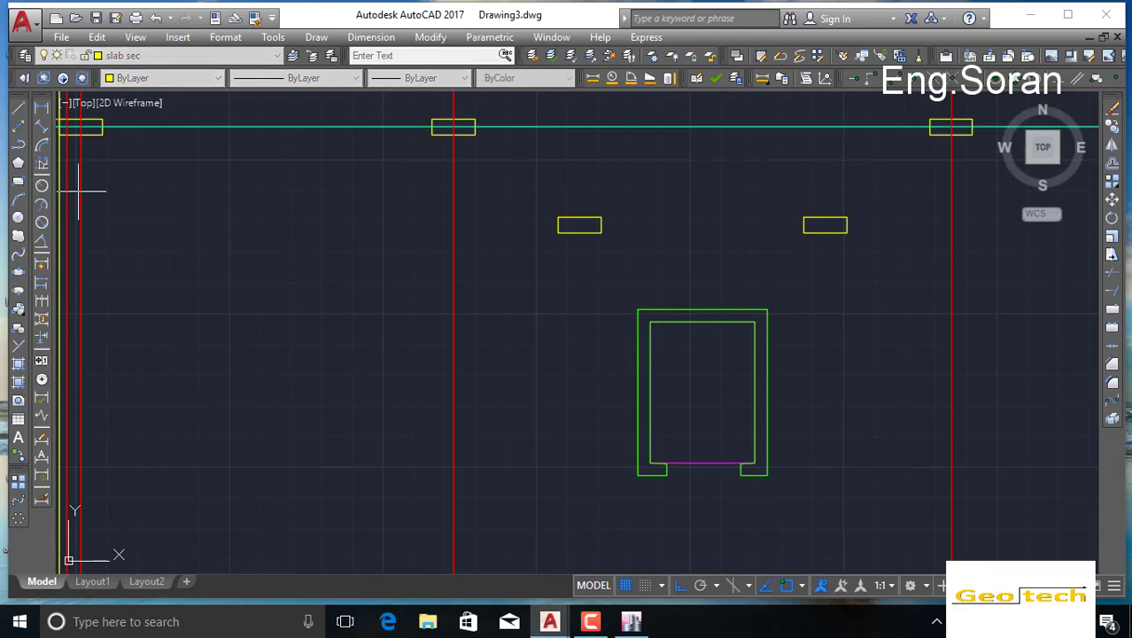
{"action": "scroll", "coordinate": [500, 258], "scroll_direction": "down", "scroll_amount": 6}
{"action": "key", "text": "Escape"}
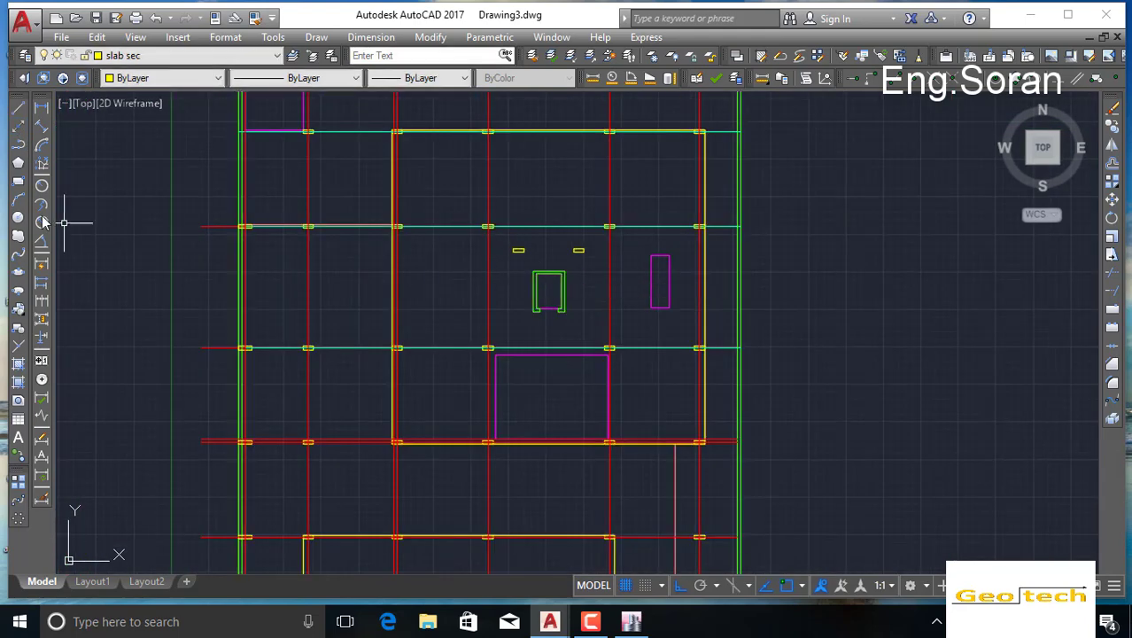
{"action": "left_click", "coordinate": [19, 108]}
{"action": "key", "text": "Escape"}
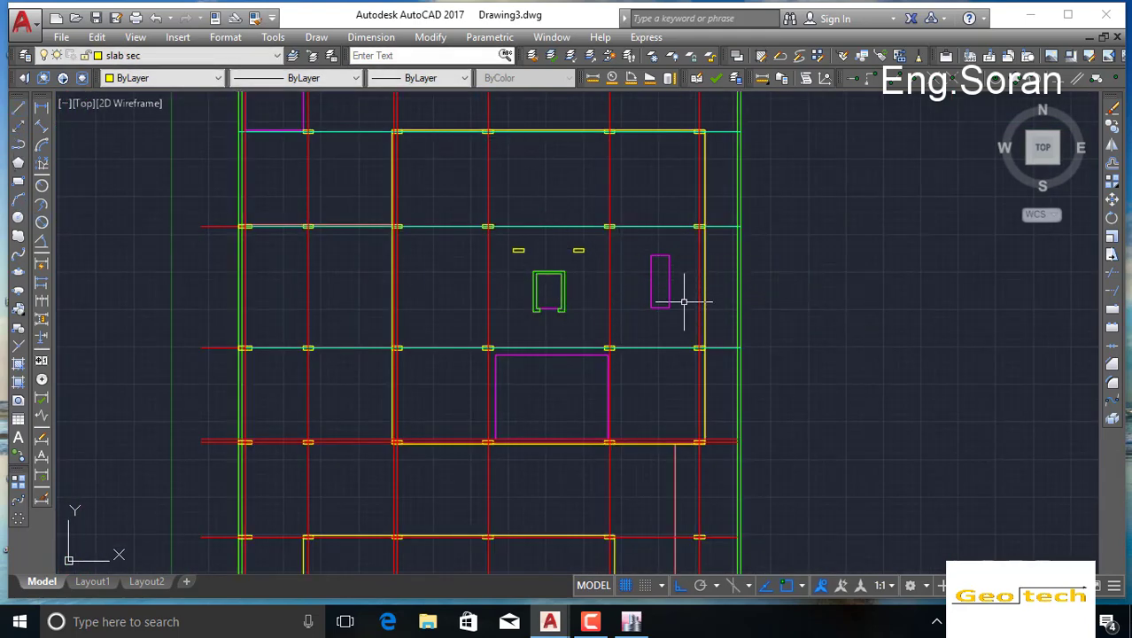
Step: Copy the horizontal grid line near the upper slab section's bottom edge up to the centre of the two small columns above the shaft
{"action": "scroll", "coordinate": [414, 436], "scroll_direction": "up", "scroll_amount": 6}
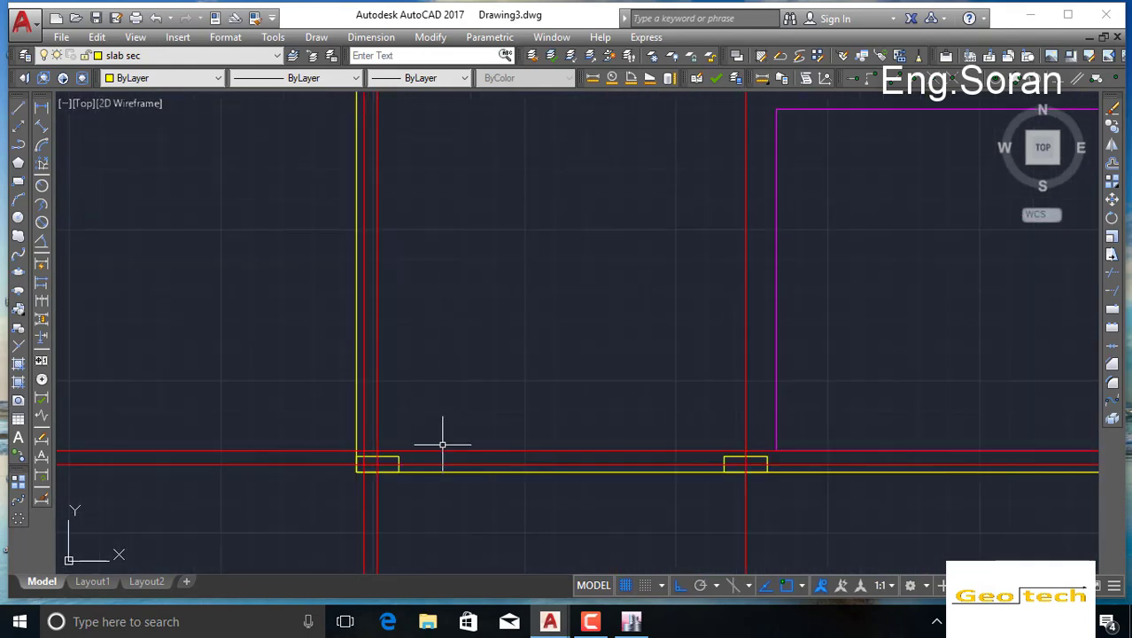
{"action": "left_click", "coordinate": [482, 452]}
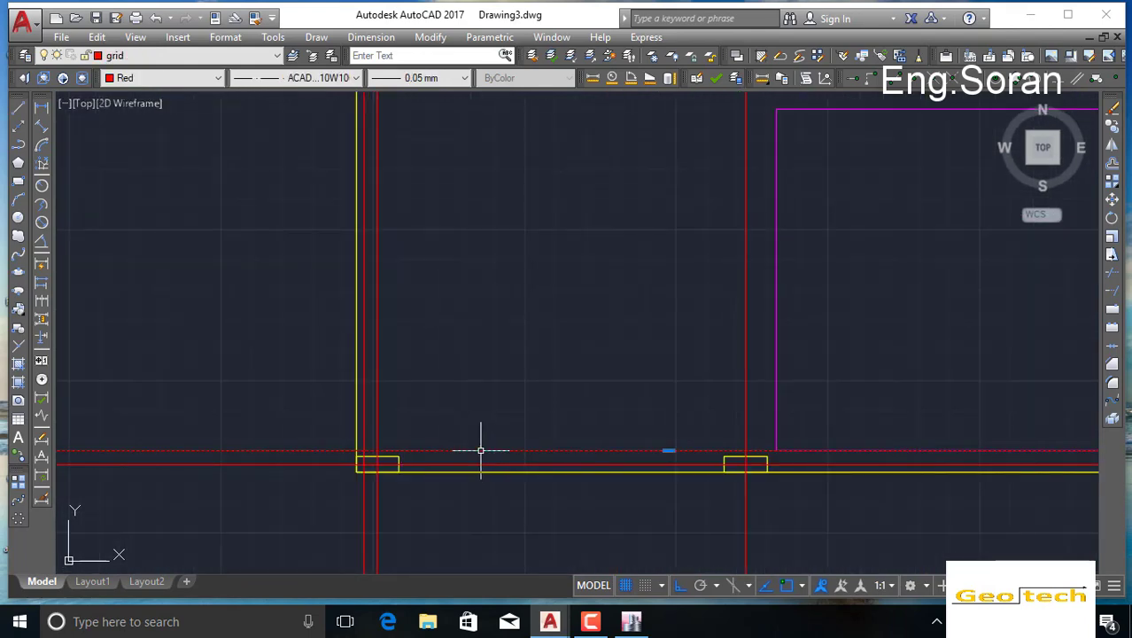
{"action": "left_click", "coordinate": [1114, 127]}
{"action": "scroll", "coordinate": [740, 445], "scroll_direction": "down", "scroll_amount": 6}
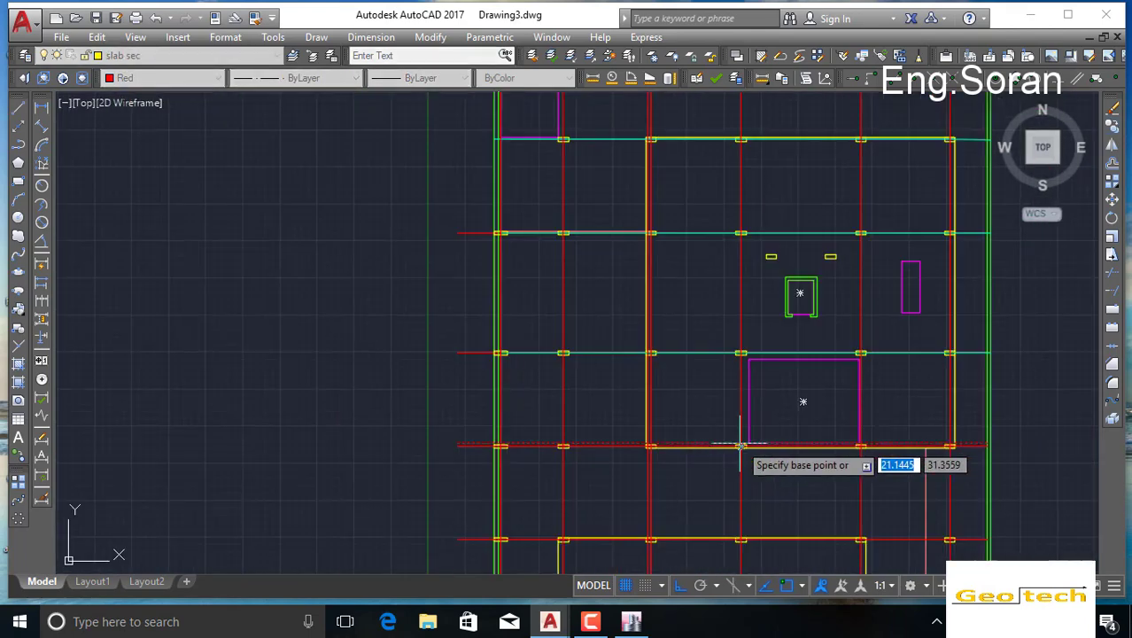
{"action": "scroll", "coordinate": [832, 443], "scroll_direction": "up", "scroll_amount": 2}
{"action": "scroll", "coordinate": [788, 447], "scroll_direction": "up", "scroll_amount": 2}
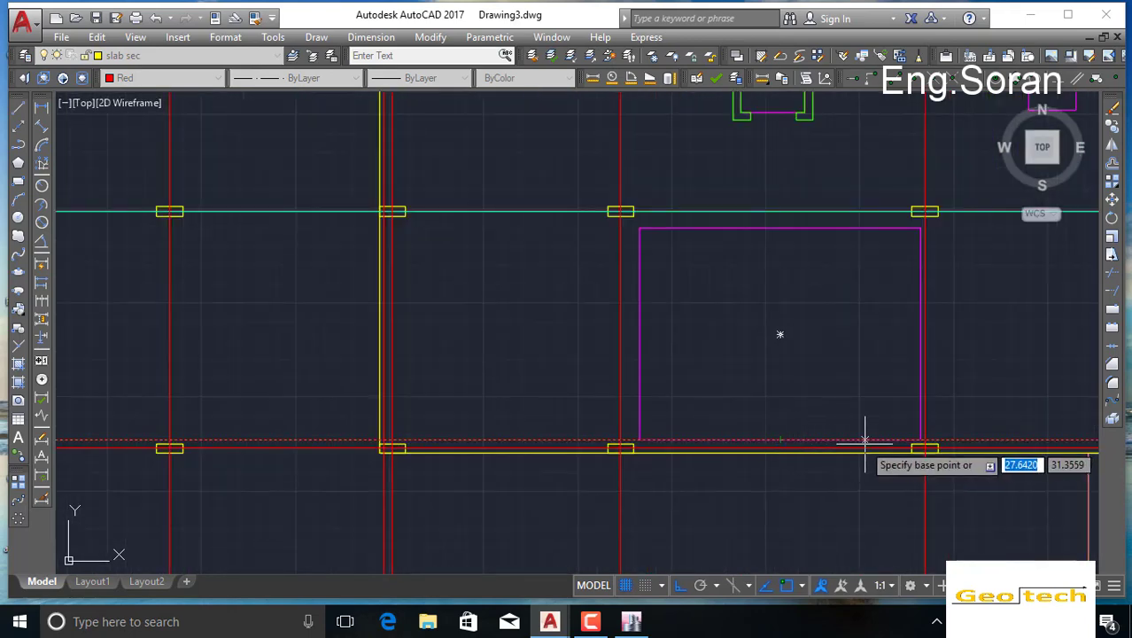
{"action": "scroll", "coordinate": [866, 444], "scroll_direction": "up", "scroll_amount": 1}
{"action": "left_click", "coordinate": [708, 440]}
{"action": "scroll", "coordinate": [733, 177], "scroll_direction": "down", "scroll_amount": 3}
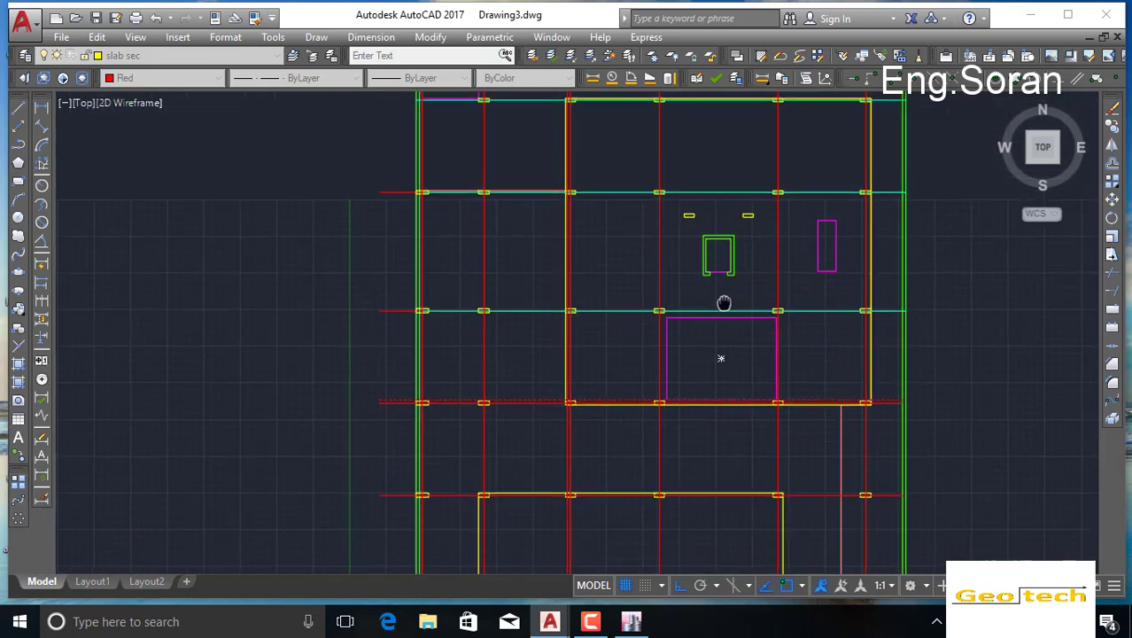
{"action": "scroll", "coordinate": [726, 304], "scroll_direction": "up", "scroll_amount": 4}
{"action": "scroll", "coordinate": [708, 234], "scroll_direction": "up", "scroll_amount": 2}
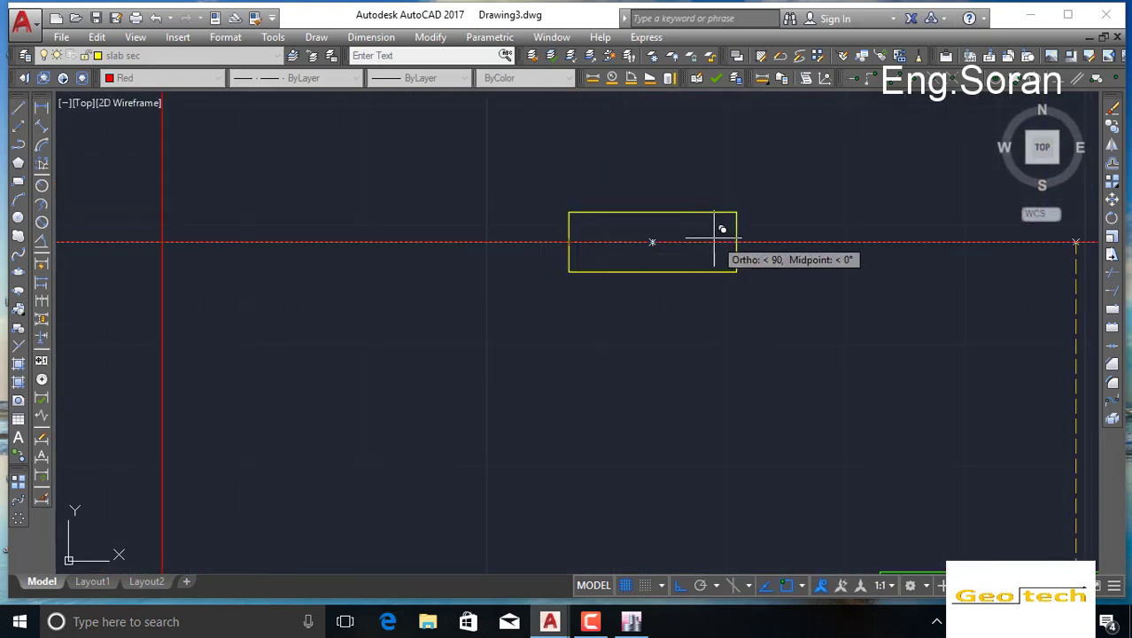
{"action": "key", "text": "Escape"}
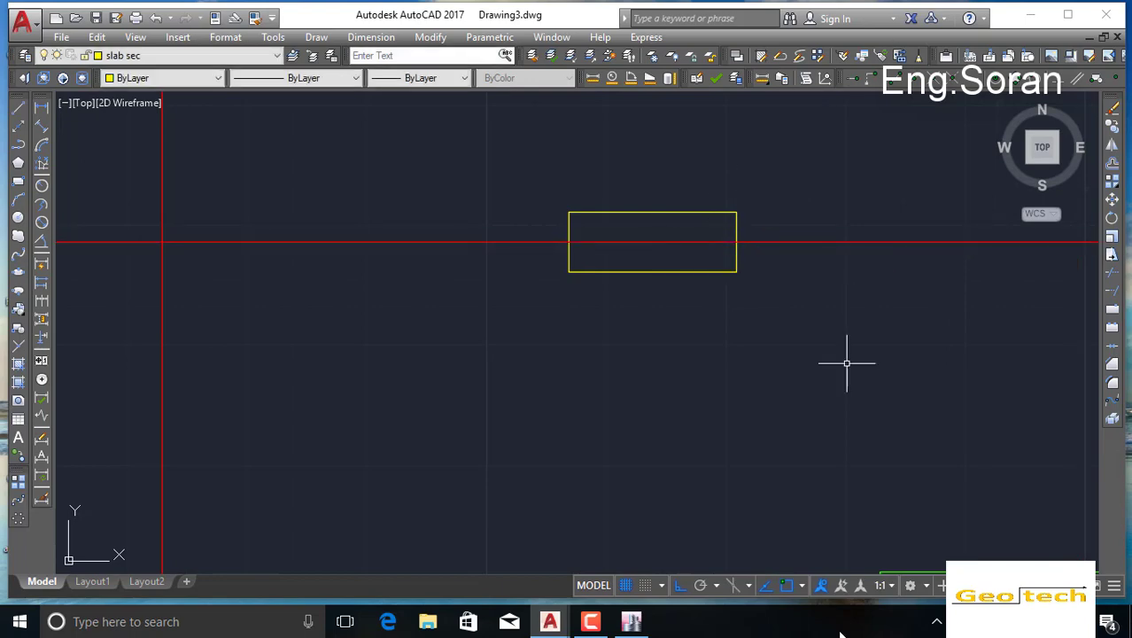
Step: Trim the copied grid line above the upper shaft between the two easternmost vertical grid lines
{"action": "scroll", "coordinate": [745, 370], "scroll_direction": "down", "scroll_amount": 4}
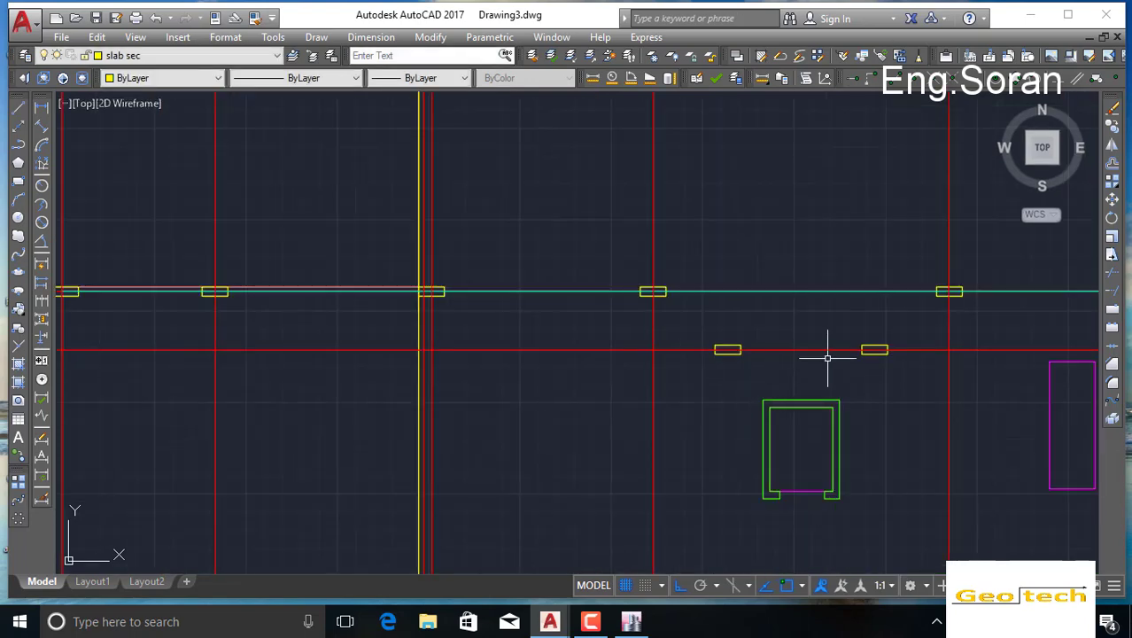
{"action": "scroll", "coordinate": [799, 354], "scroll_direction": "down", "scroll_amount": 1}
{"action": "scroll", "coordinate": [800, 354], "scroll_direction": "down", "scroll_amount": 2}
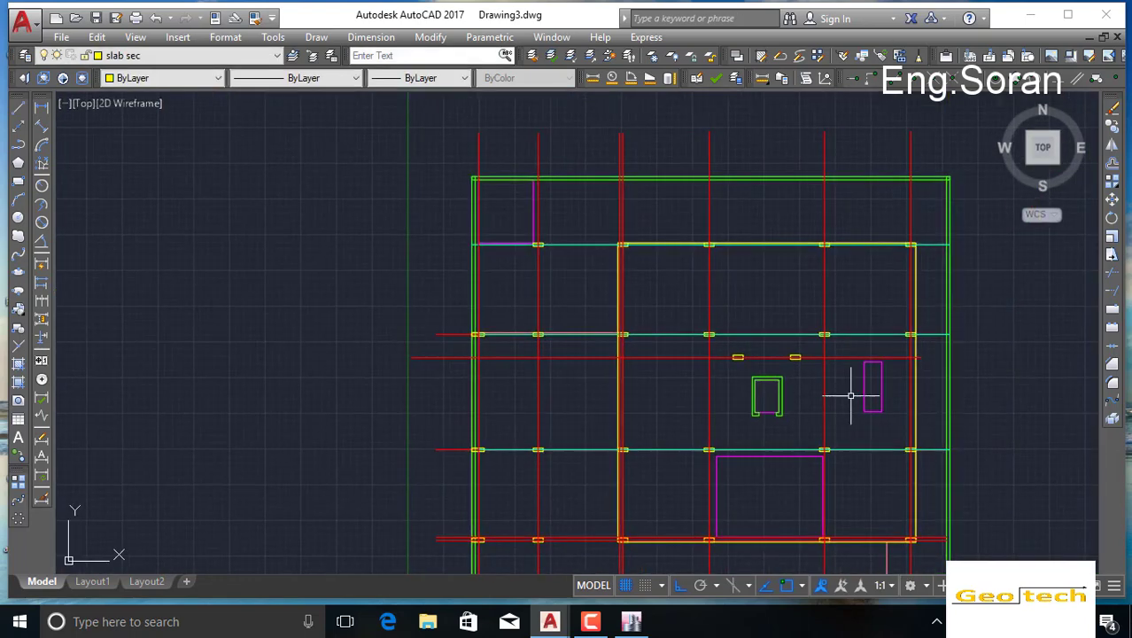
{"action": "left_click", "coordinate": [1112, 274]}
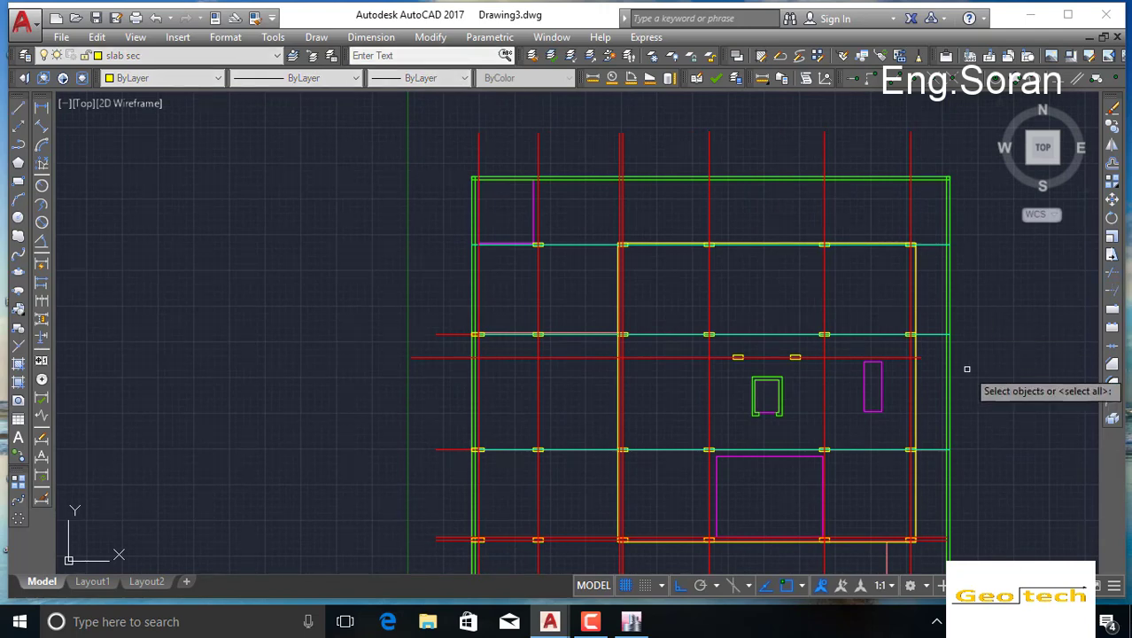
{"action": "key", "text": "Return"}
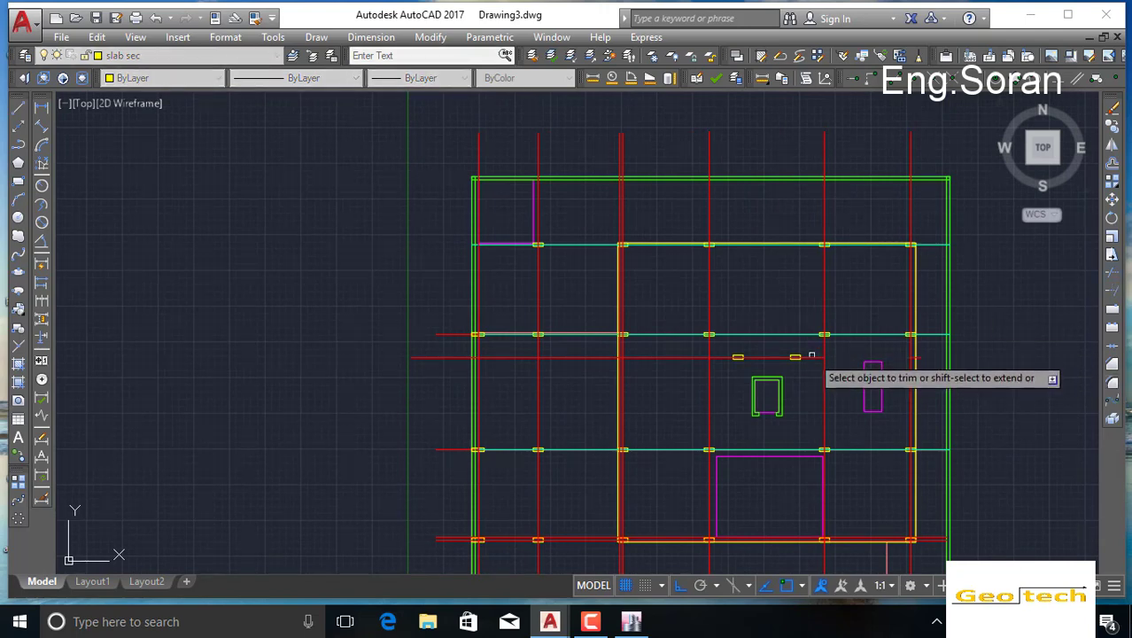
{"action": "key", "text": "Escape"}
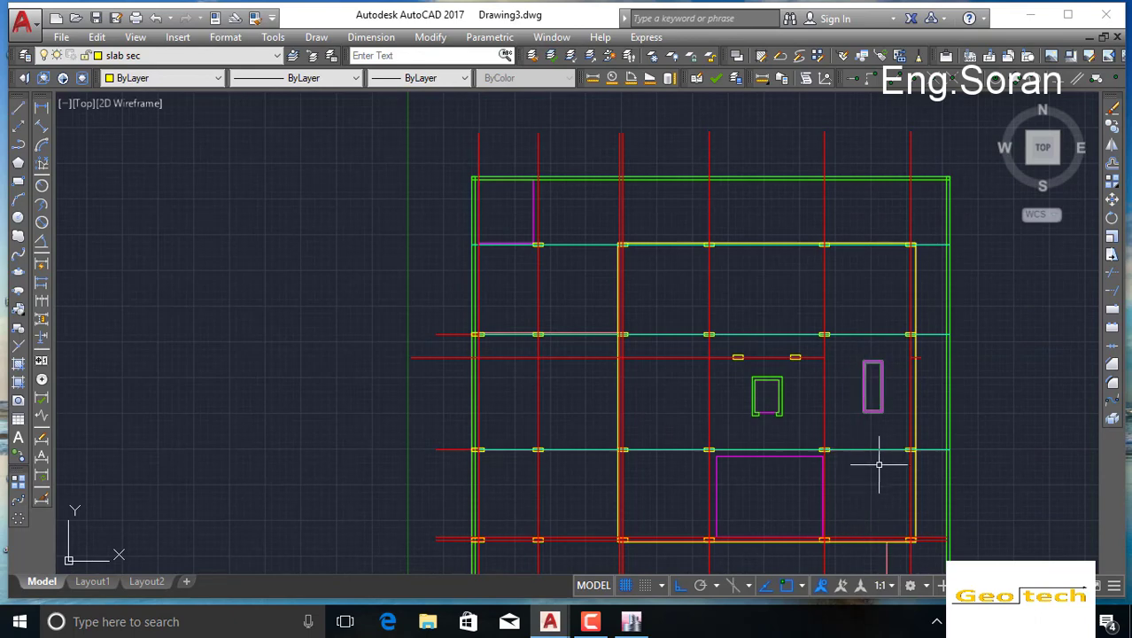
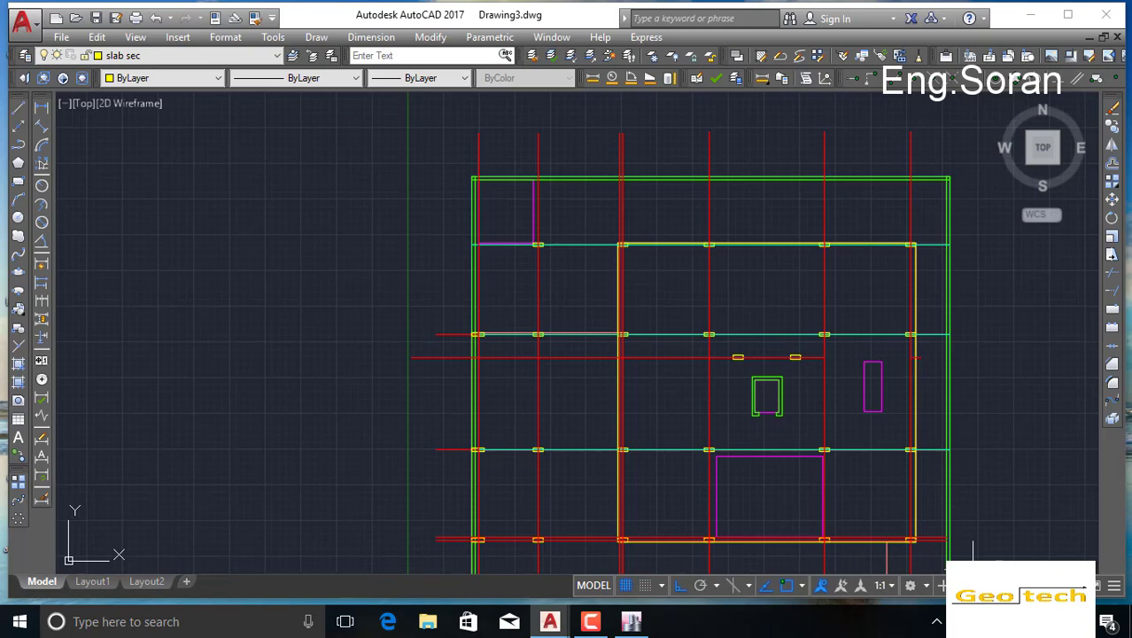
{"action": "left_click", "coordinate": [1030, 13]}
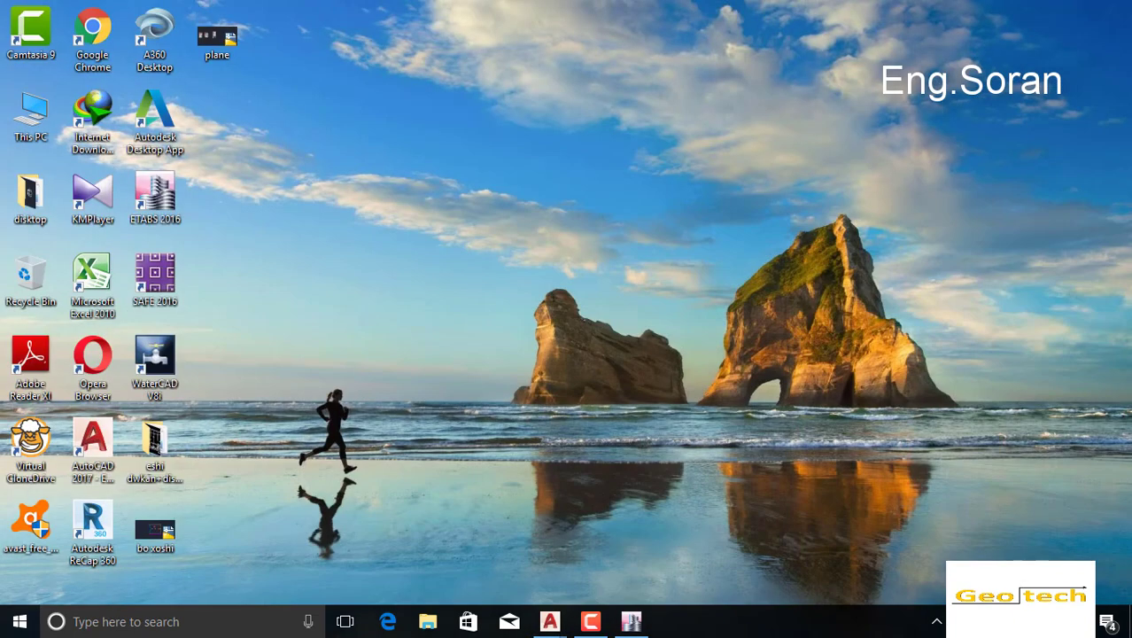
{"action": "left_click", "coordinate": [936, 623]}
{"action": "key", "text": "Escape"}
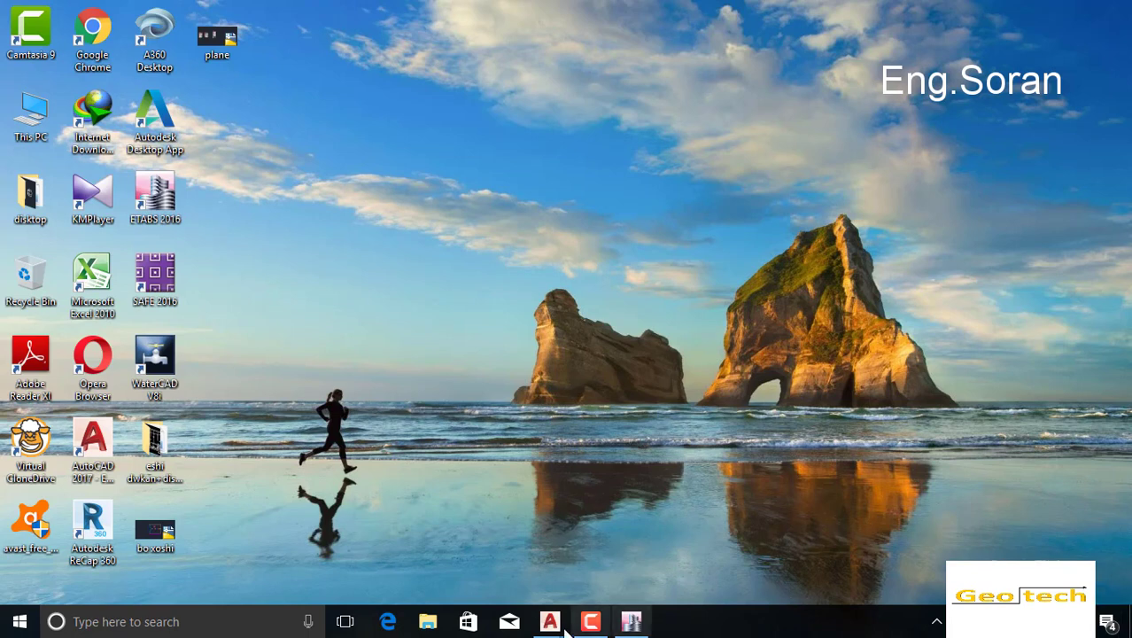
{"action": "left_click", "coordinate": [607, 621]}
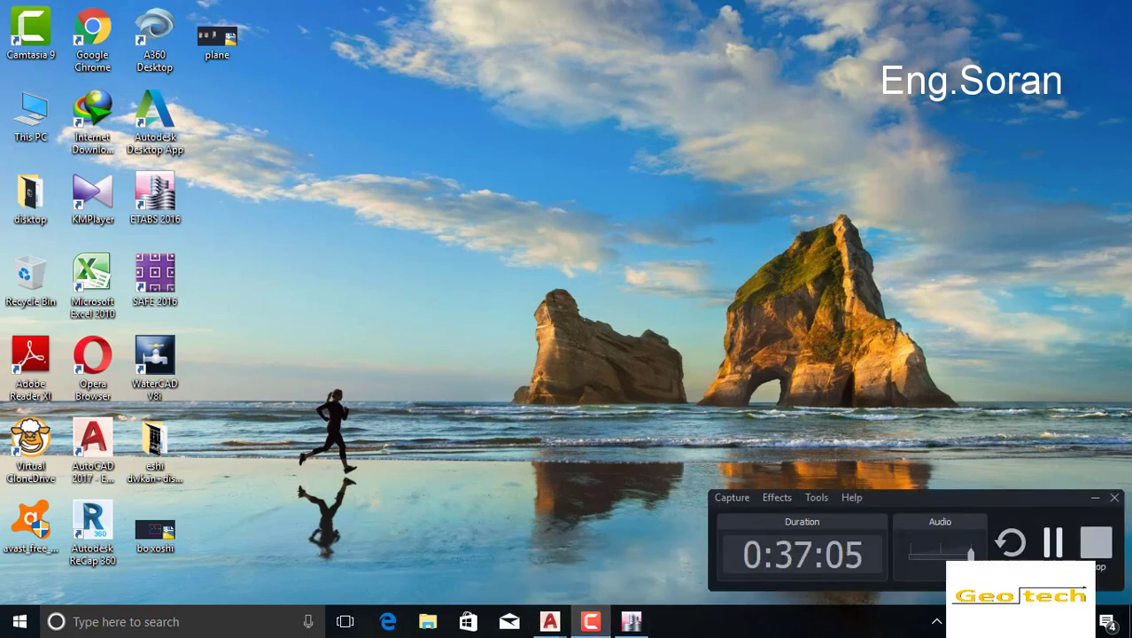
{"action": "left_click", "coordinate": [599, 625]}
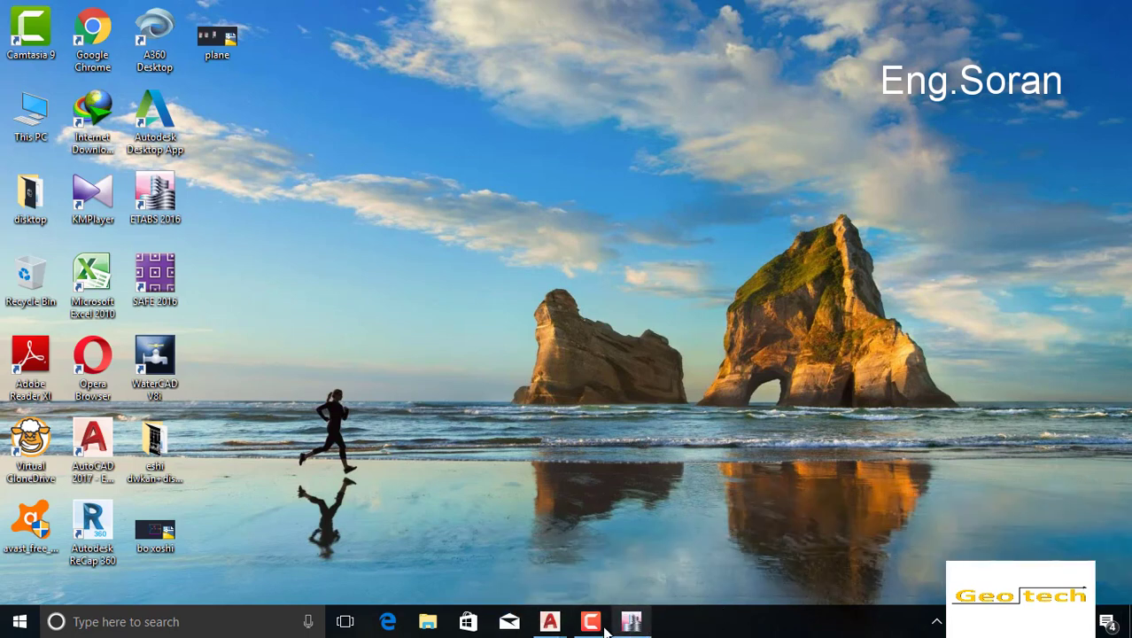
{"action": "left_click", "coordinate": [550, 622]}
{"action": "left_click", "coordinate": [776, 546]}
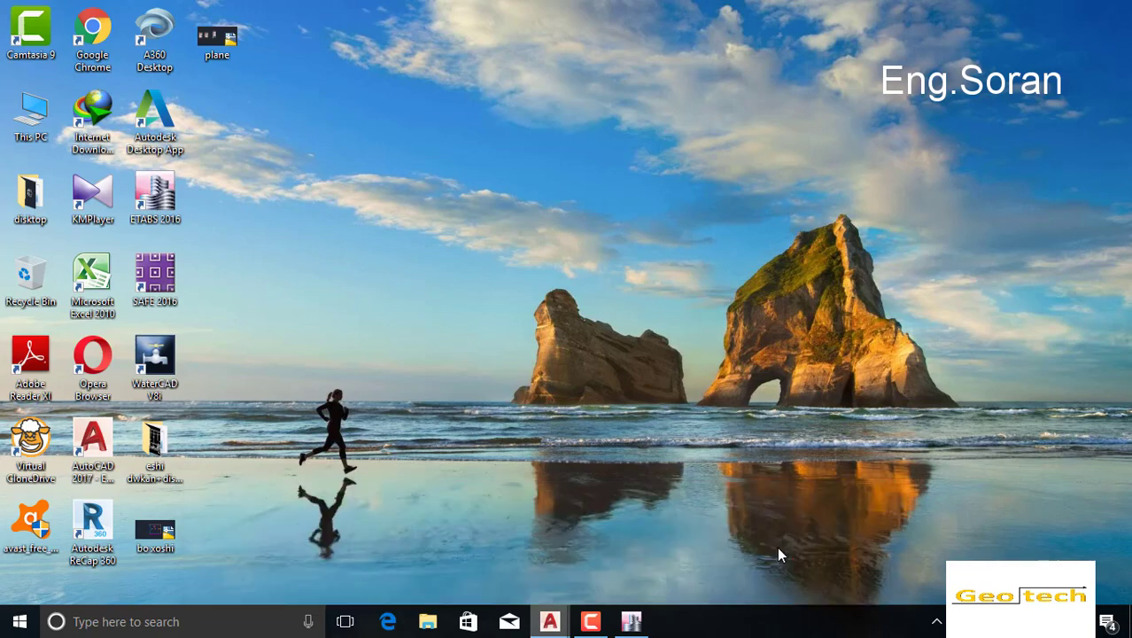
Step: Extend the east end of the copied horizontal grid line above the upper shaft to the outer wall
{"action": "middle_click_drag", "start_coordinate": [695, 442], "coordinate": [671, 175]}
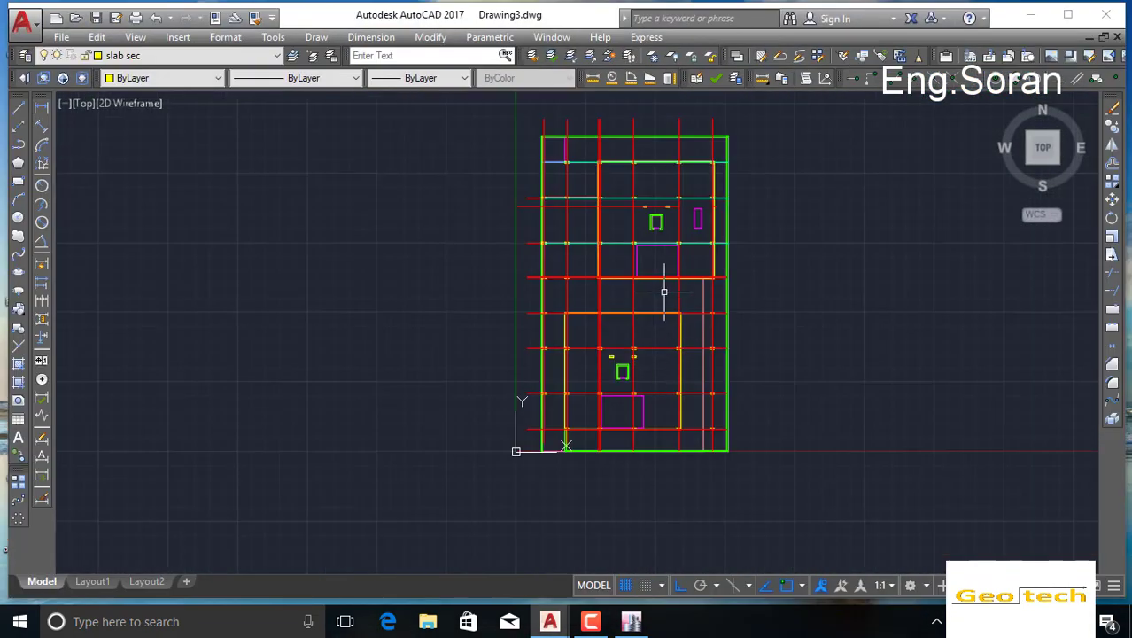
{"action": "scroll", "coordinate": [663, 290], "scroll_direction": "up", "scroll_amount": 4}
{"action": "mouse_move", "coordinate": [669, 316]}
{"action": "middle_mouse_down"}
{"action": "mouse_move", "coordinate": [696, 308]}
{"action": "mouse_move", "coordinate": [723, 475]}
{"action": "middle_mouse_up"}
{"action": "scroll", "coordinate": [699, 275], "scroll_direction": "up", "scroll_amount": 2}
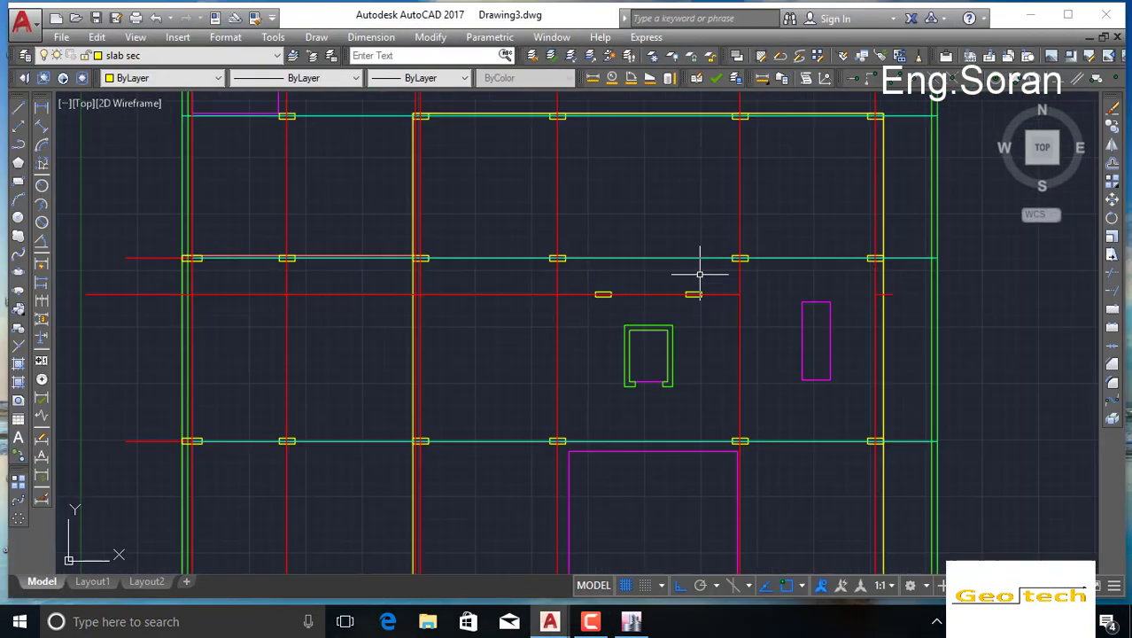
{"action": "scroll", "coordinate": [700, 274], "scroll_direction": "up", "scroll_amount": 2}
{"action": "left_click", "coordinate": [1117, 298]}
{"action": "key", "text": "Return"}
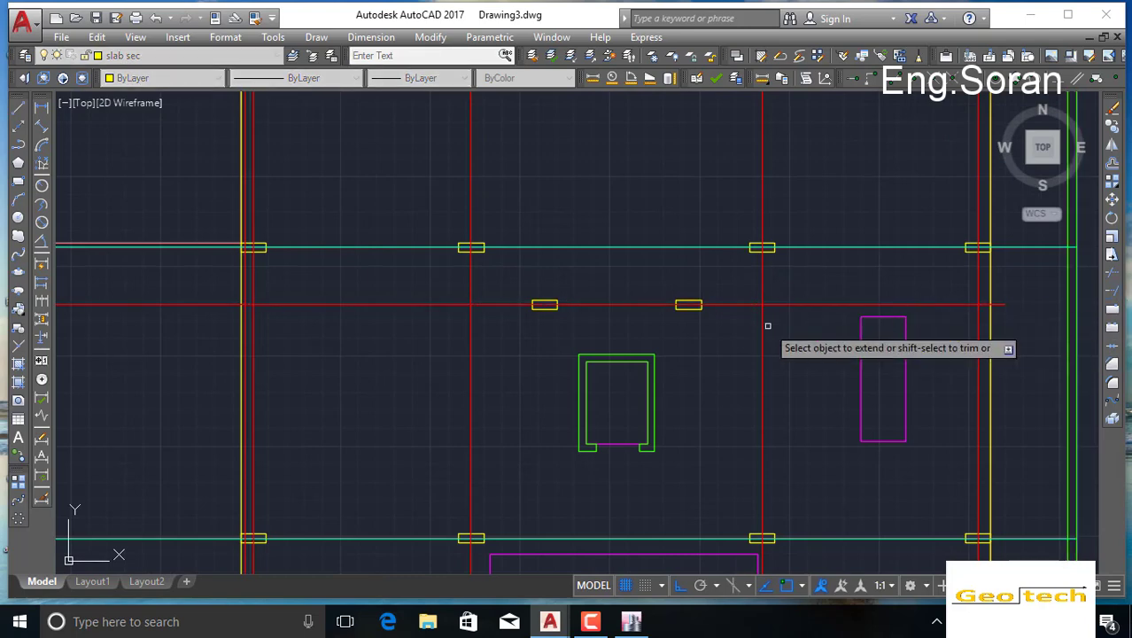
{"action": "mouse_move", "coordinate": [750, 324]}
{"action": "middle_mouse_down"}
{"action": "mouse_move", "coordinate": [961, 325]}
{"action": "mouse_move", "coordinate": [587, 358]}
{"action": "middle_mouse_up"}
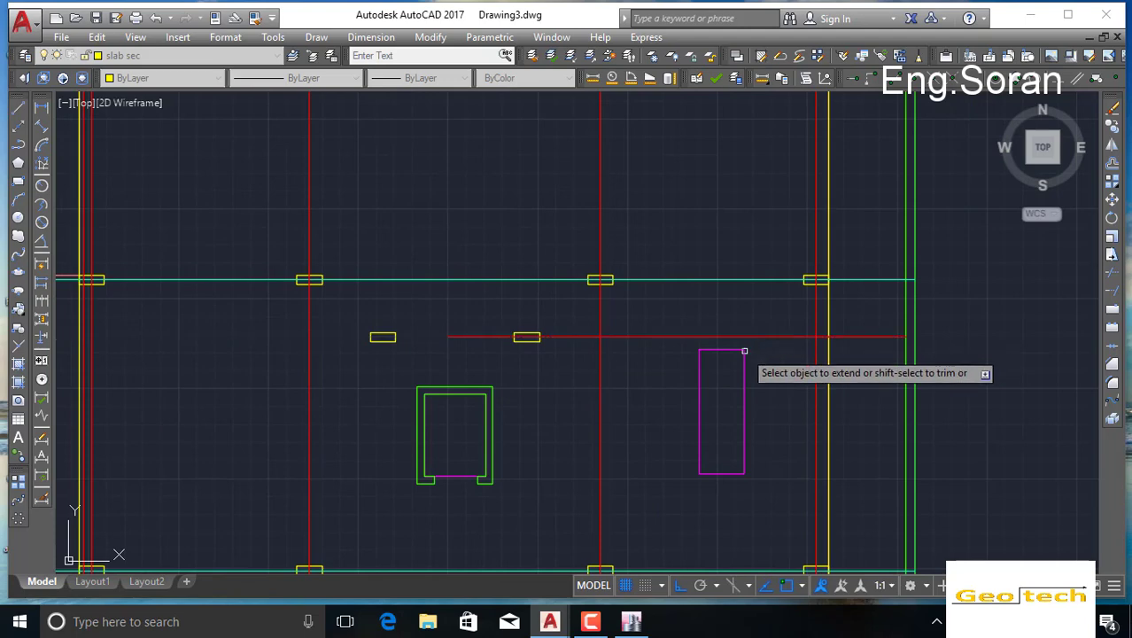
{"action": "middle_click_drag", "start_coordinate": [521, 377], "coordinate": [823, 371]}
{"action": "left_click", "coordinate": [769, 330]}
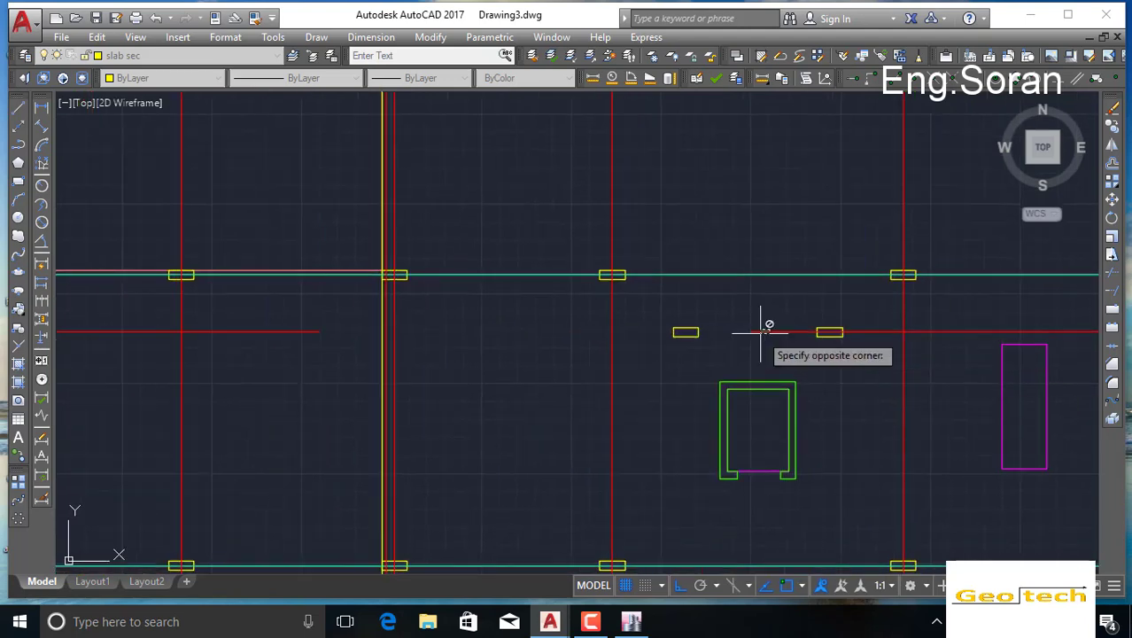
{"action": "left_click", "coordinate": [763, 329]}
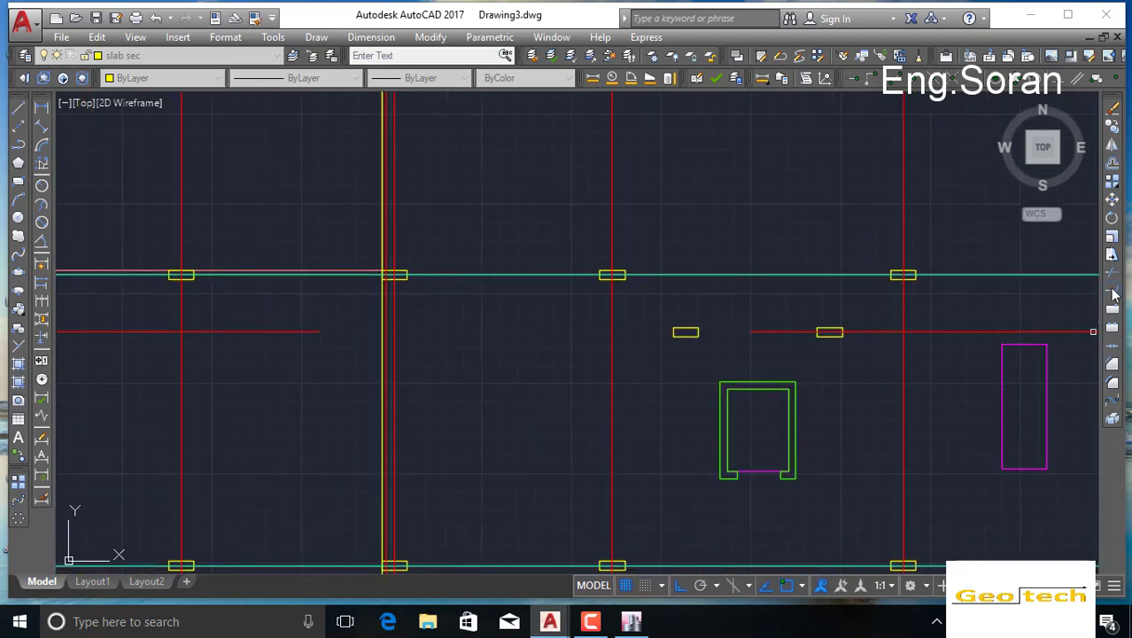
{"action": "key", "text": "Escape"}
Step: Set the linetype of the copied horizontal grid line above the upper shaft to ByLayer
{"action": "left_click", "coordinate": [752, 333]}
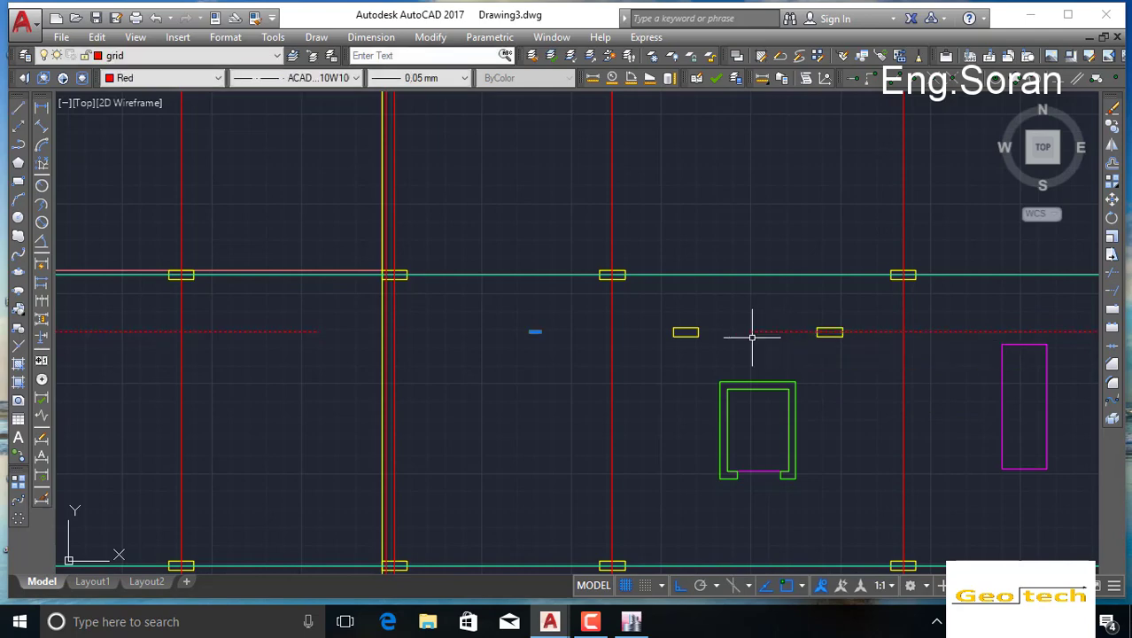
{"action": "left_click", "coordinate": [283, 79]}
{"action": "left_click", "coordinate": [303, 95]}
{"action": "scroll", "coordinate": [447, 302], "scroll_direction": "down", "scroll_amount": 4}
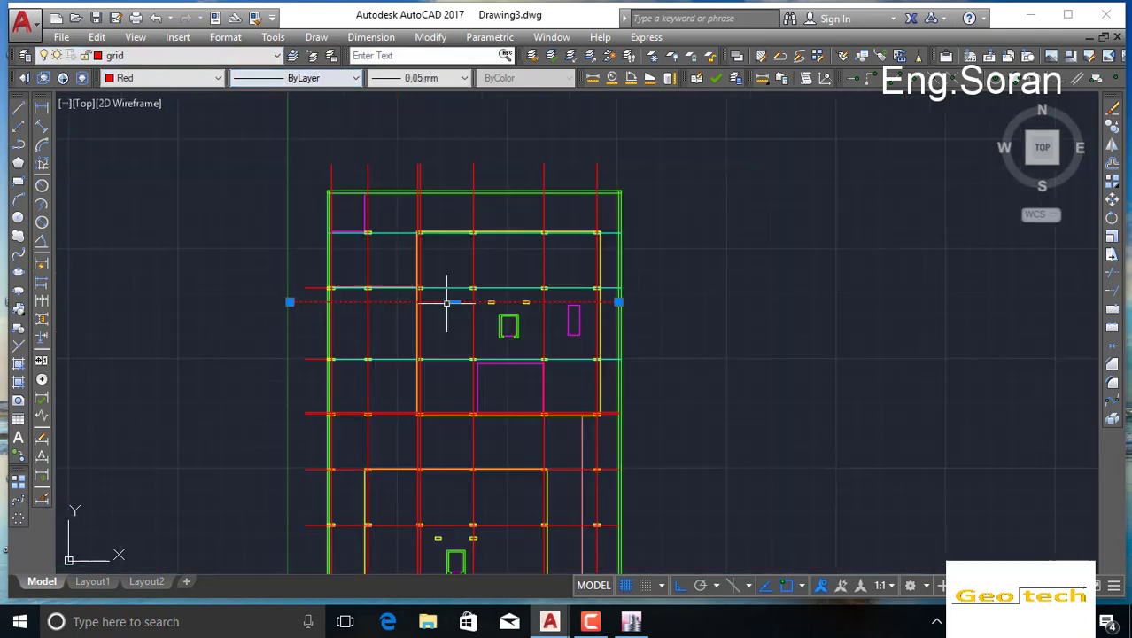
Step: Select the lowest horizontal grid line of the lower slab section and set its linetype to ByLayer
{"action": "scroll", "coordinate": [313, 287], "scroll_direction": "up", "scroll_amount": 4}
{"action": "left_click", "coordinate": [311, 239]}
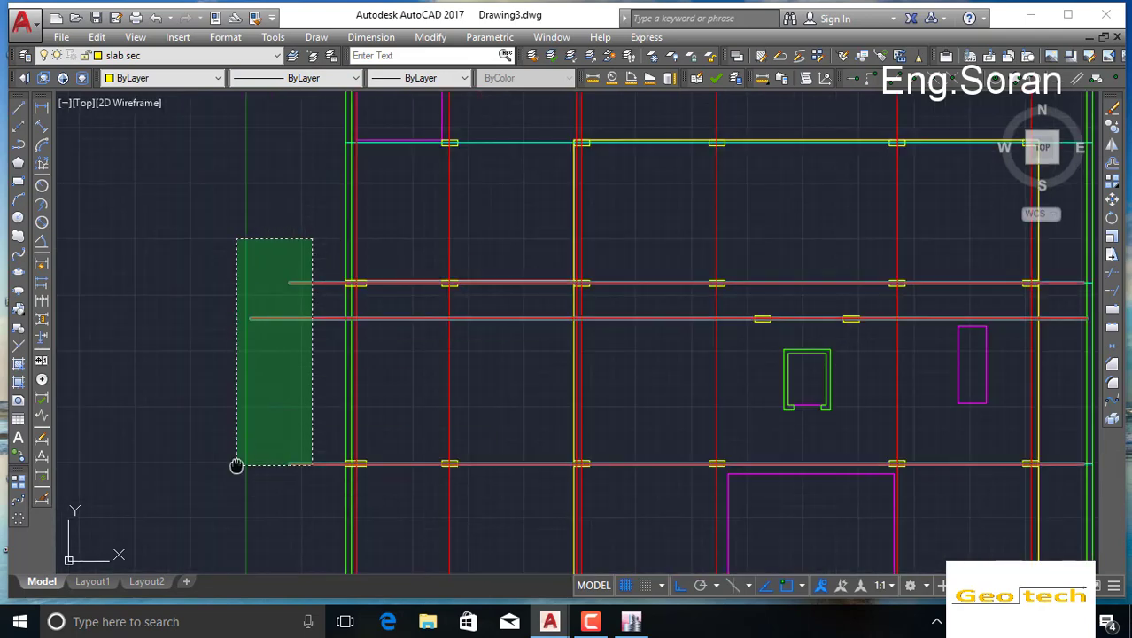
{"action": "middle_click_drag", "start_coordinate": [237, 465], "coordinate": [359, 9]}
{"action": "middle_click_drag", "start_coordinate": [394, 330], "coordinate": [405, 74]}
{"action": "middle_click_drag", "start_coordinate": [441, 496], "coordinate": [416, 200]}
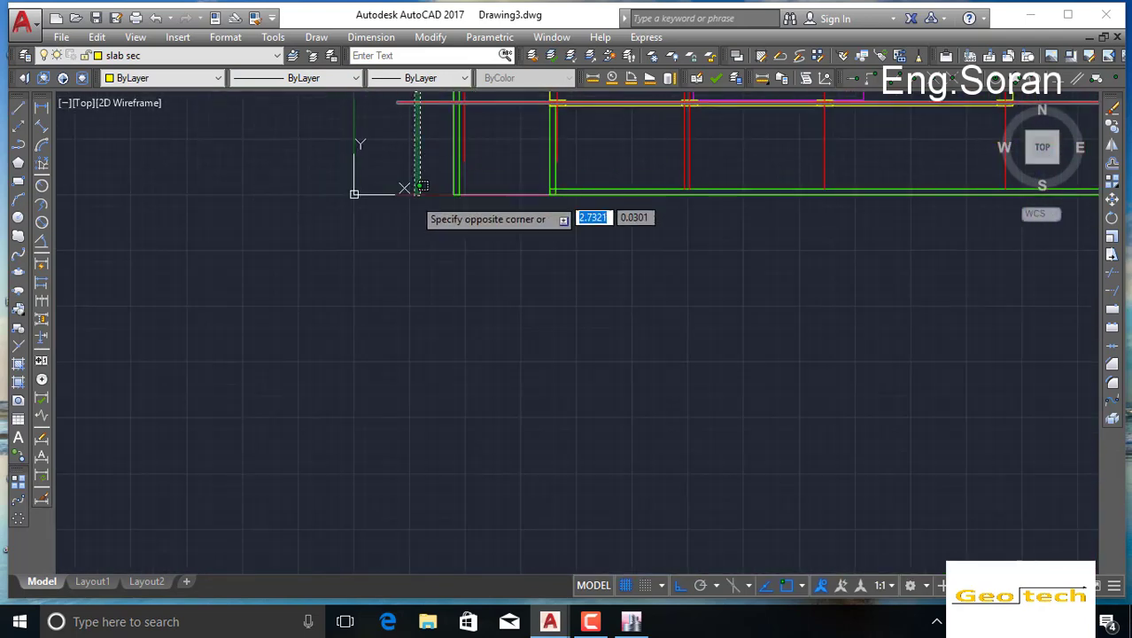
{"action": "left_click", "coordinate": [410, 158]}
{"action": "middle_click_drag", "start_coordinate": [410, 159], "coordinate": [430, 467]}
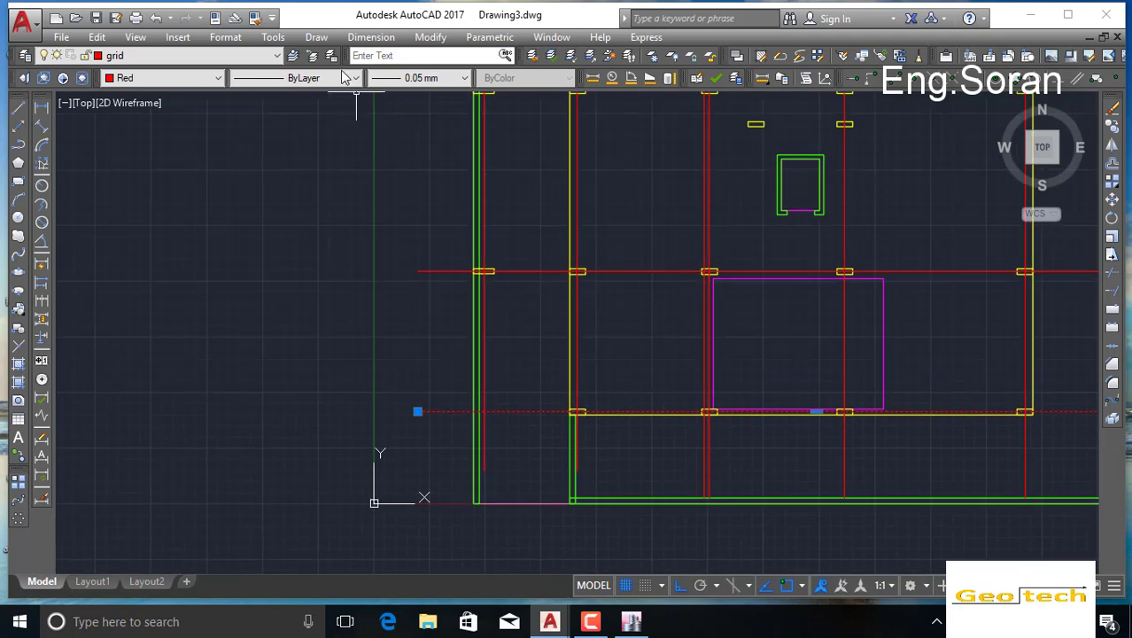
{"action": "left_click", "coordinate": [310, 78]}
{"action": "left_click", "coordinate": [313, 95]}
Step: Check the layer, colour and linetype of the vertical grid lines
{"action": "scroll", "coordinate": [642, 235], "scroll_direction": "down", "scroll_amount": 5}
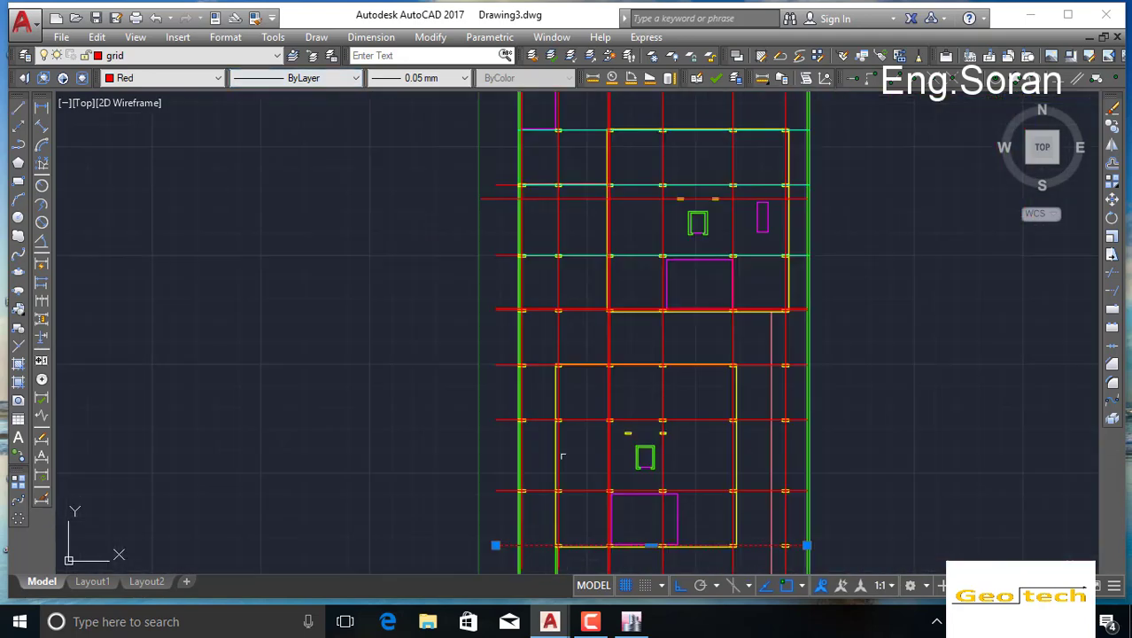
{"action": "scroll", "coordinate": [673, 283], "scroll_direction": "up", "scroll_amount": 4}
{"action": "left_click", "coordinate": [828, 247]}
{"action": "left_click", "coordinate": [299, 285]}
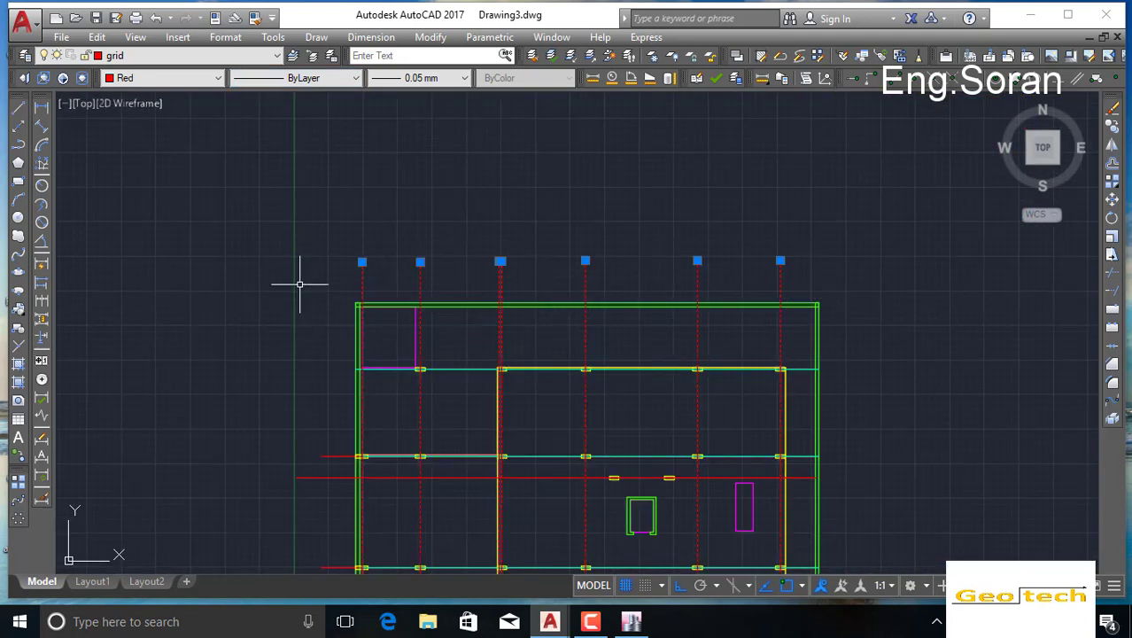
{"action": "scroll", "coordinate": [568, 220], "scroll_direction": "down", "scroll_amount": 4}
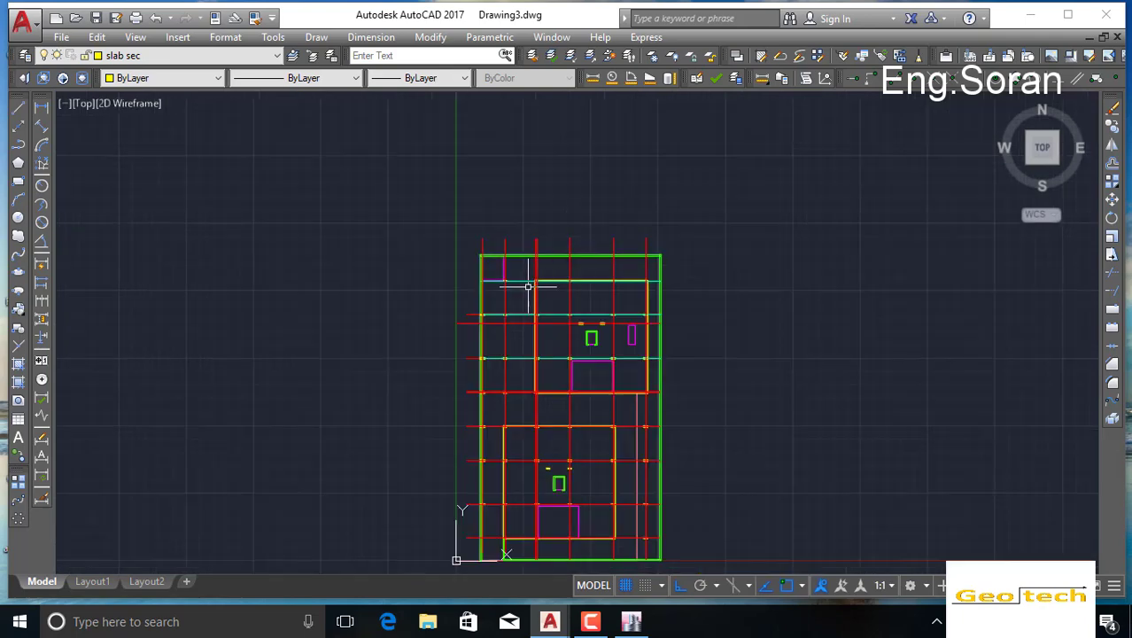
{"action": "scroll", "coordinate": [534, 247], "scroll_direction": "up", "scroll_amount": 2}
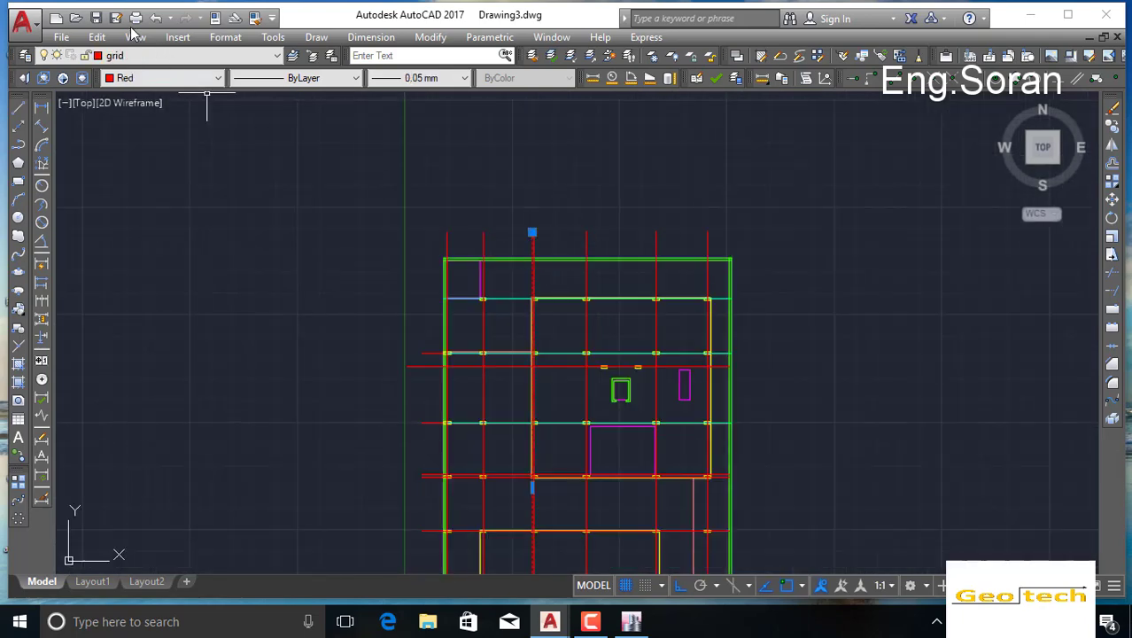
{"action": "left_click", "coordinate": [106, 55]}
{"action": "key", "text": "Escape"}
{"action": "scroll", "coordinate": [594, 422], "scroll_direction": "up", "scroll_amount": 4}
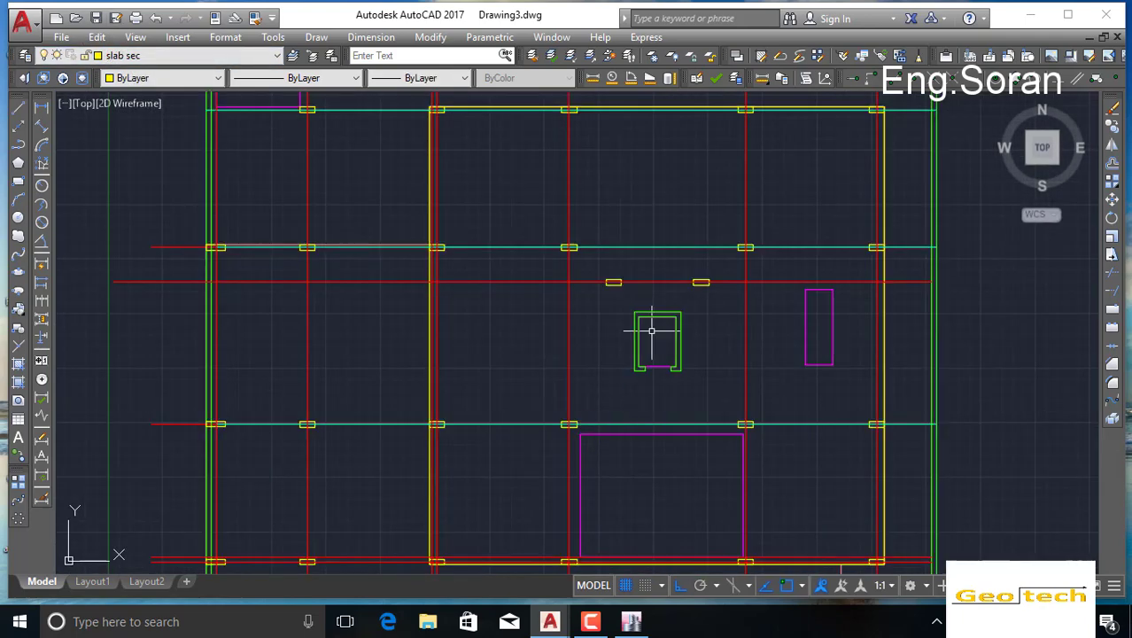
{"action": "left_click", "coordinate": [662, 270]}
{"action": "left_click", "coordinate": [660, 295]}
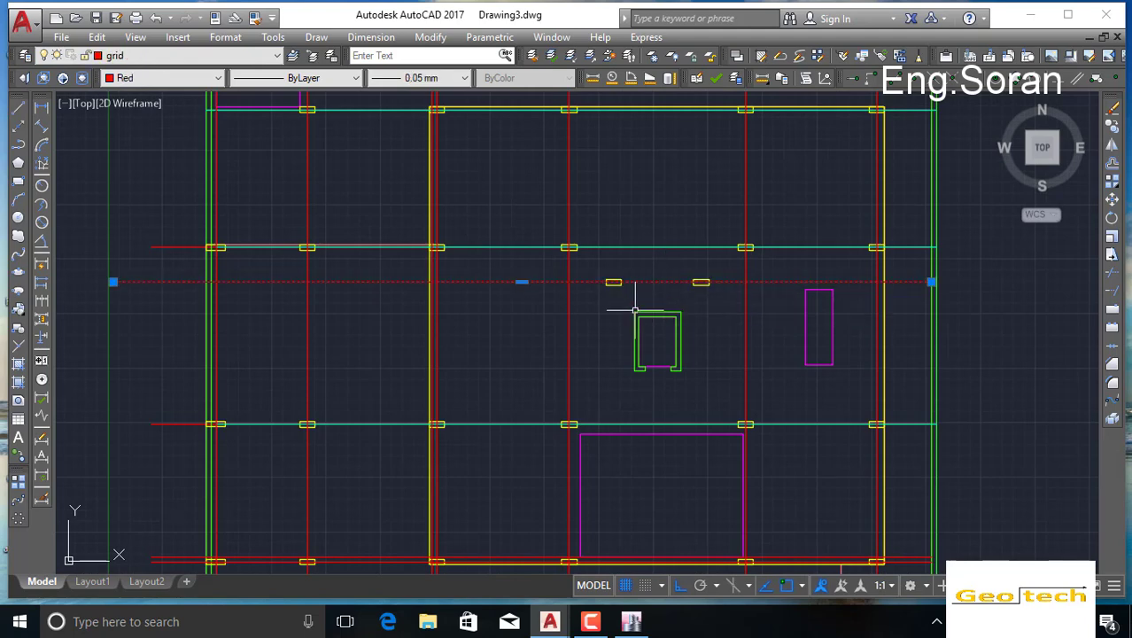
{"action": "left_click", "coordinate": [651, 283]}
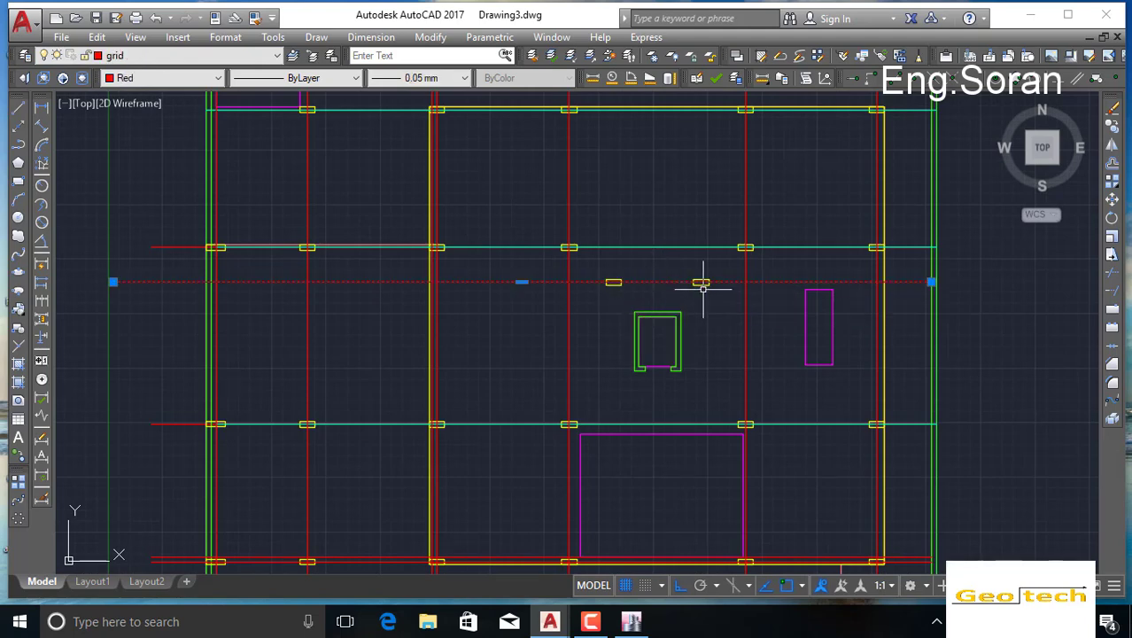
{"action": "left_click", "coordinate": [1114, 128]}
{"action": "scroll", "coordinate": [620, 266], "scroll_direction": "up", "scroll_amount": 5}
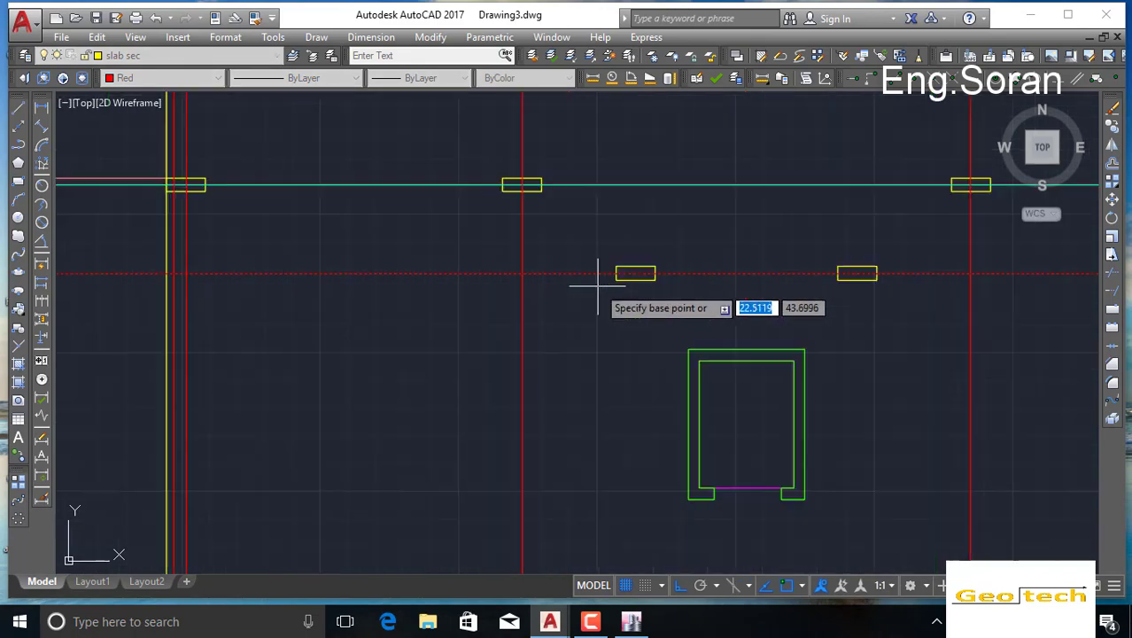
{"action": "scroll", "coordinate": [645, 254], "scroll_direction": "down", "scroll_amount": 6}
{"action": "key", "text": "Escape"}
Step: Copy the horizontal grid line above the lower shaft down to the centre of the two small columns
{"action": "middle_click_drag", "start_coordinate": [534, 434], "coordinate": [589, 199]}
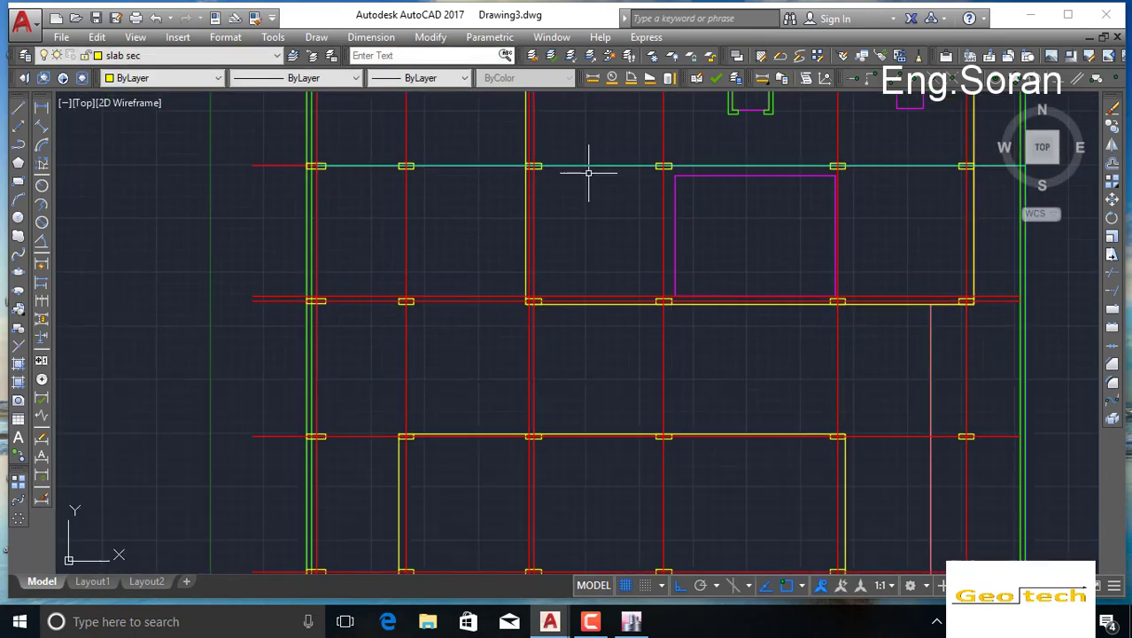
{"action": "scroll", "coordinate": [589, 174], "scroll_direction": "down", "scroll_amount": 4}
{"action": "middle_click_drag", "start_coordinate": [578, 306], "coordinate": [571, 252]}
{"action": "scroll", "coordinate": [578, 277], "scroll_direction": "up", "scroll_amount": 5}
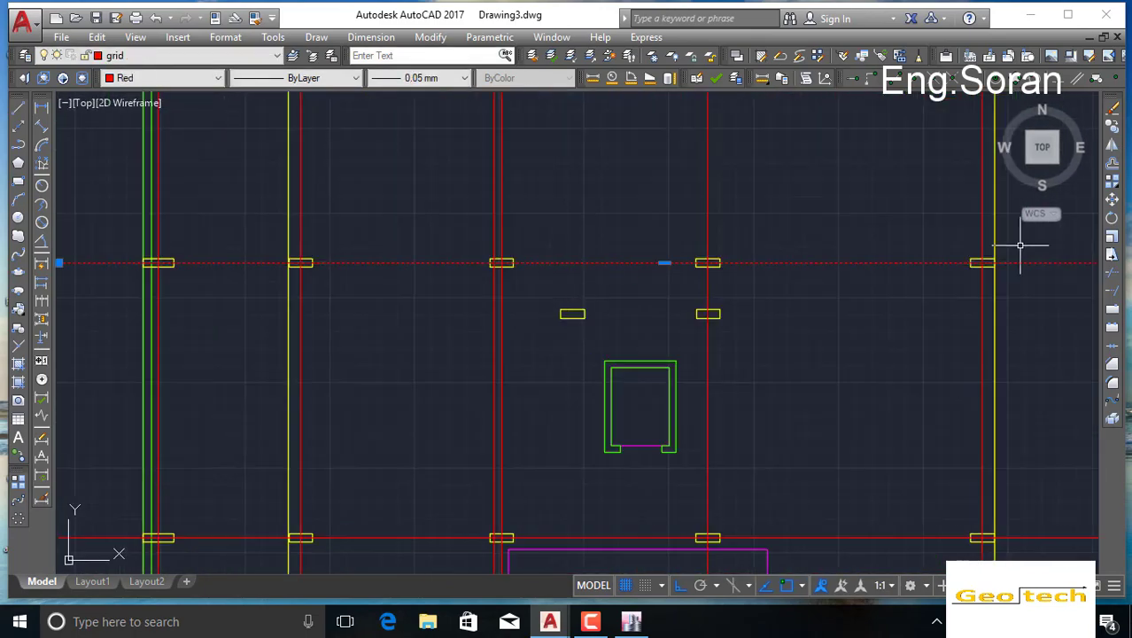
{"action": "left_click", "coordinate": [1114, 131]}
{"action": "left_click", "coordinate": [571, 262]}
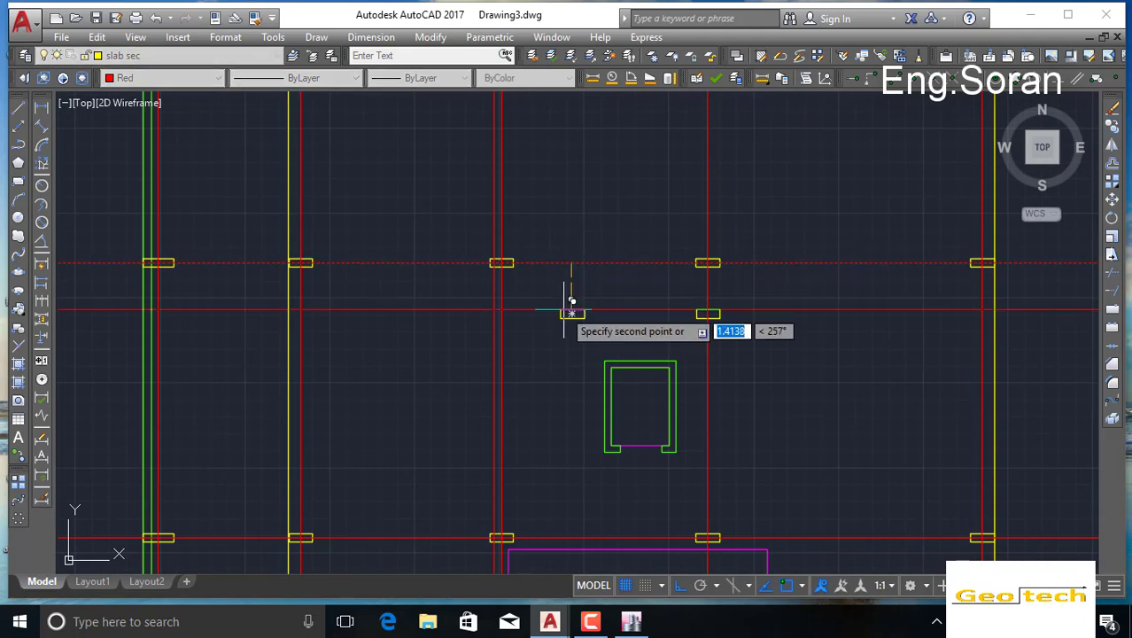
{"action": "scroll", "coordinate": [571, 303], "scroll_direction": "up", "scroll_amount": 6}
{"action": "left_click", "coordinate": [610, 333]}
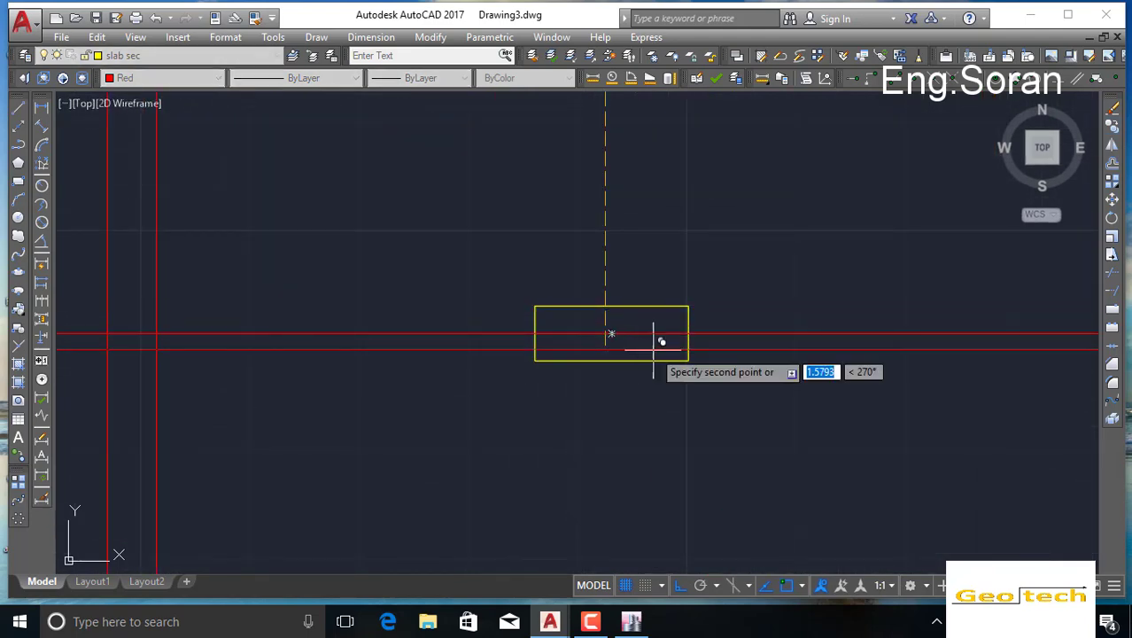
{"action": "key", "text": "Escape"}
{"action": "type", "text": "`"}
{"action": "scroll", "coordinate": [651, 347], "scroll_direction": "down", "scroll_amount": 6}
{"action": "scroll", "coordinate": [501, 358], "scroll_direction": "down", "scroll_amount": 4}
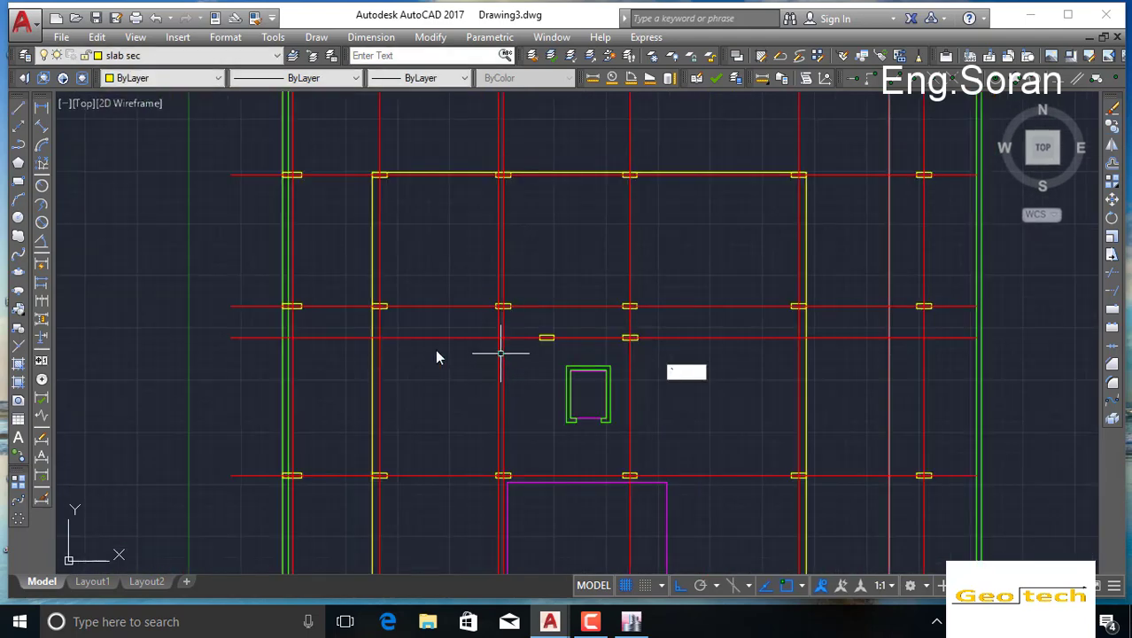
{"action": "middle_click_drag", "start_coordinate": [785, 457], "coordinate": [670, 326]}
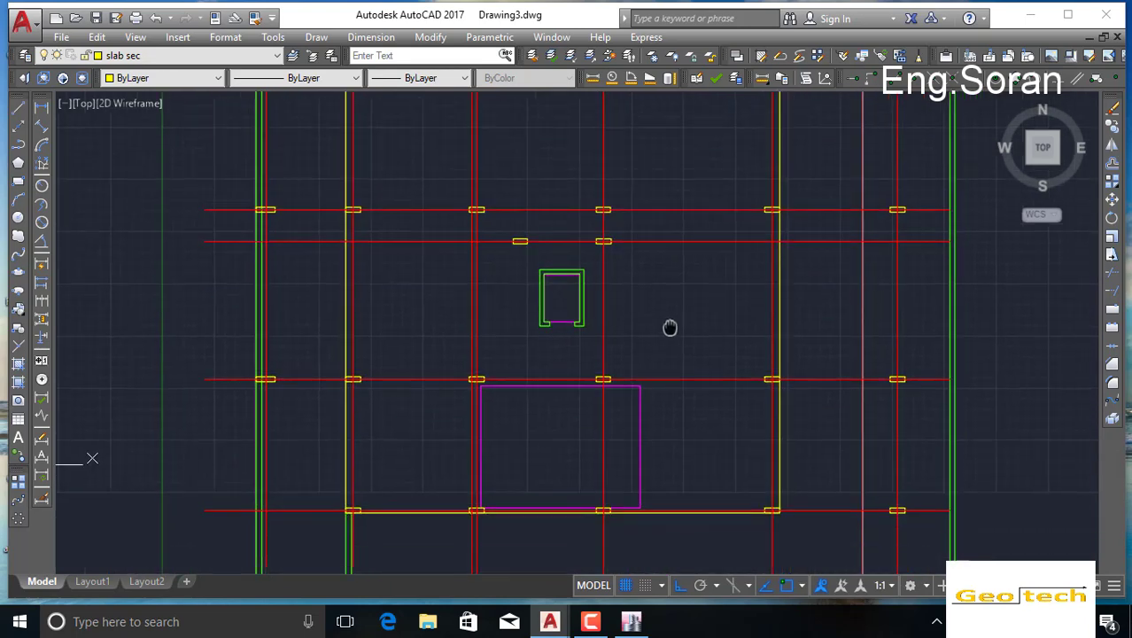
{"action": "scroll", "coordinate": [534, 263], "scroll_direction": "up", "scroll_amount": 6}
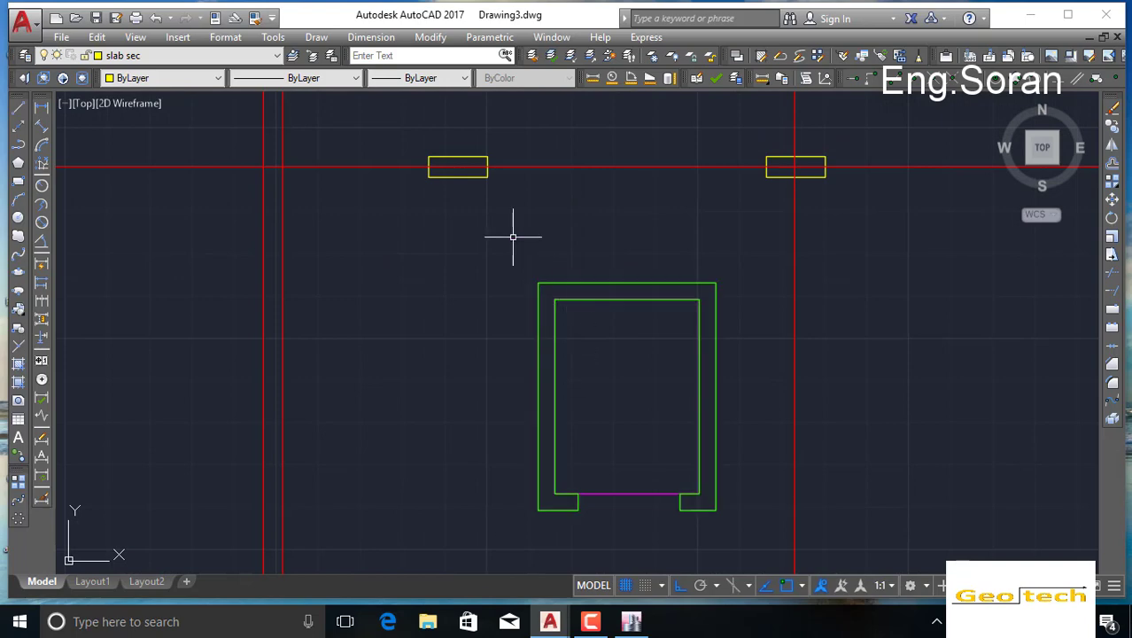
{"action": "scroll", "coordinate": [509, 235], "scroll_direction": "down", "scroll_amount": 6}
{"action": "scroll", "coordinate": [512, 297], "scroll_direction": "down", "scroll_amount": 2}
{"action": "middle_click_drag", "start_coordinate": [519, 277], "coordinate": [528, 436]}
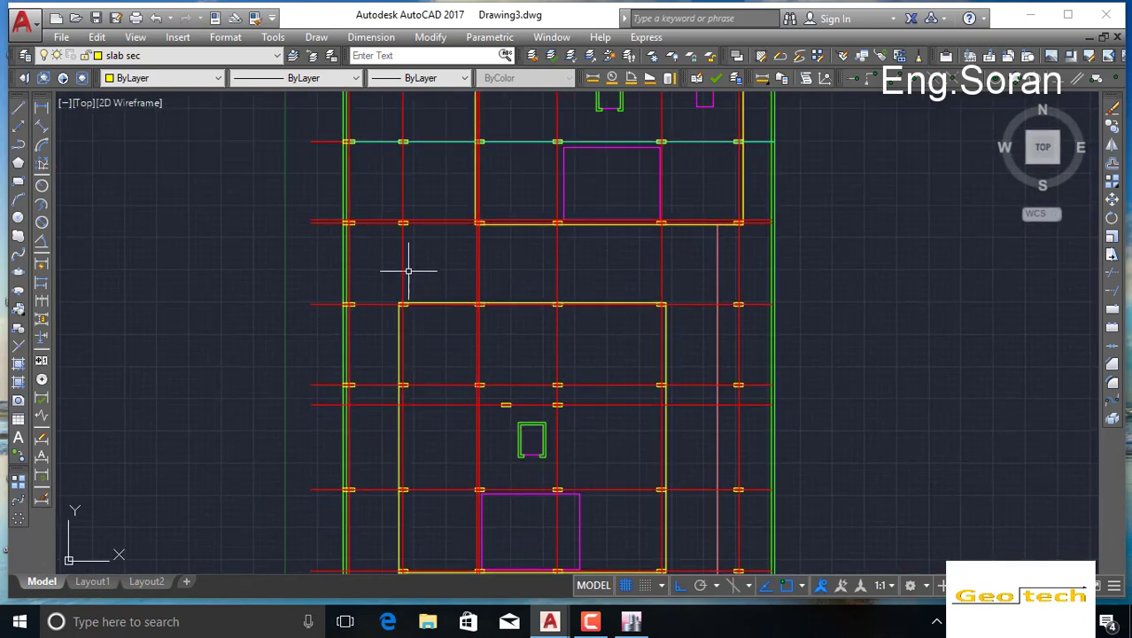
{"action": "scroll", "coordinate": [525, 478], "scroll_direction": "up", "scroll_amount": 8}
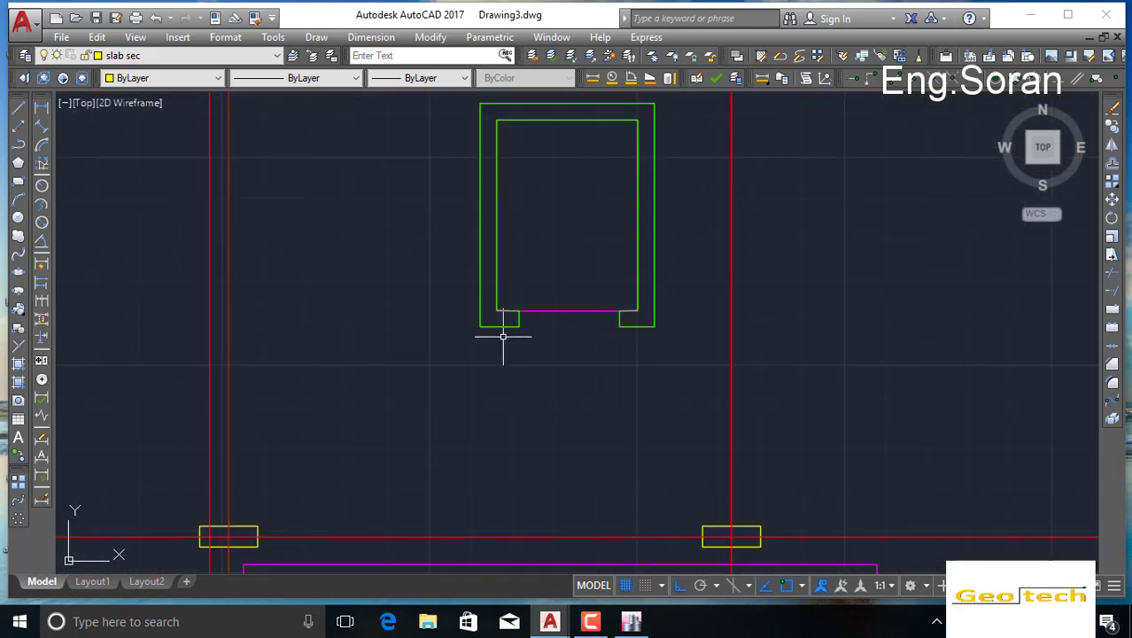
{"action": "left_click", "coordinate": [17, 109]}
{"action": "scroll", "coordinate": [453, 108], "scroll_direction": "up", "scroll_amount": 3}
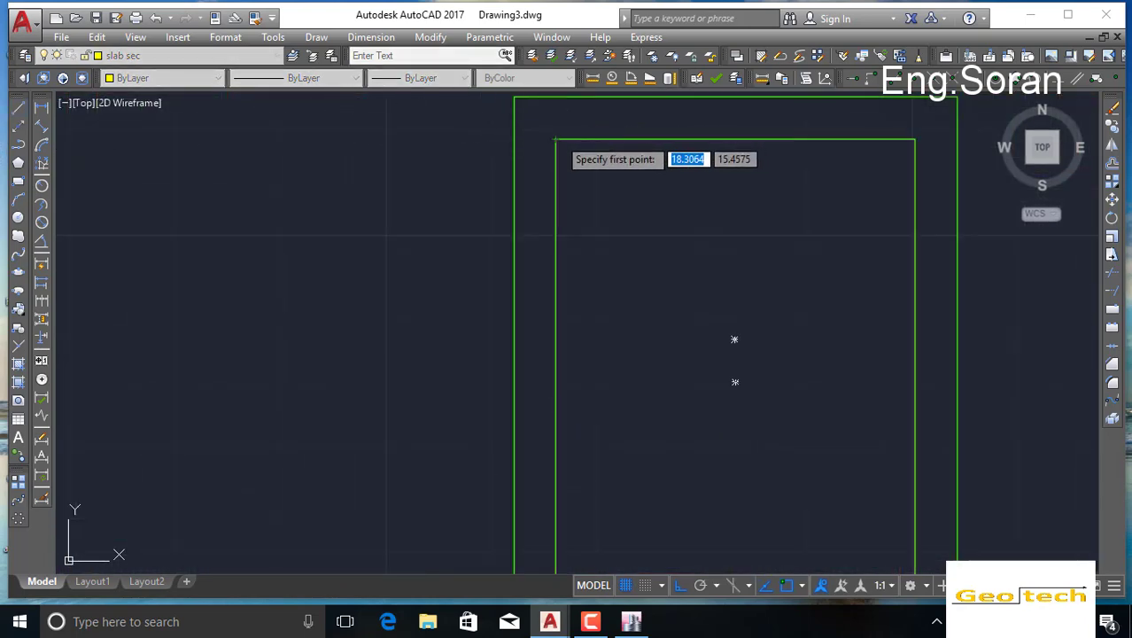
{"action": "left_click", "coordinate": [555, 139]}
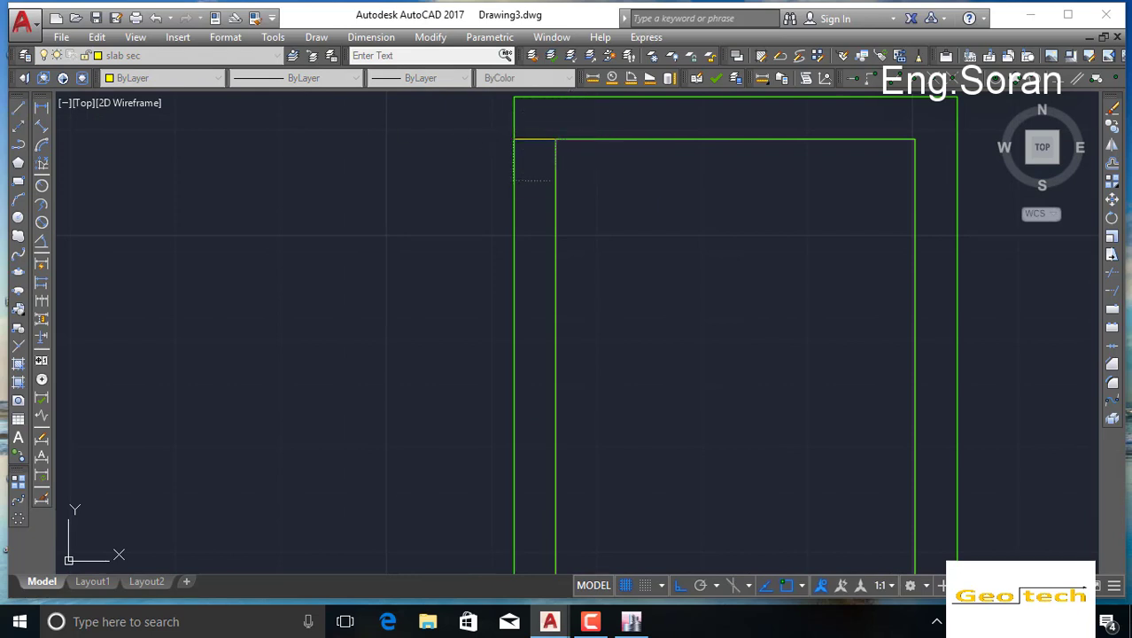
Step: Make layer 0 current and draw a short line across the lower shaft's left wall, from its upper-left inner corner to the outer face
{"action": "left_click", "coordinate": [276, 55]}
{"action": "left_click", "coordinate": [158, 75]}
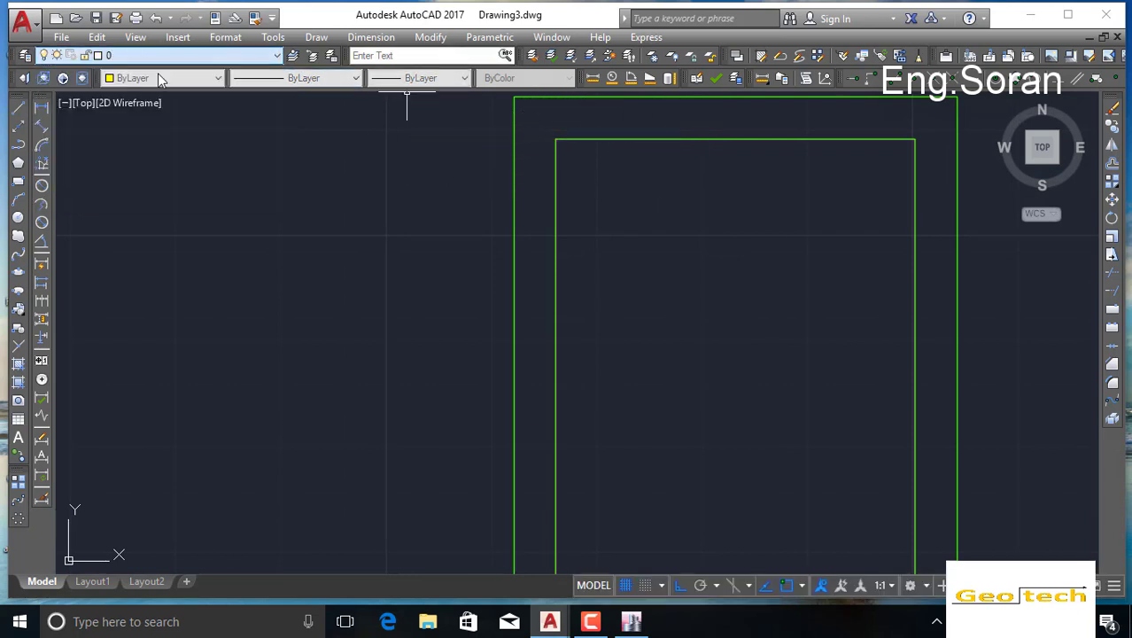
{"action": "left_click", "coordinate": [19, 115]}
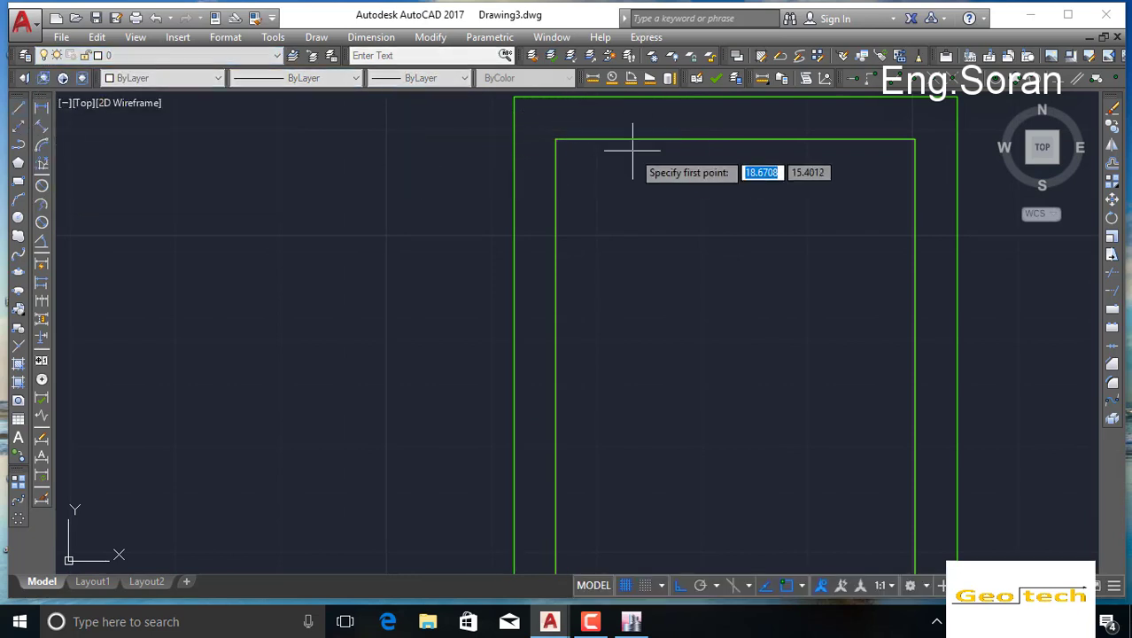
{"action": "left_click", "coordinate": [555, 139]}
{"action": "left_click", "coordinate": [498, 139]}
{"action": "key", "text": "Return"}
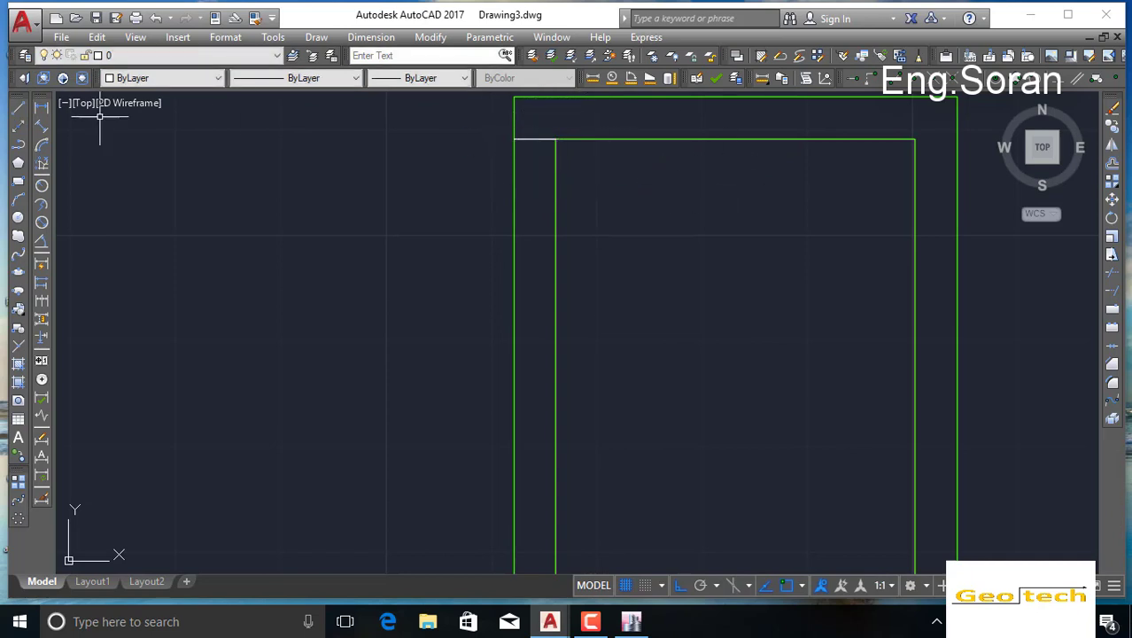
Step: Copy the red vertical grid line that runs through the columns just left of the lower shaft
{"action": "scroll", "coordinate": [346, 222], "scroll_direction": "down", "scroll_amount": 5}
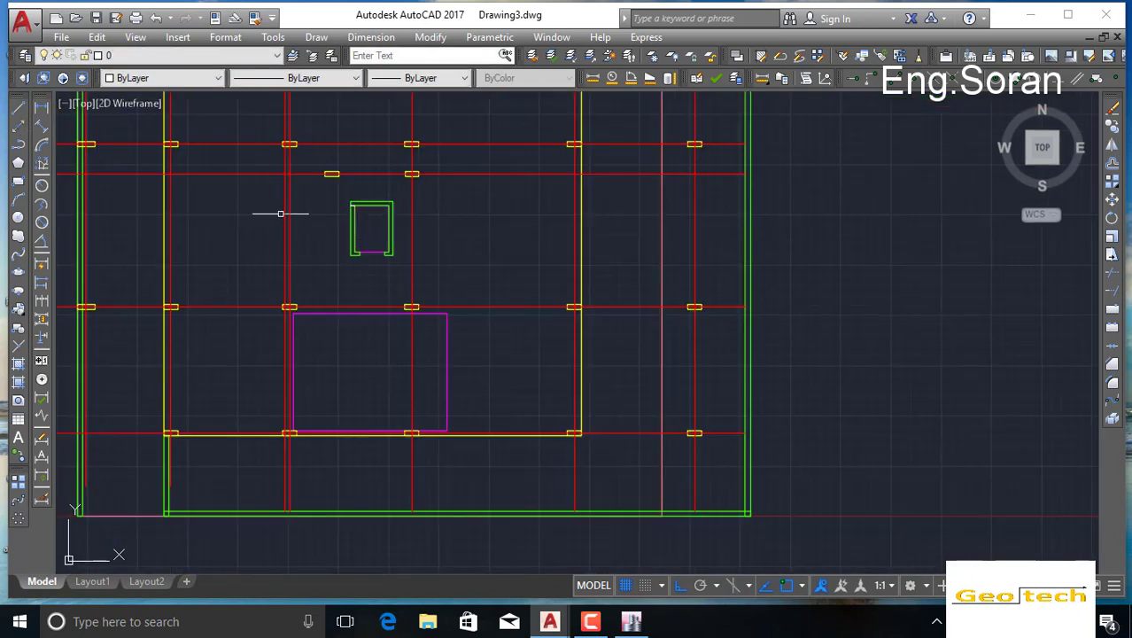
{"action": "left_click", "coordinate": [290, 206]}
{"action": "left_click", "coordinate": [1112, 126]}
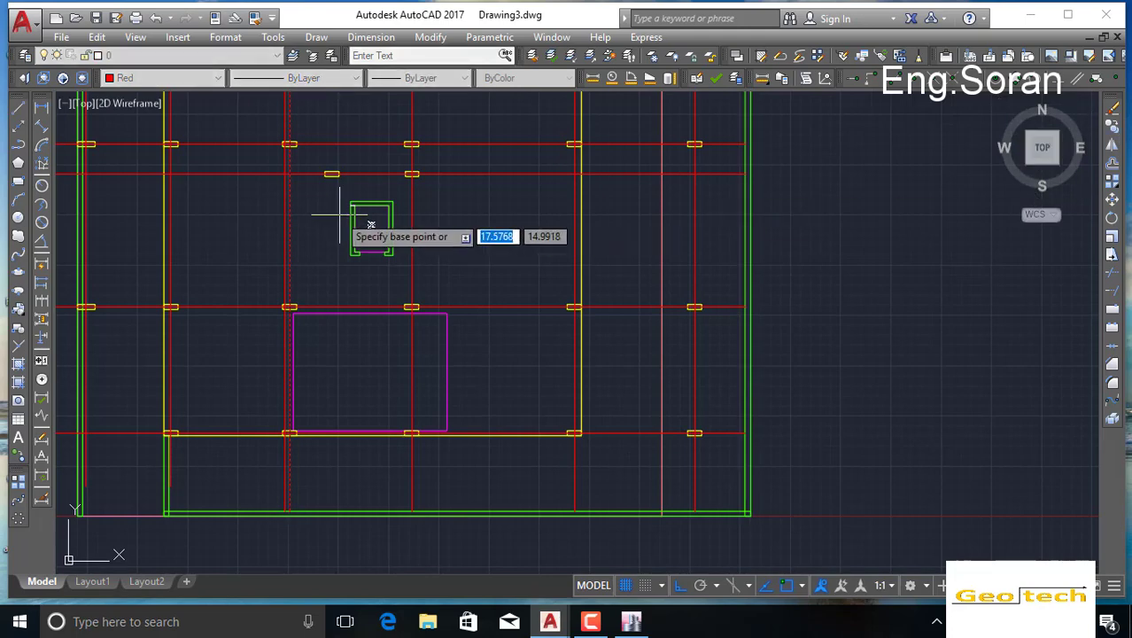